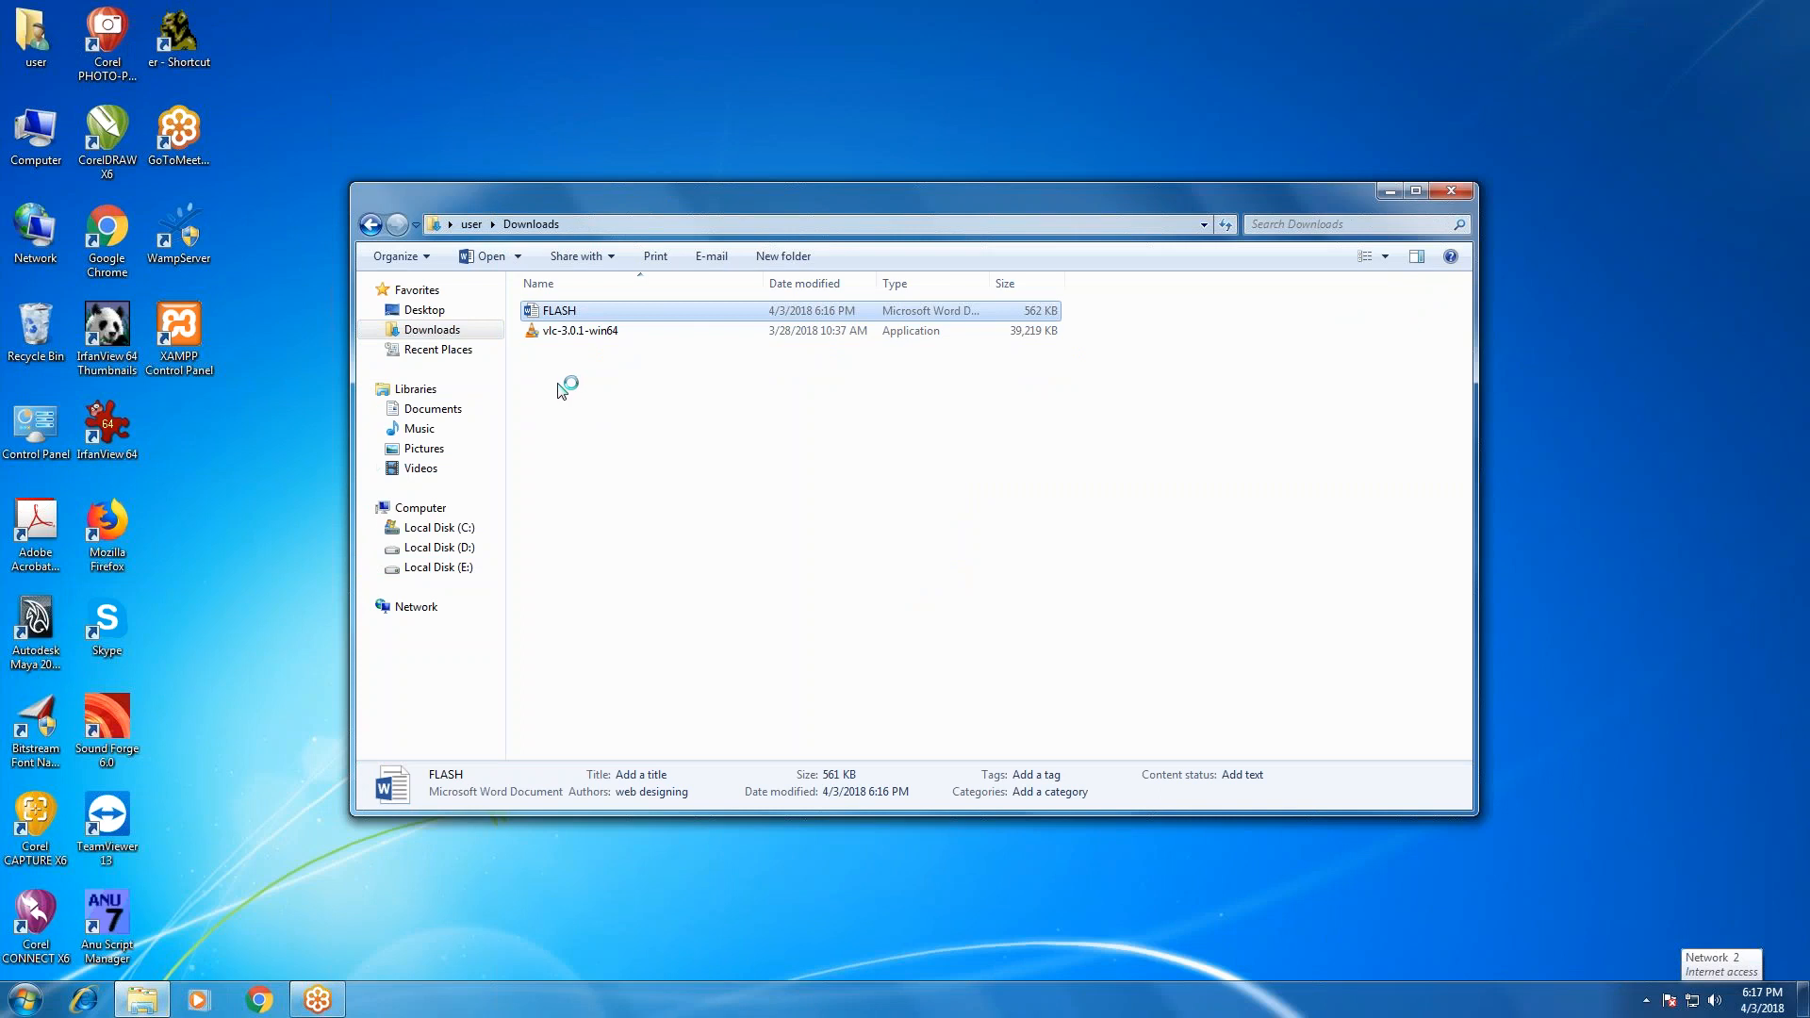
Minimize the Downloads window and enable editing of the FLASH Word document.
{"action": "left_click", "coordinate": [1390, 191]}
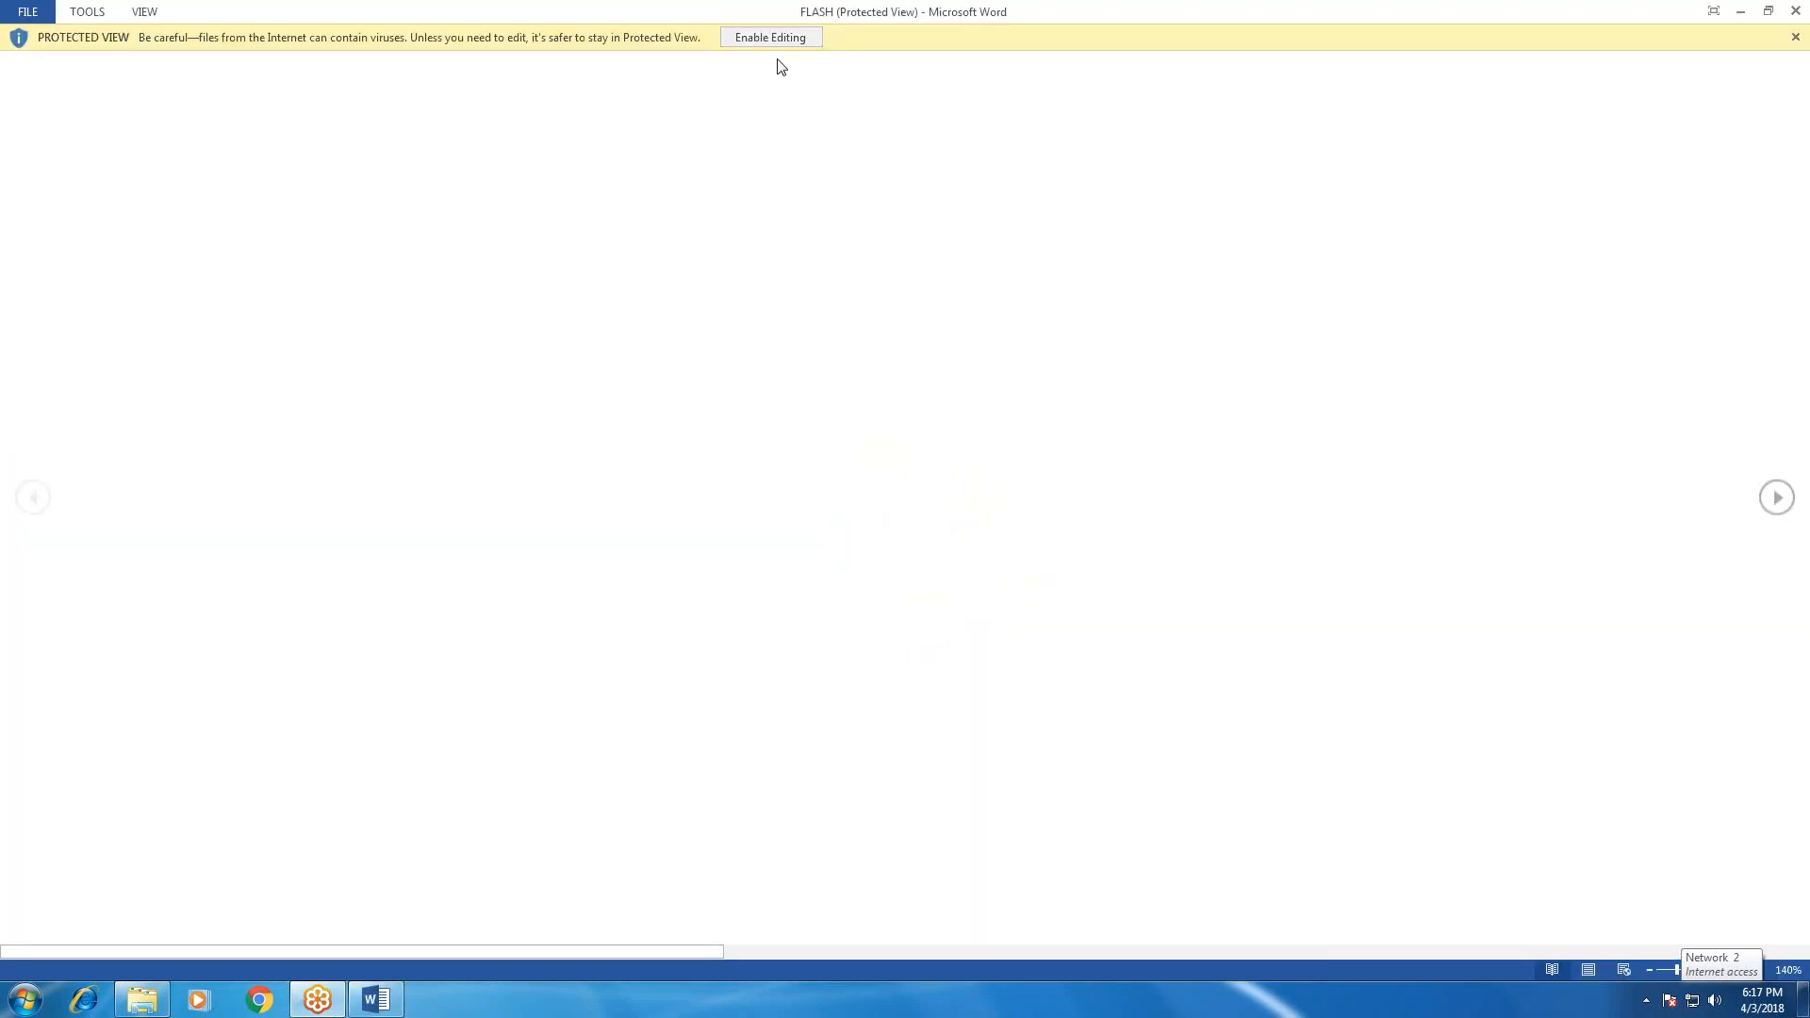
{"action": "left_click", "coordinate": [770, 38]}
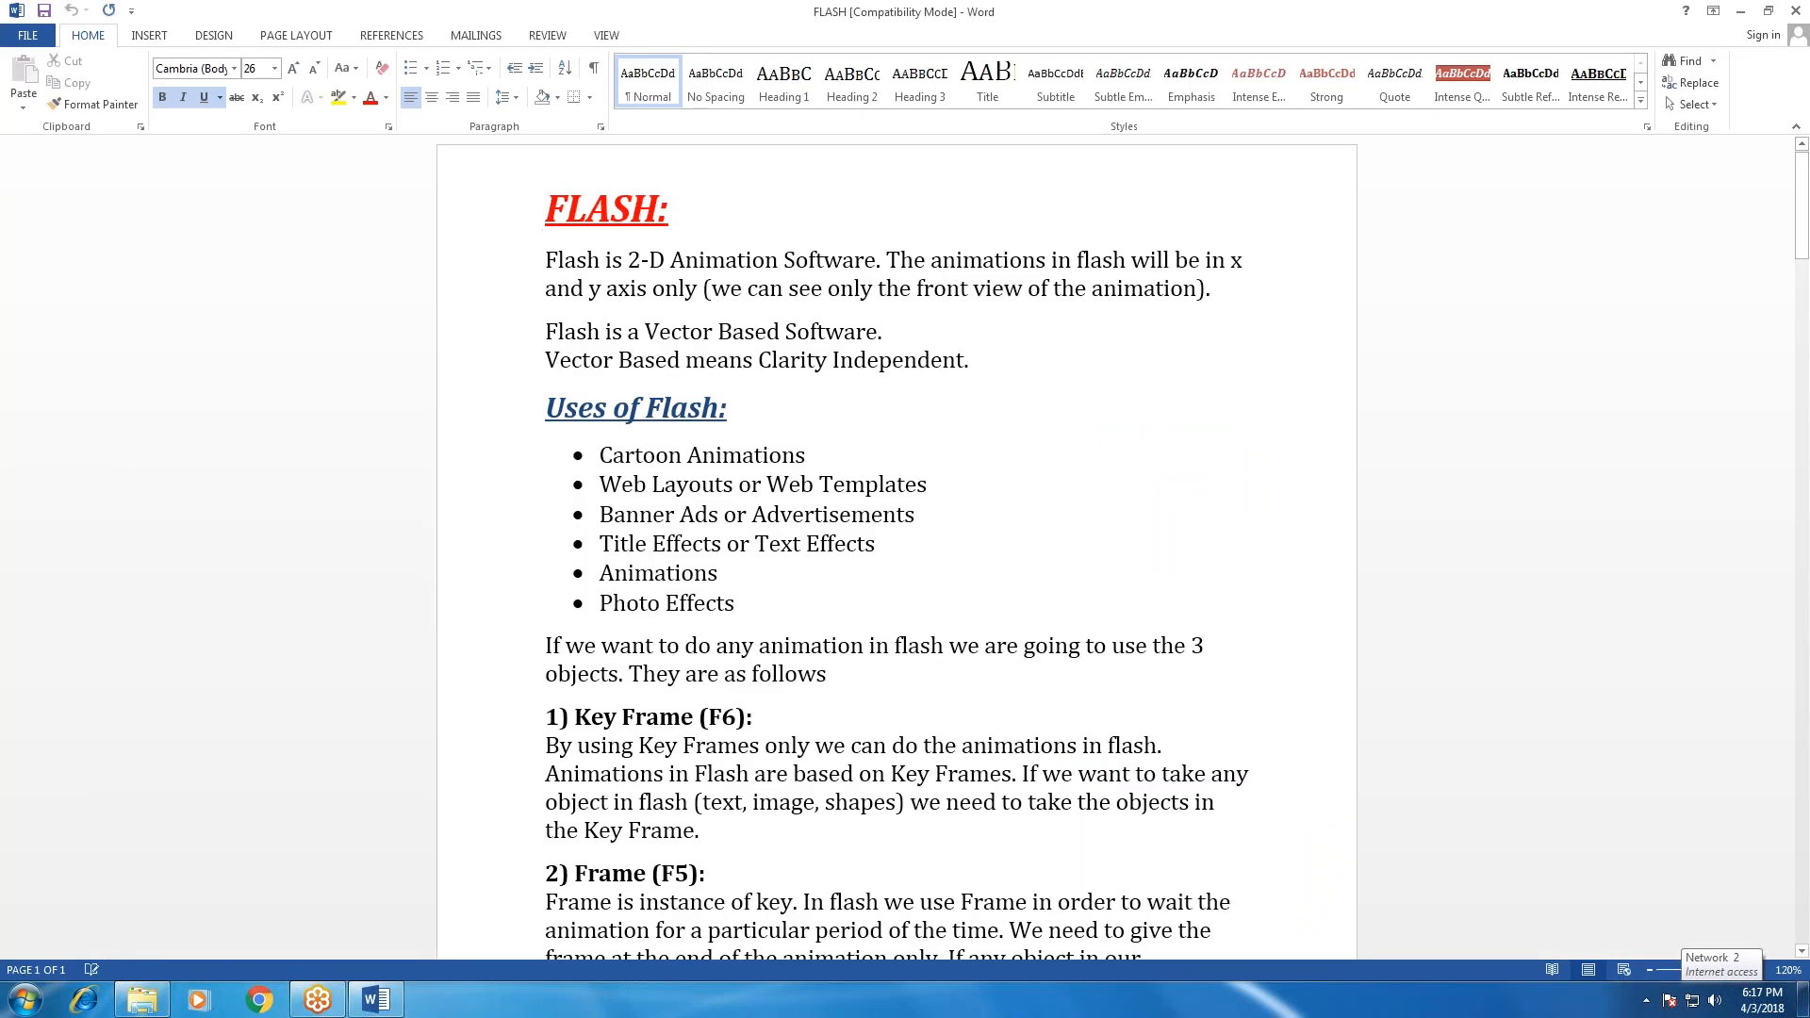
Highlight the introductory statements on 2-D animation, front-view-only display and vector-based software to read them.
{"action": "left_click_drag", "start_coordinate": [574, 263], "coordinate": [889, 257]}
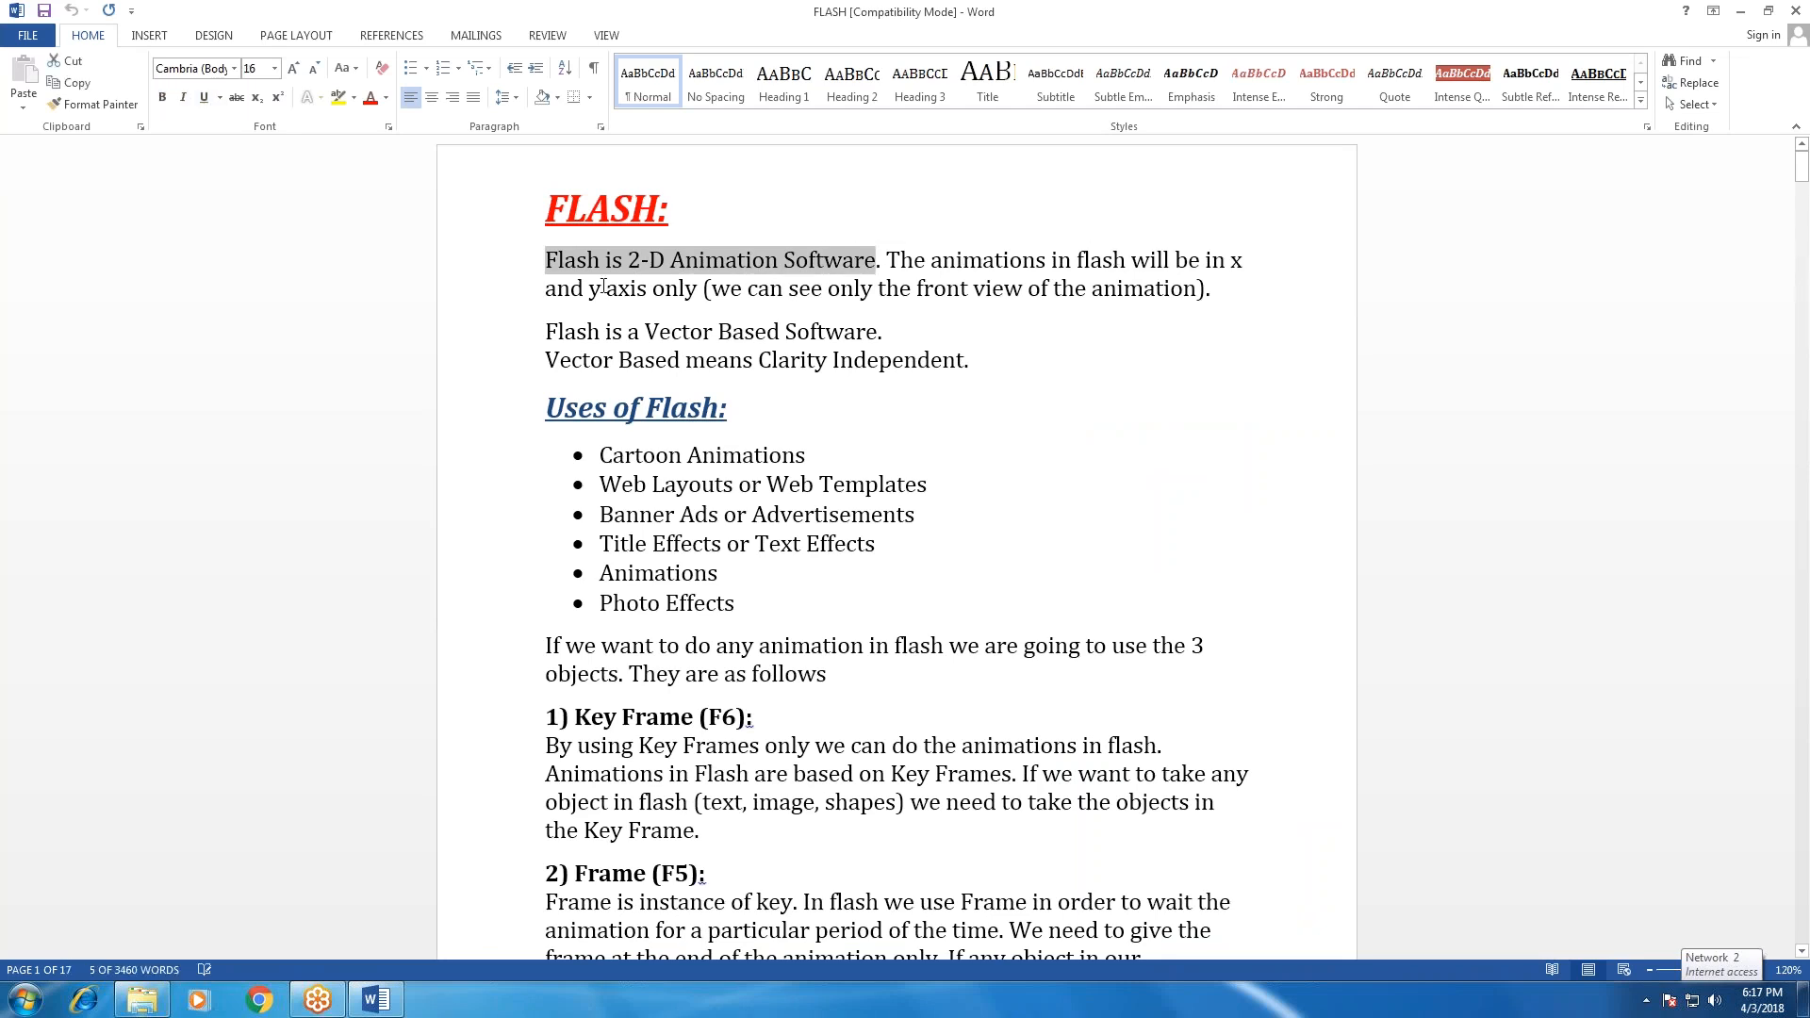
{"action": "left_click_drag", "start_coordinate": [712, 289], "coordinate": [1196, 290]}
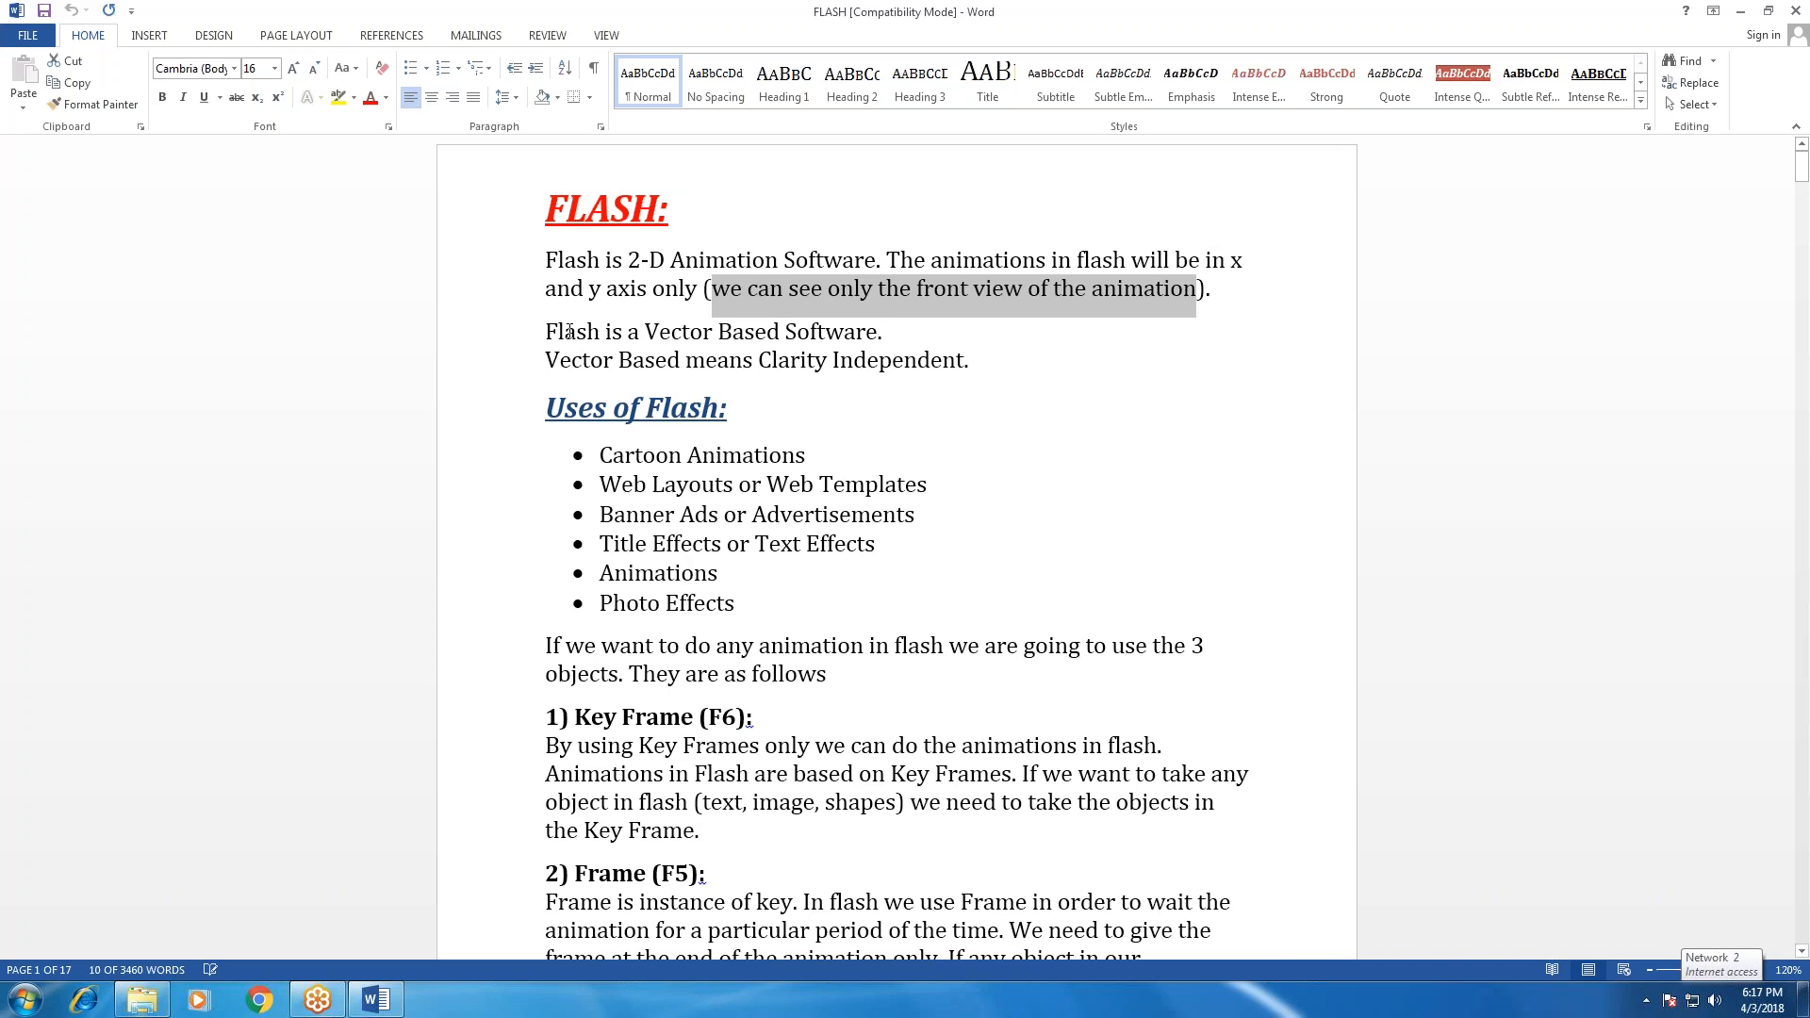
{"action": "left_click_drag", "start_coordinate": [546, 331], "coordinate": [876, 336]}
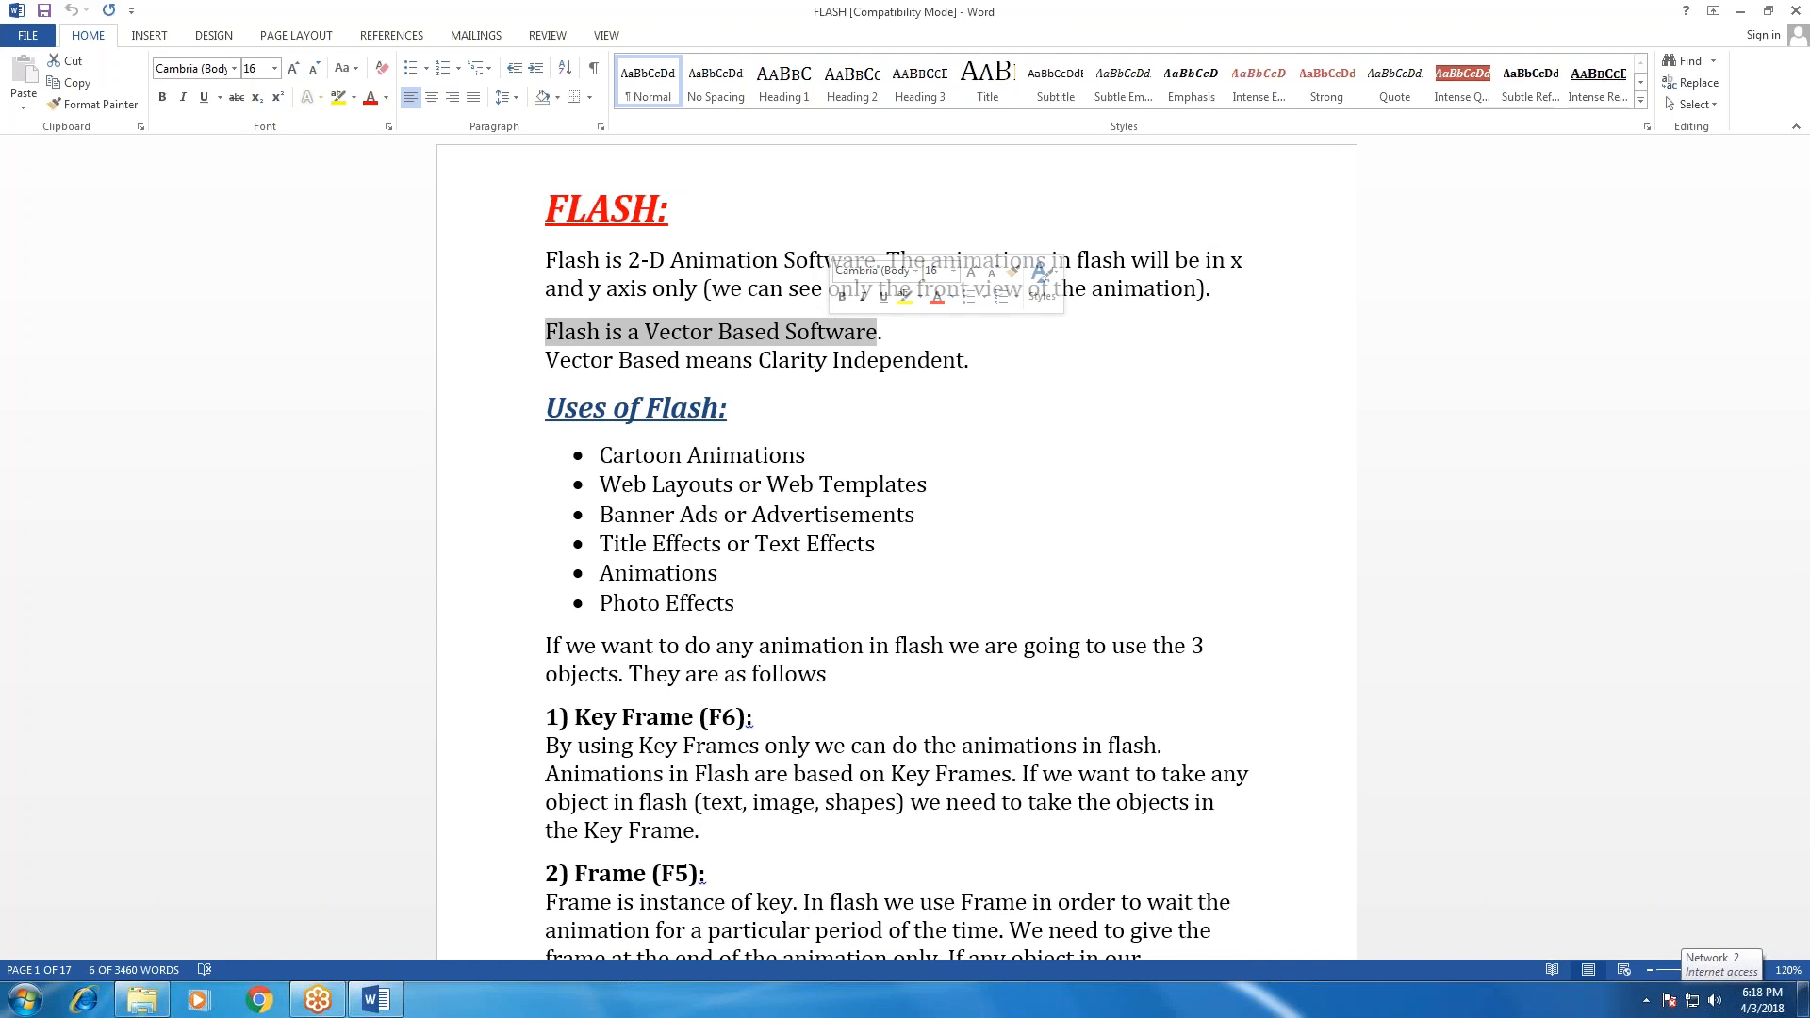
{"action": "type", "text": "d."}
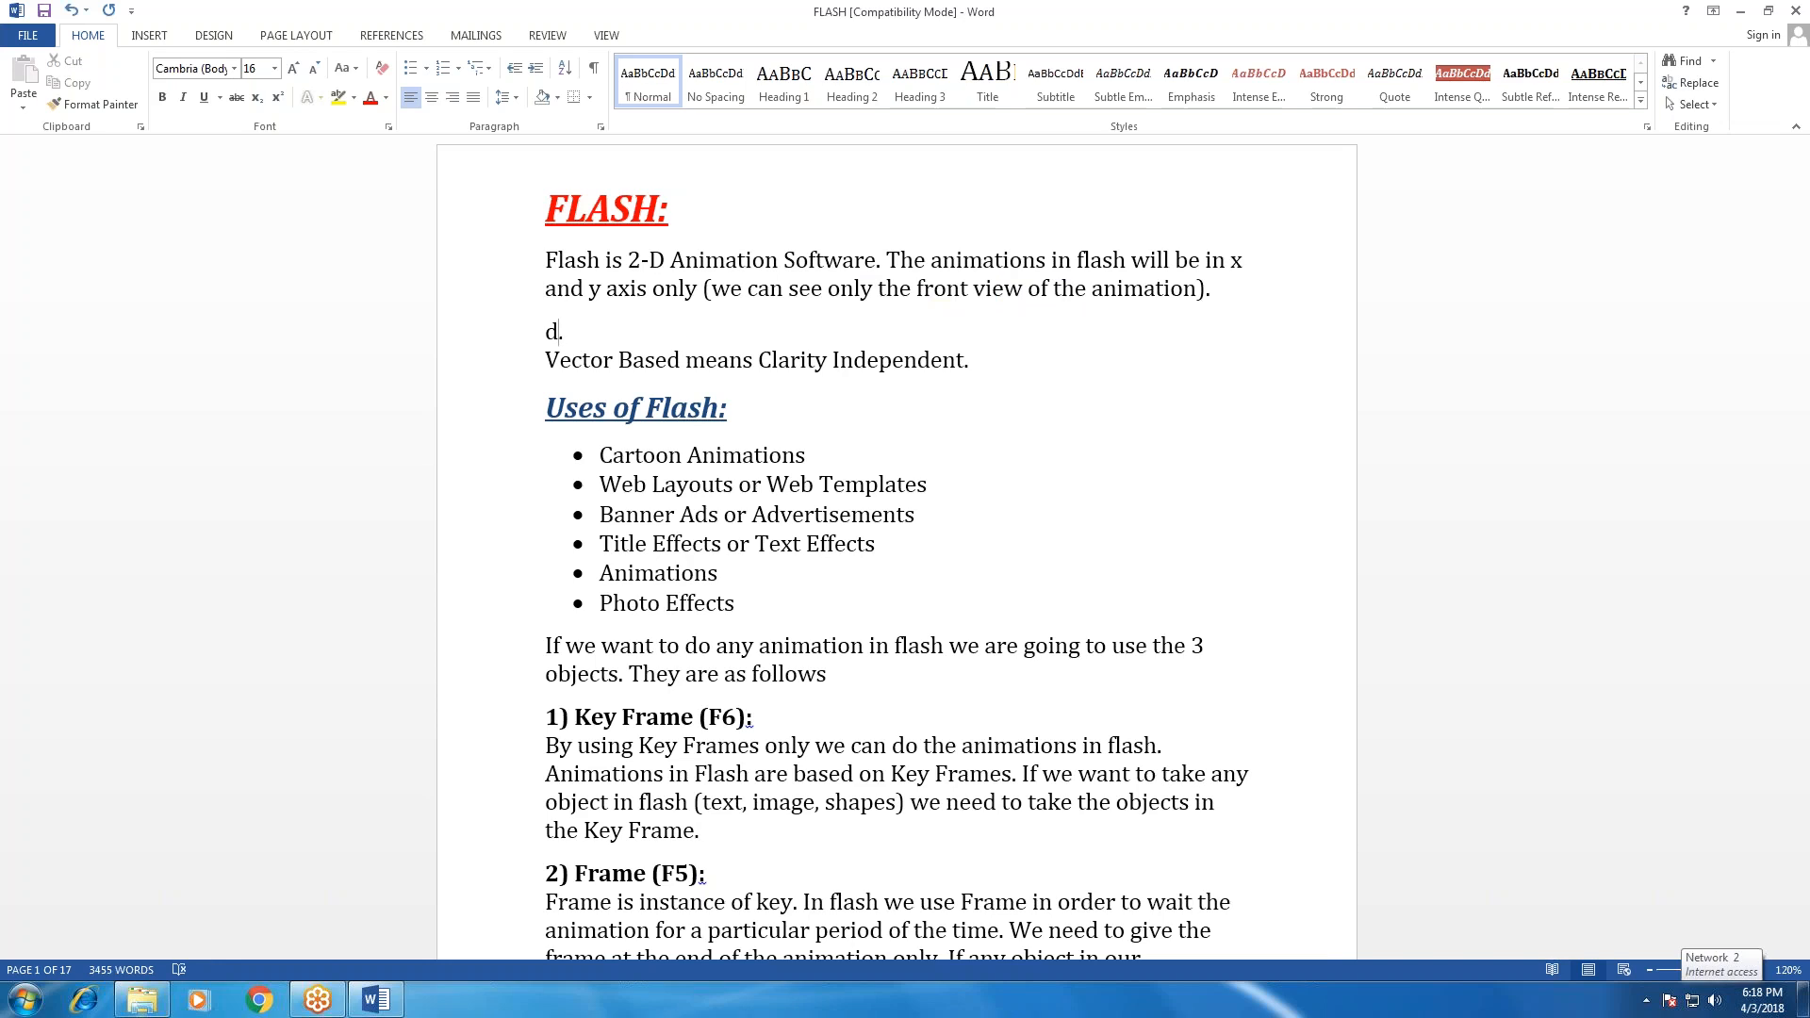
{"action": "key", "text": "ctrl+z"}
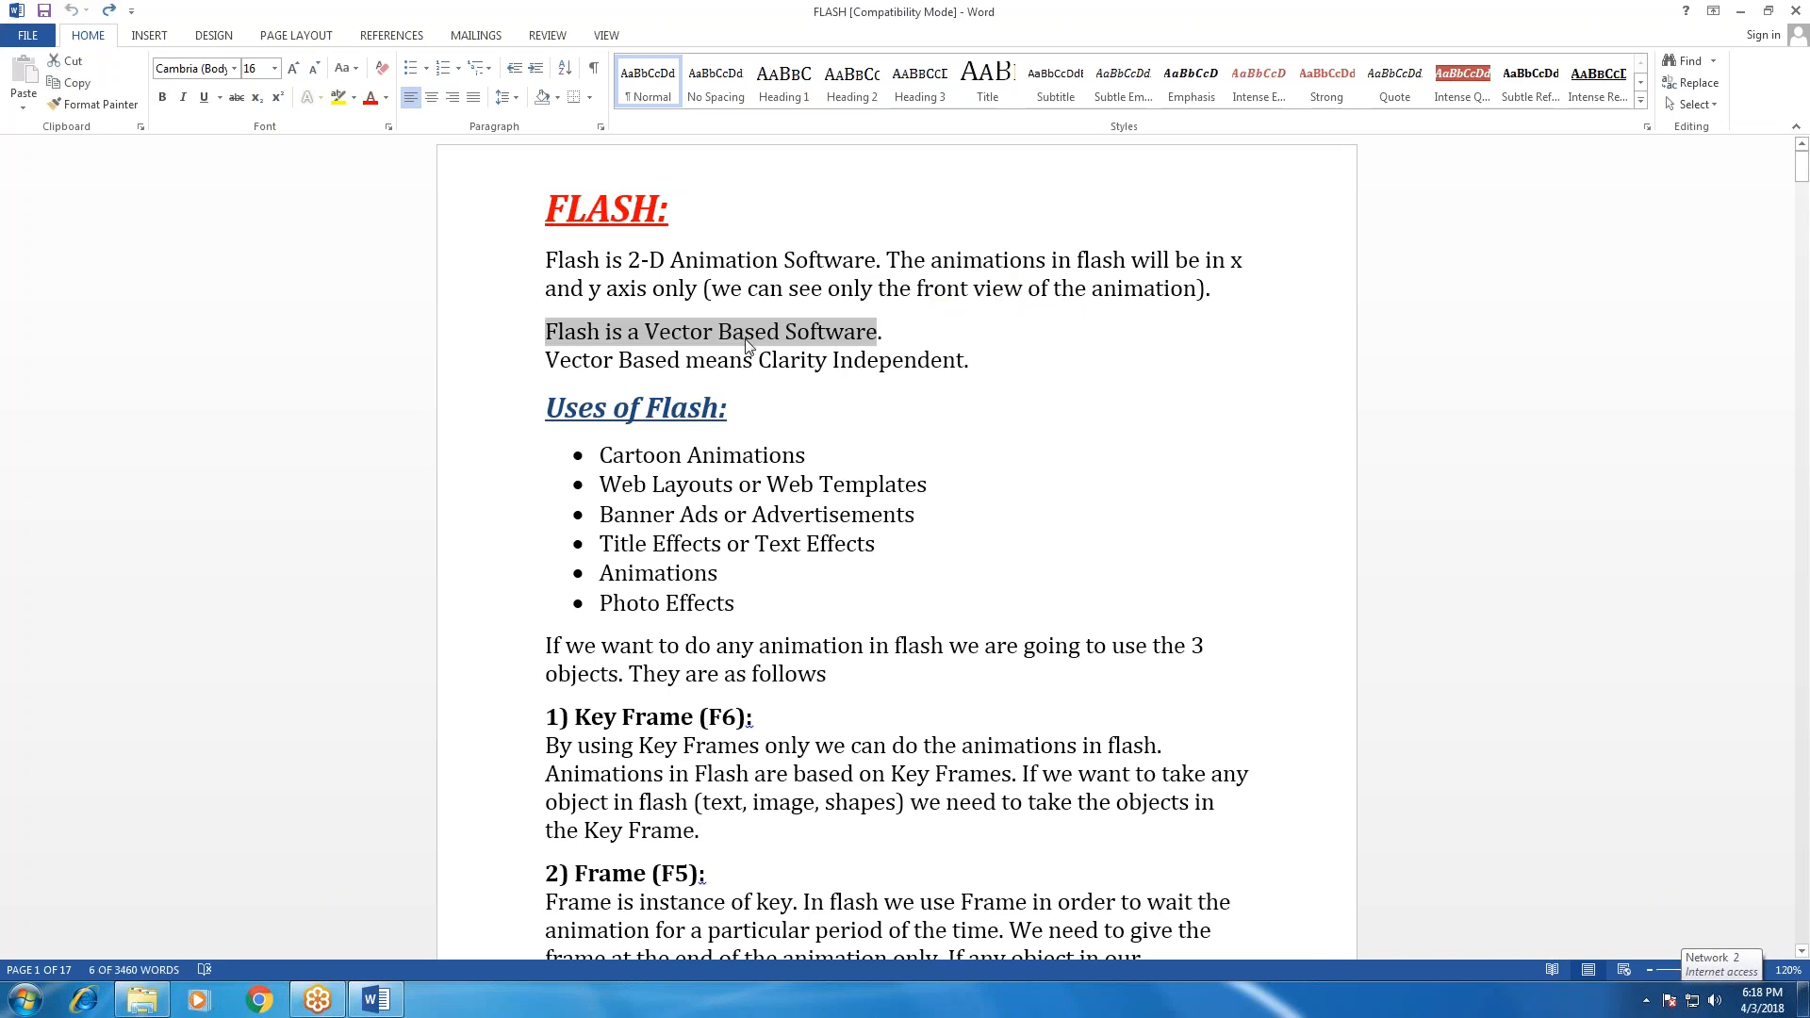
Launch Adobe Flash Professional CS6 from the desktop and create a new ActionScript 2.0 document.
{"action": "key", "text": "super+d"}
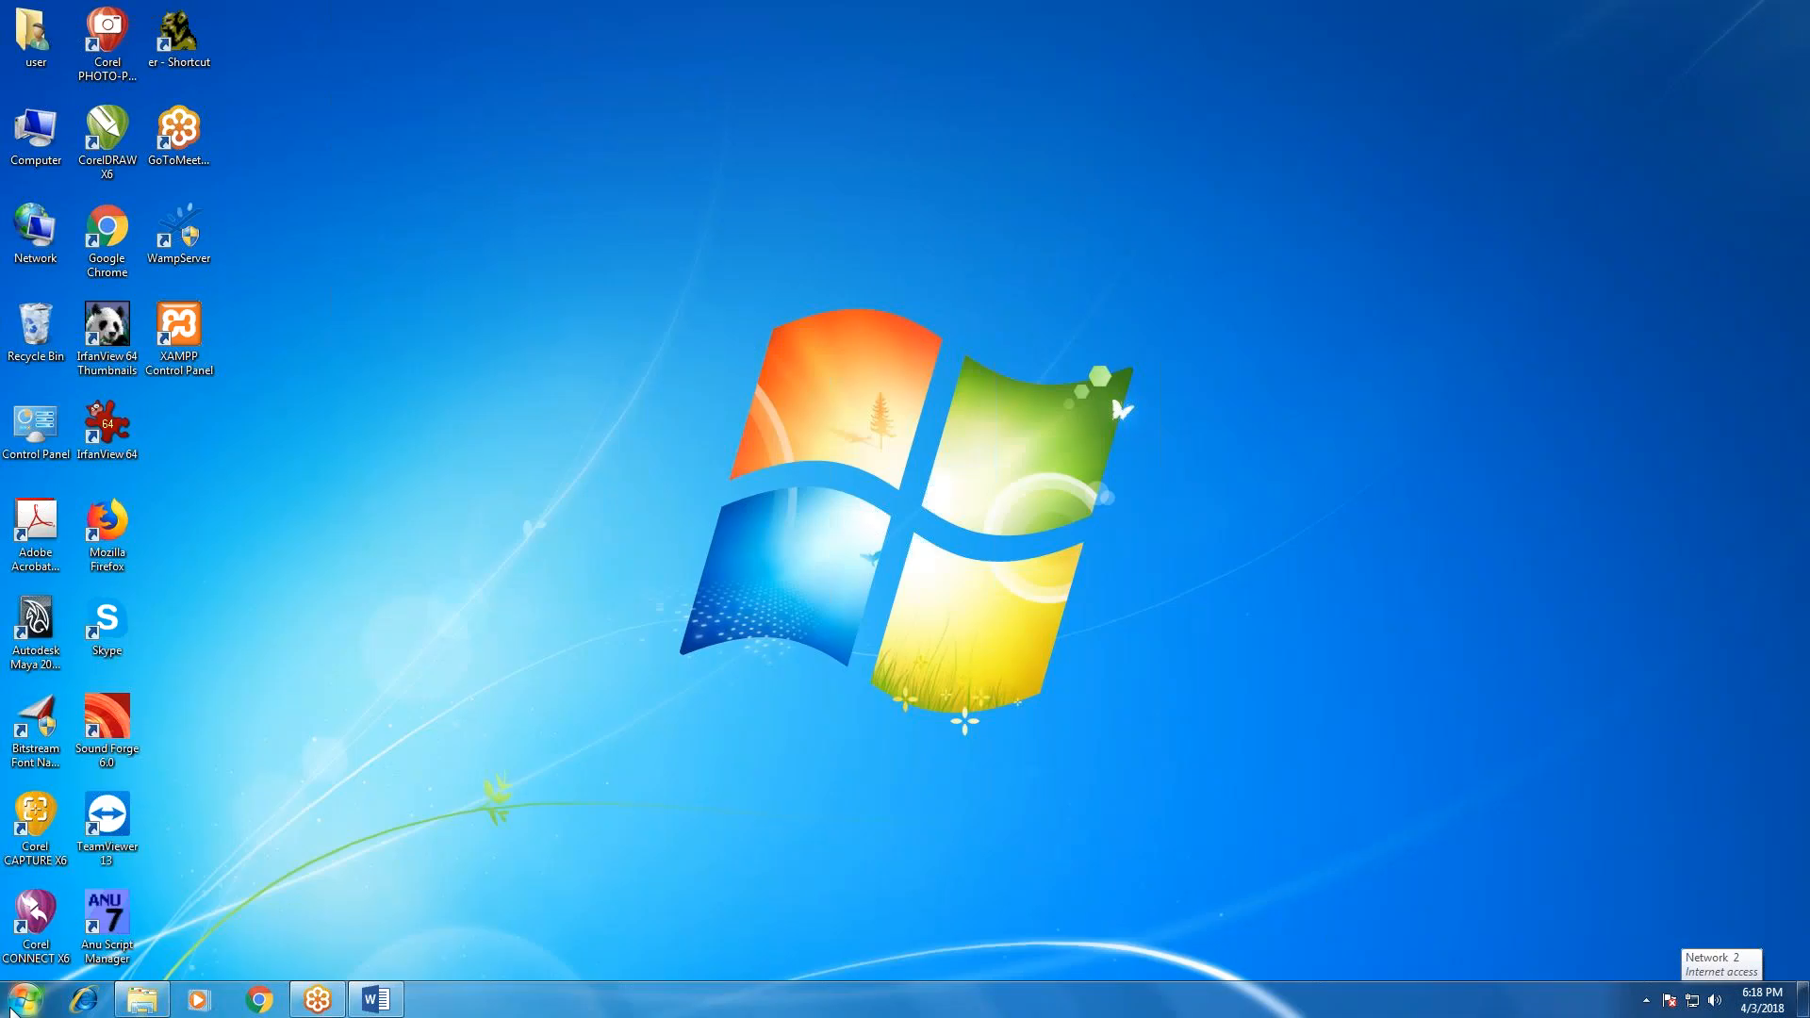
{"action": "left_click", "coordinate": [11, 1011]}
{"action": "left_click", "coordinate": [71, 916]}
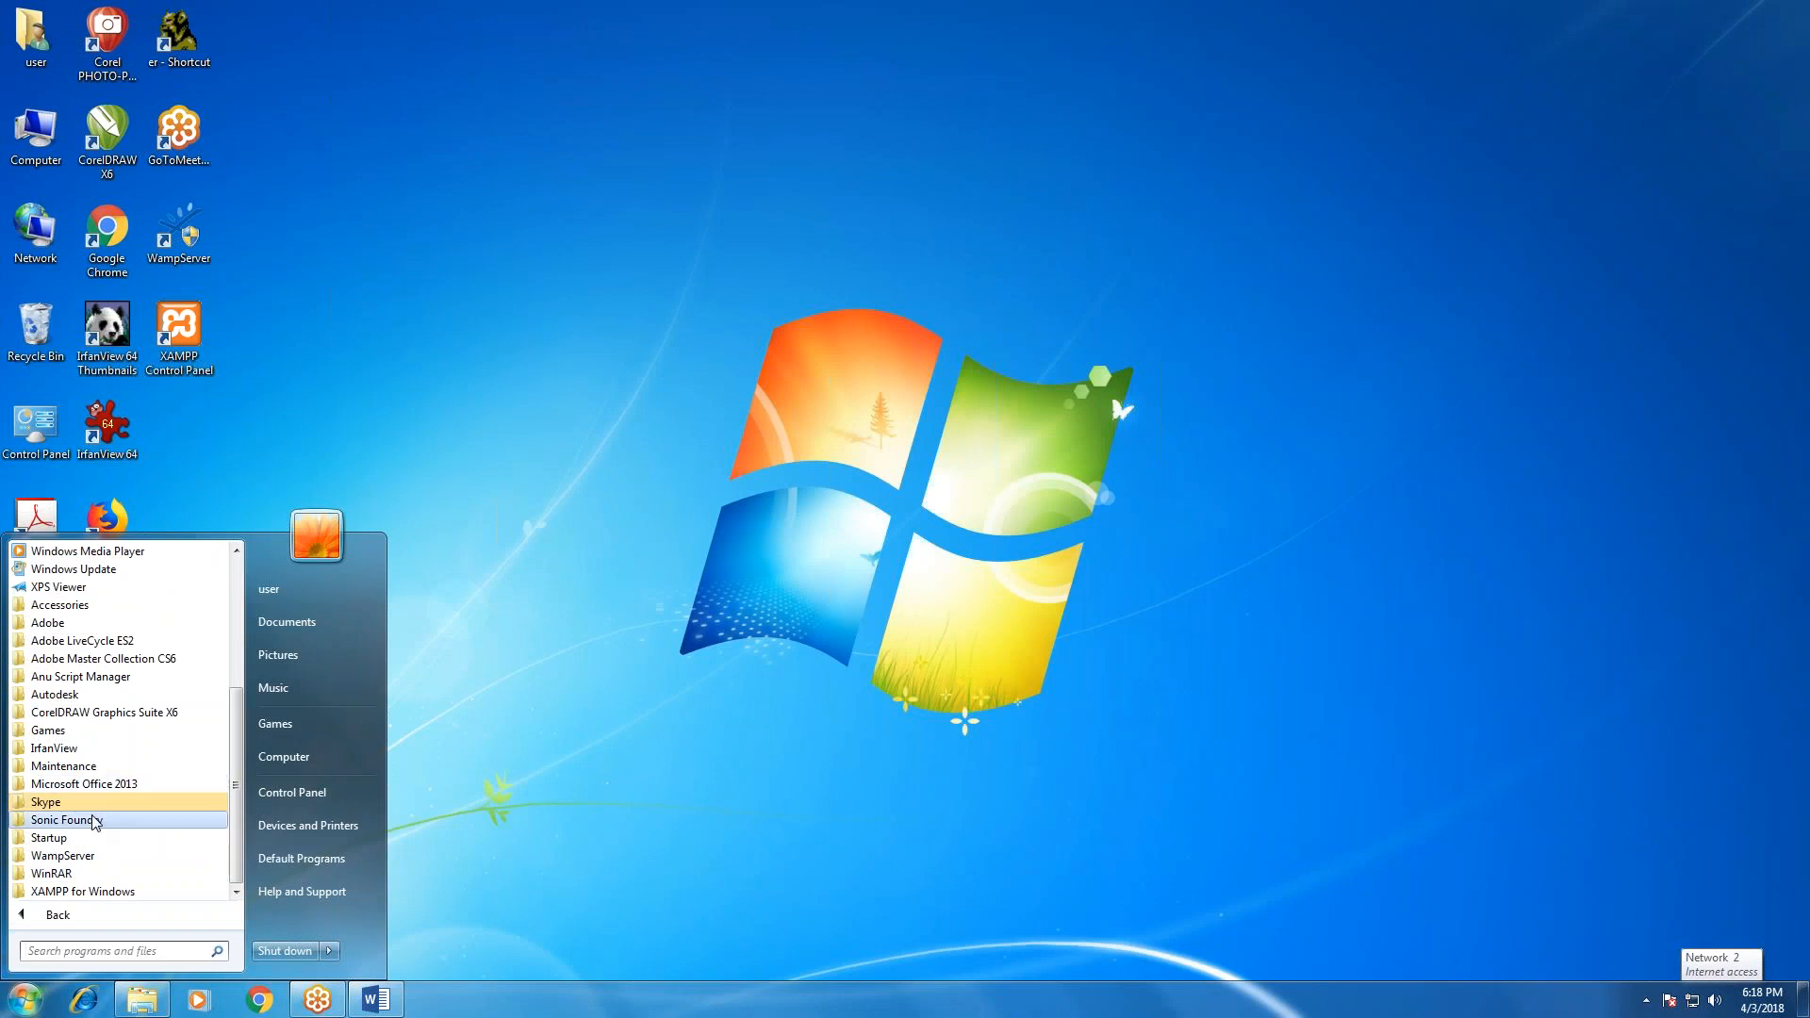
{"action": "left_click", "coordinate": [73, 660]}
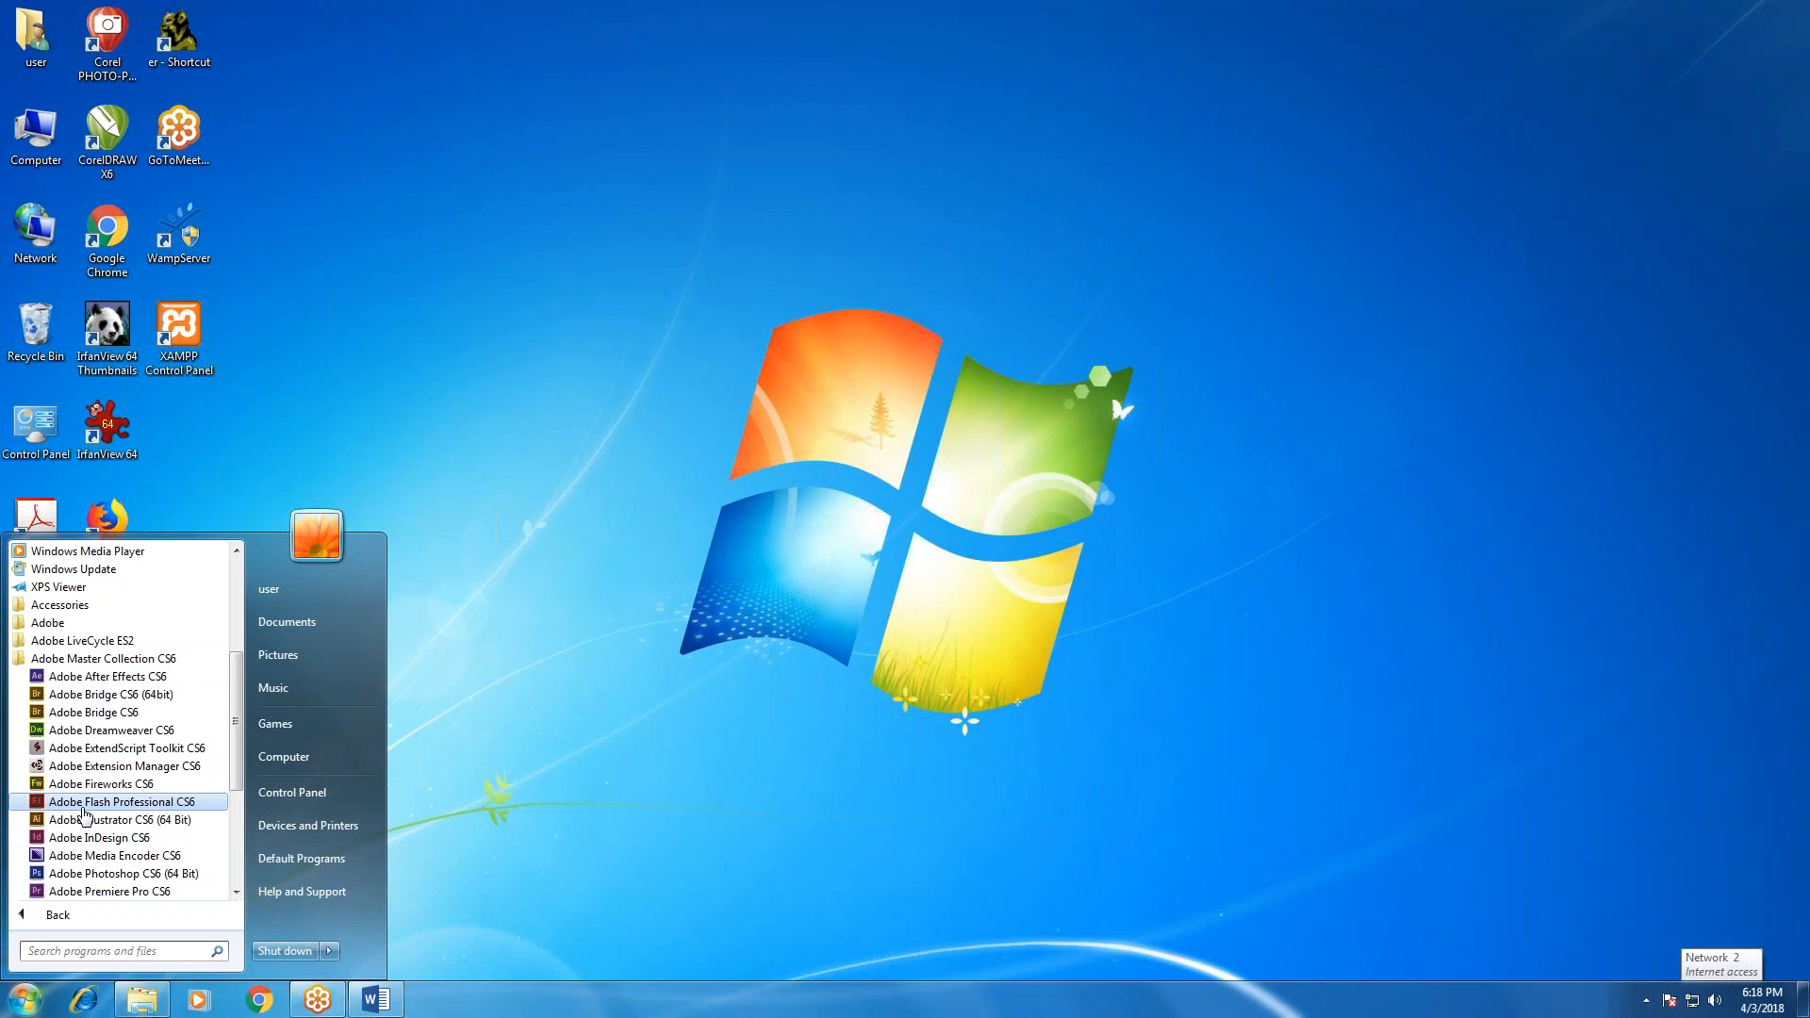
{"action": "left_click", "coordinate": [83, 802]}
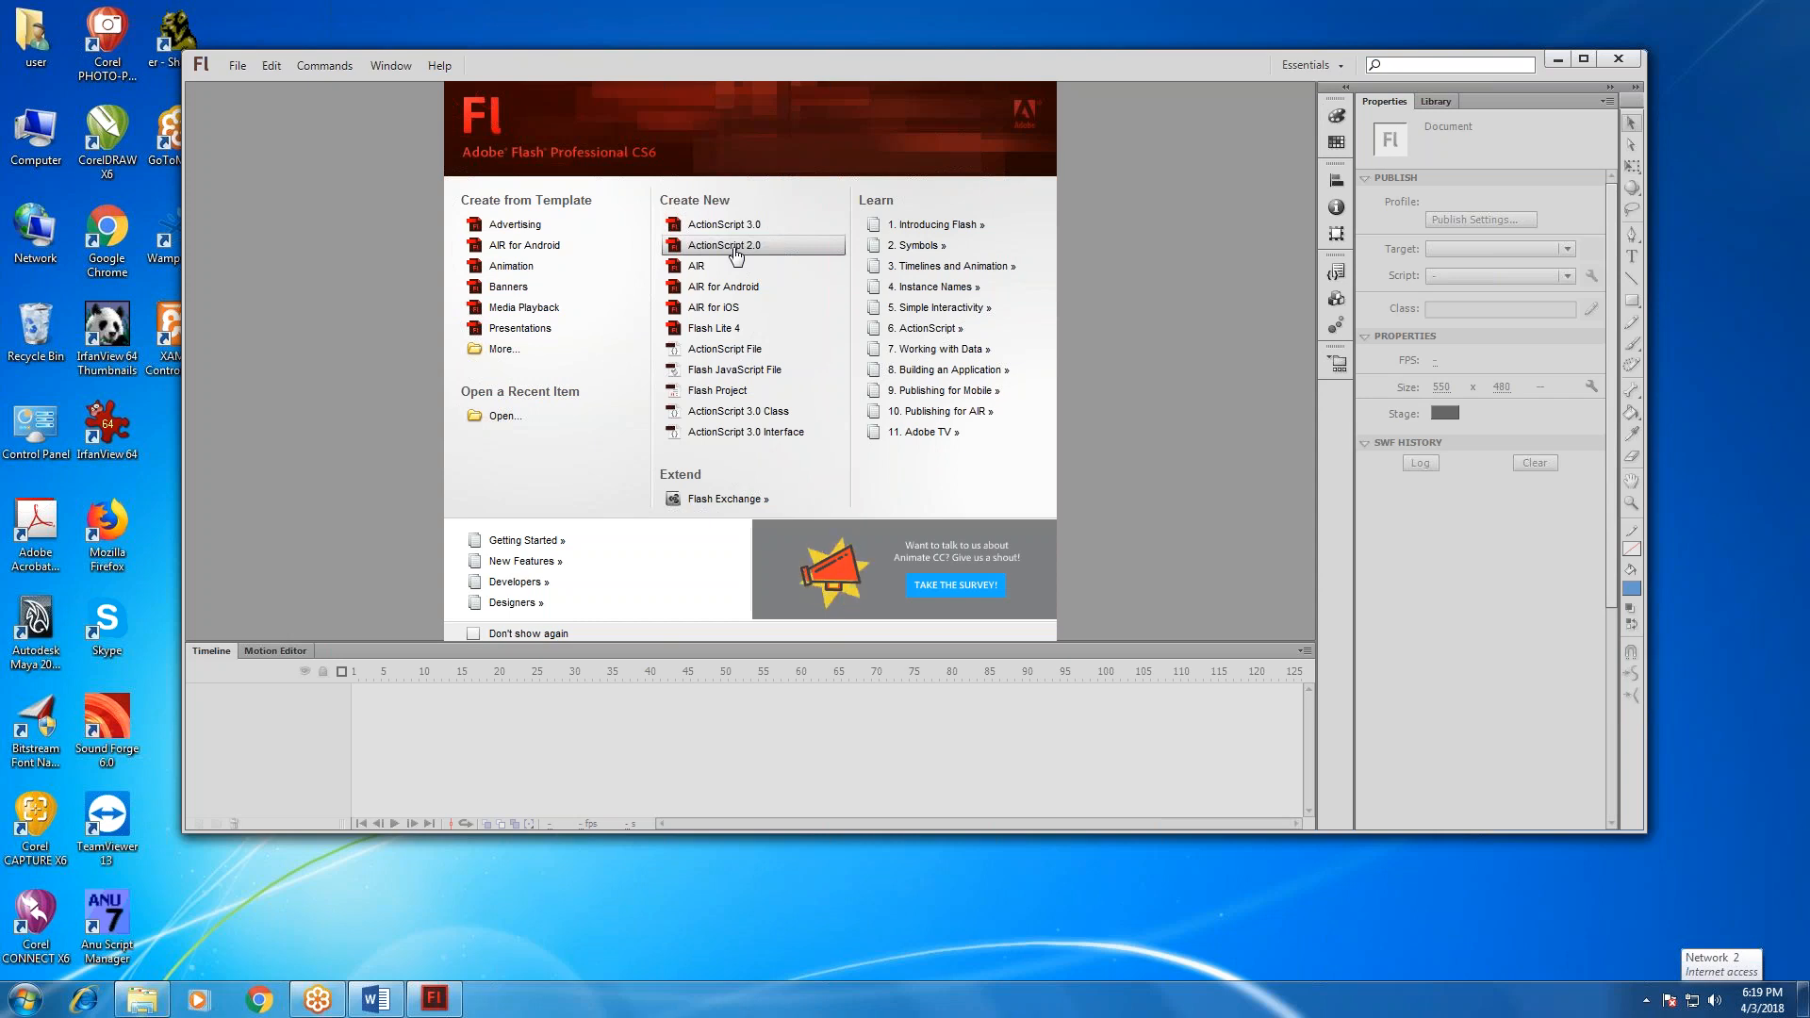
{"action": "left_click", "coordinate": [721, 257]}
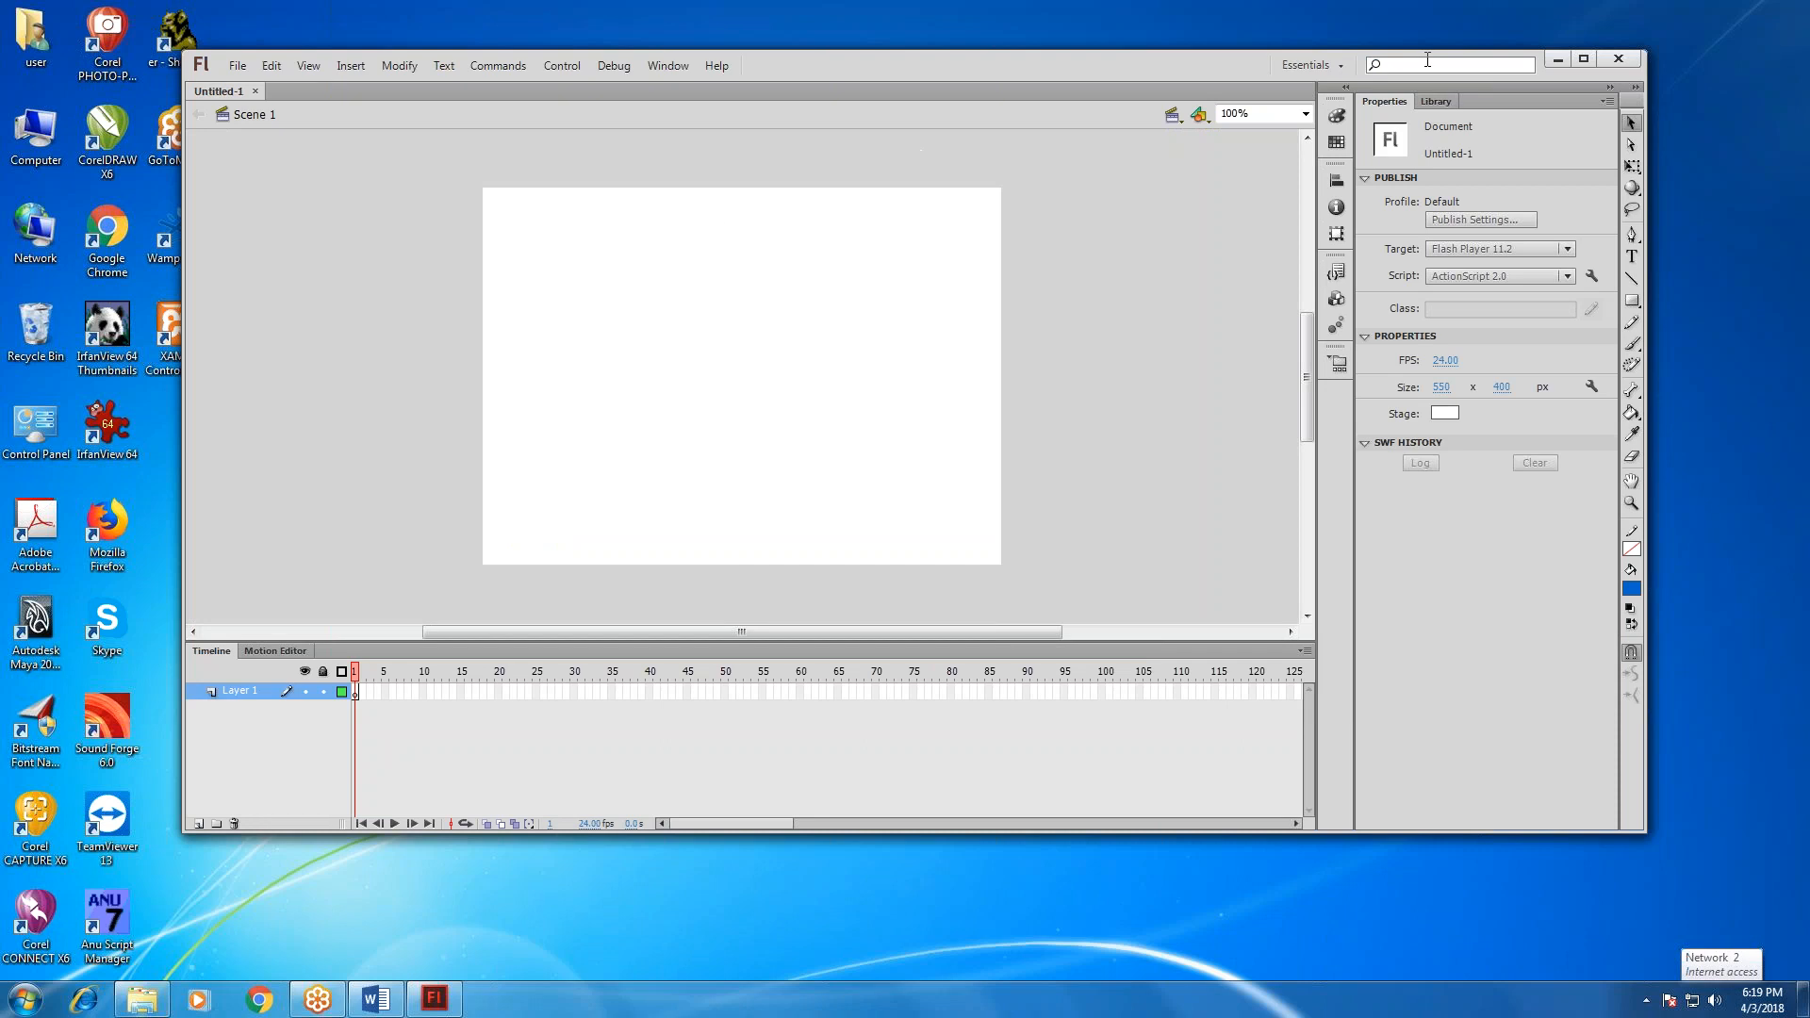
Reposition the Flash window on the desktop and dock the Timeline above the stage.
{"action": "left_click_drag", "start_coordinate": [1214, 60], "coordinate": [1101, 94]}
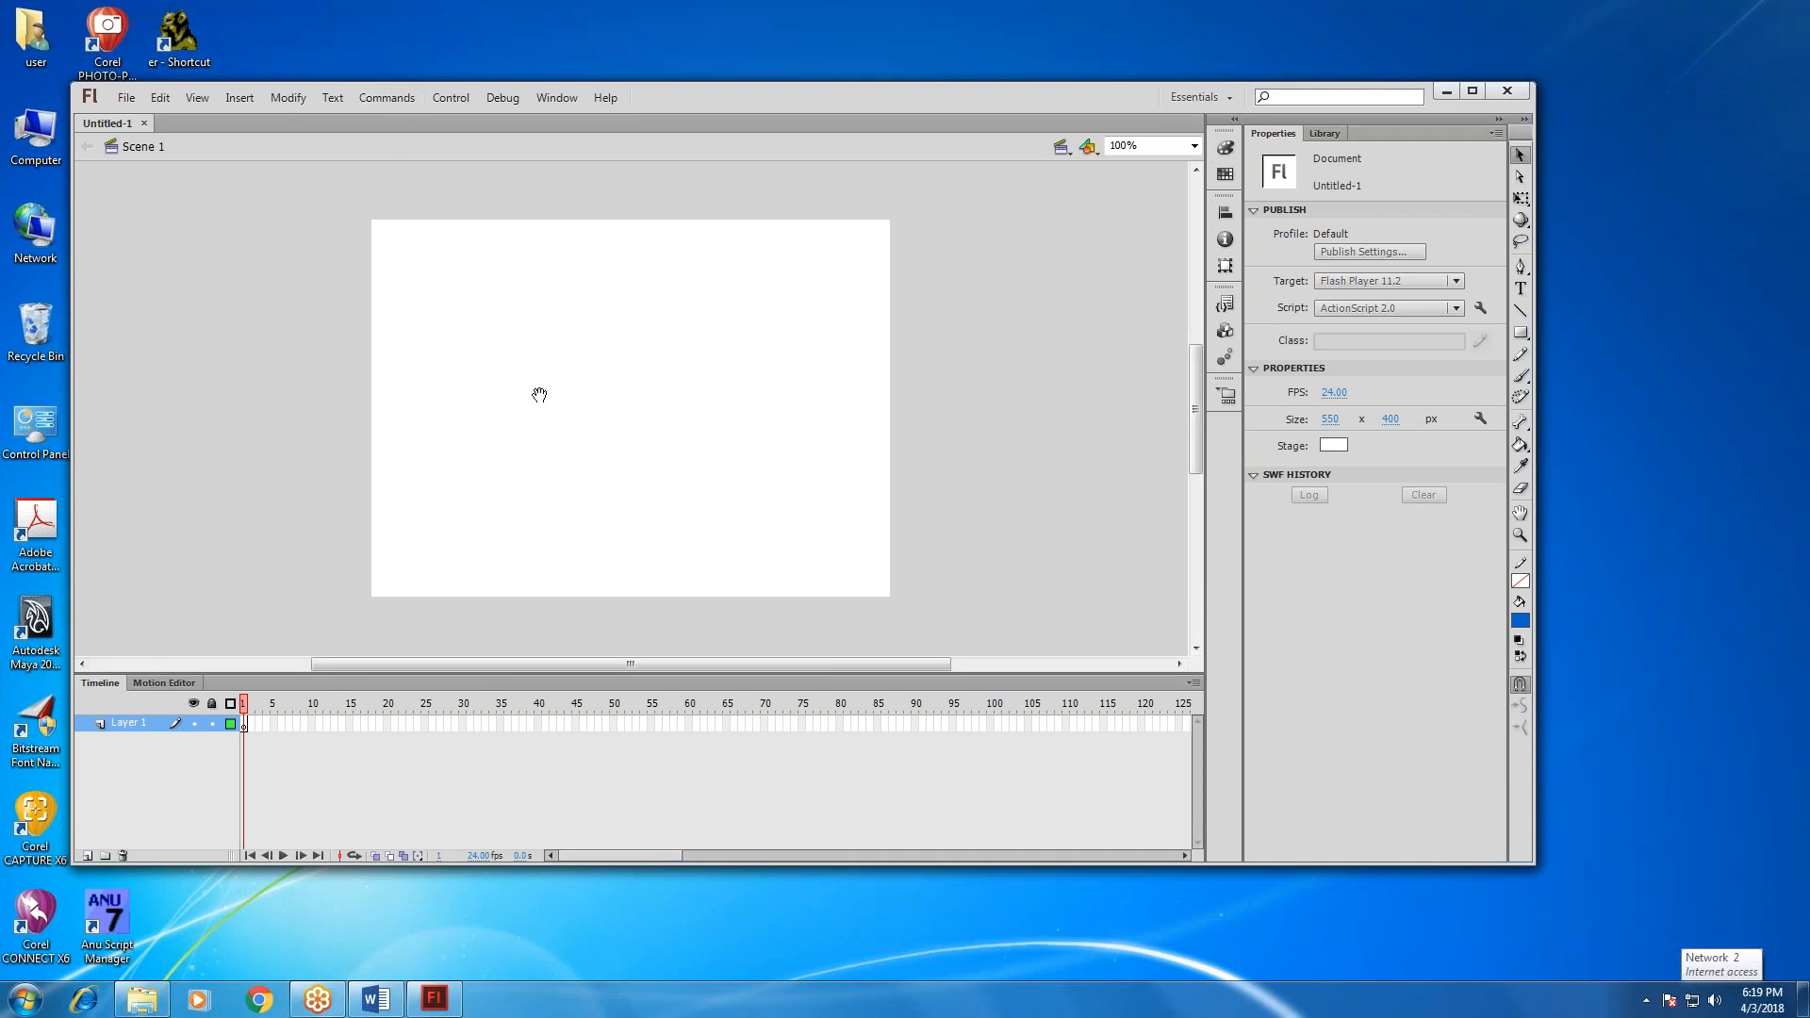
{"action": "left_click_drag", "start_coordinate": [586, 473], "coordinate": [594, 365]}
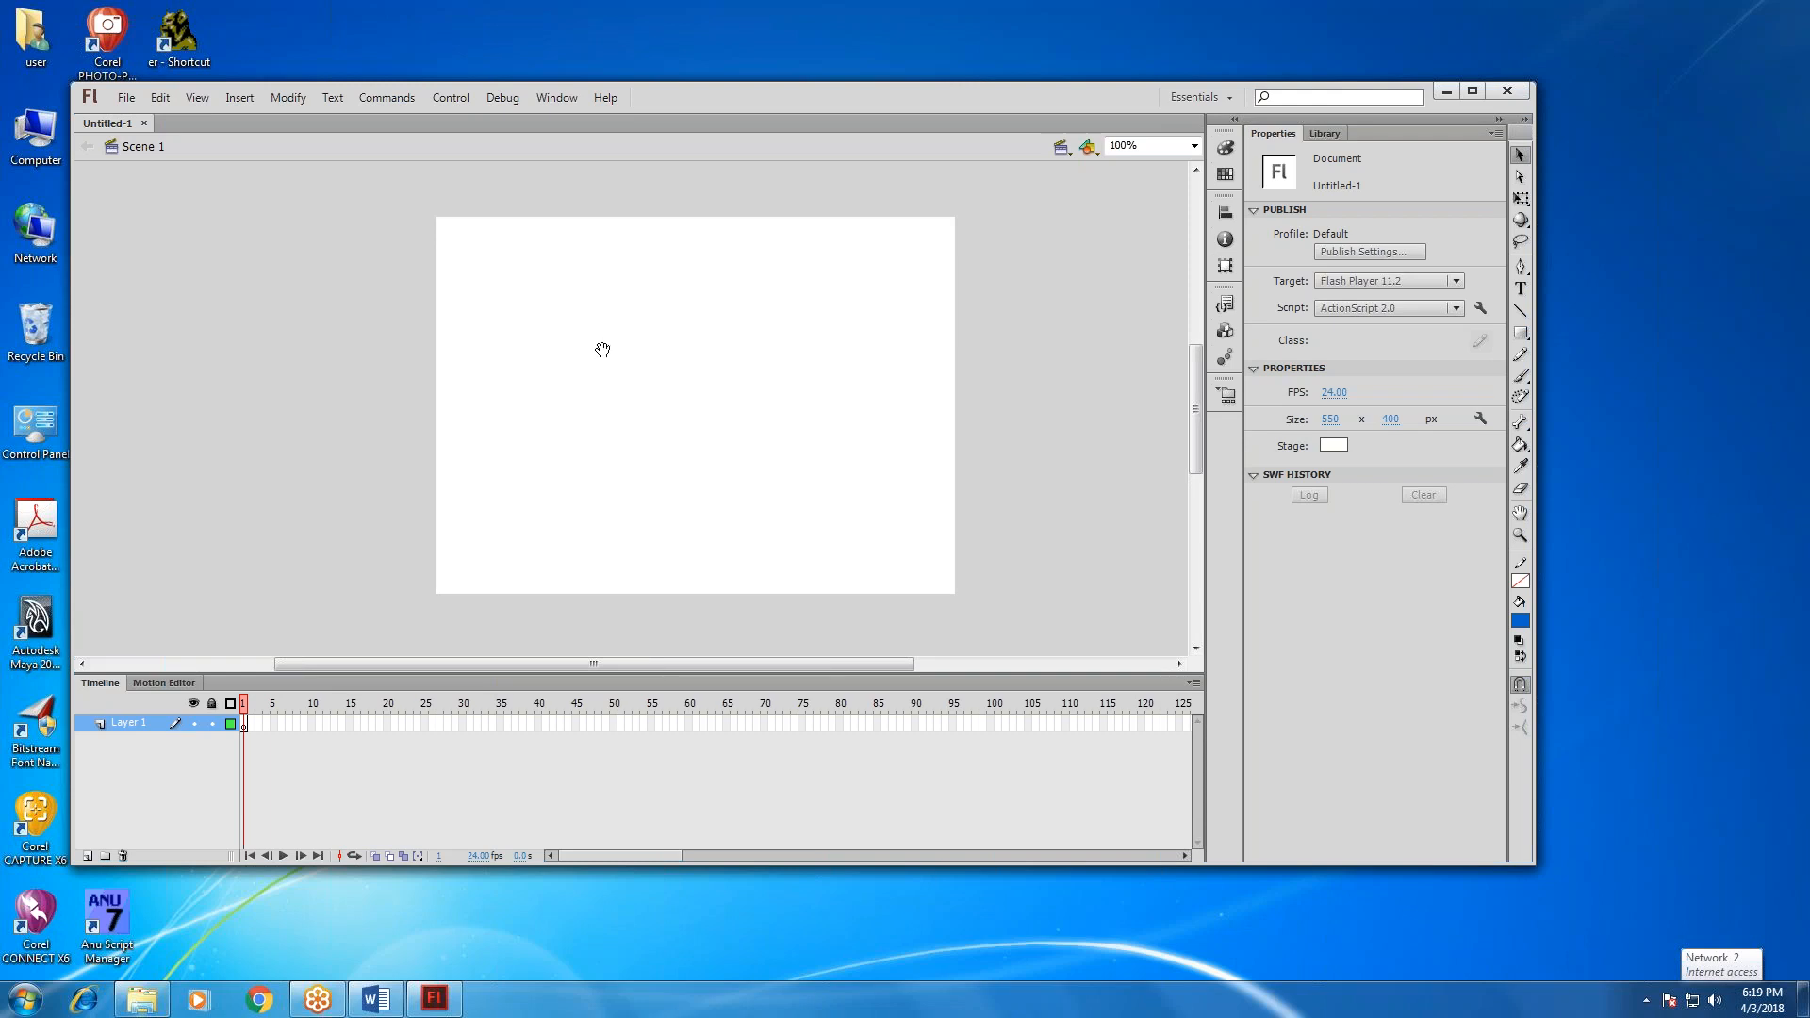
{"action": "left_click_drag", "start_coordinate": [732, 433], "coordinate": [605, 340]}
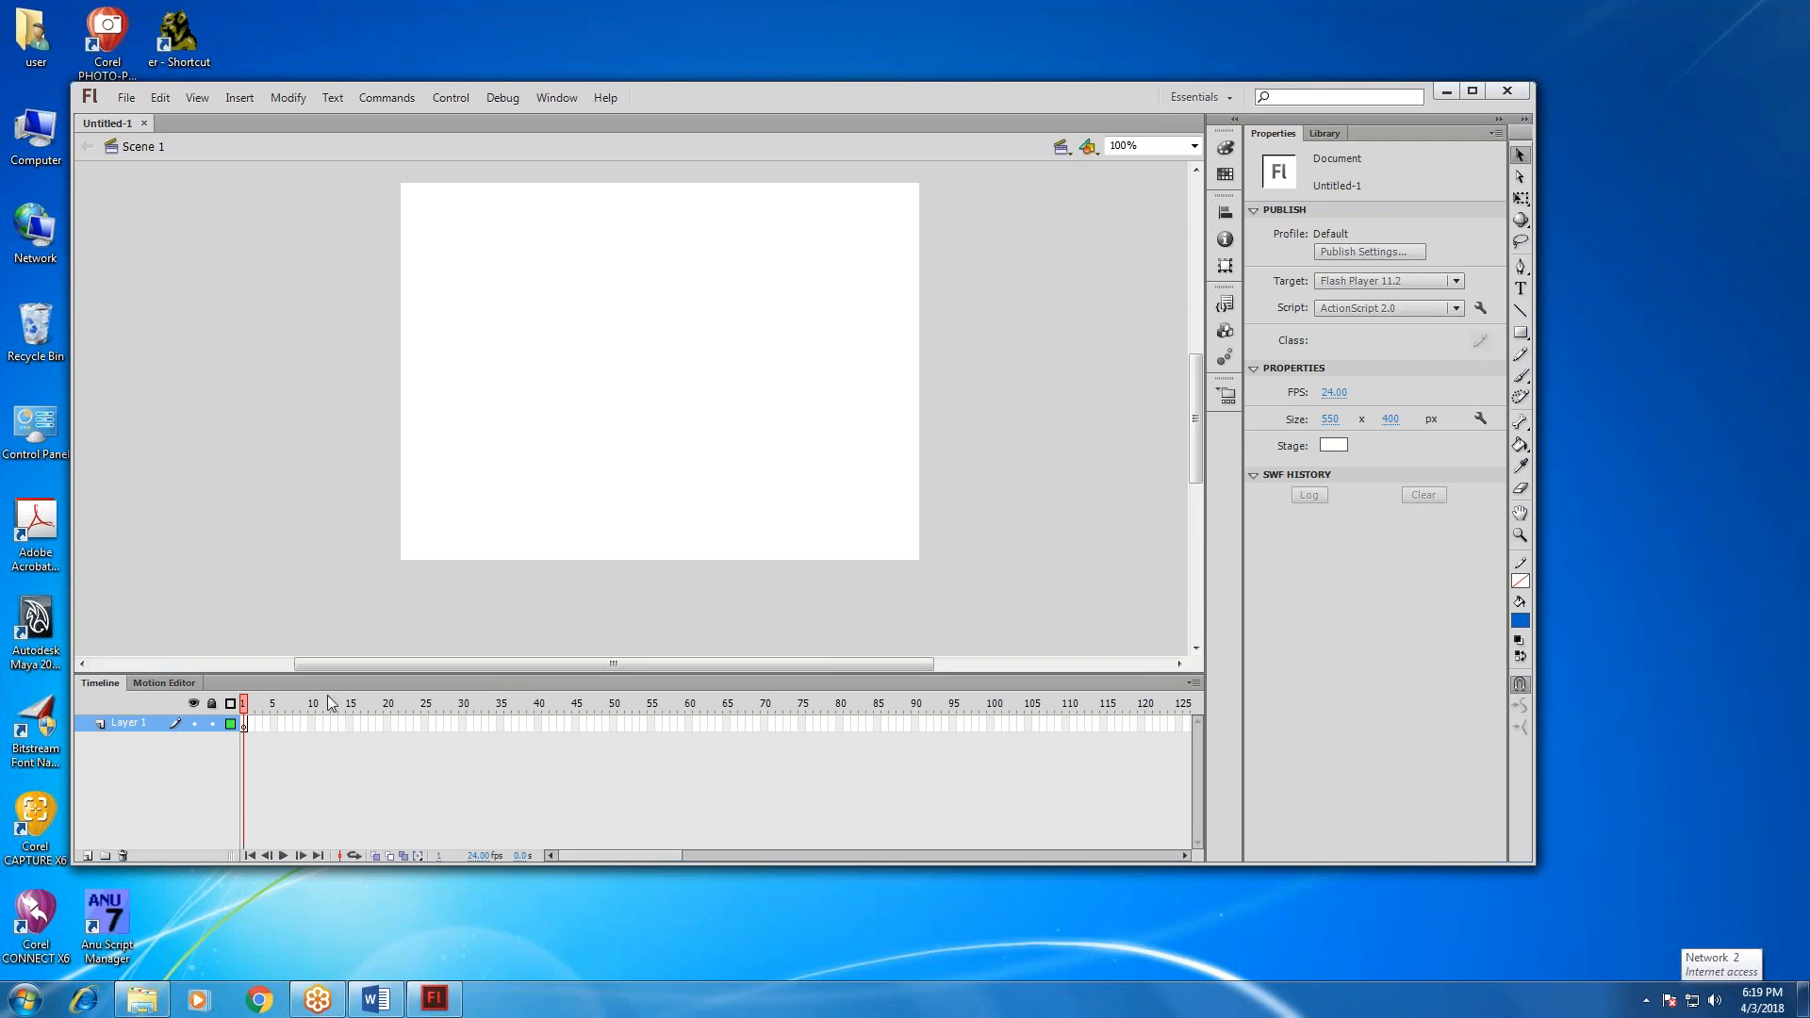
{"action": "left_click_drag", "start_coordinate": [326, 686], "coordinate": [379, 115]}
{"action": "left_click_drag", "start_coordinate": [769, 304], "coordinate": [750, 213]}
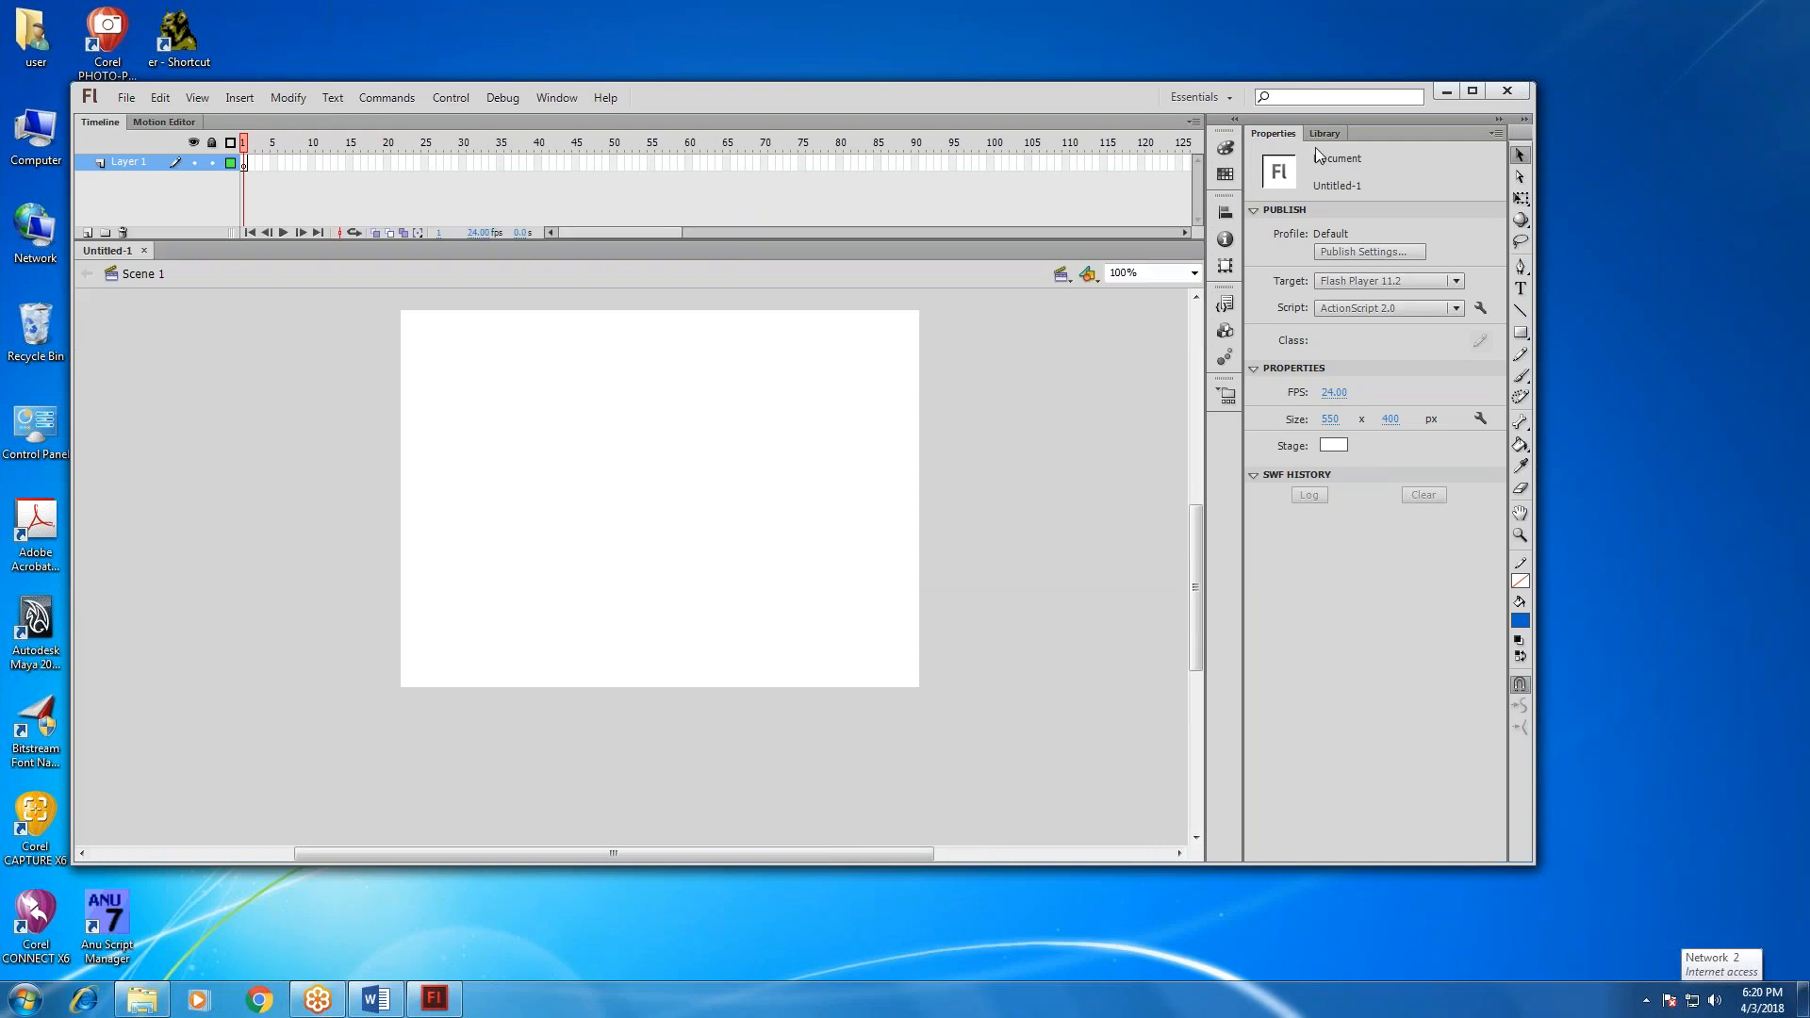
Place the Tools panel as a narrow two-column floating panel left of the stage and dock Properties along the opposite side.
{"action": "mouse_move", "coordinate": [1282, 119]}
{"action": "left_mouse_down"}
{"action": "mouse_move", "coordinate": [953, 393]}
{"action": "mouse_move", "coordinate": [1286, 239]}
{"action": "mouse_move", "coordinate": [1287, 127]}
{"action": "left_mouse_up"}
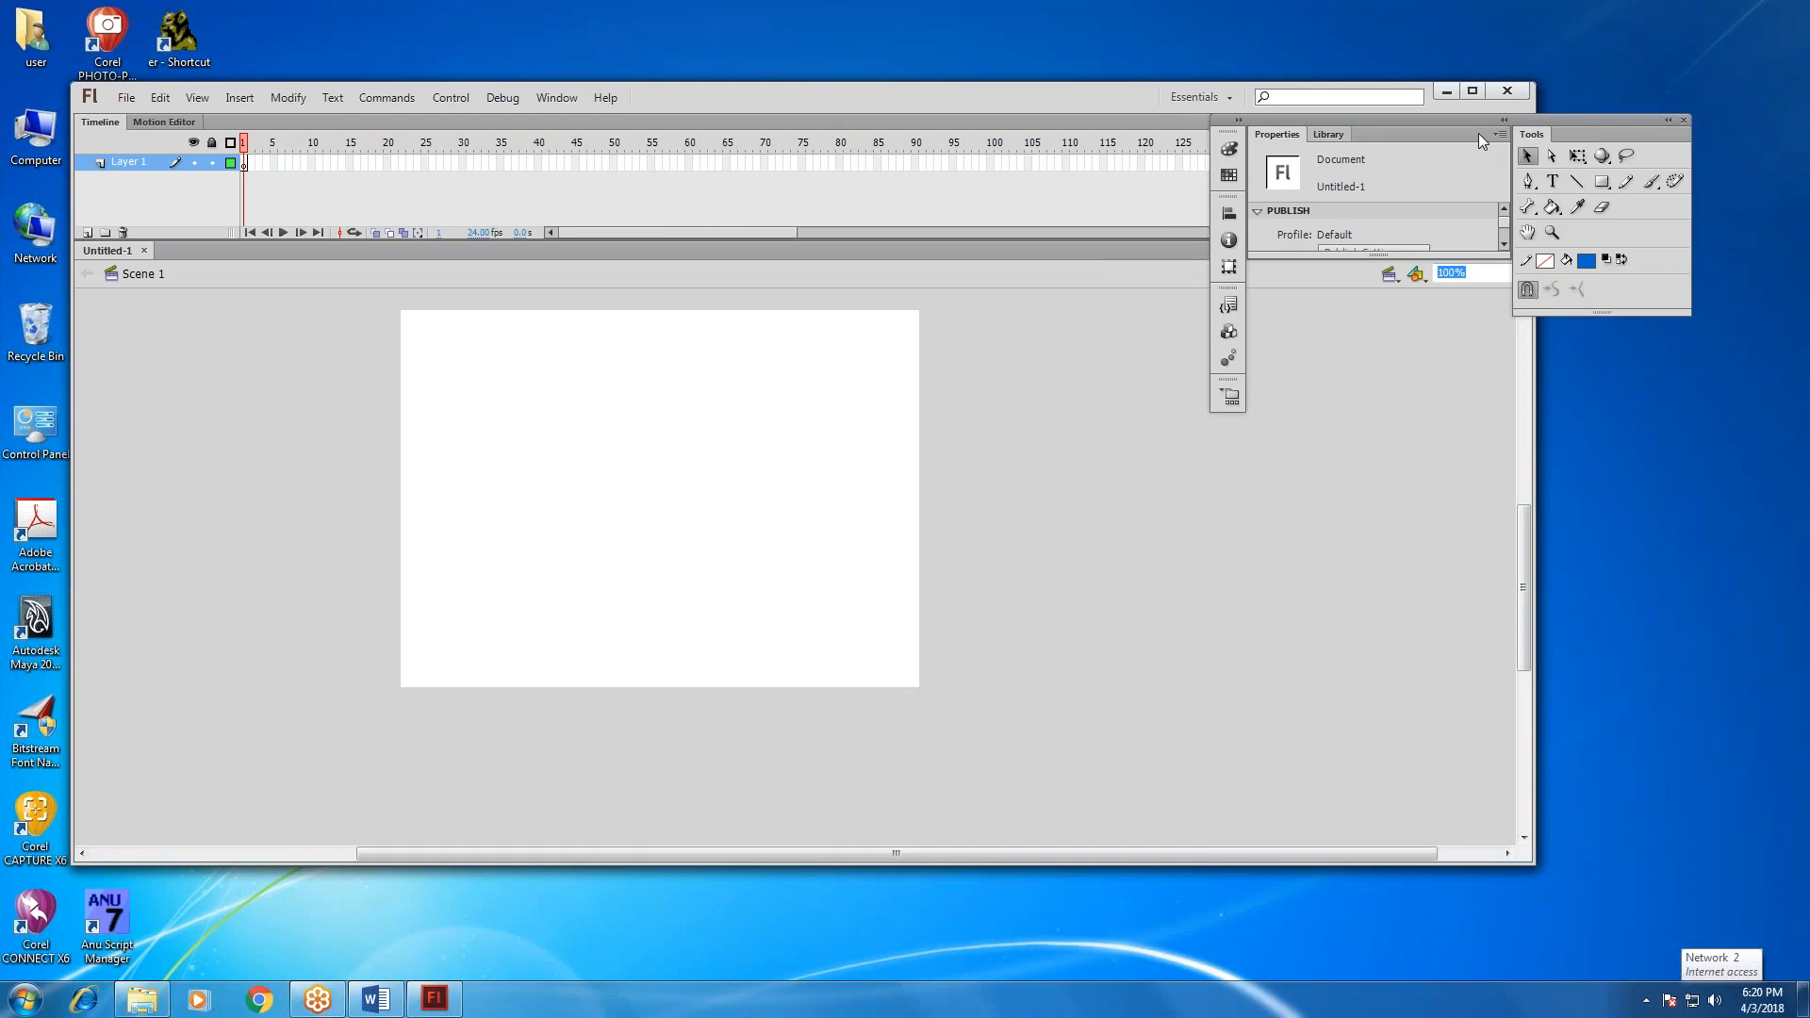
{"action": "left_click_drag", "start_coordinate": [1528, 124], "coordinate": [143, 308]}
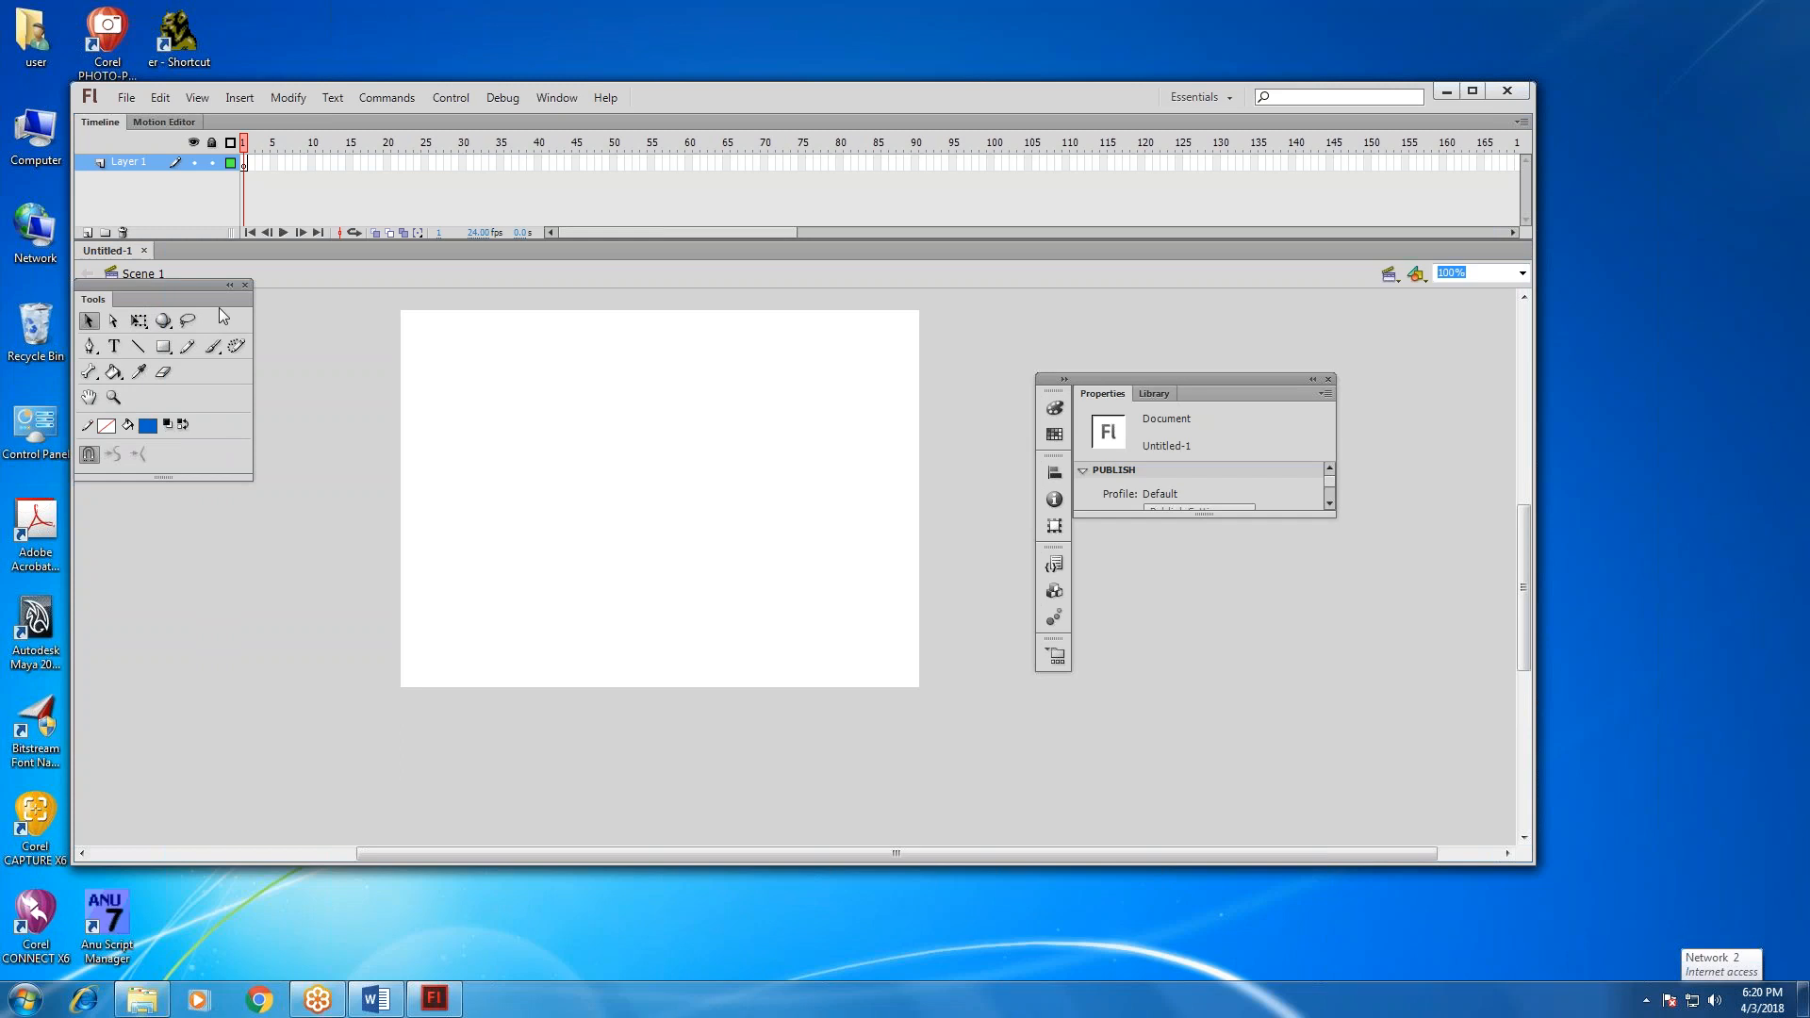
{"action": "left_click_drag", "start_coordinate": [253, 323], "coordinate": [137, 324]}
{"action": "left_click_drag", "start_coordinate": [102, 478], "coordinate": [104, 709]}
{"action": "left_click_drag", "start_coordinate": [1122, 380], "coordinate": [1520, 182]}
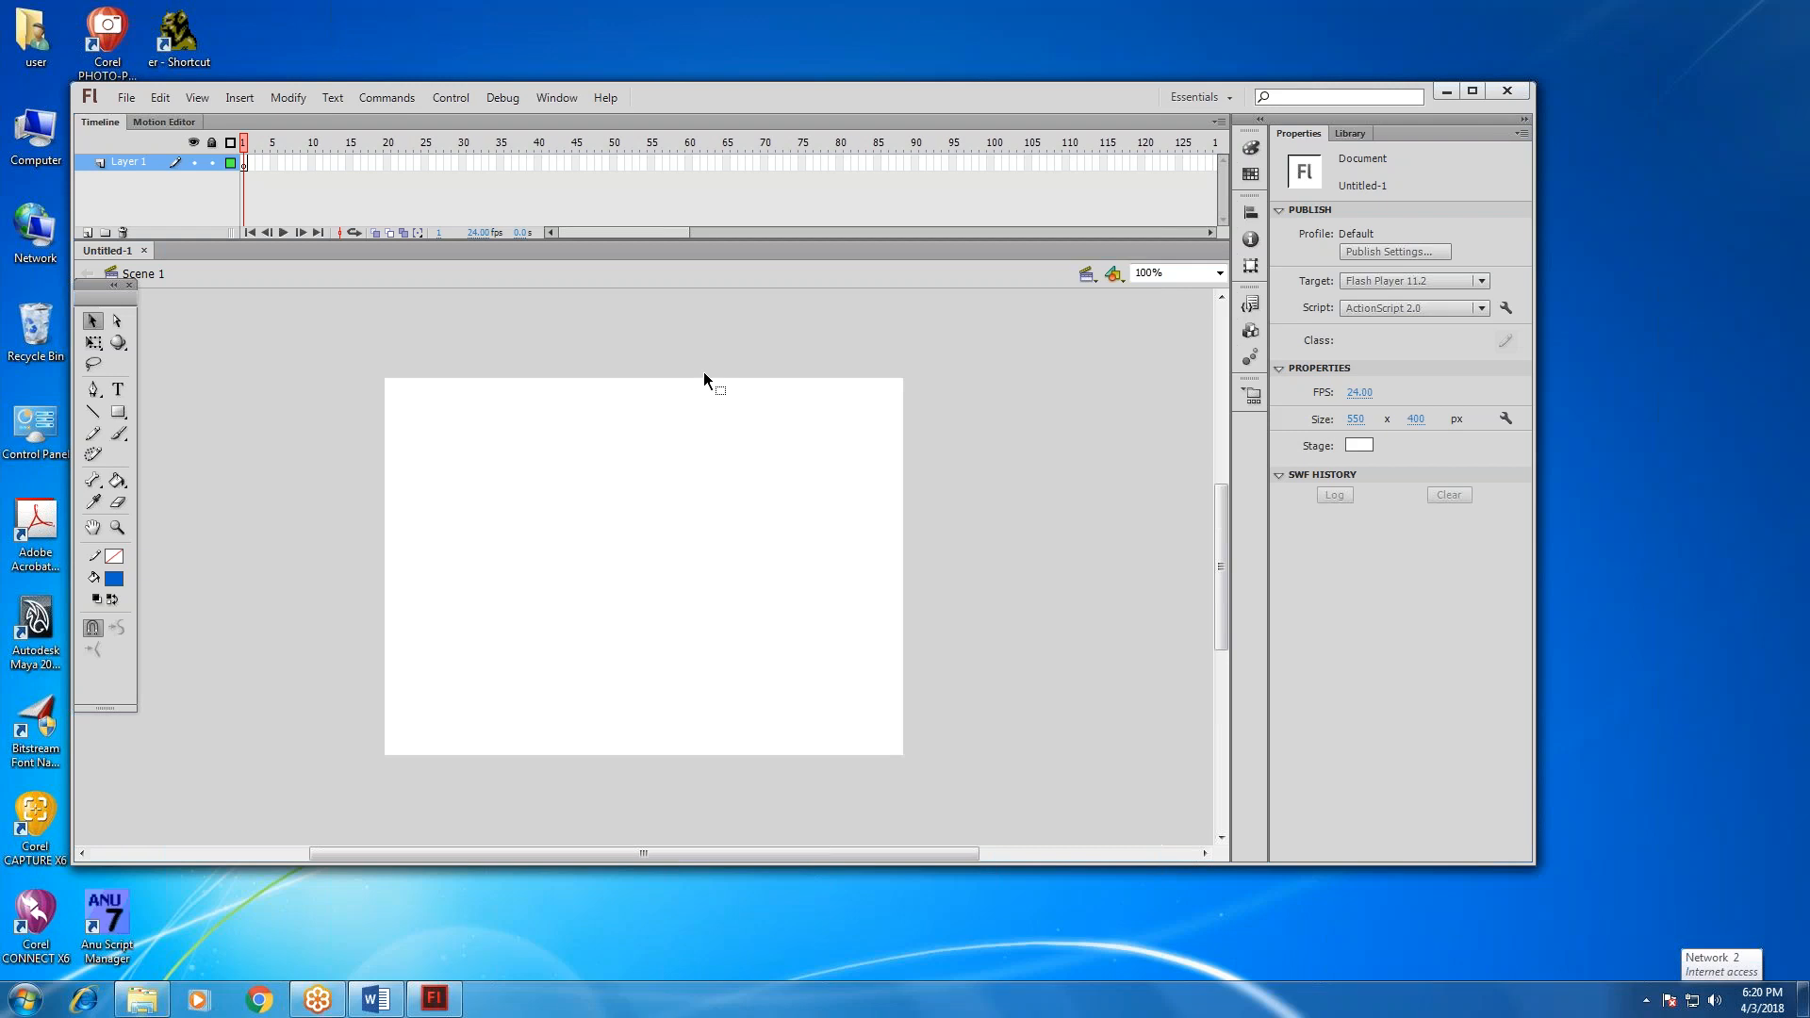
Show the entire stage using Show All in a maximized window, with the floating Tools panel moved clear of it.
{"action": "left_click", "coordinate": [1220, 273]}
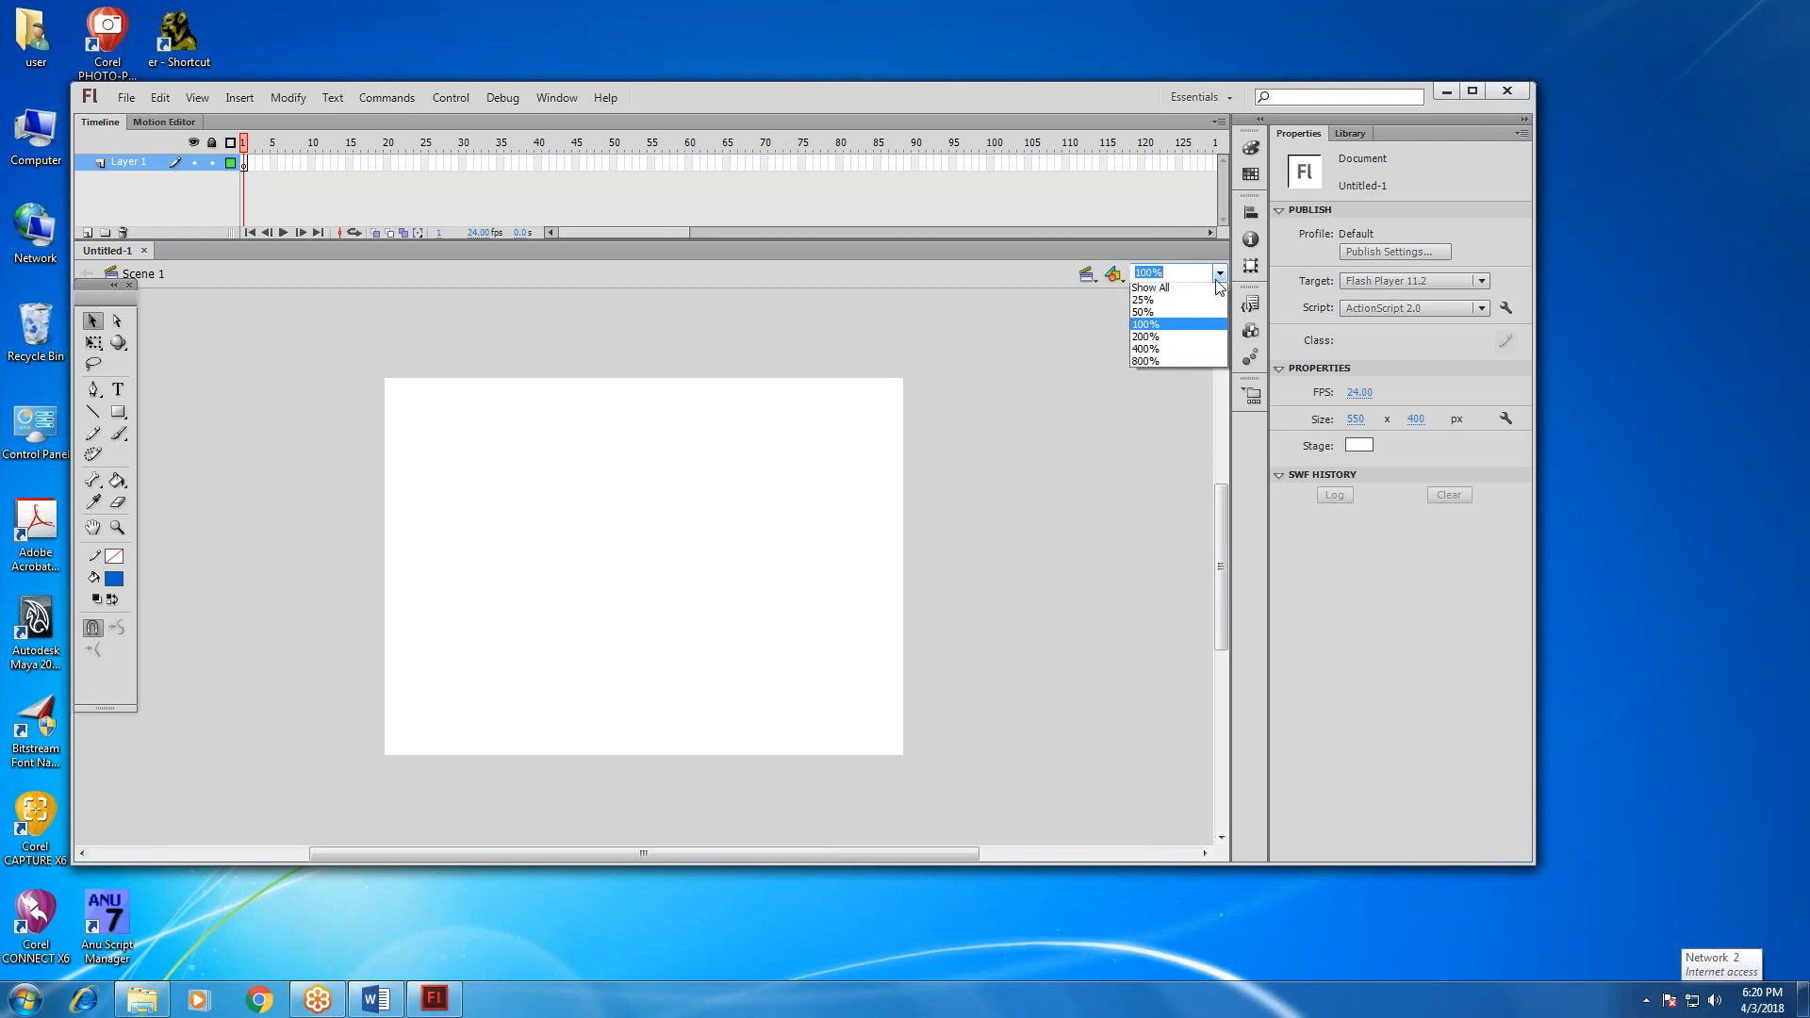
{"action": "left_click", "coordinate": [1169, 291]}
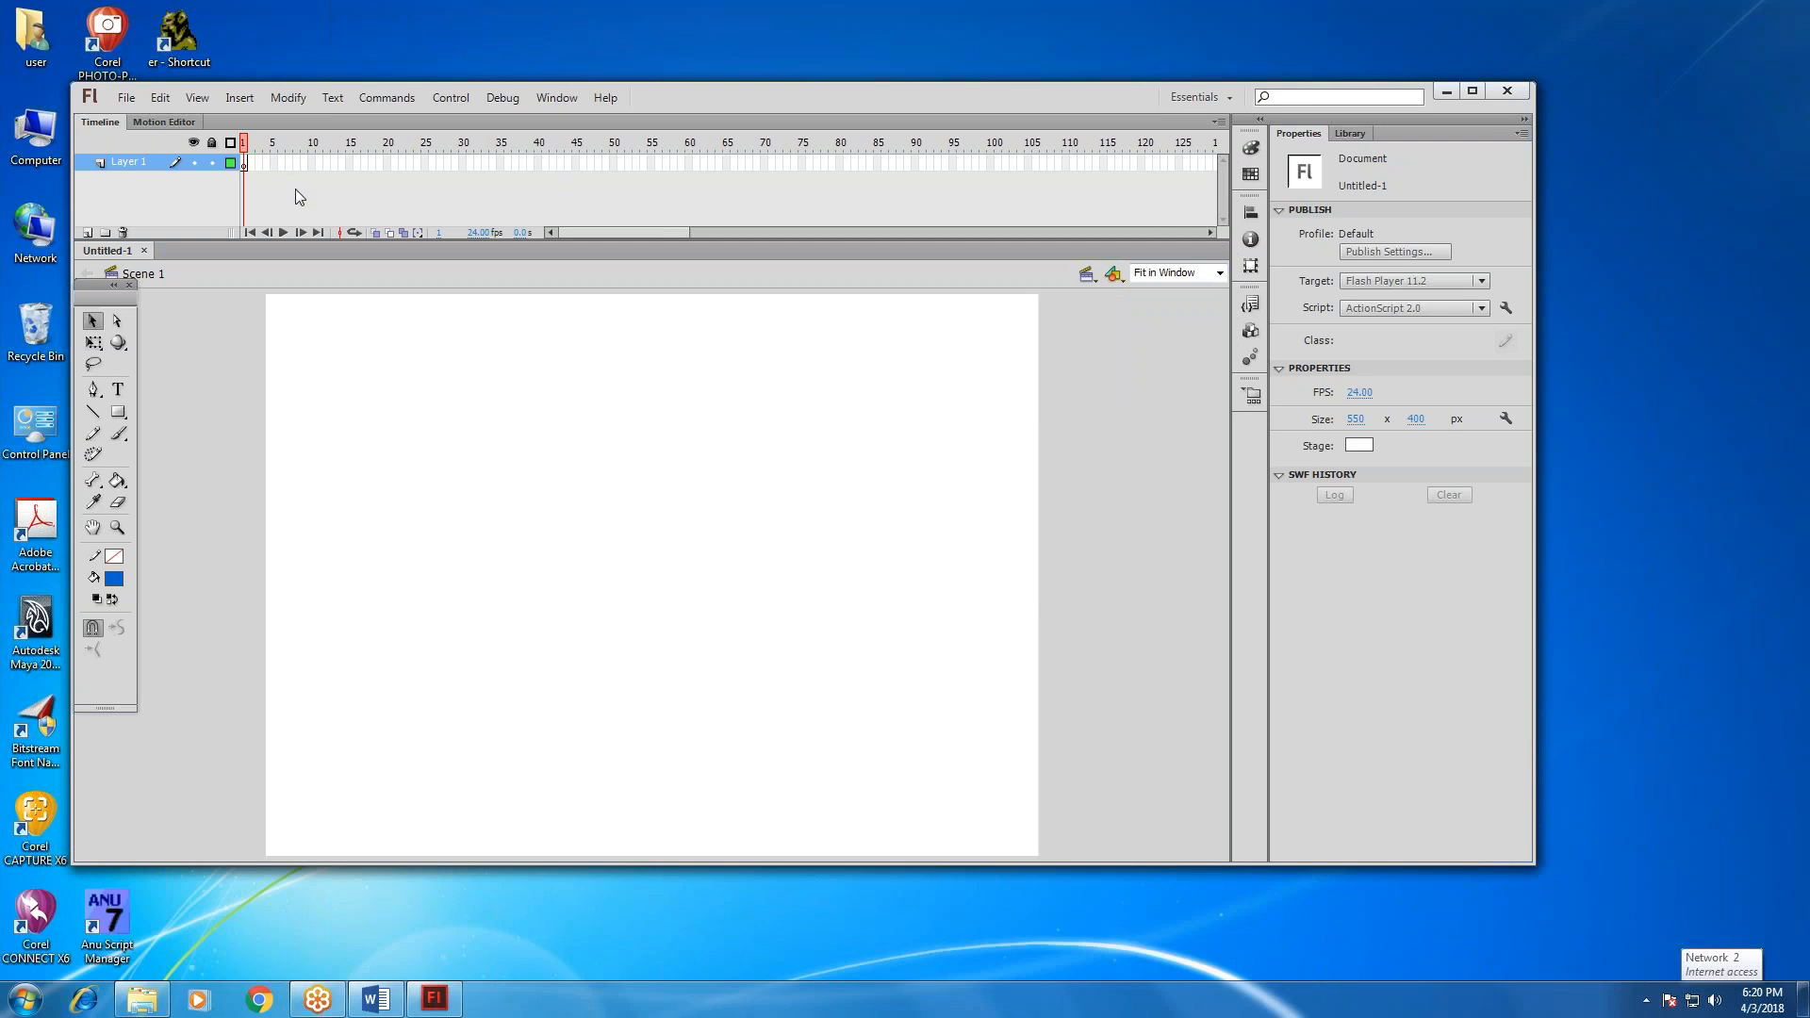
{"action": "left_click", "coordinate": [281, 163]}
{"action": "left_click", "coordinate": [1473, 92]}
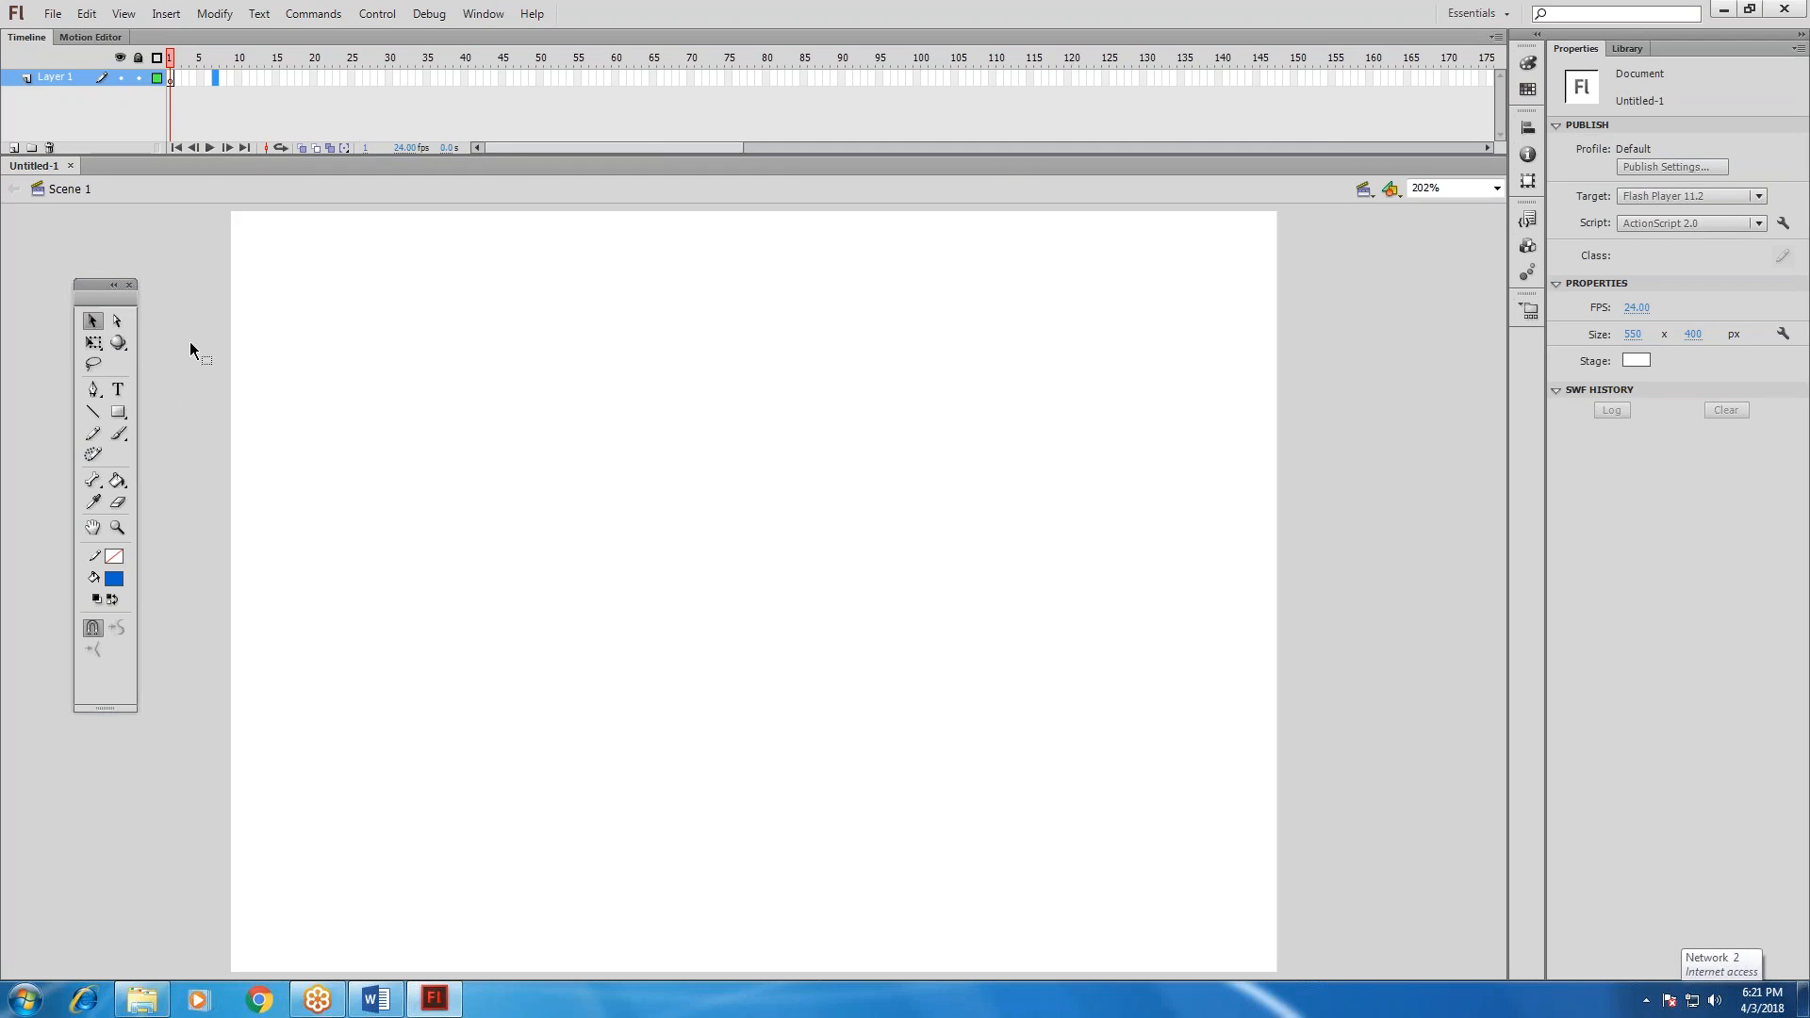
{"action": "left_click_drag", "start_coordinate": [82, 293], "coordinate": [24, 223]}
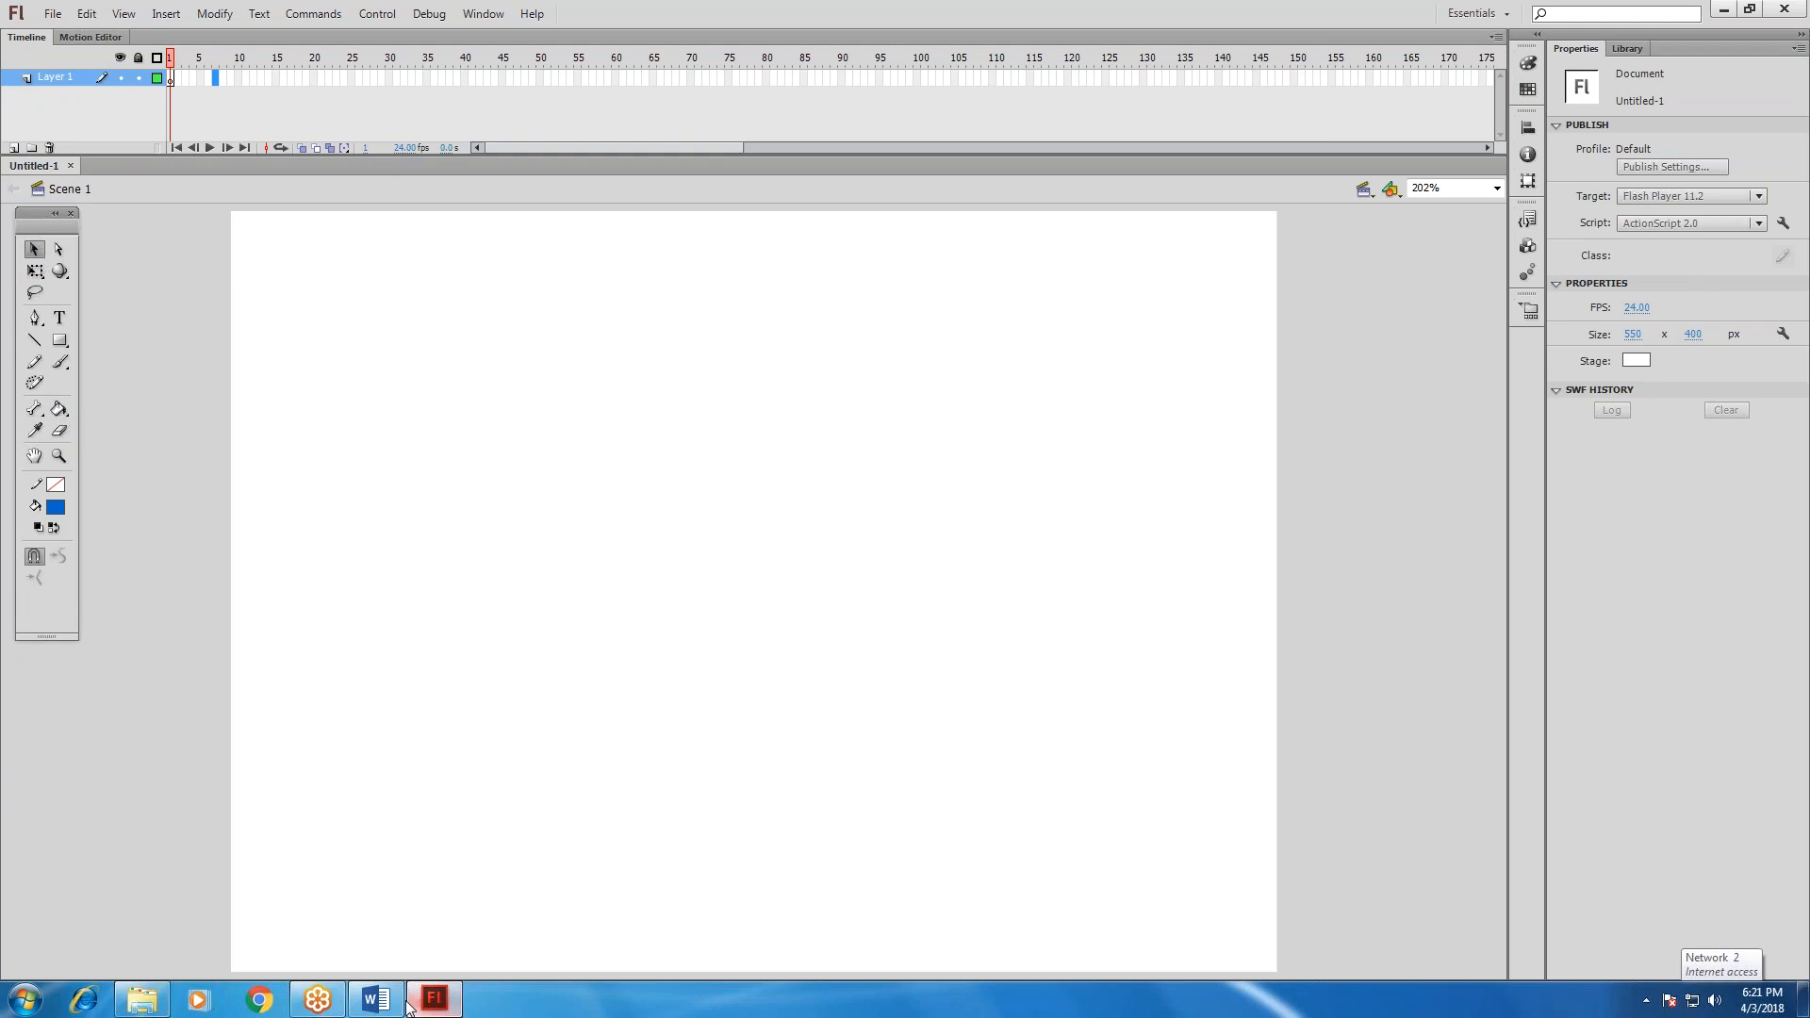
Switch to the FLASH document in Word to review the notes on Flash being vector based.
{"action": "left_click", "coordinate": [376, 1000]}
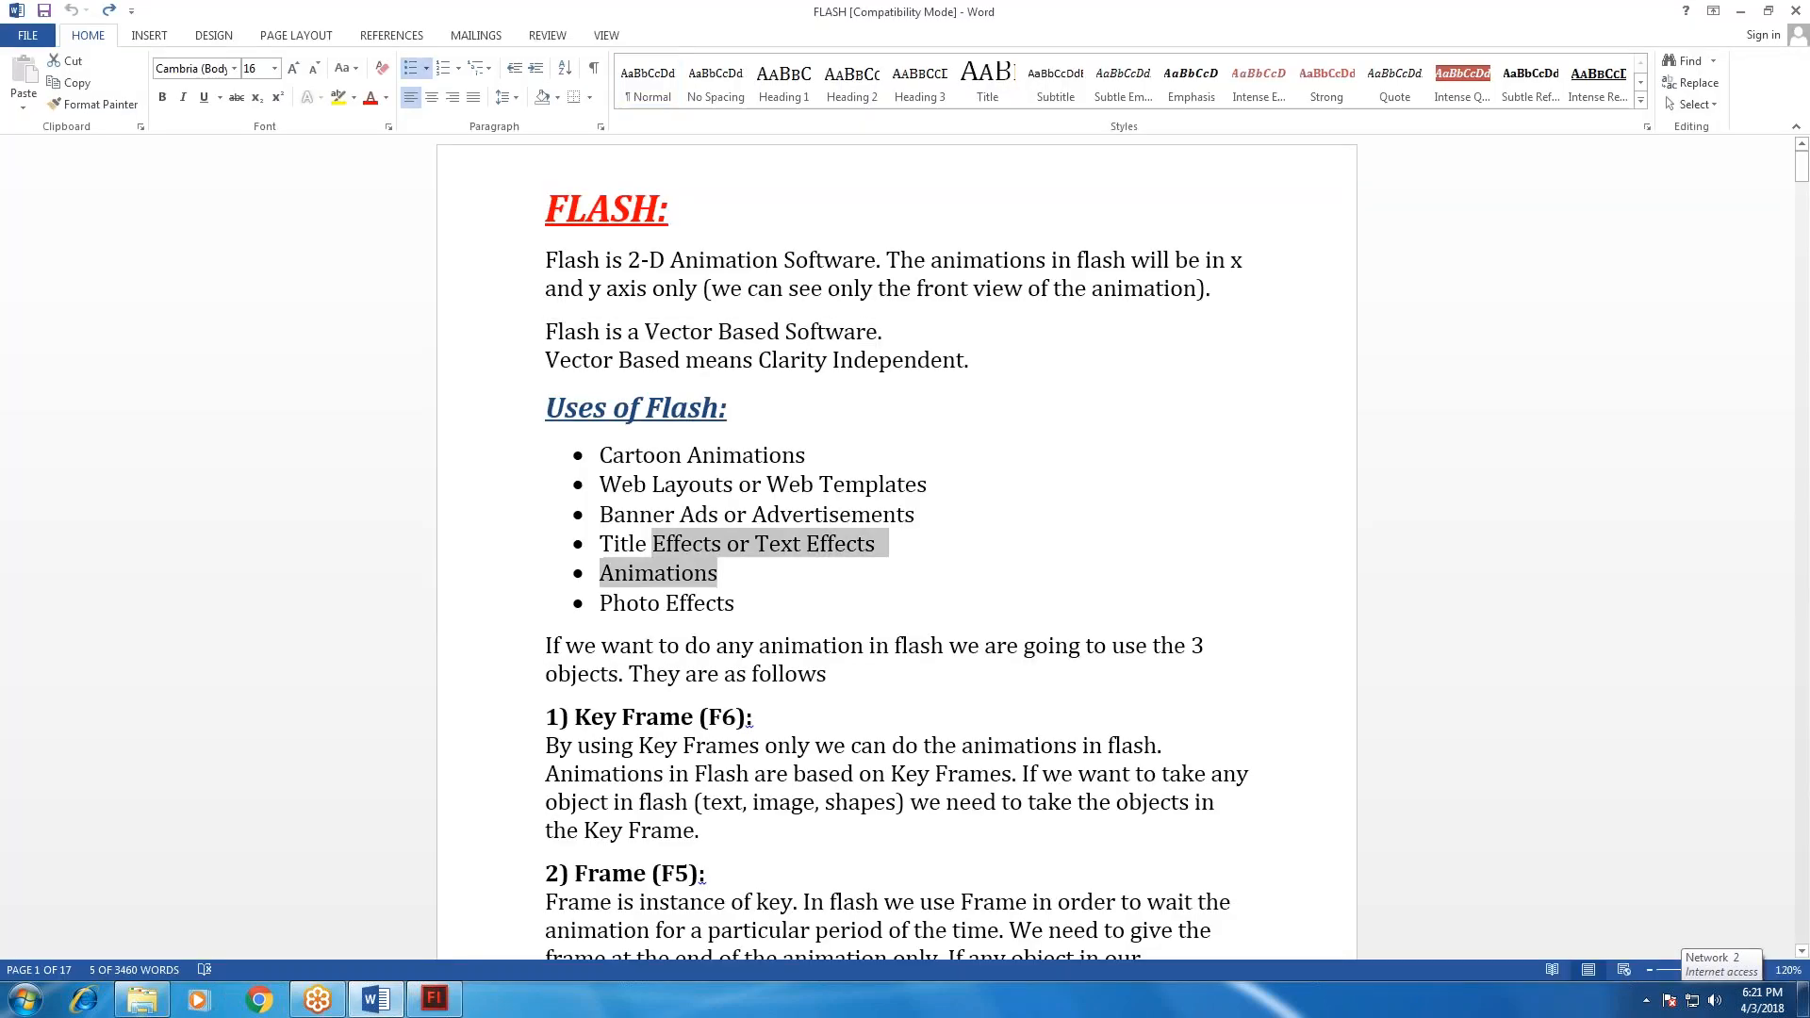
{"action": "left_click", "coordinate": [591, 411]}
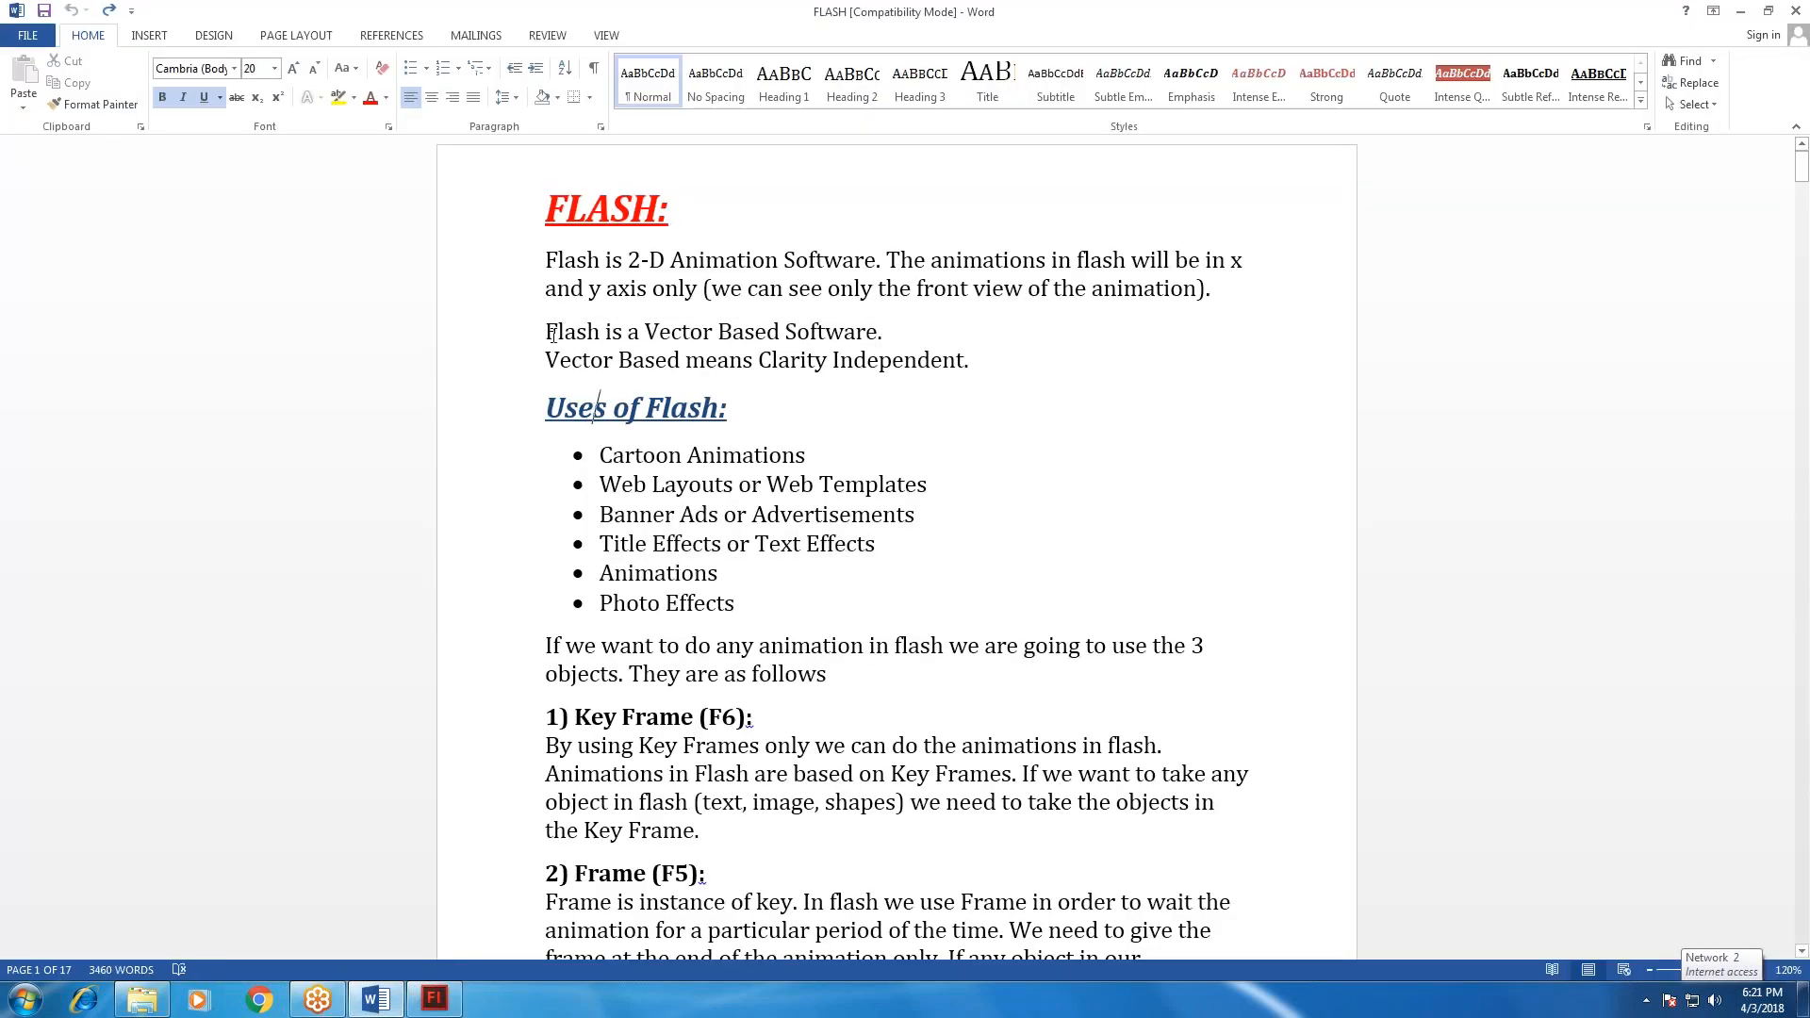
Switch back to Flash and draw a borderless blue rectangle about 166 by 140 px on the stage, left of centre.
{"action": "key", "text": "alt+Tab"}
{"action": "left_click", "coordinate": [60, 341]}
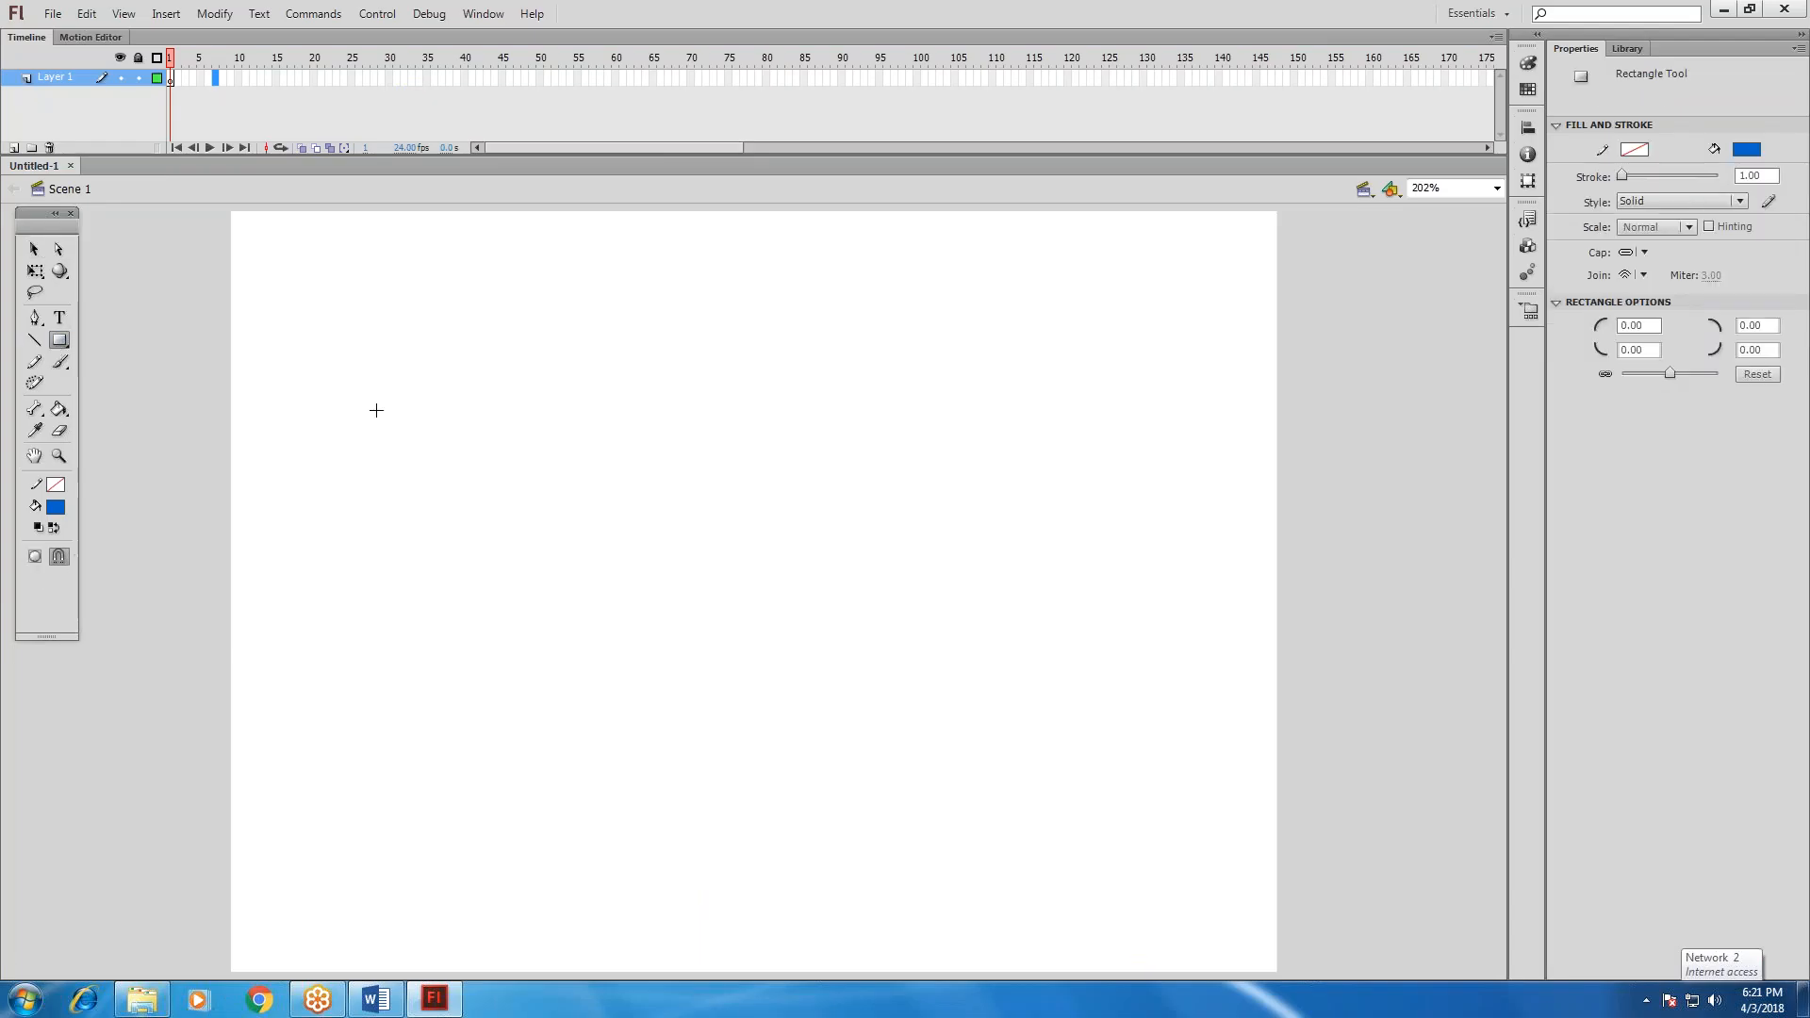
{"action": "left_click_drag", "start_coordinate": [434, 396], "coordinate": [750, 663]}
{"action": "key", "text": "v"}
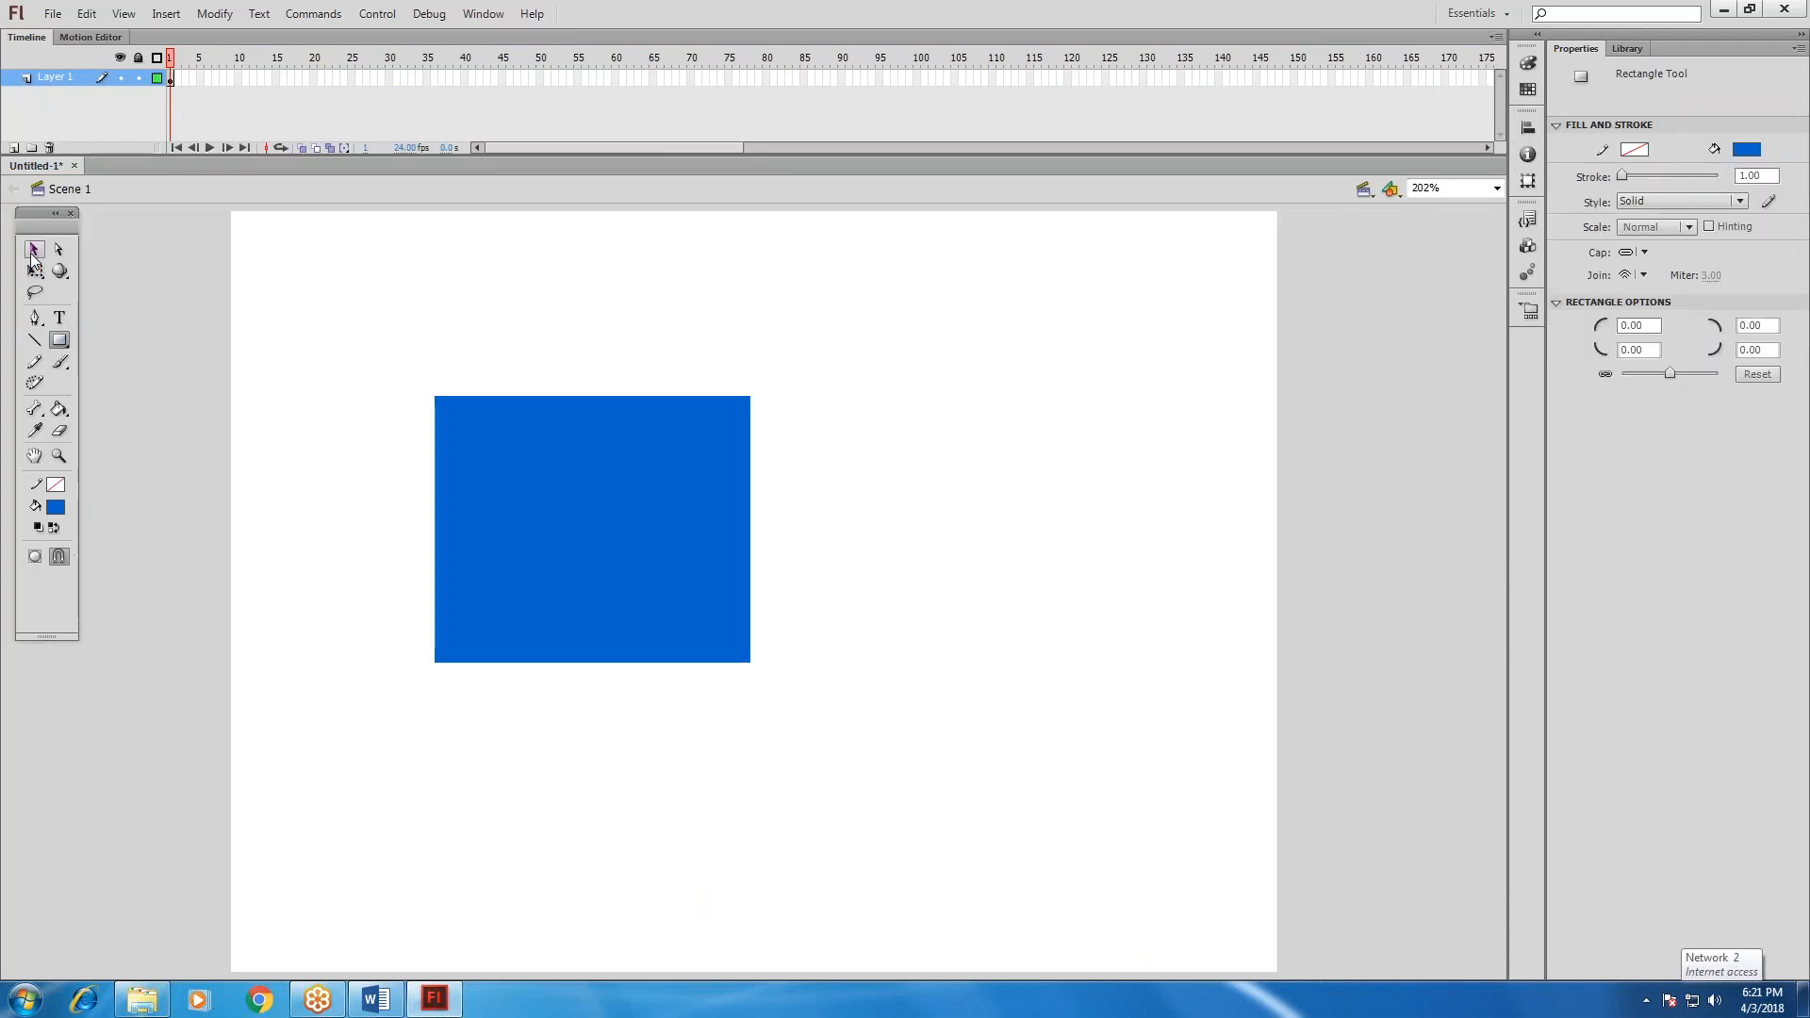
Change the rectangle's fill color to red and deselect it.
{"action": "key", "text": "ctrl+a"}
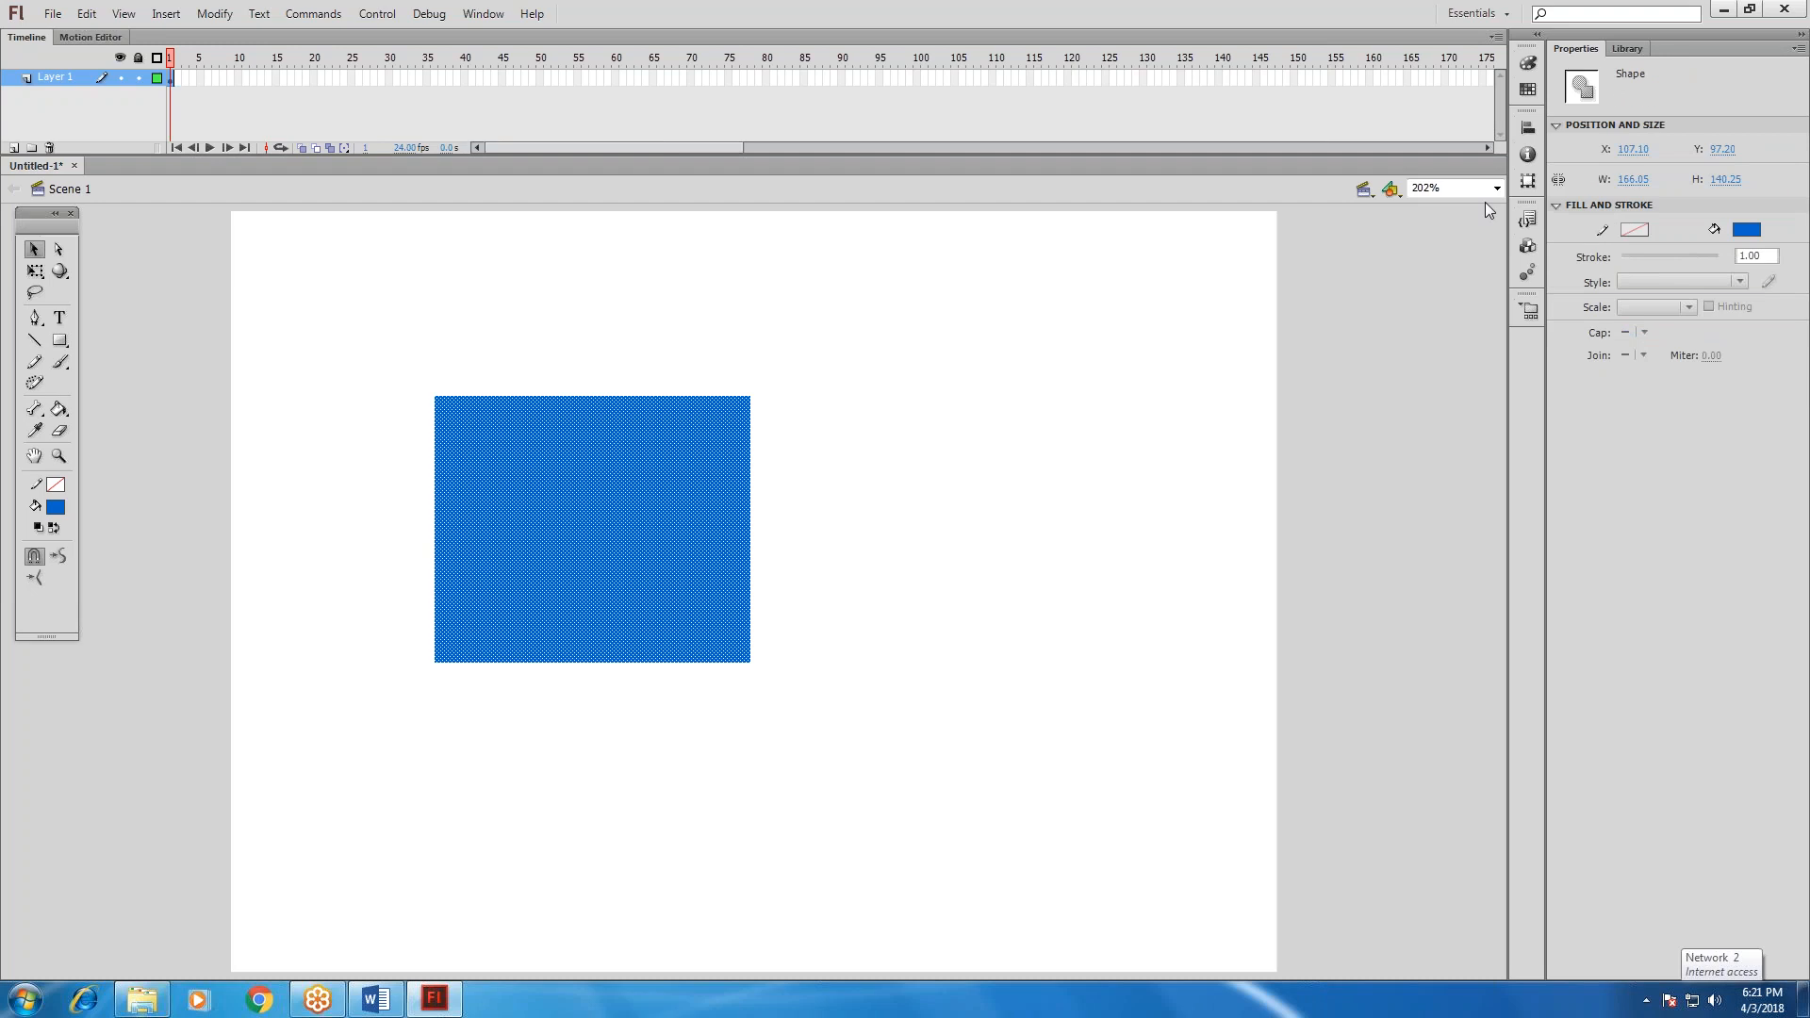
{"action": "left_click", "coordinate": [1746, 229]}
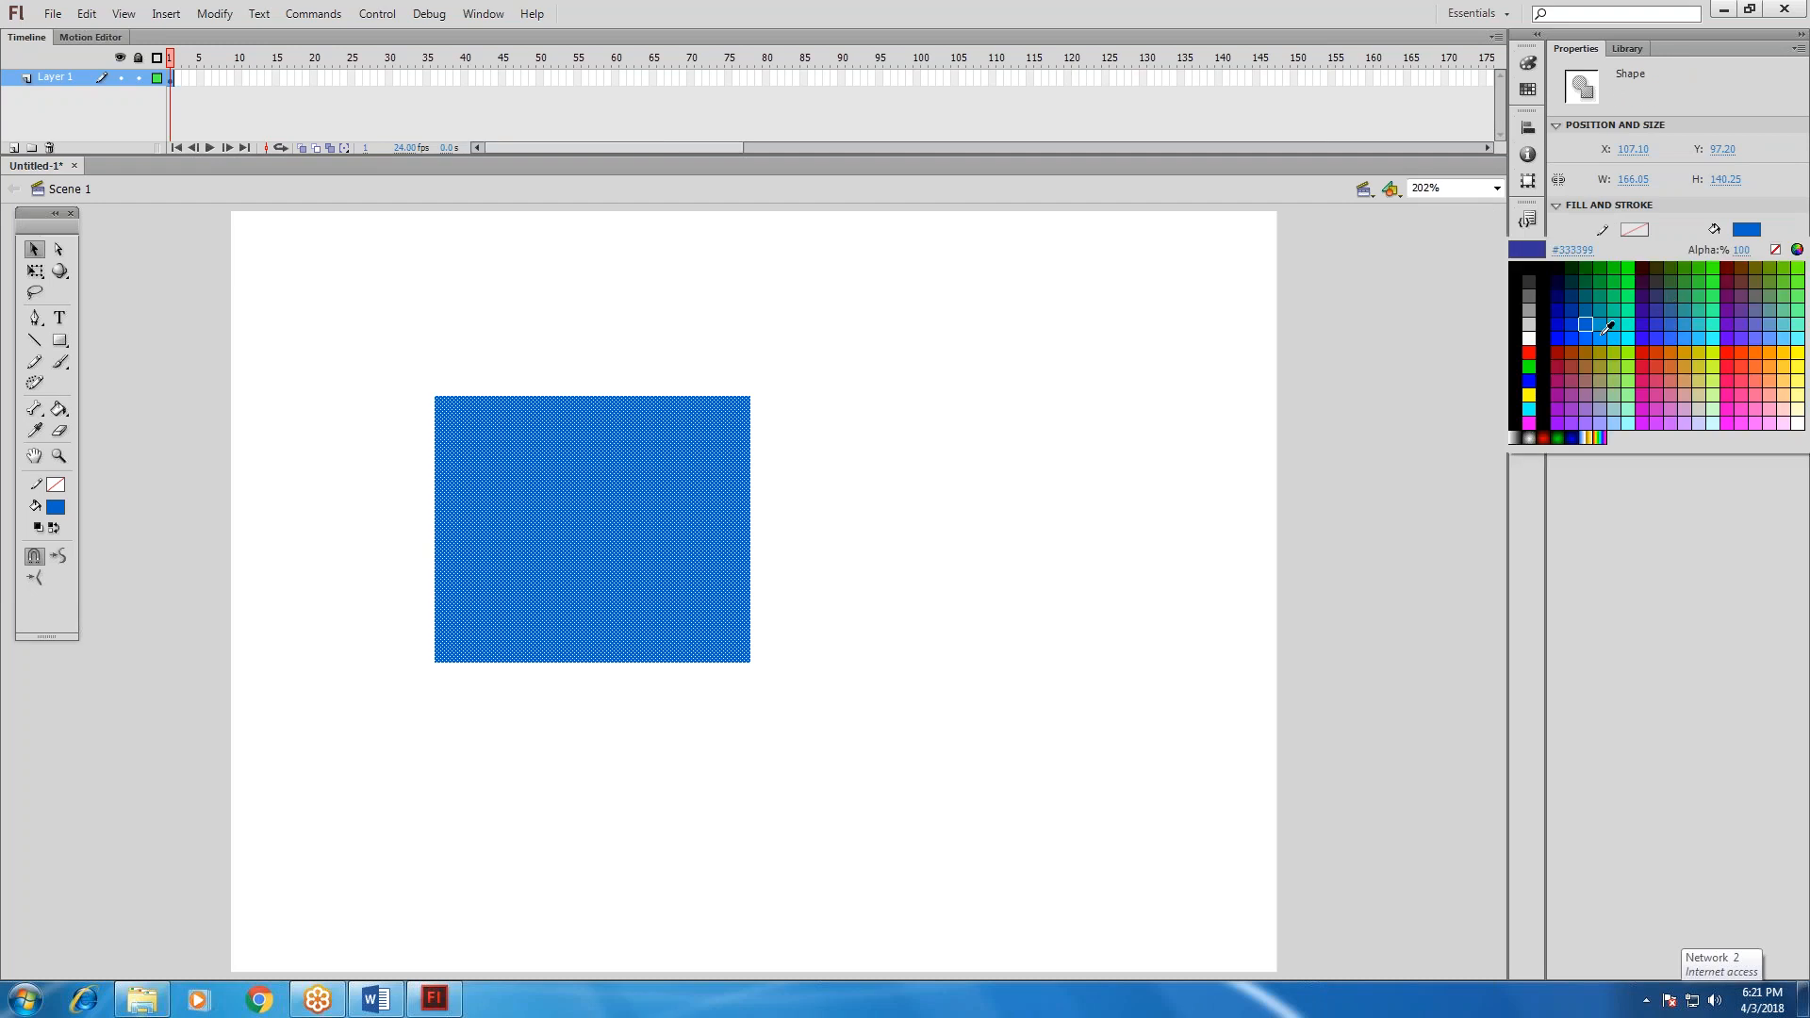
{"action": "left_click", "coordinate": [1530, 352]}
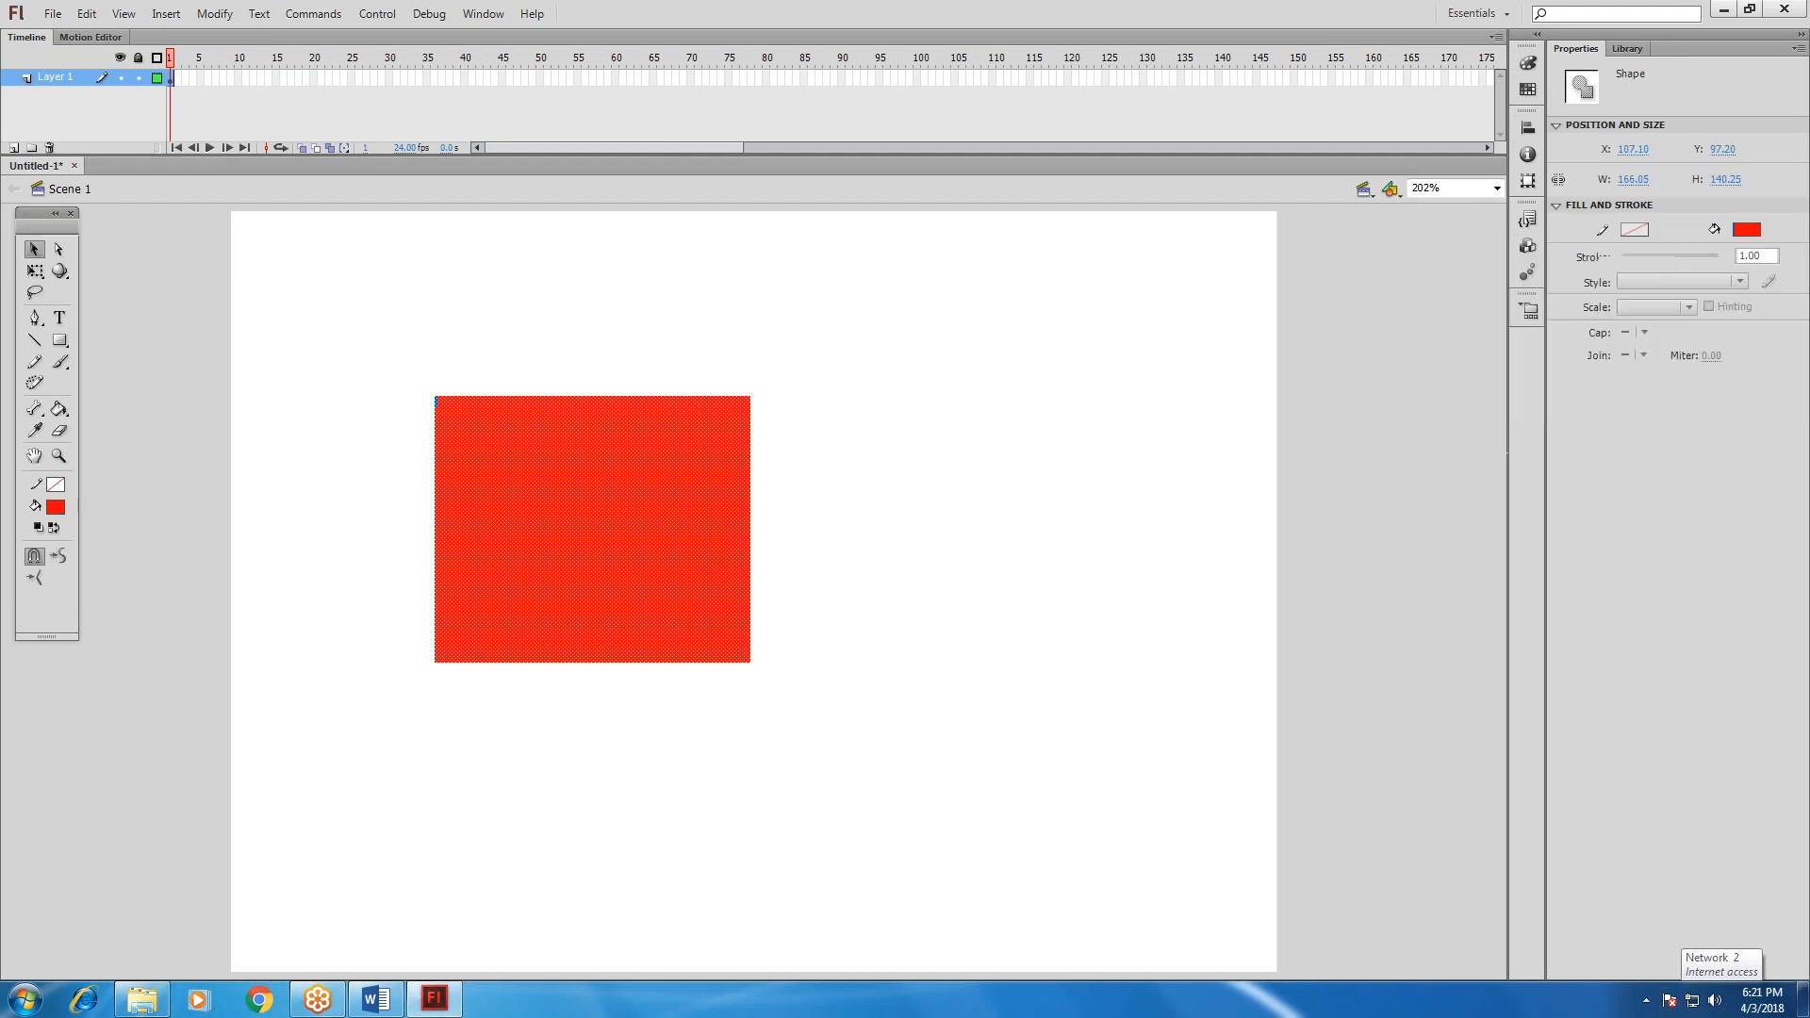
{"action": "left_click", "coordinate": [422, 403]}
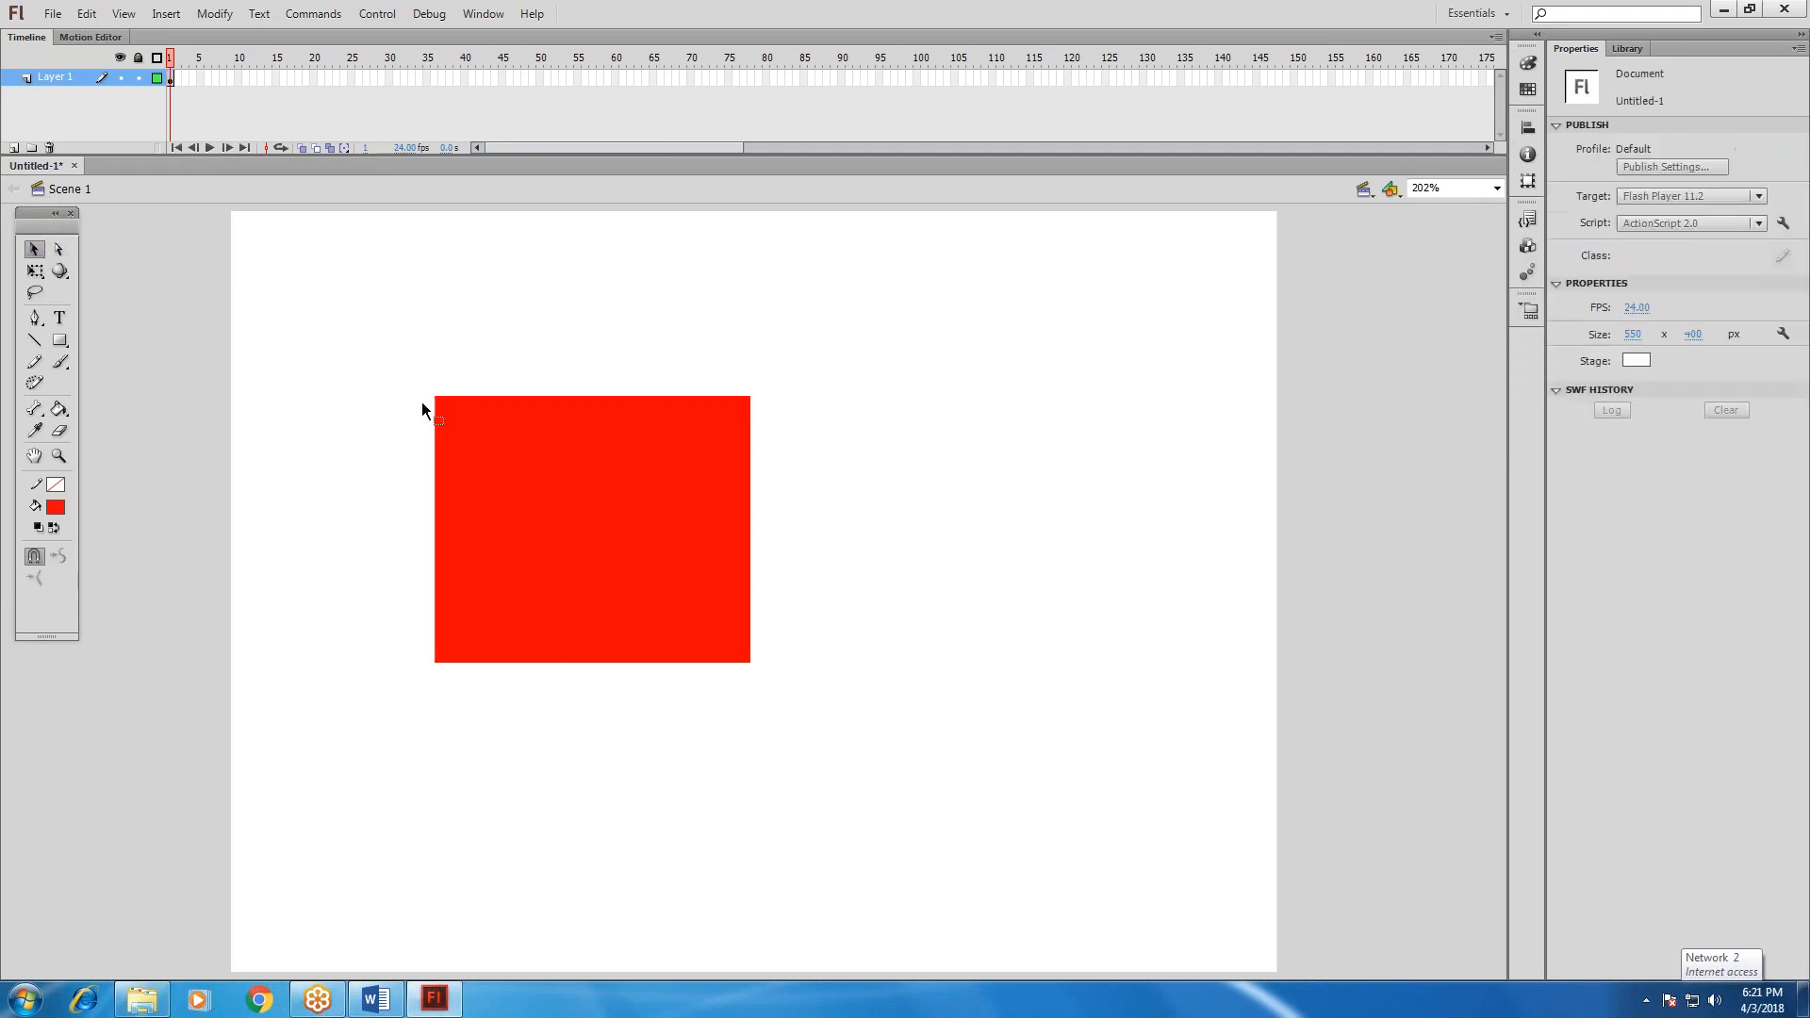
Select the red rectangle to examine its stroke color setting and its borderless edges.
{"action": "key", "text": "ctrl+a"}
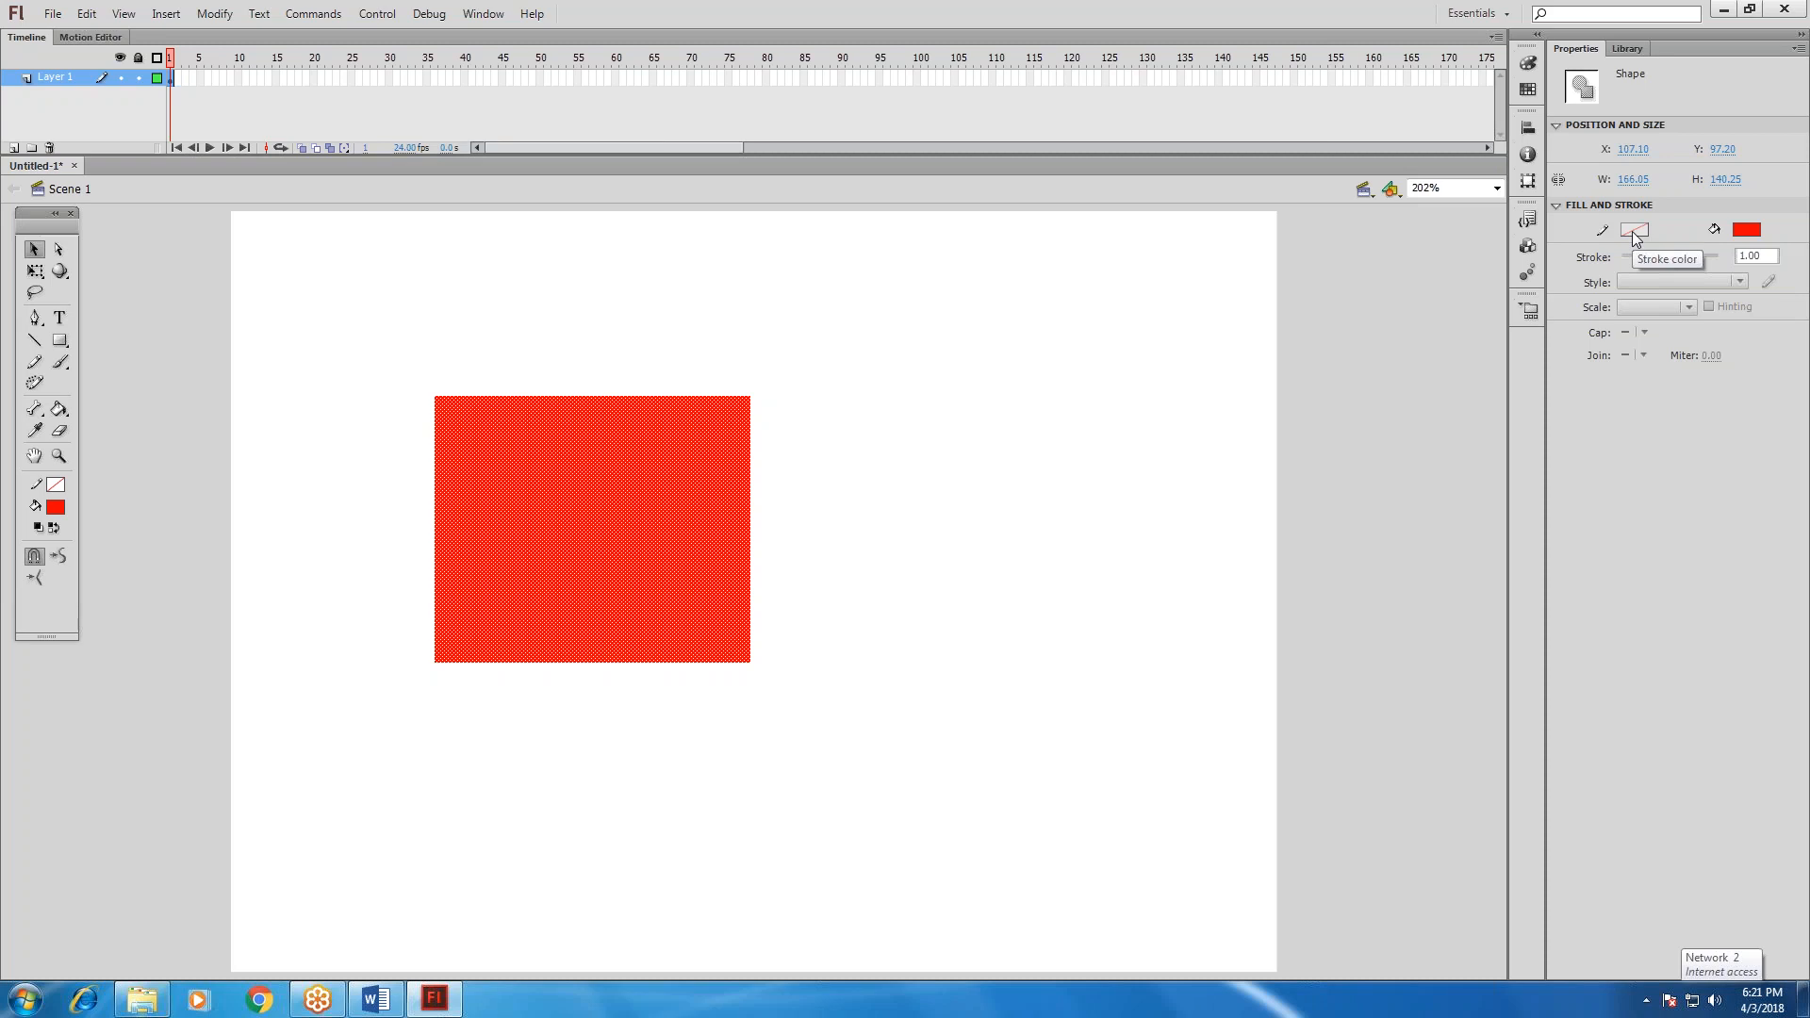
{"action": "left_click", "coordinate": [756, 547]}
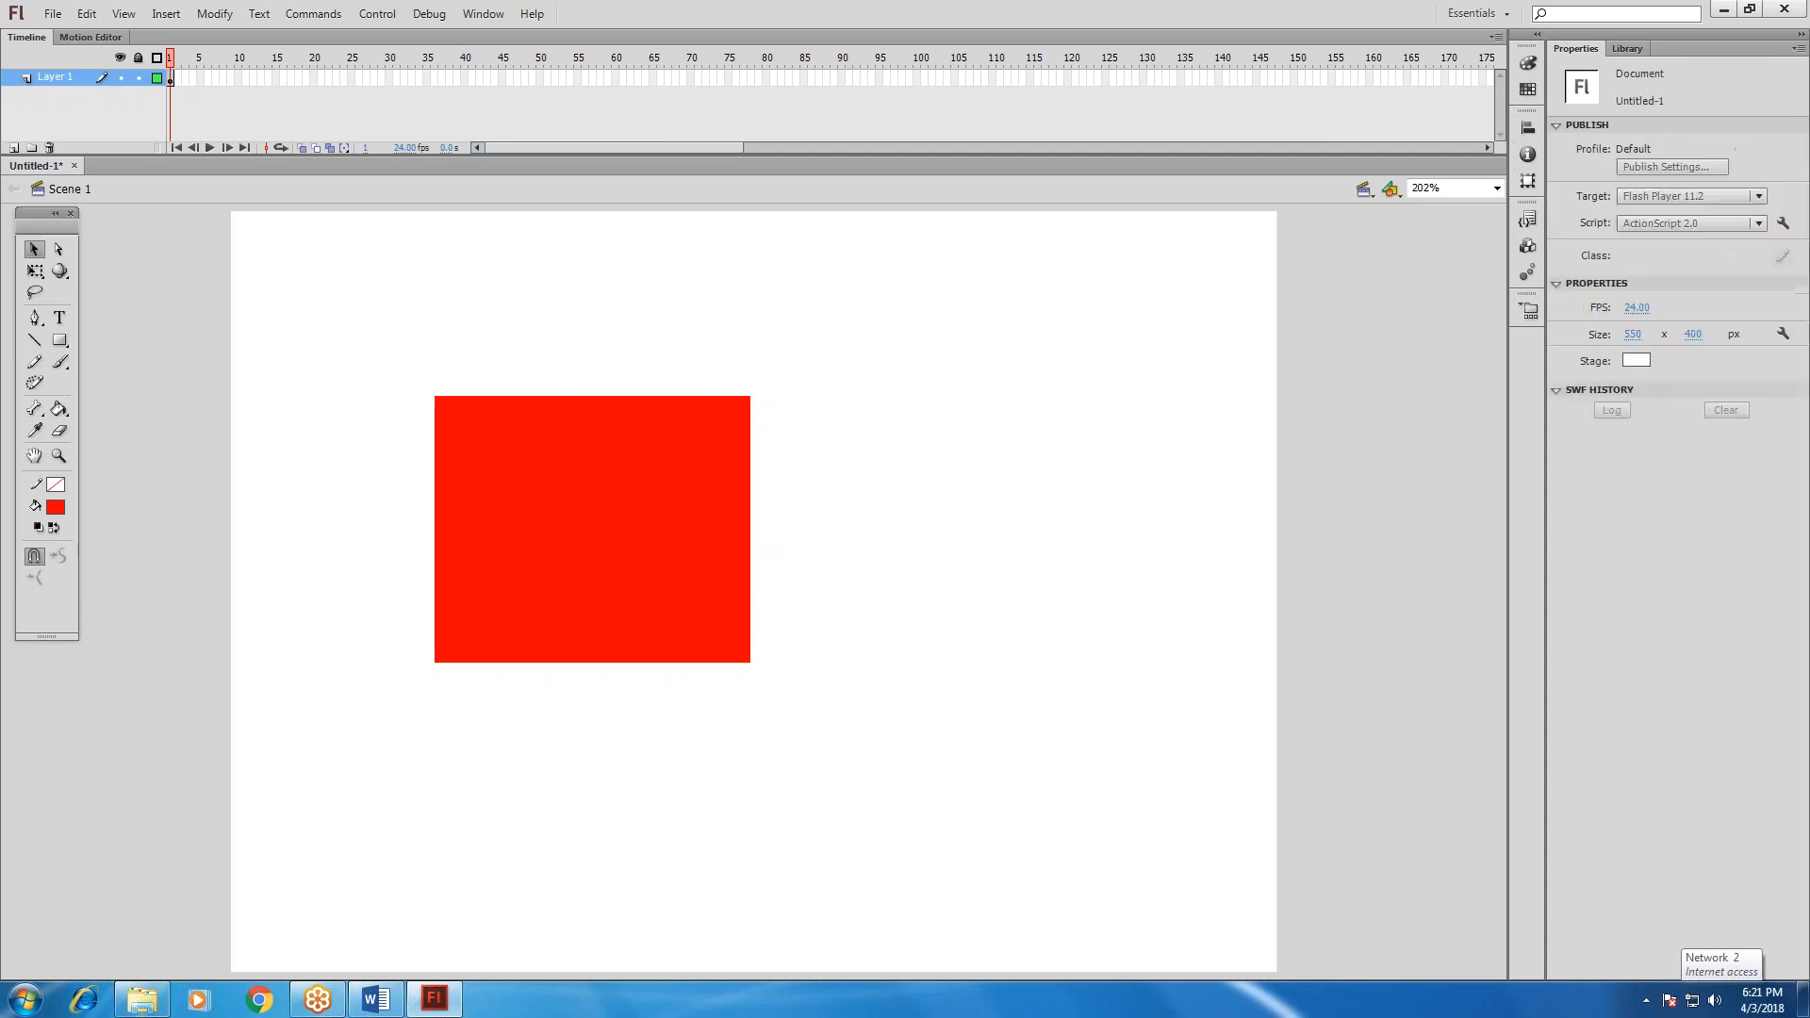
{"action": "left_click", "coordinate": [749, 619]}
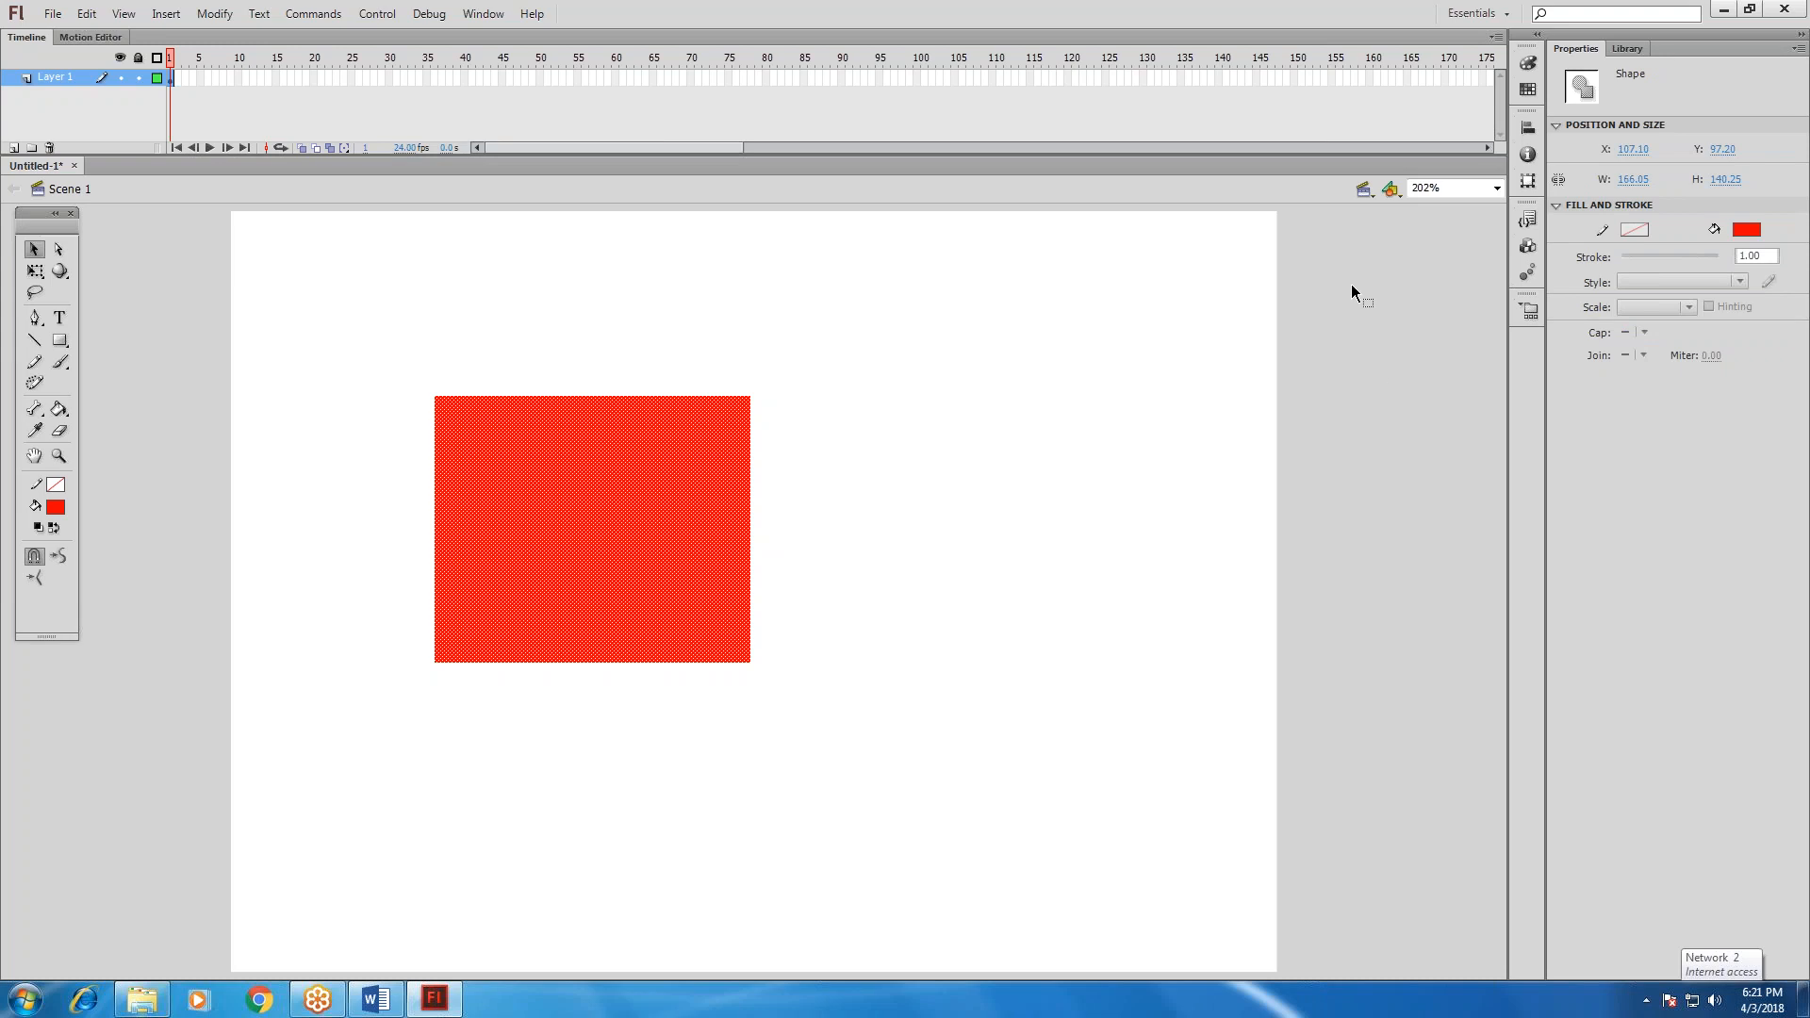
Set the stroke size to 18.60 with a black stroke for the Line tool, and delete the borderless red rectangle.
{"action": "left_click", "coordinate": [35, 340]}
{"action": "left_click_drag", "start_coordinate": [1635, 173], "coordinate": [1635, 177]}
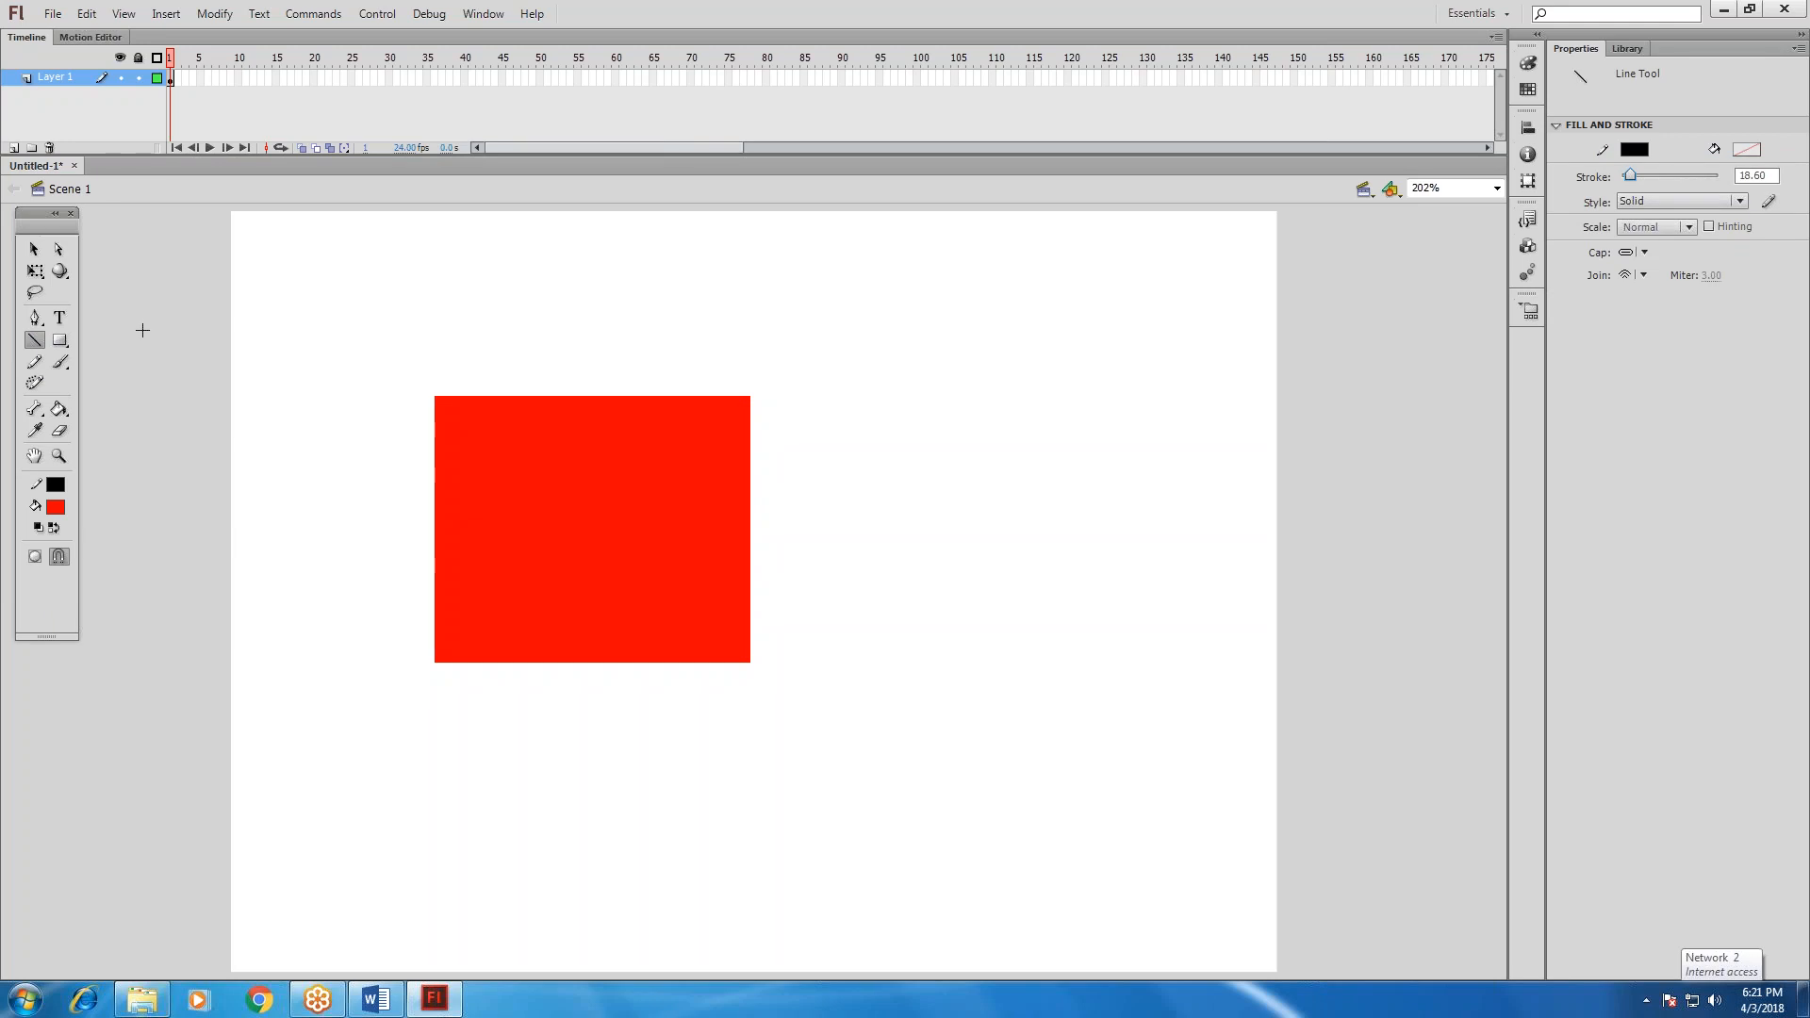
{"action": "key", "text": "v"}
{"action": "left_click", "coordinate": [455, 492]}
{"action": "key", "text": "Delete"}
Draw a red rectangle about 186 by 147 px with an 18.60 black stroke on the stage, left of centre.
{"action": "left_click", "coordinate": [58, 341]}
{"action": "left_click_drag", "start_coordinate": [404, 366], "coordinate": [760, 647]}
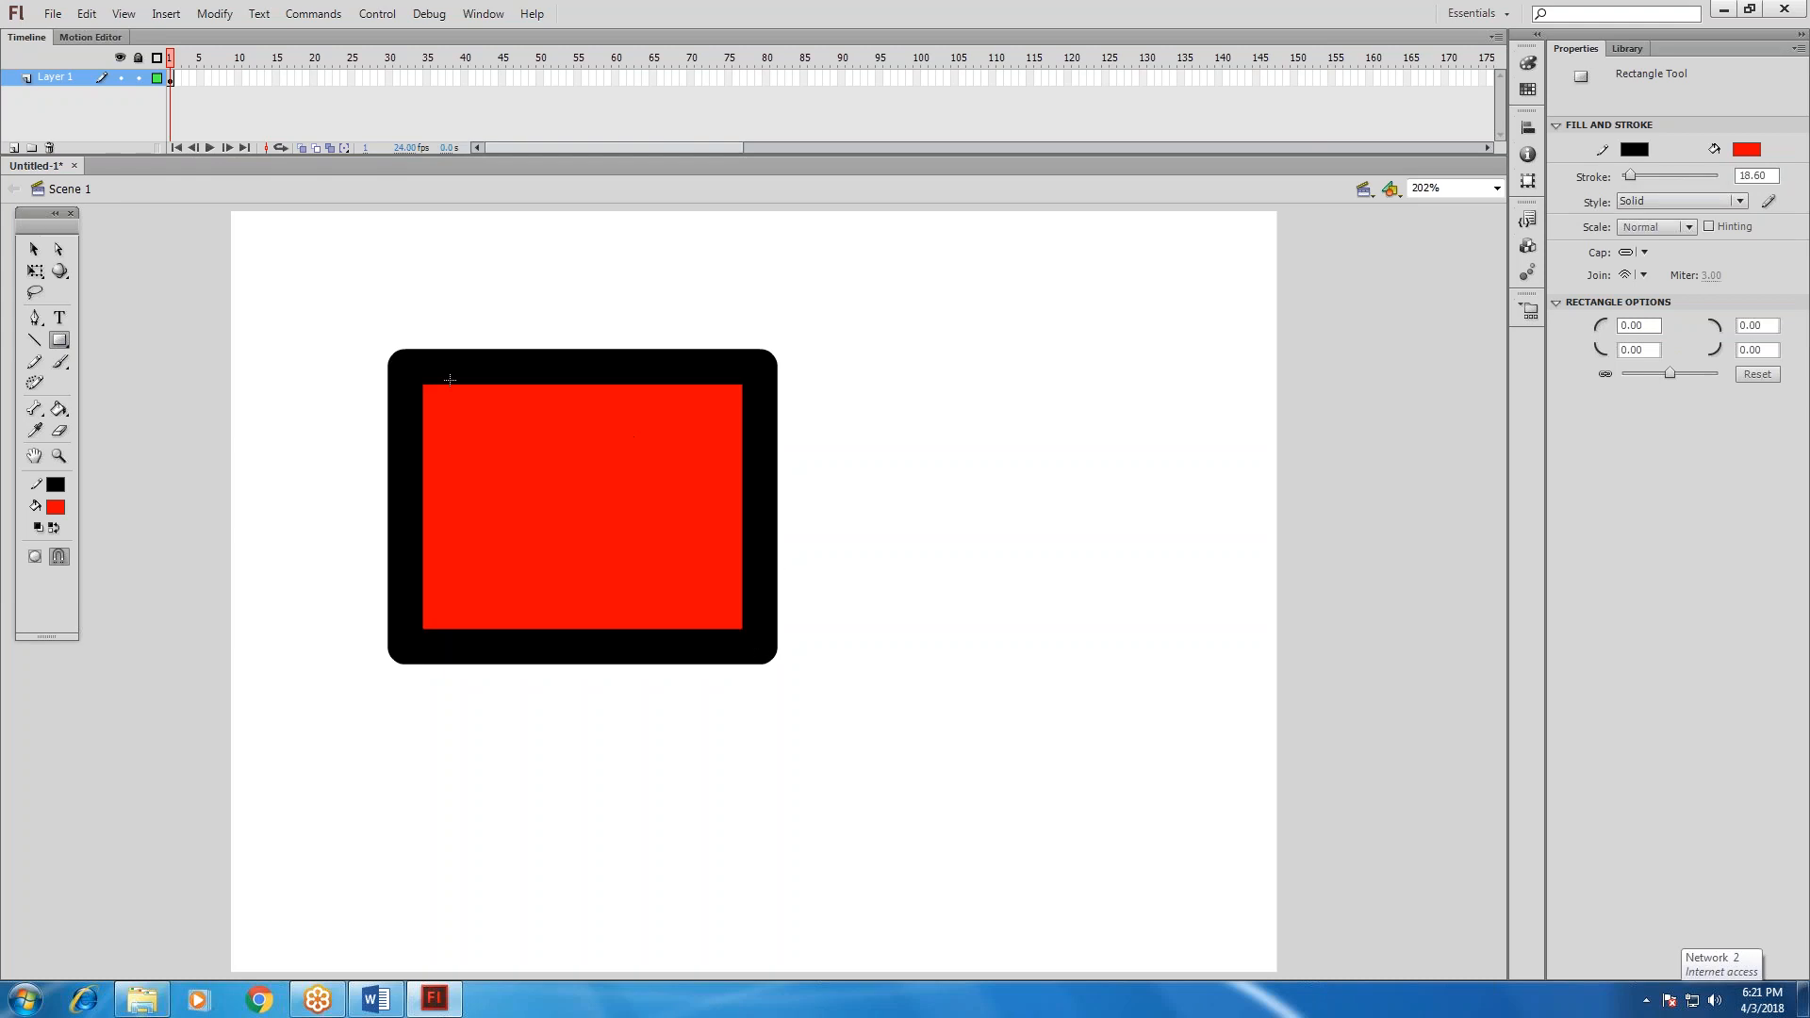
{"action": "left_click_drag", "start_coordinate": [1630, 177], "coordinate": [1624, 179]}
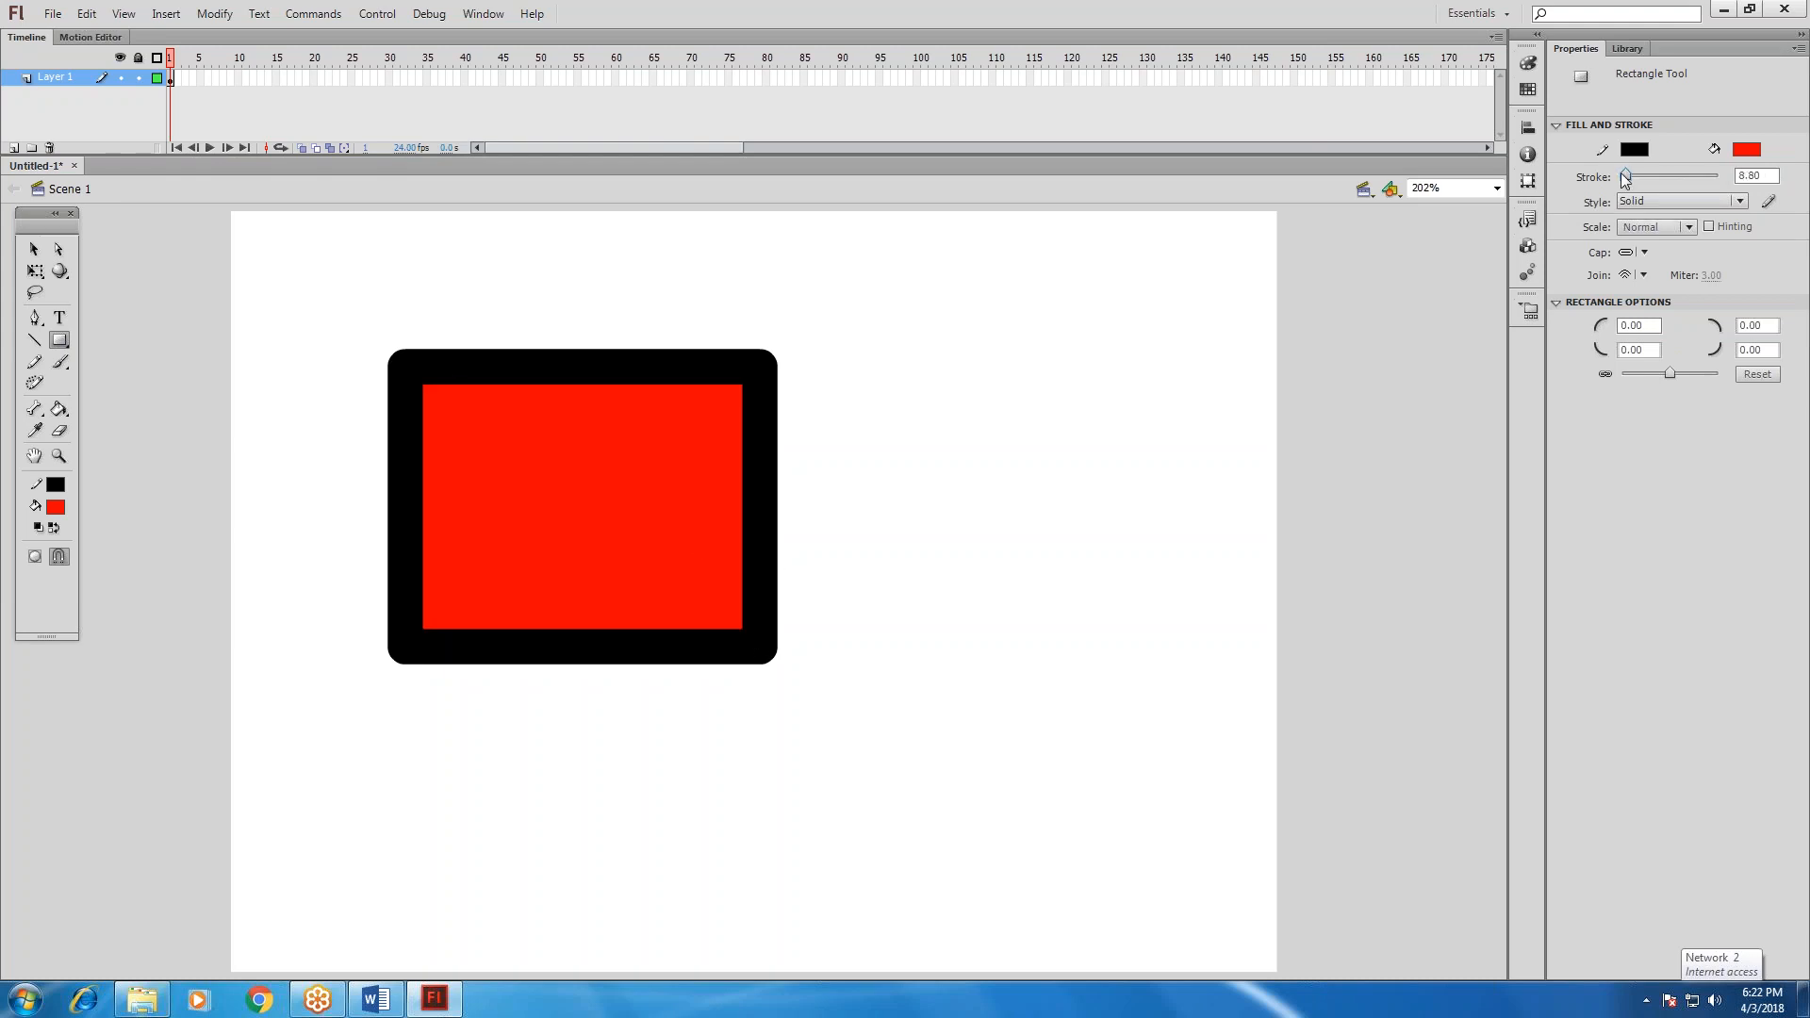
{"action": "left_click", "coordinate": [128, 75]}
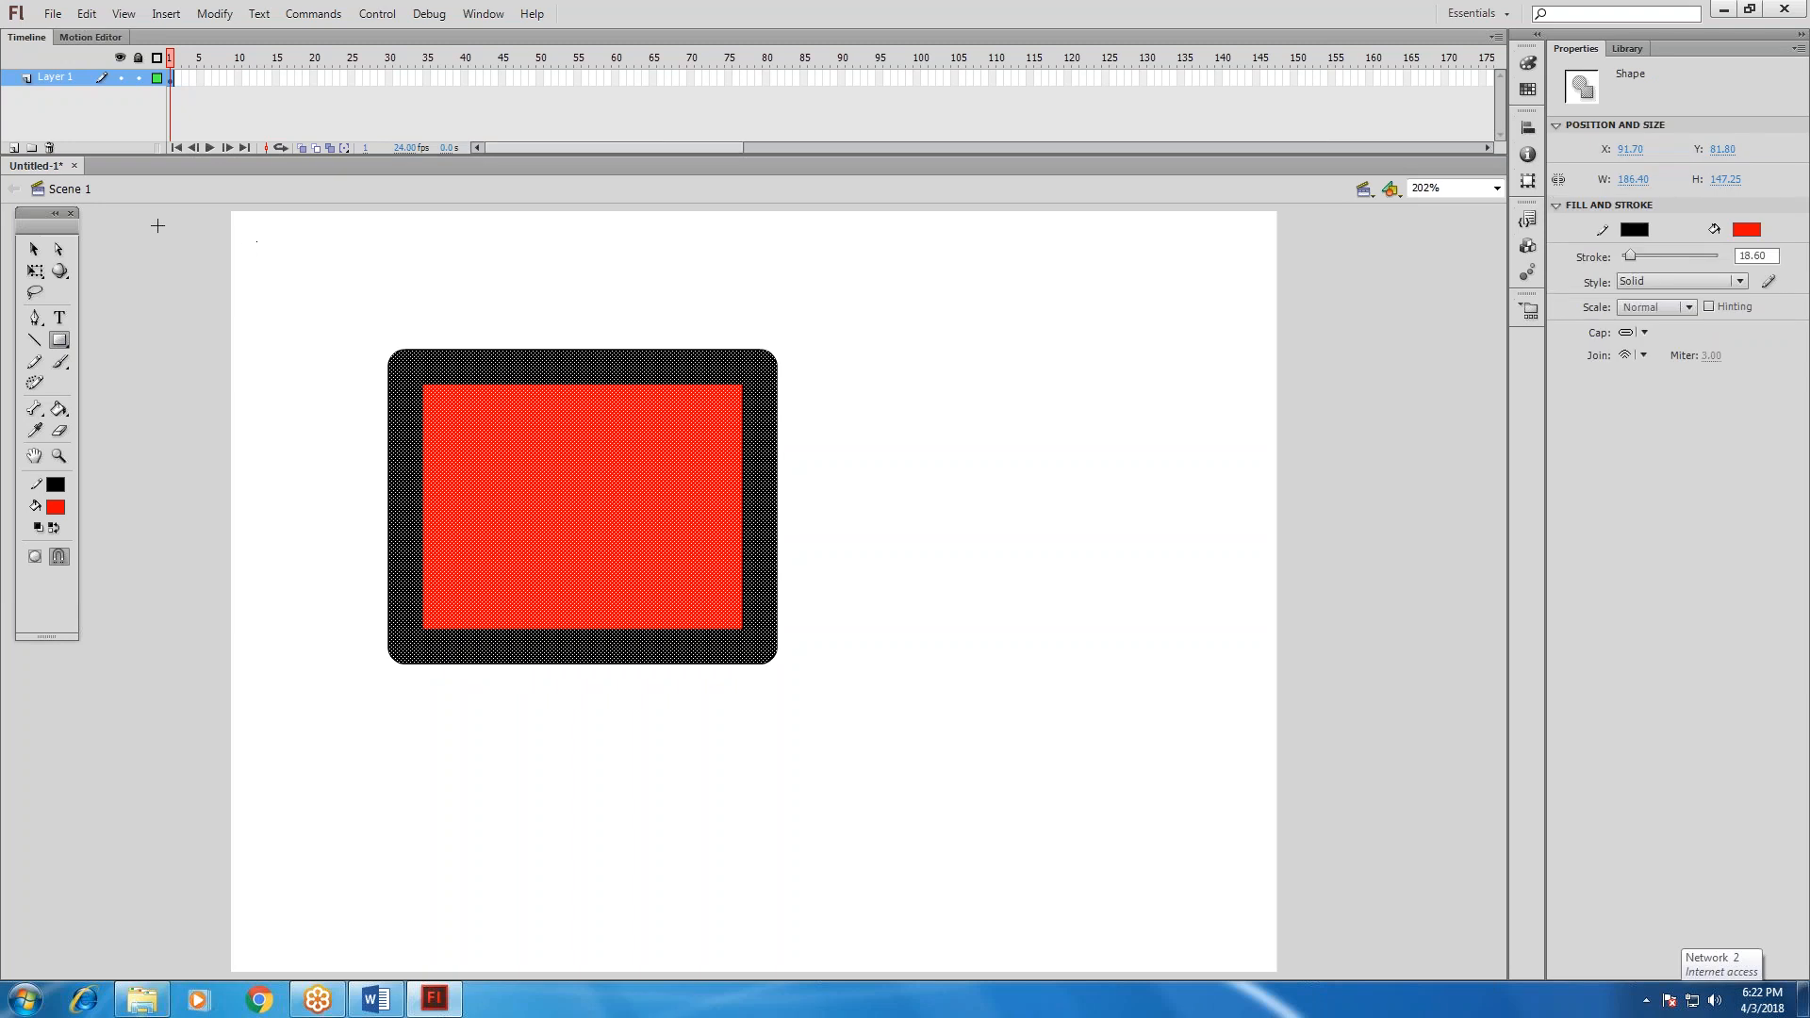
Select the rectangle's entire black outline, reduce its stroke size to 4.85, and deselect it.
{"action": "left_click", "coordinate": [34, 249]}
{"action": "left_click", "coordinate": [603, 341]}
{"action": "left_click", "coordinate": [608, 370]}
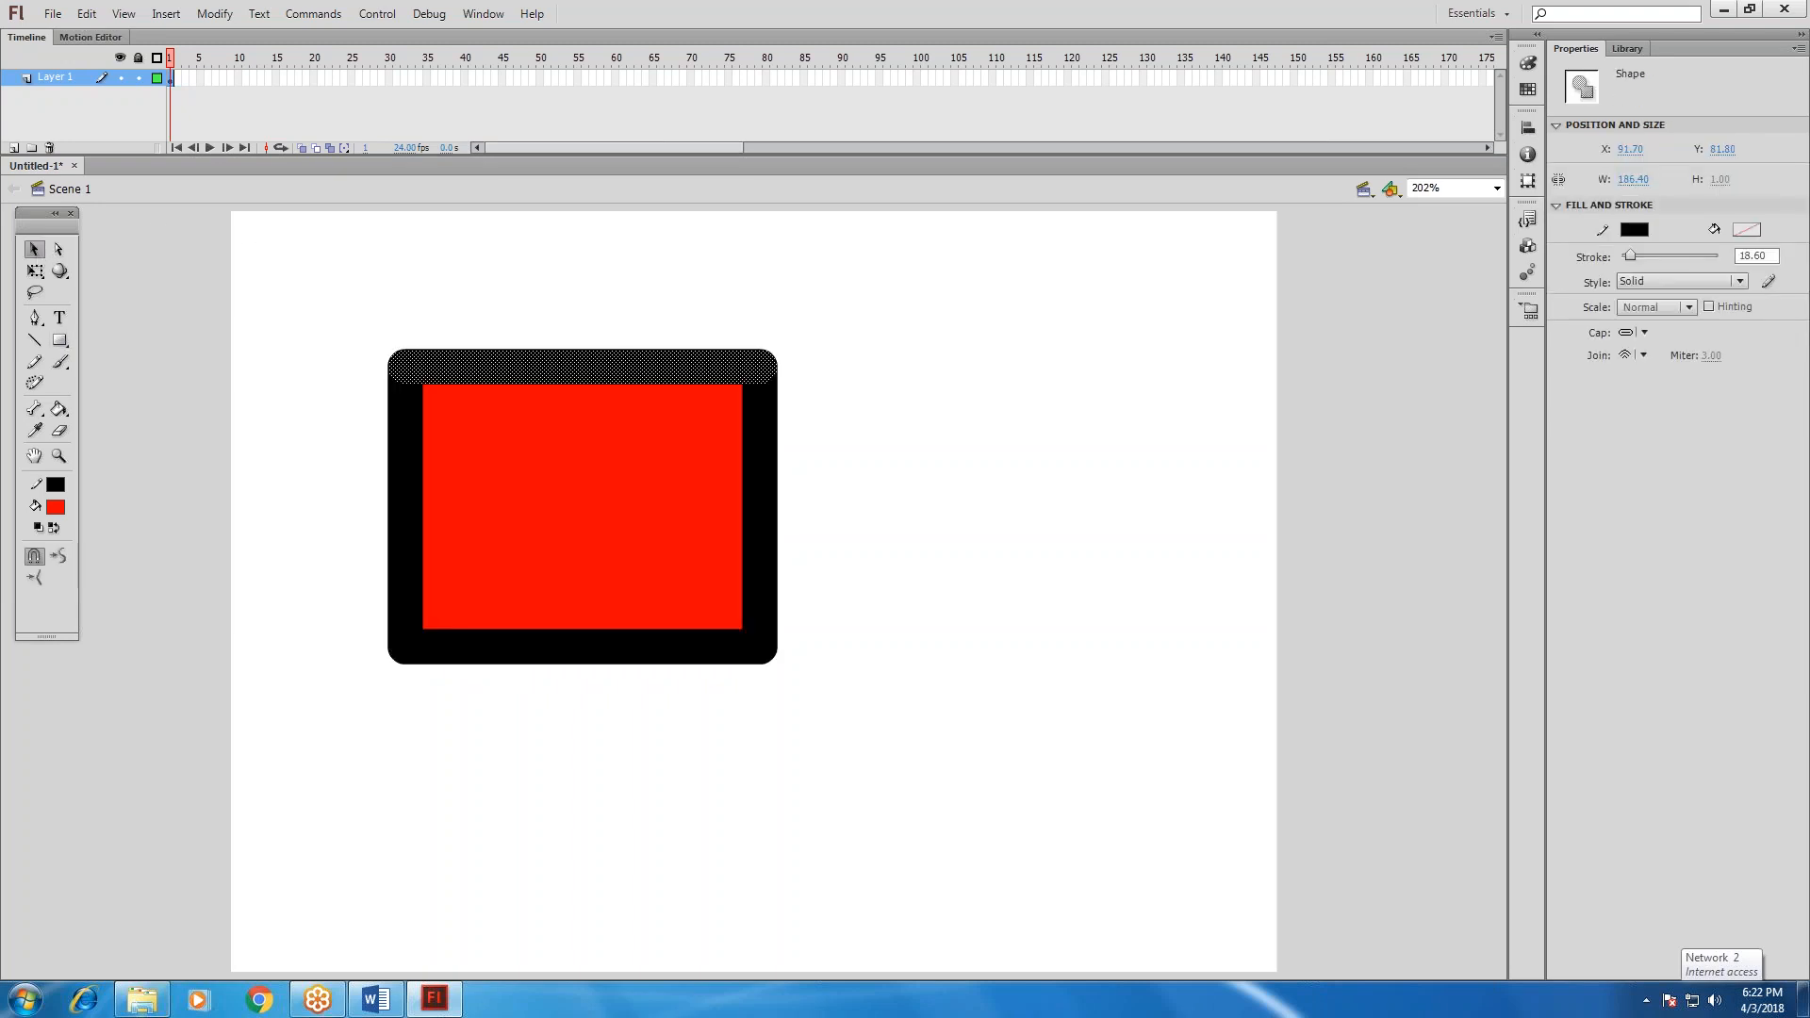
{"action": "double_click", "coordinate": [608, 369]}
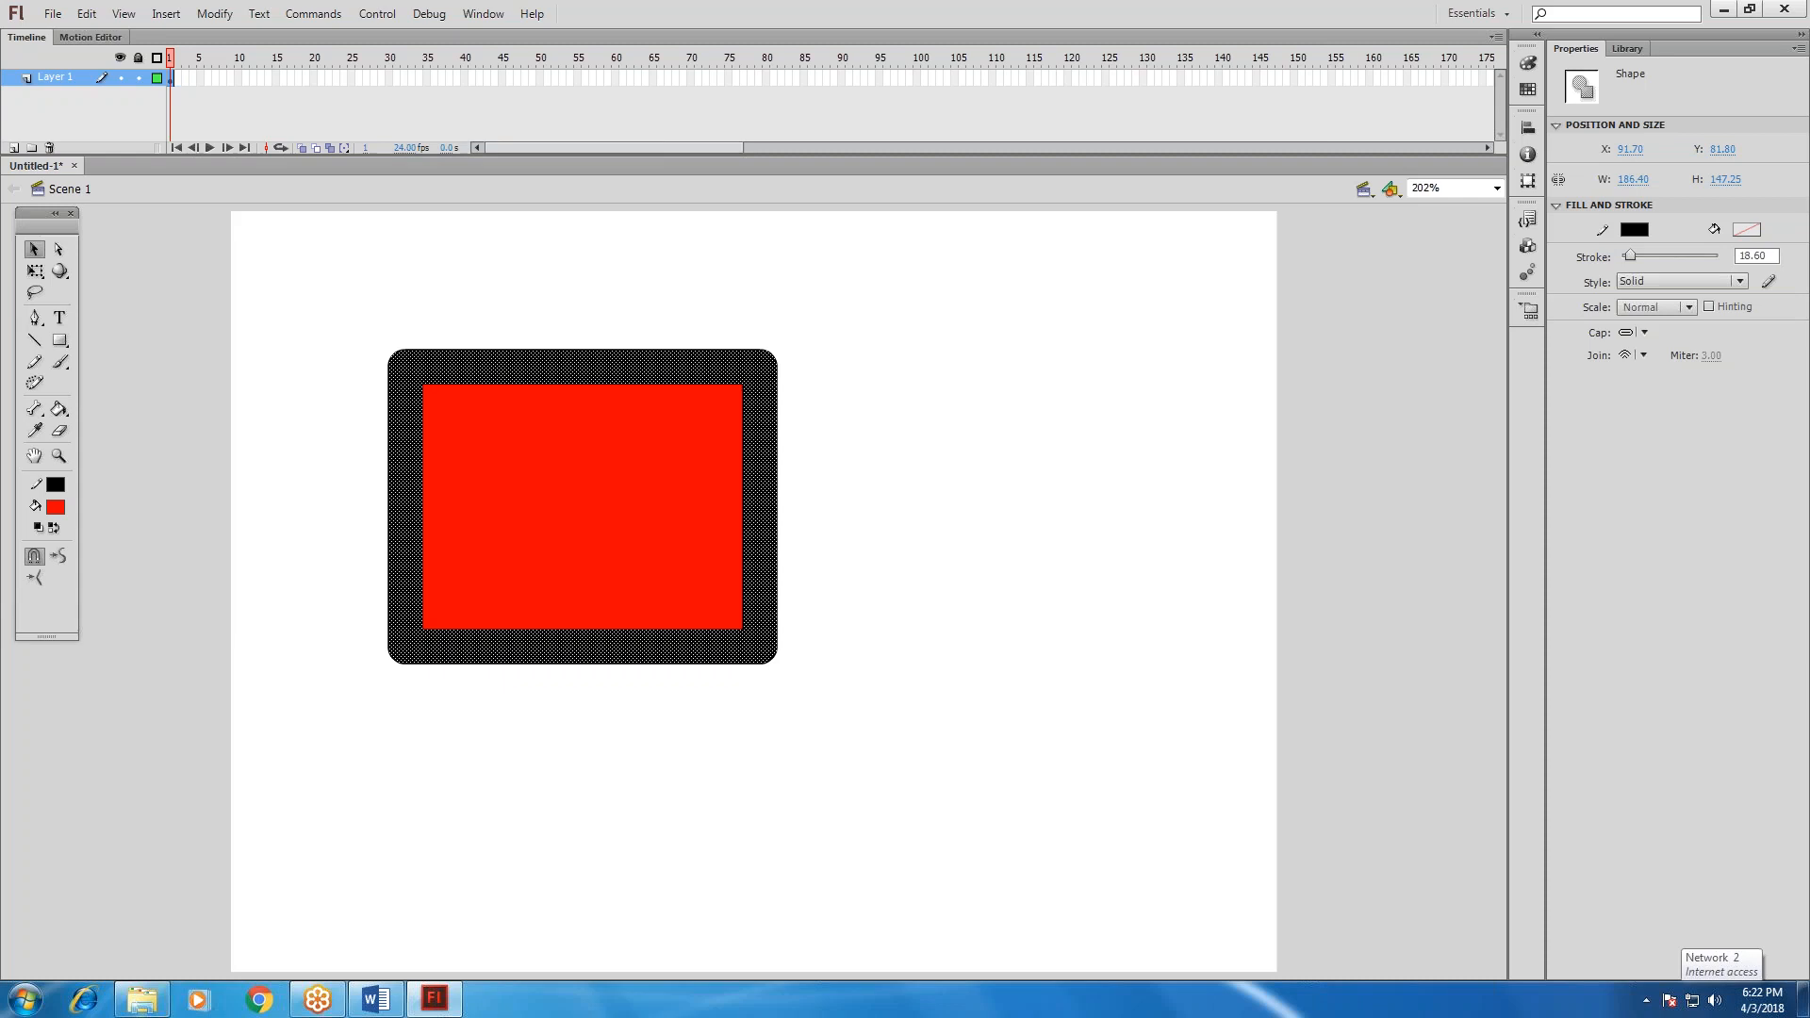
{"action": "left_click_drag", "start_coordinate": [1632, 258], "coordinate": [1623, 261]}
{"action": "left_click", "coordinate": [1135, 528]}
Select the red fill together with its outline and move the rectangle to about X 165, Y 53.
{"action": "left_click_drag", "start_coordinate": [318, 298], "coordinate": [870, 692]}
{"action": "left_click_drag", "start_coordinate": [610, 561], "coordinate": [796, 407]}
{"action": "left_click_drag", "start_coordinate": [732, 481], "coordinate": [763, 577]}
{"action": "left_click", "coordinate": [770, 688]}
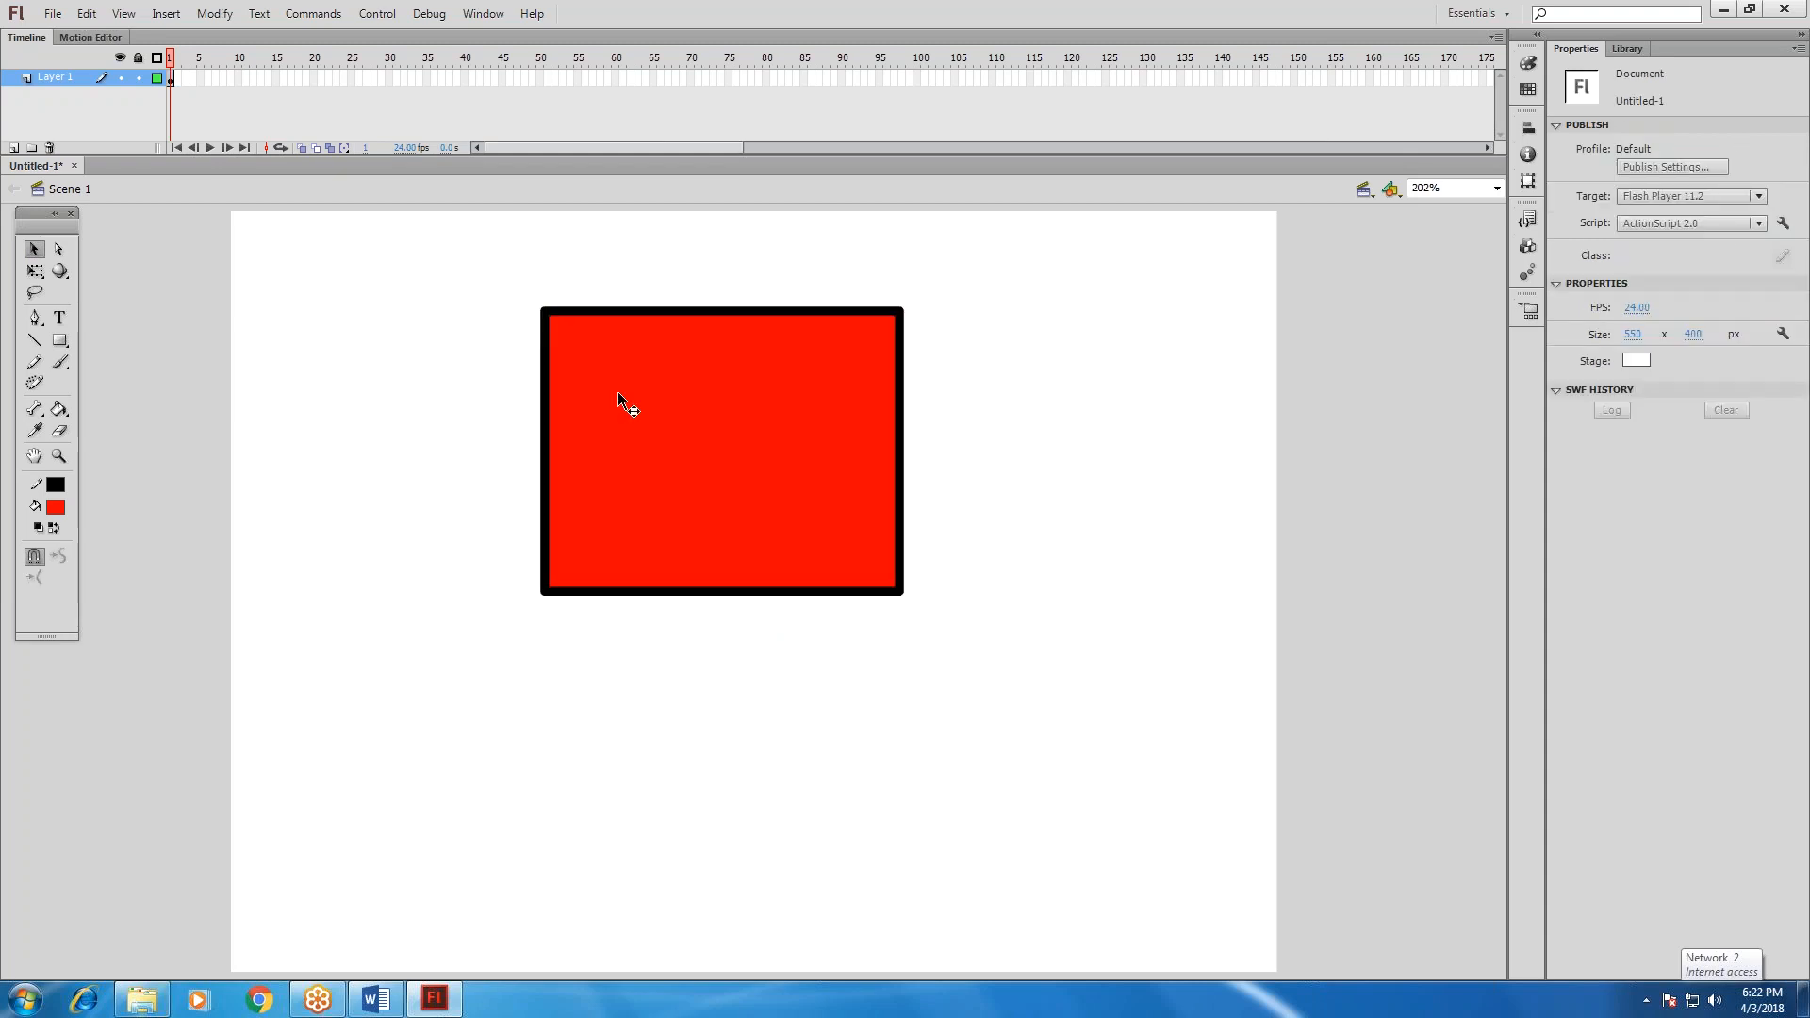
Magnify the rectangle's edge up to 2000% and reduce it again repeatedly to examine the clarity of the vector shape.
{"action": "left_click_drag", "start_coordinate": [461, 257], "coordinate": [1001, 688]}
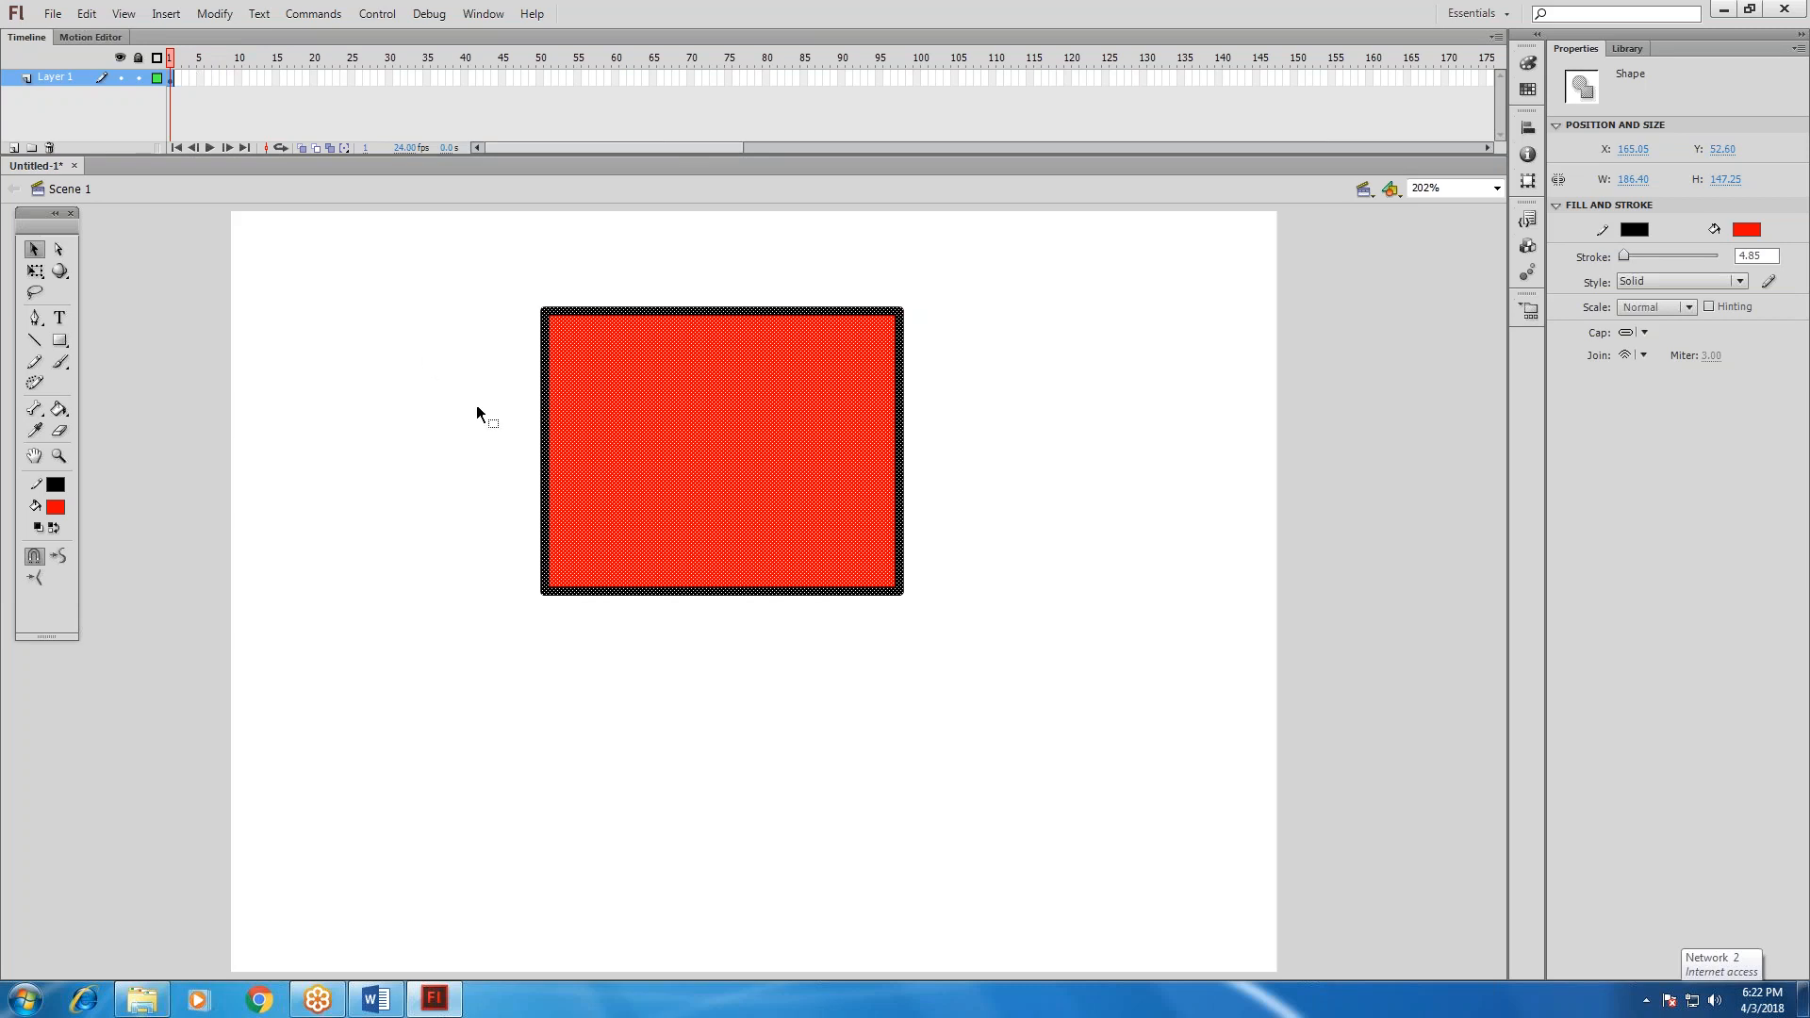
{"action": "left_click", "coordinate": [461, 436]}
{"action": "key", "text": "ctrl+="}
{"action": "key", "text": "ctrl+="}
{"action": "key", "text": "ctrl+="}
{"action": "key", "text": "ctrl+="}
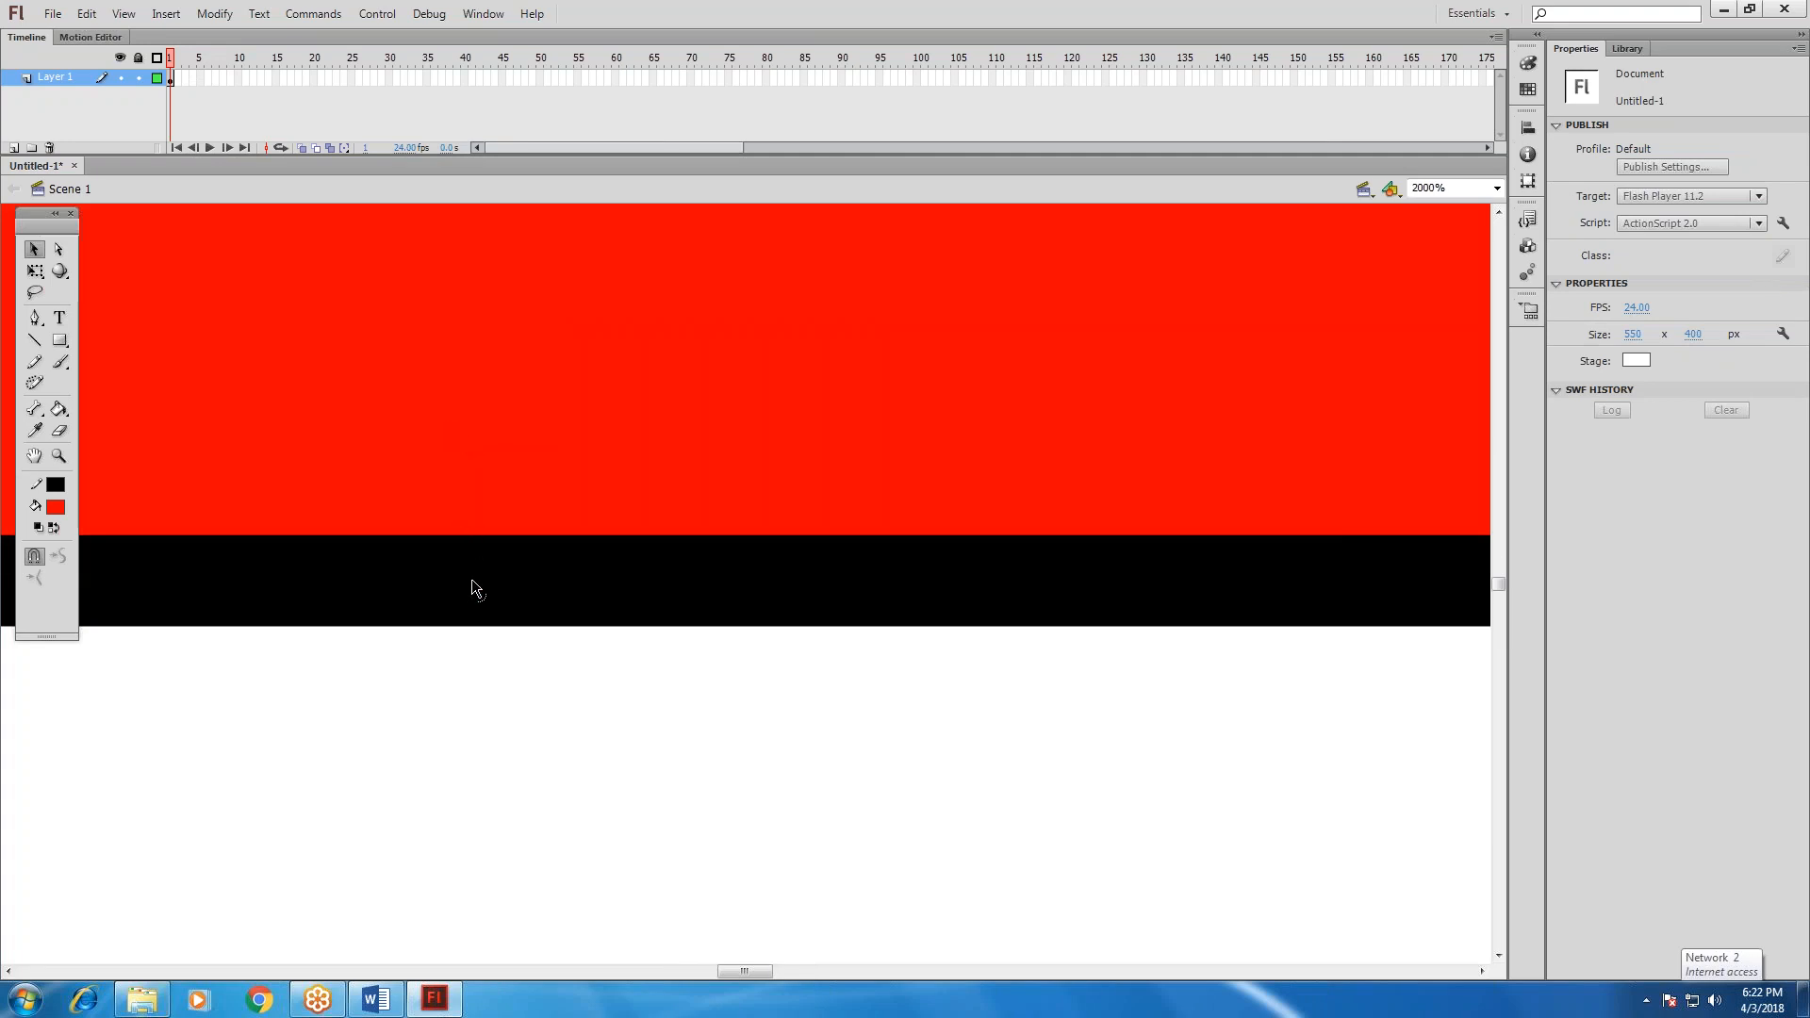
{"action": "key", "text": "ctrl+minus"}
{"action": "key", "text": "ctrl+minus"}
{"action": "key", "text": "ctrl+minus"}
{"action": "key", "text": "ctrl+minus"}
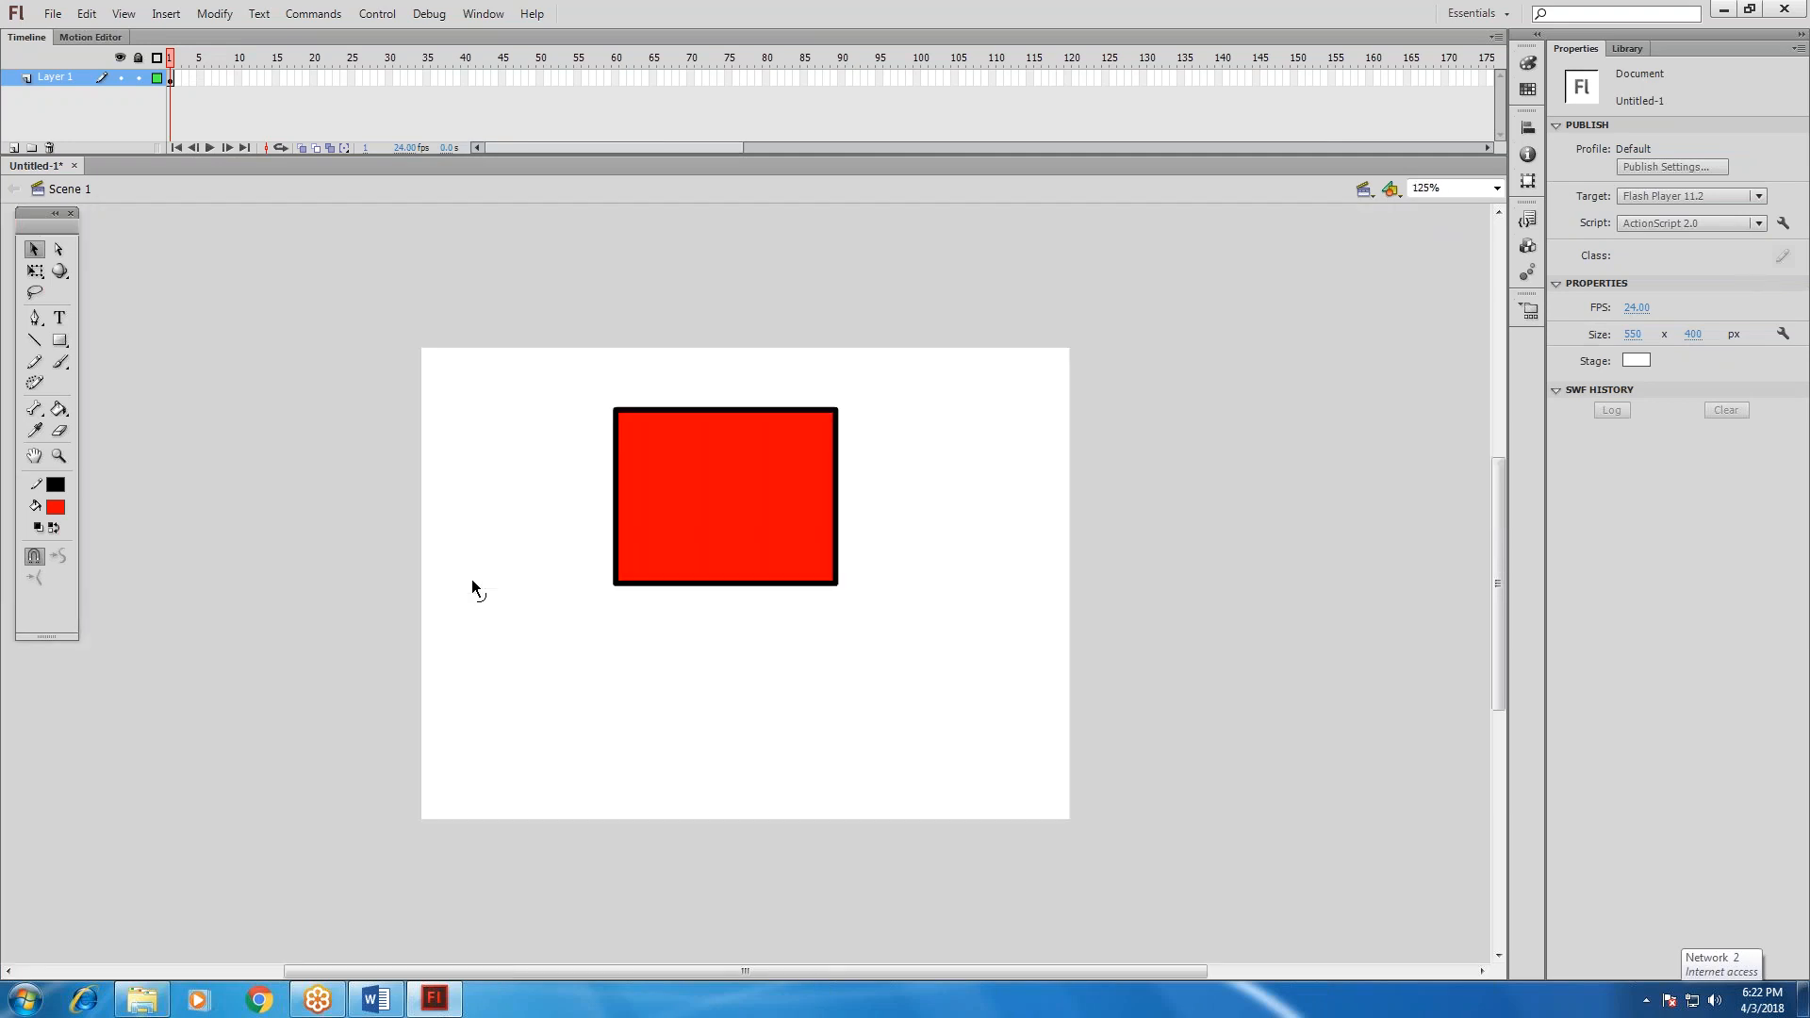
{"action": "key", "text": "ctrl+="}
{"action": "key", "text": "ctrl+="}
{"action": "key", "text": "ctrl+="}
{"action": "key", "text": "ctrl+="}
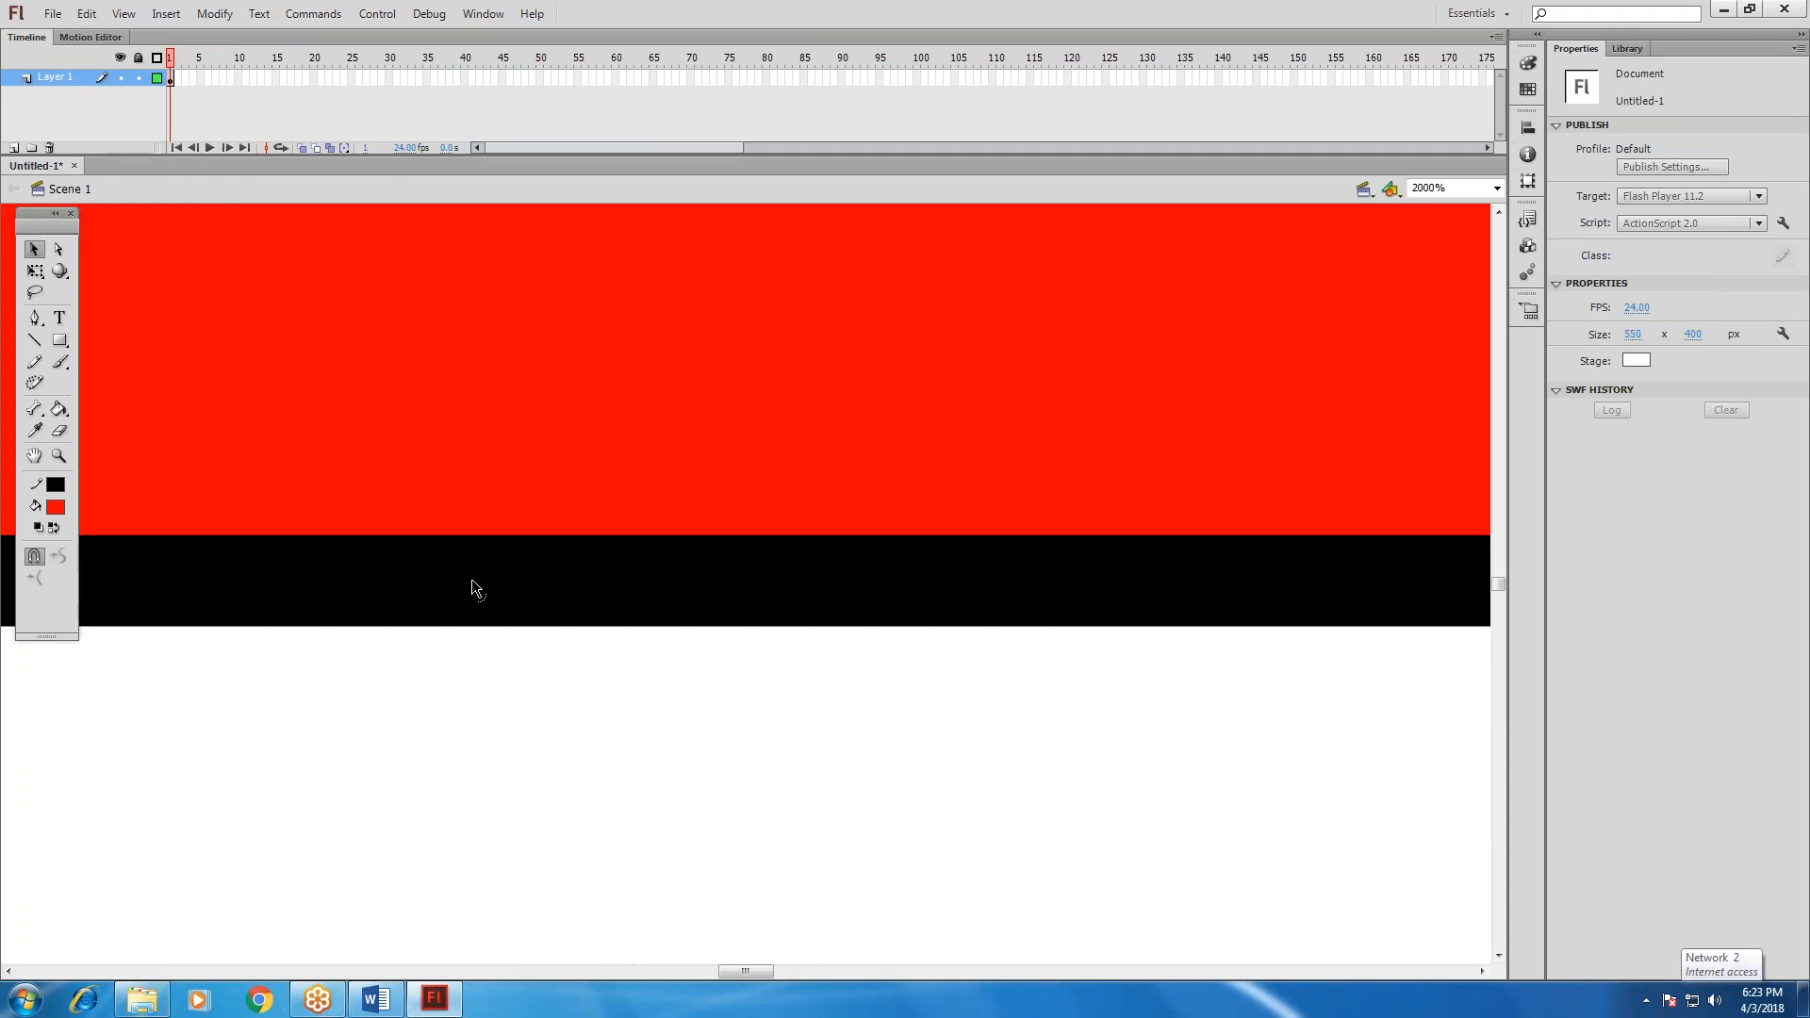
{"action": "key", "text": "ctrl+minus"}
{"action": "key", "text": "ctrl+minus"}
{"action": "key", "text": "ctrl+minus"}
{"action": "key", "text": "ctrl+minus"}
{"action": "key", "text": "ctrl+="}
{"action": "key", "text": "ctrl+="}
{"action": "key", "text": "ctrl+="}
{"action": "key", "text": "ctrl+minus"}
{"action": "key", "text": "ctrl+minus"}
{"action": "key", "text": "ctrl+="}
{"action": "key", "text": "ctrl+="}
{"action": "key", "text": "ctrl+minus"}
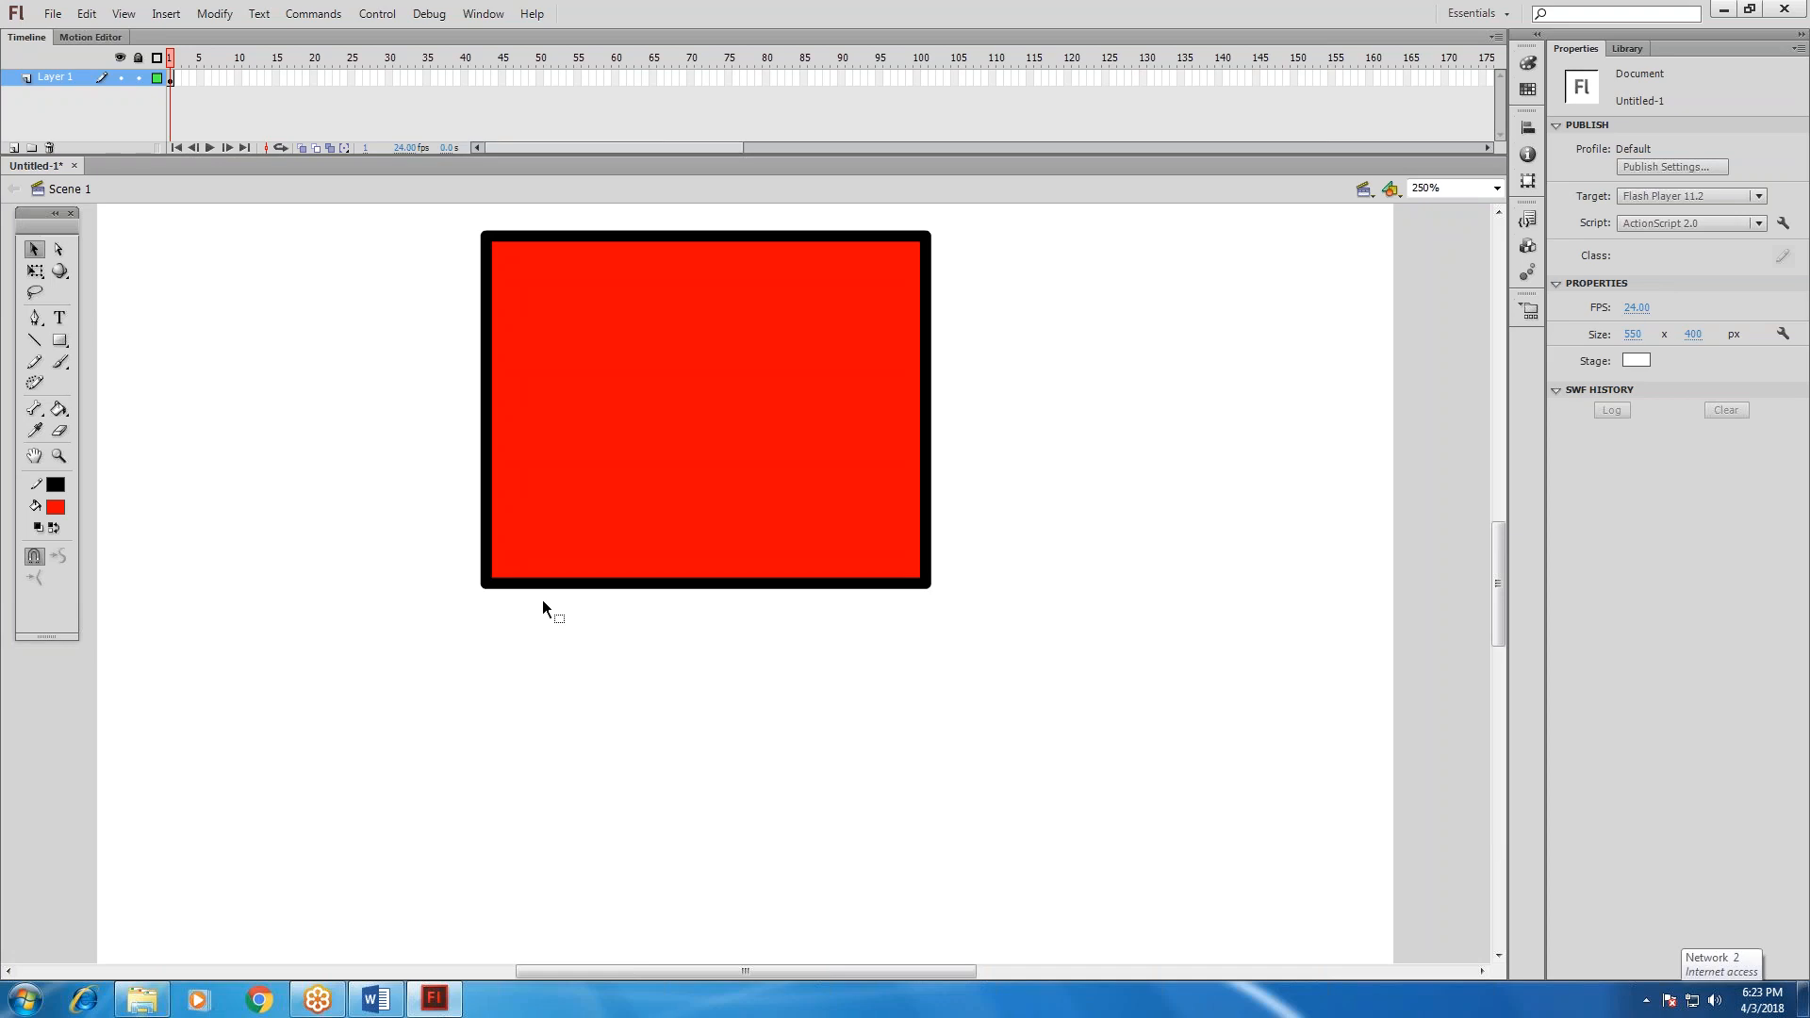
{"action": "scroll", "coordinate": [712, 490], "scroll_direction": "down", "scroll_amount": 3}
{"action": "scroll", "coordinate": [712, 491], "scroll_direction": "up", "scroll_amount": 3}
{"action": "key", "text": "ctrl+minus"}
Undo the move of the fill alone, and move the rectangle together with its outline to about X 119, Y 86.
{"action": "left_click_drag", "start_coordinate": [656, 507], "coordinate": [647, 509]}
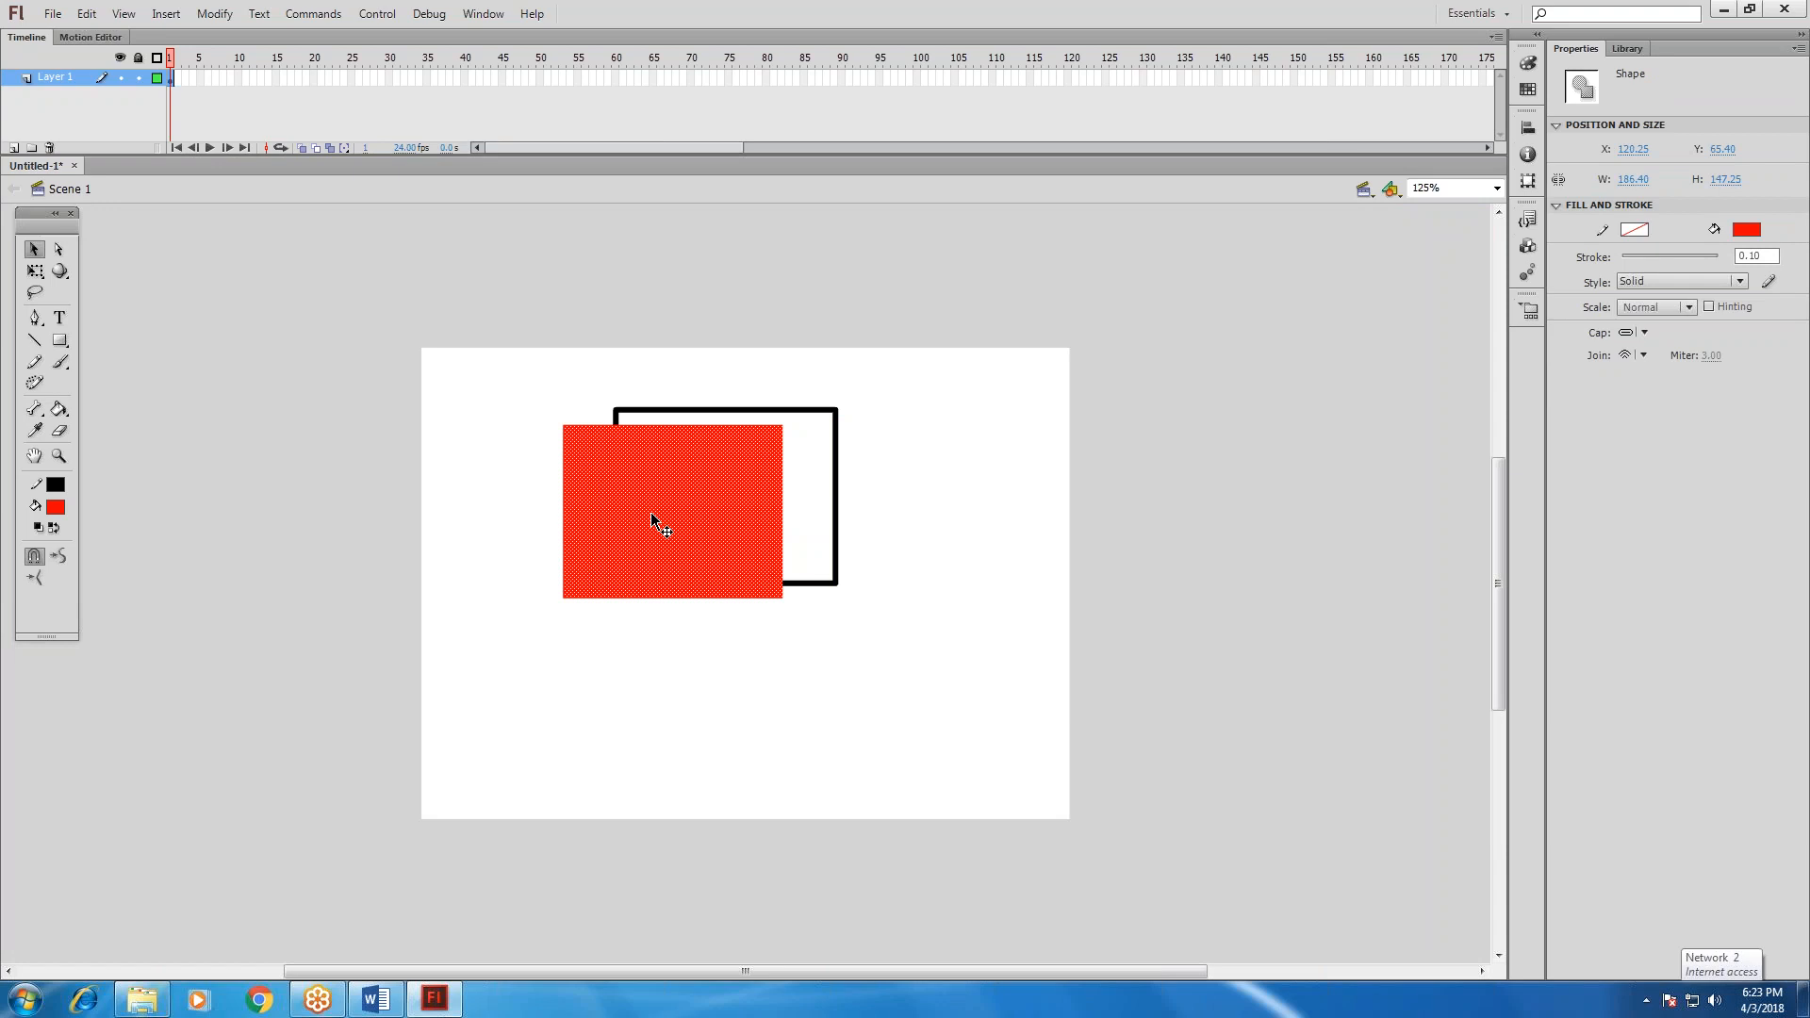
{"action": "key", "text": "ctrl+z"}
{"action": "left_click_drag", "start_coordinate": [569, 375], "coordinate": [920, 665]}
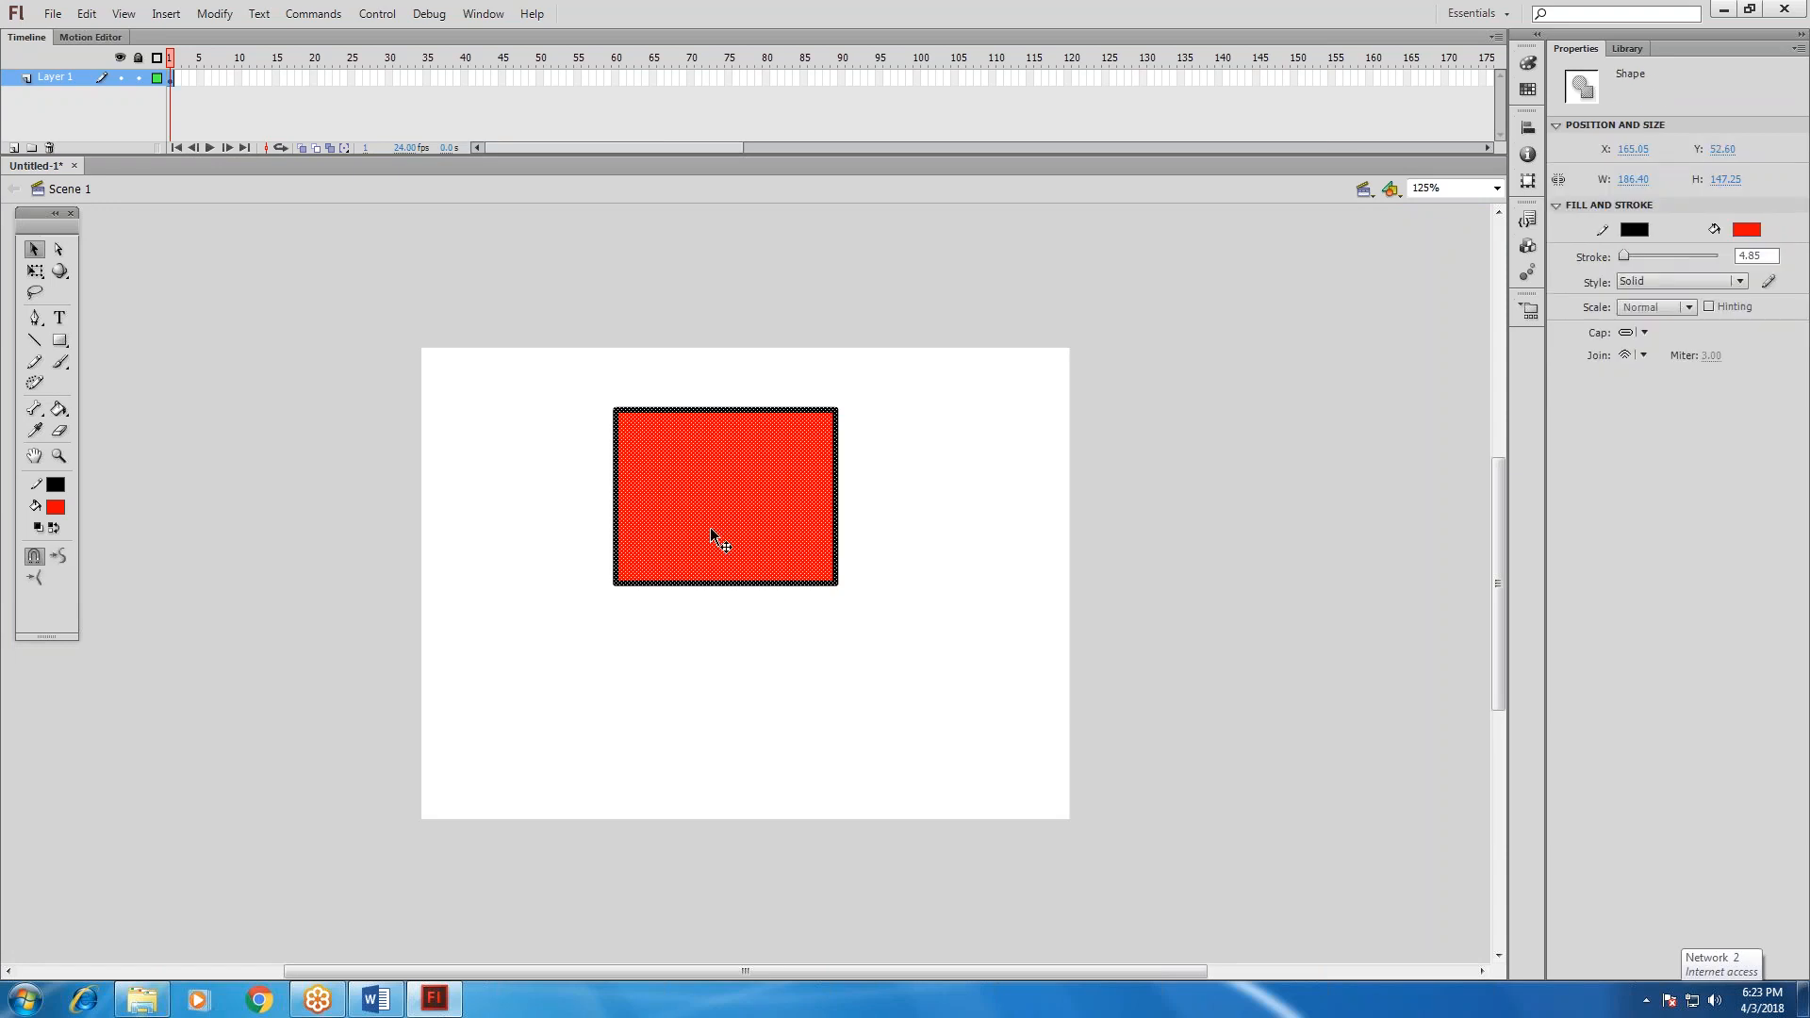
{"action": "left_click_drag", "start_coordinate": [710, 528], "coordinate": [656, 568]}
{"action": "left_click", "coordinate": [799, 695]}
{"action": "left_click_drag", "start_coordinate": [489, 433], "coordinate": [840, 663]}
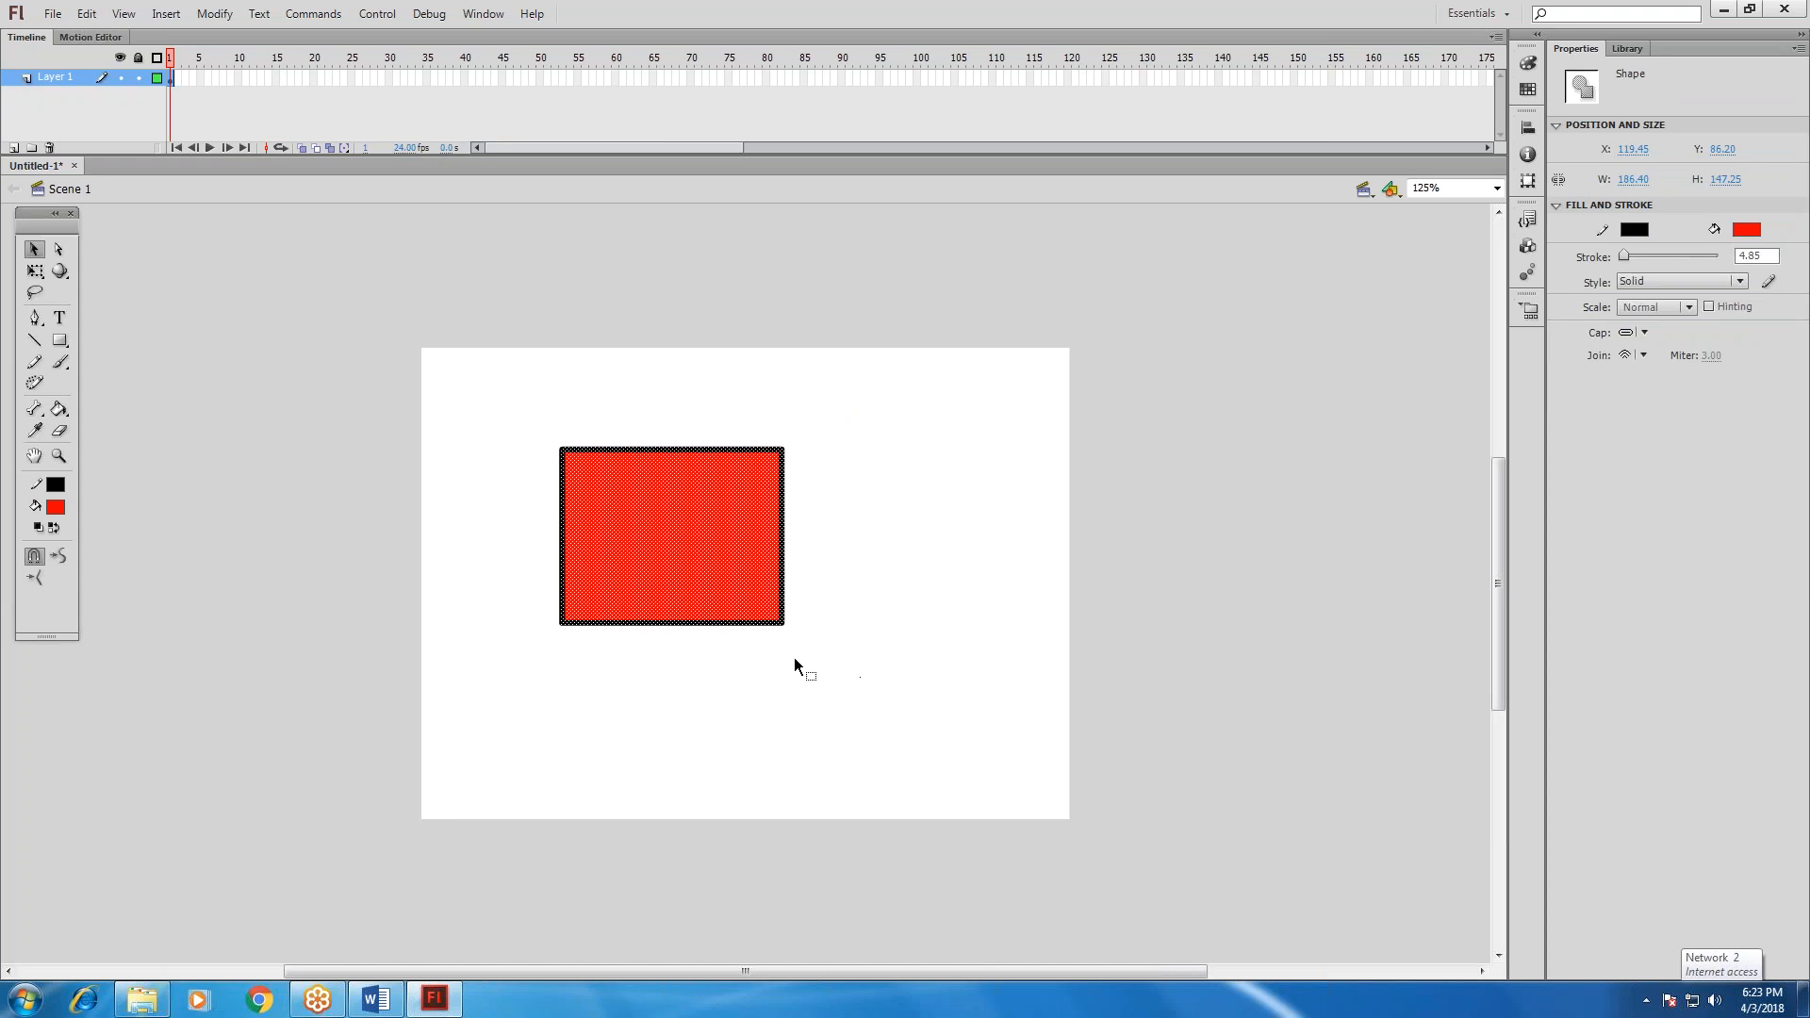
{"action": "left_click", "coordinate": [789, 689]}
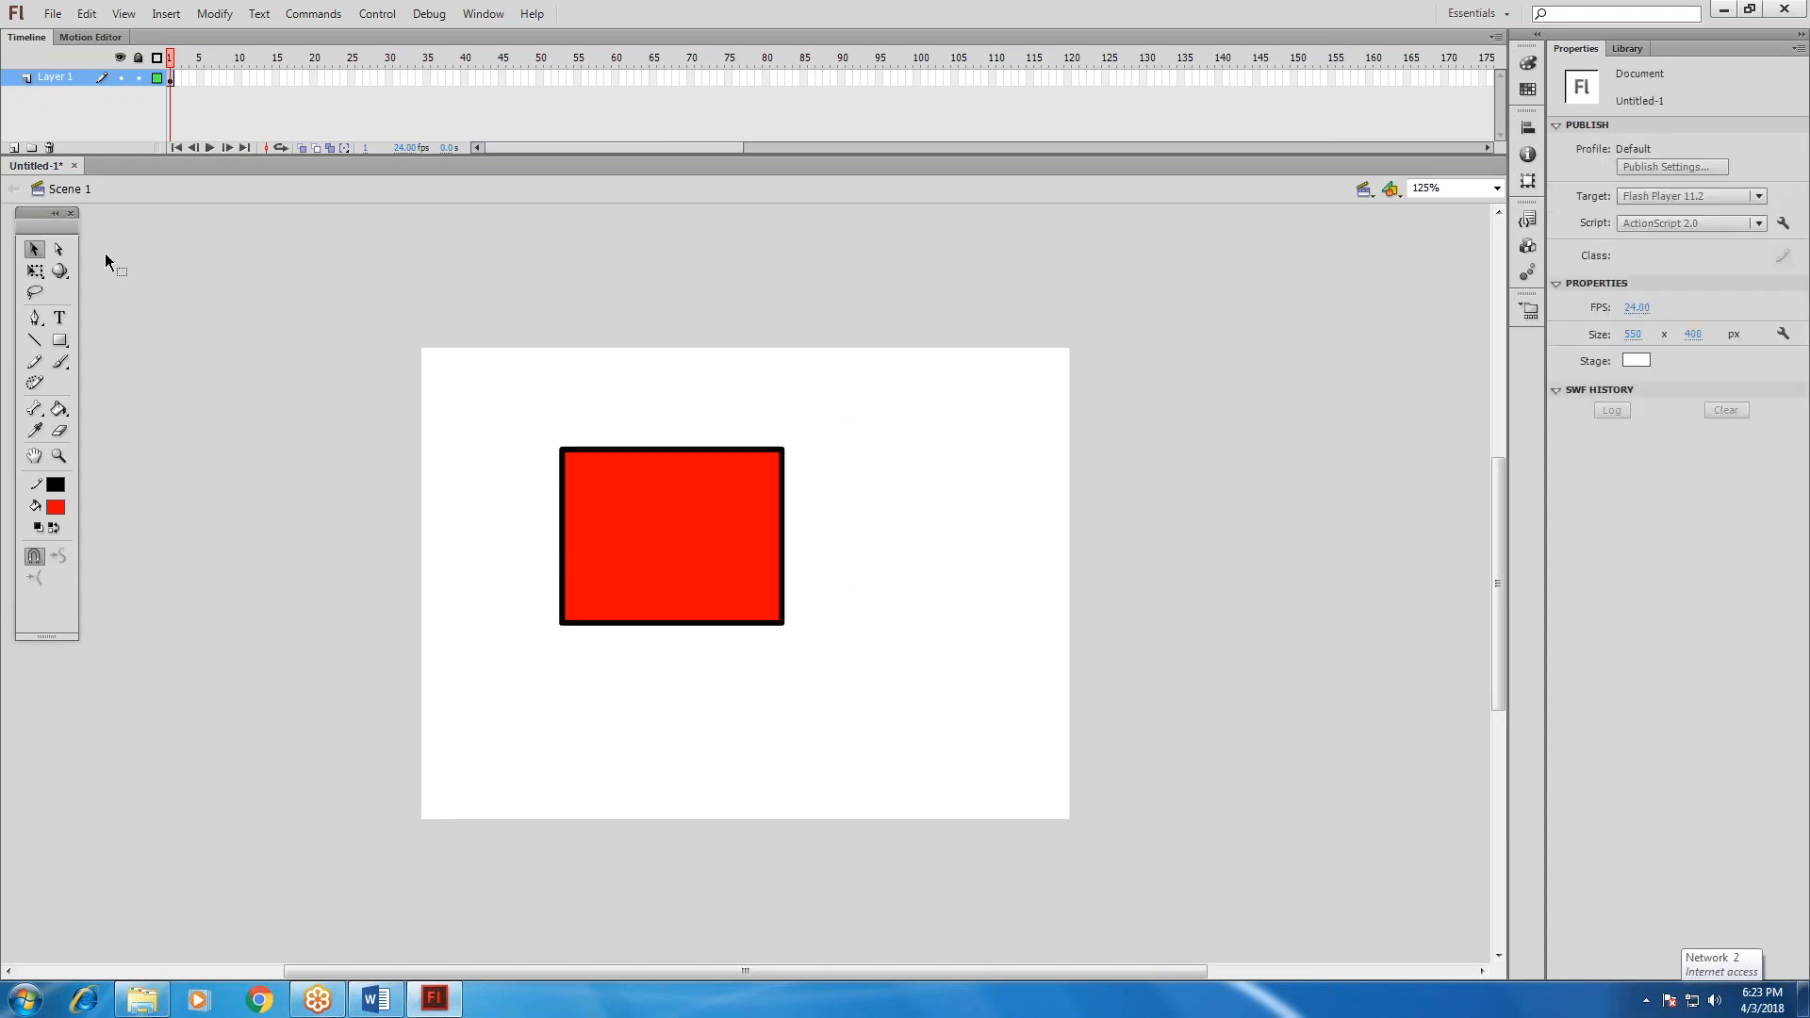
Switch to the FLASH document in Word and review the vector based statement and the Uses of Flash list.
{"action": "left_click", "coordinate": [375, 999]}
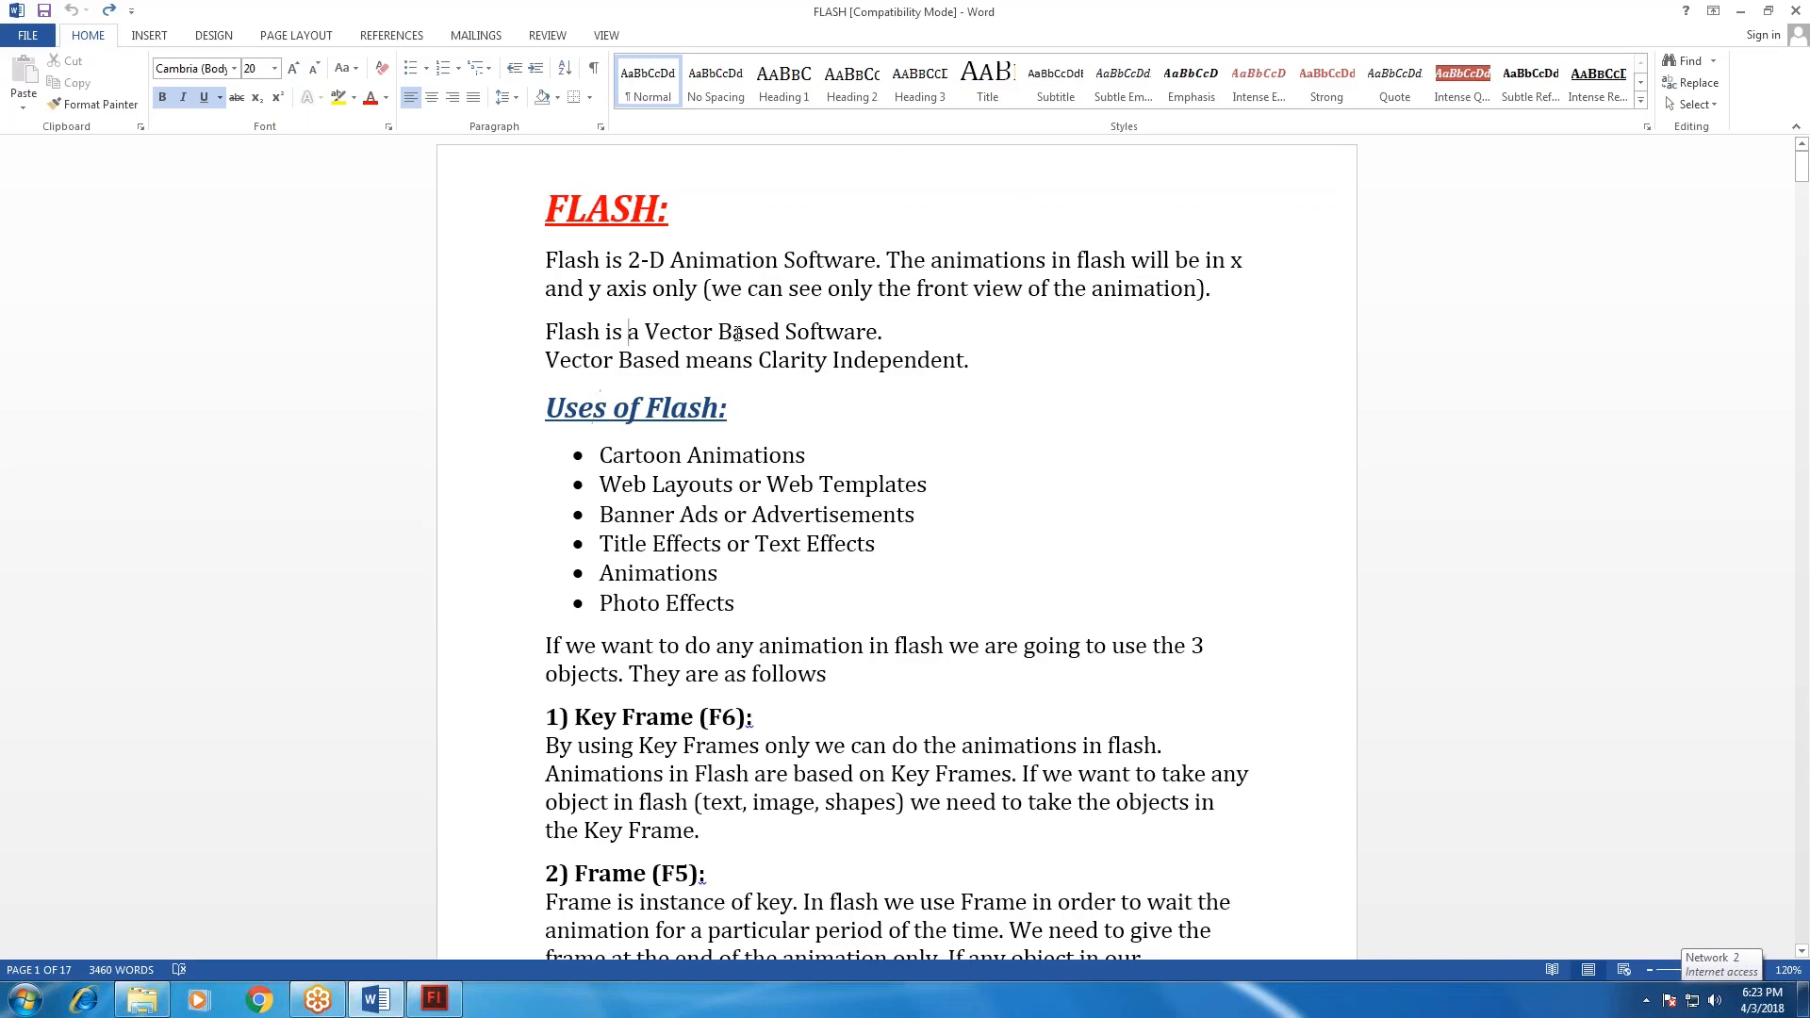
{"action": "left_click_drag", "start_coordinate": [628, 331], "coordinate": [786, 332]}
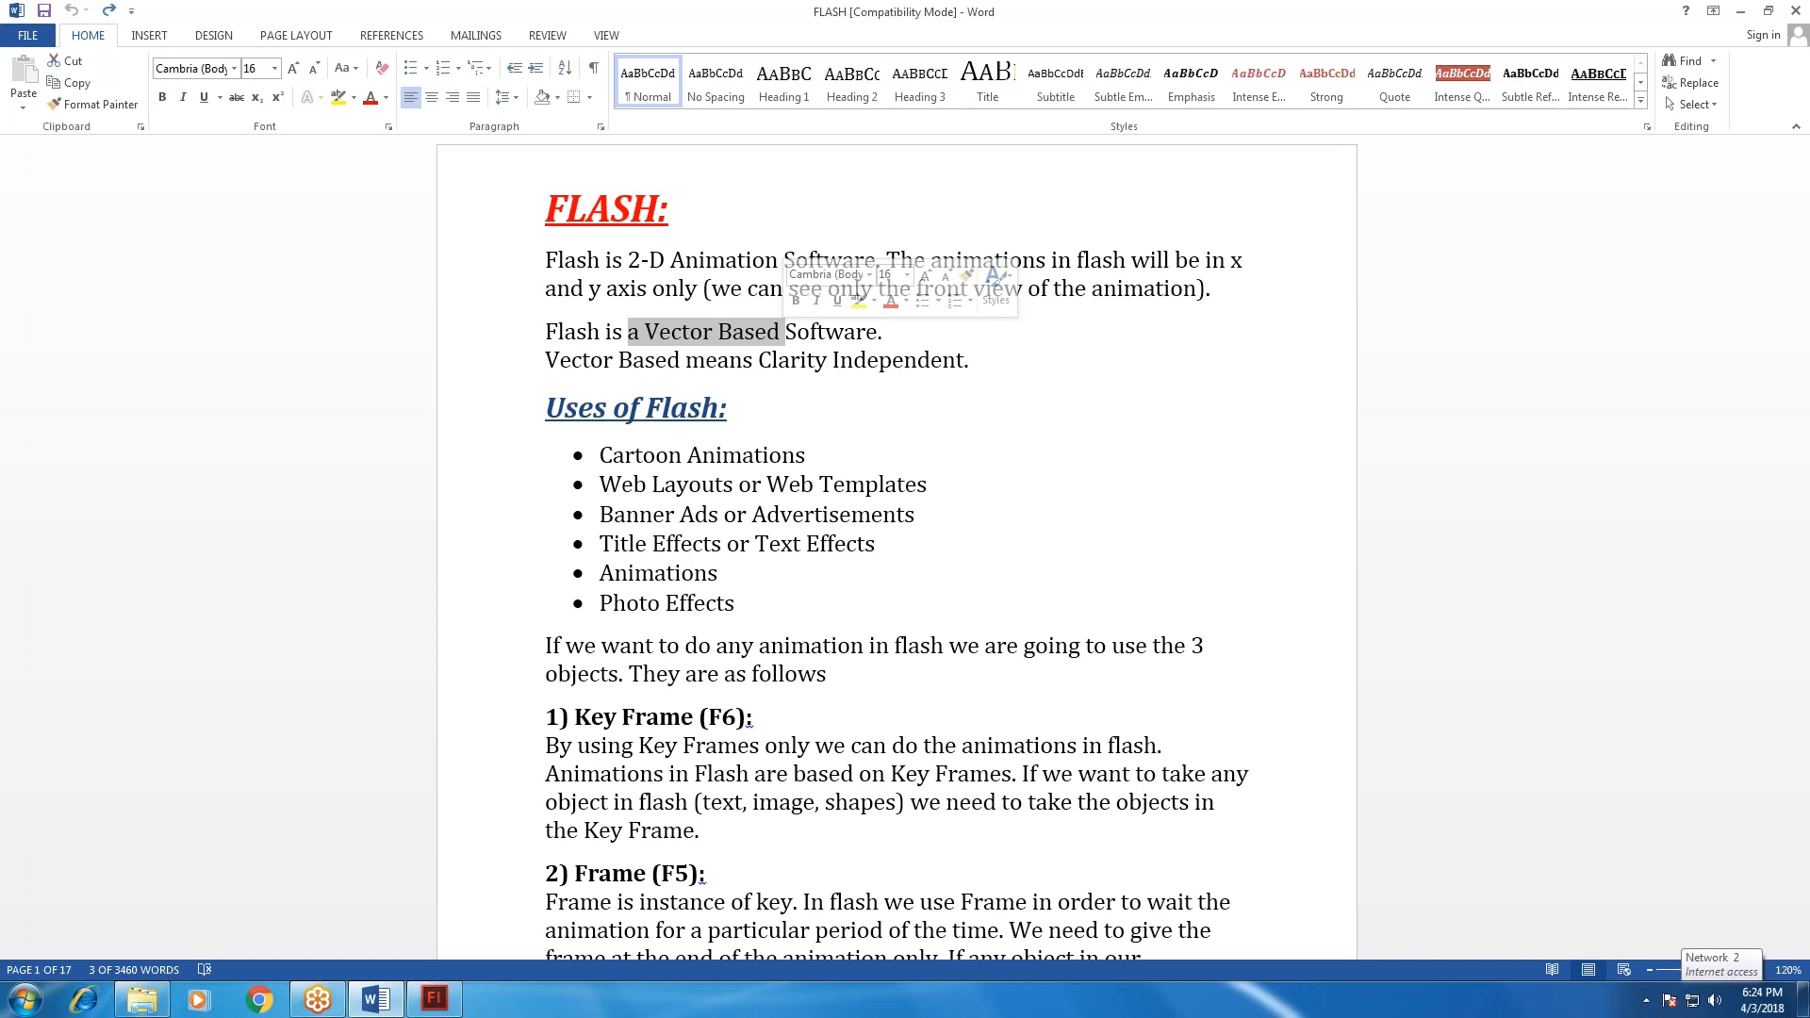
{"action": "left_click_drag", "start_coordinate": [745, 611], "coordinate": [637, 429]}
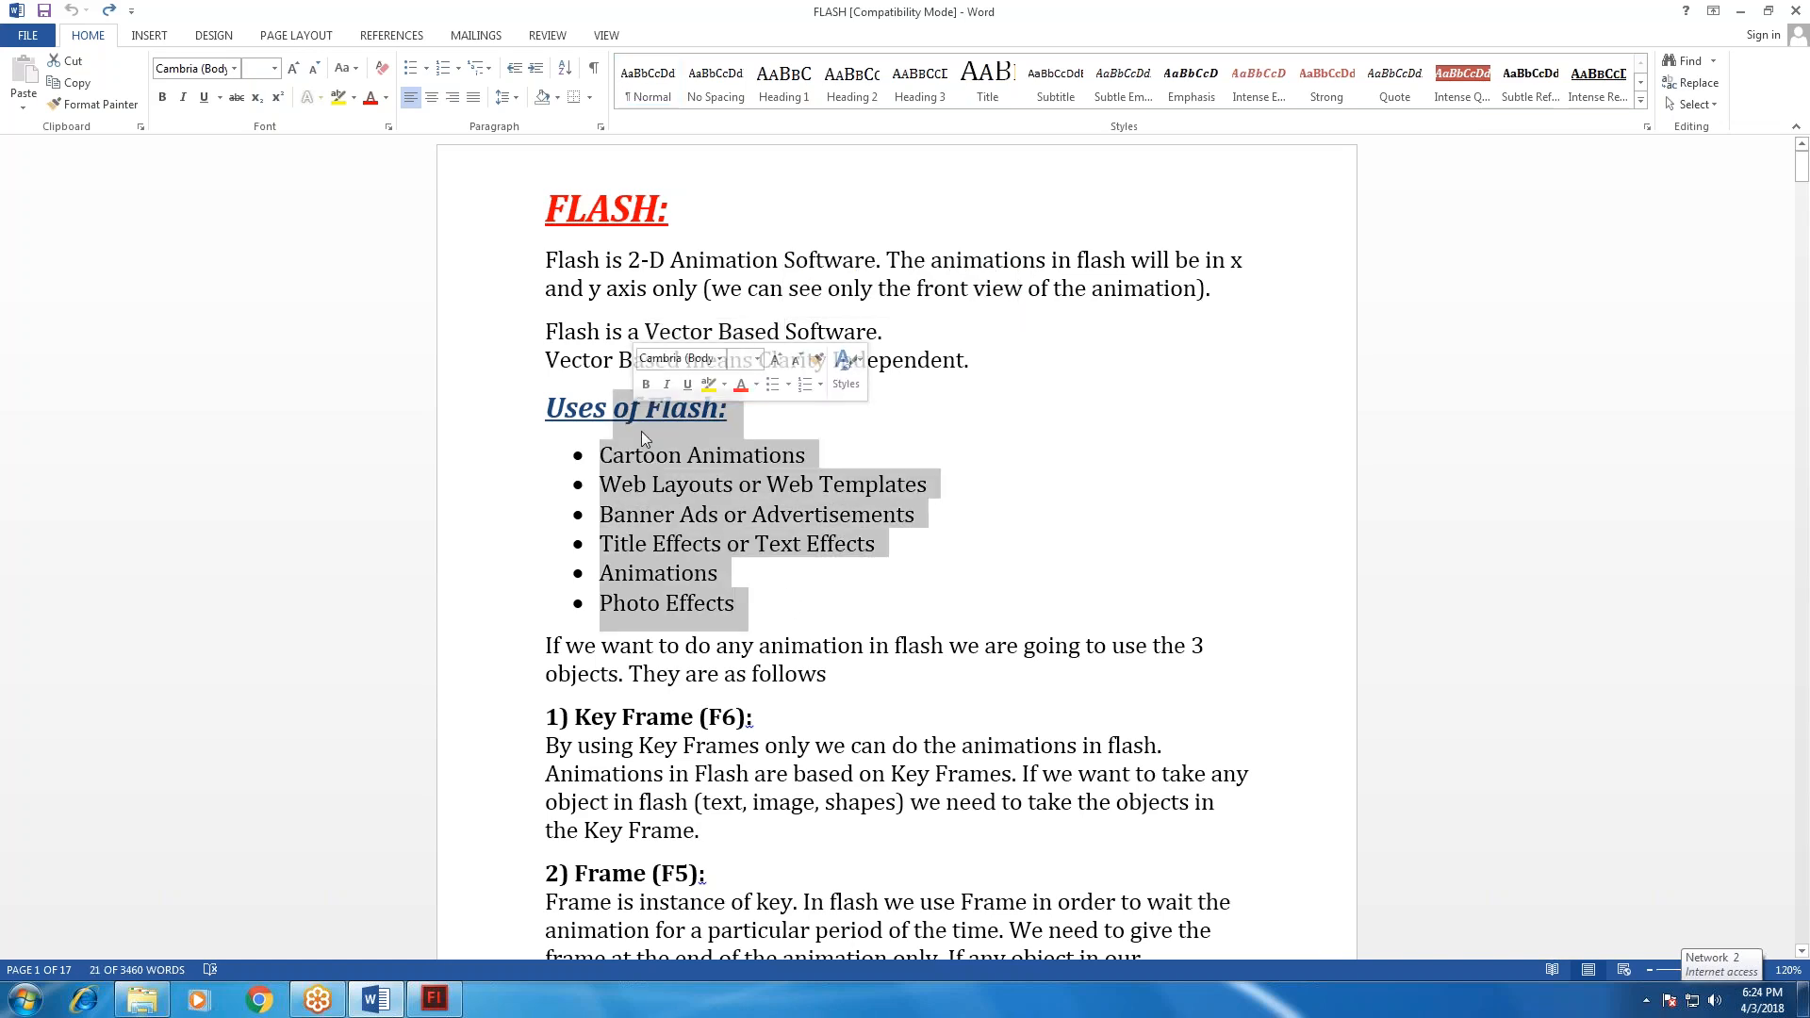
{"action": "left_click", "coordinate": [623, 454]}
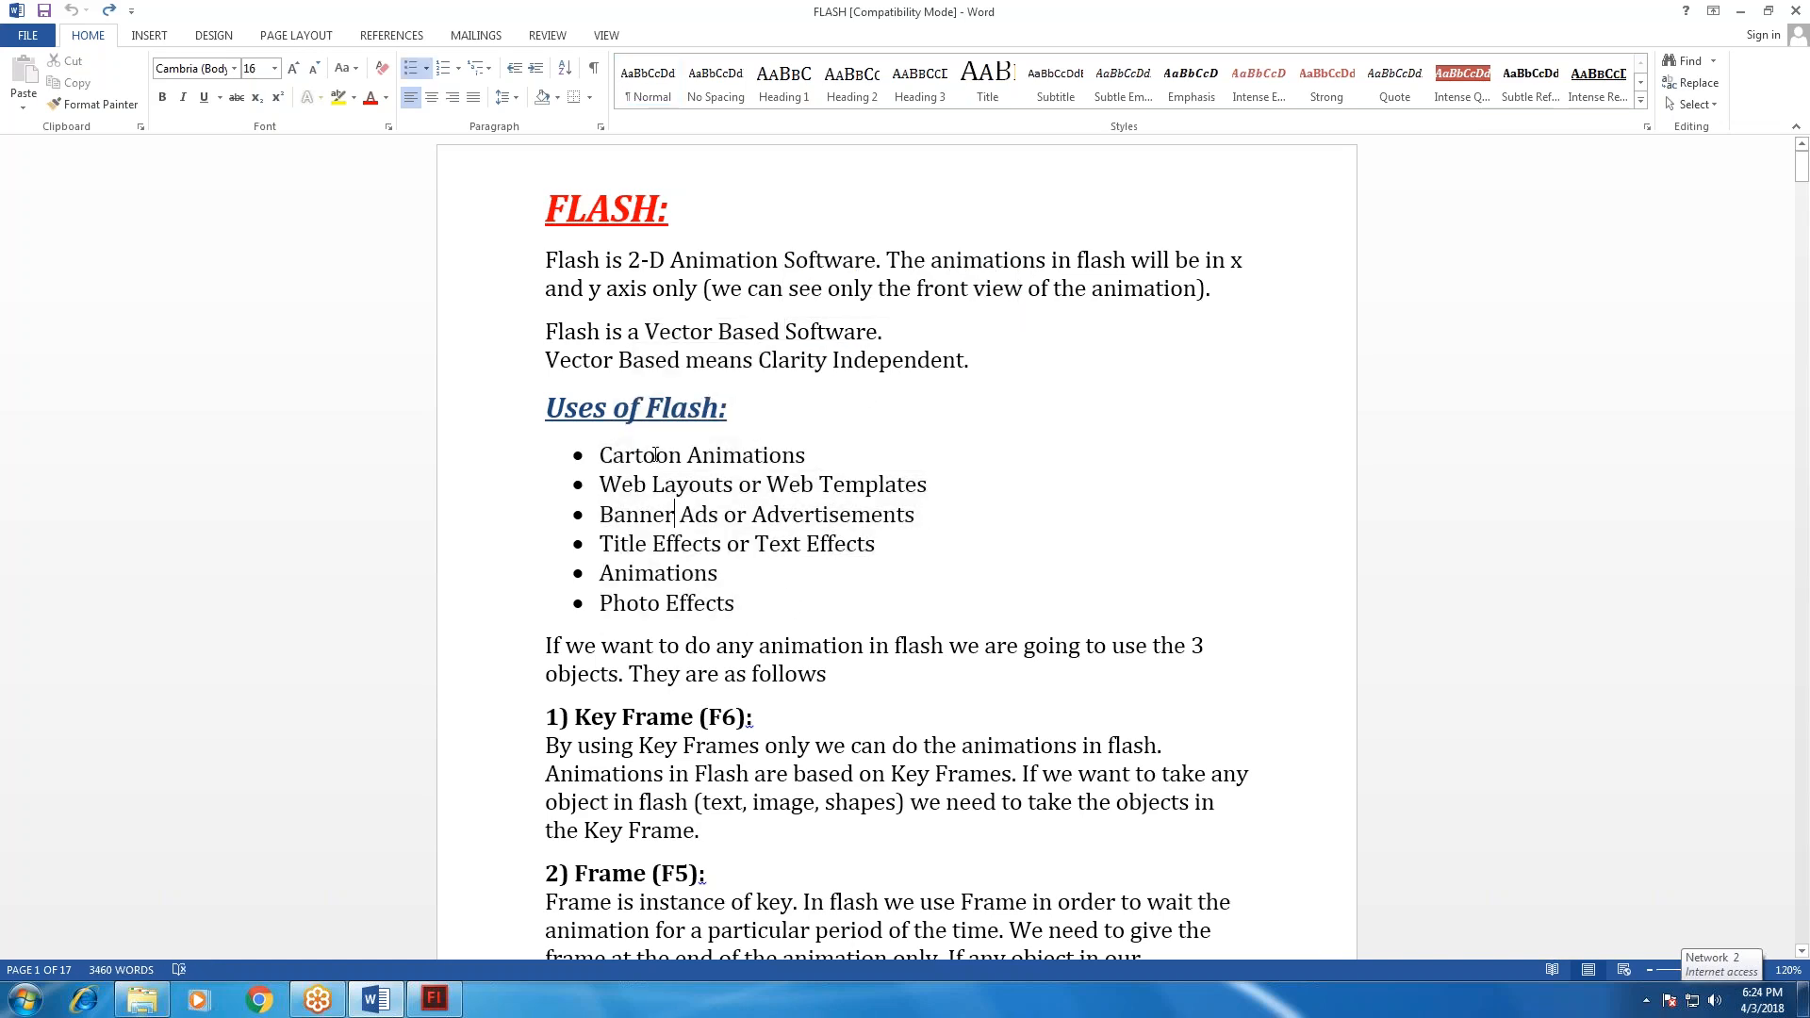
{"action": "triple_click", "coordinate": [623, 453]}
{"action": "left_click_drag", "start_coordinate": [666, 485], "coordinate": [853, 486]}
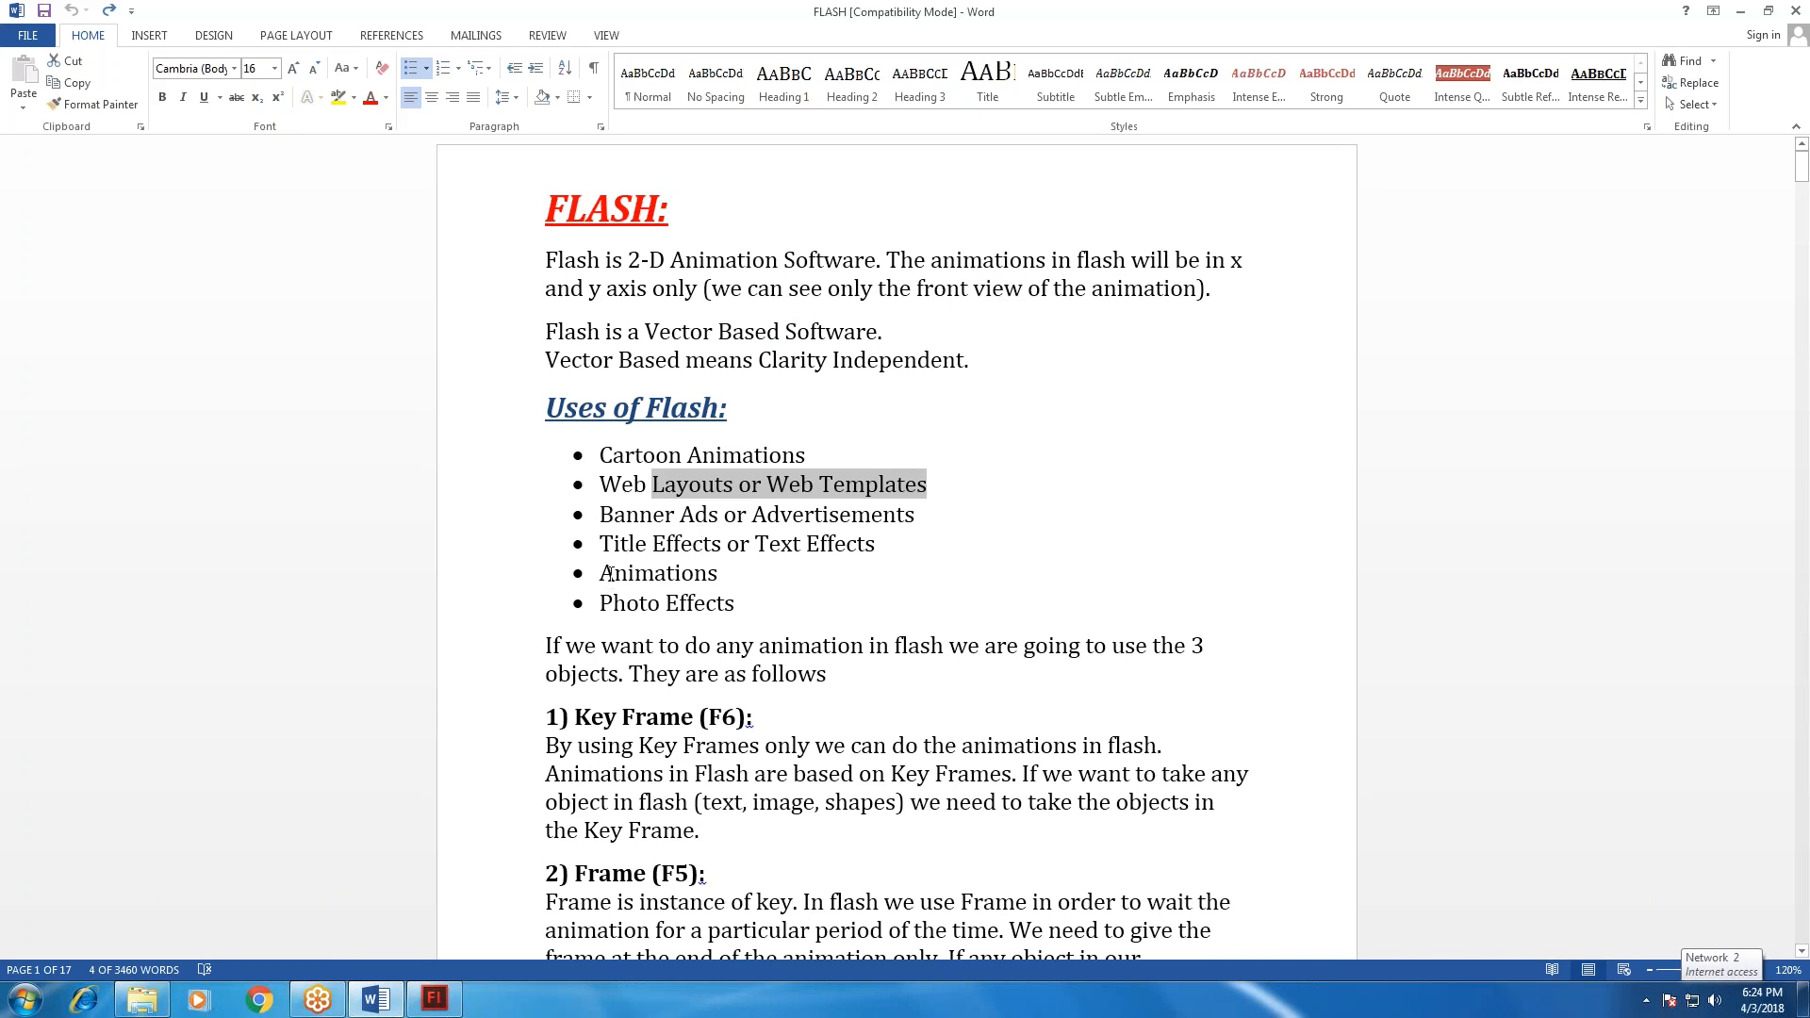
{"action": "left_click_drag", "start_coordinate": [602, 572], "coordinate": [737, 613]}
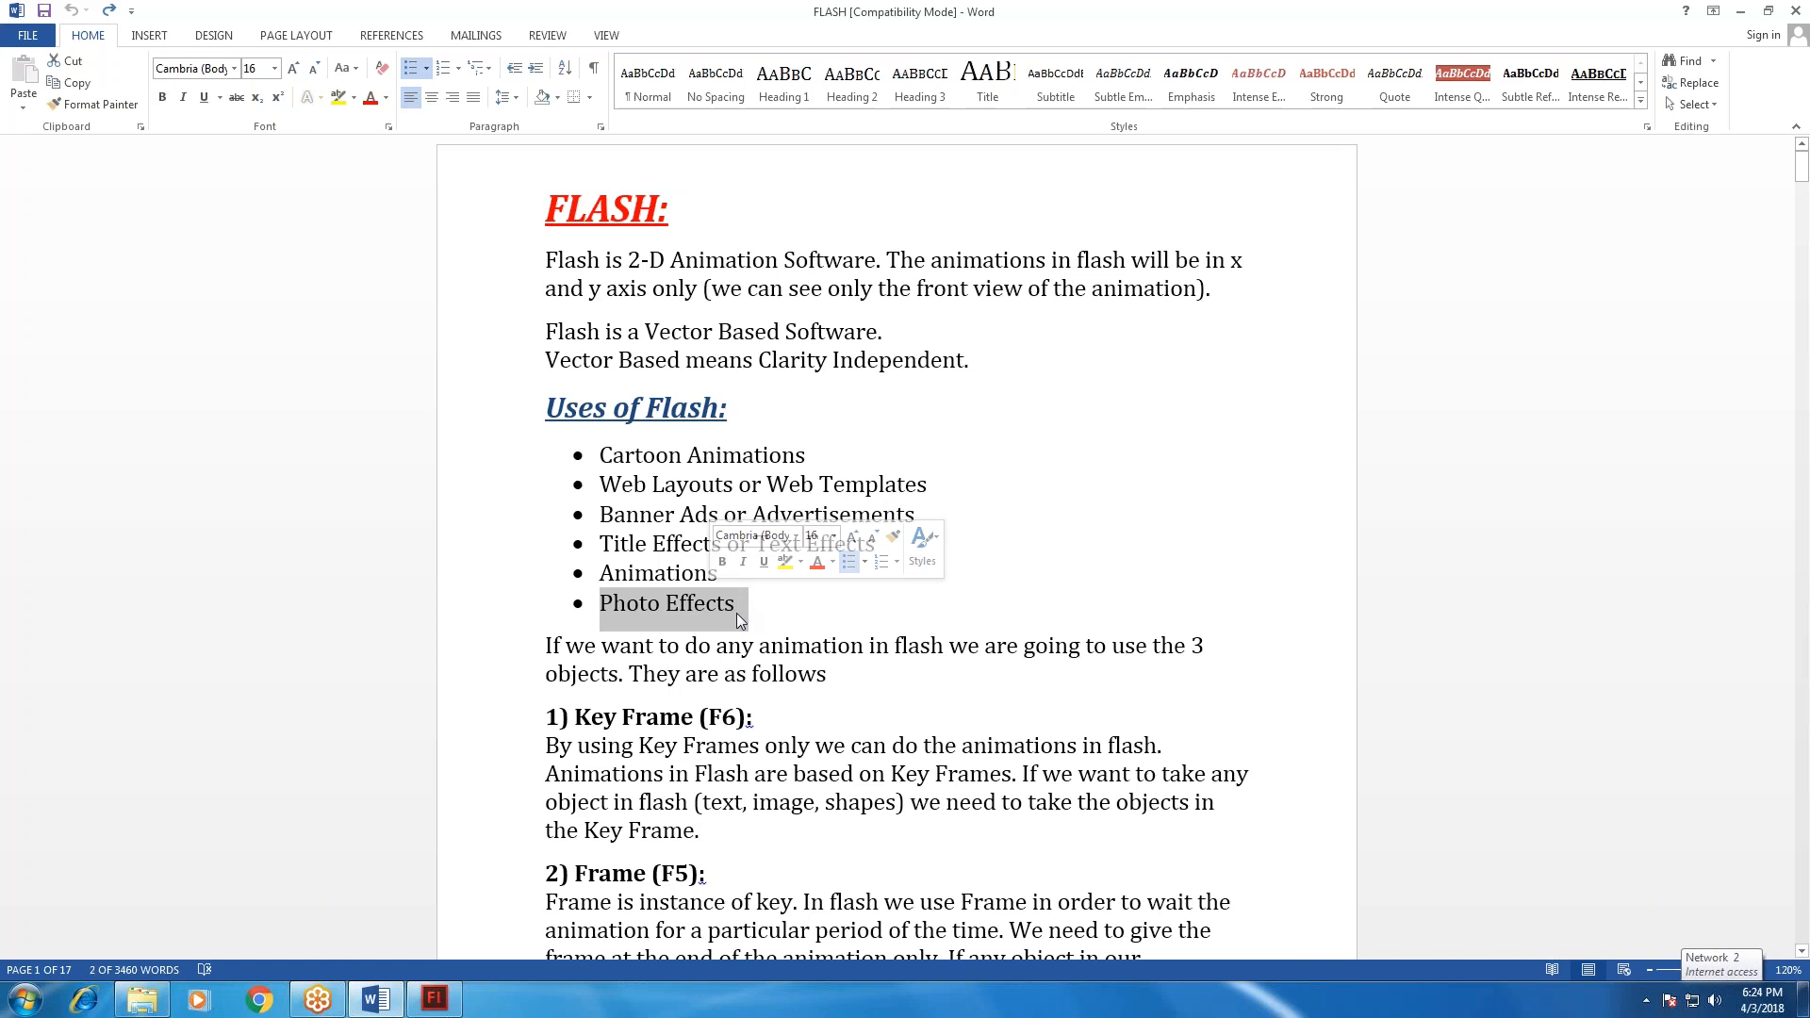
Review the notes on the three animation objects: Key Frame (F6), Frame (F5) and Blank Key Frame (F7).
{"action": "scroll", "coordinate": [737, 613], "scroll_direction": "down", "scroll_amount": 1}
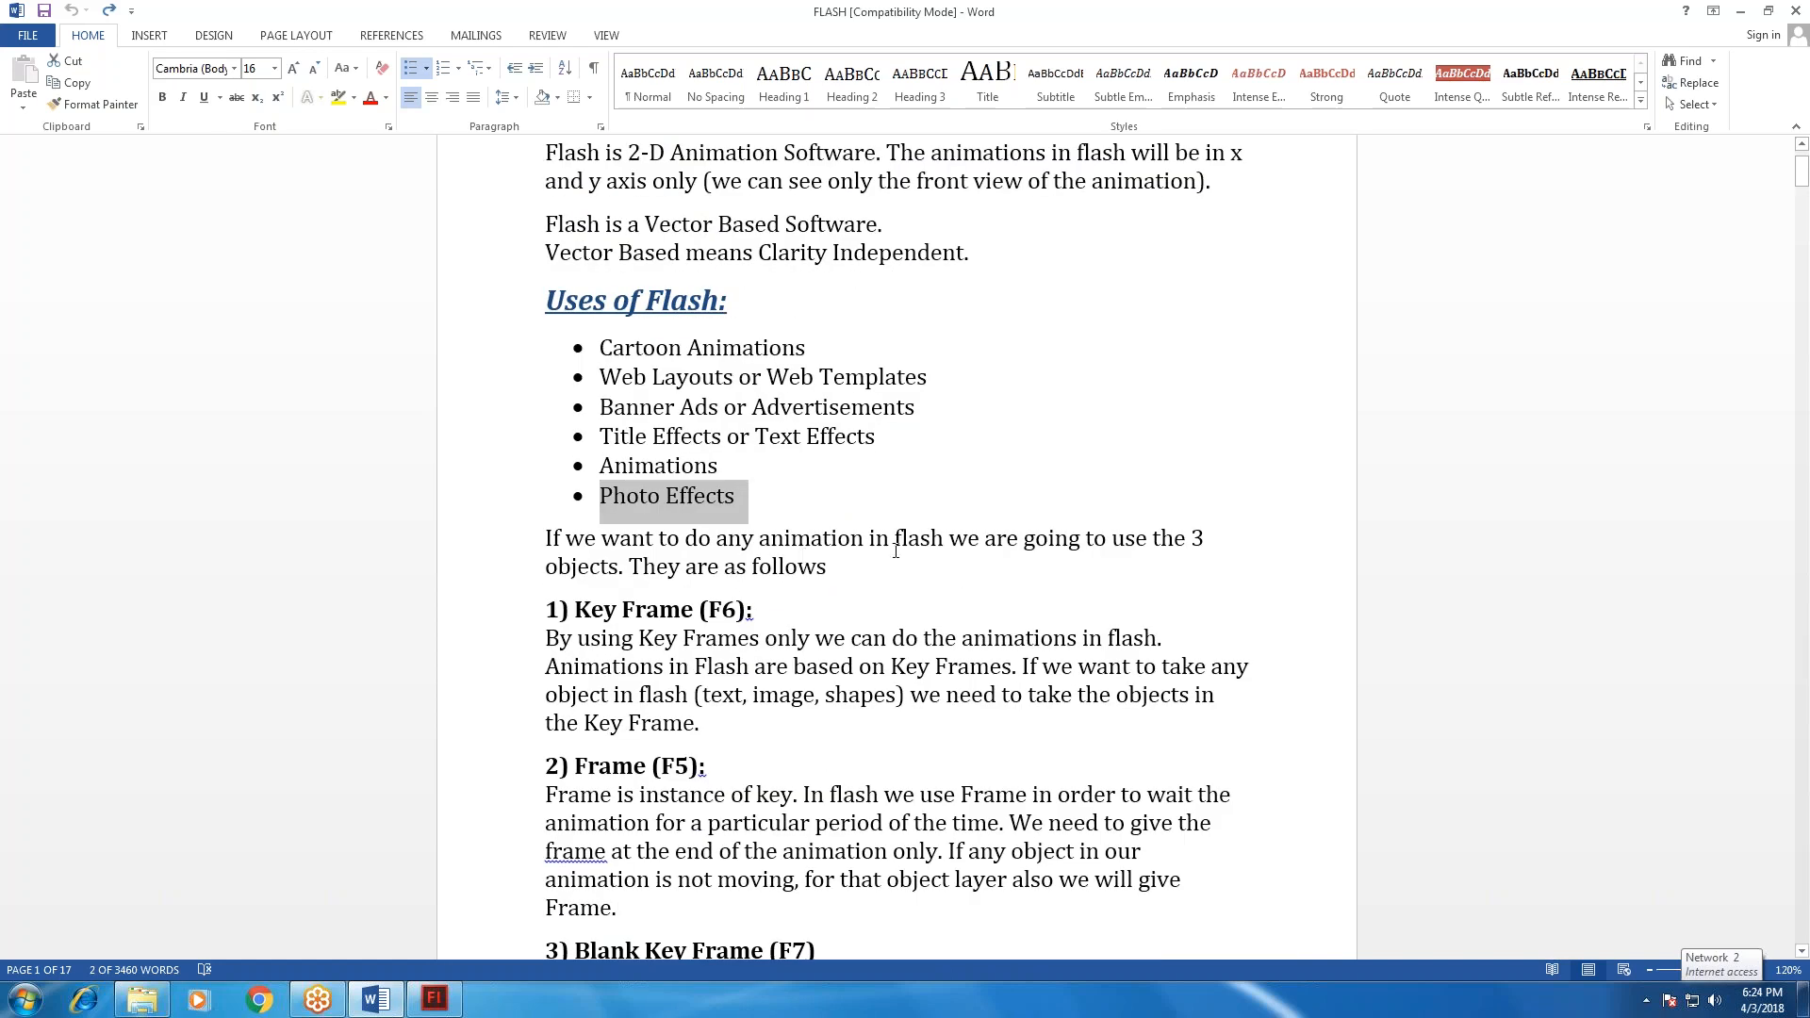
{"action": "left_click_drag", "start_coordinate": [950, 540], "coordinate": [1085, 569]}
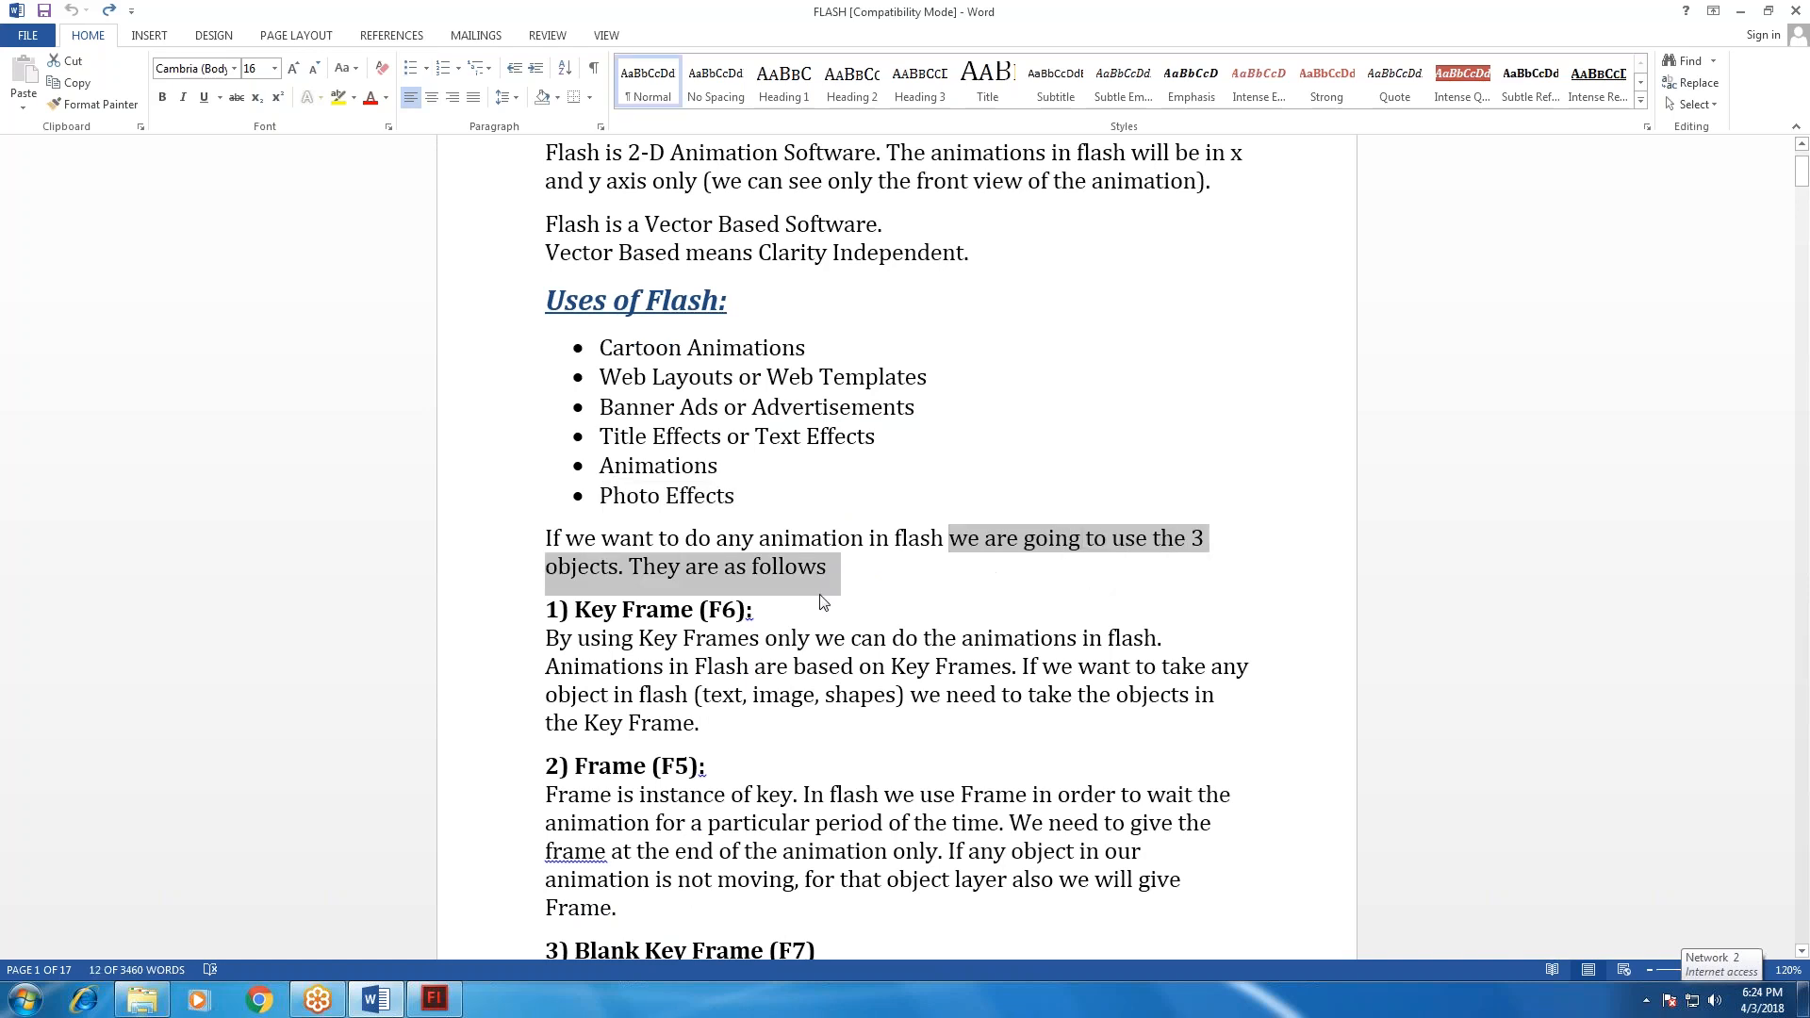
{"action": "scroll", "coordinate": [697, 616], "scroll_direction": "down", "scroll_amount": 1}
{"action": "scroll", "coordinate": [697, 625], "scroll_direction": "down", "scroll_amount": 2}
{"action": "scroll", "coordinate": [697, 625], "scroll_direction": "down", "scroll_amount": 2}
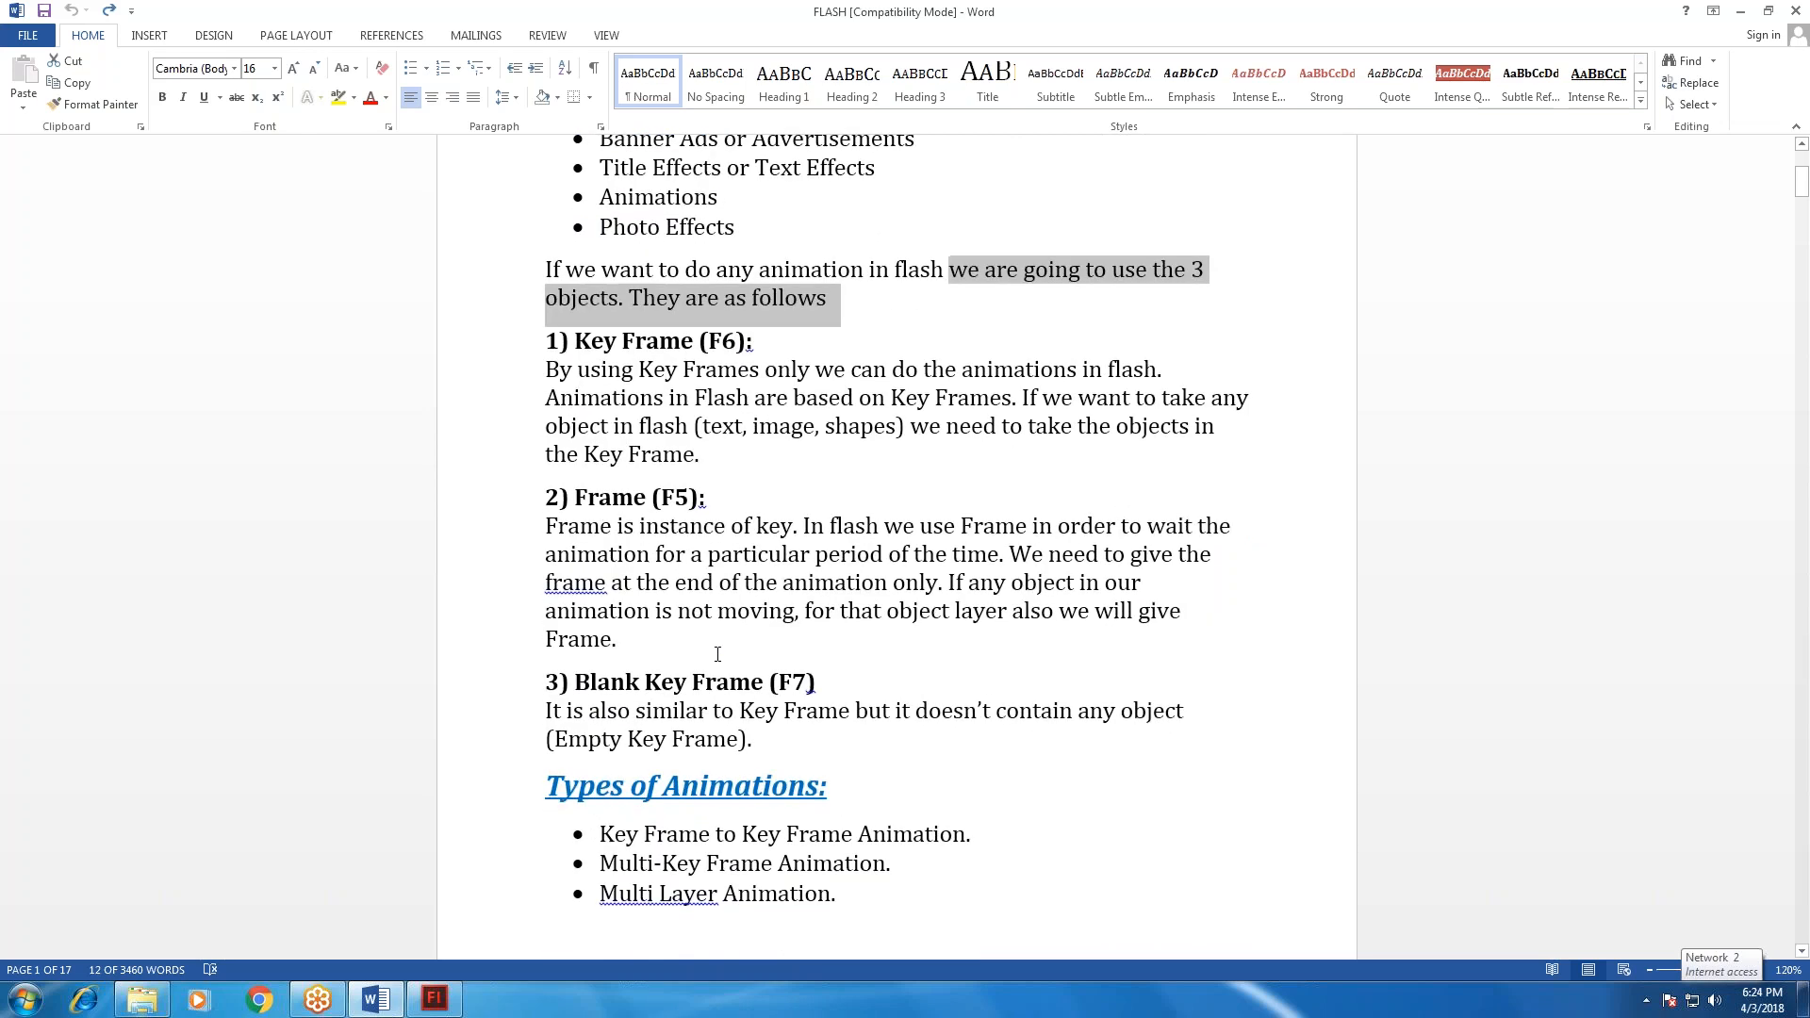
{"action": "left_click", "coordinate": [617, 339]}
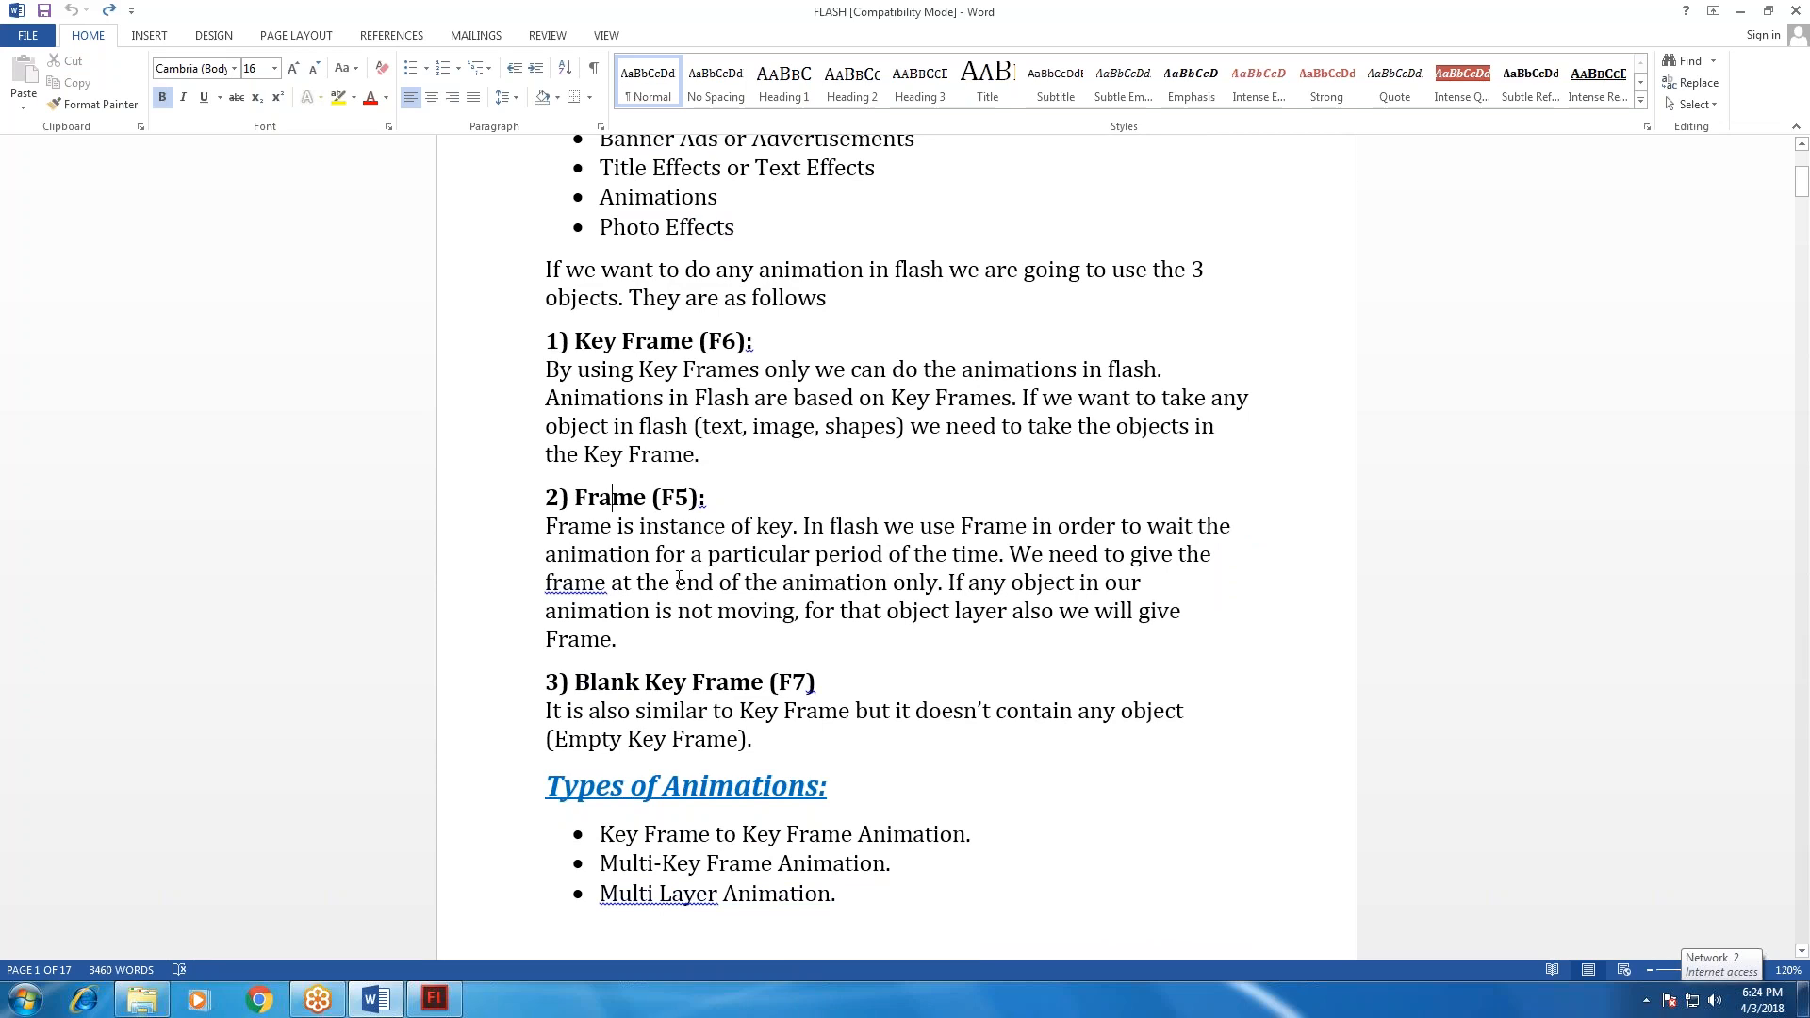
{"action": "scroll", "coordinate": [679, 577], "scroll_direction": "up", "scroll_amount": 1}
{"action": "left_click_drag", "start_coordinate": [576, 395], "coordinate": [810, 440]}
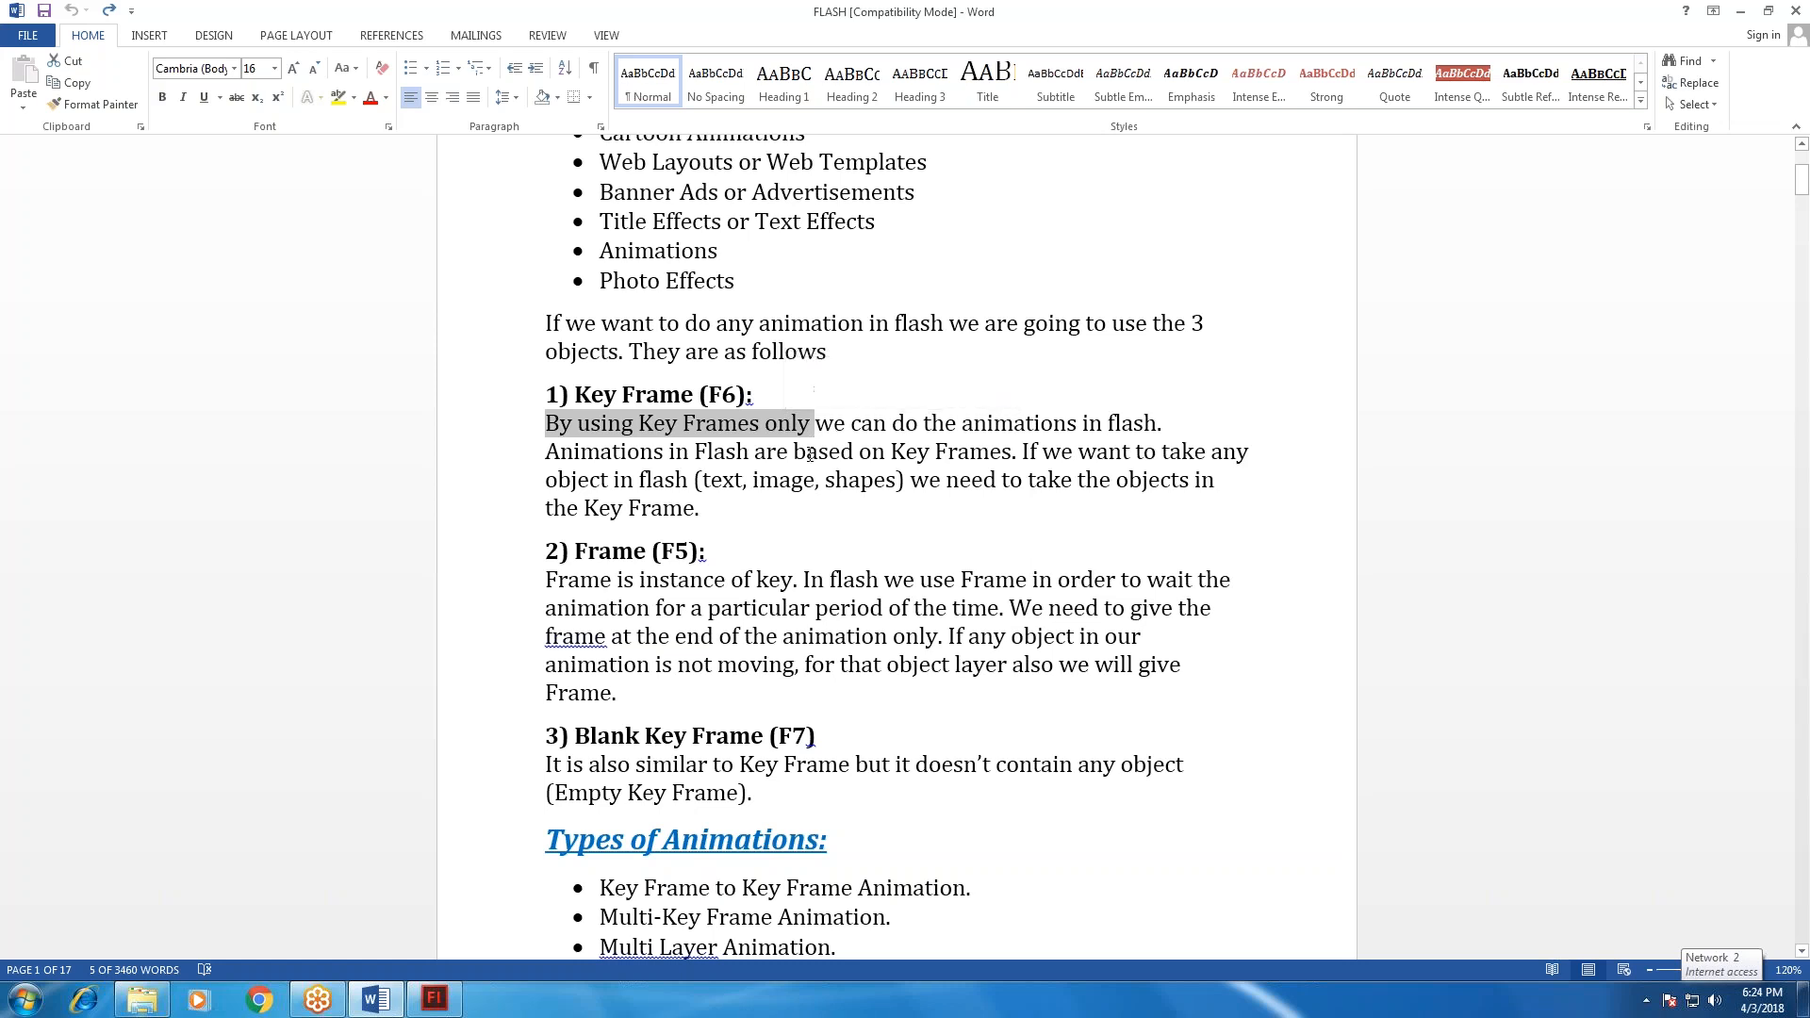
Check the timeline in Flash, and return to the Word document to read the Key Frame (F6) paragraph through to its end.
{"action": "key", "text": "alt+Tab"}
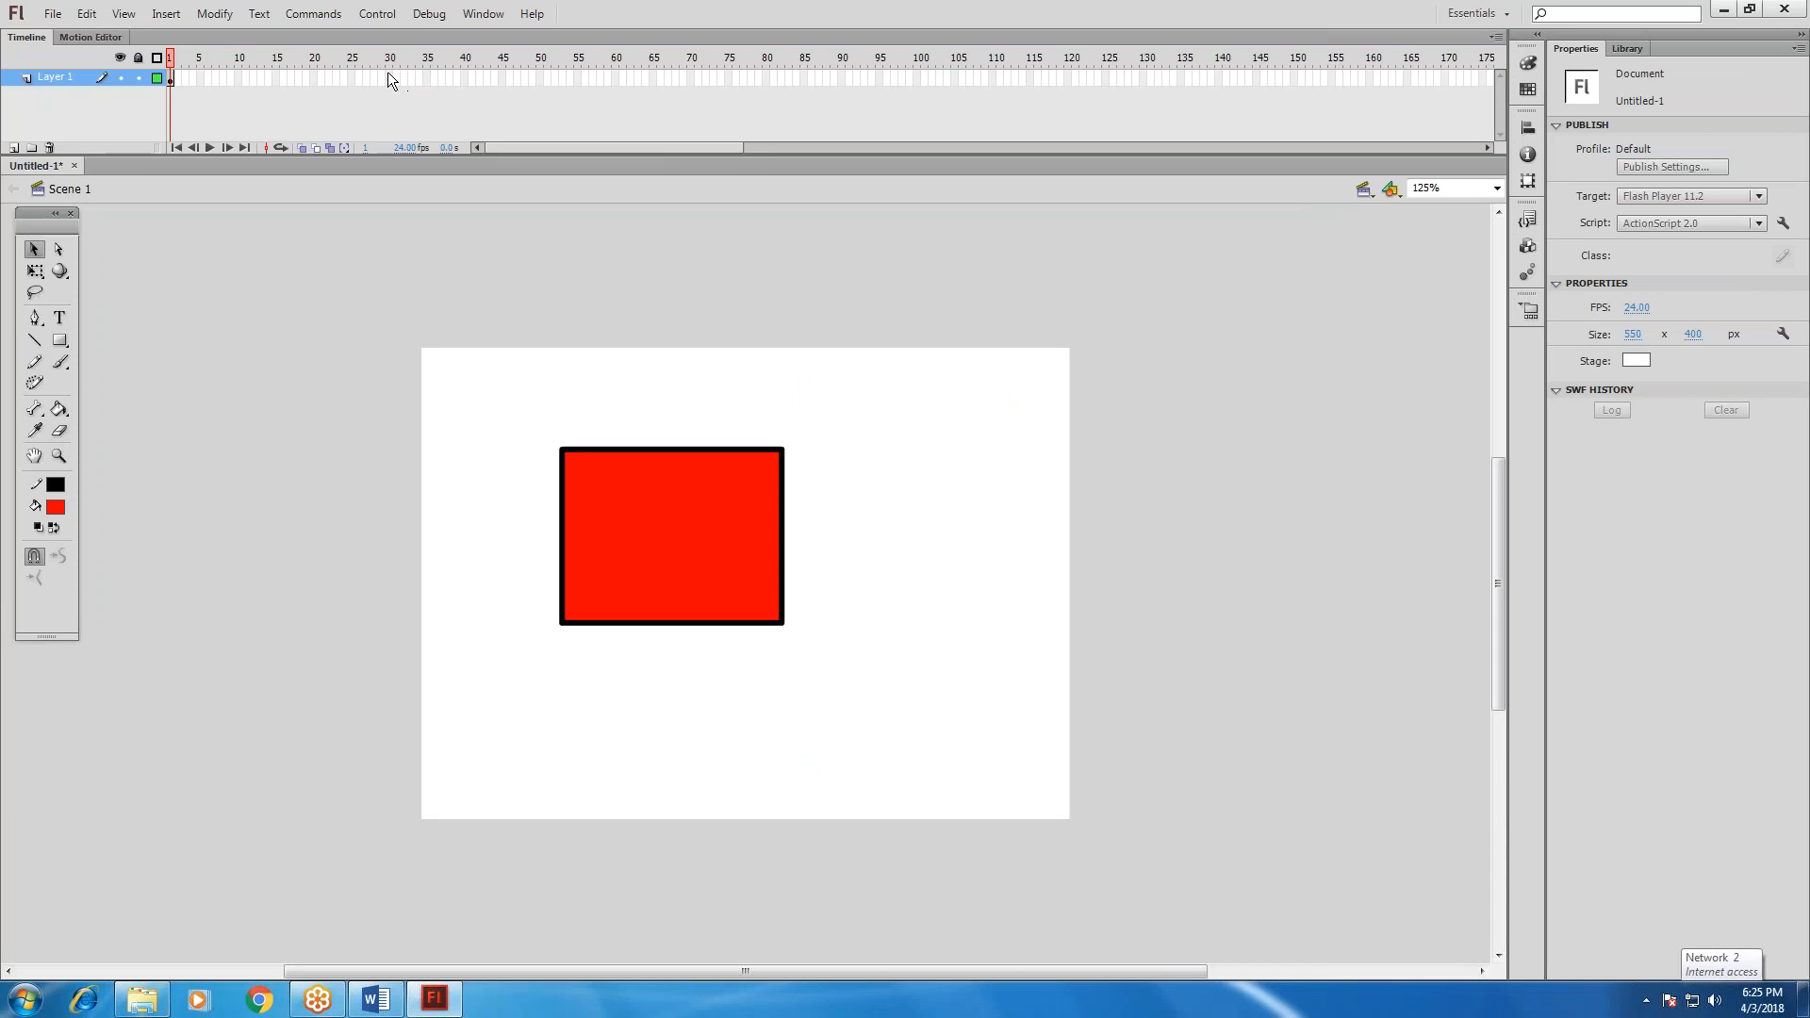
{"action": "key", "text": "alt+Tab"}
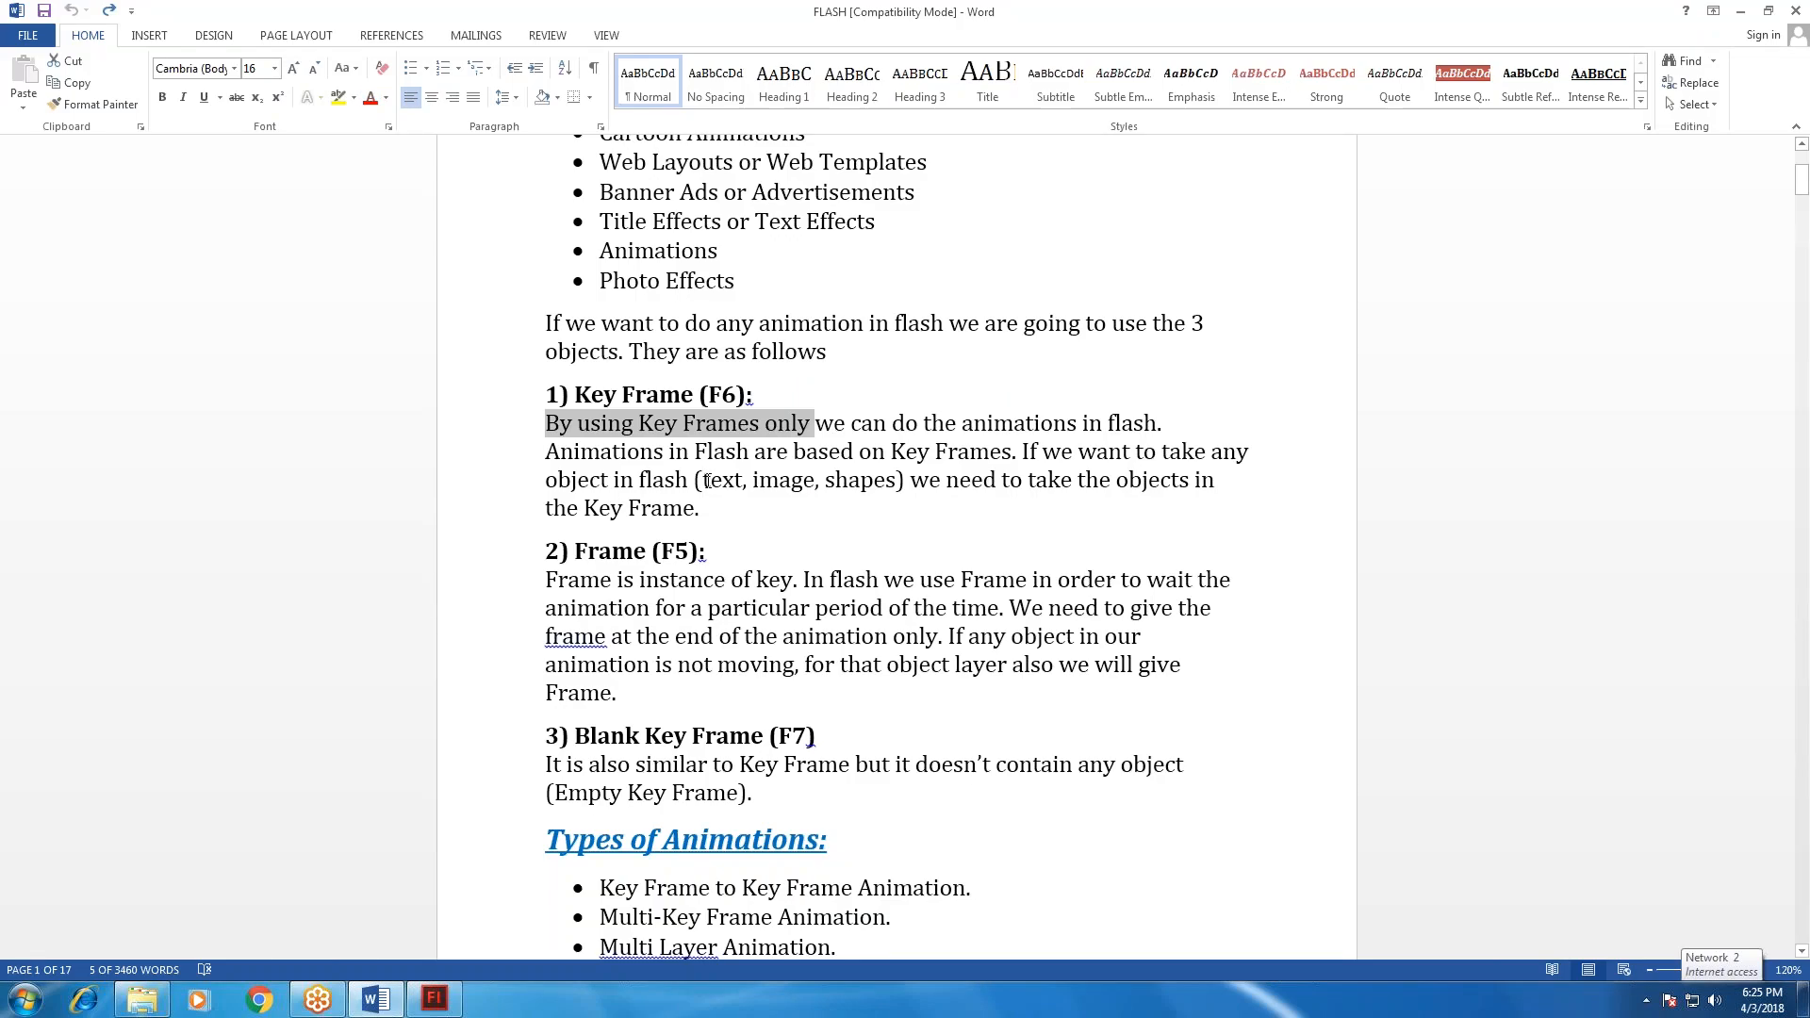
{"action": "left_click_drag", "start_coordinate": [745, 454], "coordinate": [1011, 452]}
{"action": "left_click", "coordinate": [1022, 453]}
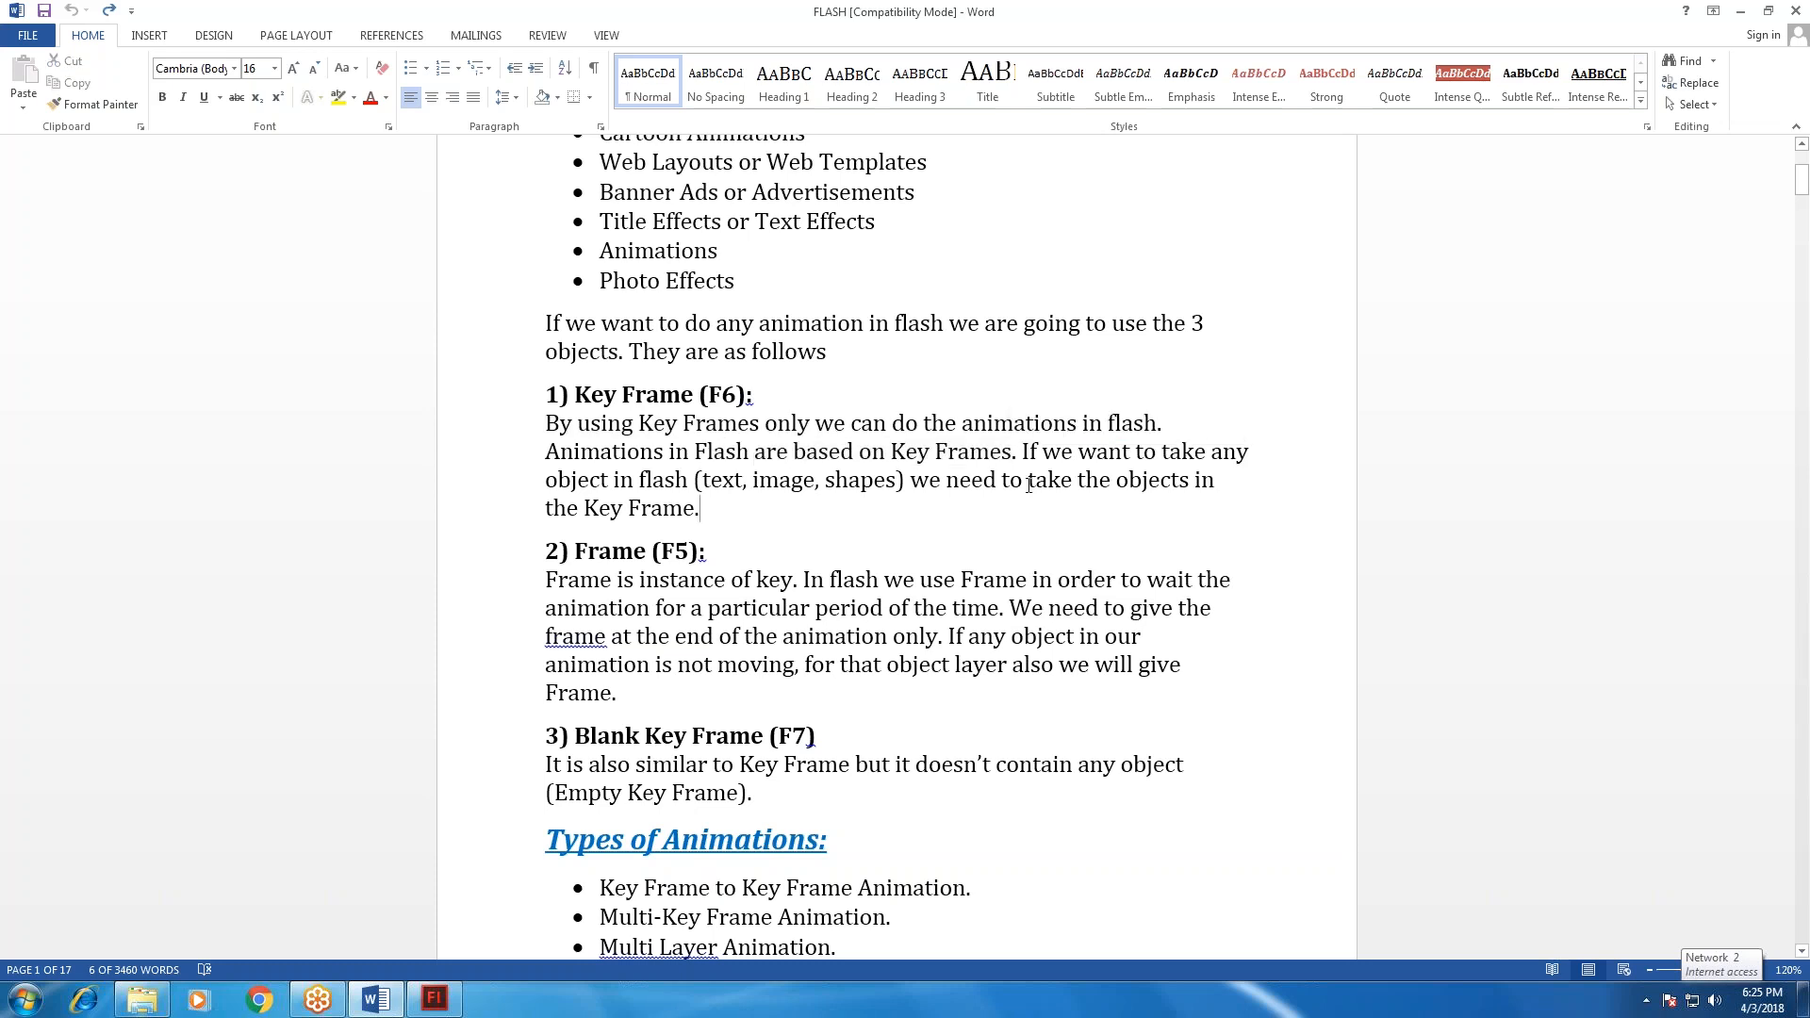
{"action": "left_click_drag", "start_coordinate": [1022, 453], "coordinate": [688, 487]}
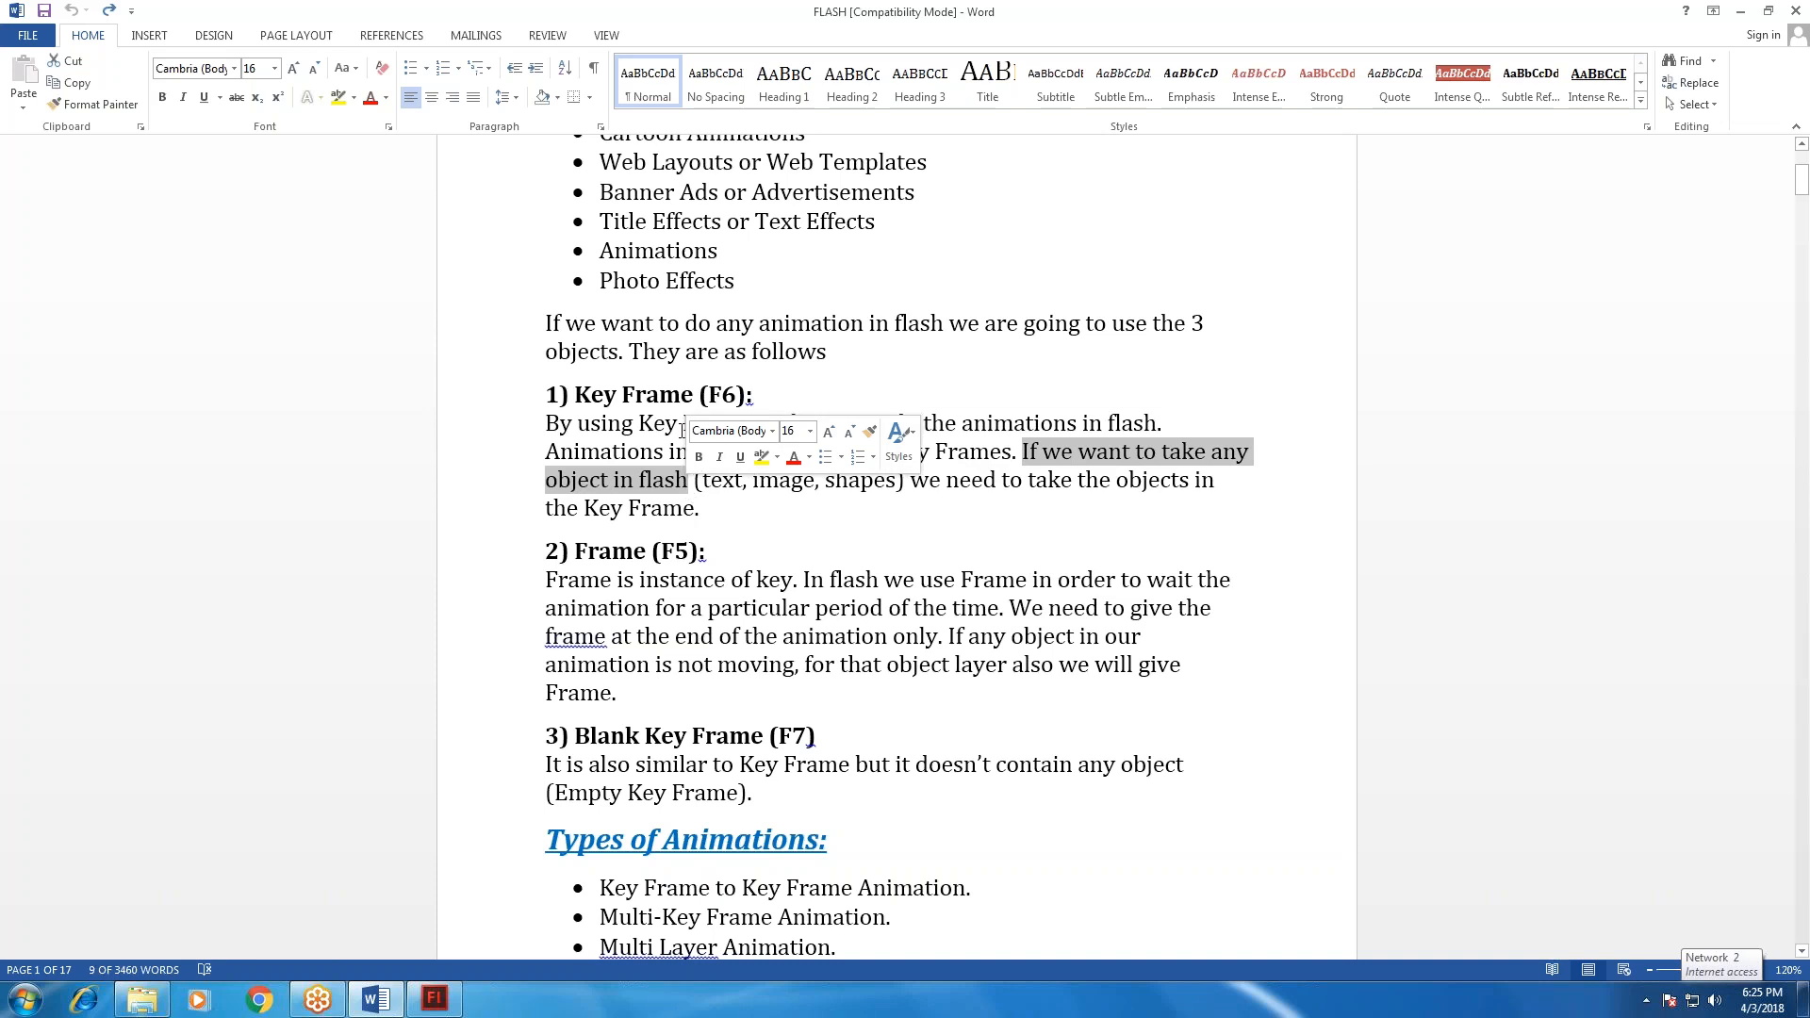
{"action": "left_click", "coordinate": [785, 516]}
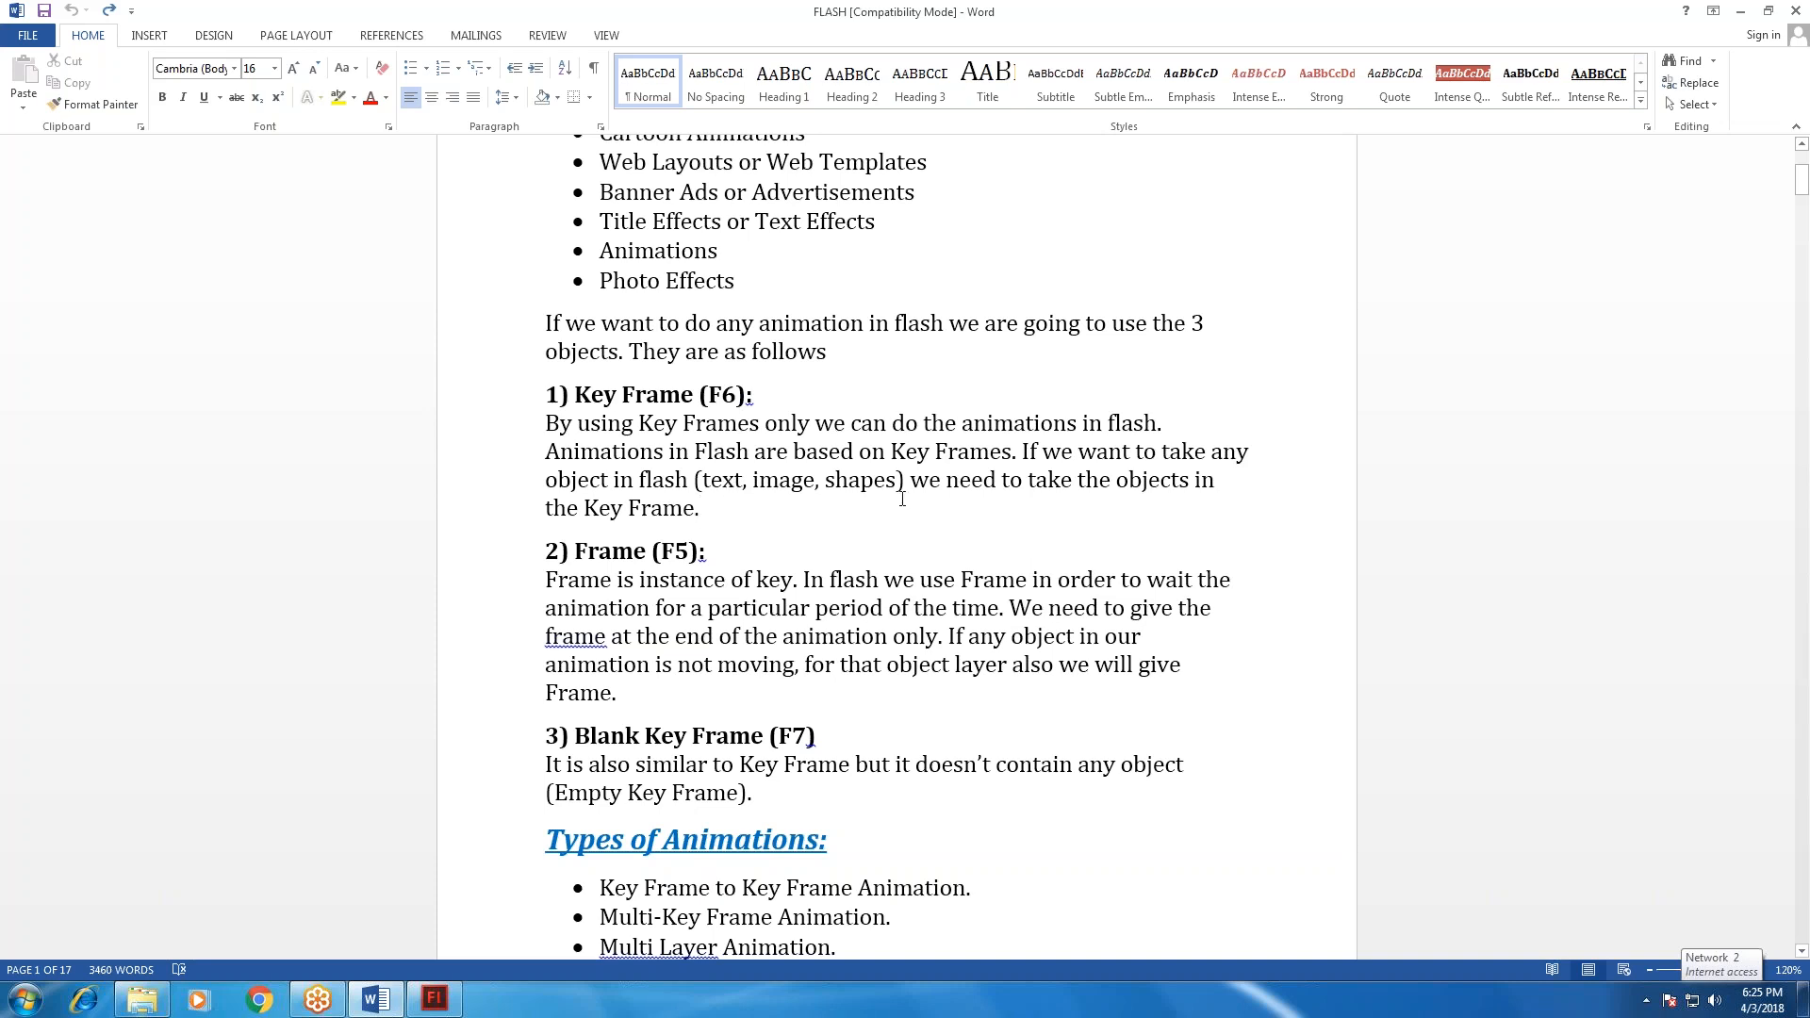
{"action": "left_click_drag", "start_coordinate": [903, 499], "coordinate": [1094, 505]}
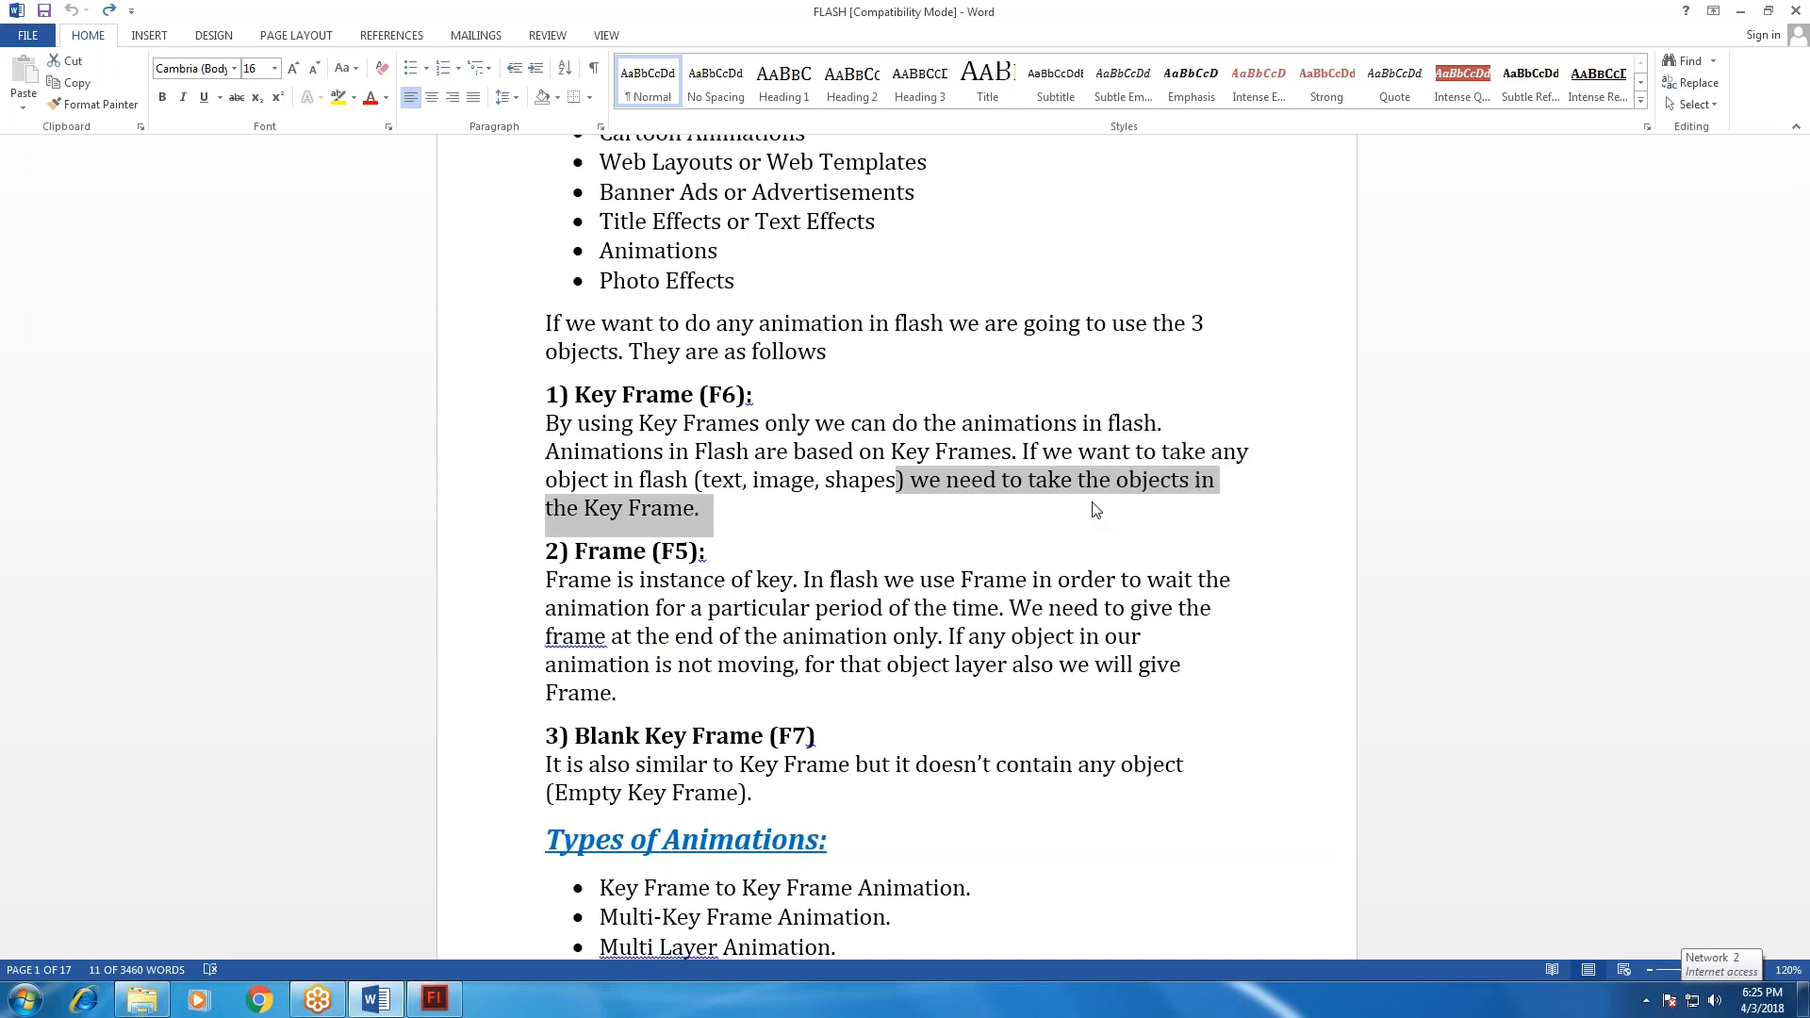
Switch to Flash and select the outlined rectangle to examine its keyframe at frame 1 of Layer 1, leaving it deselected.
{"action": "key", "text": "alt+Tab"}
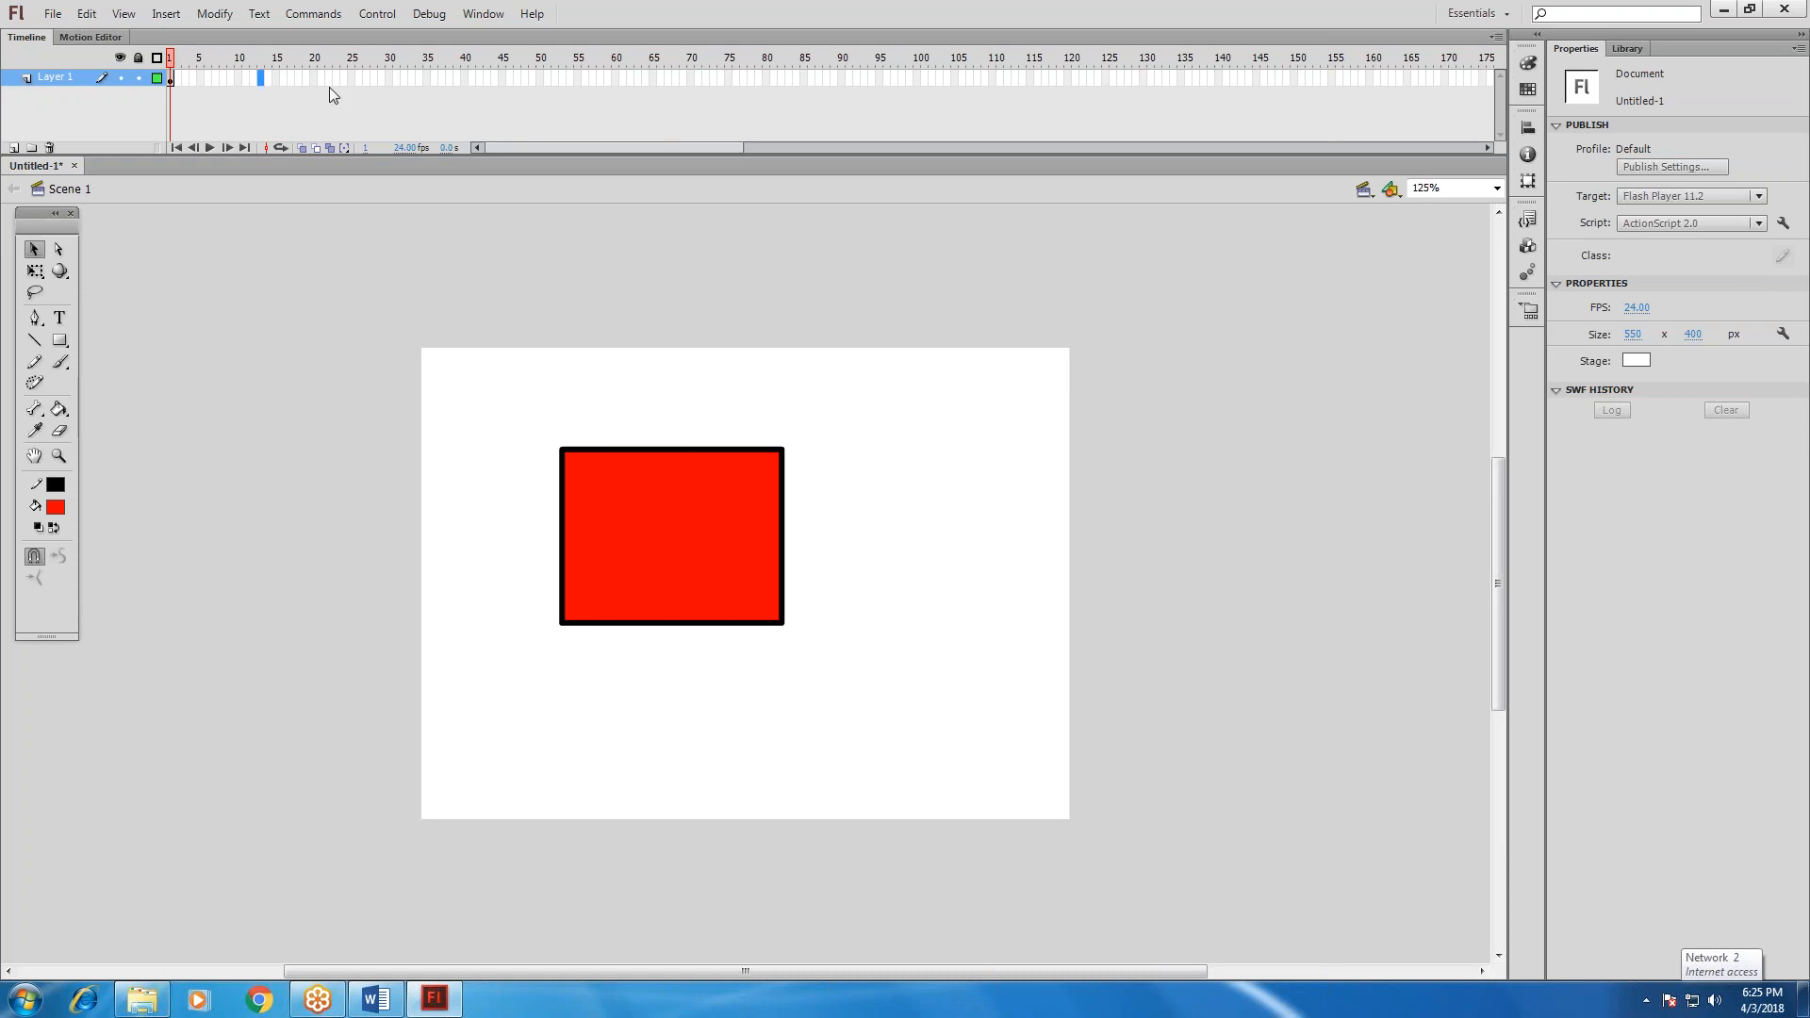
{"action": "left_click_drag", "start_coordinate": [519, 404], "coordinate": [881, 647]}
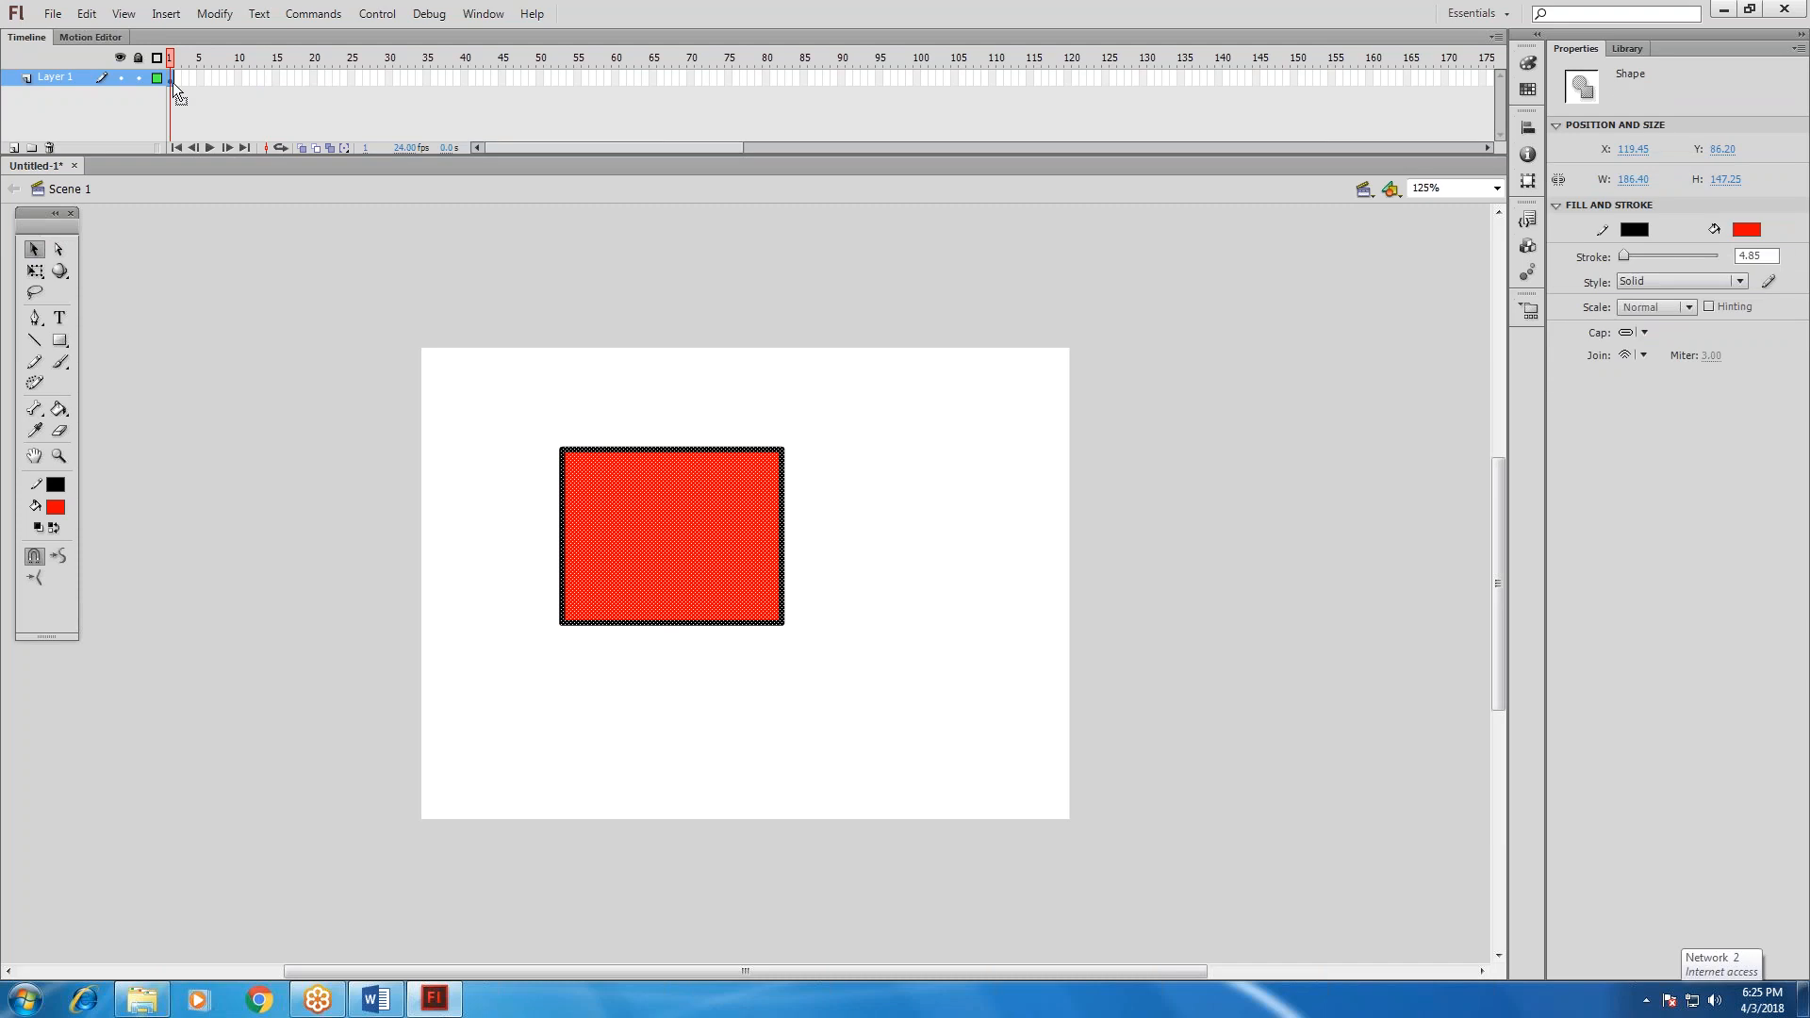
{"action": "left_click", "coordinate": [605, 666]}
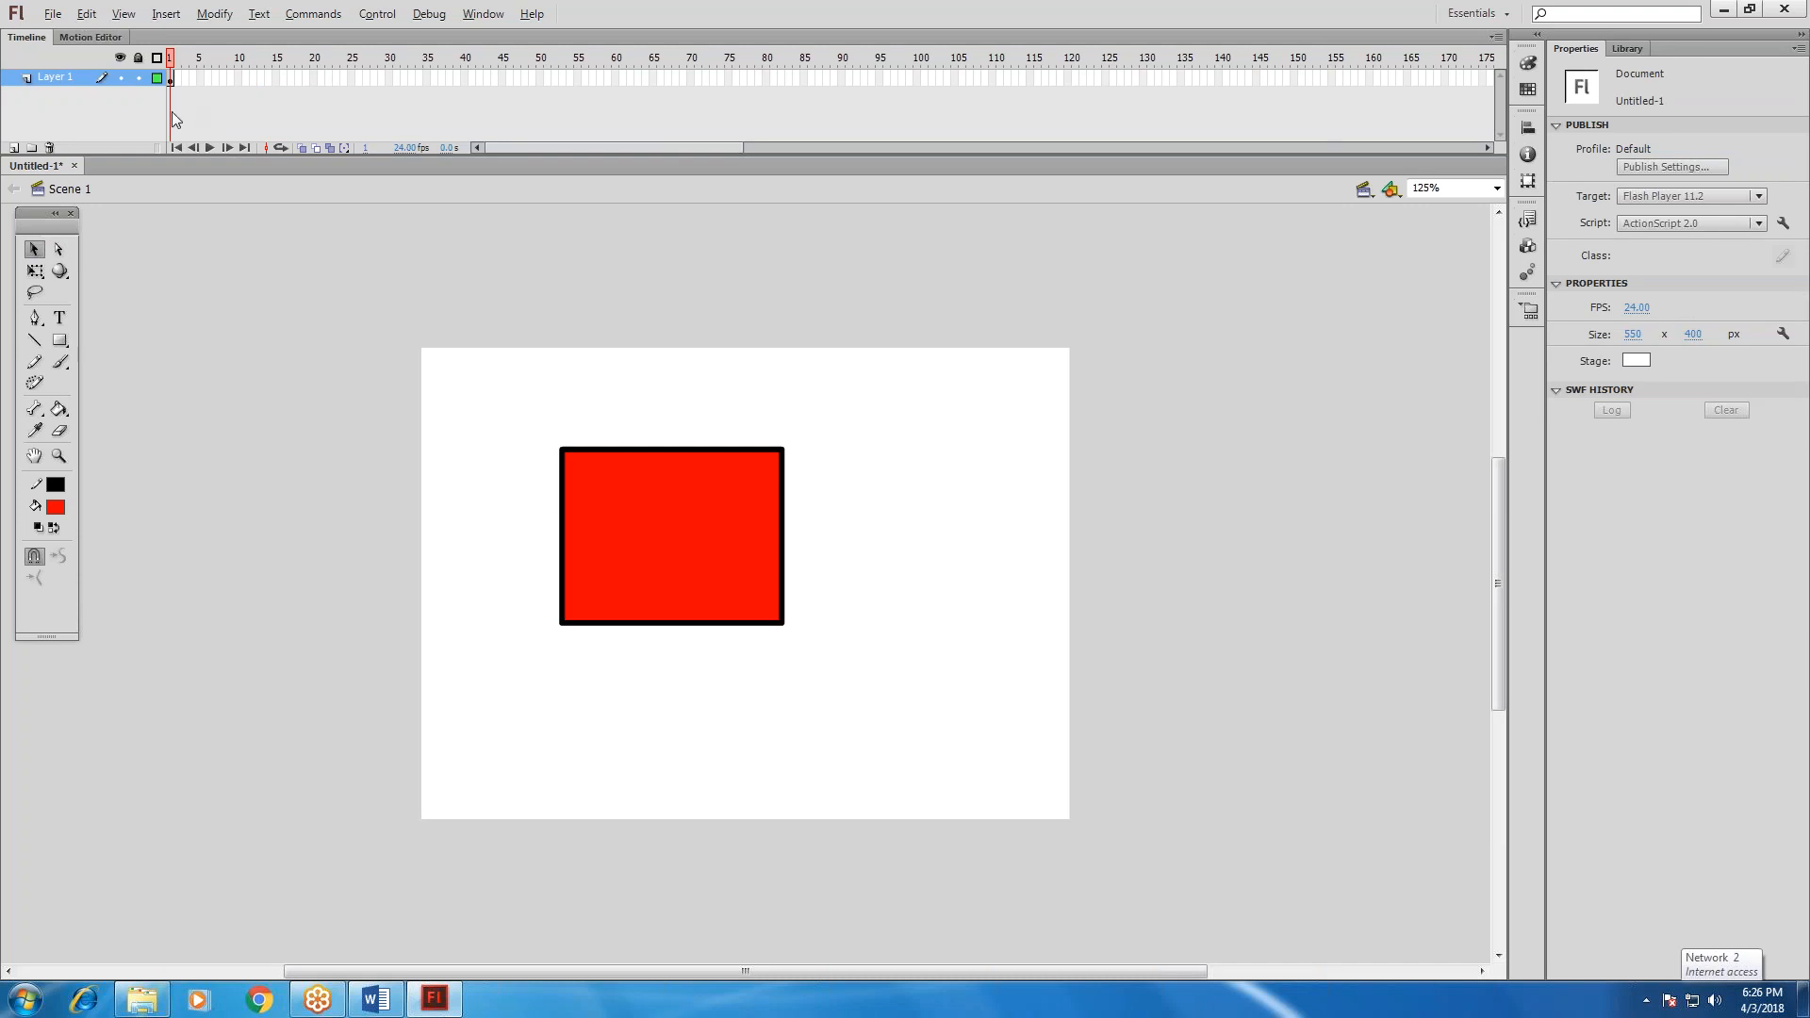
Switch to the FLASH document in Word and read the Key Frame (F6) notes on taking objects in the Key Frame.
{"action": "key", "text": "alt+Tab"}
{"action": "left_click", "coordinate": [599, 400]}
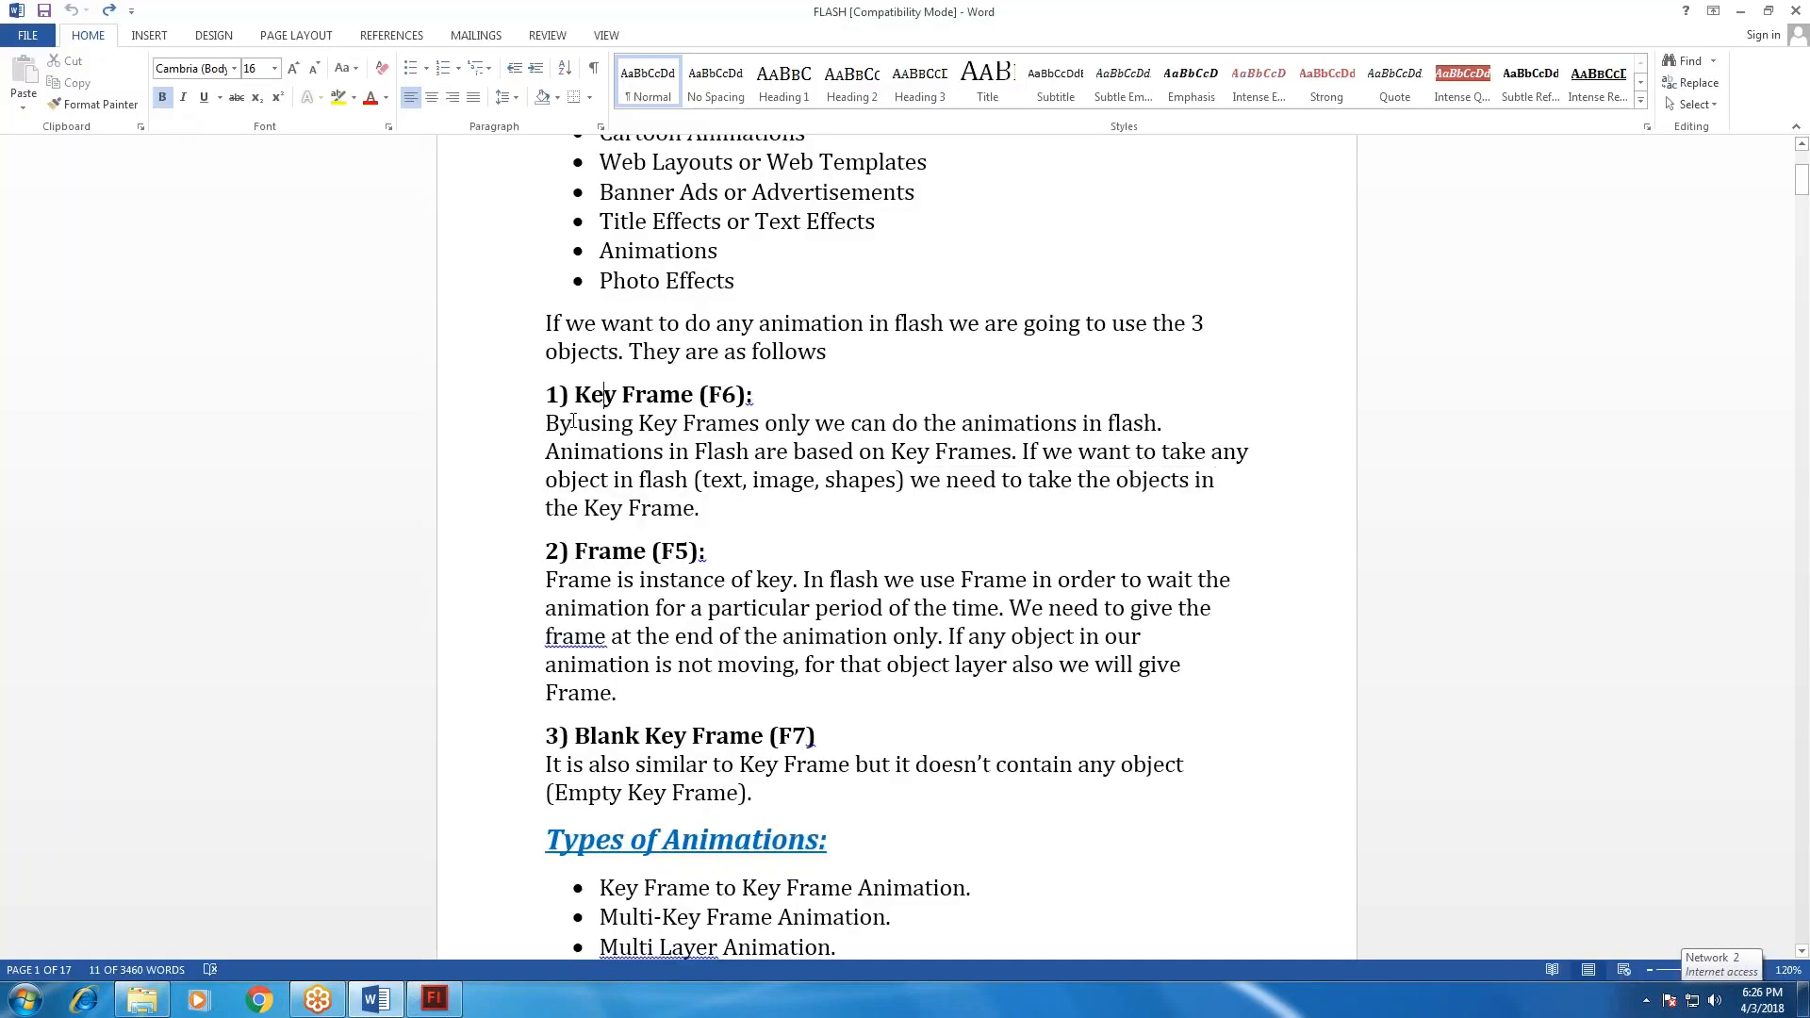
{"action": "left_click_drag", "start_coordinate": [547, 454], "coordinate": [992, 462]}
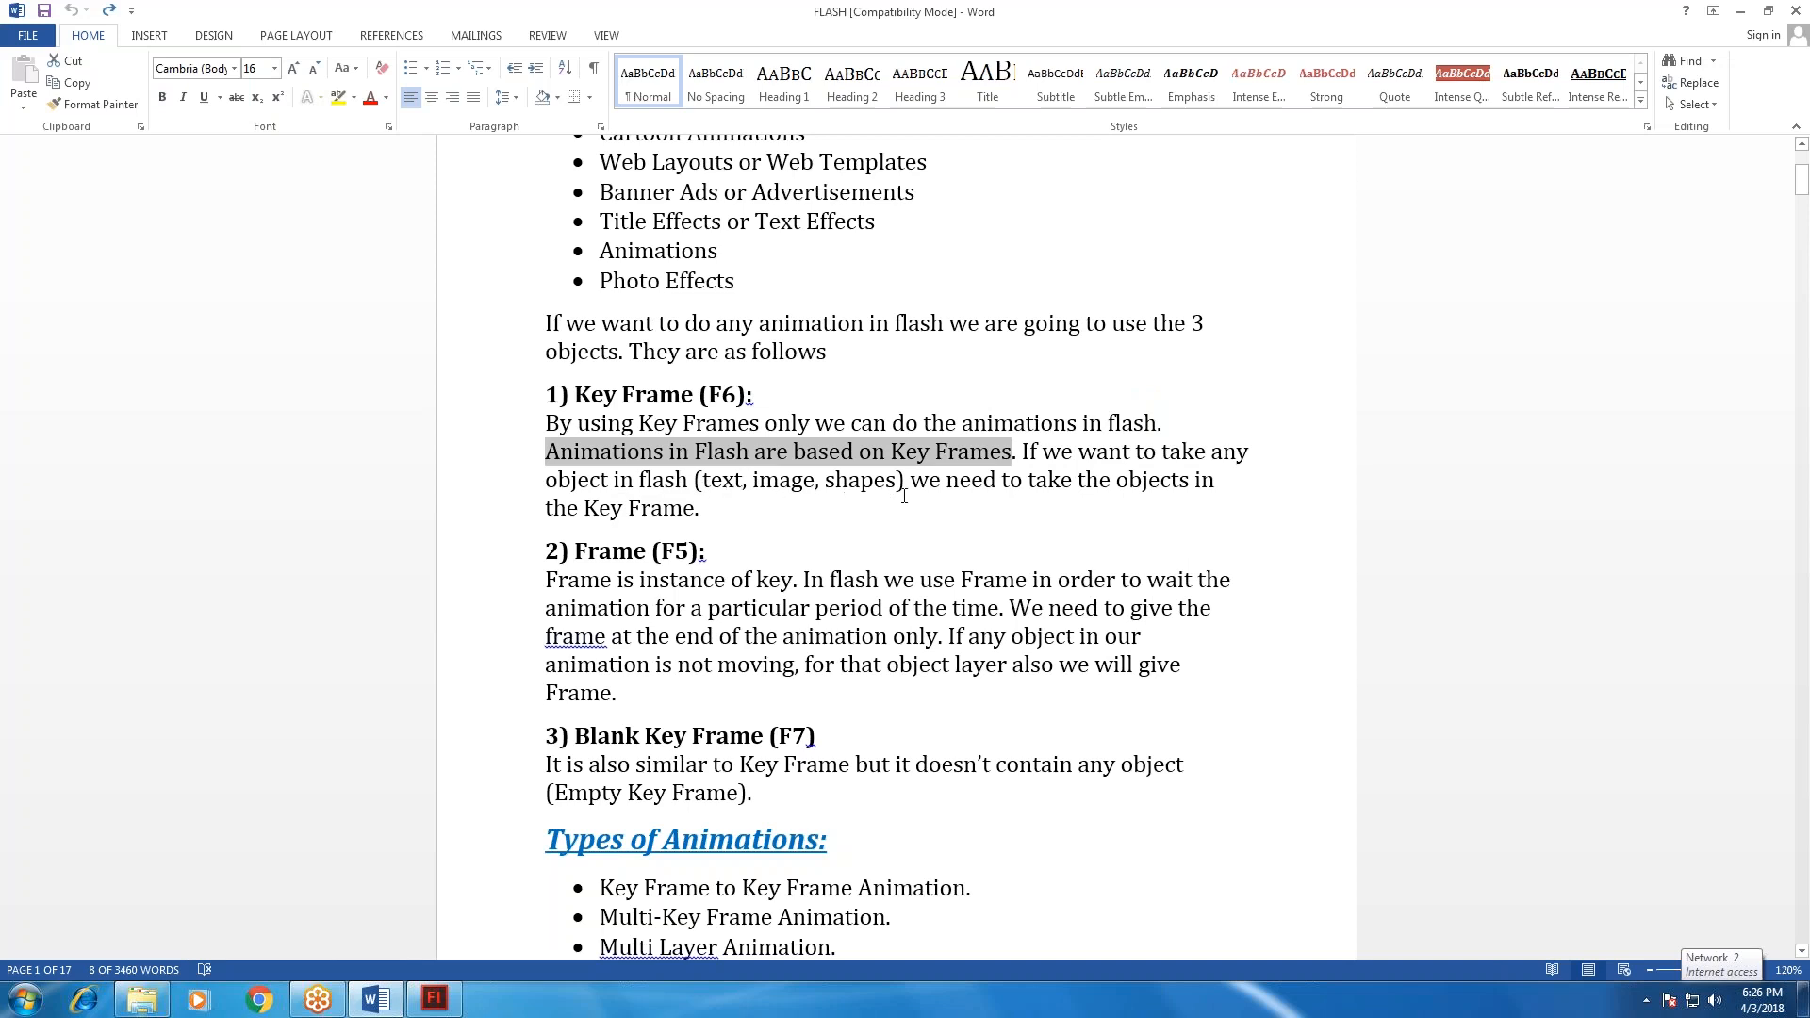
{"action": "left_click_drag", "start_coordinate": [910, 482], "coordinate": [974, 505]}
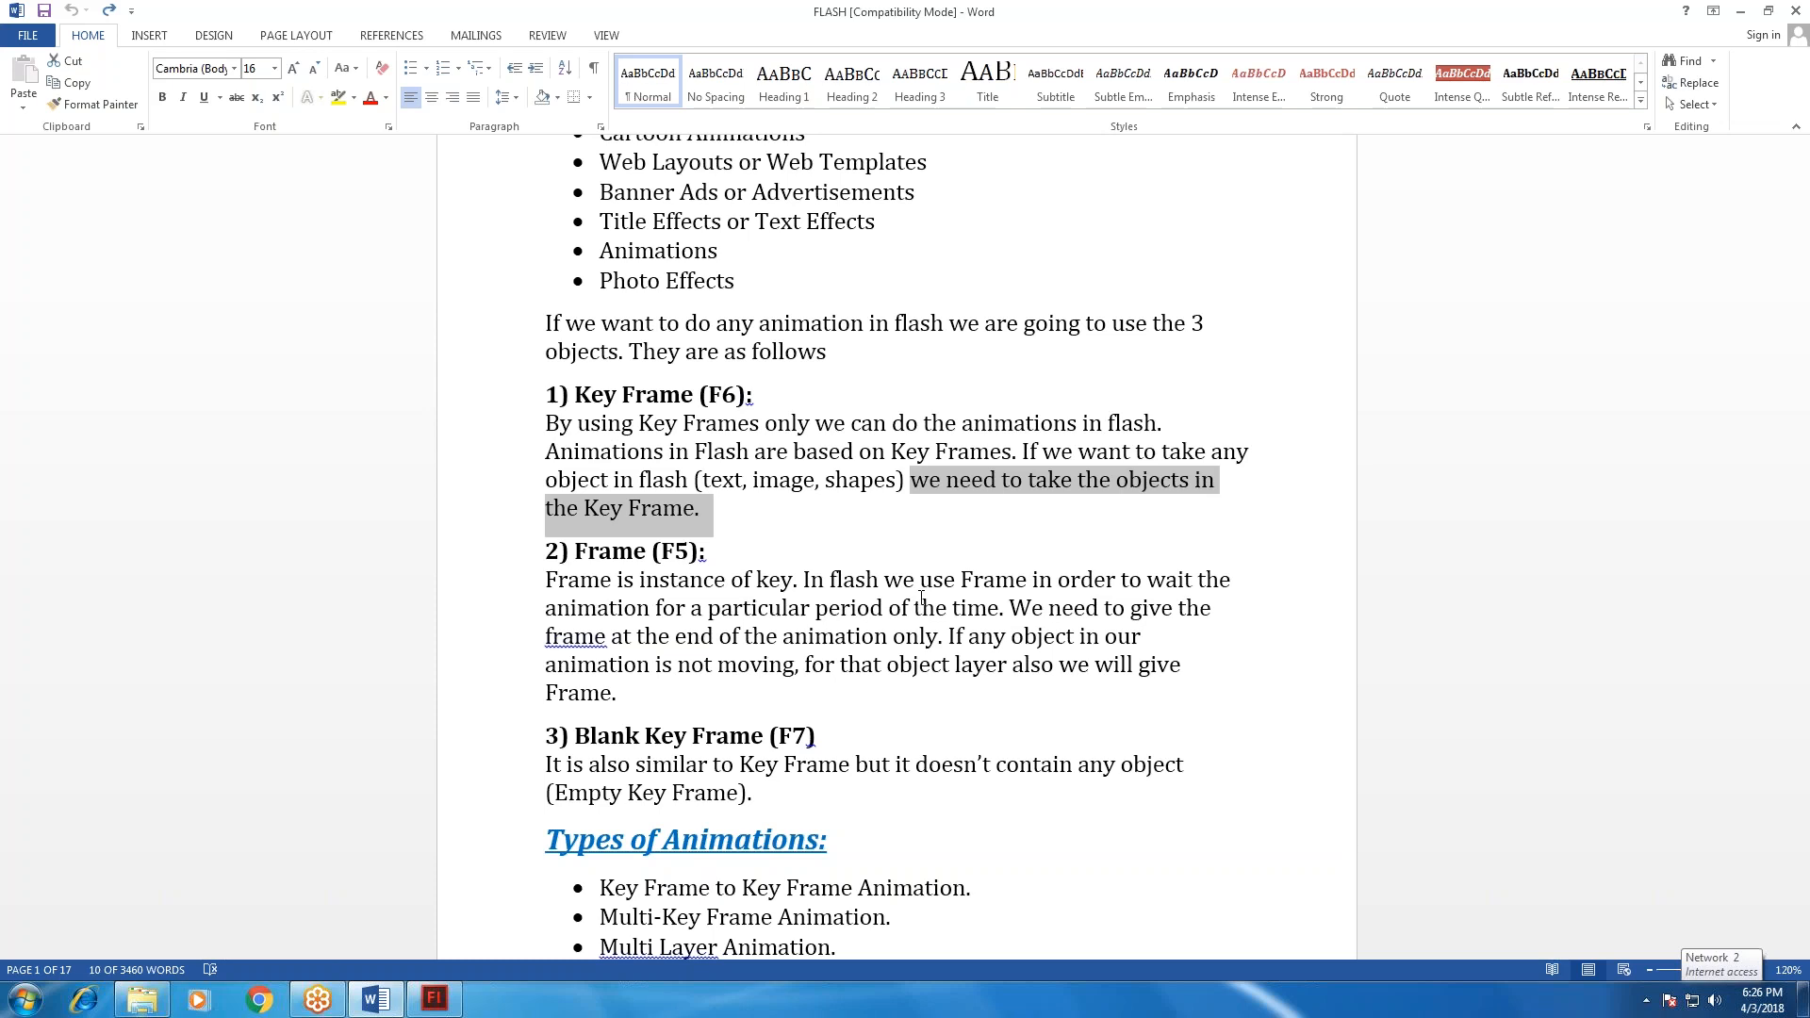
Read the Frame (F5) paragraph on making the animation wait, ending the animation and layers with non-moving objects, checking Flash briefly in between.
{"action": "left_click_drag", "start_coordinate": [853, 579], "coordinate": [977, 622]}
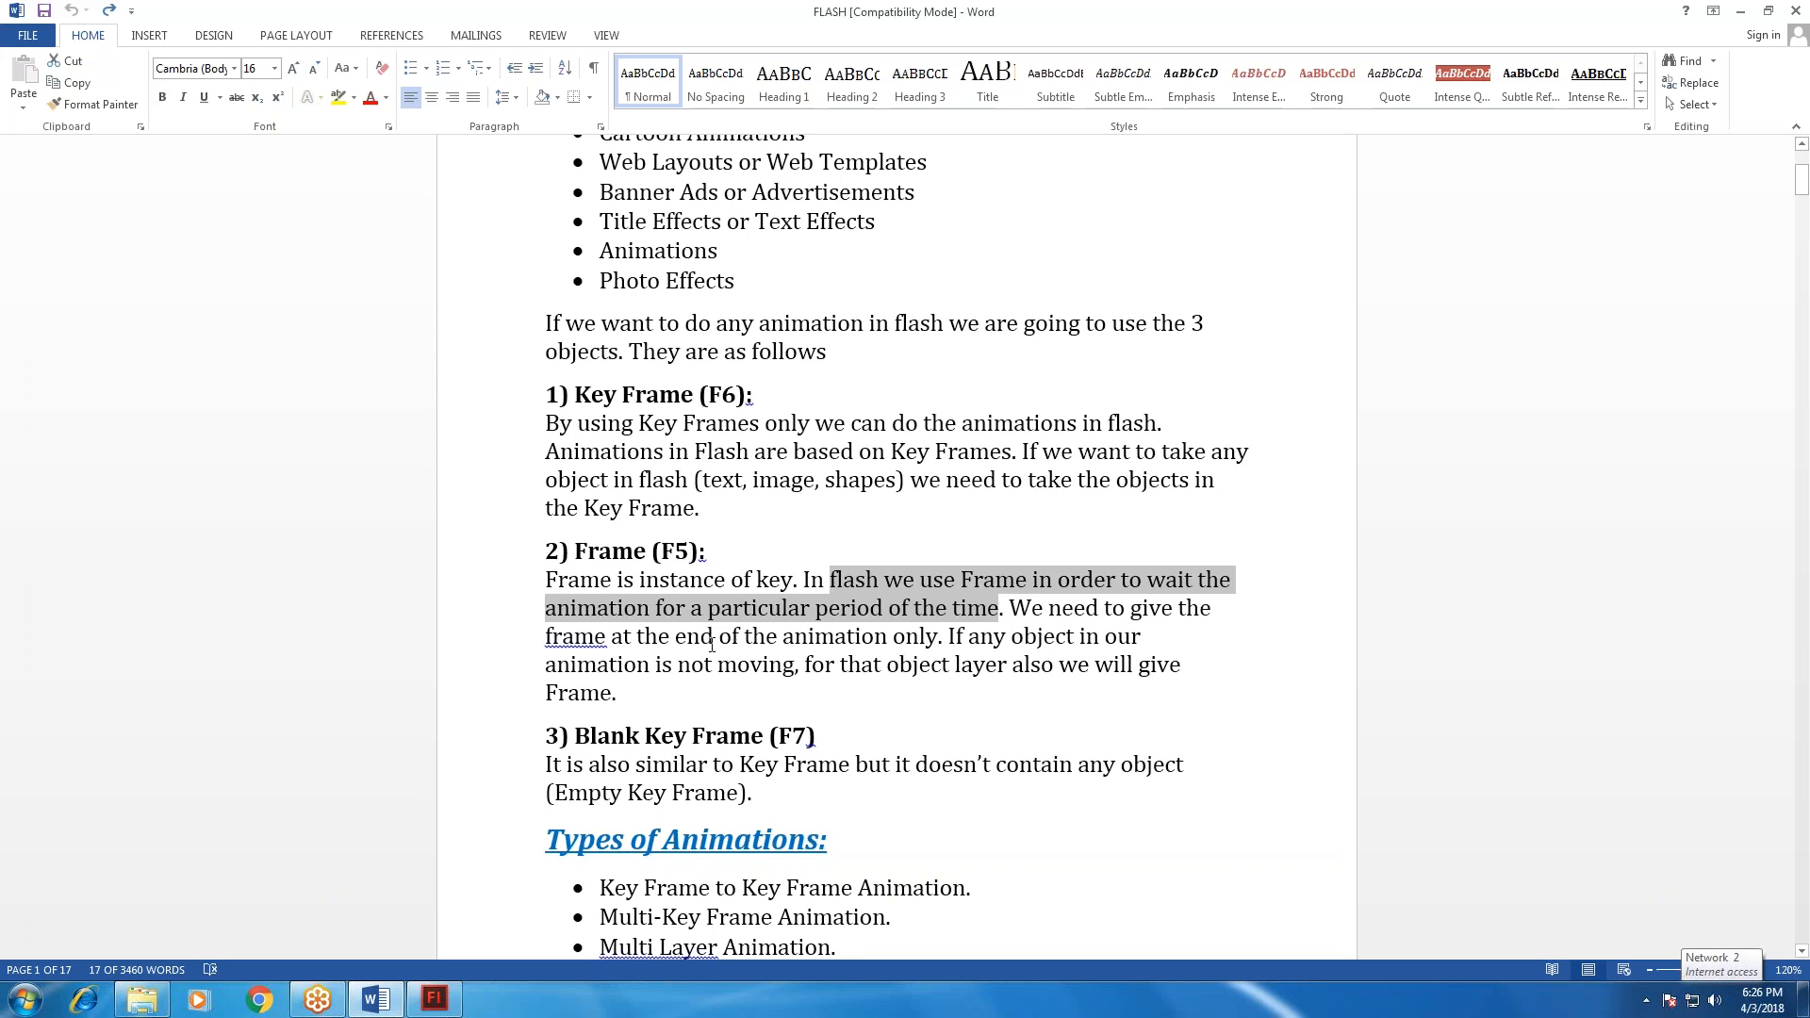
{"action": "left_click_drag", "start_coordinate": [941, 641], "coordinate": [1000, 660]}
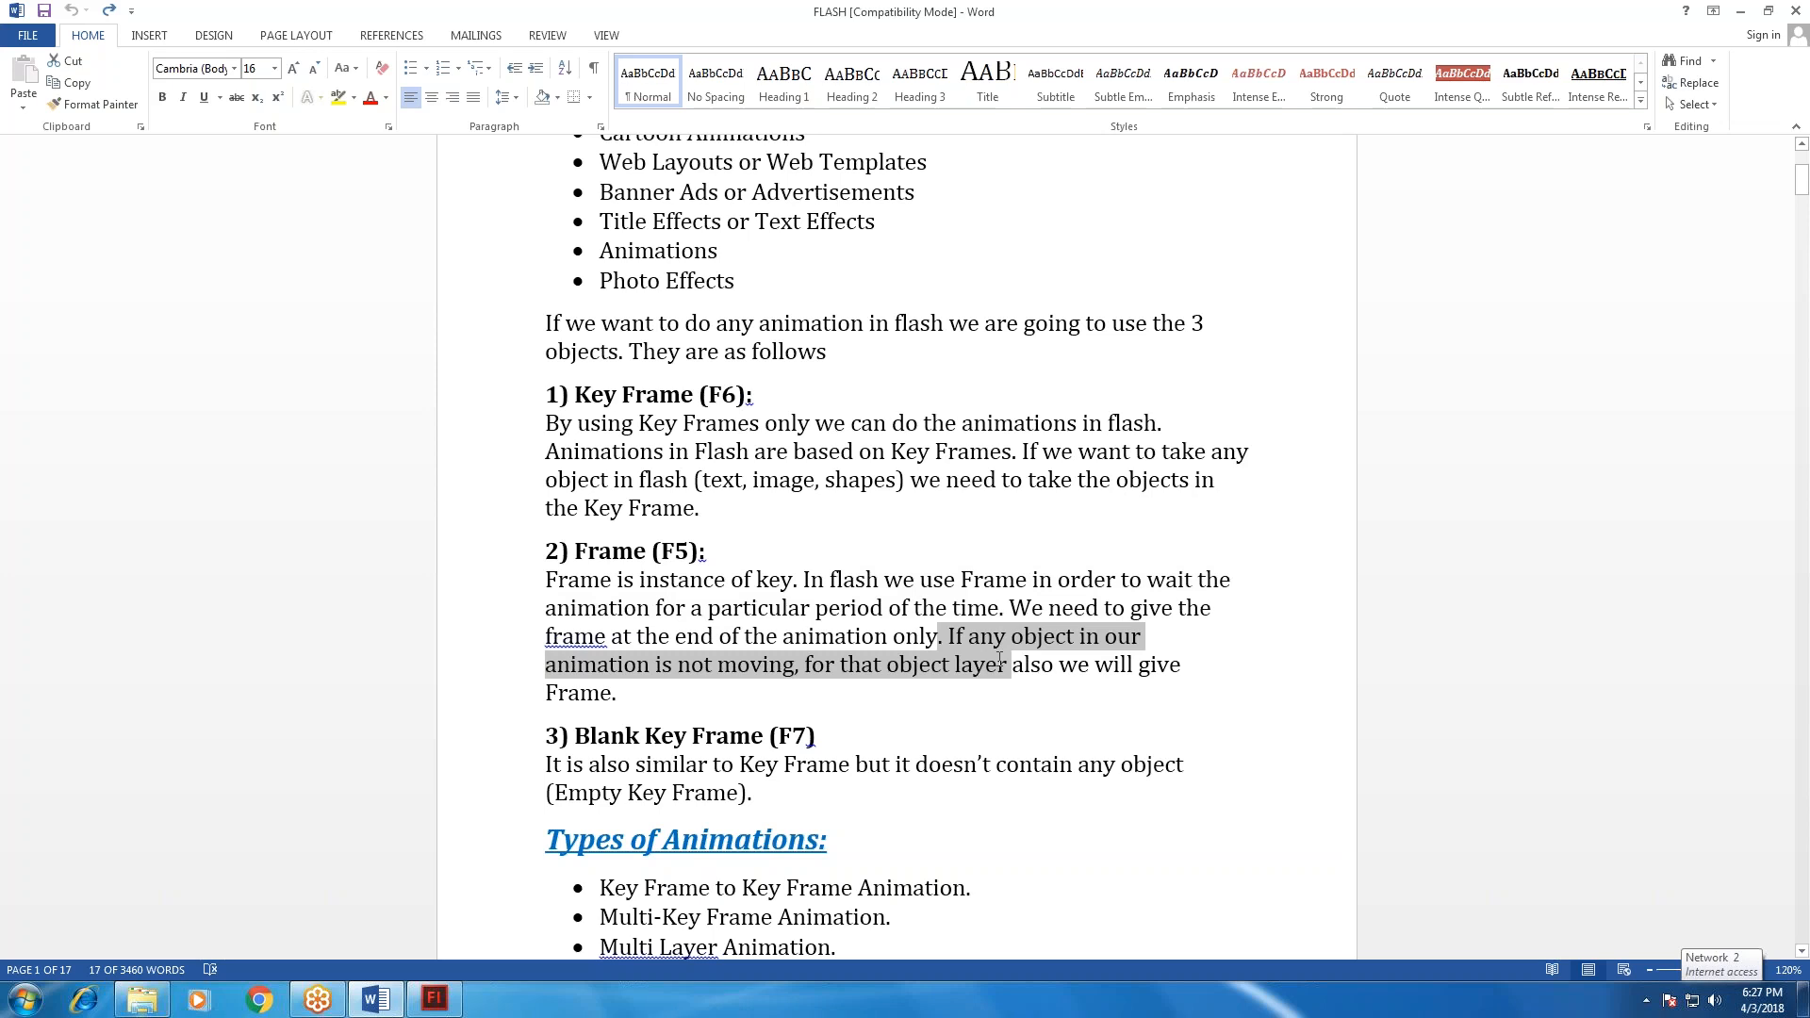
{"action": "left_click_drag", "start_coordinate": [804, 665], "coordinate": [1207, 696]}
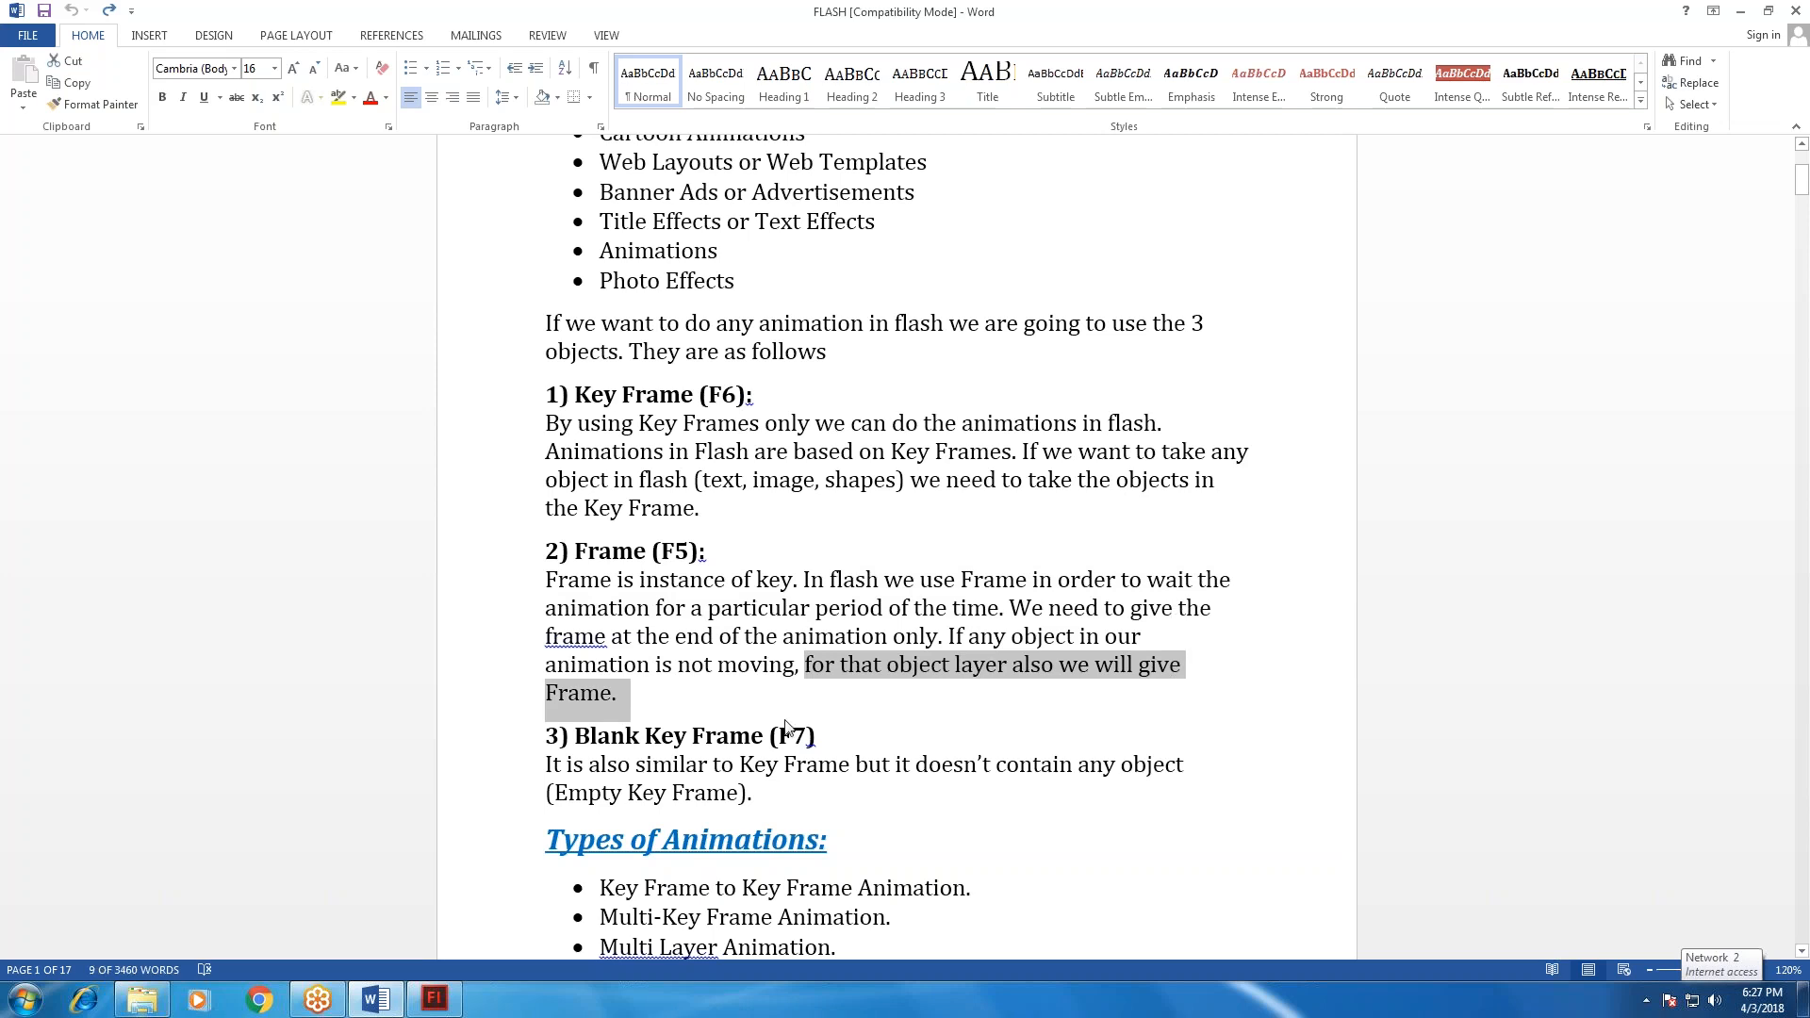
{"action": "key", "text": "alt+Tab"}
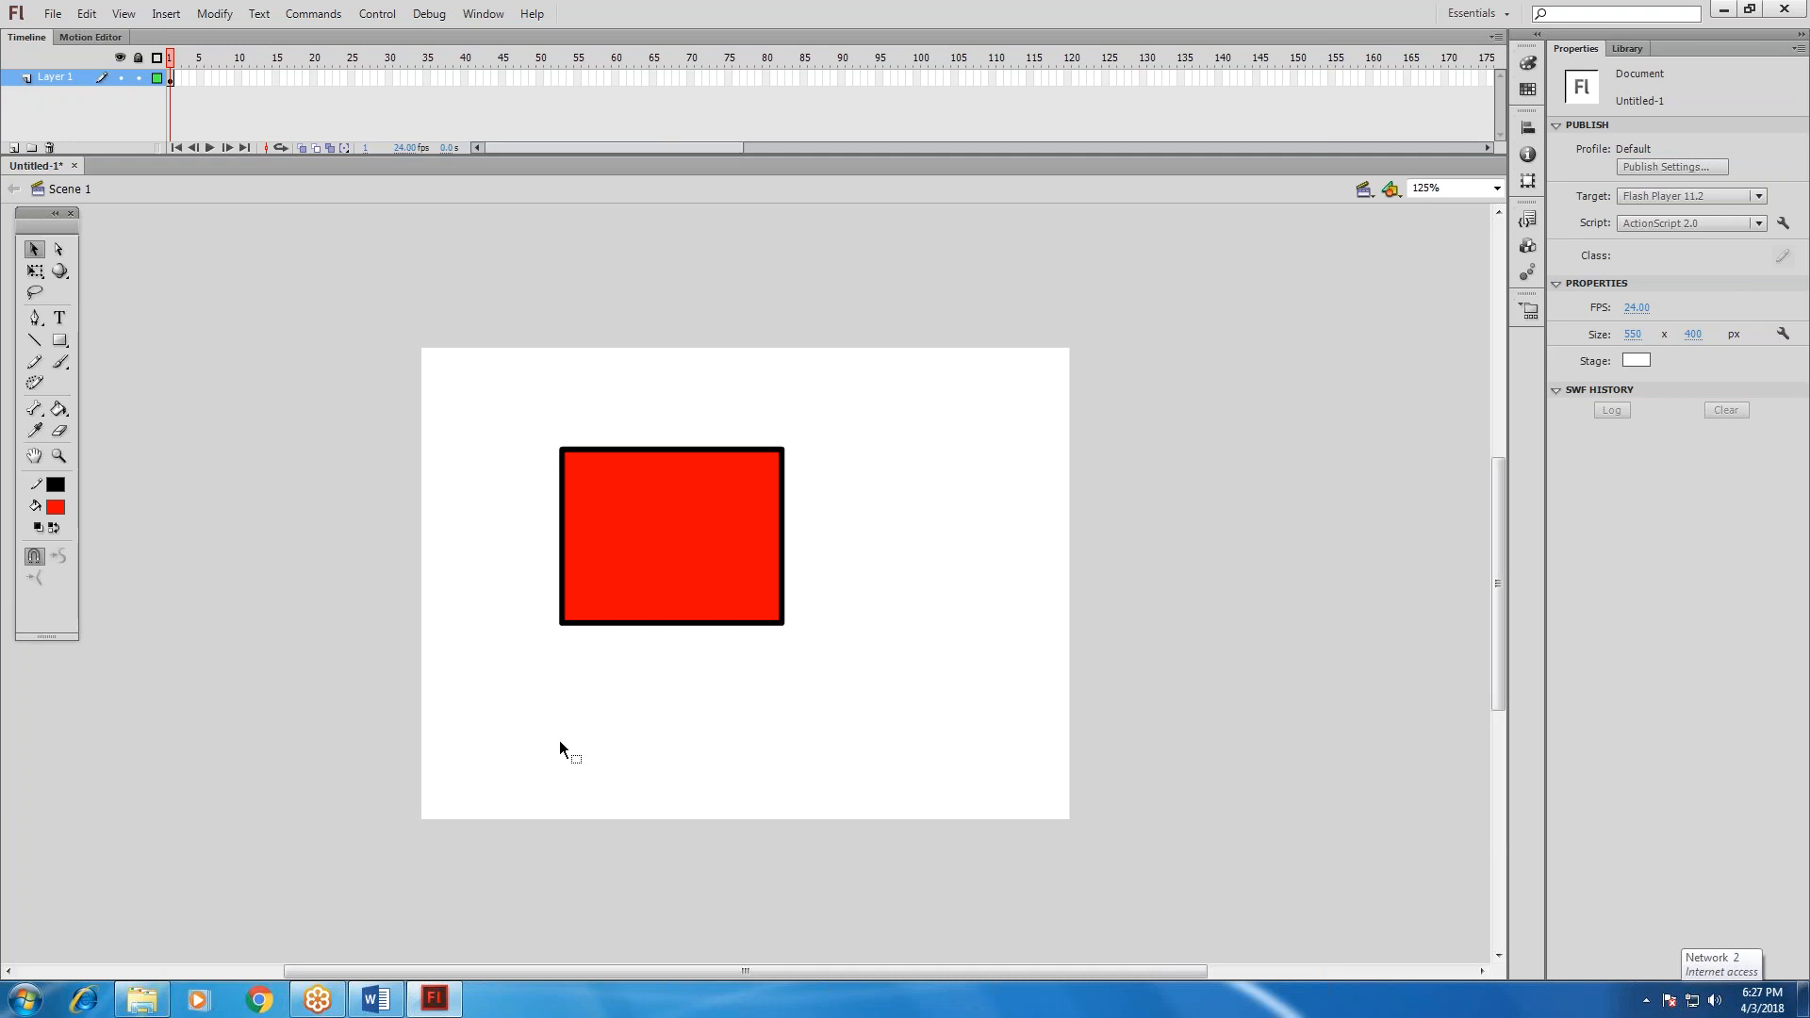
{"action": "key", "text": "alt+Tab"}
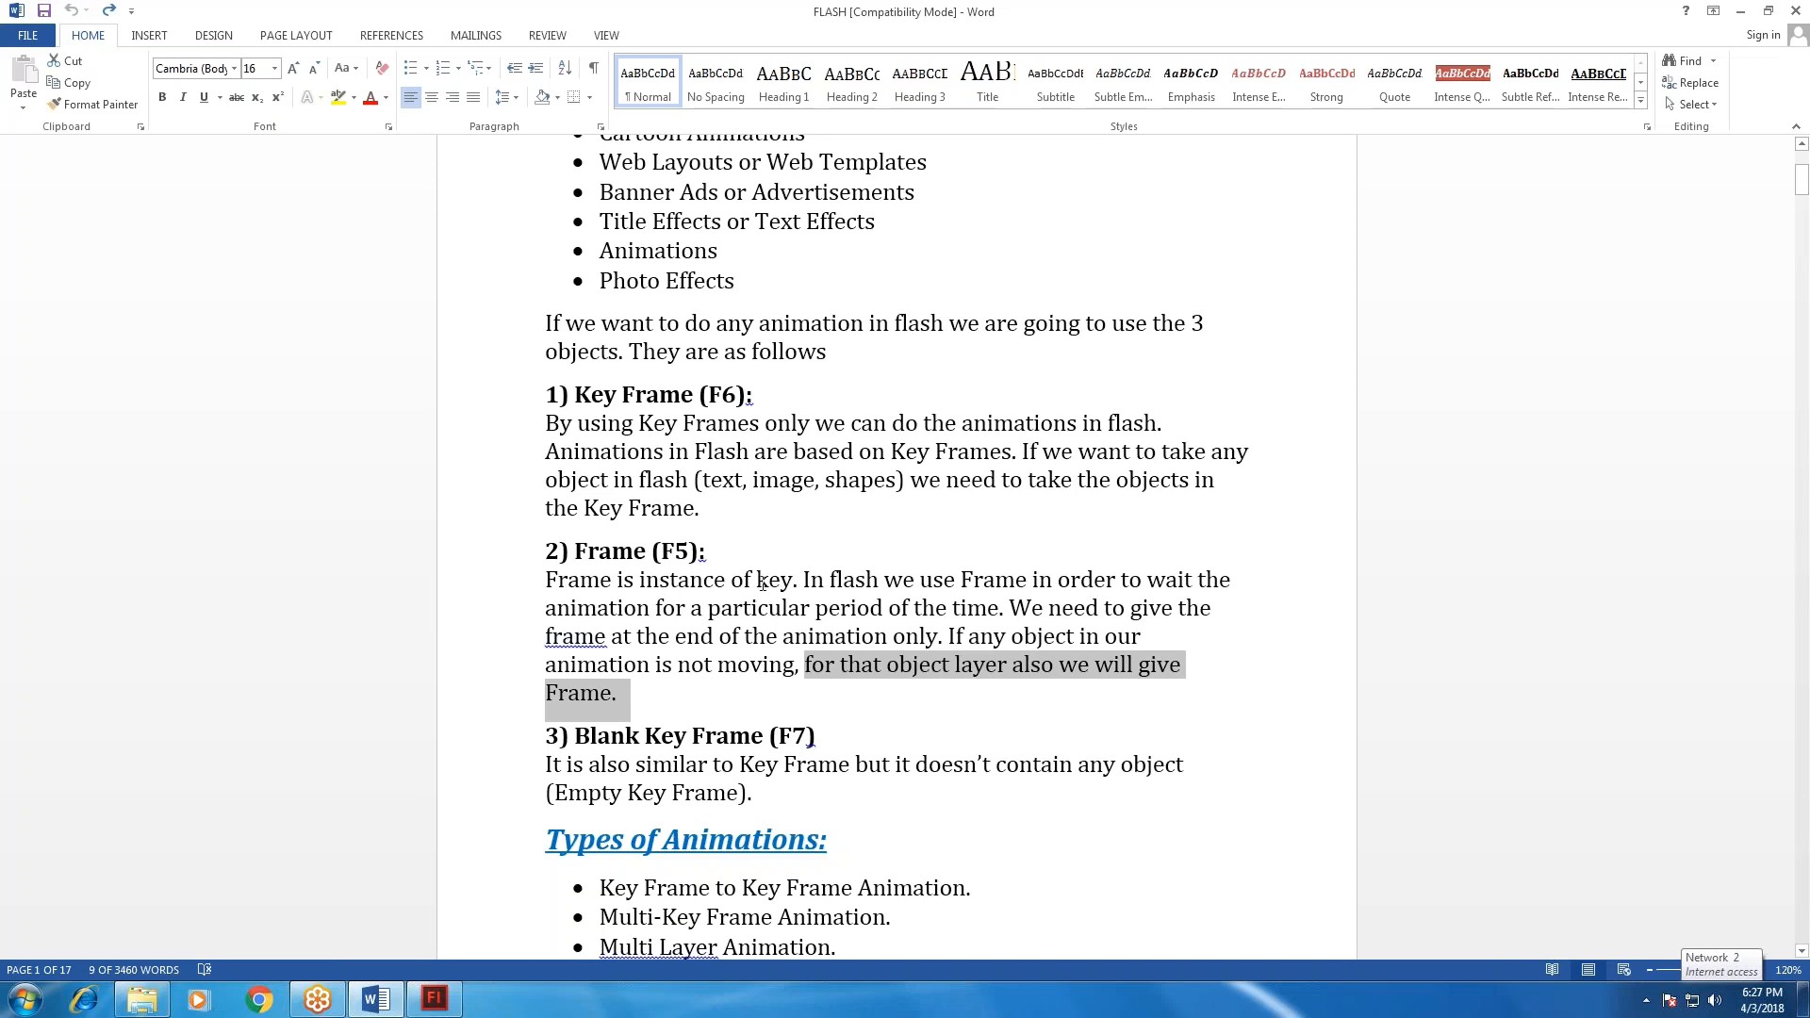
{"action": "left_click_drag", "start_coordinate": [807, 582], "coordinate": [1214, 609]}
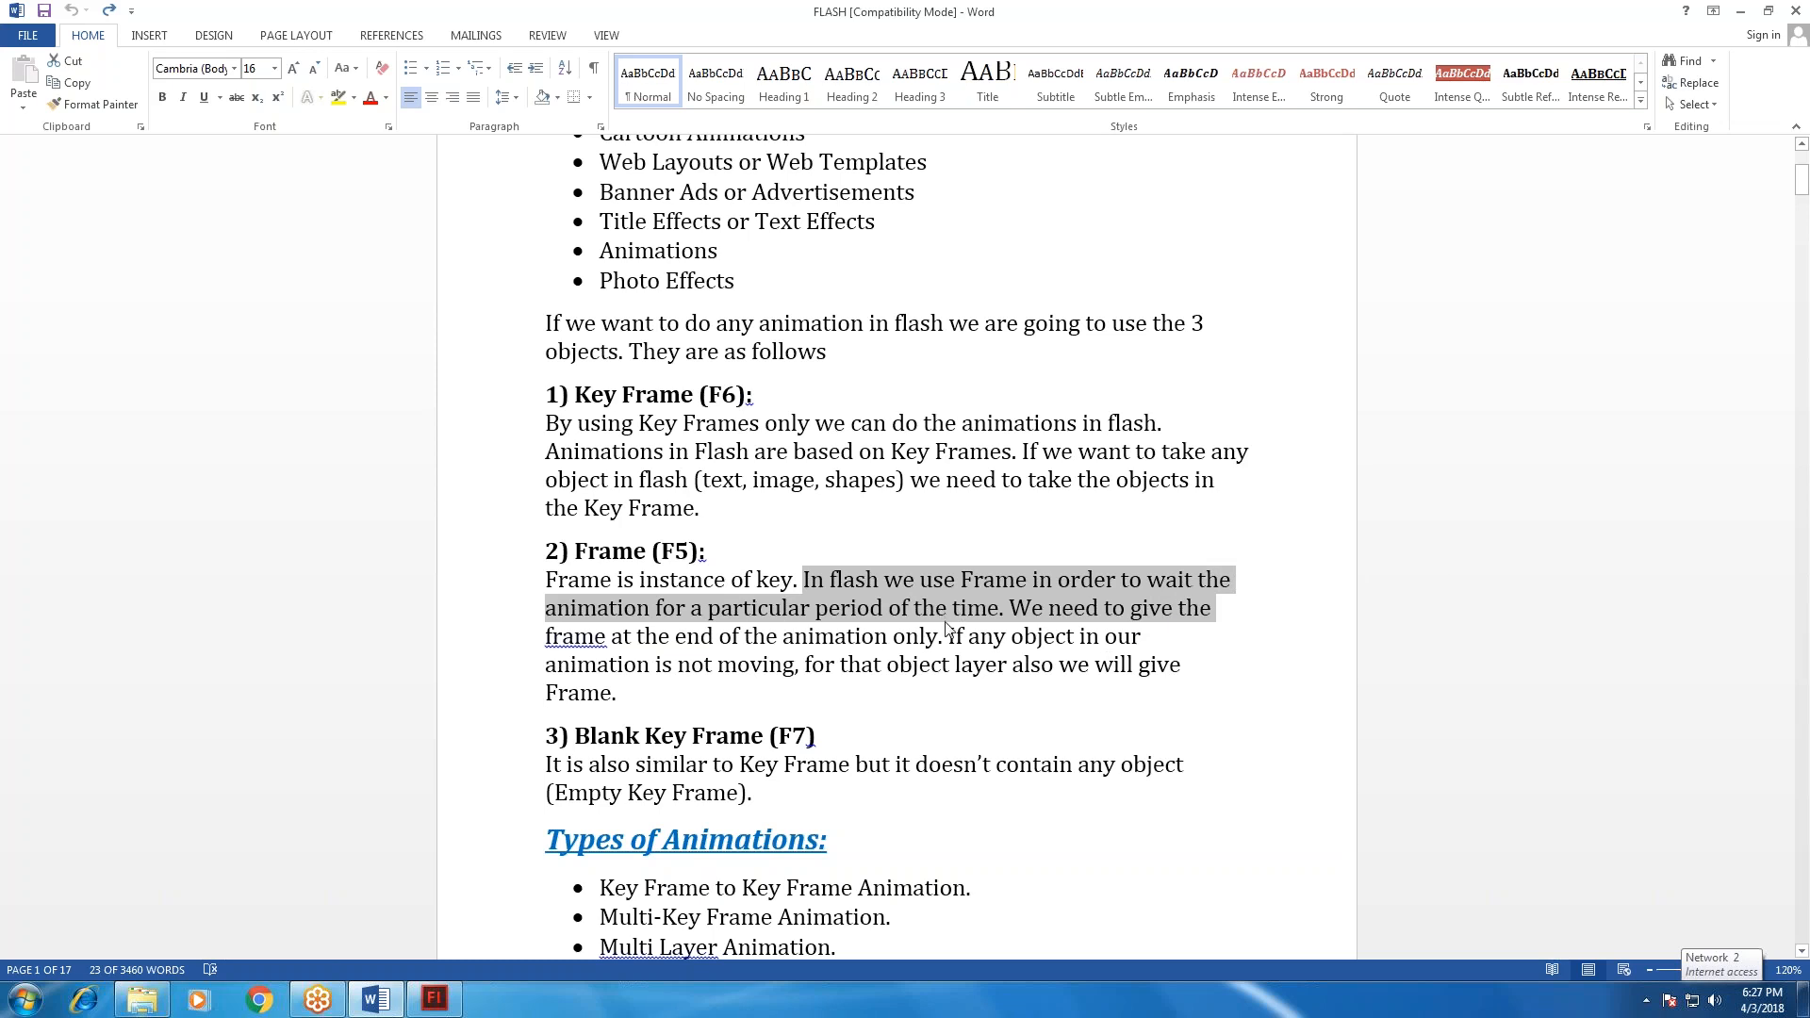
Switch to Flash, try moving the rectangle's fill away from its outline, and undo the move.
{"action": "key", "text": "alt+Tab"}
{"action": "mouse_move", "coordinate": [648, 527]}
{"action": "left_mouse_down"}
{"action": "mouse_move", "coordinate": [523, 482]}
{"action": "mouse_move", "coordinate": [931, 508]}
{"action": "left_mouse_up"}
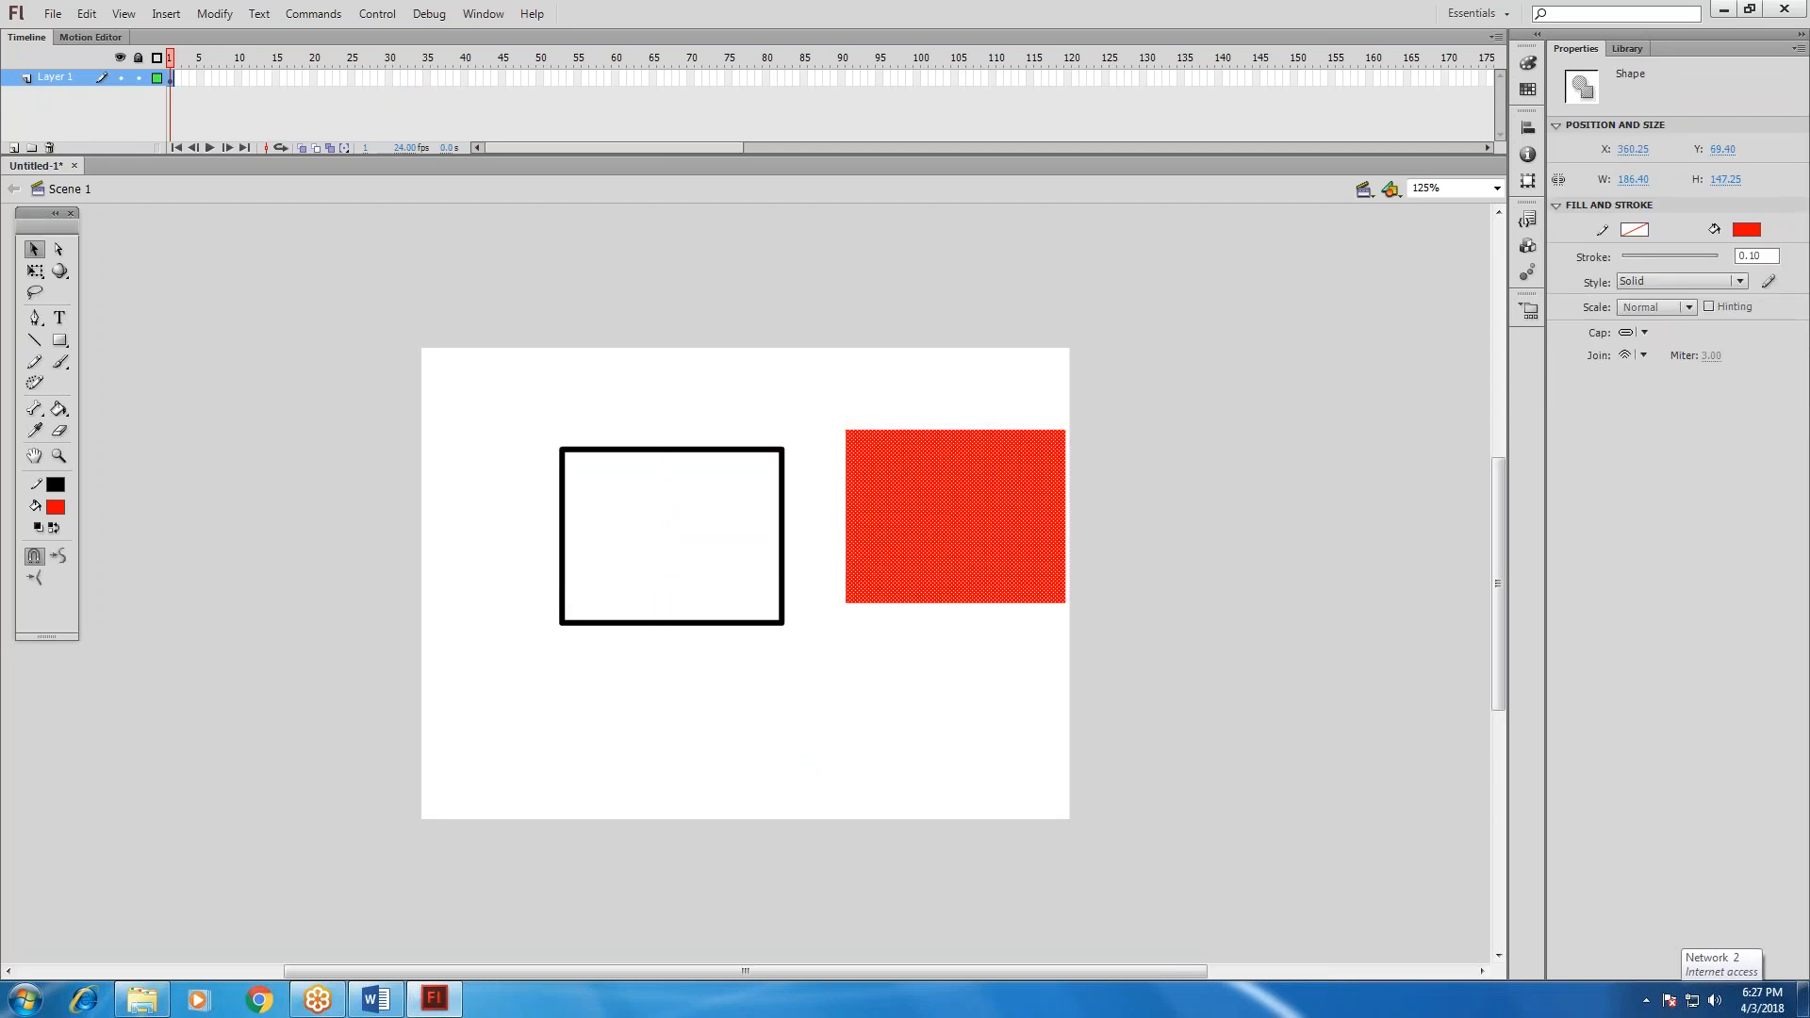
{"action": "key", "text": "ctrl+z"}
{"action": "key", "text": "ctrl+z"}
{"action": "left_click", "coordinate": [979, 654]}
Select the rectangle's fill and outline together and move it around the stage, ending near the stage's upper-left corner at about X 29, Y 11.
{"action": "left_click_drag", "start_coordinate": [497, 408], "coordinate": [852, 679]}
{"action": "left_click_drag", "start_coordinate": [667, 500], "coordinate": [539, 412]}
{"action": "left_click_drag", "start_coordinate": [835, 462], "coordinate": [933, 447]}
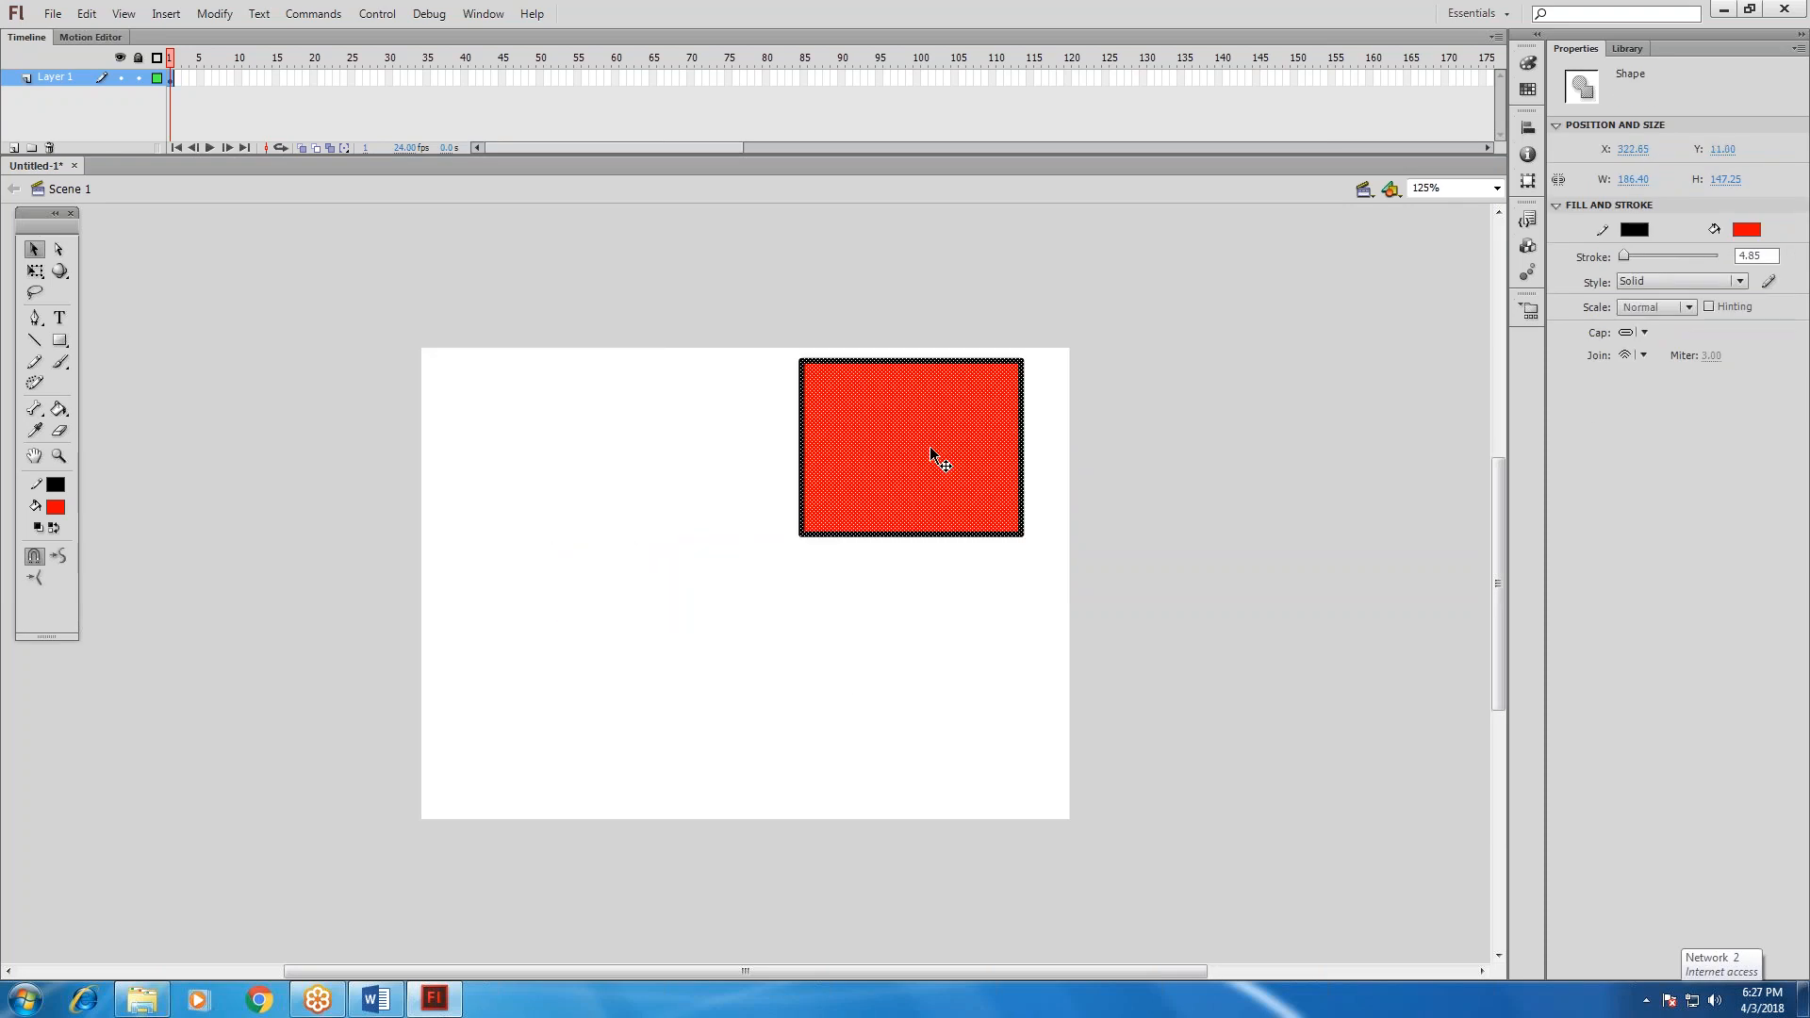
{"action": "left_click_drag", "start_coordinate": [919, 454], "coordinate": [574, 462]}
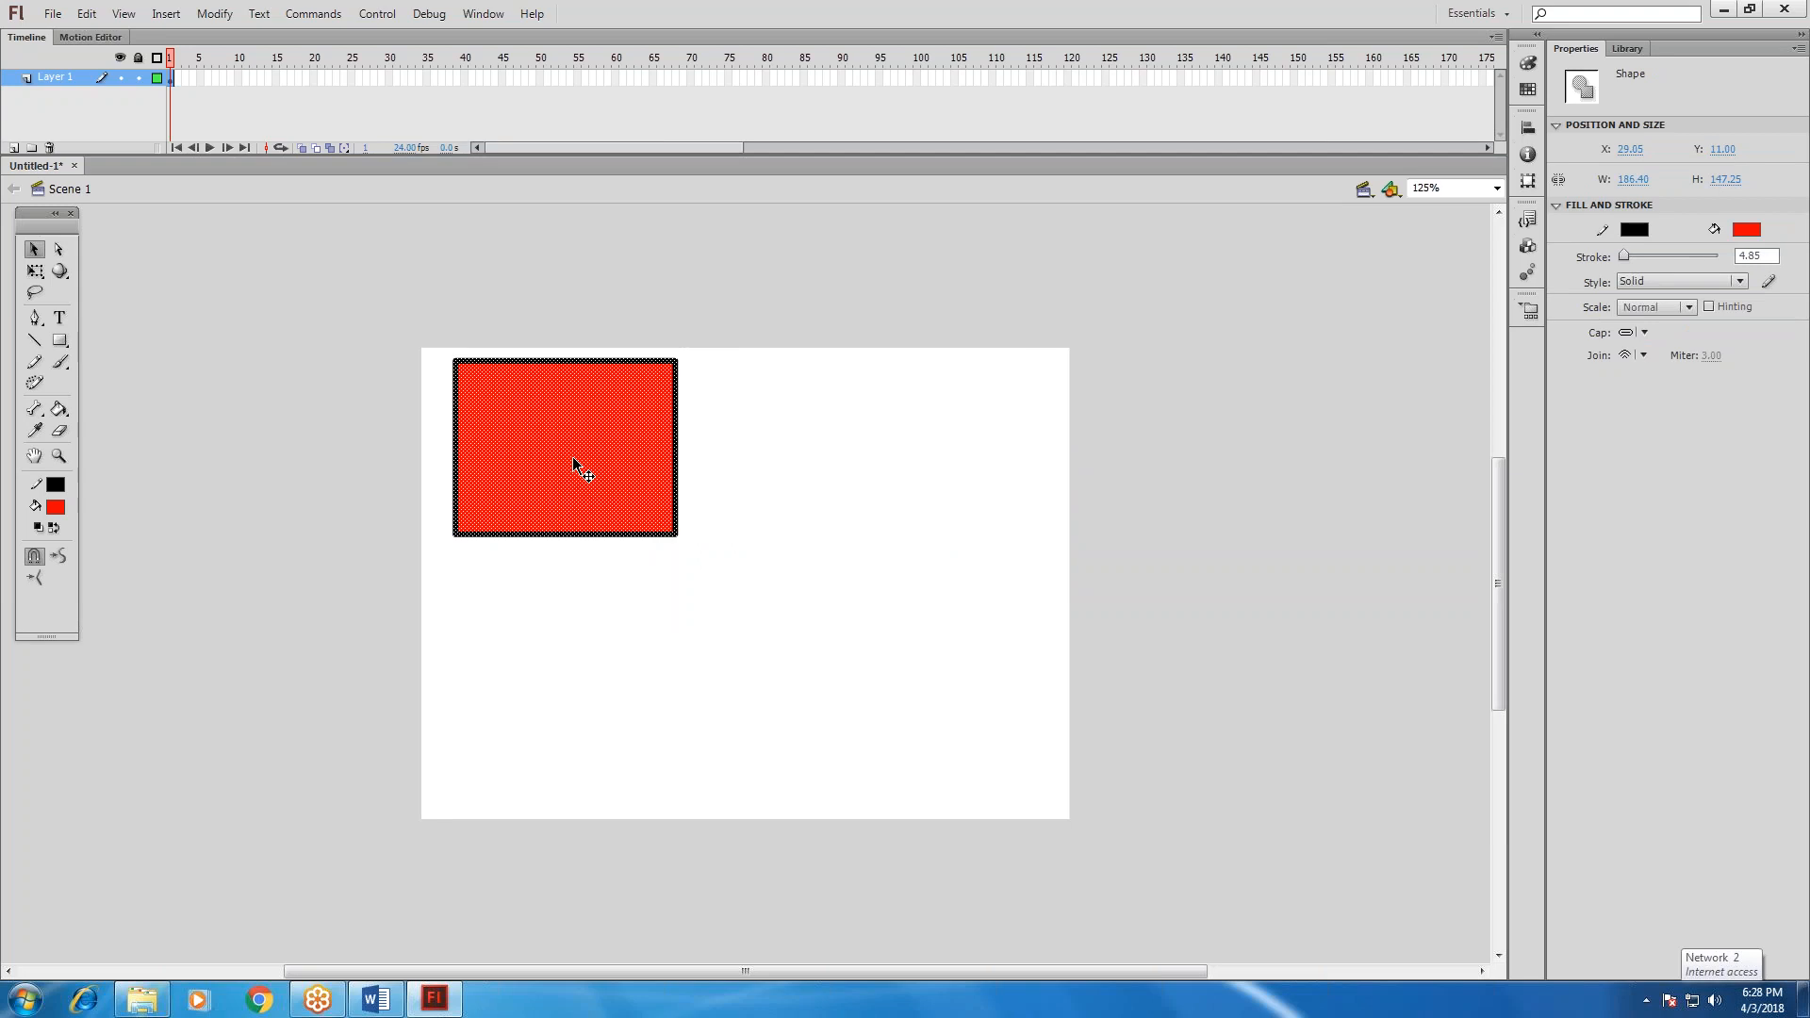
Switch to the Word notes and review from the Uses of Flash list through the Types of Animations list.
{"action": "key", "text": "alt+Tab"}
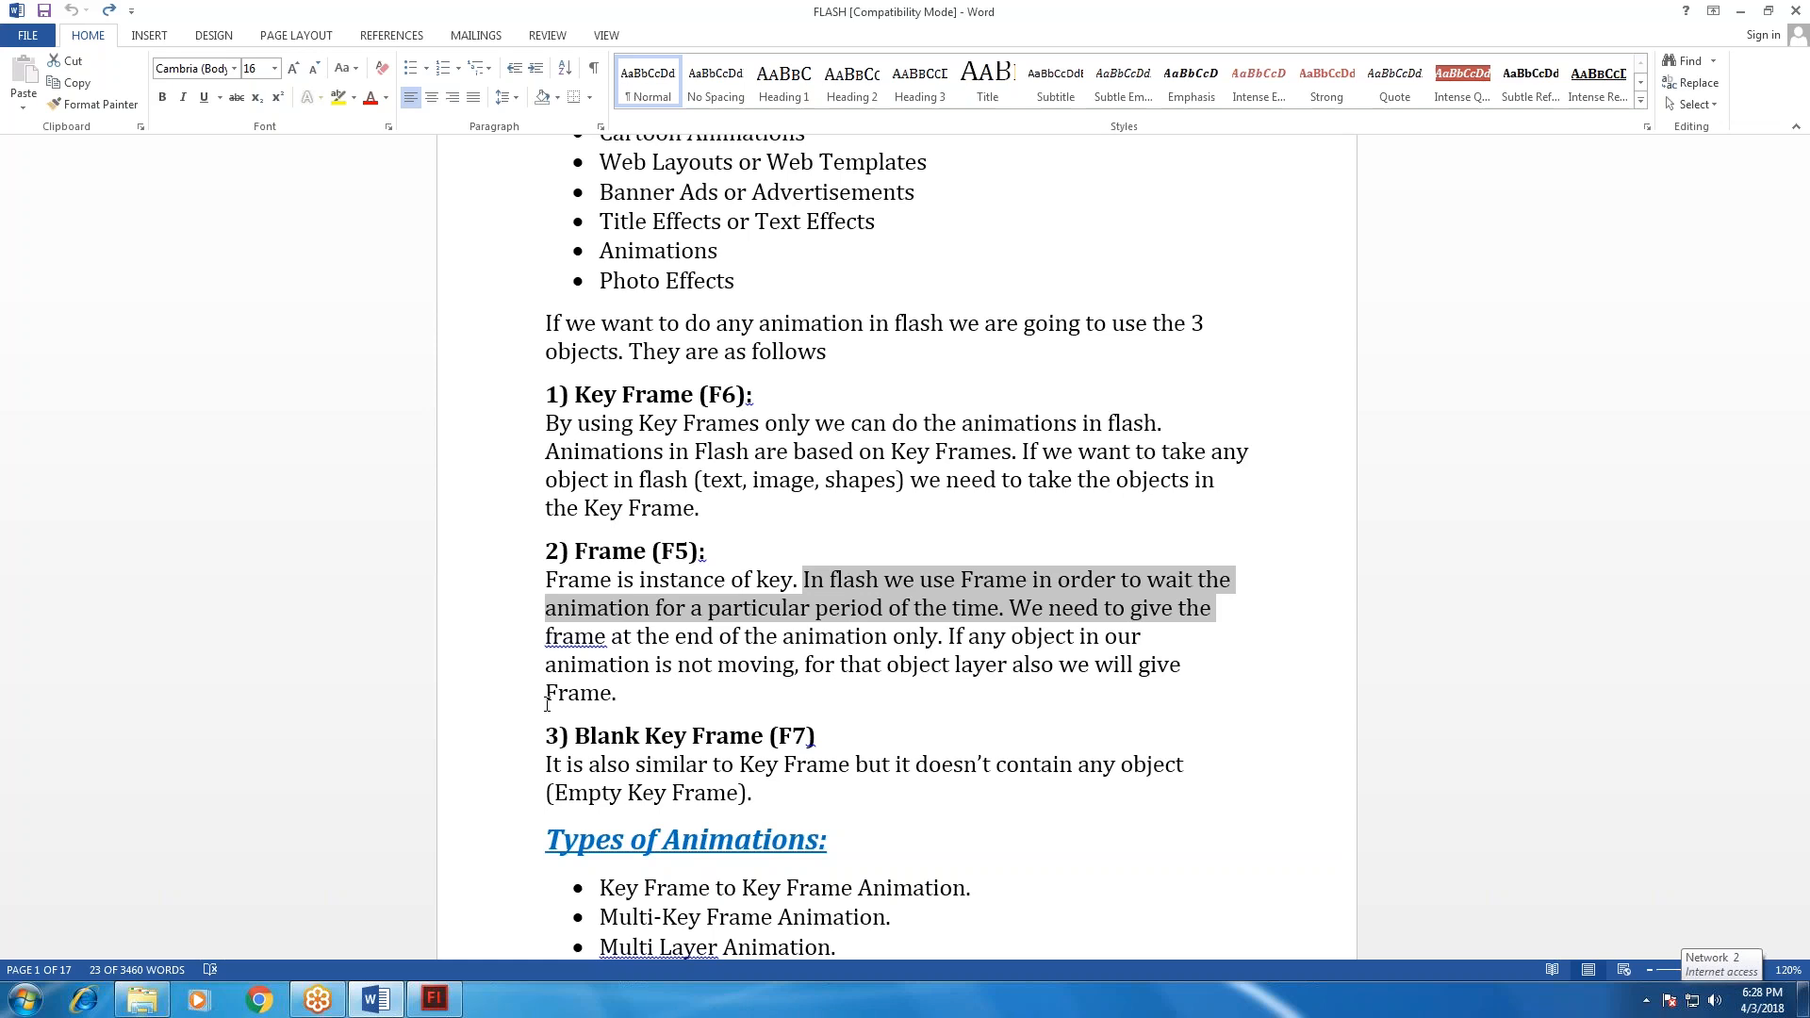
{"action": "scroll", "coordinate": [520, 722], "scroll_direction": "up", "scroll_amount": 3}
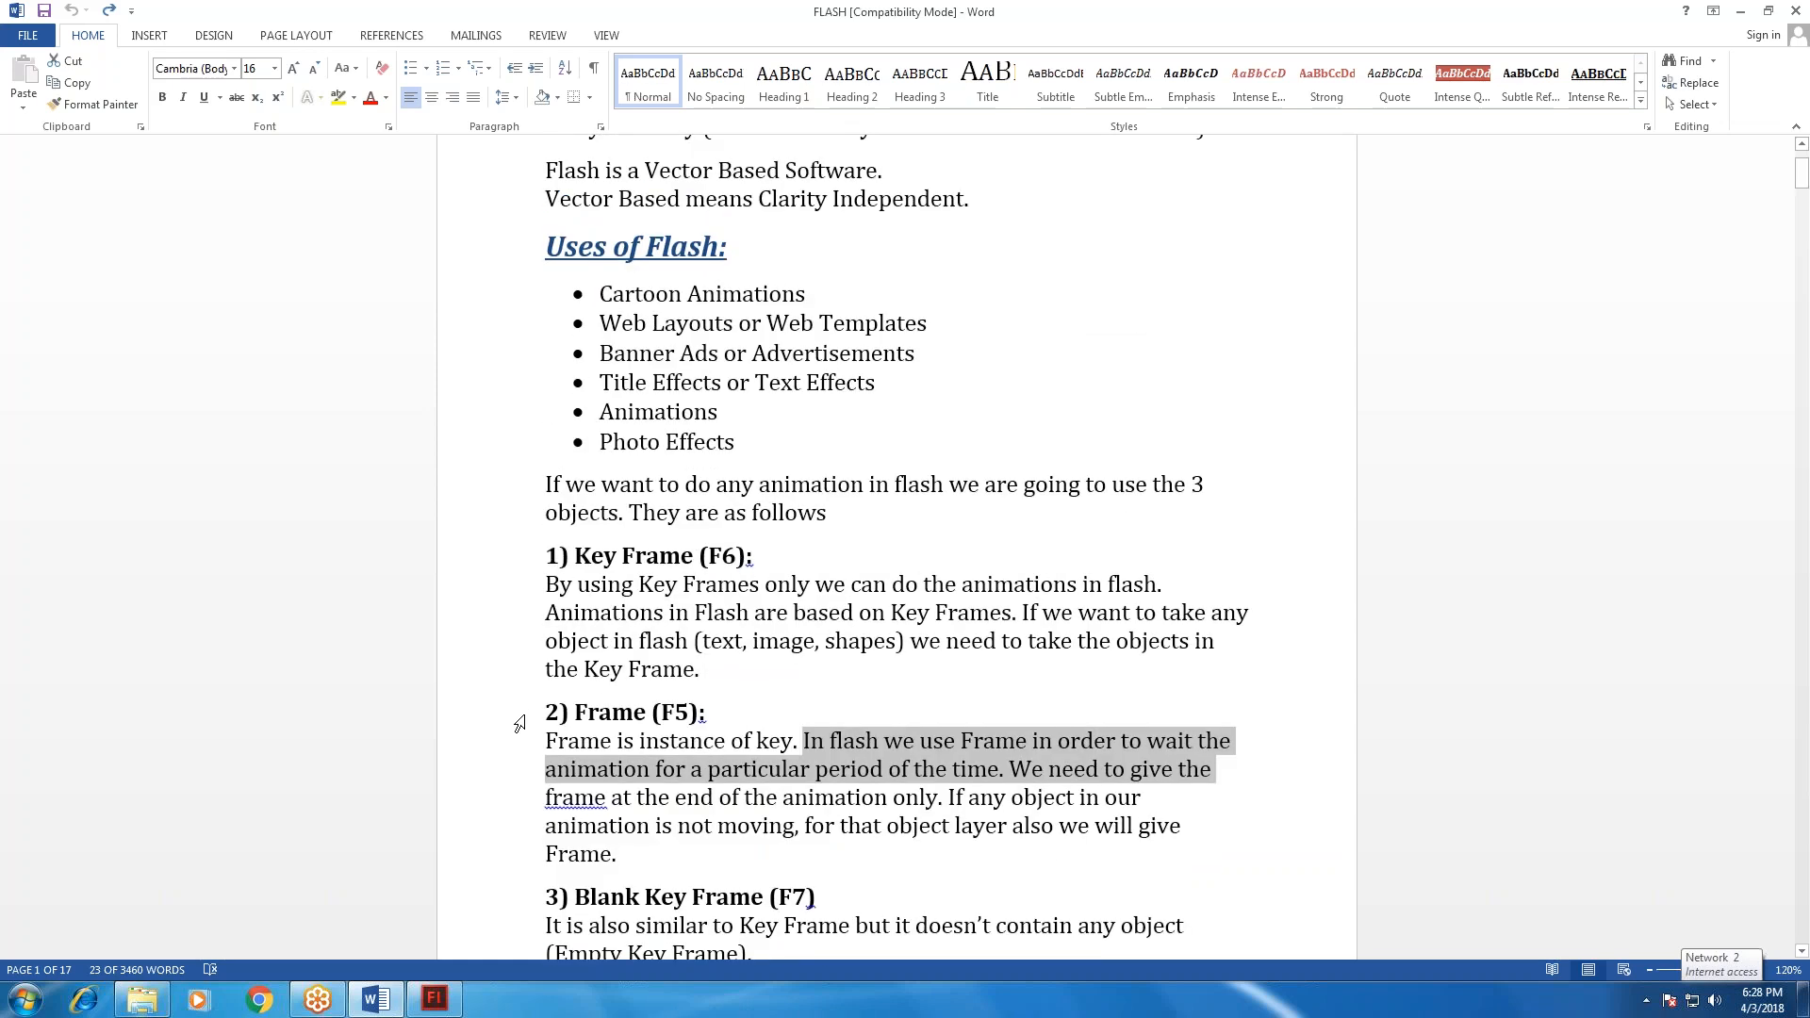
{"action": "key", "text": "alt+Tab"}
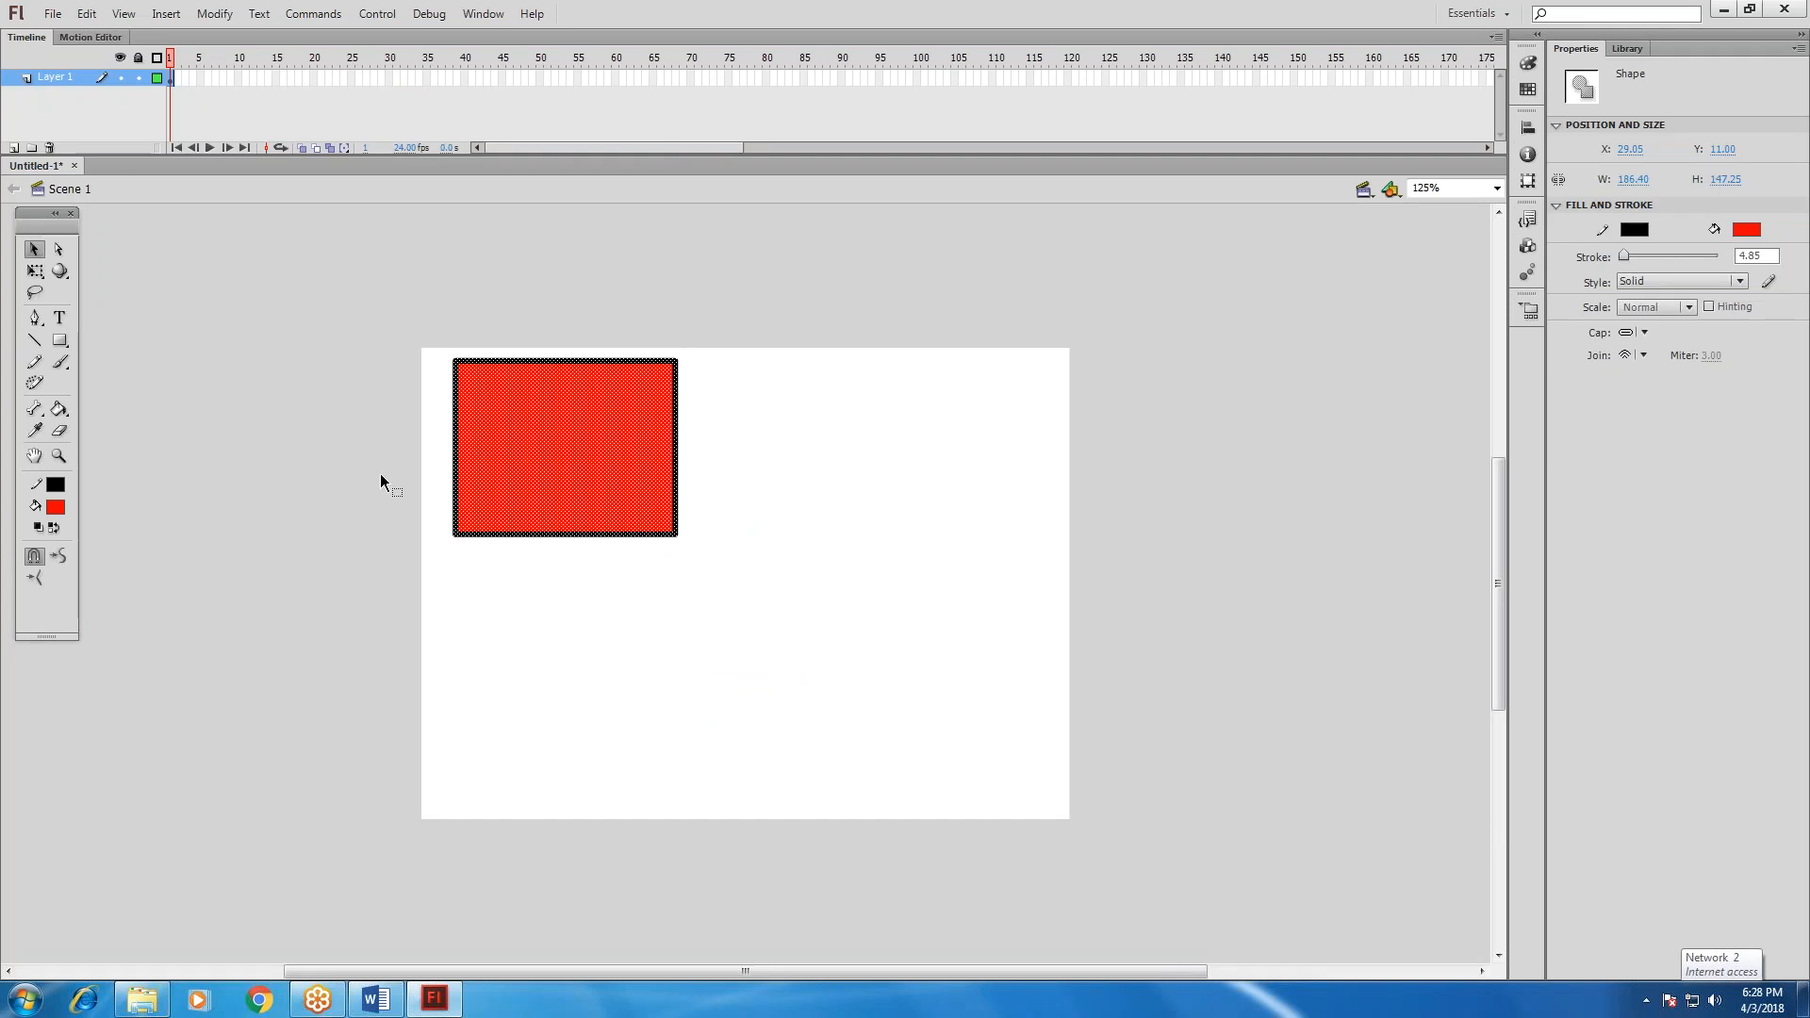
{"action": "key", "text": "alt+Tab"}
{"action": "scroll", "coordinate": [471, 790], "scroll_direction": "down", "scroll_amount": 3}
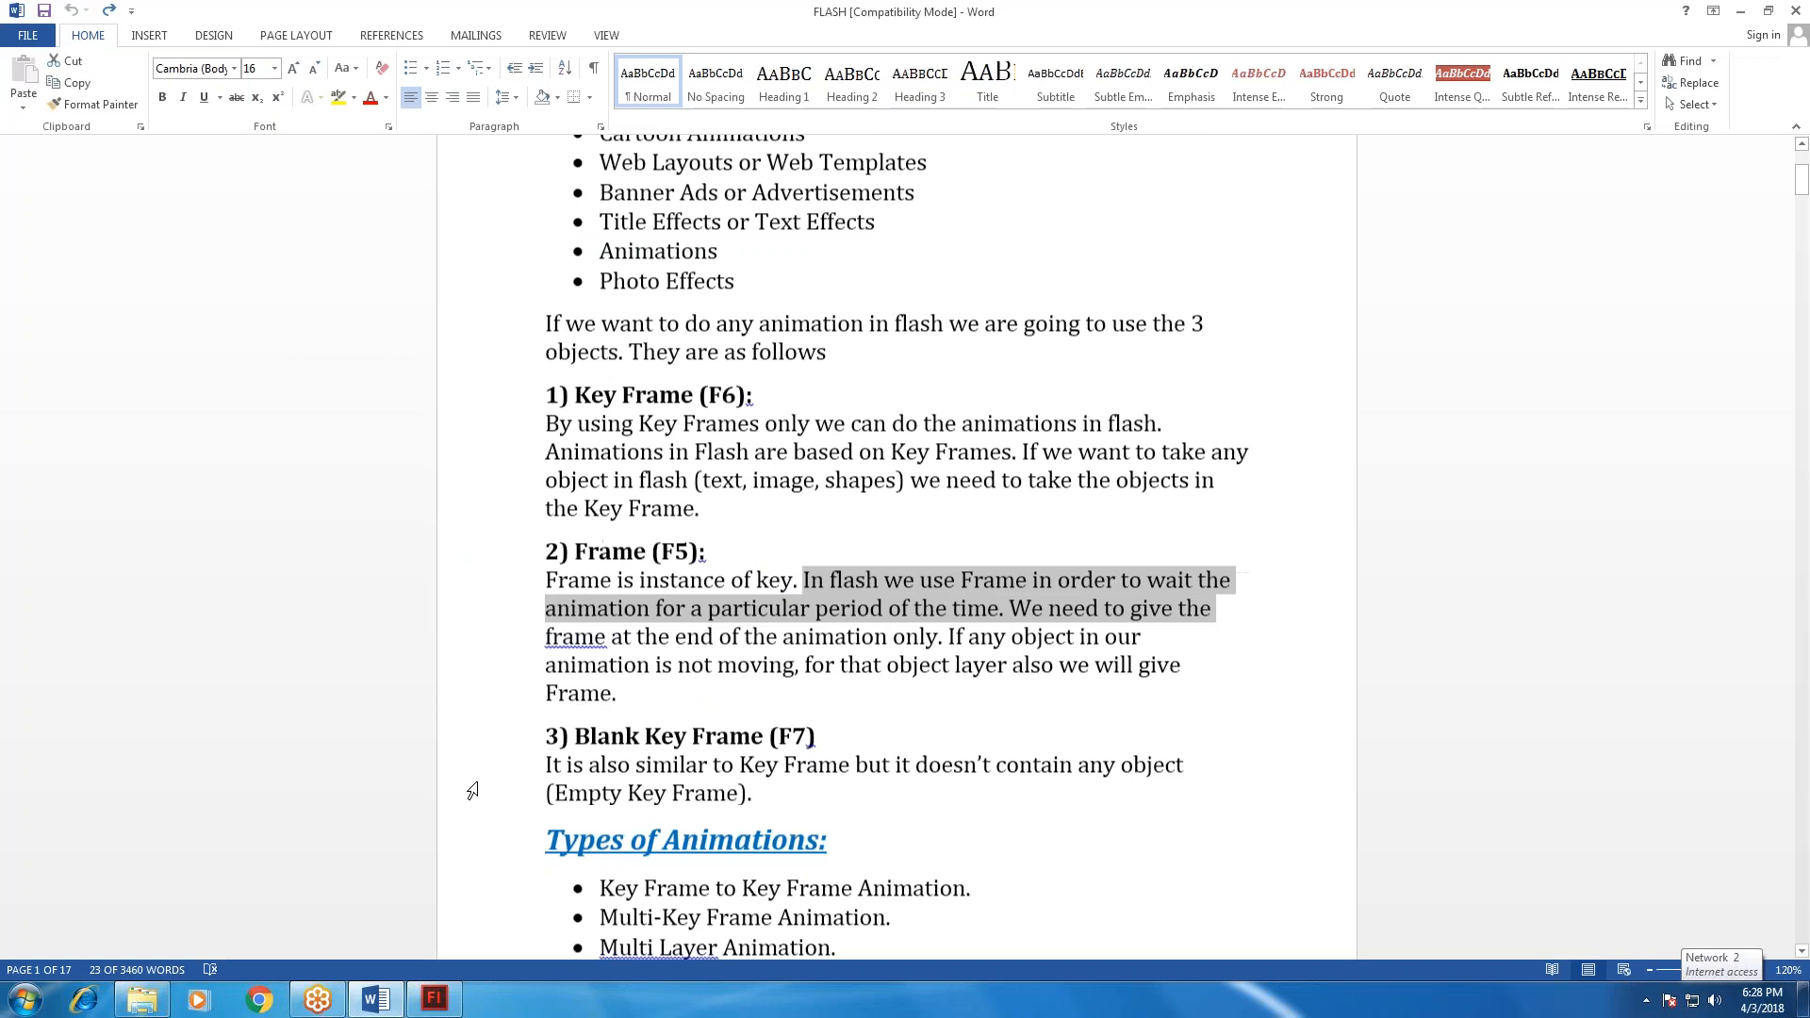
{"action": "scroll", "coordinate": [471, 790], "scroll_direction": "down", "scroll_amount": 3}
{"action": "scroll", "coordinate": [472, 790], "scroll_direction": "down", "scroll_amount": 7}
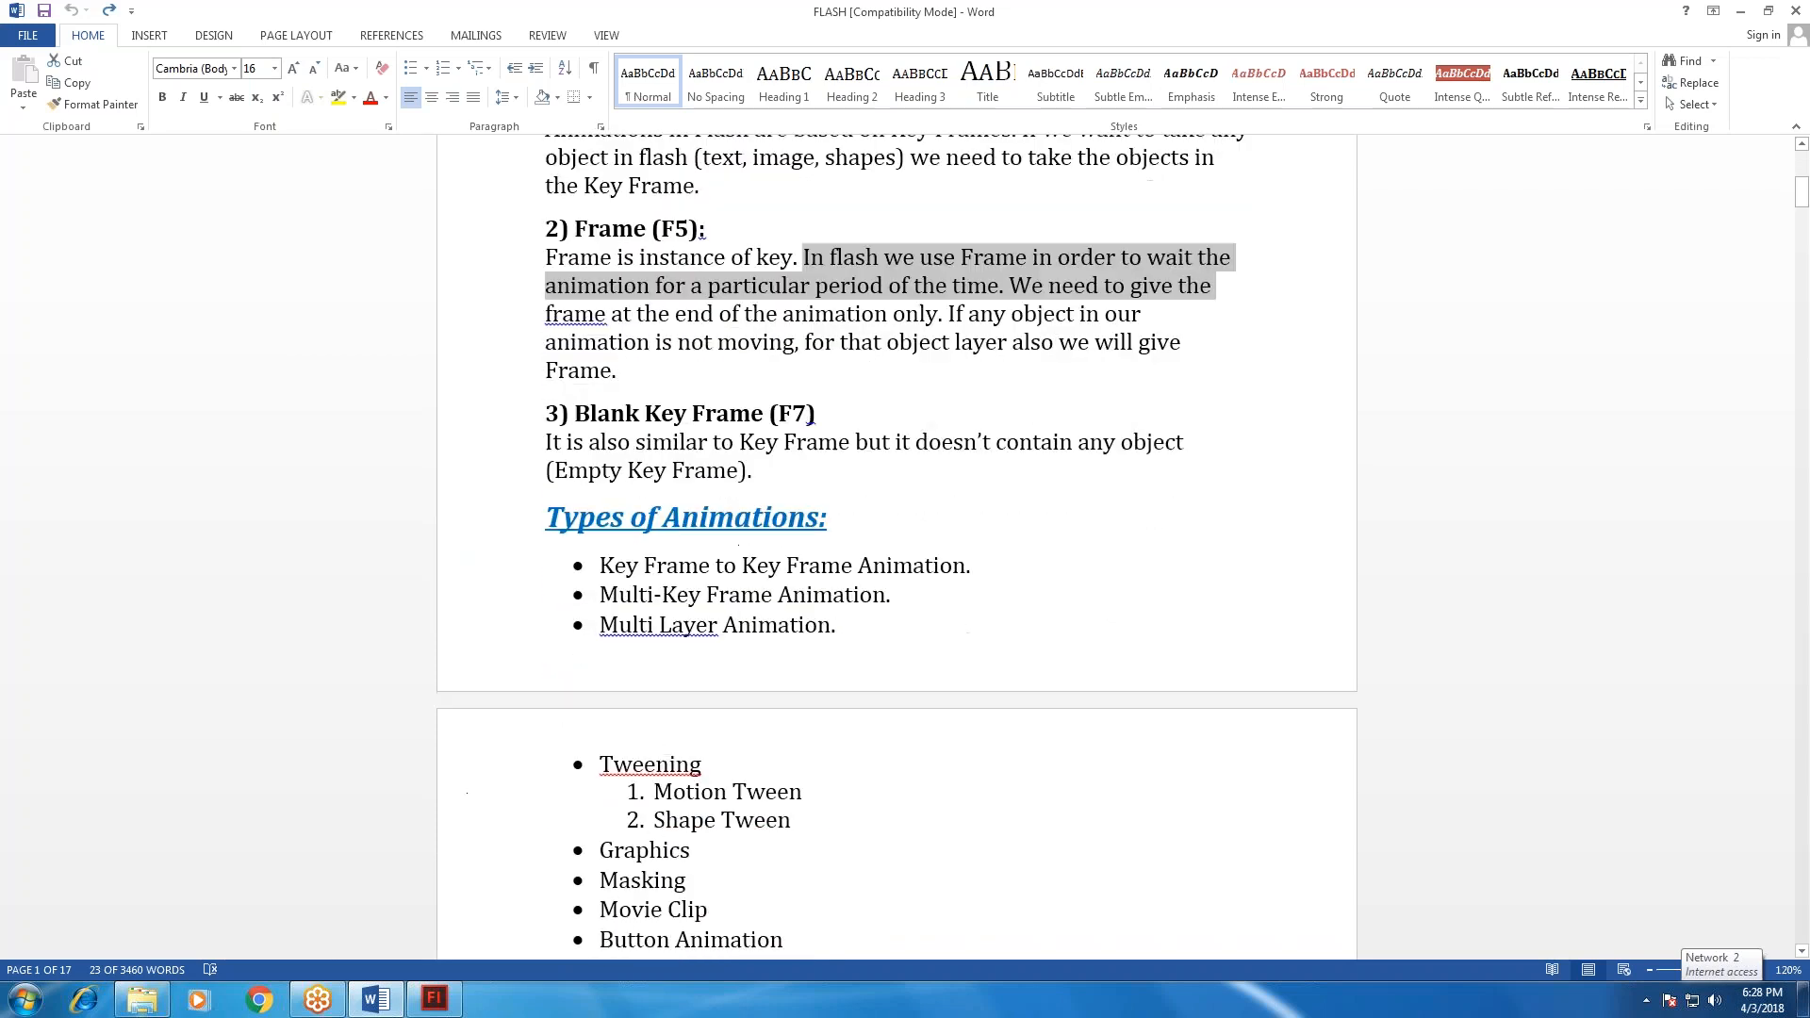
{"action": "scroll", "coordinate": [665, 754], "scroll_direction": "up", "scroll_amount": 14}
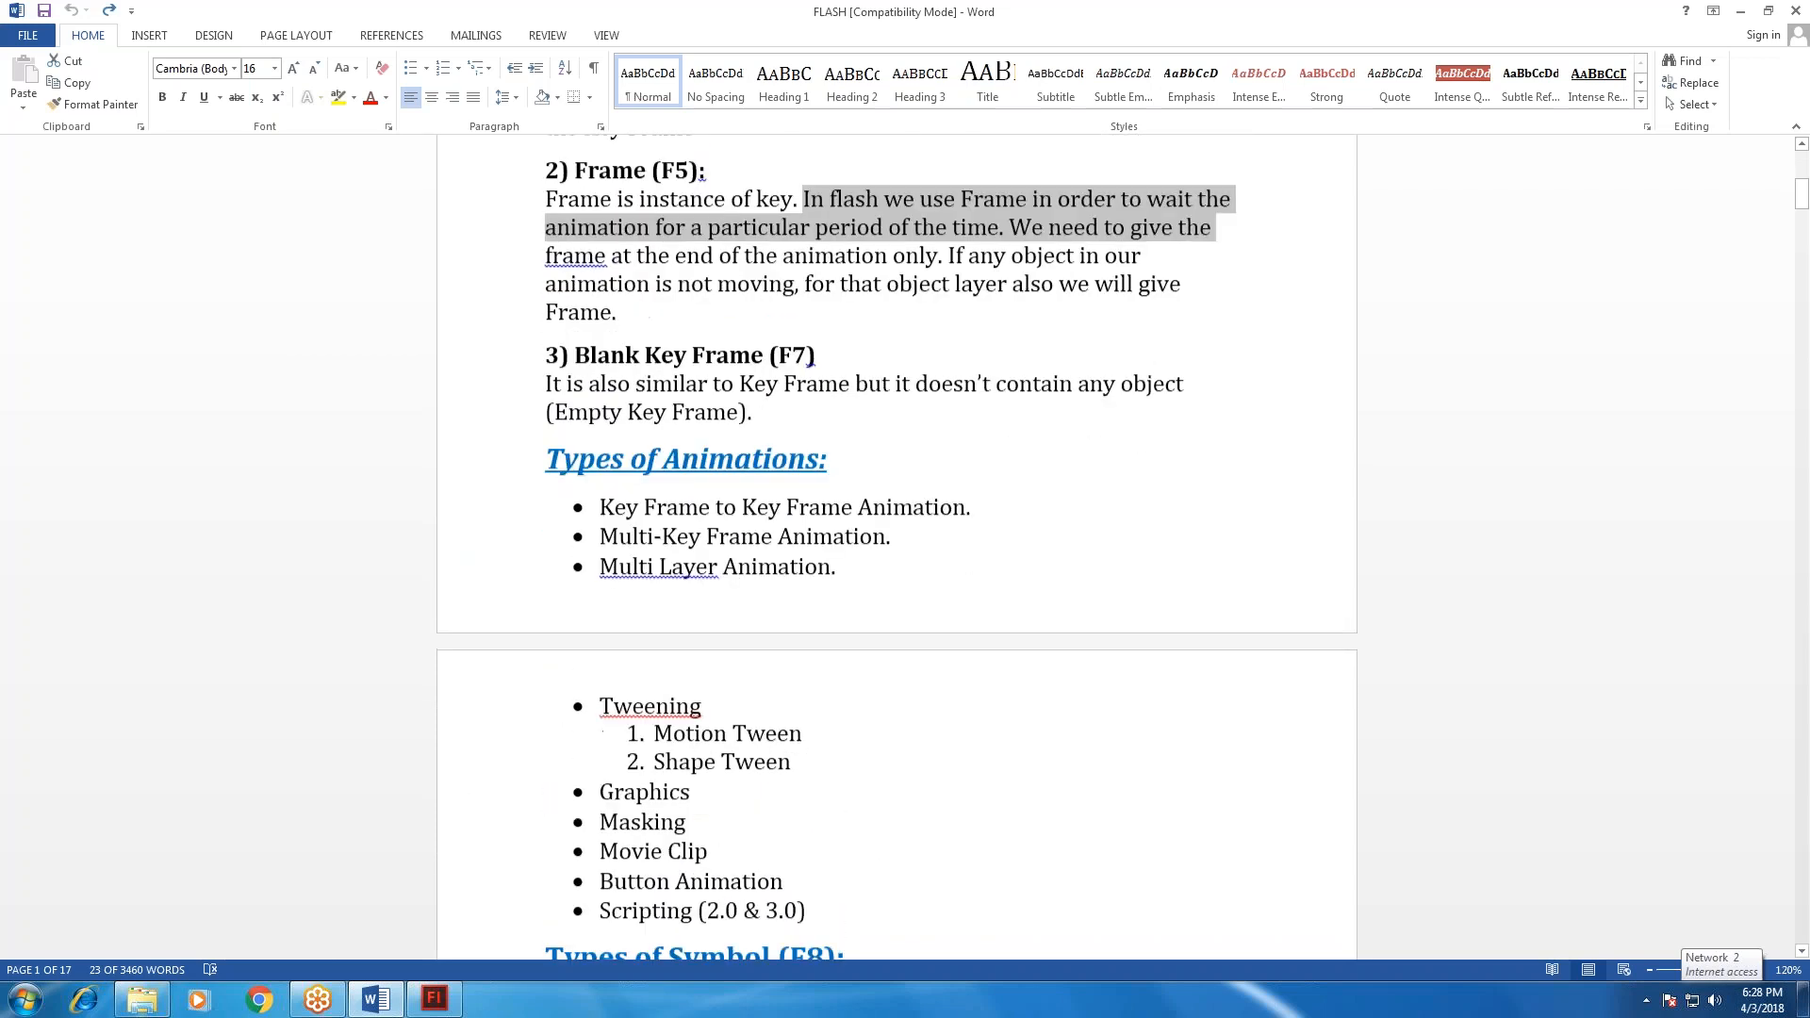
Switch to Flash and delete the whole rectangle, including its outline, from the stage.
{"action": "key", "text": "alt+Tab"}
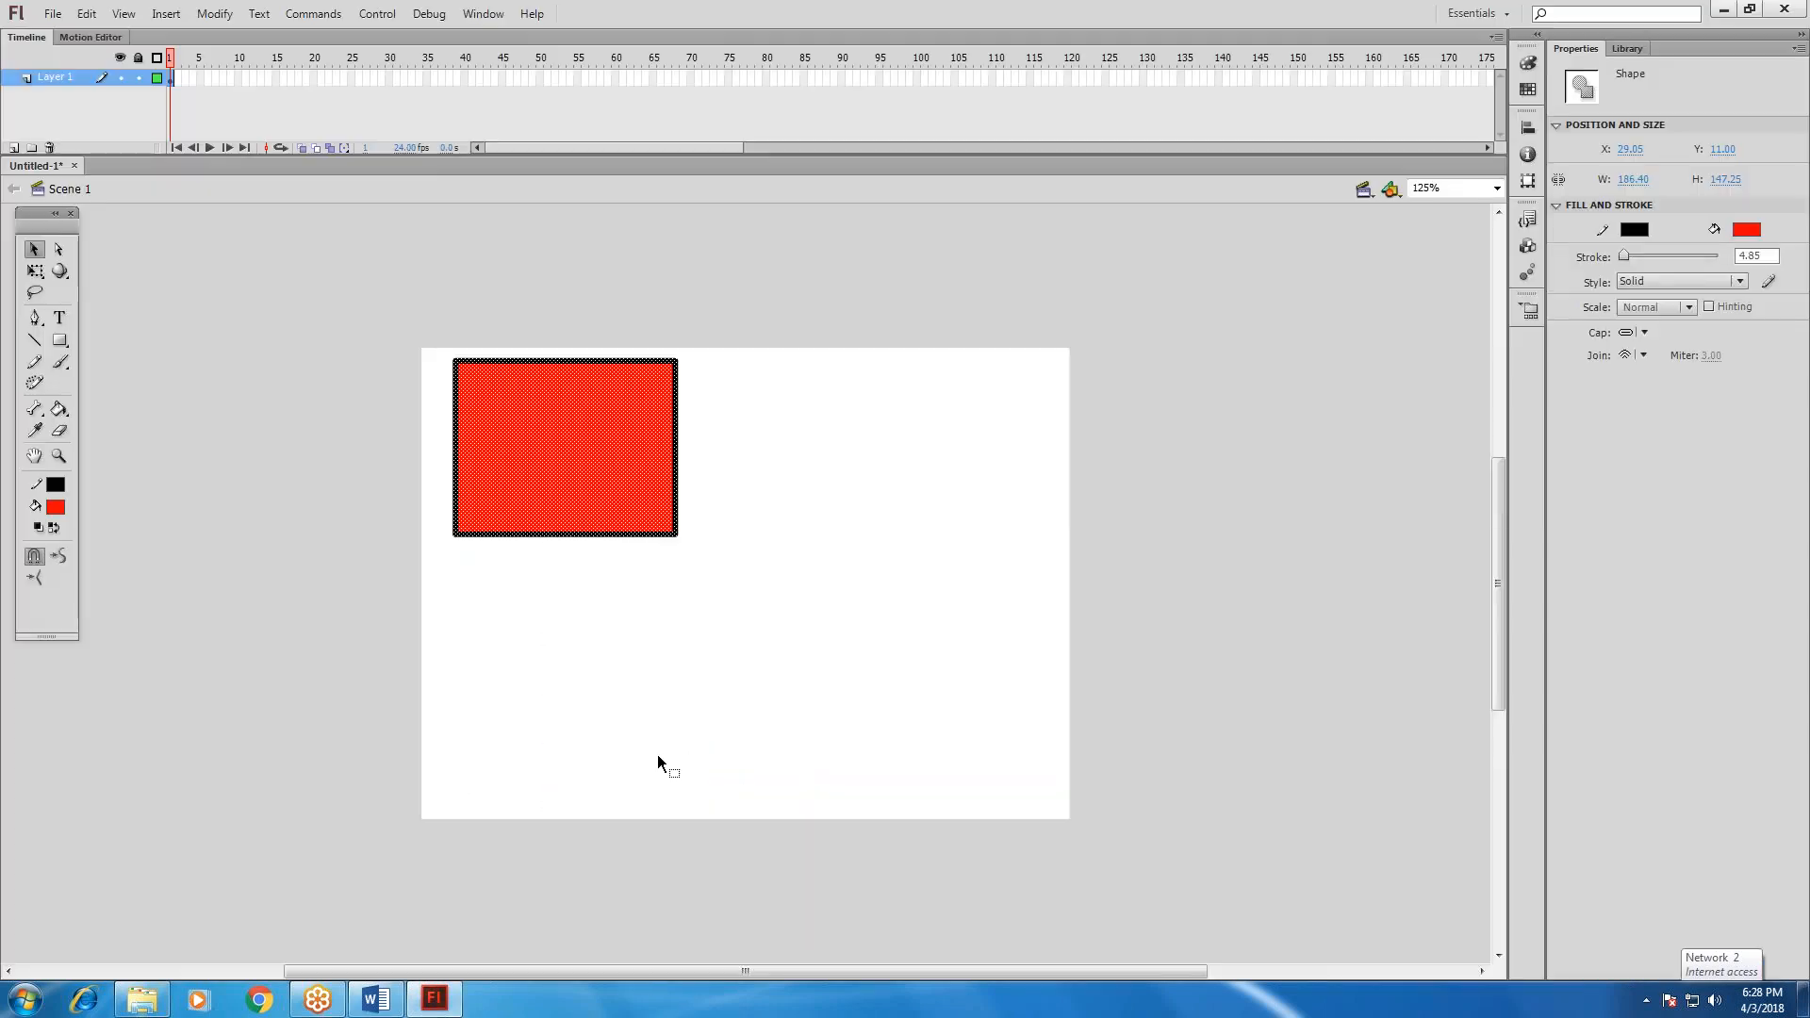
{"action": "left_click", "coordinate": [653, 754]}
{"action": "left_click_drag", "start_coordinate": [381, 348], "coordinate": [762, 580]}
{"action": "key", "text": "Delete"}
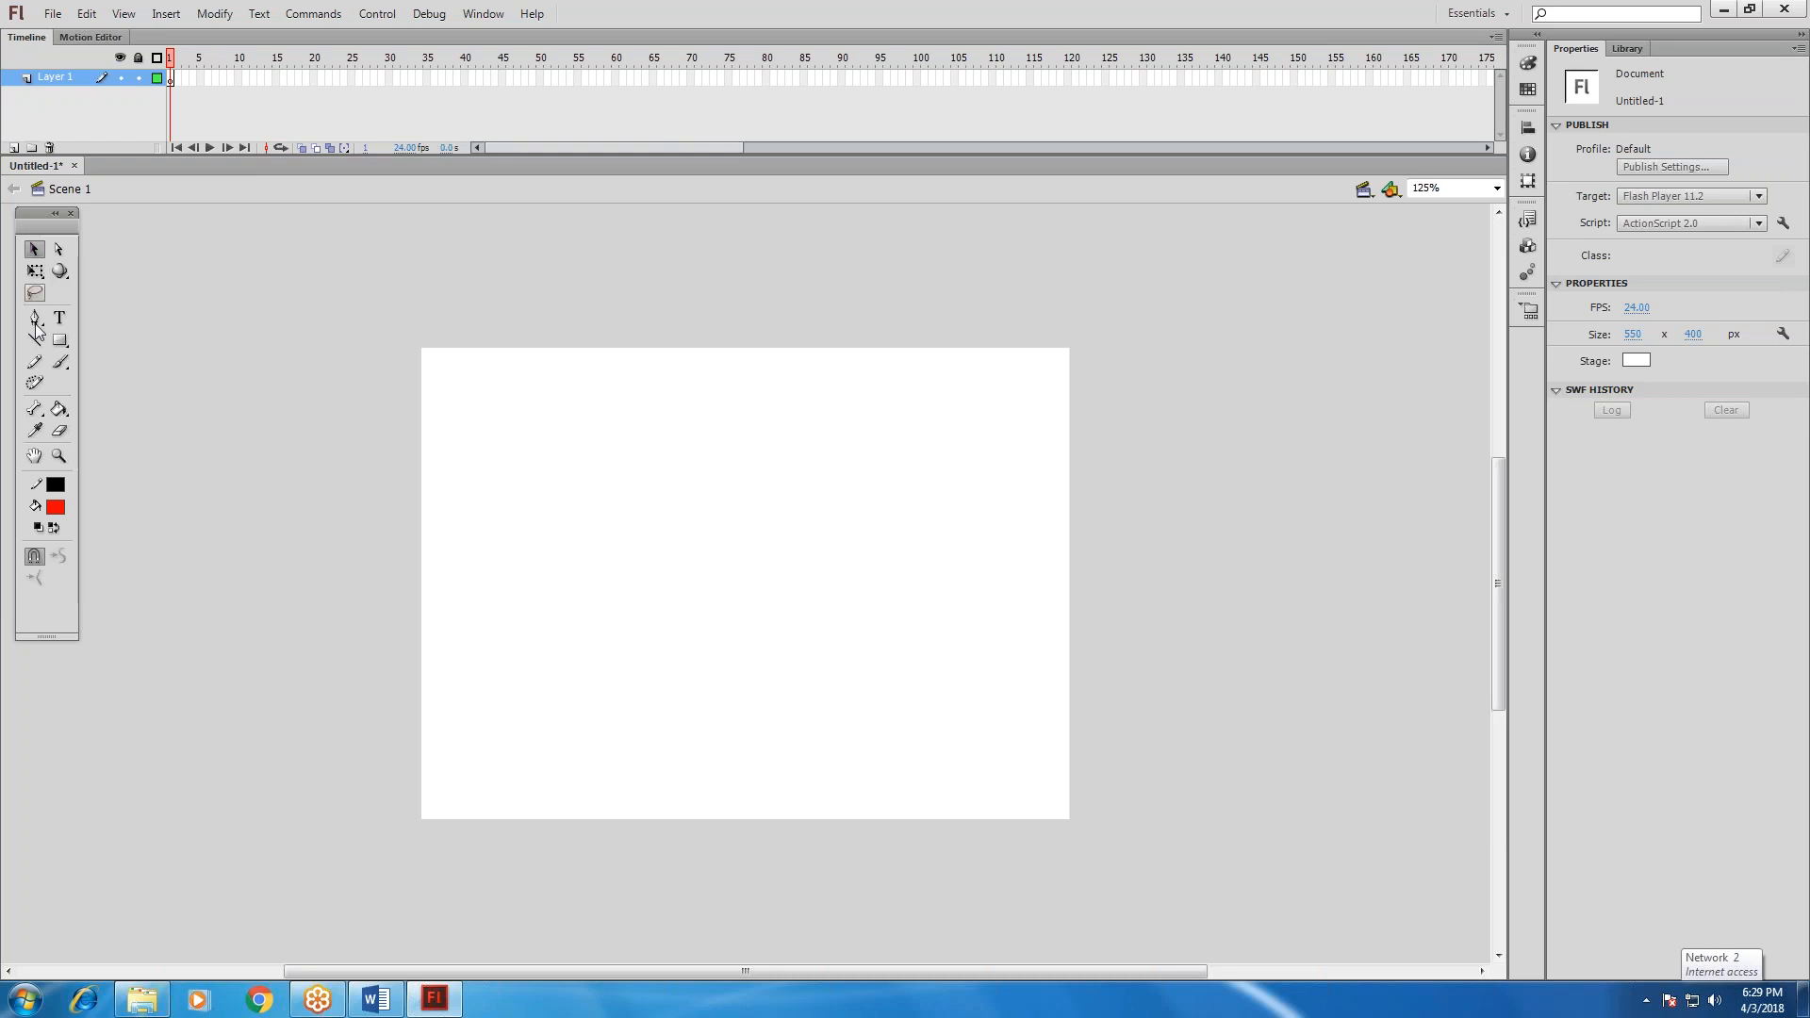
Draw a rectangle and an oval beside it, each about 104 by 90 px with red fill and a black 4.85 stroke.
{"action": "left_click", "coordinate": [58, 339]}
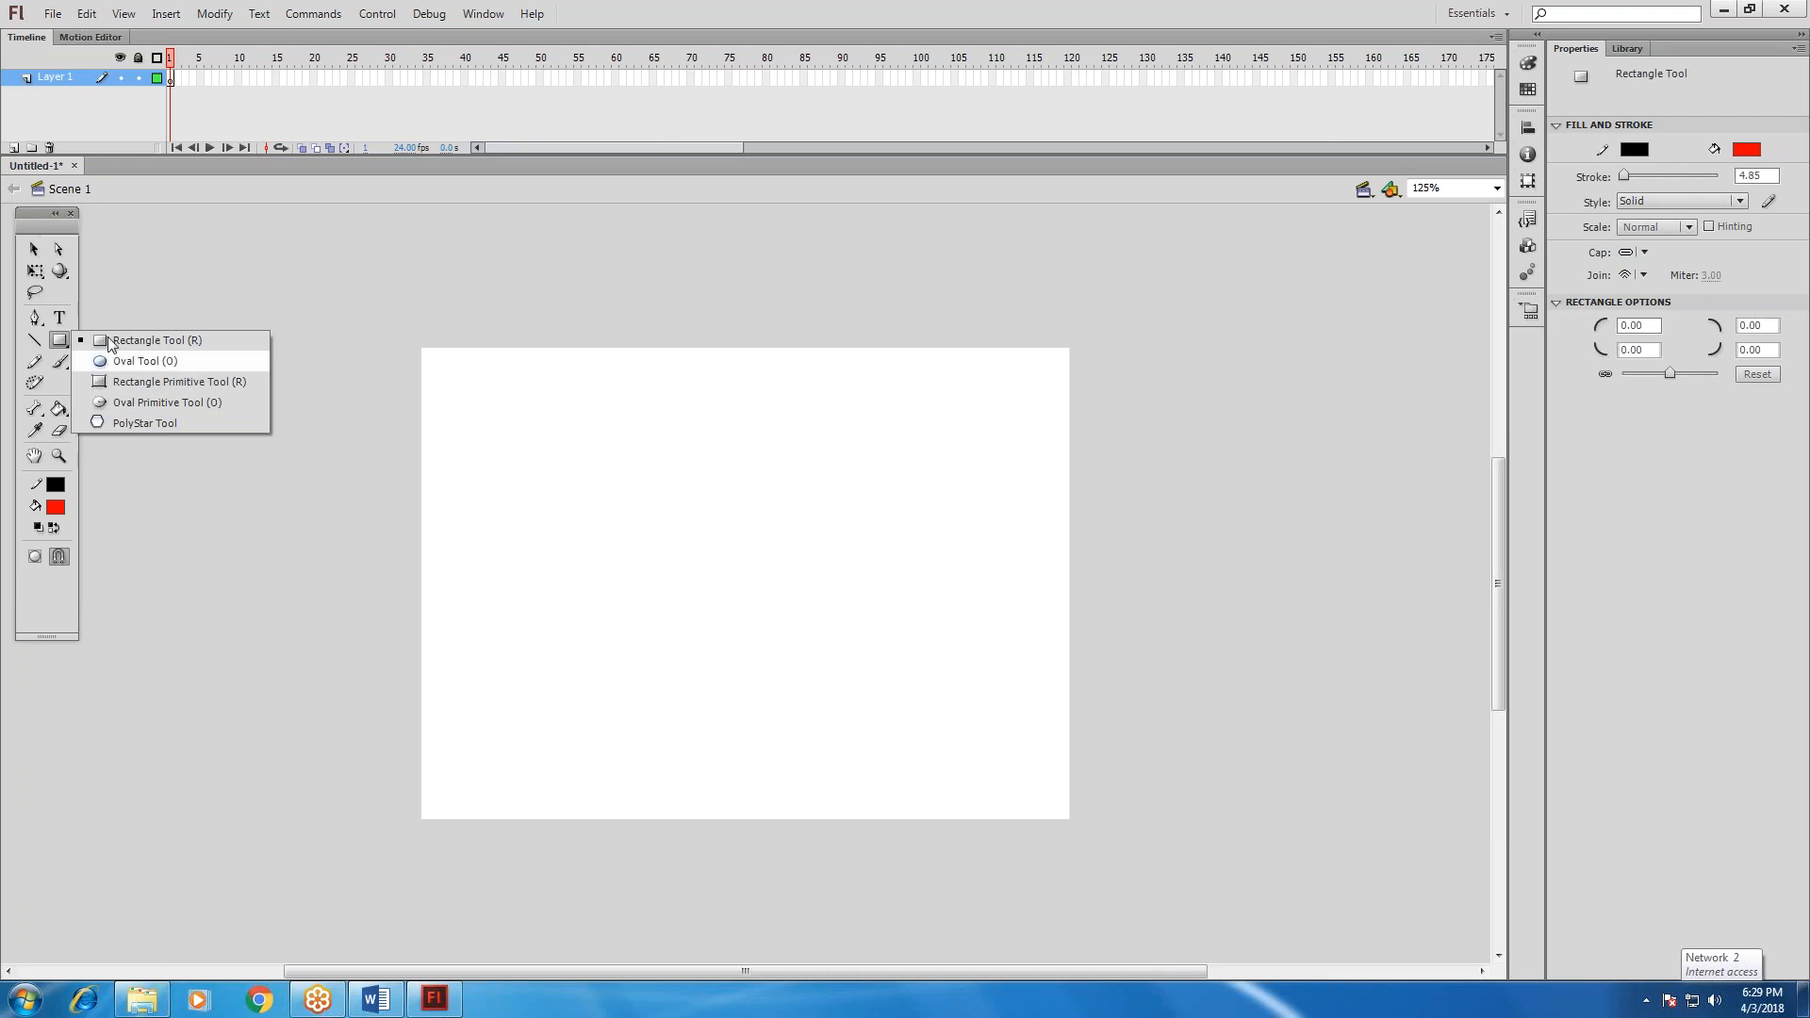
{"action": "left_click", "coordinate": [141, 340]}
{"action": "left_click_drag", "start_coordinate": [526, 525], "coordinate": [637, 621]}
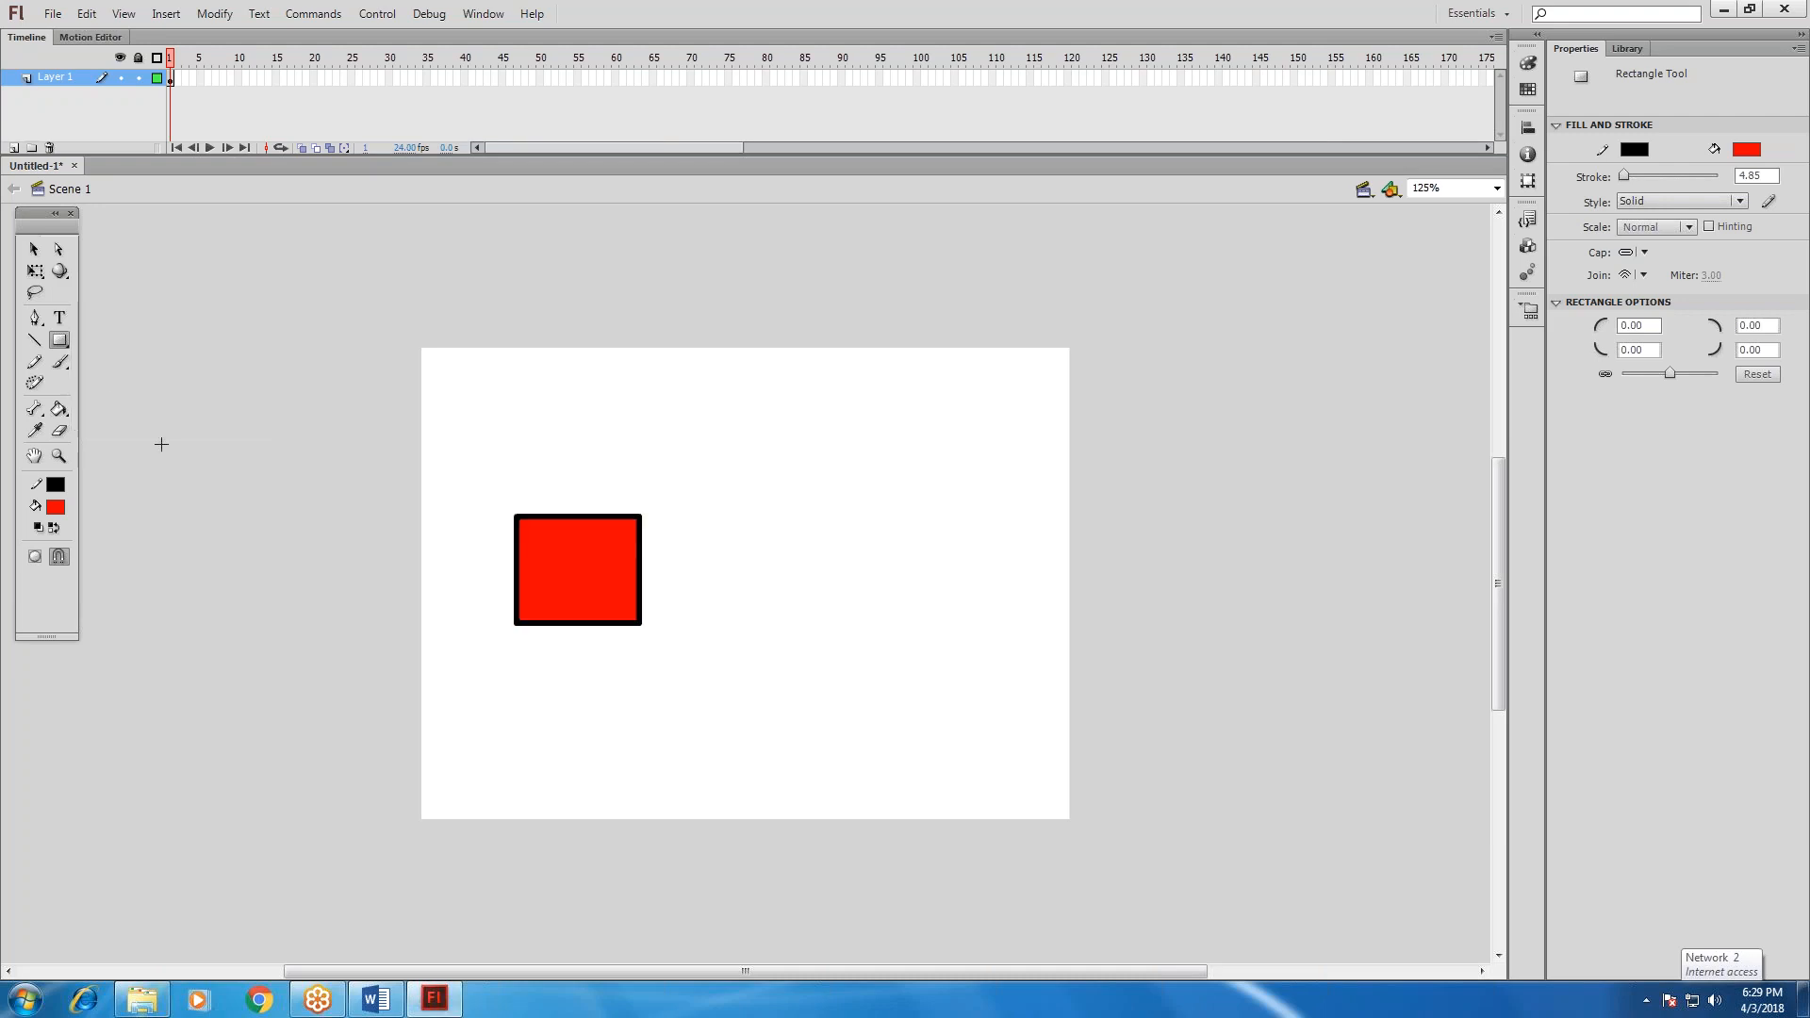
{"action": "left_click", "coordinate": [66, 351]}
{"action": "left_click", "coordinate": [117, 353]}
{"action": "left_click_drag", "start_coordinate": [726, 530], "coordinate": [849, 636]}
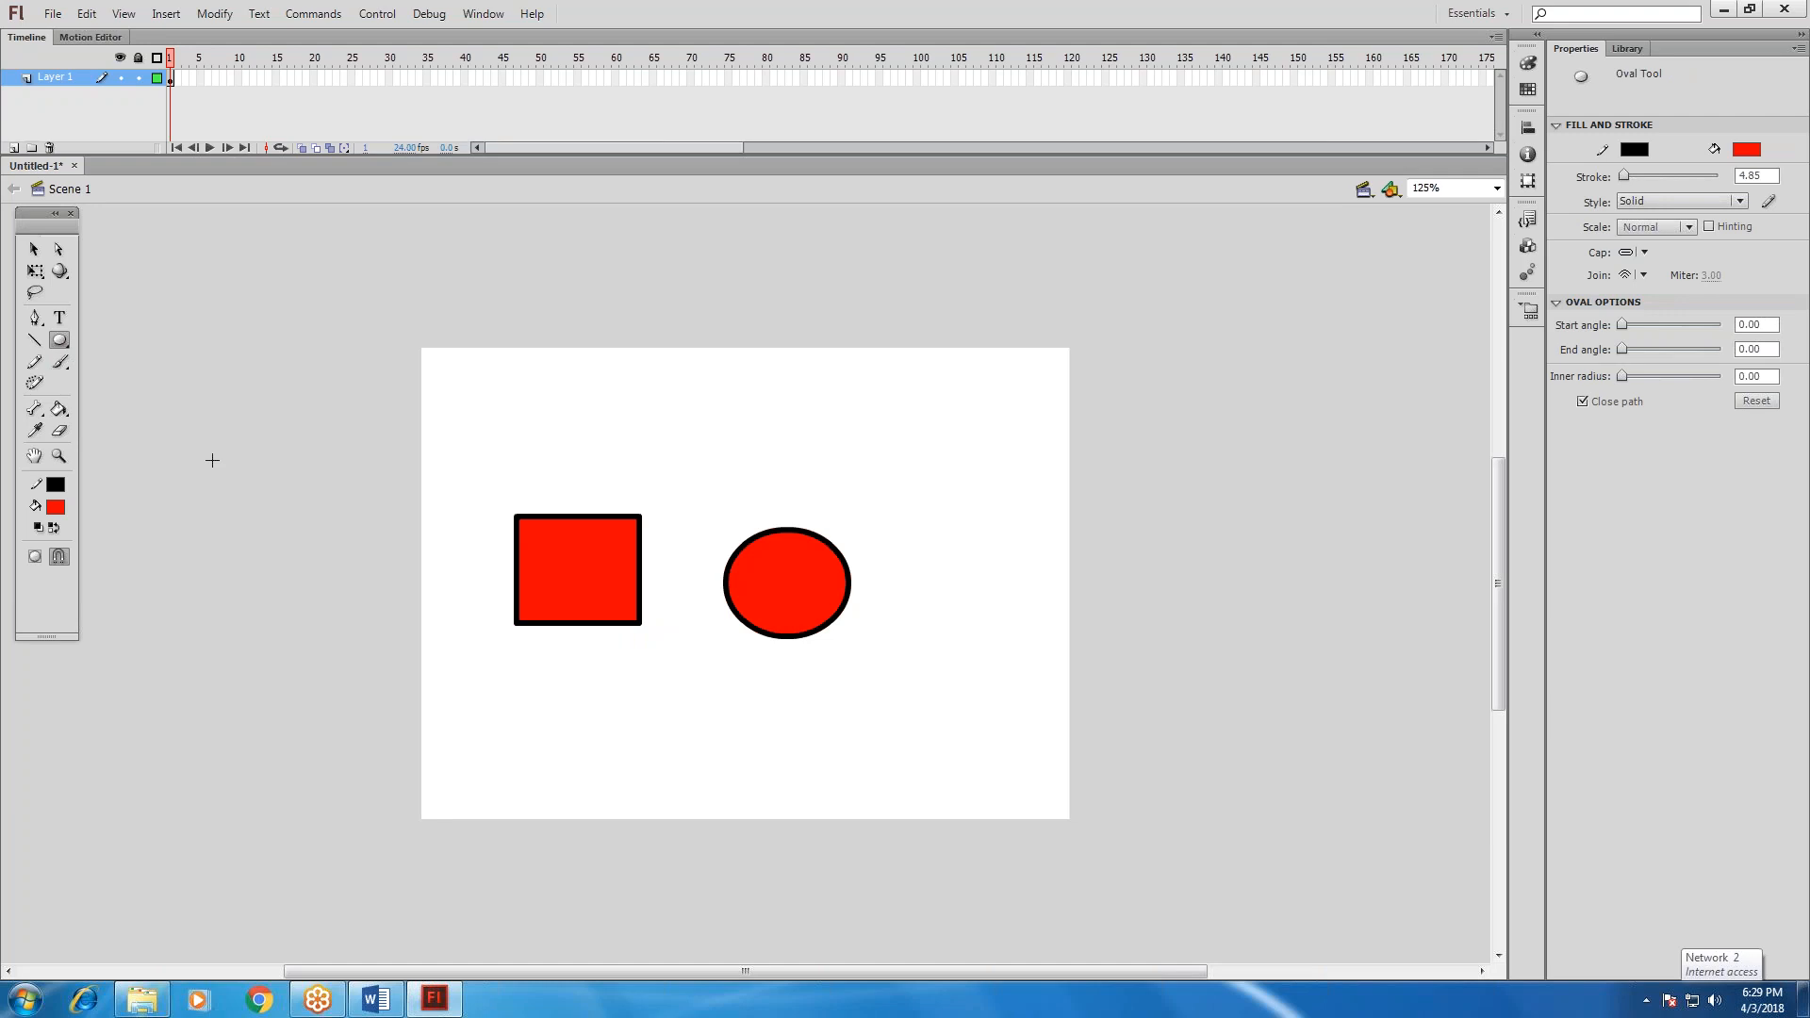
Try moving only the rectangle's fill with the Selection tool, and undo the move.
{"action": "left_click", "coordinate": [34, 249]}
{"action": "left_click_drag", "start_coordinate": [553, 581], "coordinate": [523, 585]}
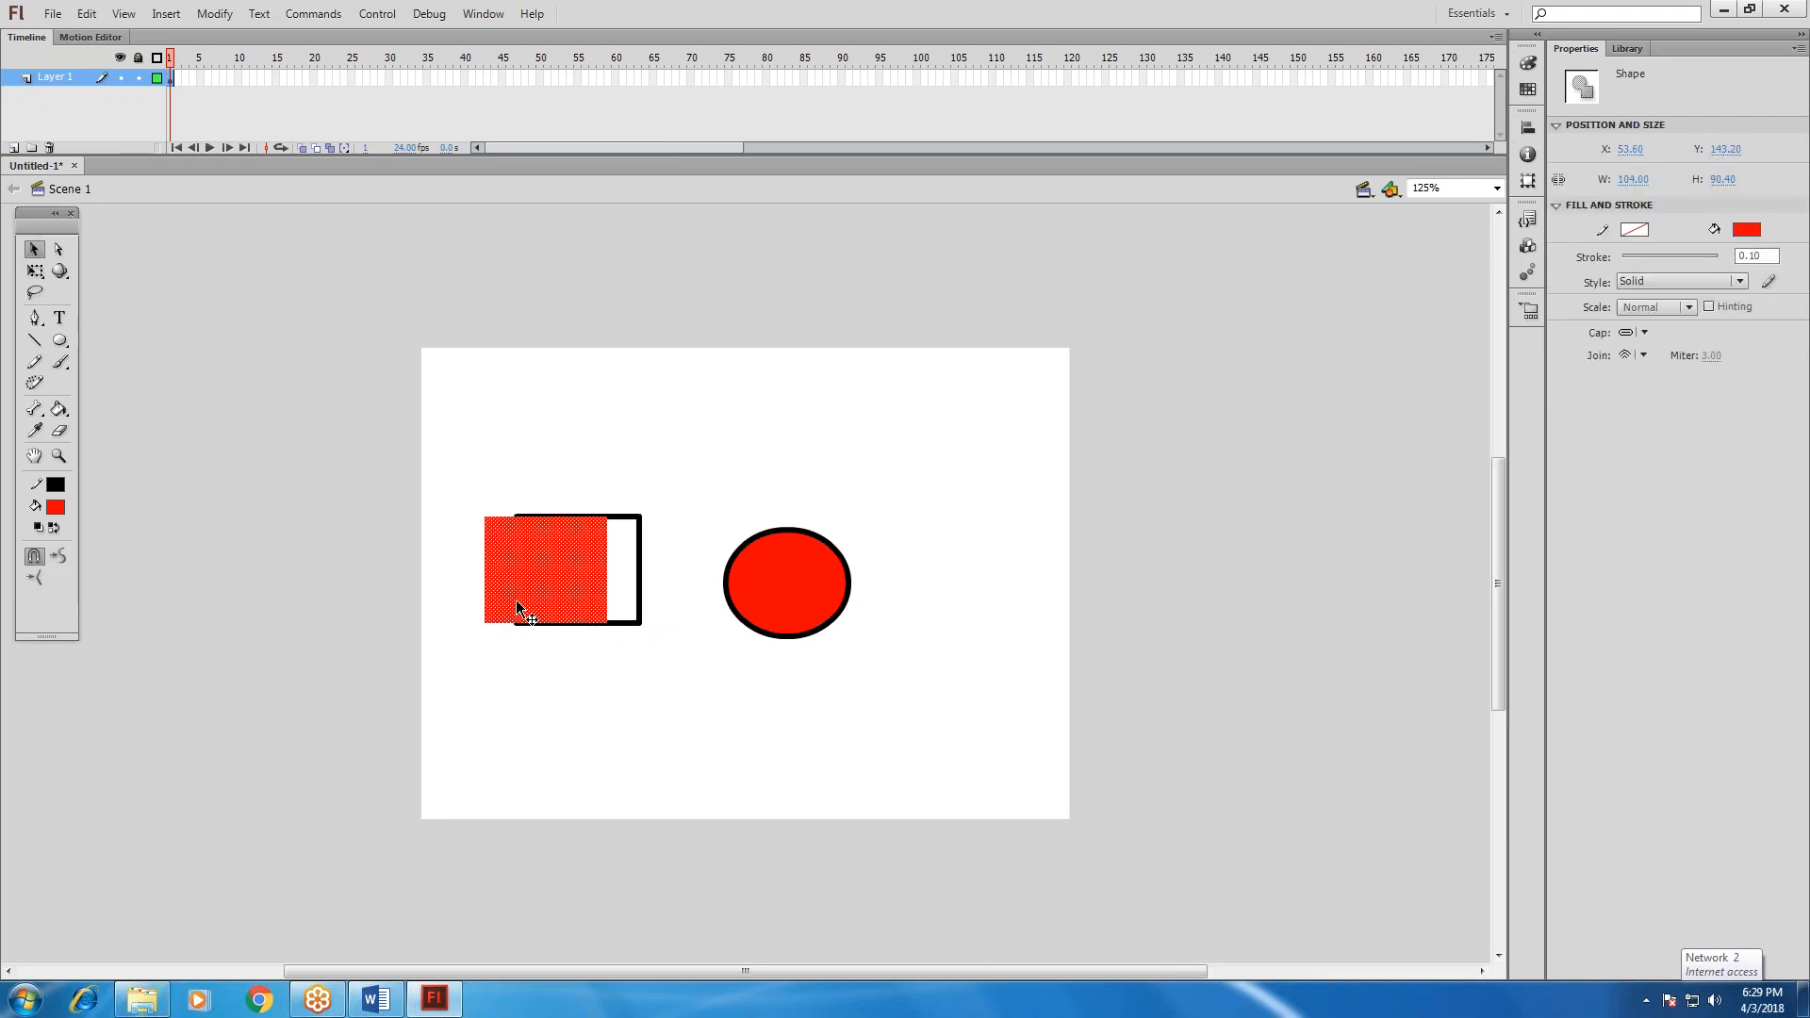
{"action": "key", "text": "ctrl+z"}
Select each complete shape with its outline, moving the rectangle slightly left and the oval right to about X 323, Y 147.
{"action": "mouse_move", "coordinate": [444, 473]}
{"action": "left_mouse_down"}
{"action": "mouse_move", "coordinate": [509, 501]}
{"action": "mouse_move", "coordinate": [654, 626]}
{"action": "left_mouse_up"}
{"action": "left_click_drag", "start_coordinate": [635, 606], "coordinate": [602, 596]}
{"action": "left_click", "coordinate": [682, 462]}
{"action": "left_click_drag", "start_coordinate": [682, 462], "coordinate": [872, 660]}
{"action": "left_click_drag", "start_coordinate": [822, 581], "coordinate": [905, 552]}
{"action": "left_click", "coordinate": [719, 461]}
{"action": "left_click_drag", "start_coordinate": [720, 461], "coordinate": [888, 619]}
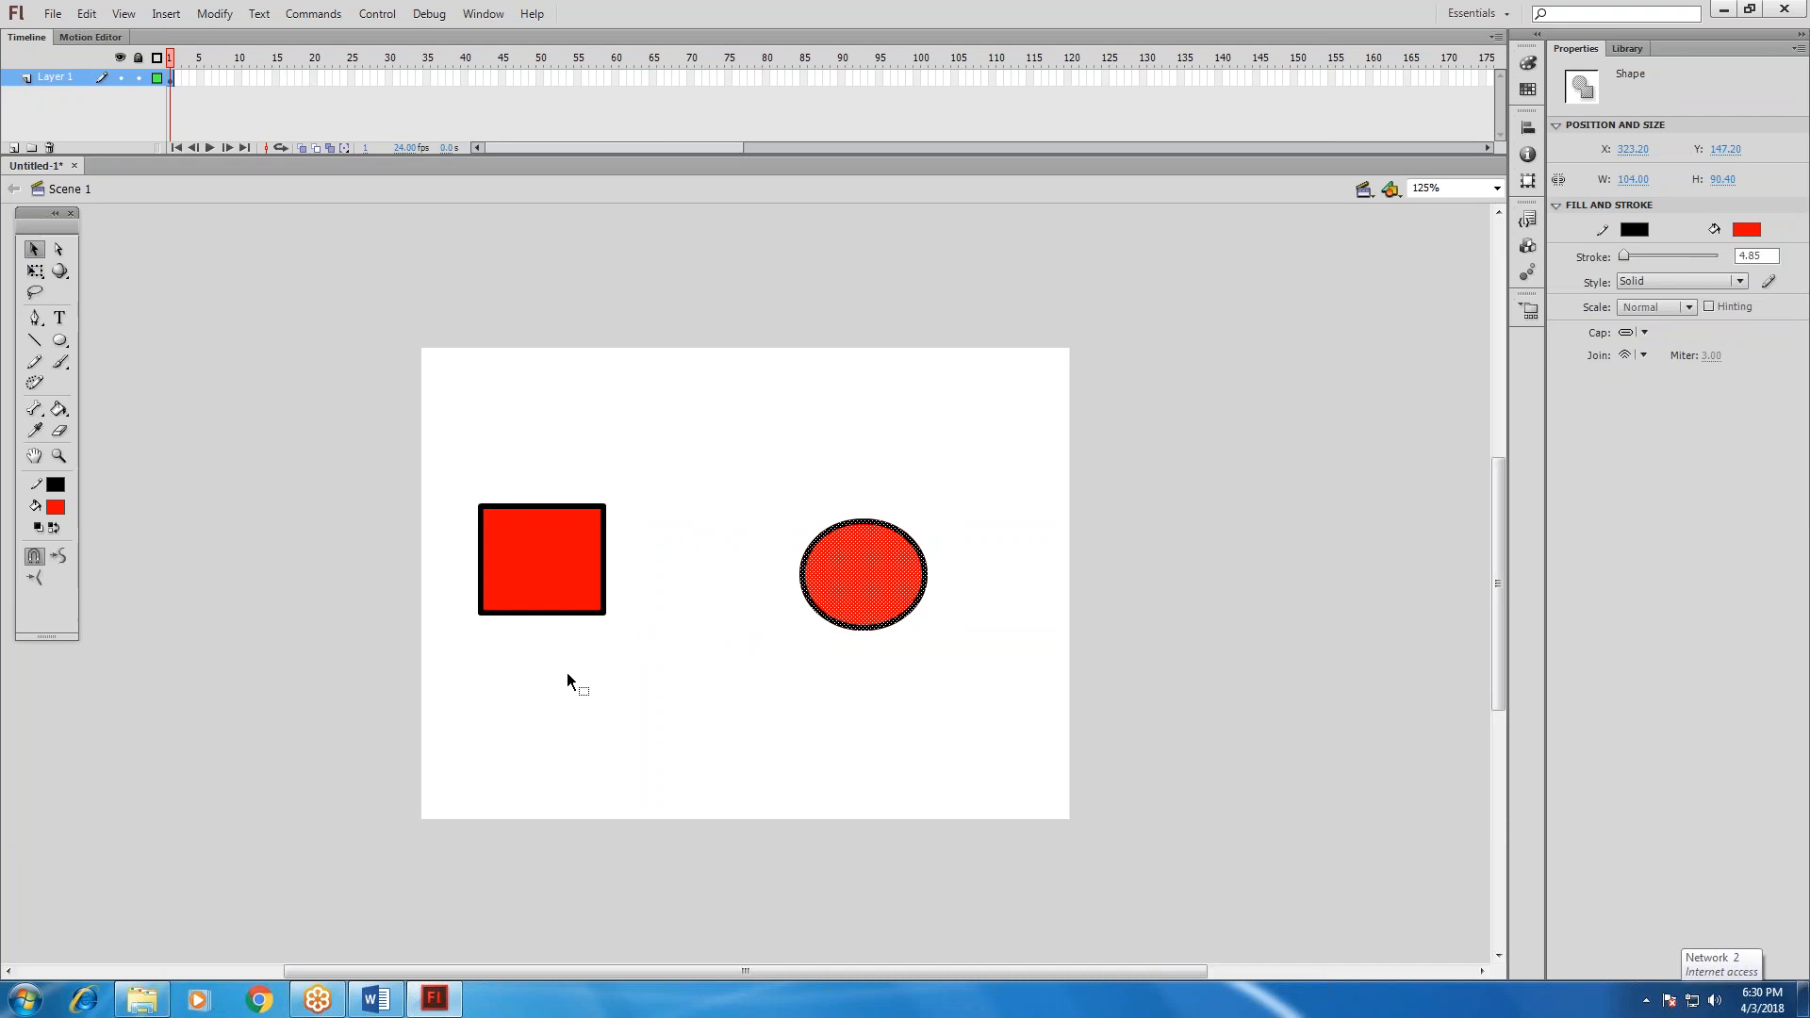
Select the keyframe at frame 1 of Layer 1 to check which shapes it contains, and clear the selection.
{"action": "left_click", "coordinate": [660, 697]}
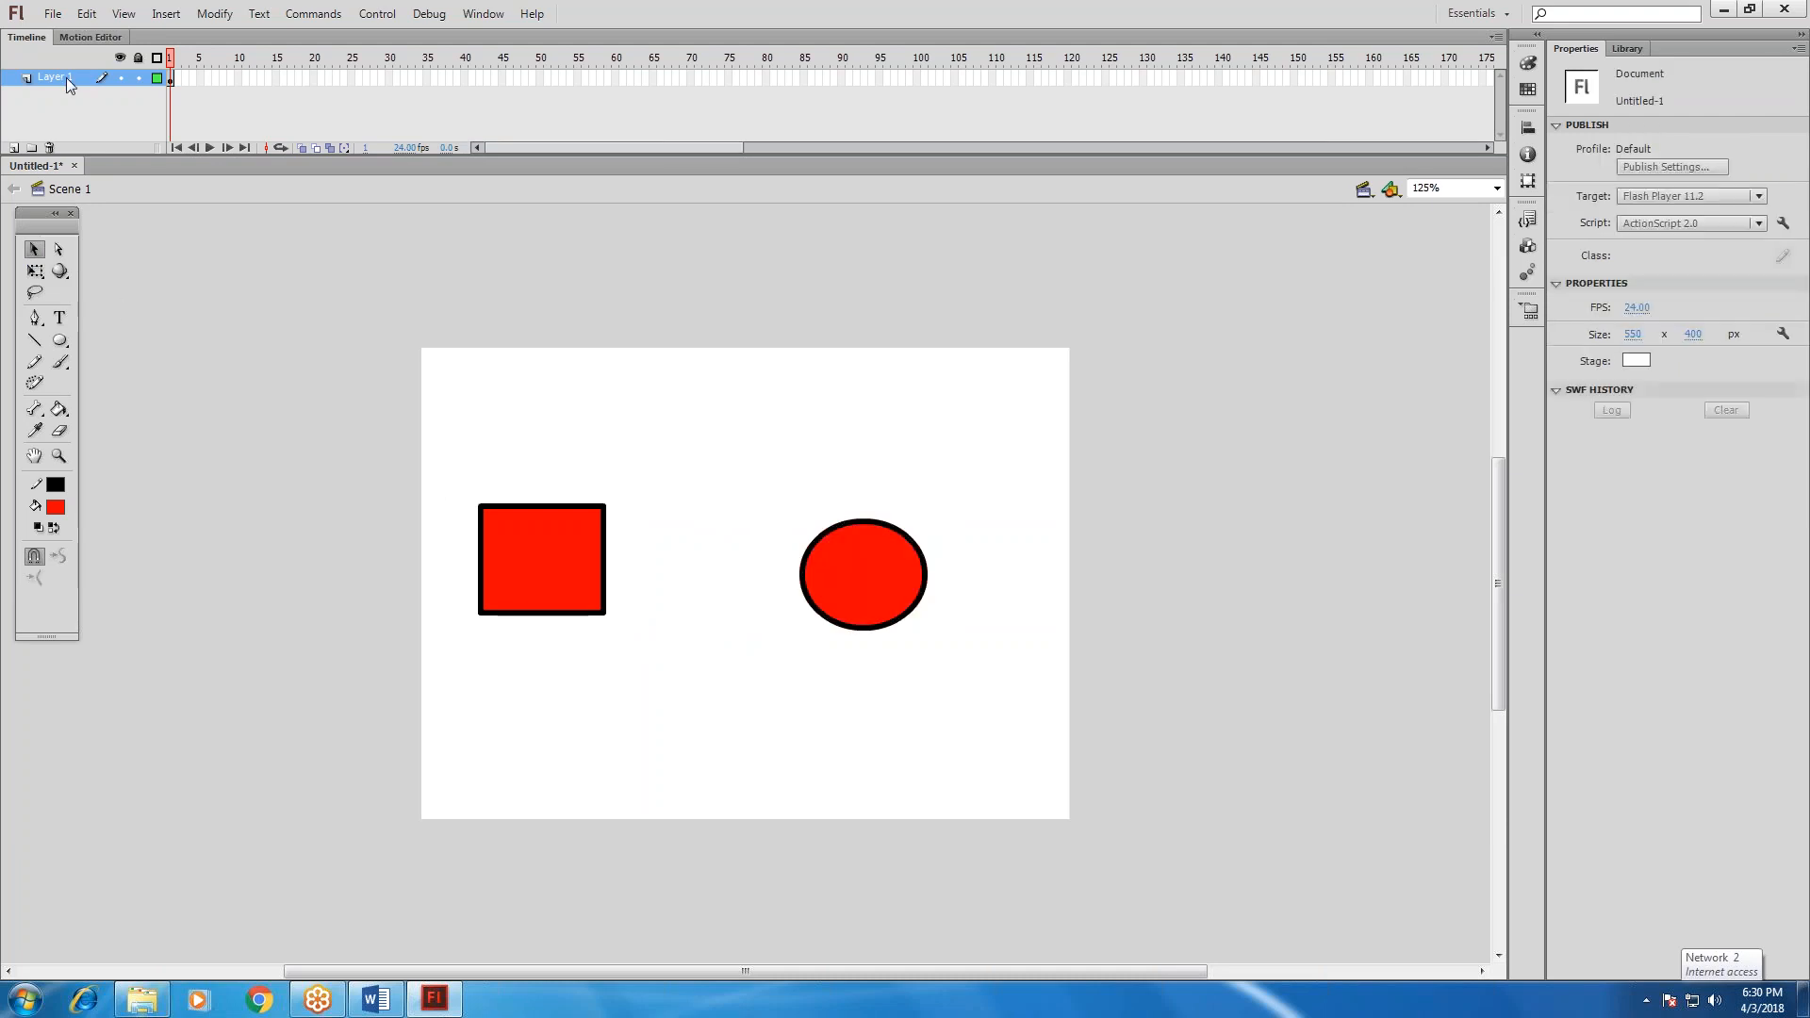
{"action": "left_click", "coordinate": [173, 77]}
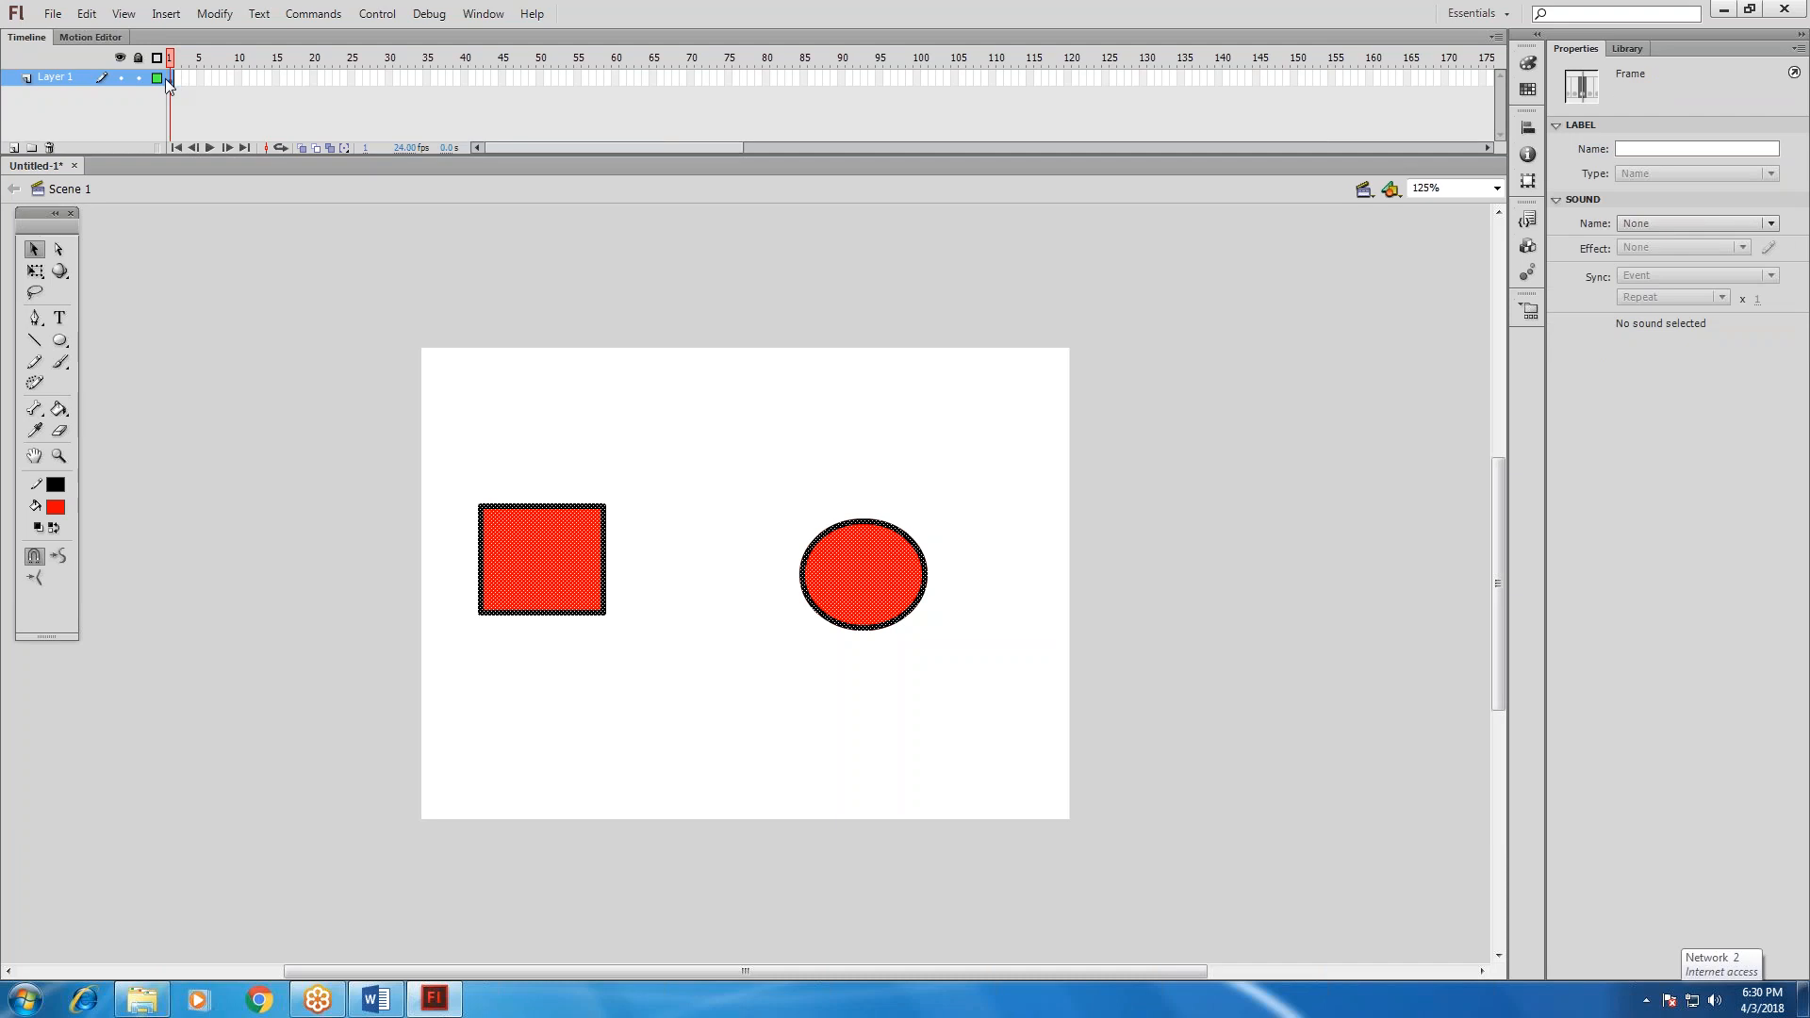
{"action": "left_click", "coordinate": [619, 749]}
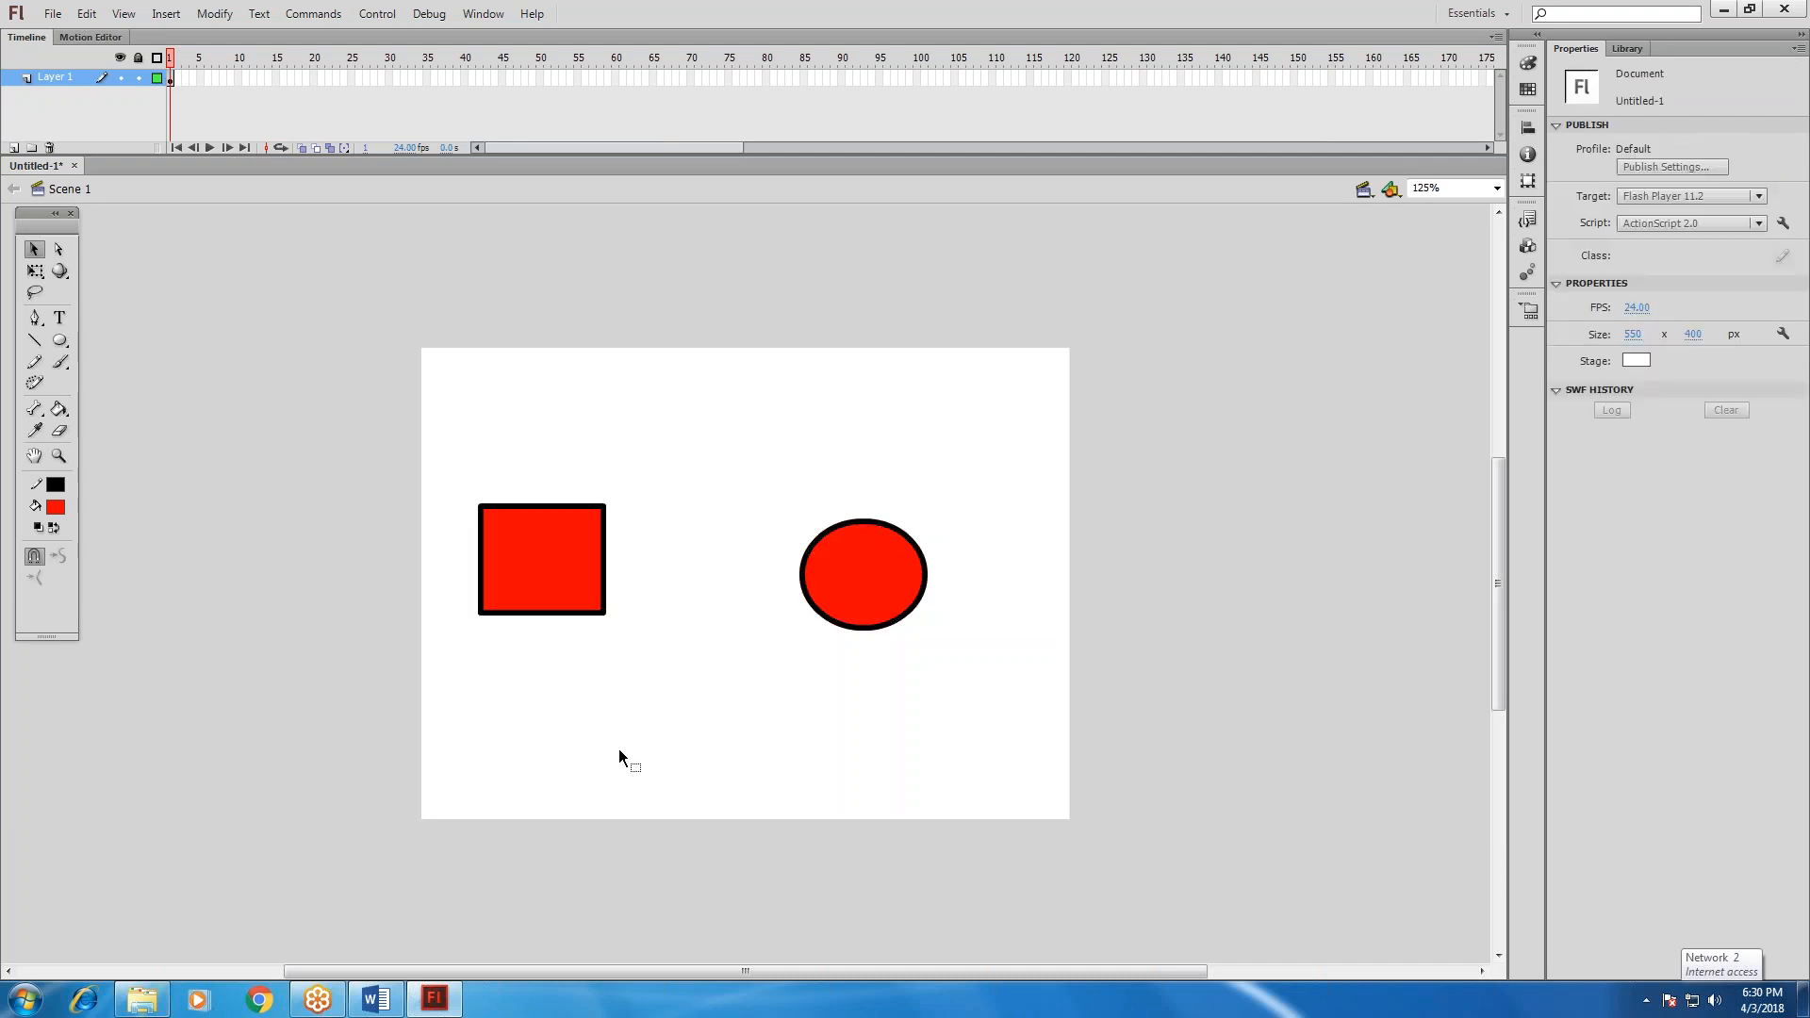
Select the complete oval and move it directly above the rectangle, aligned with it, leaving it deselected.
{"action": "mouse_move", "coordinate": [752, 491]}
{"action": "left_mouse_down"}
{"action": "mouse_move", "coordinate": [956, 620]}
{"action": "mouse_move", "coordinate": [988, 672]}
{"action": "left_mouse_up"}
{"action": "left_click_drag", "start_coordinate": [762, 471], "coordinate": [579, 439]}
{"action": "left_click", "coordinate": [757, 622]}
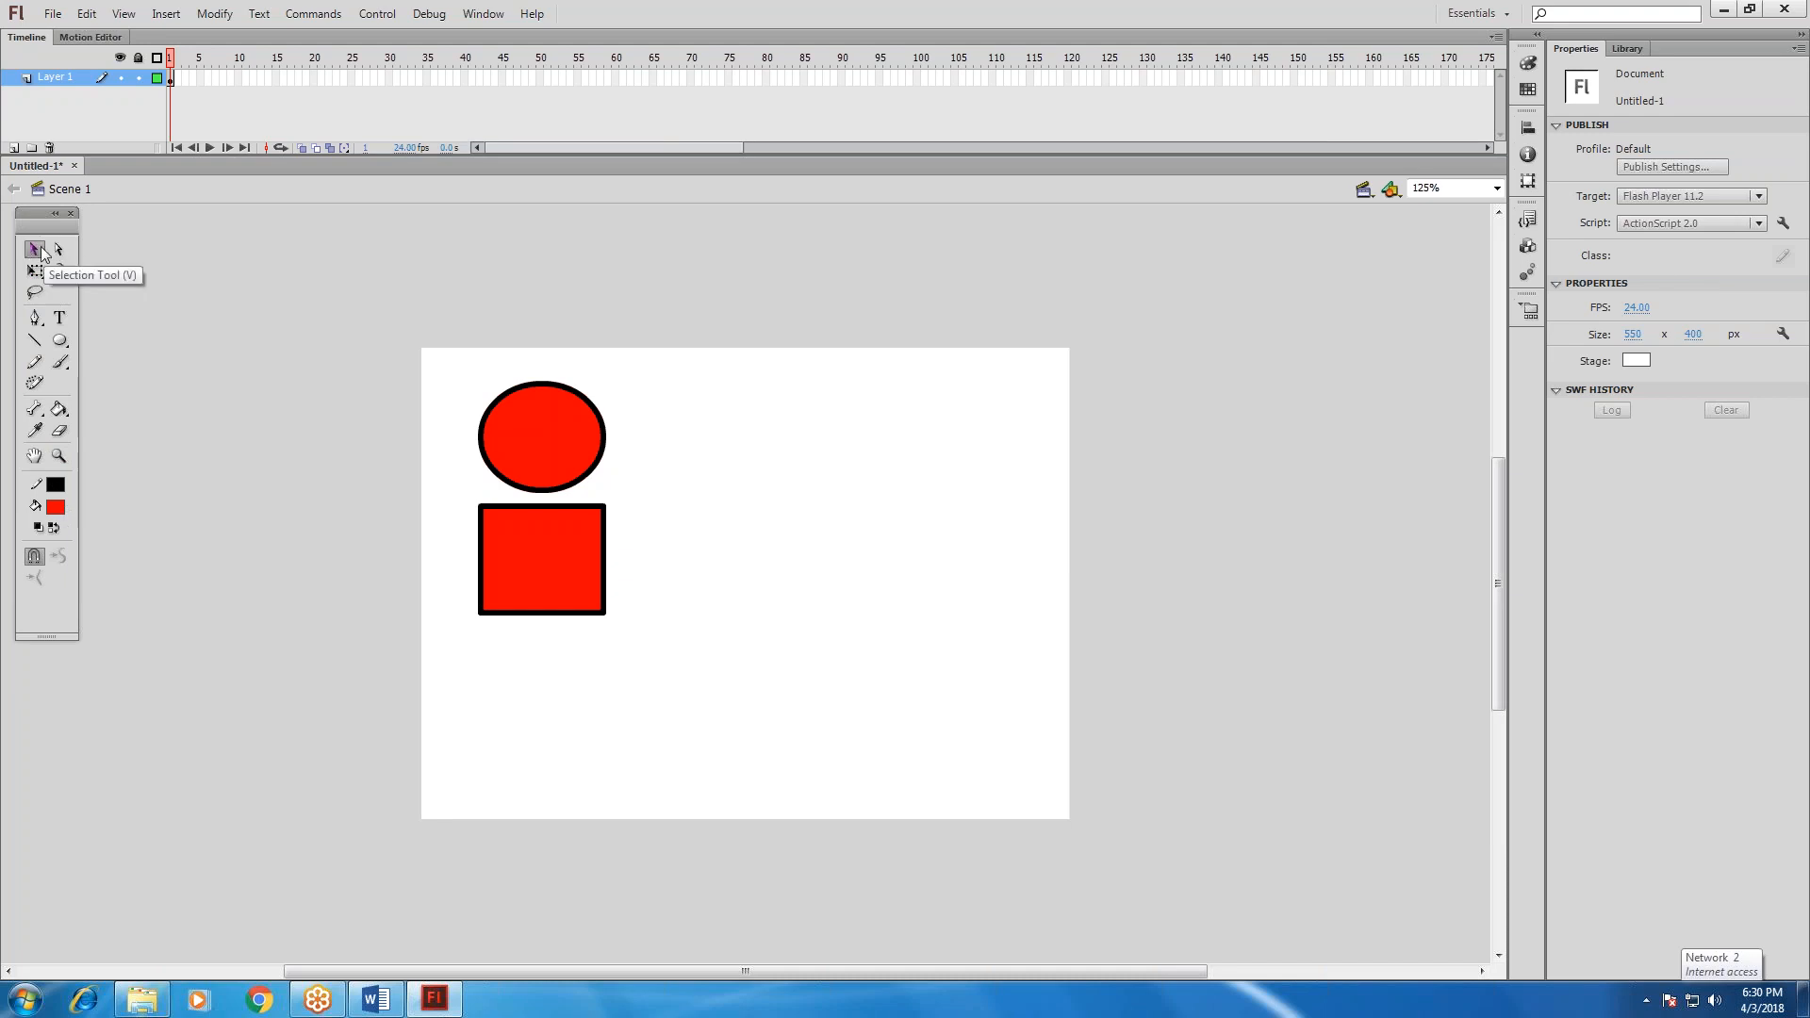
Select and deselect the whole rectangle, and move the complete oval slightly upward to widen the gap between the shapes.
{"action": "left_click_drag", "start_coordinate": [441, 490], "coordinate": [665, 642]}
{"action": "left_click", "coordinate": [662, 469]}
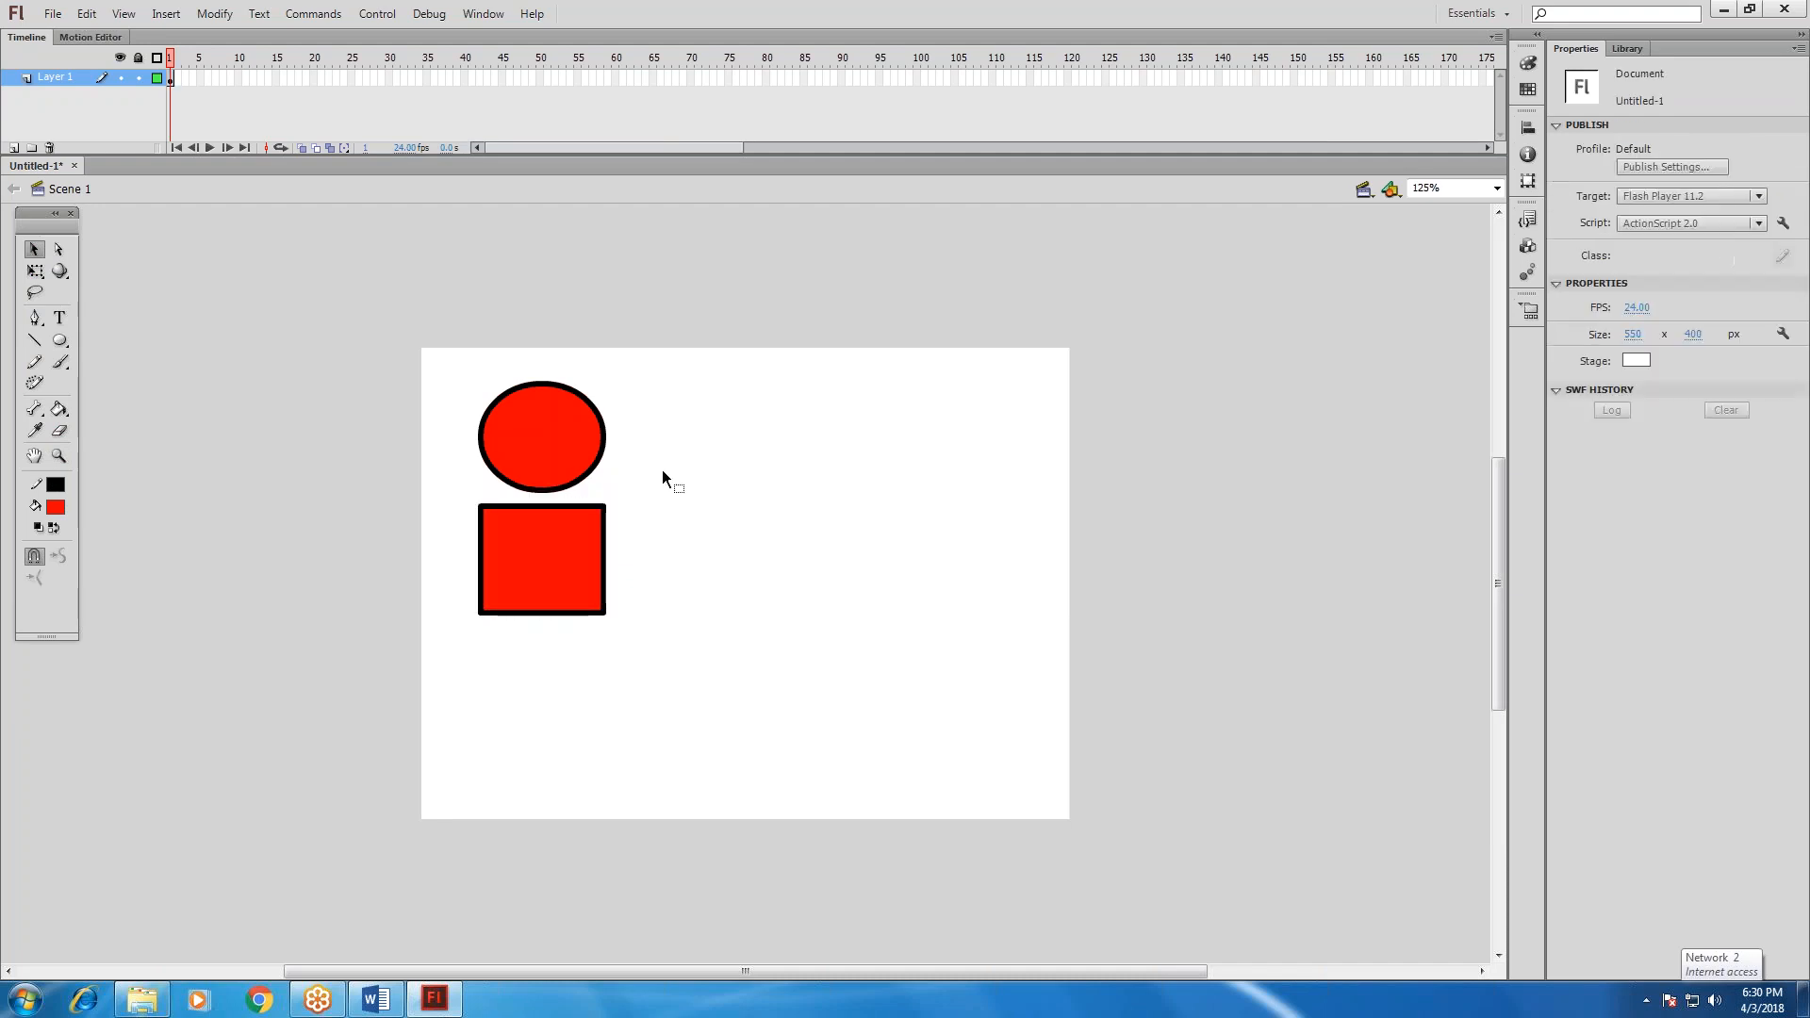
{"action": "left_click_drag", "start_coordinate": [569, 440], "coordinate": [677, 498]}
{"action": "mouse_move", "coordinate": [539, 421]}
{"action": "left_mouse_down"}
{"action": "mouse_move", "coordinate": [562, 398]}
{"action": "mouse_move", "coordinate": [579, 430]}
{"action": "mouse_move", "coordinate": [545, 427]}
{"action": "left_mouse_up"}
{"action": "left_click", "coordinate": [737, 609]}
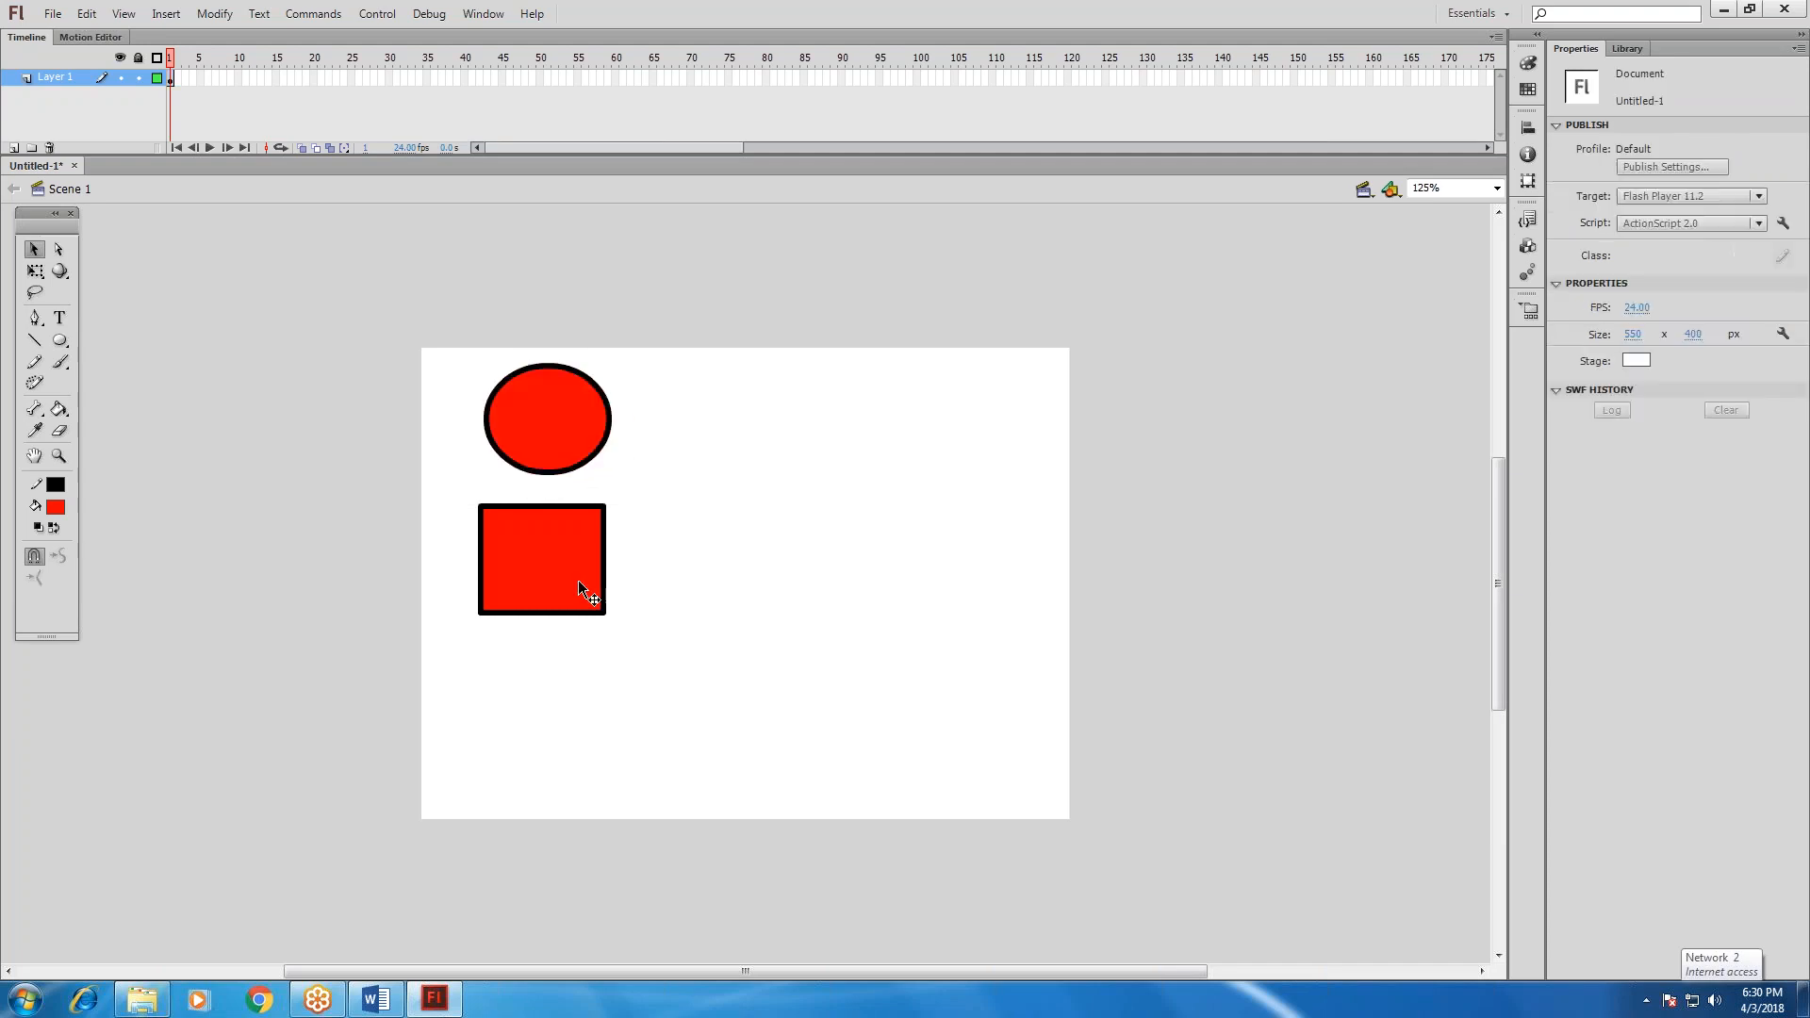
Select the rectangle's fill and its entire outline in turn, try moving the outline away from the fill, and undo the change.
{"action": "left_click", "coordinate": [523, 561]}
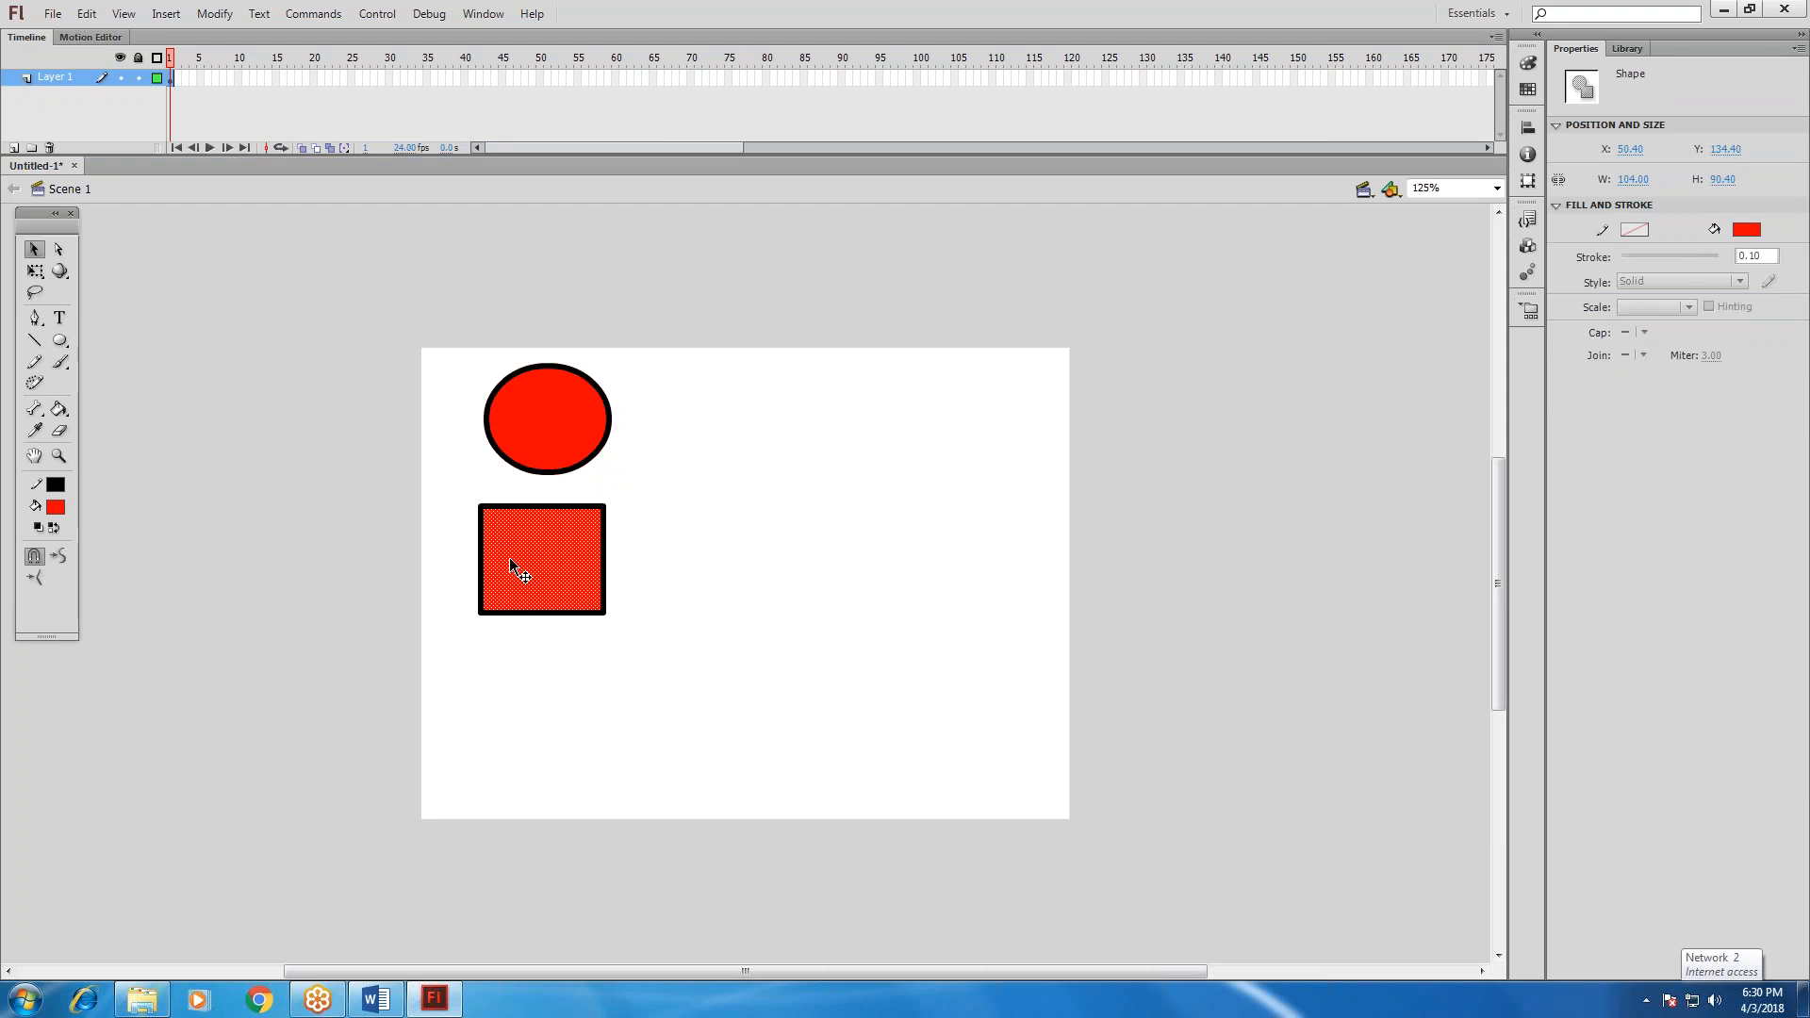
{"action": "double_click", "coordinate": [512, 505]}
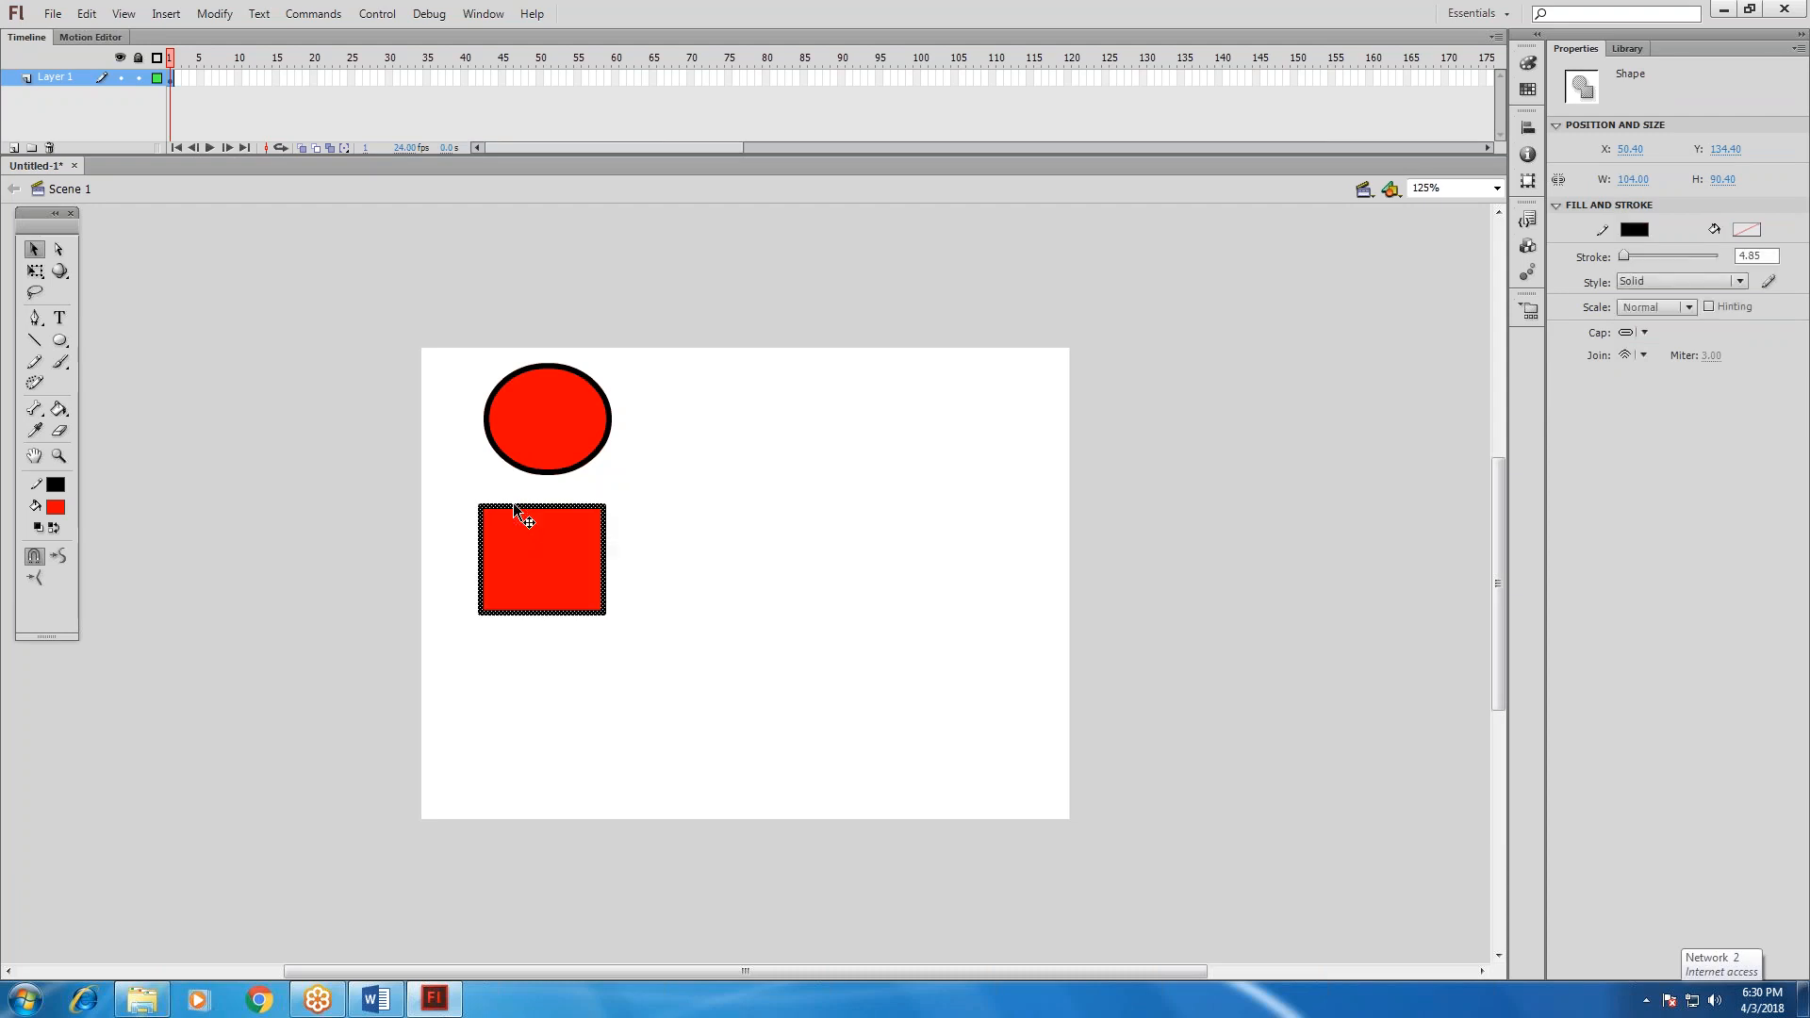
{"action": "mouse_move", "coordinate": [511, 505]}
{"action": "left_mouse_down"}
{"action": "mouse_move", "coordinate": [792, 523]}
{"action": "mouse_move", "coordinate": [526, 524]}
{"action": "left_mouse_up"}
{"action": "left_click", "coordinate": [649, 608]}
{"action": "key", "text": "ctrl+z"}
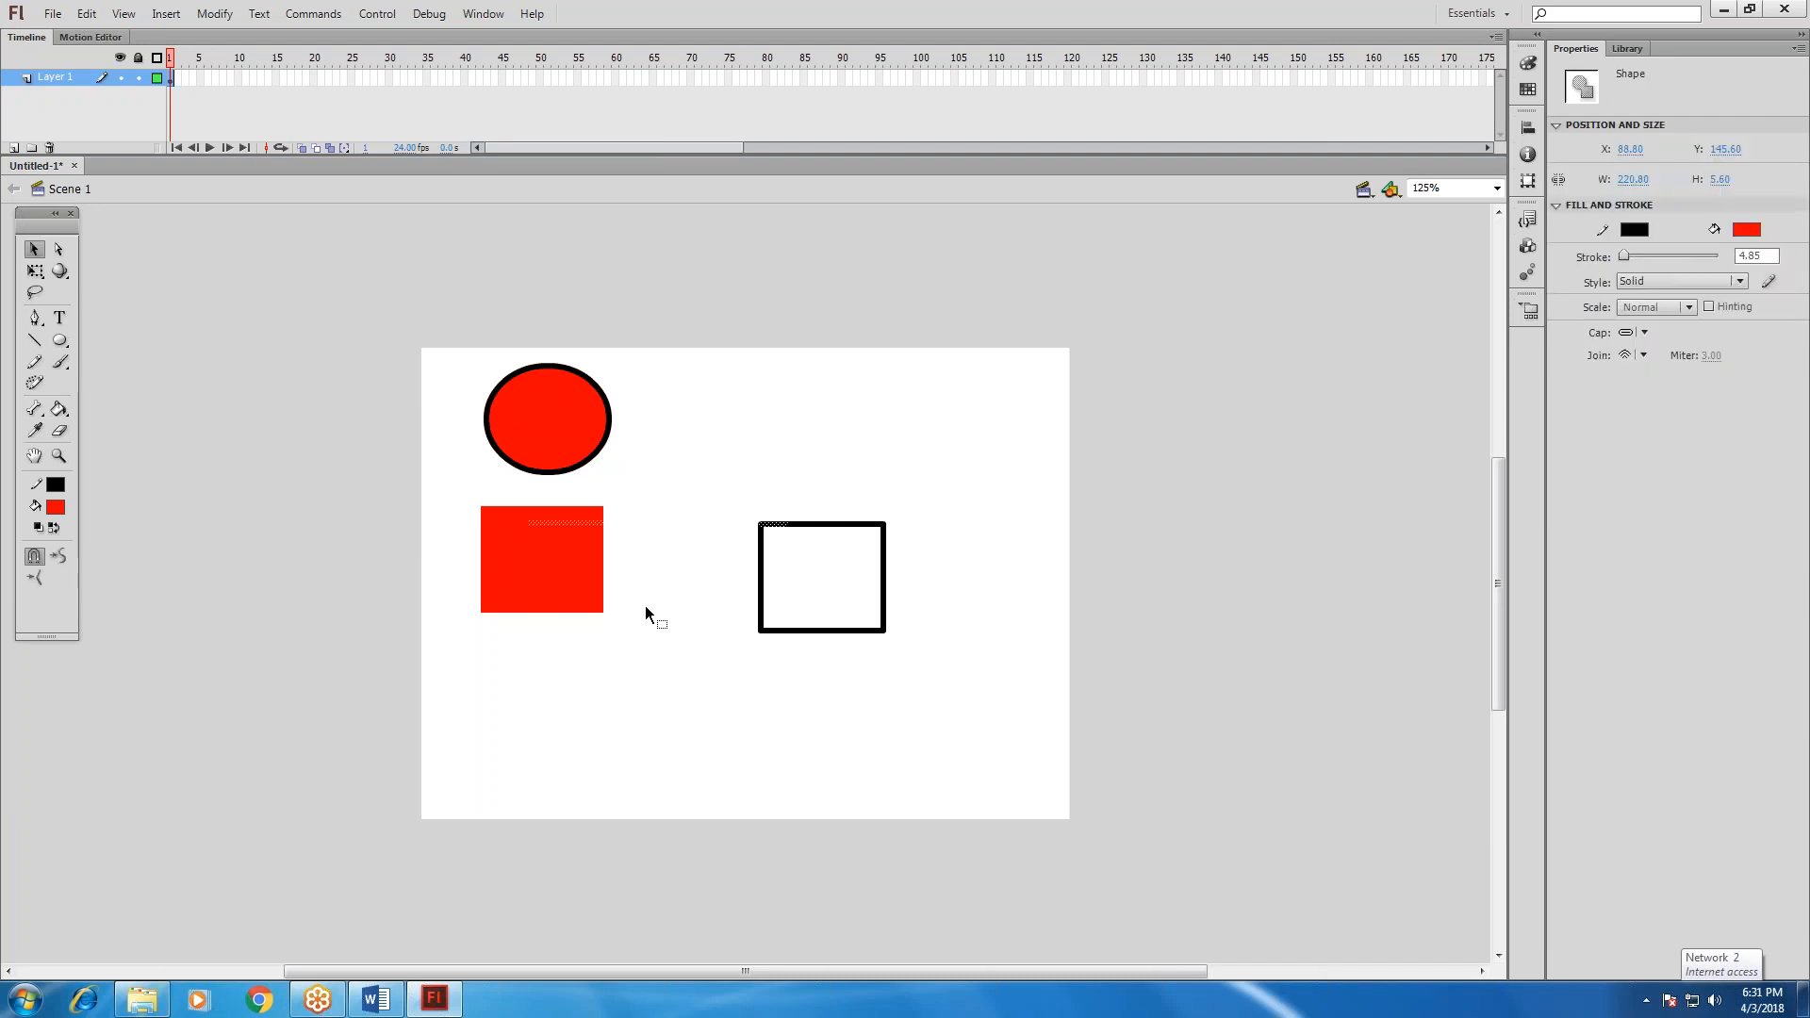
{"action": "key", "text": "ctrl+z"}
{"action": "left_click", "coordinate": [654, 735]}
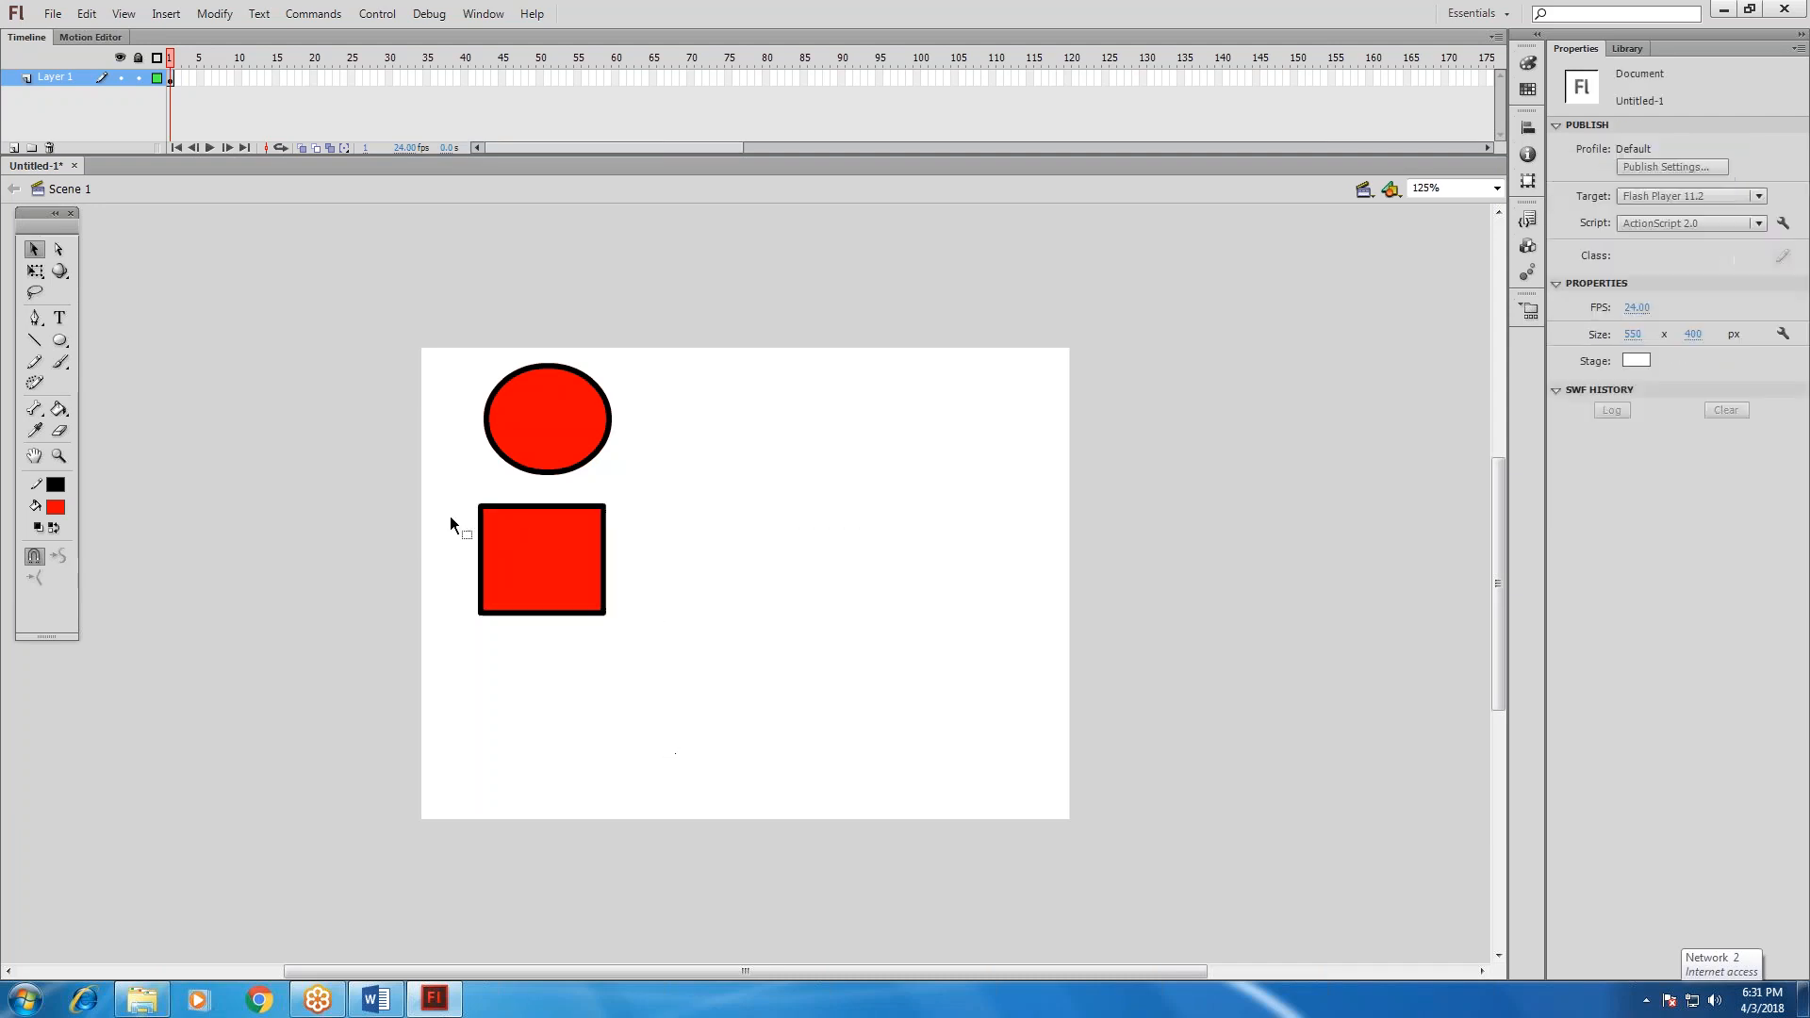
Move the complete rectangle further down, and move the complete oval slightly down and to the right.
{"action": "left_click_drag", "start_coordinate": [444, 481], "coordinate": [679, 662]}
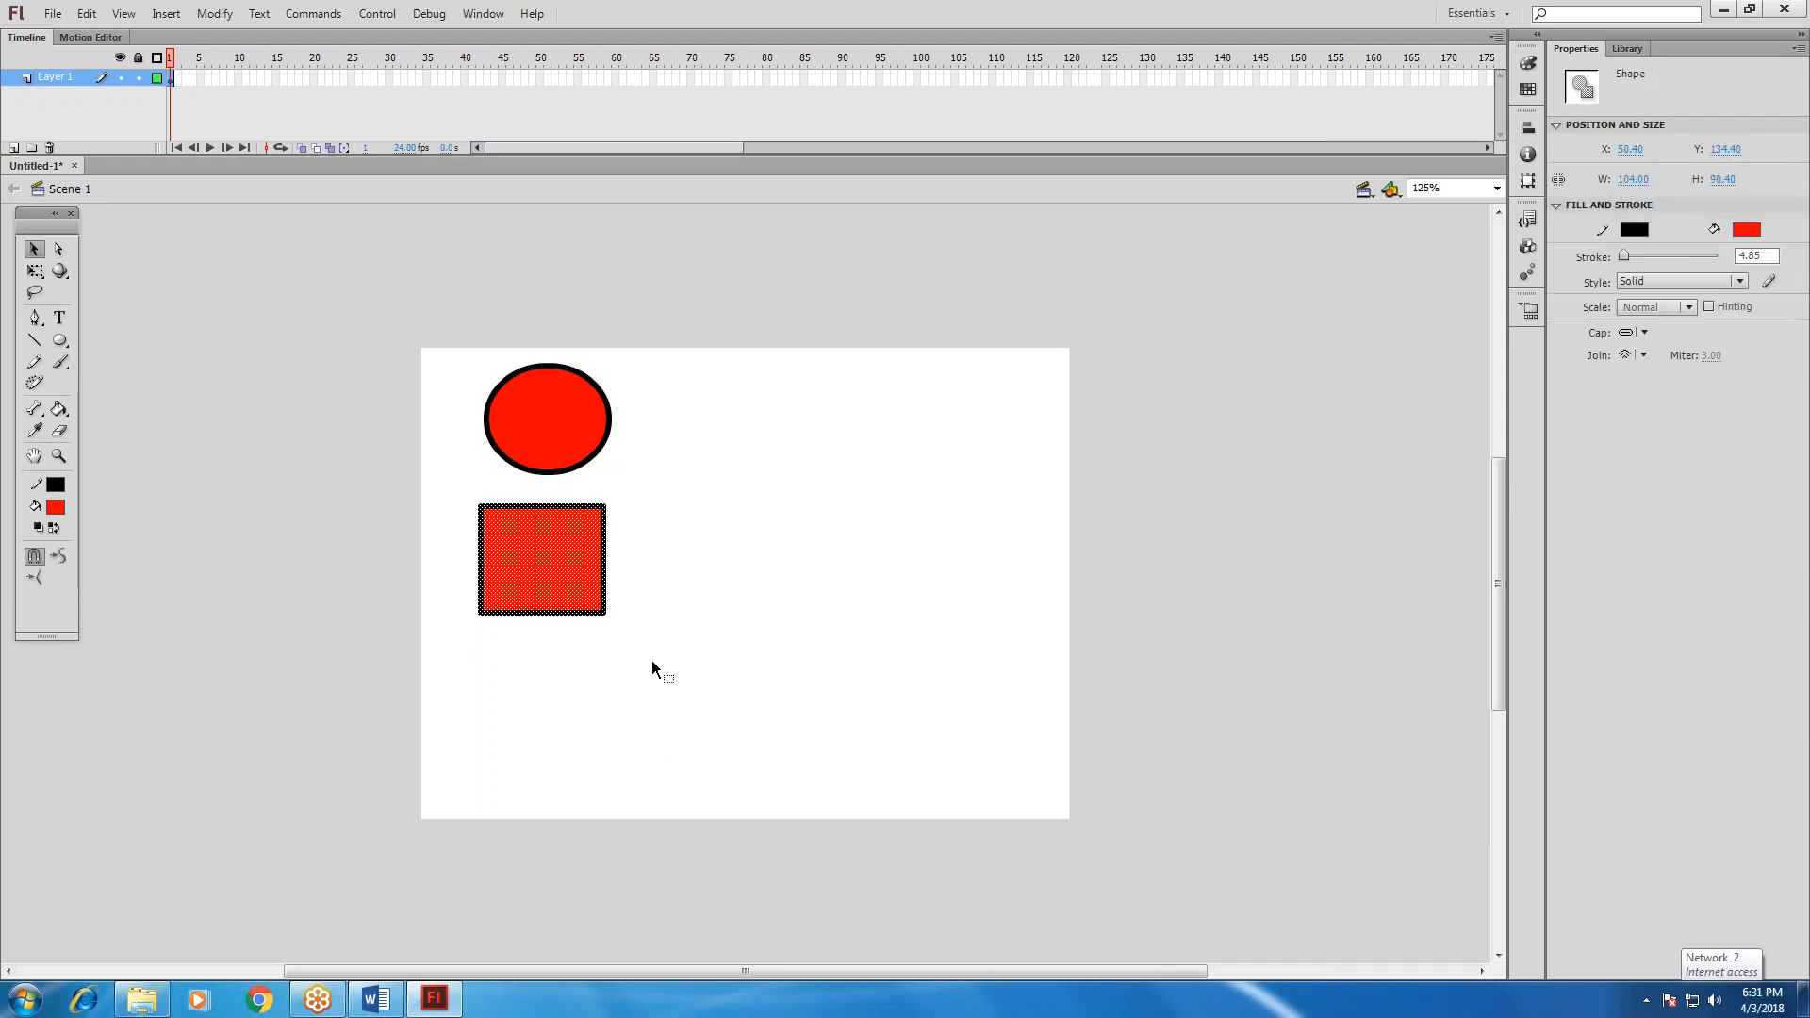
{"action": "mouse_move", "coordinate": [516, 647]}
{"action": "left_mouse_down"}
{"action": "mouse_move", "coordinate": [535, 602]}
{"action": "mouse_move", "coordinate": [535, 636]}
{"action": "left_mouse_up"}
{"action": "left_click", "coordinate": [660, 721]}
{"action": "left_click_drag", "start_coordinate": [445, 326], "coordinate": [628, 459]}
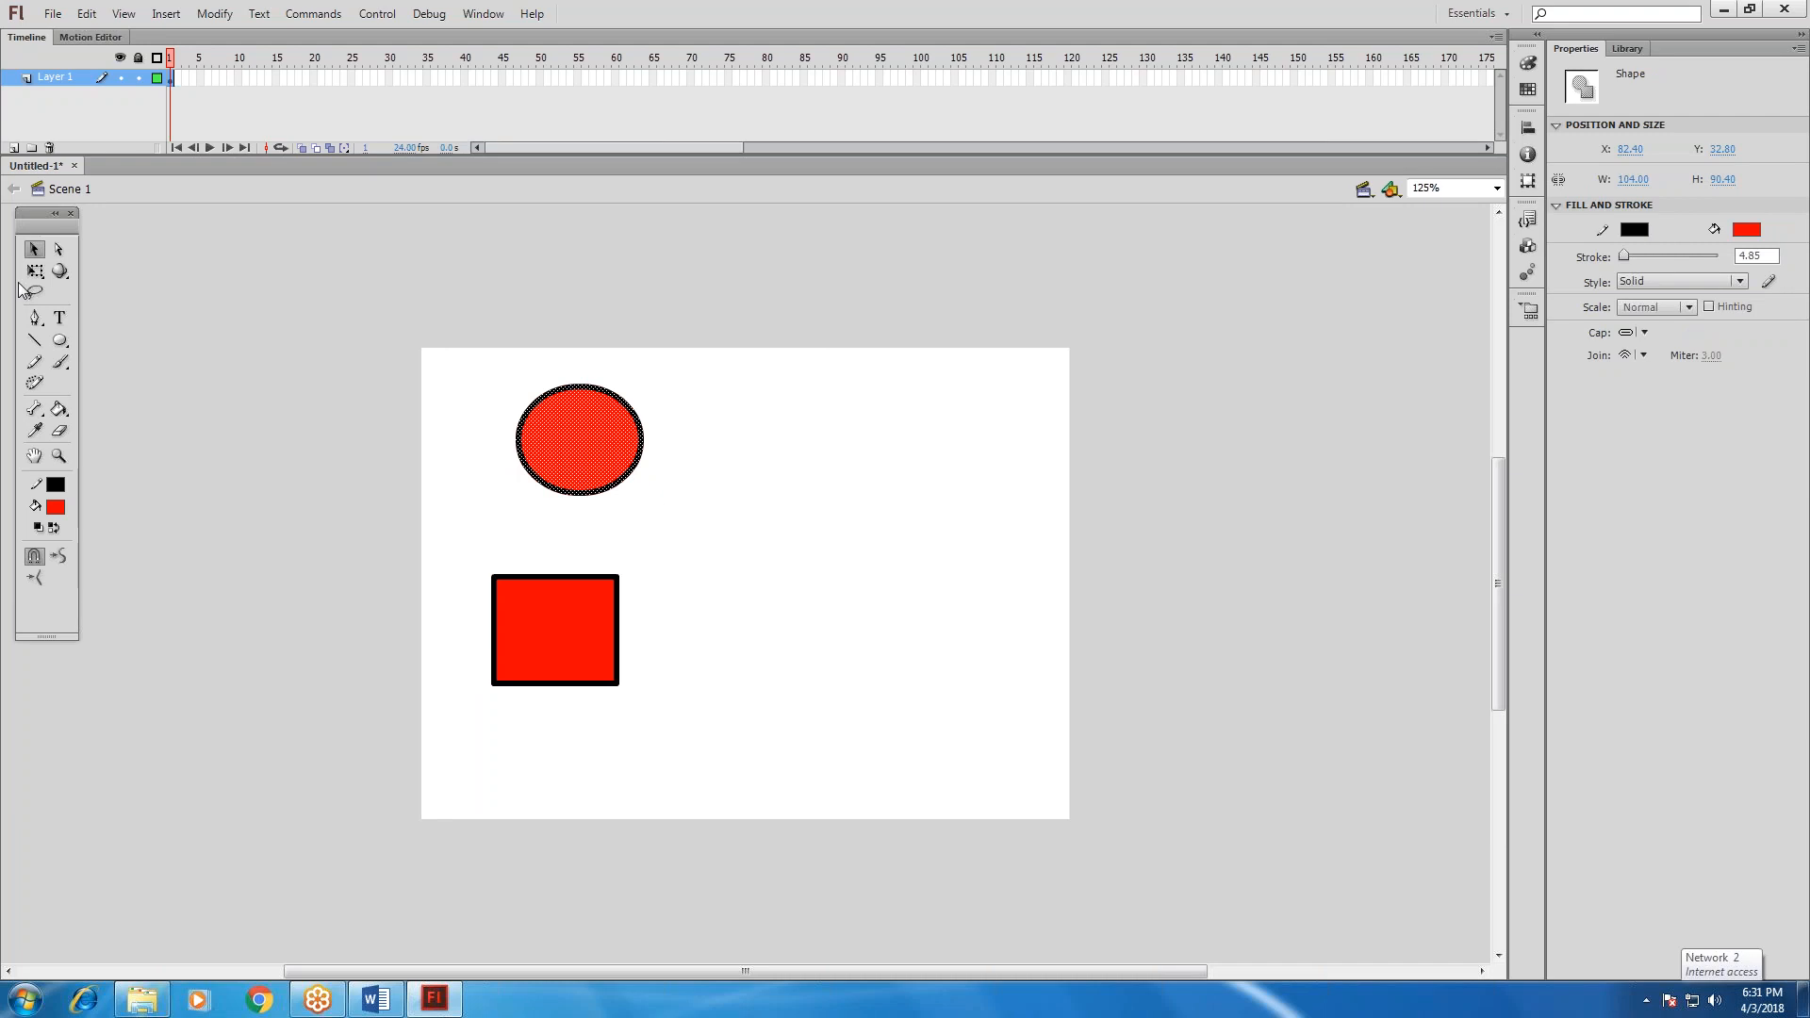
Reshape the rectangle with the Subselection tool into an L-like form with a tall upper point and a long point reaching right.
{"action": "left_click", "coordinate": [58, 255]}
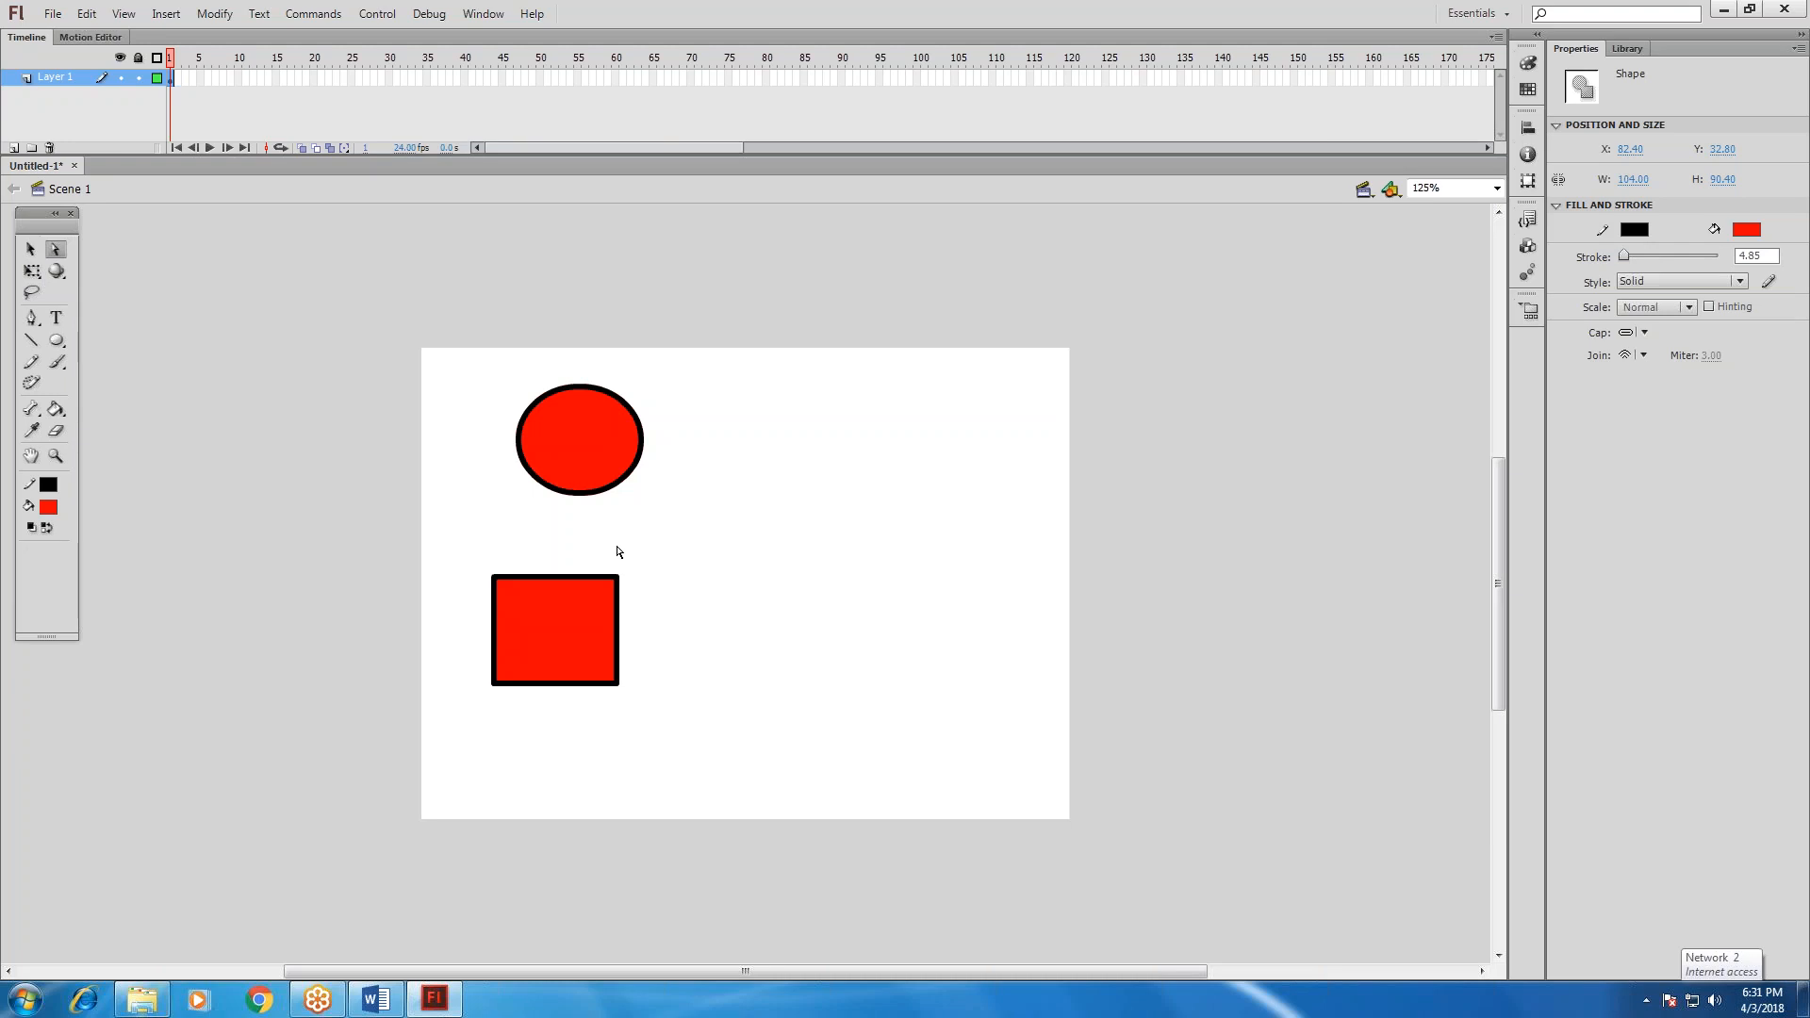
{"action": "left_click", "coordinate": [562, 582]}
{"action": "left_click_drag", "start_coordinate": [494, 576], "coordinate": [498, 535]}
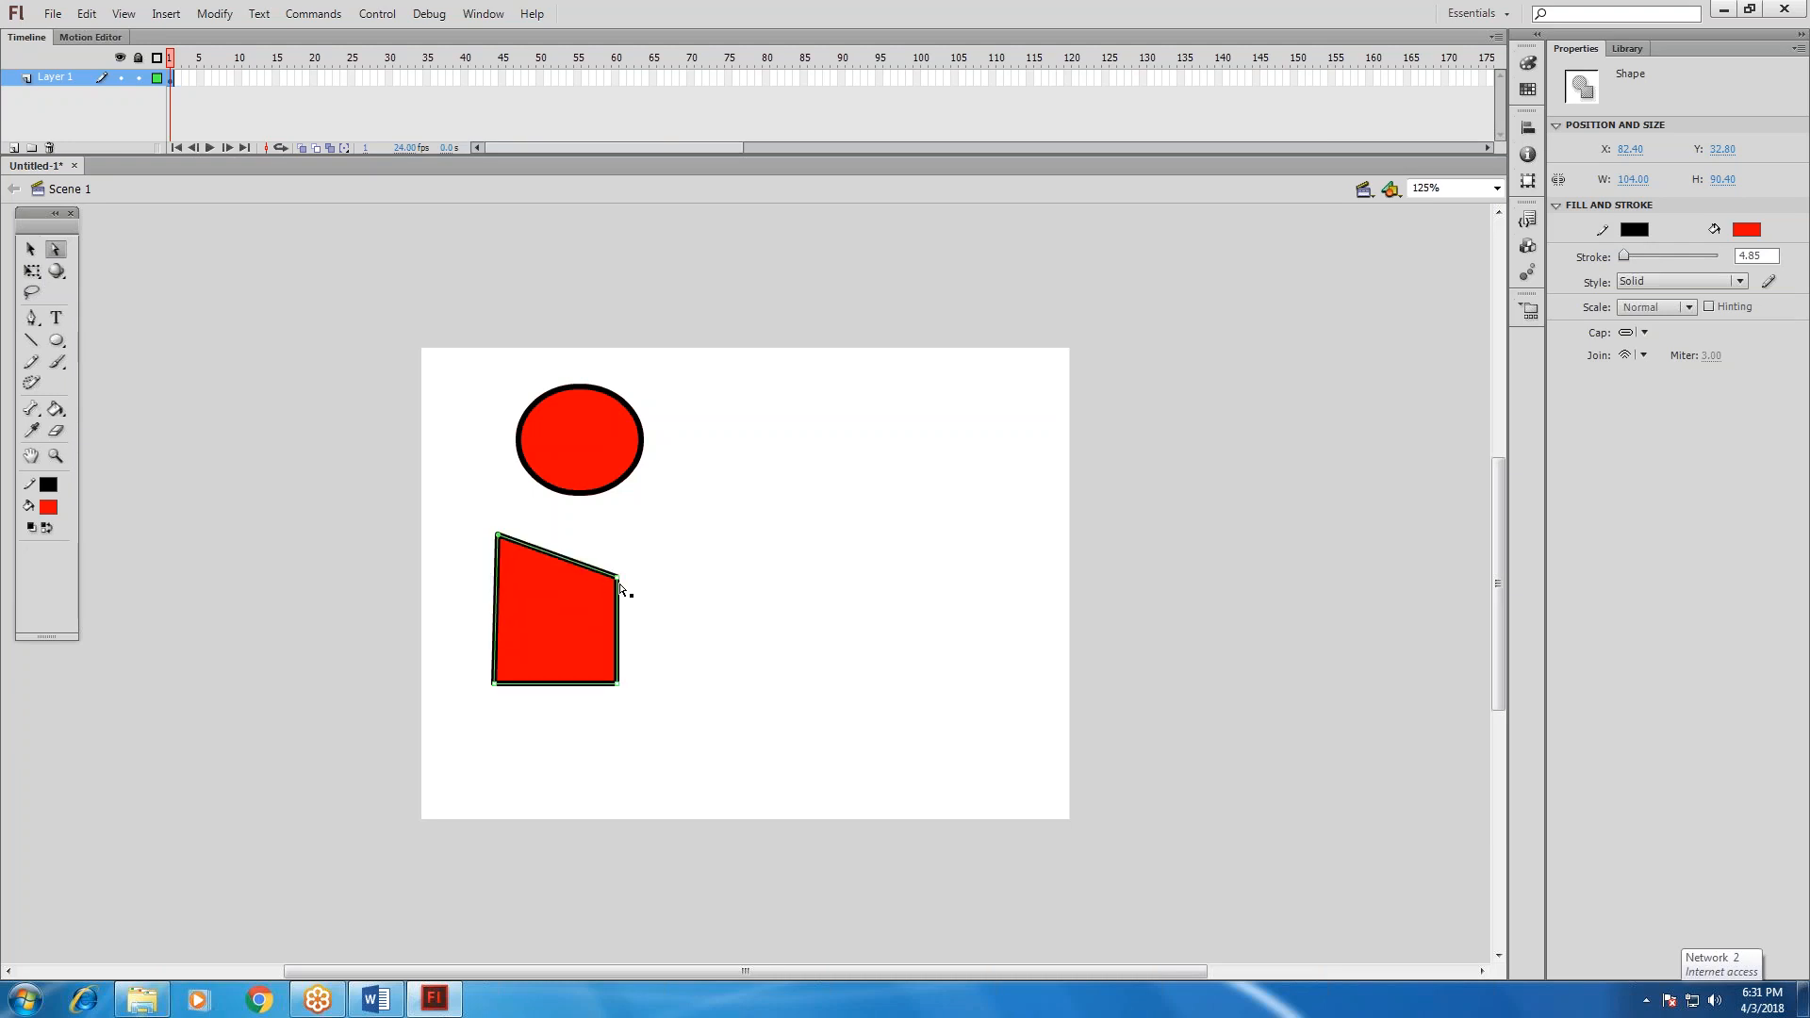
{"action": "left_click_drag", "start_coordinate": [624, 592], "coordinate": [653, 726]}
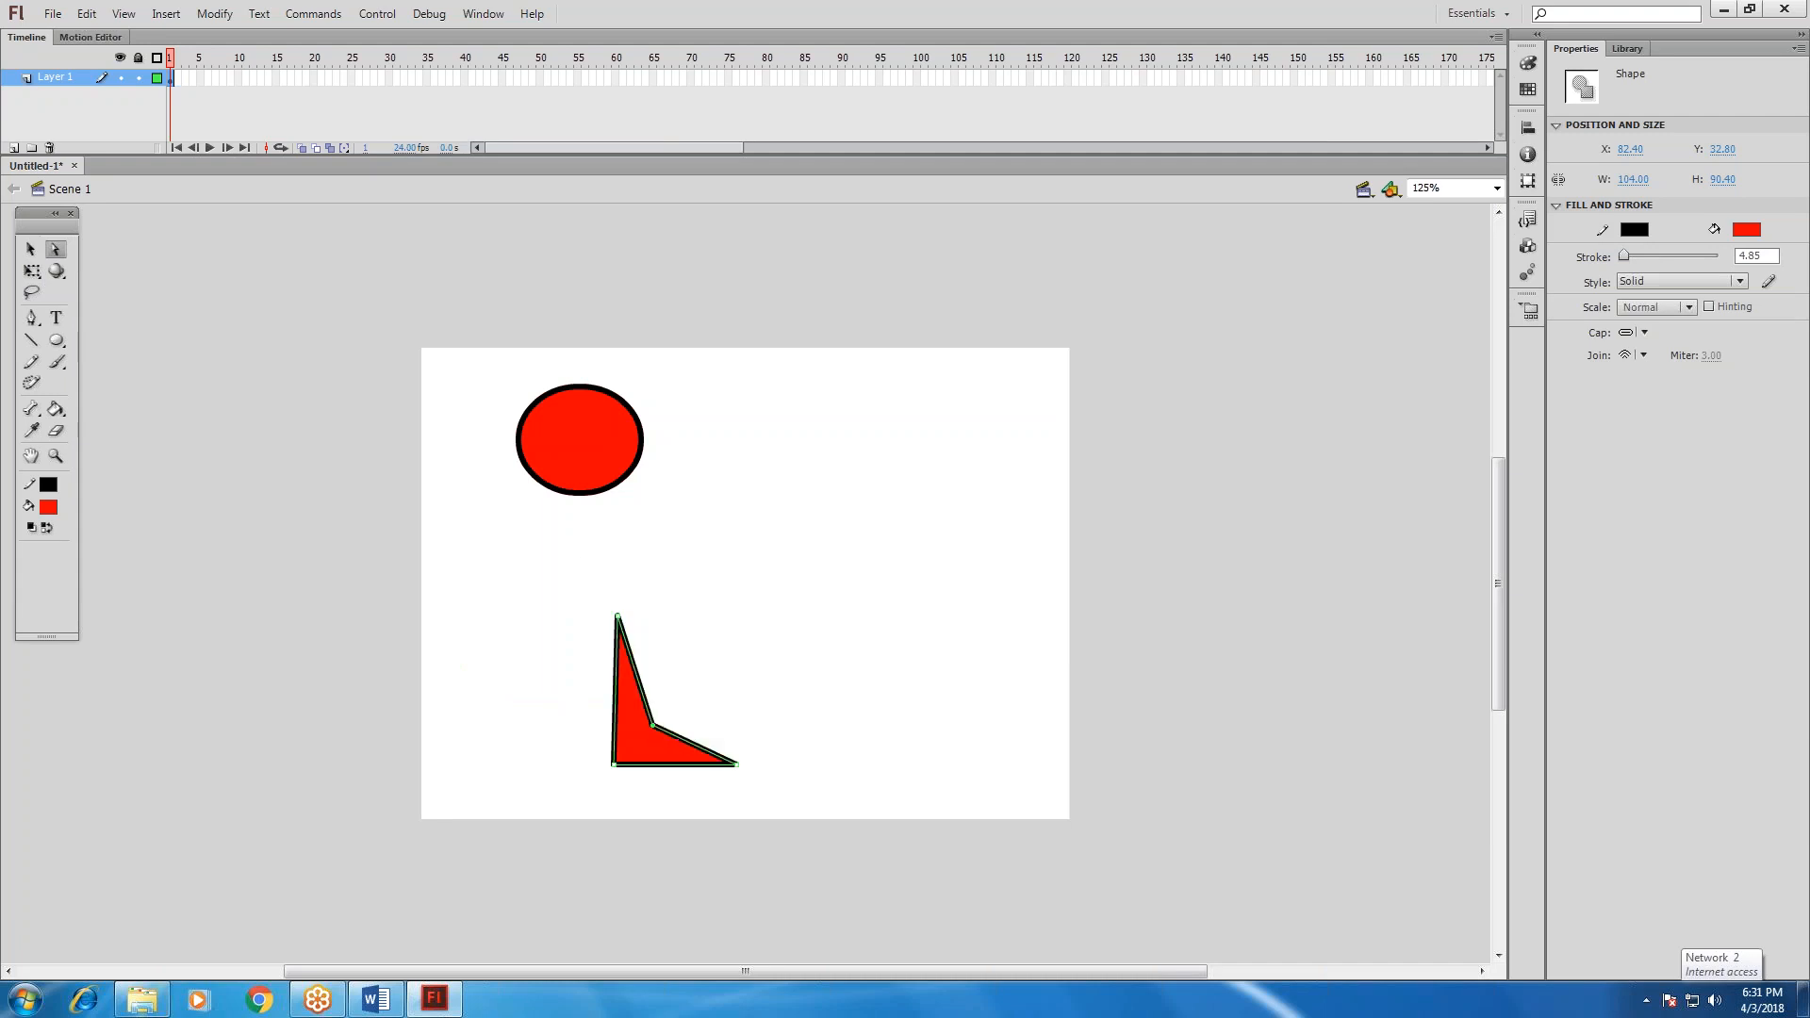
{"action": "left_click_drag", "start_coordinate": [618, 617], "coordinate": [606, 522]}
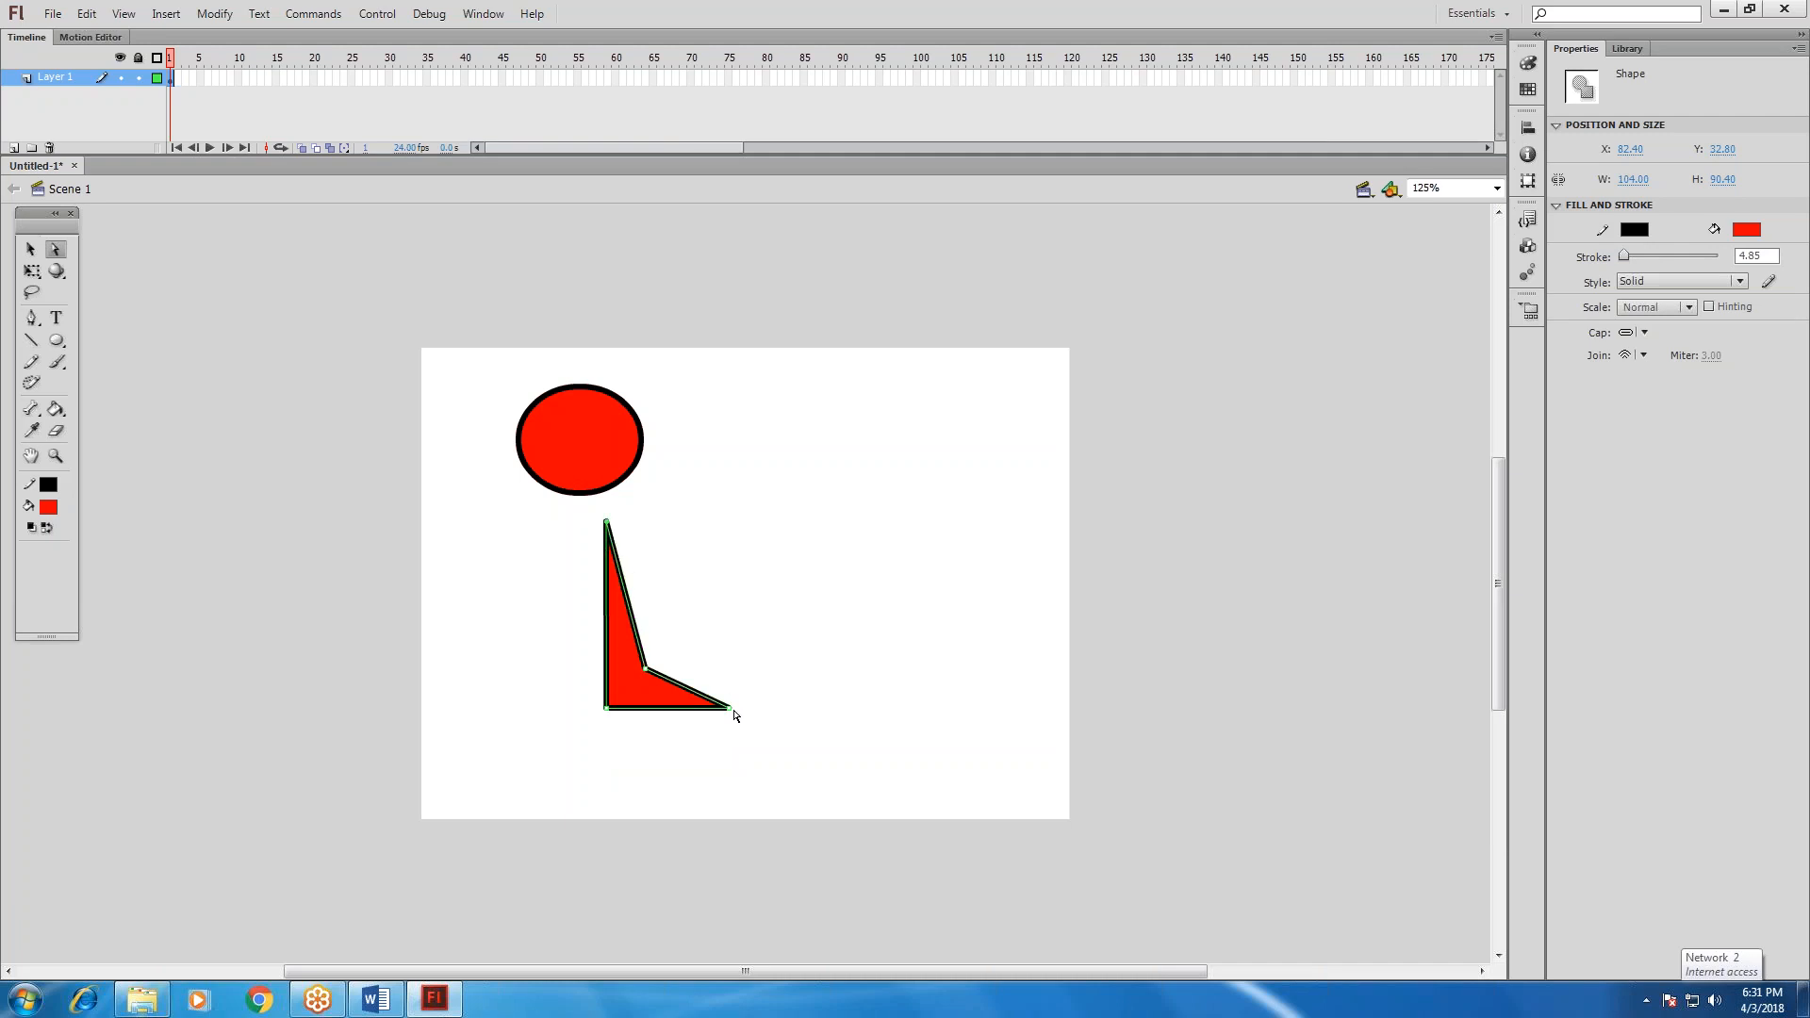
{"action": "left_click_drag", "start_coordinate": [734, 715], "coordinate": [889, 703]}
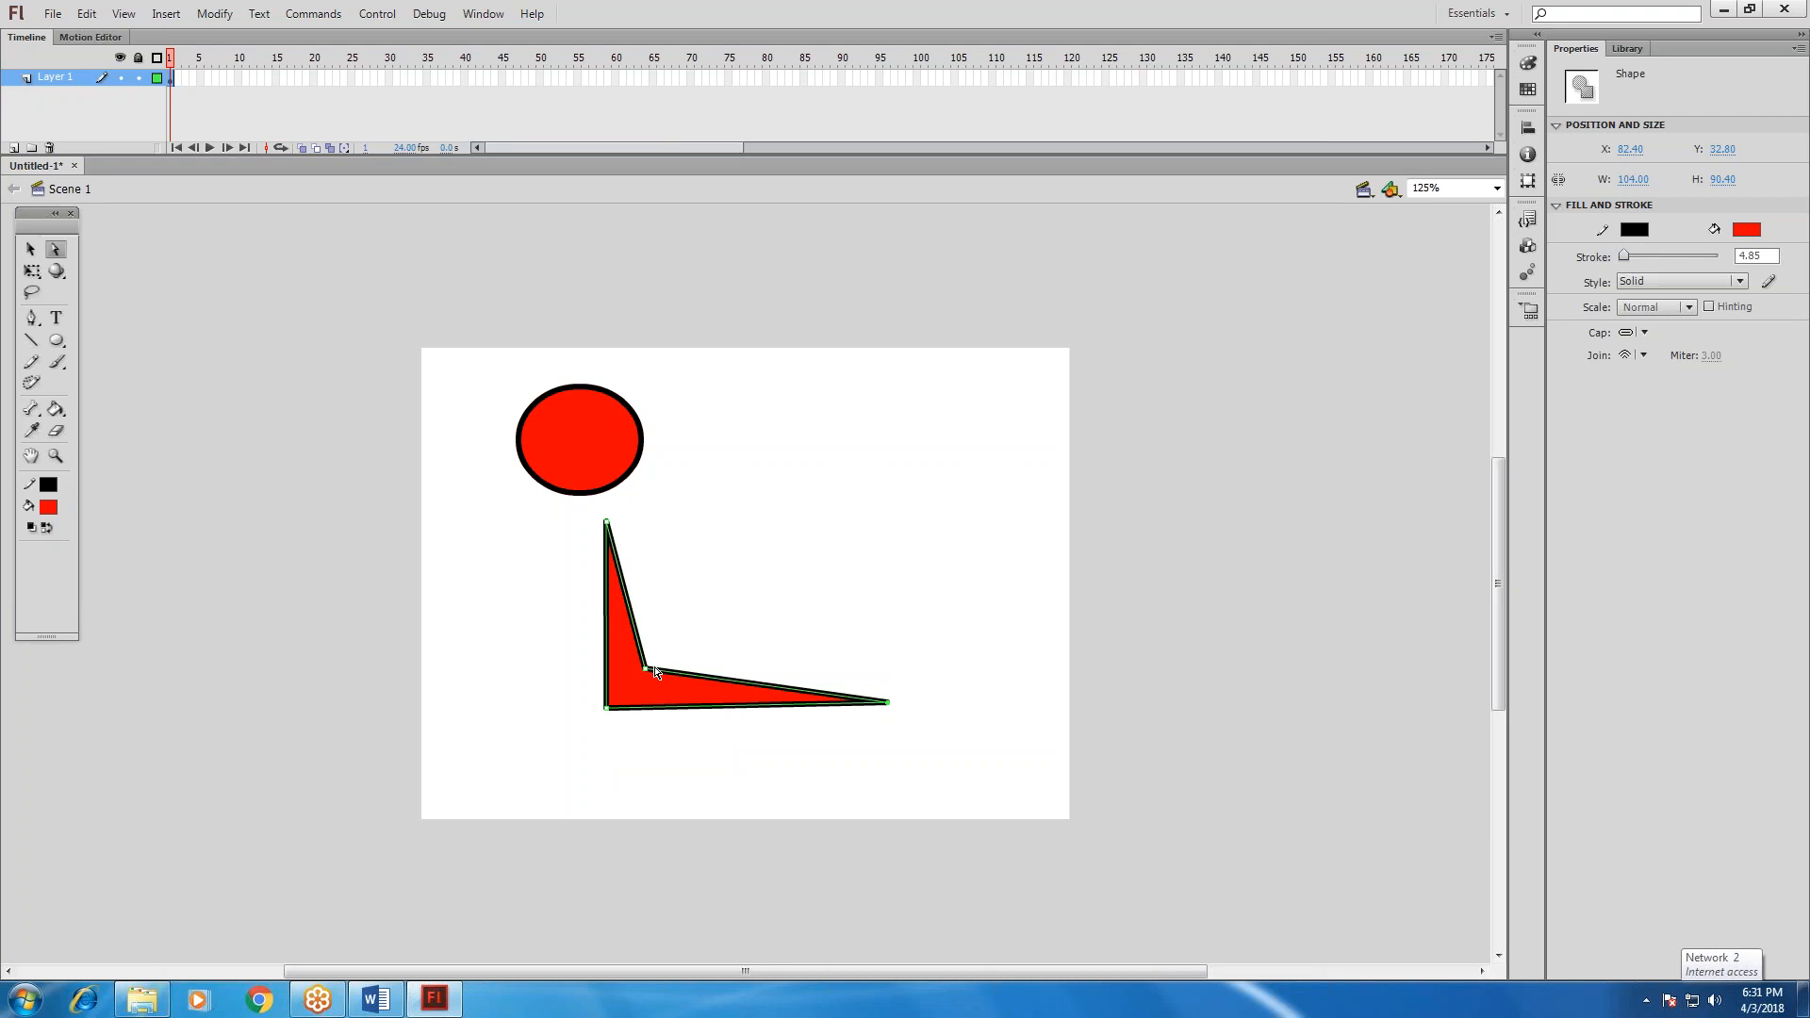
Shift the L-like shape's inner and lower-left corner points outward and adjust the upper corners to form a trapezoid.
{"action": "left_click_drag", "start_coordinate": [649, 669], "coordinate": [693, 653]}
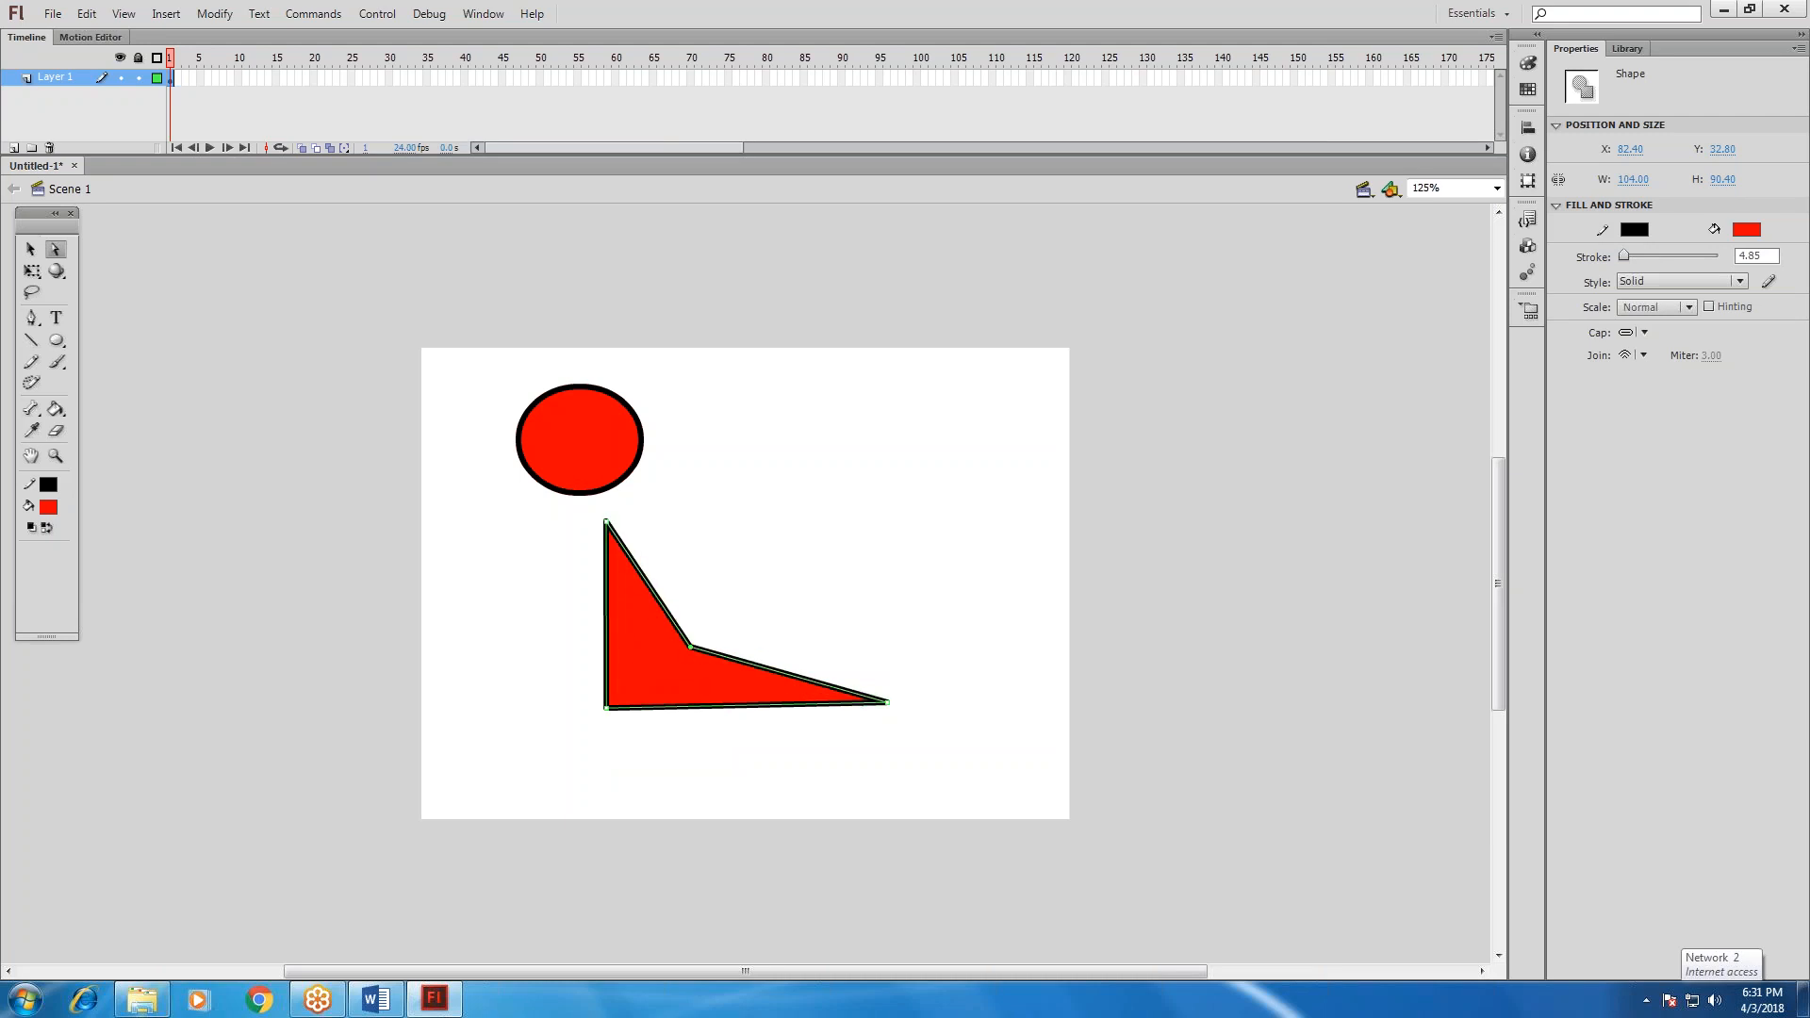
{"action": "left_click_drag", "start_coordinate": [679, 654], "coordinate": [675, 649]}
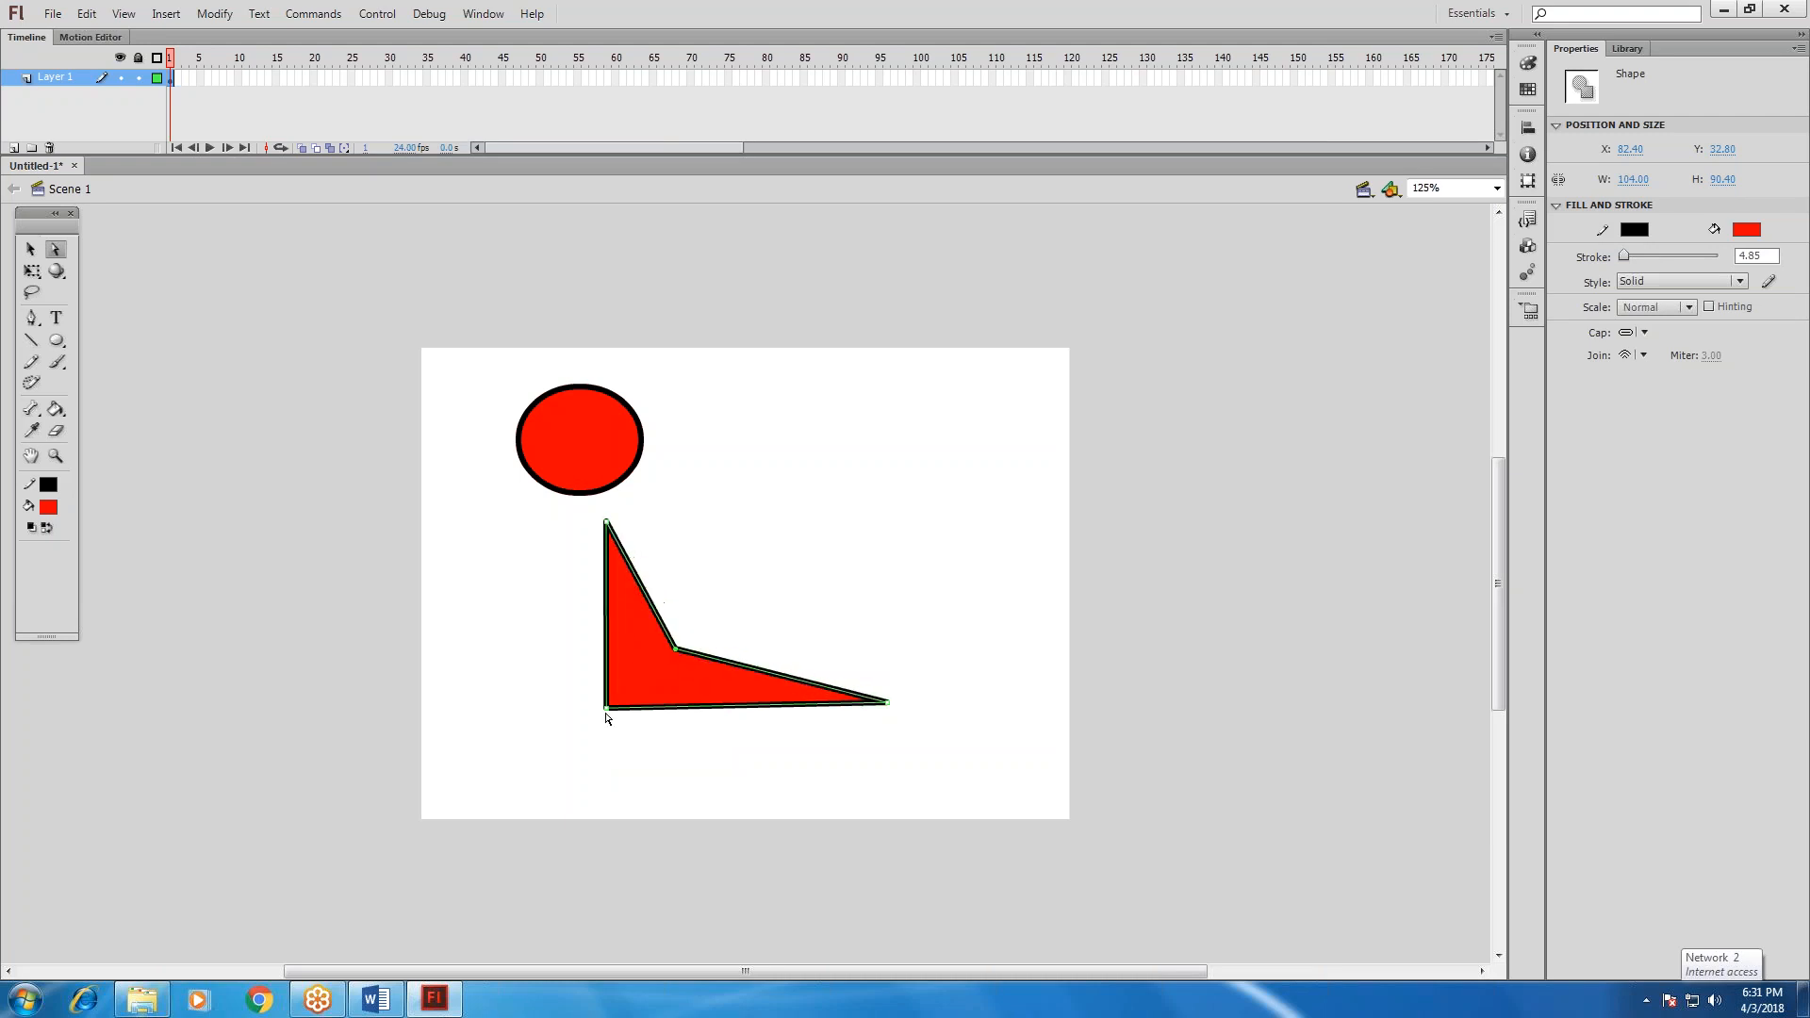
{"action": "left_click_drag", "start_coordinate": [607, 710], "coordinate": [545, 733]}
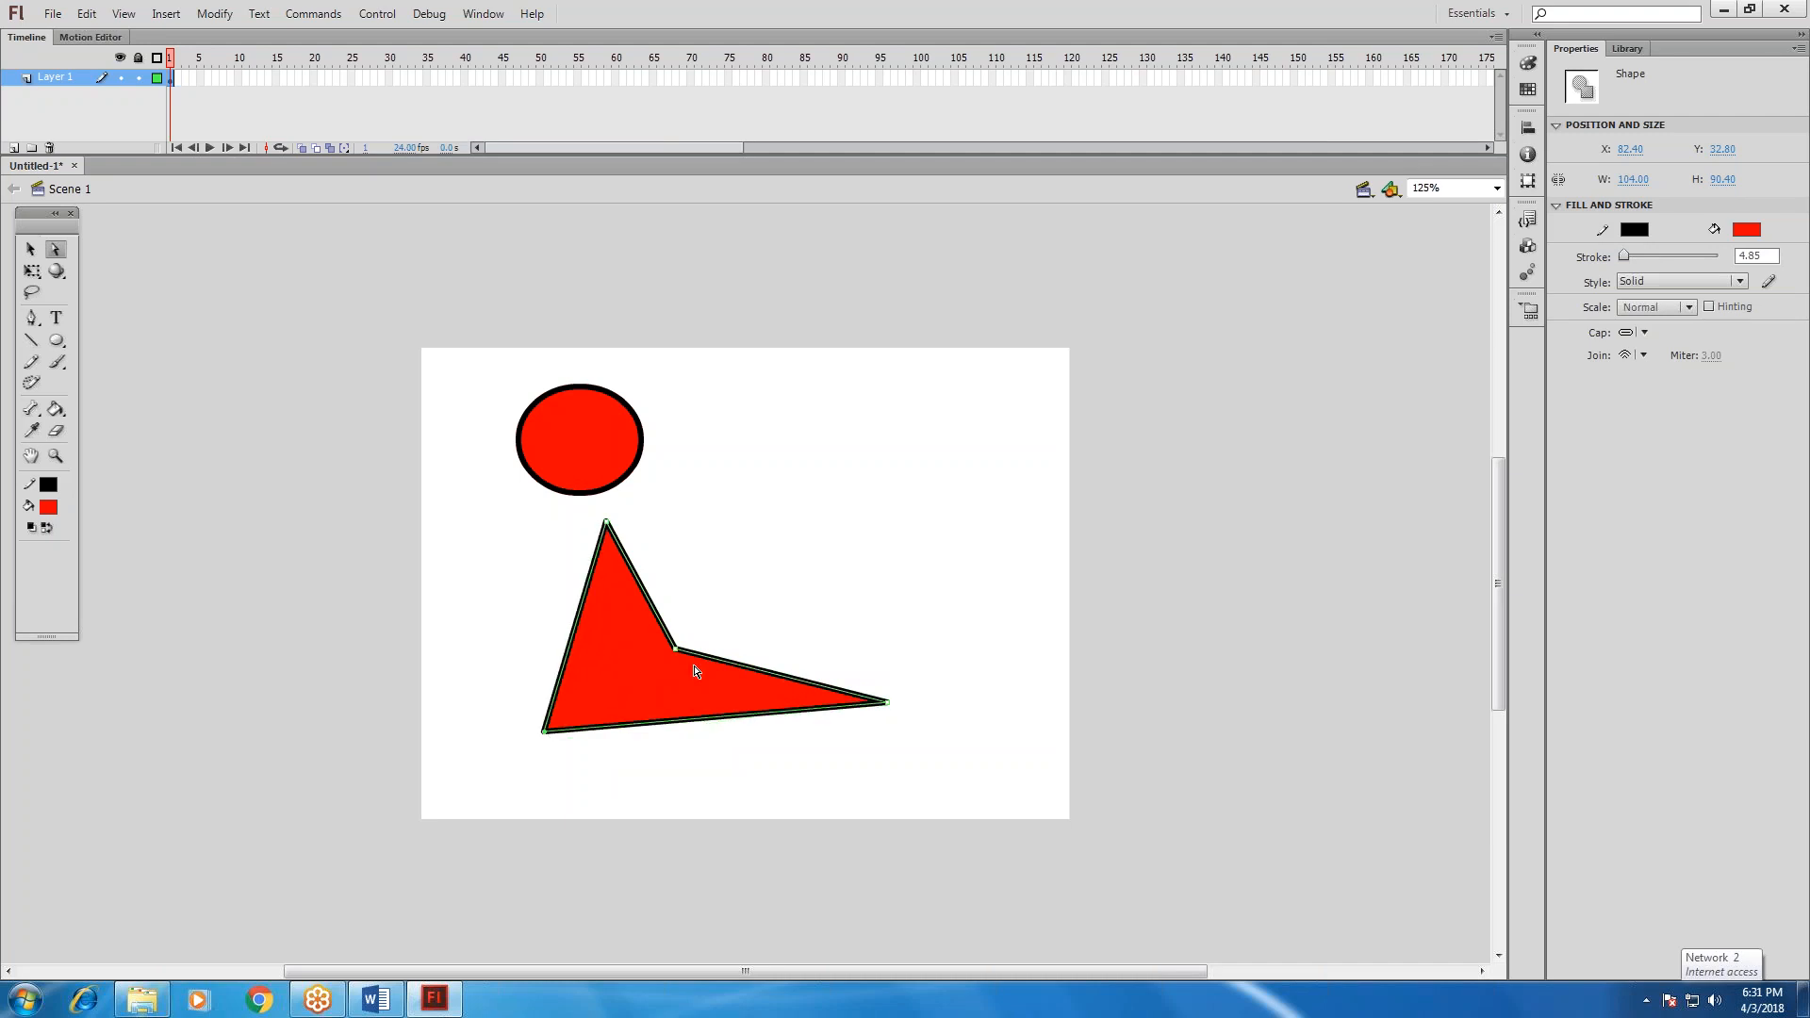
{"action": "left_click_drag", "start_coordinate": [684, 659], "coordinate": [835, 472]}
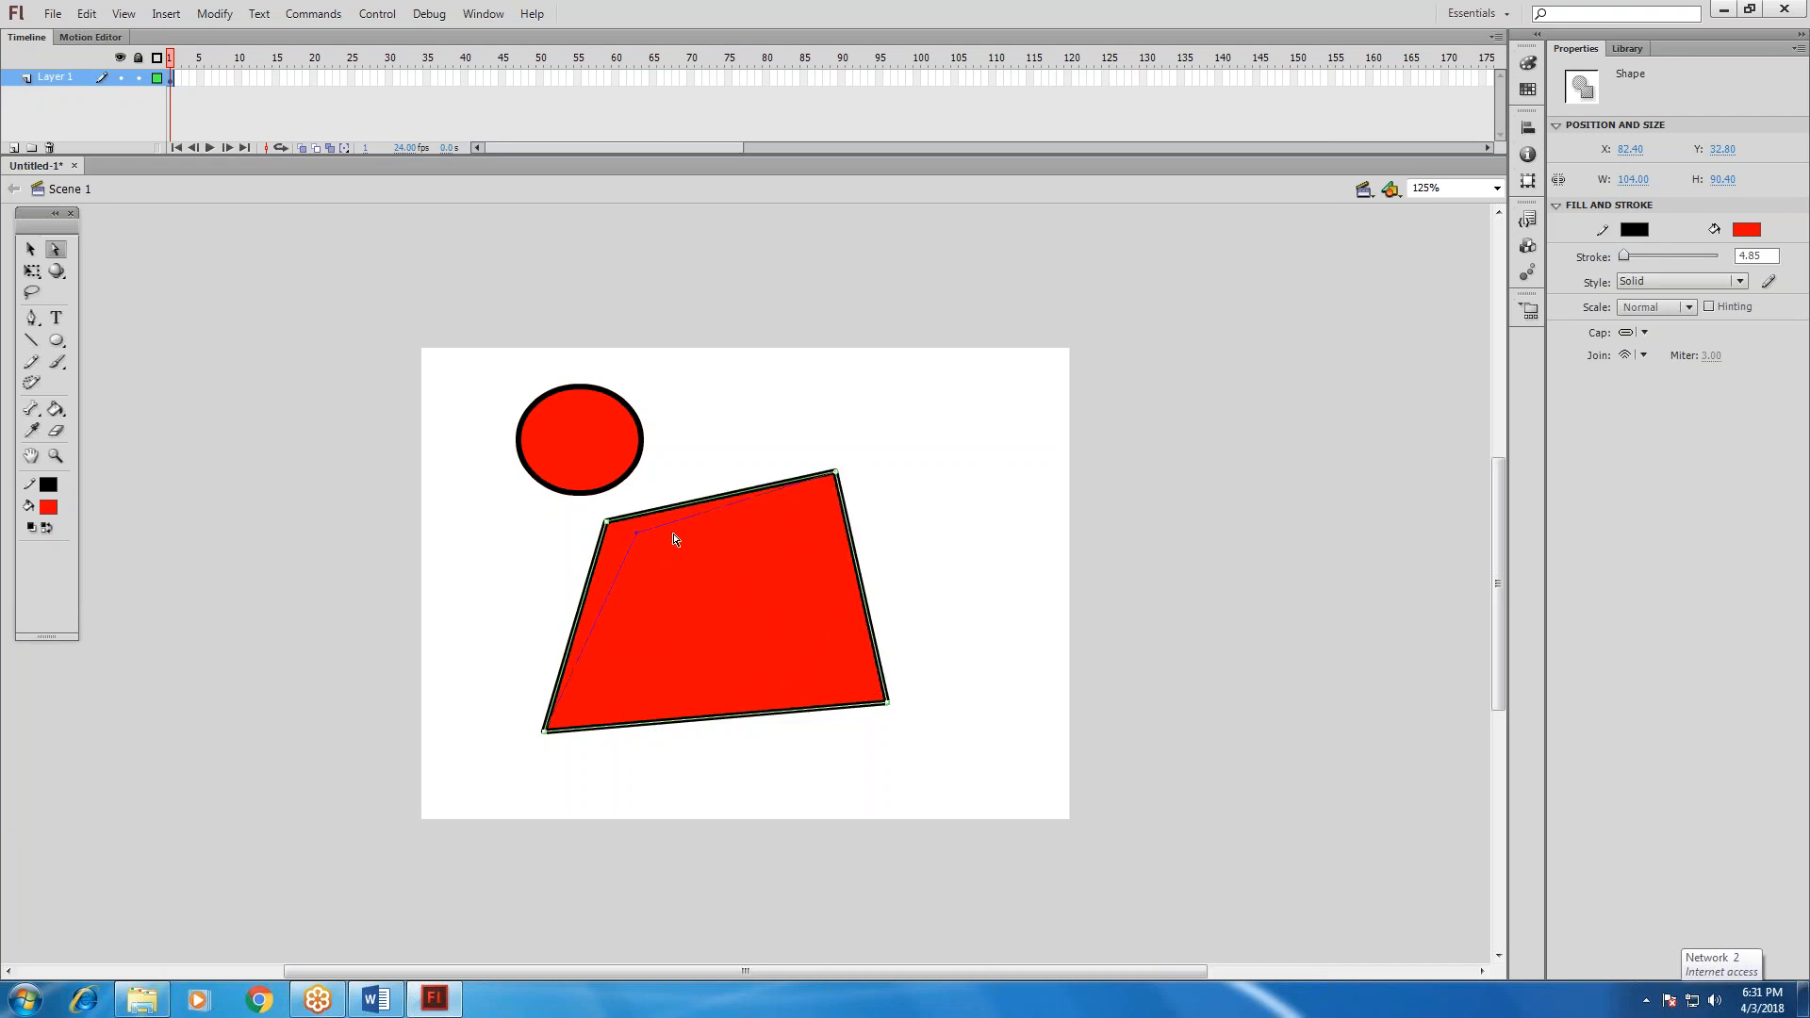
{"action": "left_click_drag", "start_coordinate": [674, 539], "coordinate": [676, 539]}
{"action": "left_click_drag", "start_coordinate": [836, 474], "coordinate": [761, 542]}
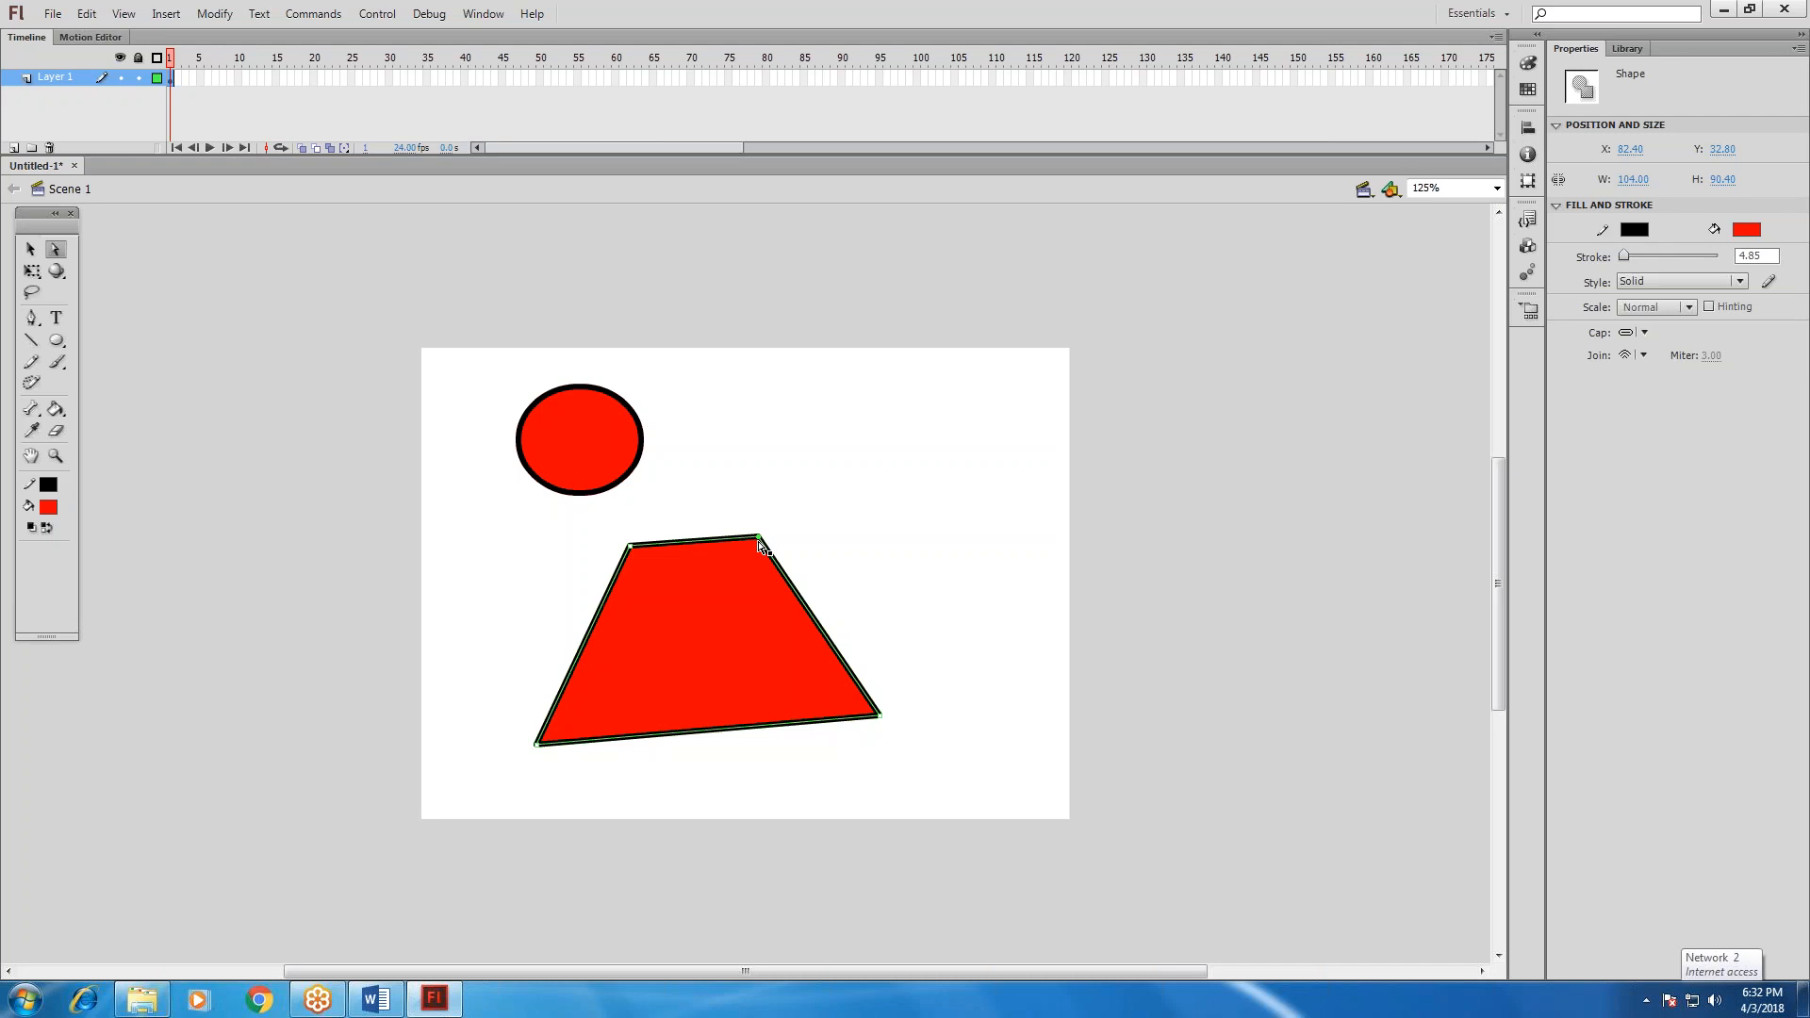
Distort the oval by pulling its anchor points into a narrow spike below, a right-hand bulge and a pointed peak above.
{"action": "left_click", "coordinate": [574, 496]}
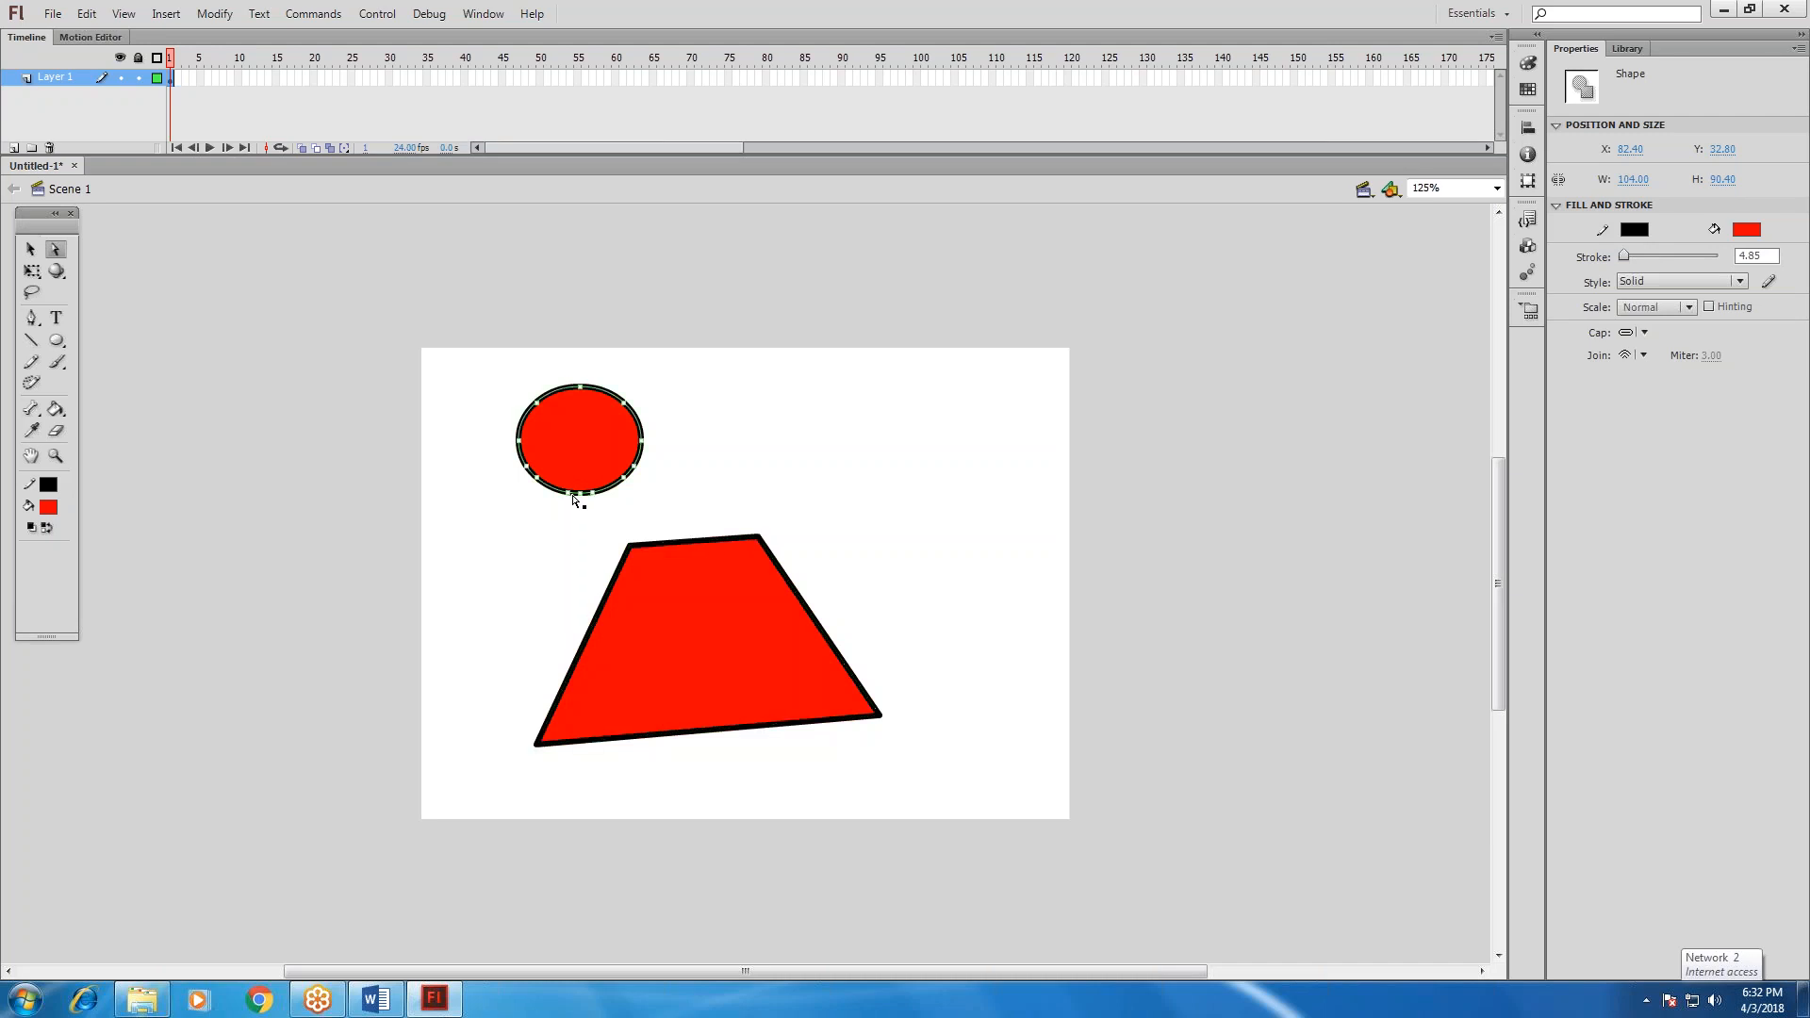
{"action": "mouse_move", "coordinate": [581, 493]}
{"action": "left_mouse_down"}
{"action": "mouse_move", "coordinate": [580, 525]}
{"action": "mouse_move", "coordinate": [553, 511]}
{"action": "left_mouse_up"}
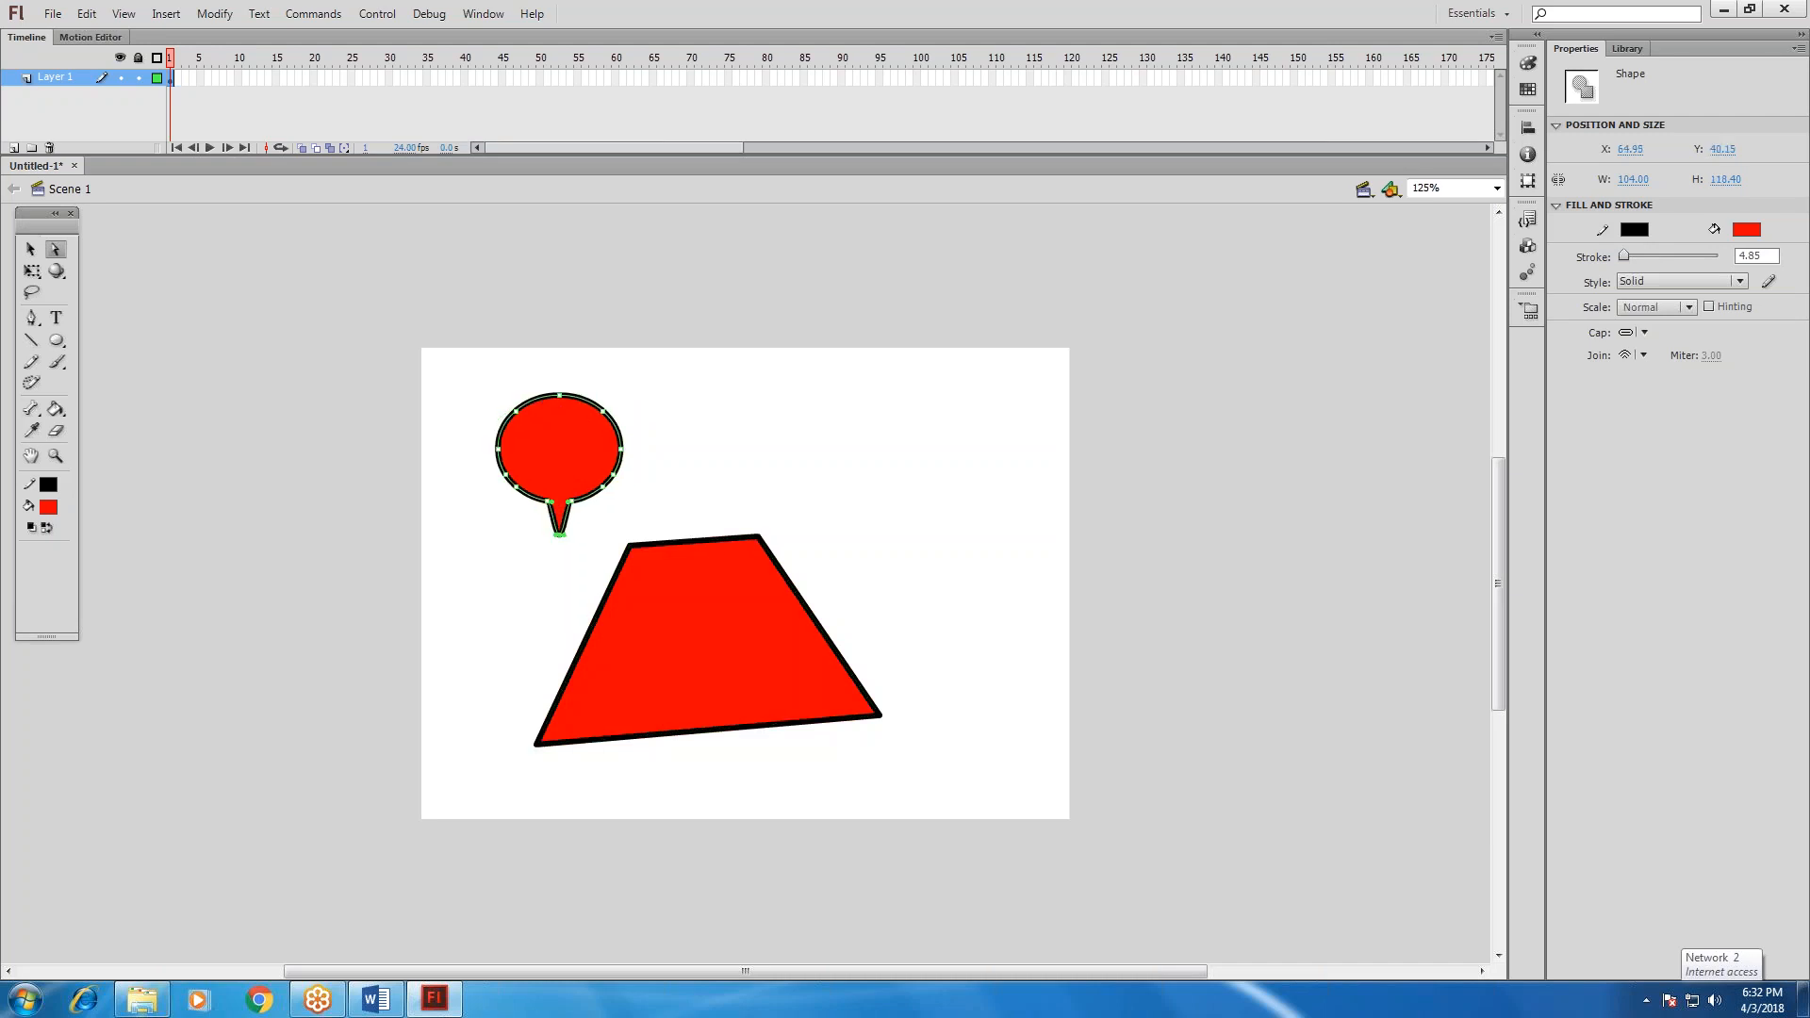
{"action": "left_click_drag", "start_coordinate": [620, 457], "coordinate": [566, 397]}
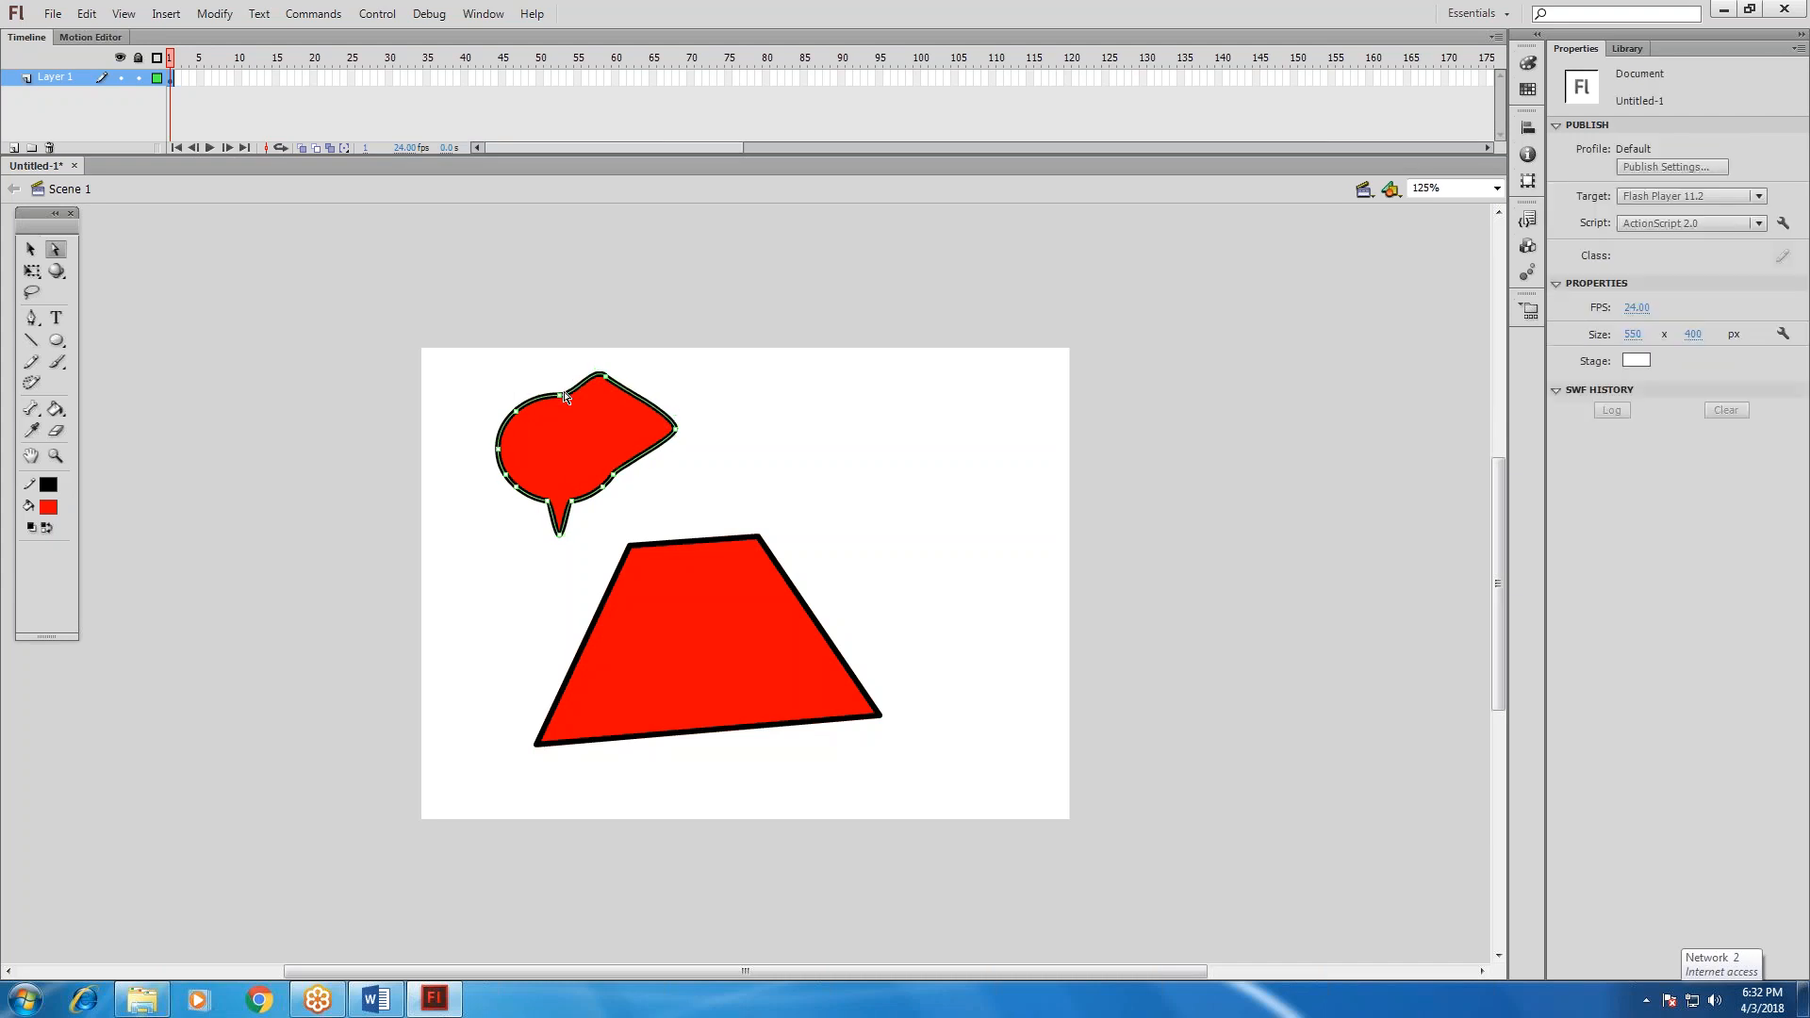
{"action": "left_click", "coordinate": [576, 396]}
{"action": "left_click_drag", "start_coordinate": [581, 401], "coordinate": [500, 300]}
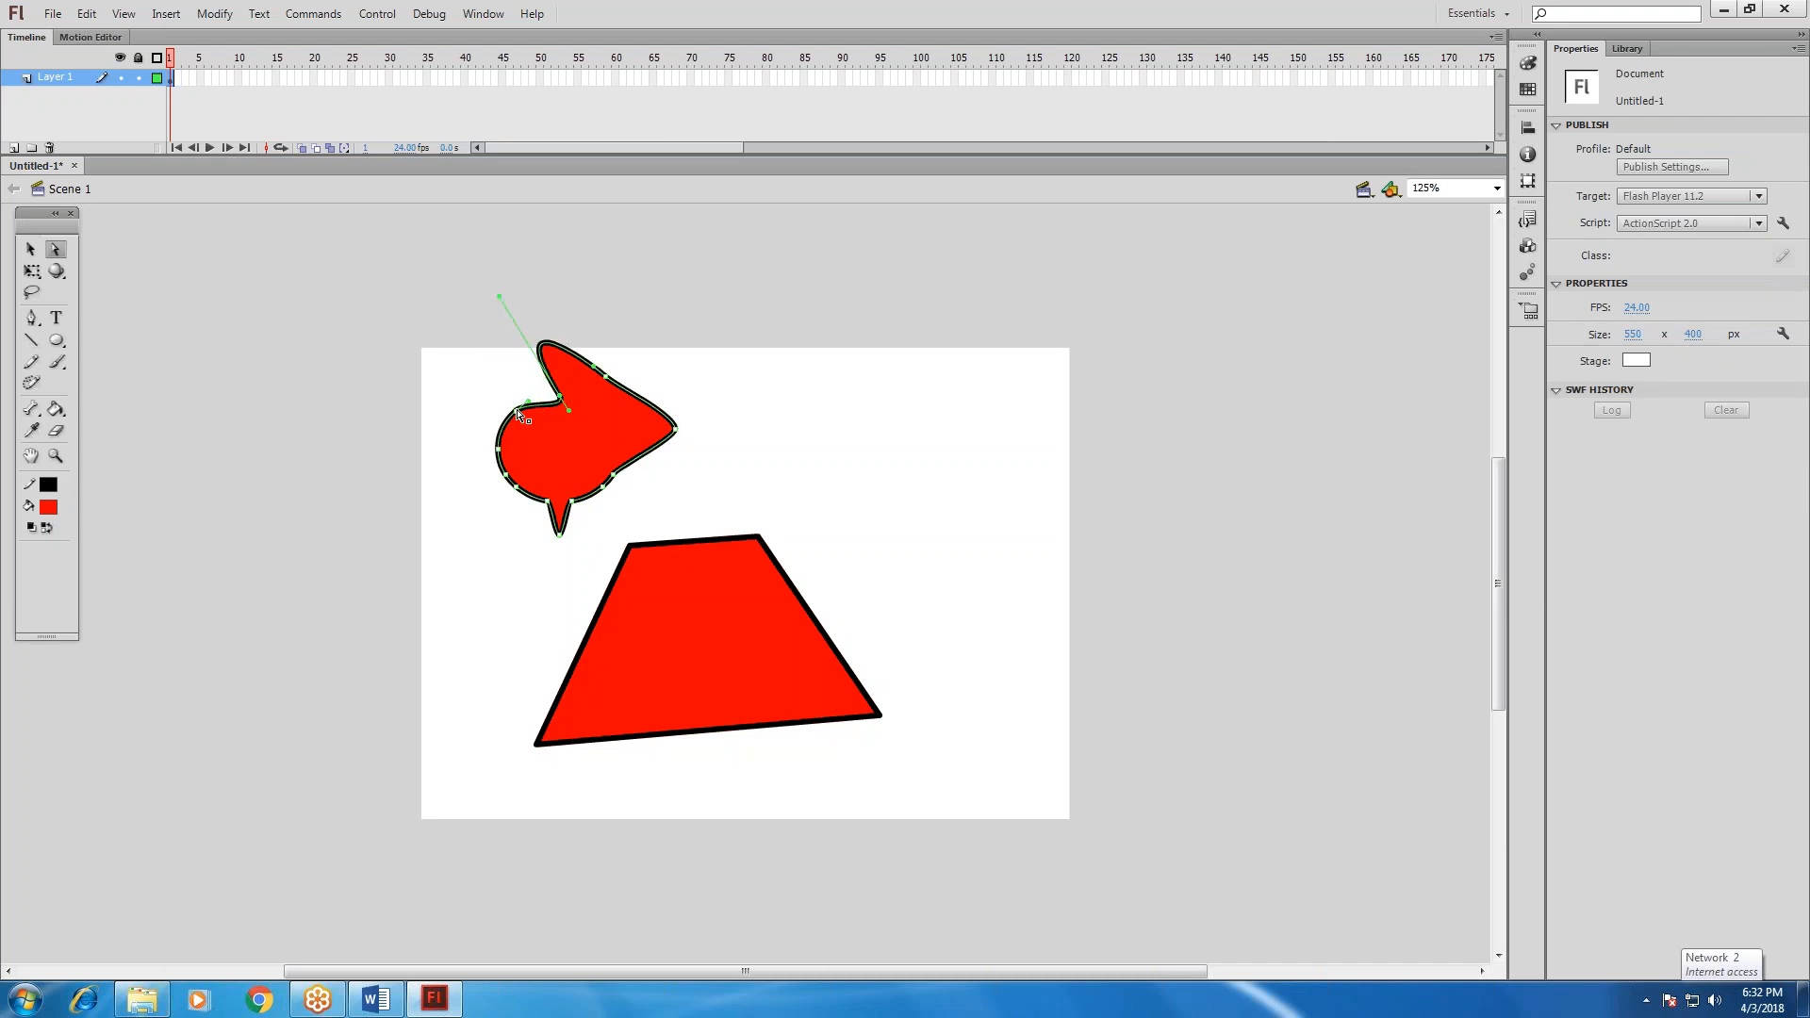
Try pulling more anchor points on the distorted oval's left and upper edges, and undo the last three changes.
{"action": "left_click_drag", "start_coordinate": [516, 411], "coordinate": [496, 446]}
{"action": "left_click", "coordinate": [563, 400]}
{"action": "left_click_drag", "start_coordinate": [557, 416], "coordinate": [584, 363]}
{"action": "left_click", "coordinate": [671, 479]}
{"action": "key", "text": "ctrl+z"}
{"action": "key", "text": "ctrl+z"}
{"action": "key", "text": "ctrl+z"}
Reshape the distorted oval's lower and left edges into an irregular, jagged outline by moving its anchor points, leaving it deselected.
{"action": "left_click", "coordinate": [720, 476]}
{"action": "left_click", "coordinate": [718, 458]}
{"action": "left_click", "coordinate": [611, 479]}
{"action": "left_click_drag", "start_coordinate": [571, 501], "coordinate": [496, 432]}
{"action": "left_click", "coordinate": [648, 451]}
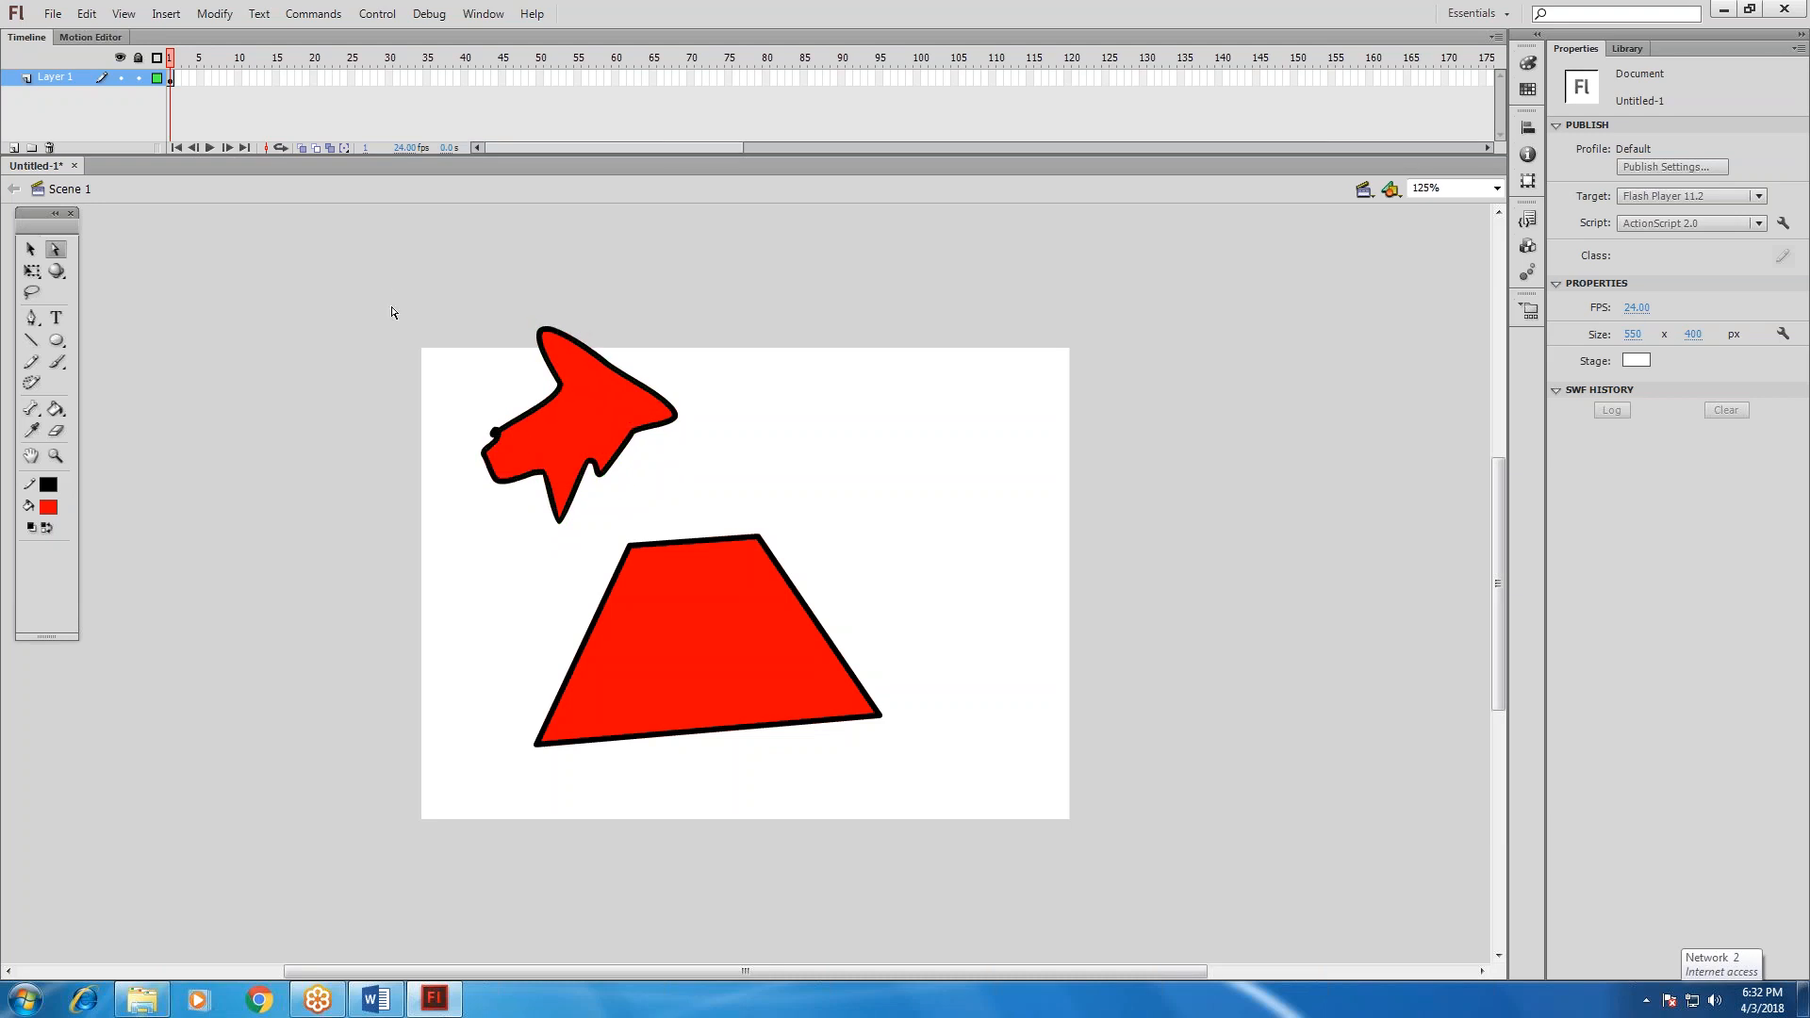
Select all anchor points of the irregular shape, try moving its fill to the right with the Selection tool, and undo the move.
{"action": "left_click_drag", "start_coordinate": [386, 281], "coordinate": [715, 547]}
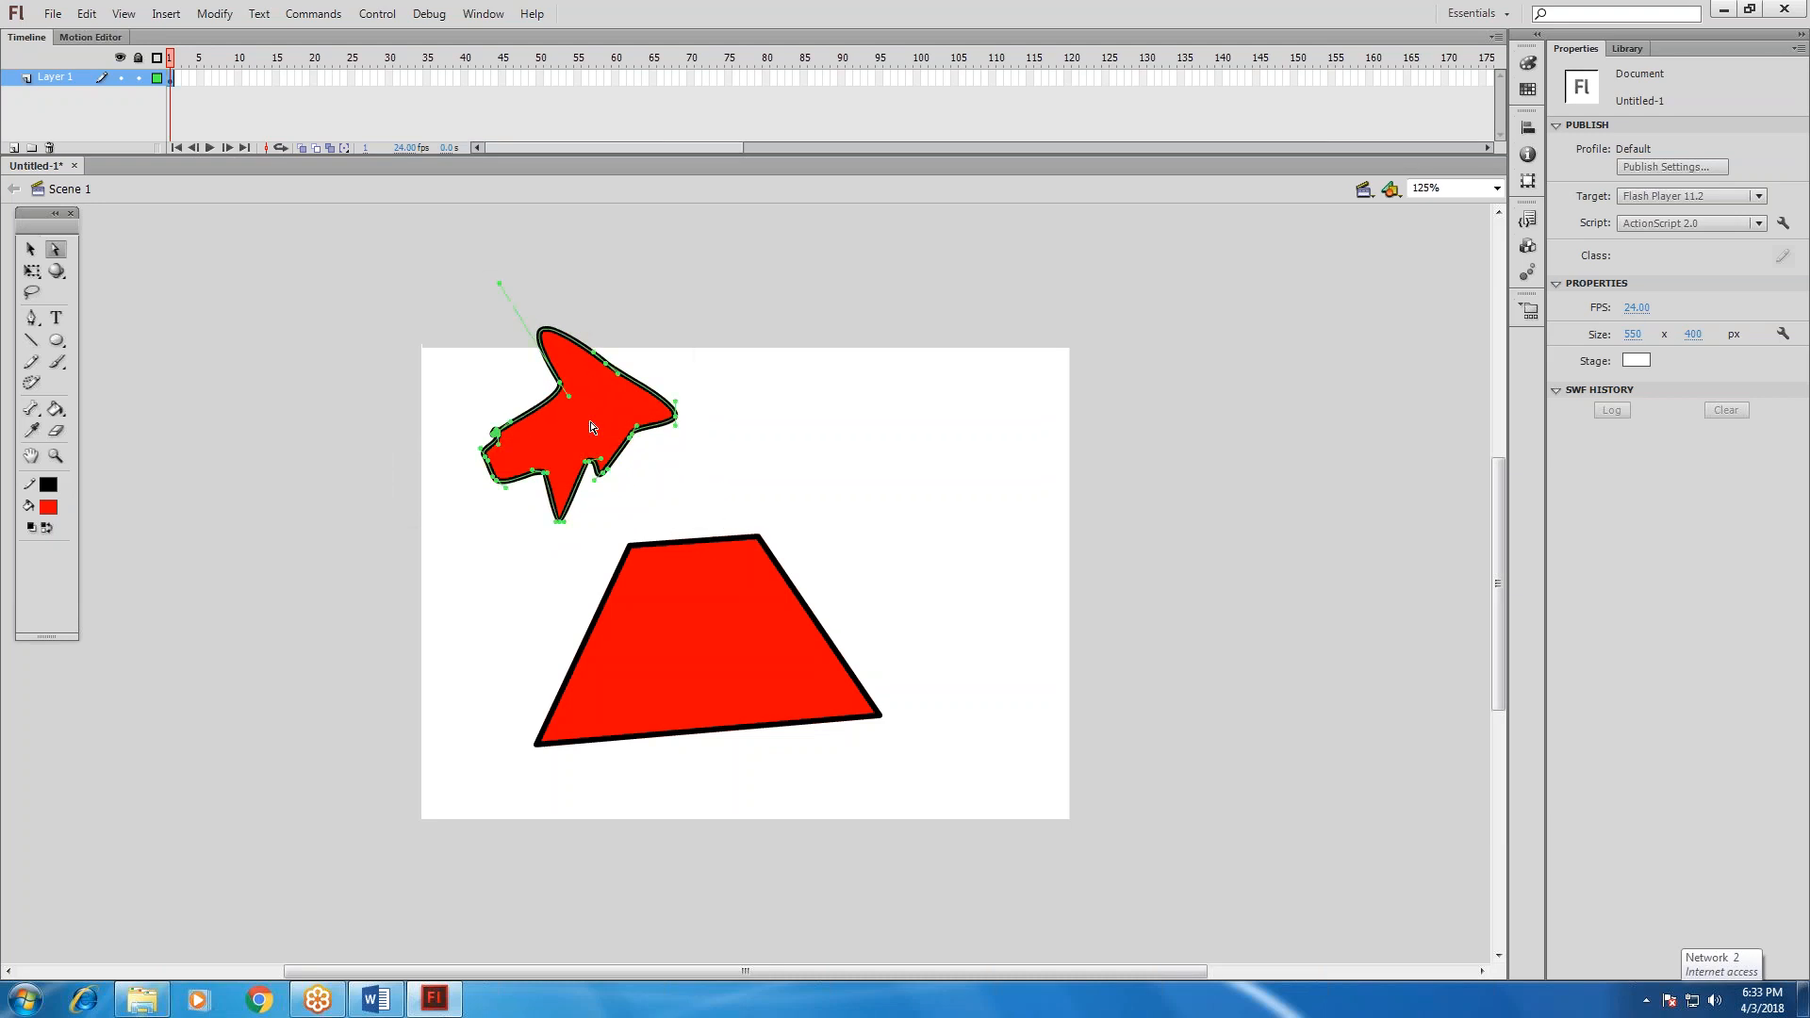
{"action": "left_click_drag", "start_coordinate": [431, 290], "coordinate": [715, 524]}
{"action": "key", "text": "v"}
{"action": "left_click_drag", "start_coordinate": [579, 408], "coordinate": [951, 458]}
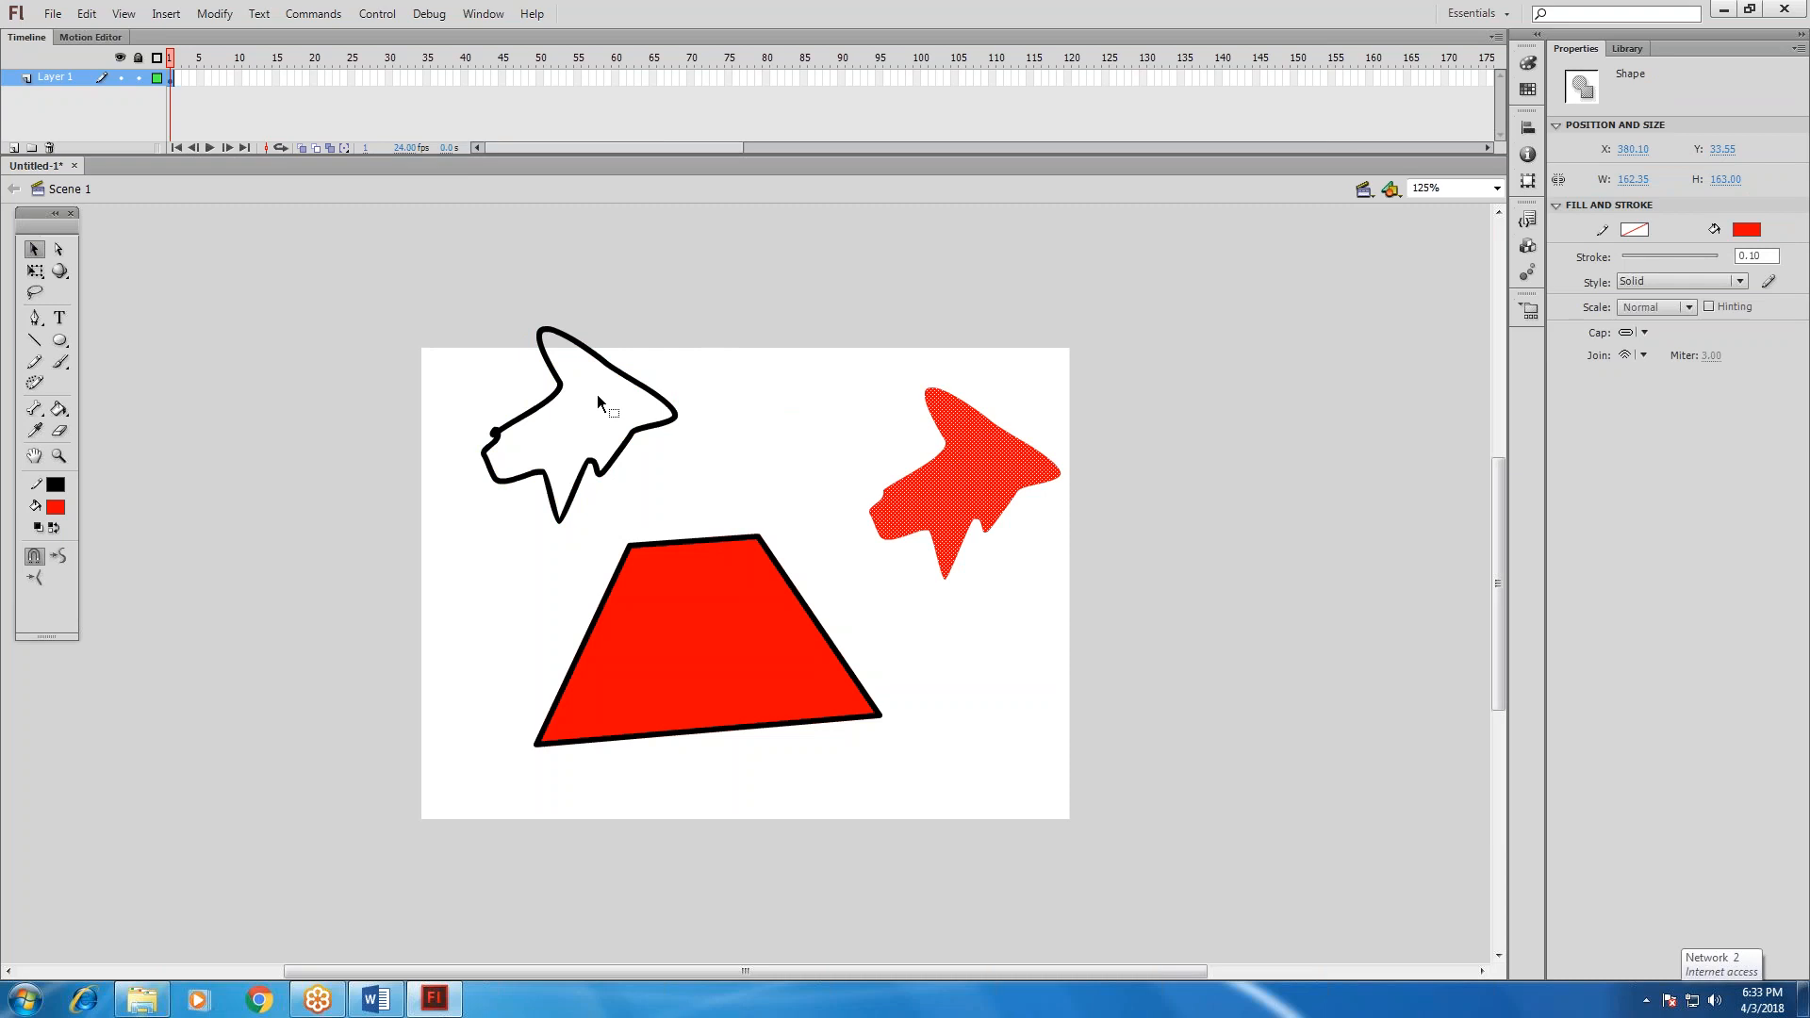
{"action": "key", "text": "ctrl+z"}
Select the irregular shape's fill and outline together and move it to the upper right of the trapezoid, leaving it deselected.
{"action": "left_click_drag", "start_coordinate": [395, 279], "coordinate": [722, 524]}
{"action": "left_click_drag", "start_coordinate": [618, 462], "coordinate": [727, 465]}
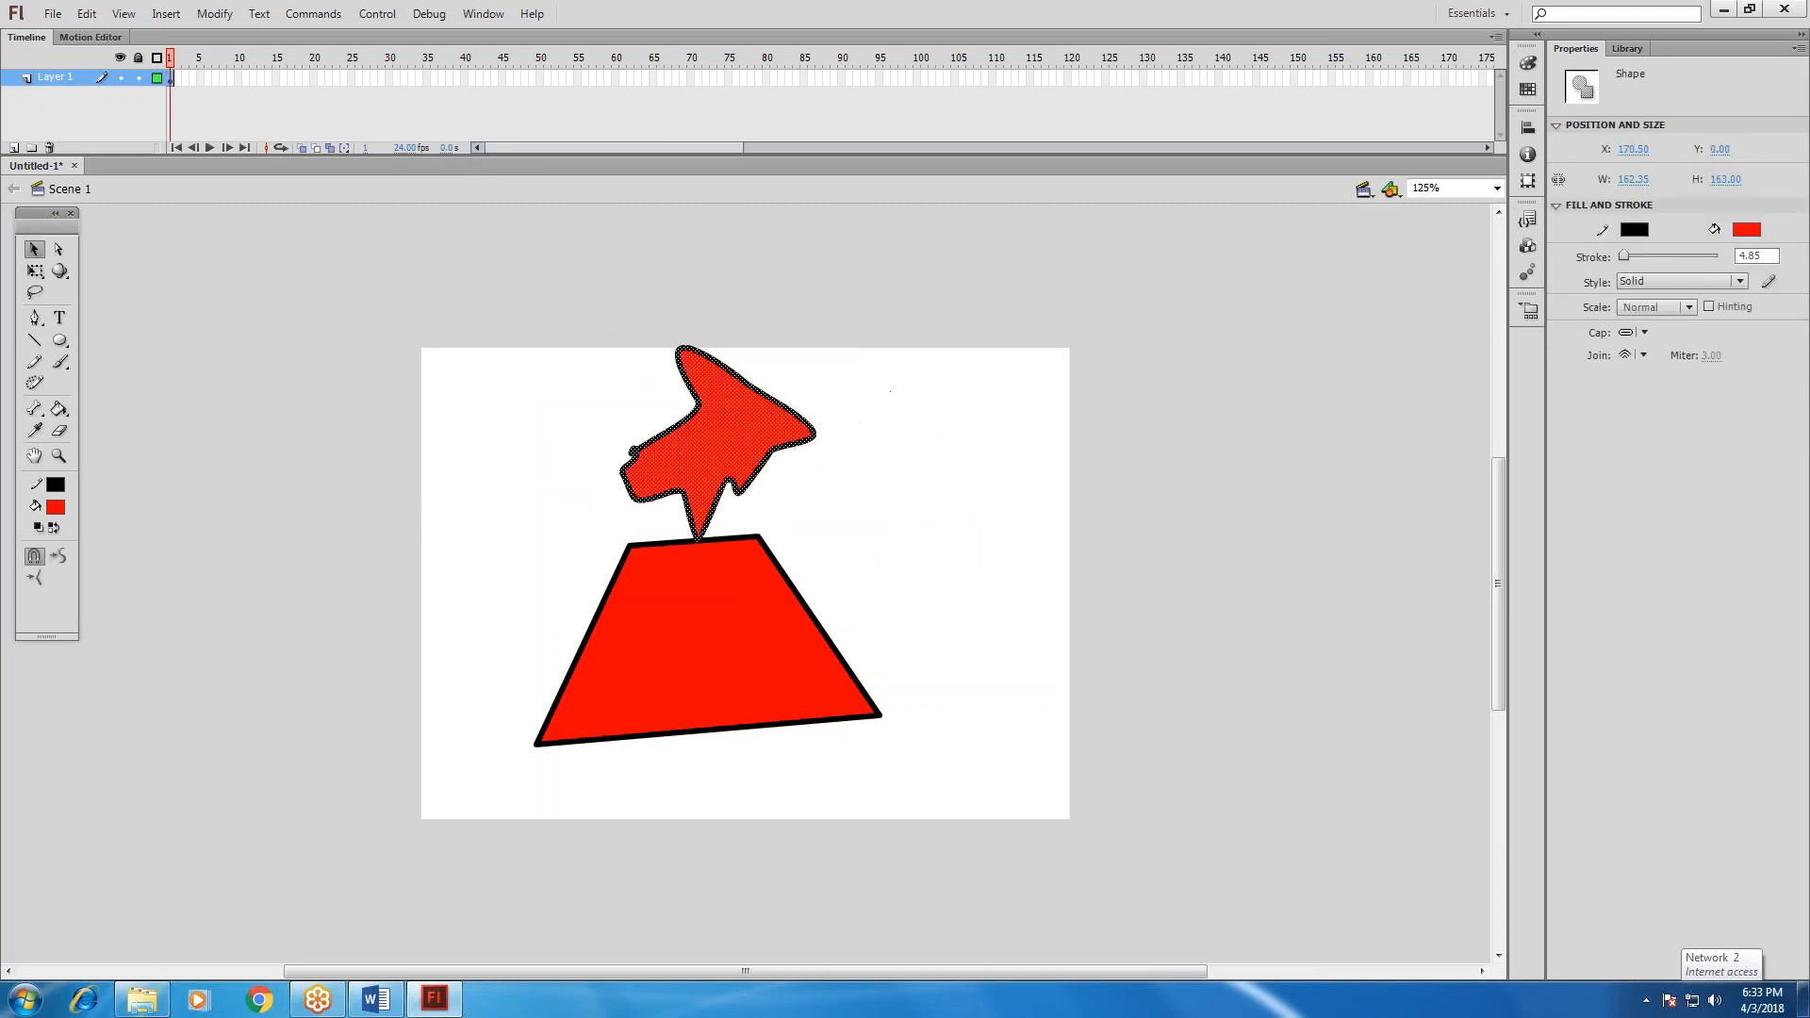
{"action": "left_click", "coordinate": [891, 507]}
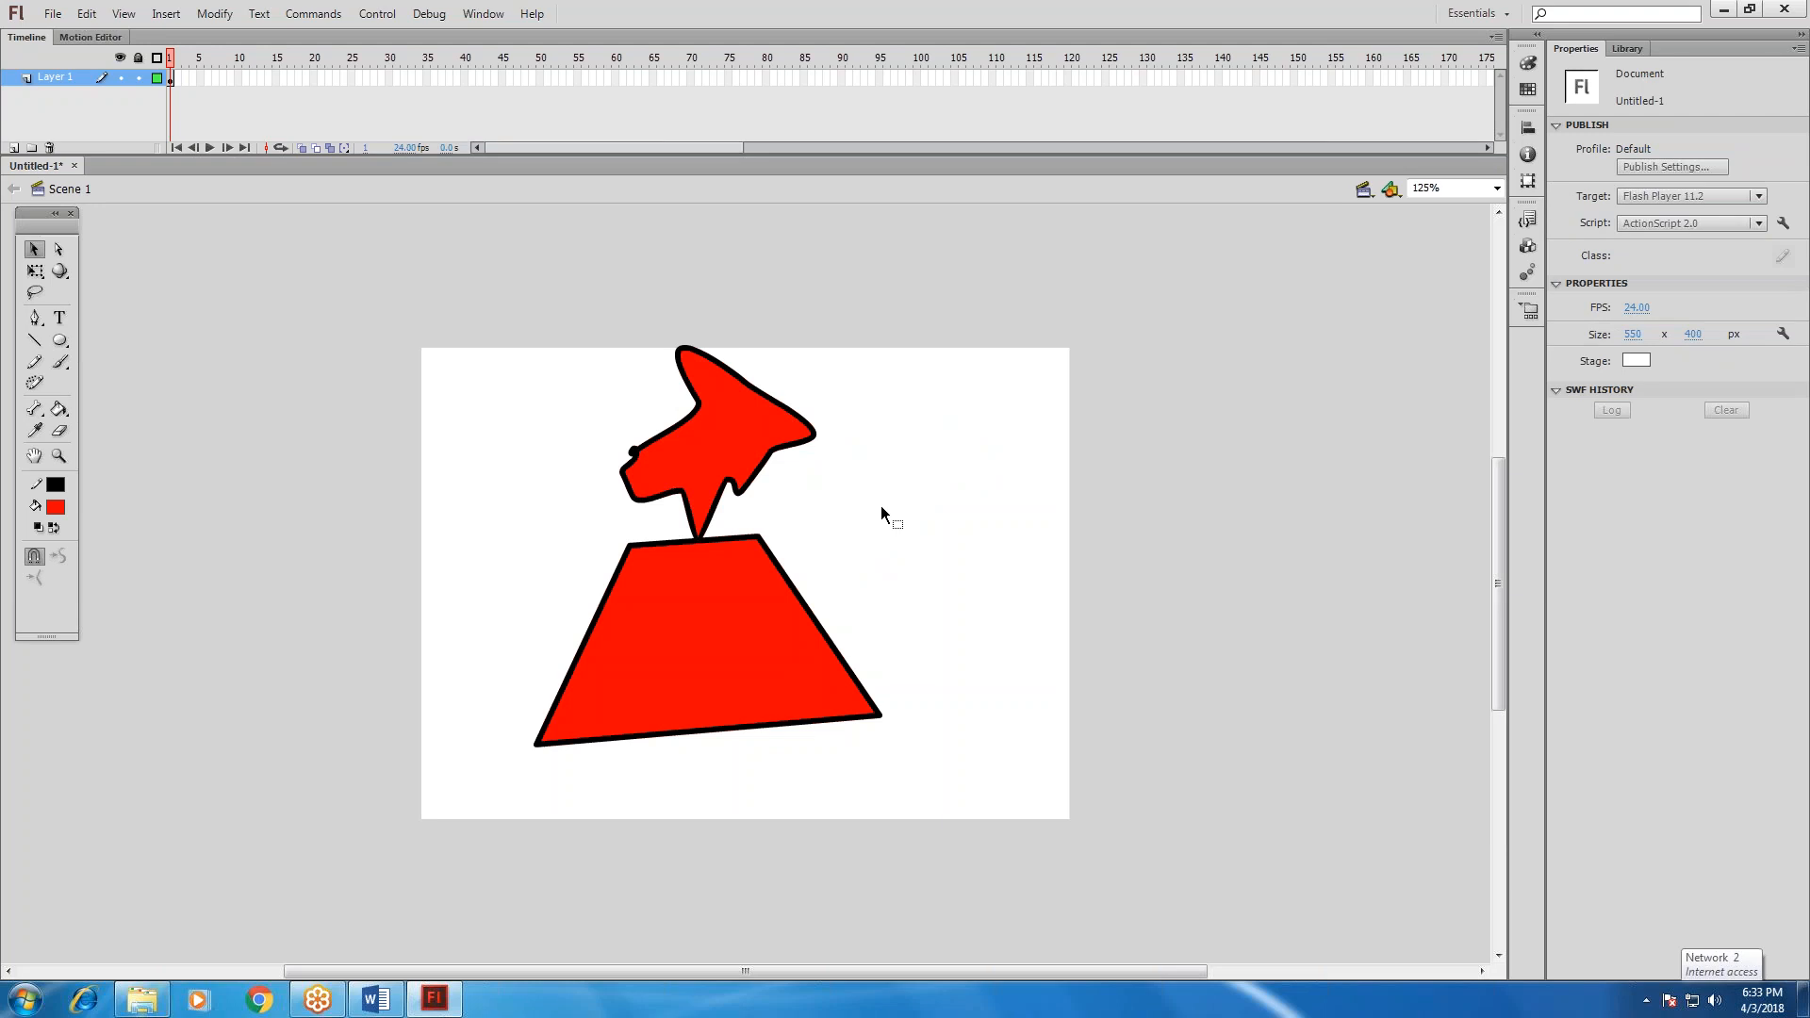
{"action": "key", "text": "ctrl+z"}
{"action": "key", "text": "ctrl+z"}
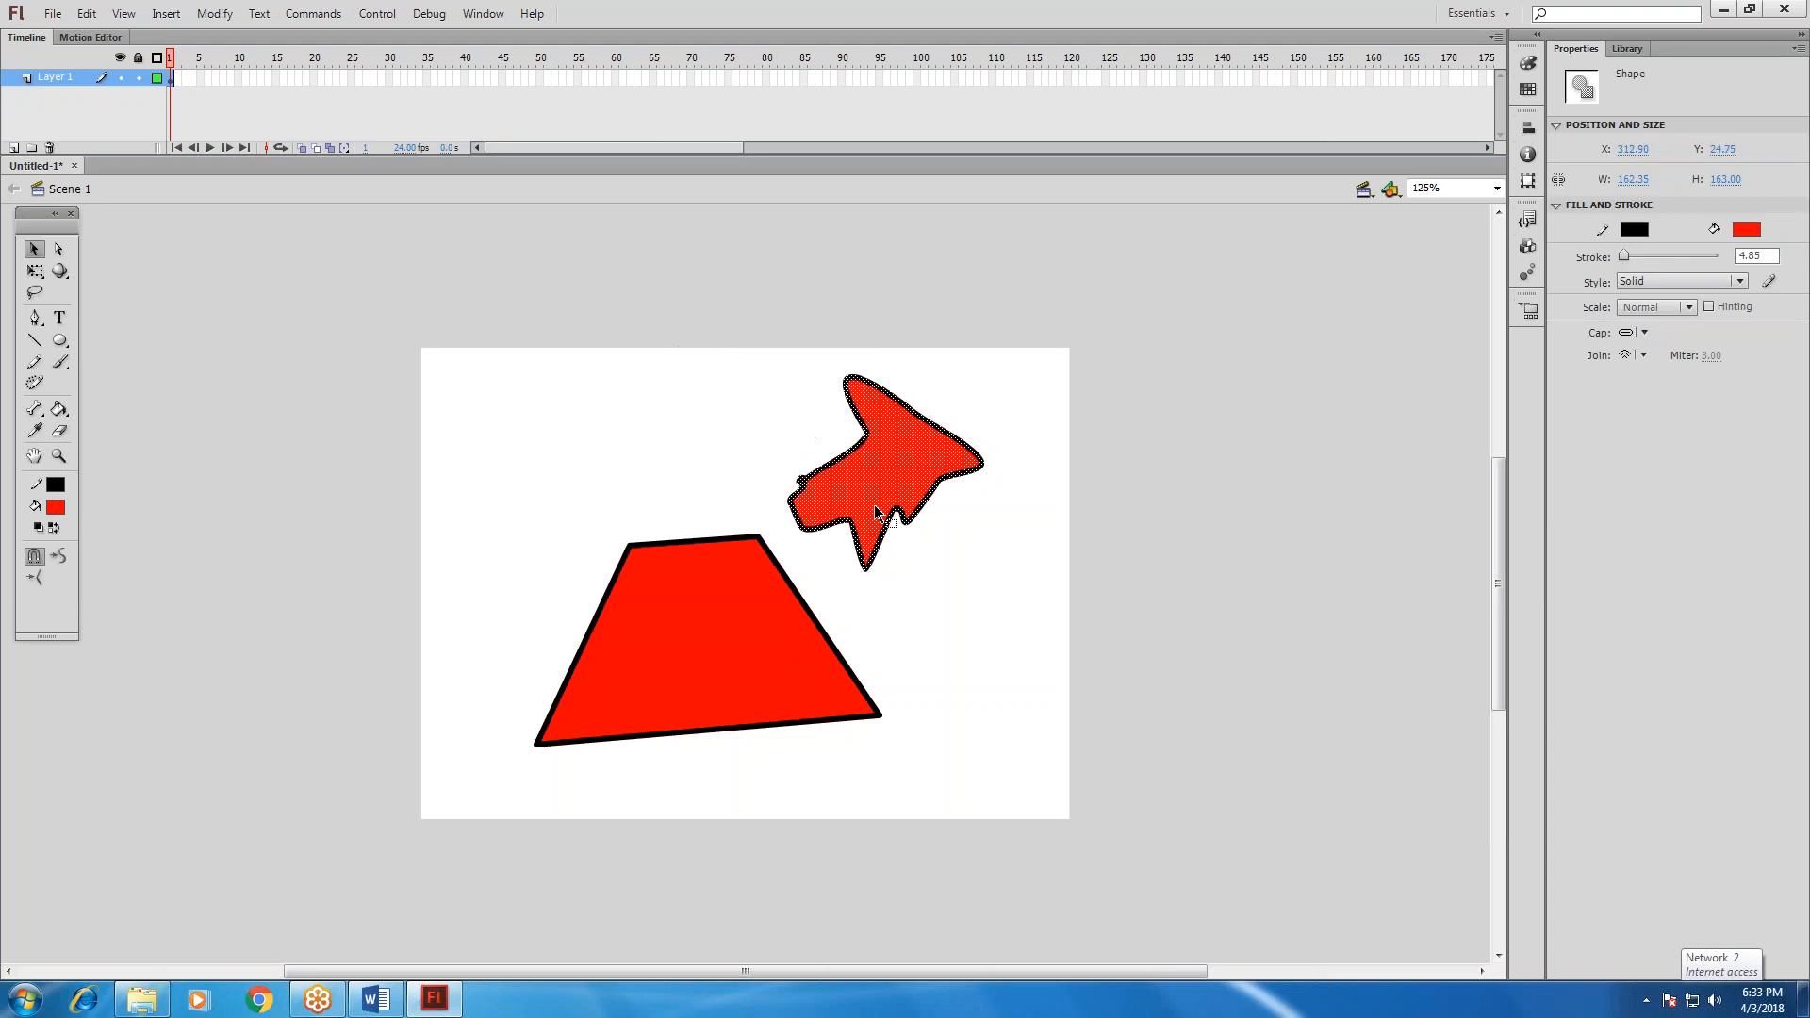
{"action": "left_click", "coordinate": [452, 409]}
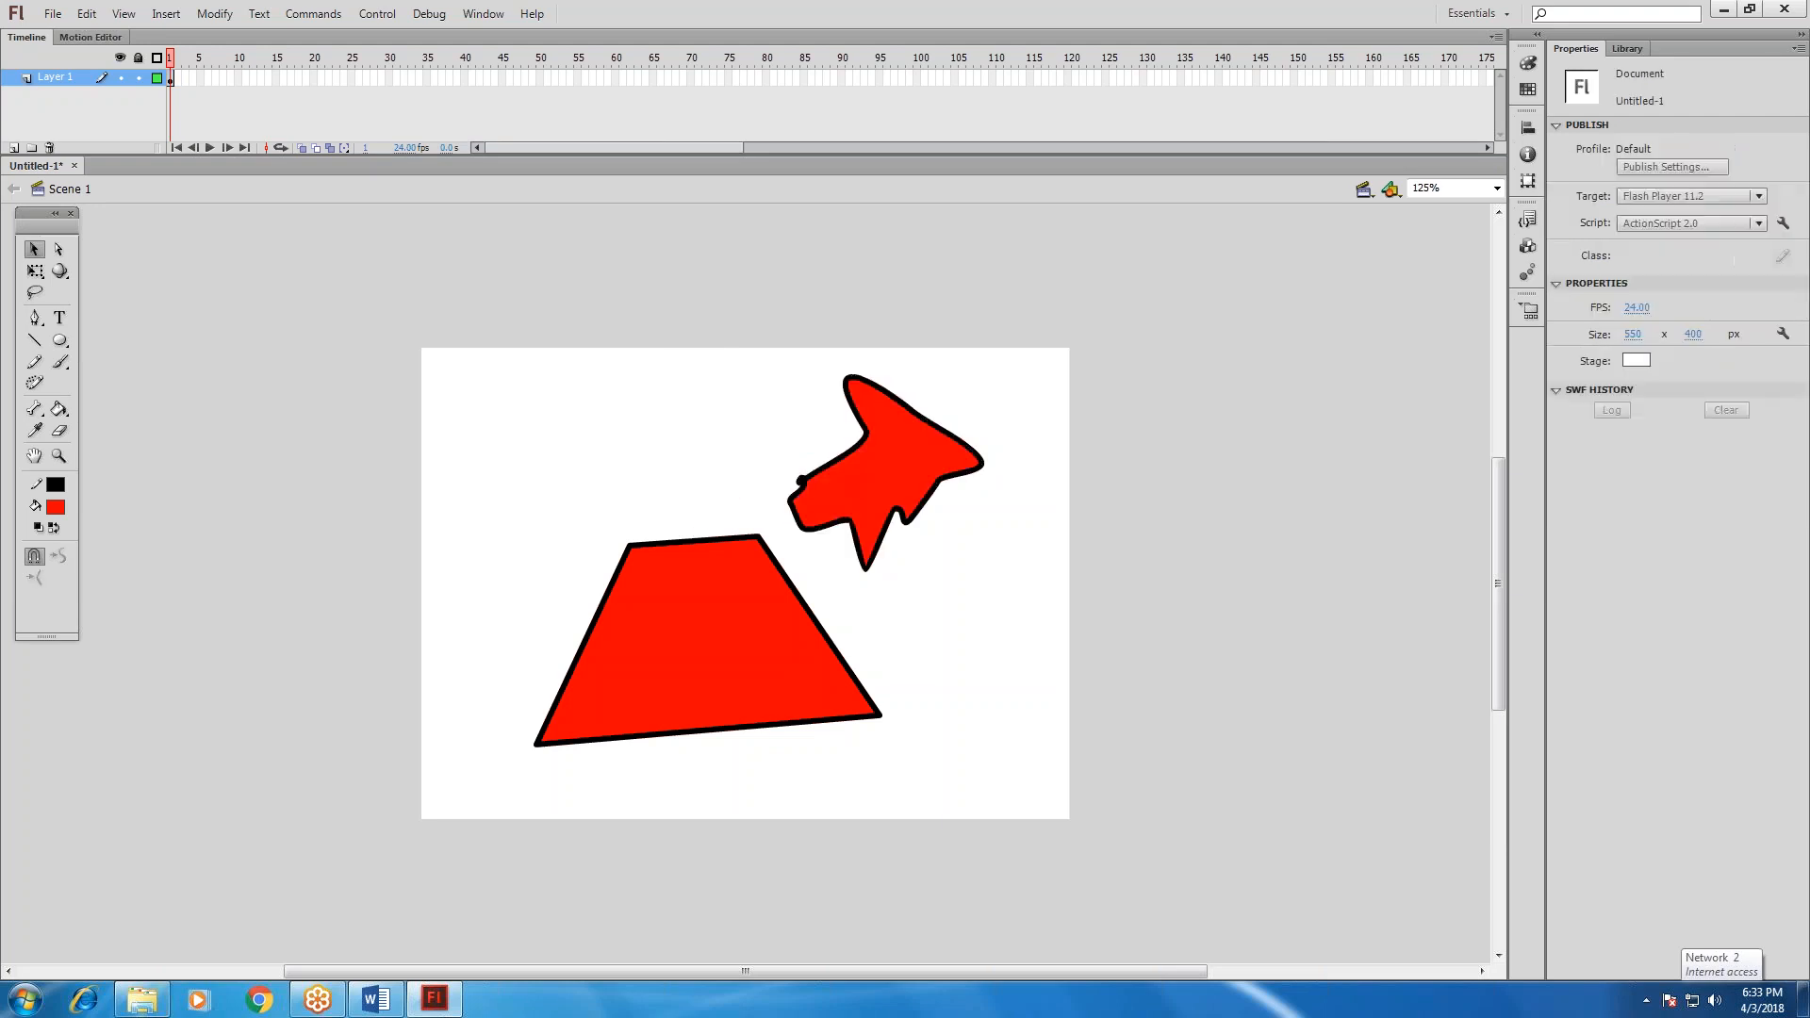
Move the trapezoid's fill up and left off its outline with Free Transform and shrink it to about 243 by 170 px.
{"action": "left_click", "coordinate": [42, 275]}
{"action": "left_click", "coordinate": [628, 563]}
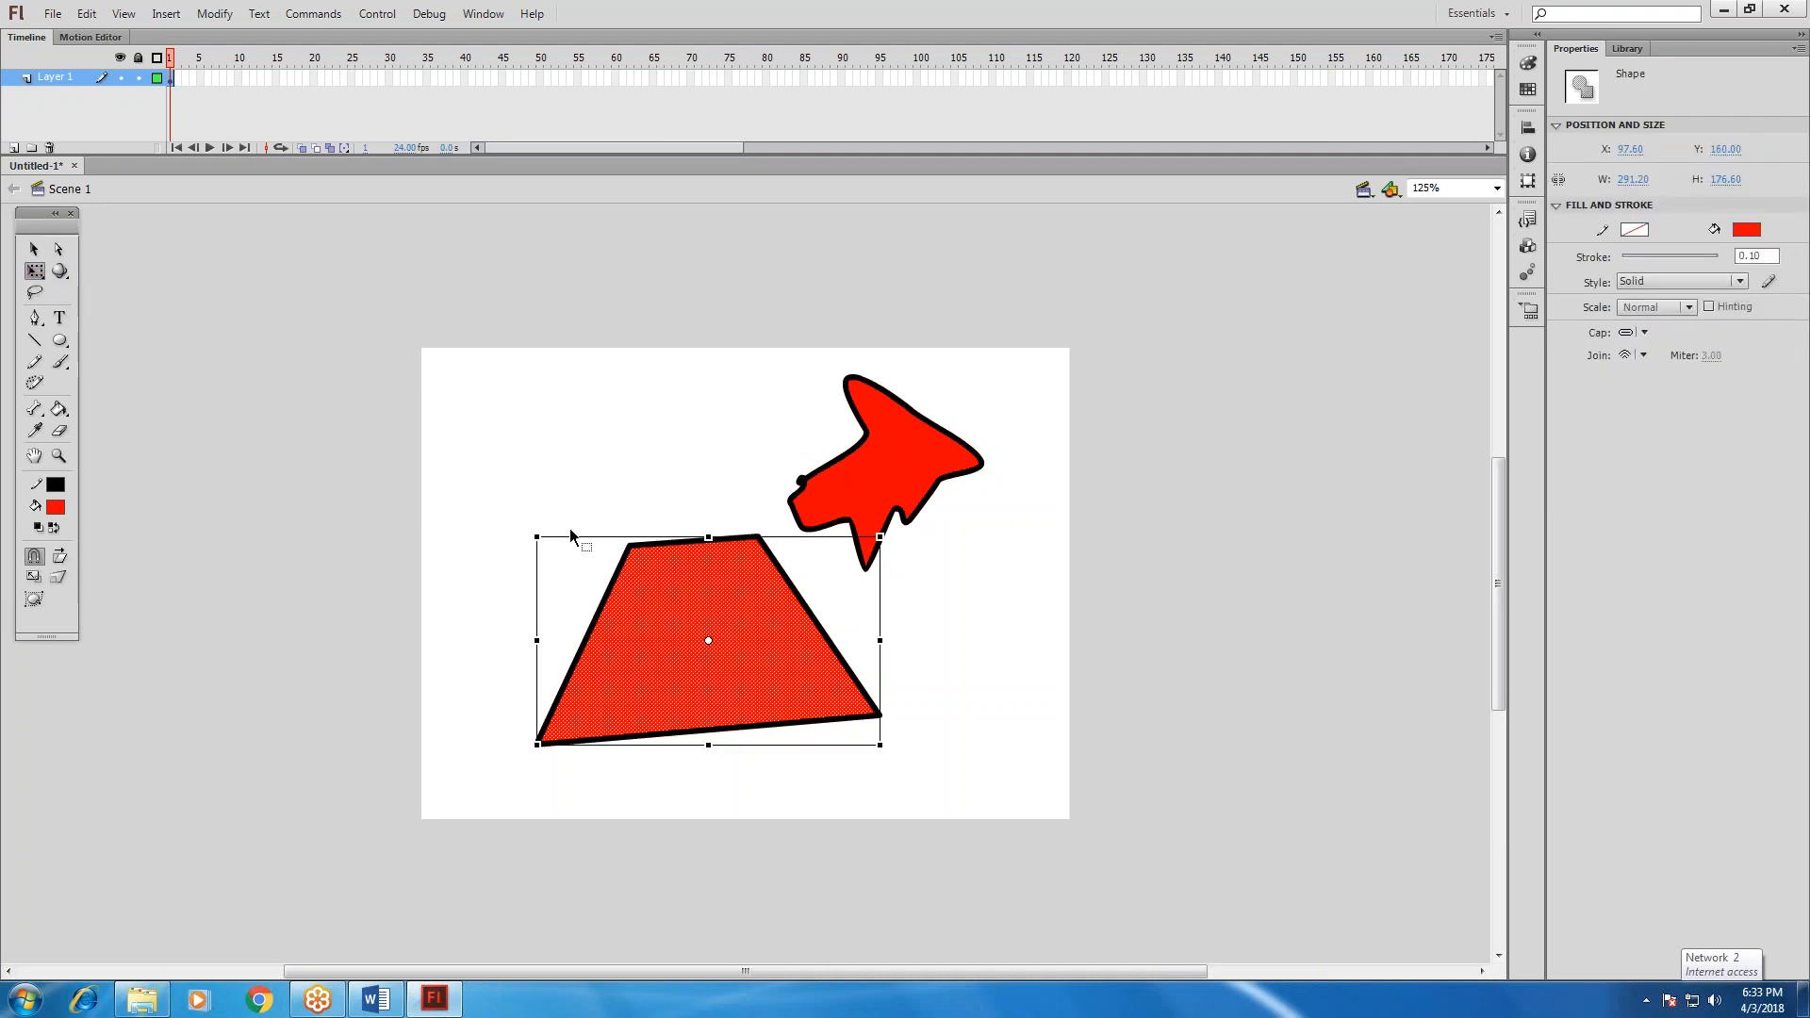
{"action": "left_click_drag", "start_coordinate": [676, 594], "coordinate": [514, 492]}
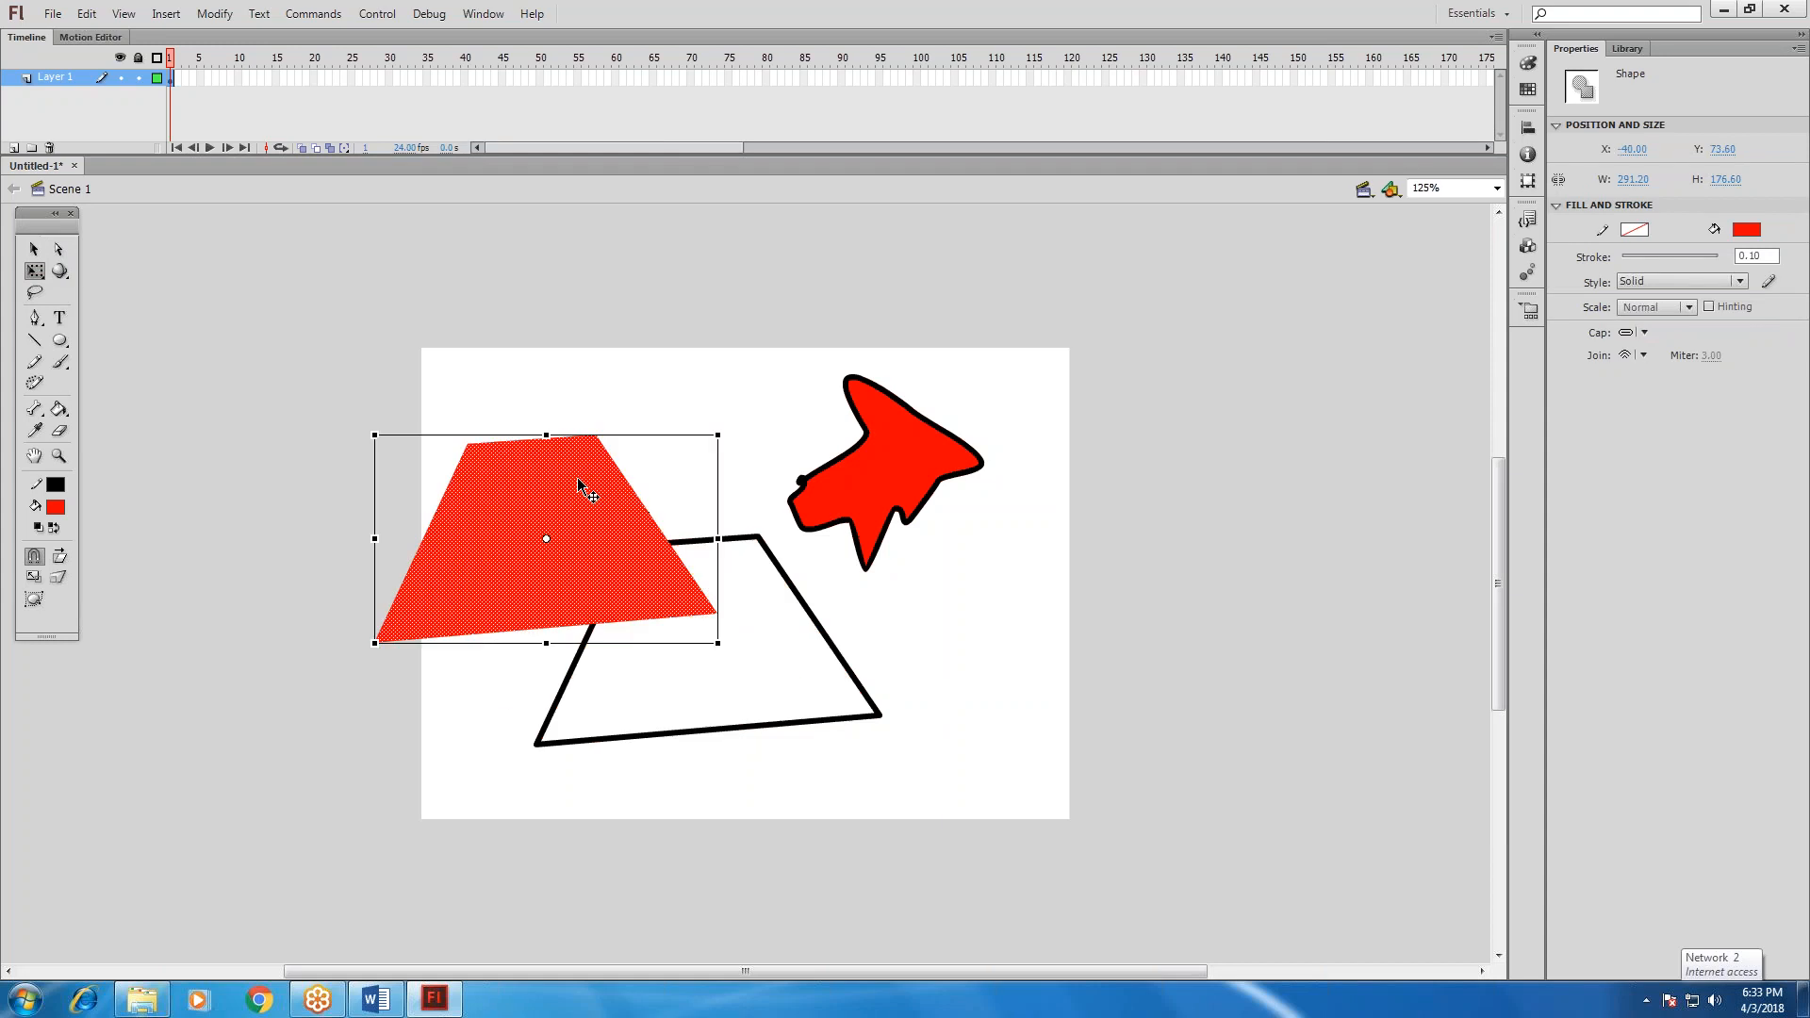
{"action": "left_click_drag", "start_coordinate": [717, 435], "coordinate": [661, 445]}
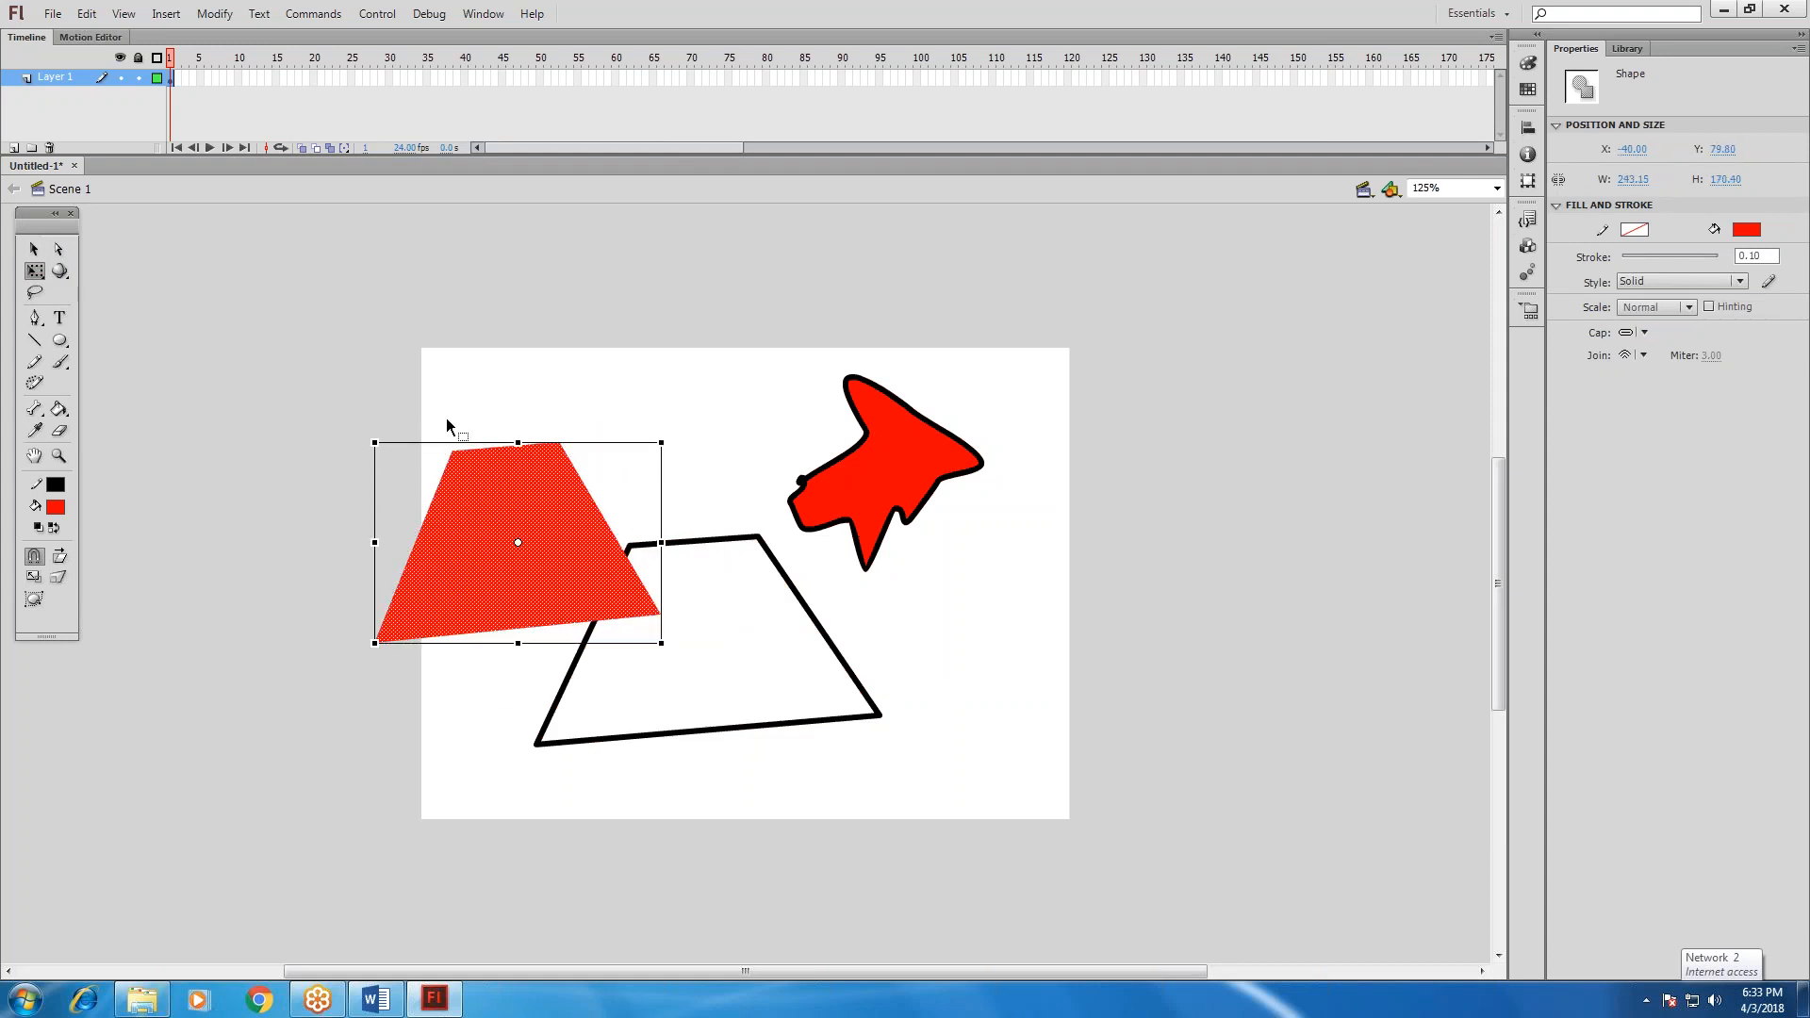
Skew the detached trapezoid fill with Free Transform so its upper edge leans slightly to the left.
{"action": "left_click_drag", "start_coordinate": [512, 442], "coordinate": [617, 442]}
{"action": "left_click_drag", "start_coordinate": [643, 441], "coordinate": [706, 443]}
{"action": "left_click_drag", "start_coordinate": [661, 443], "coordinate": [483, 442]}
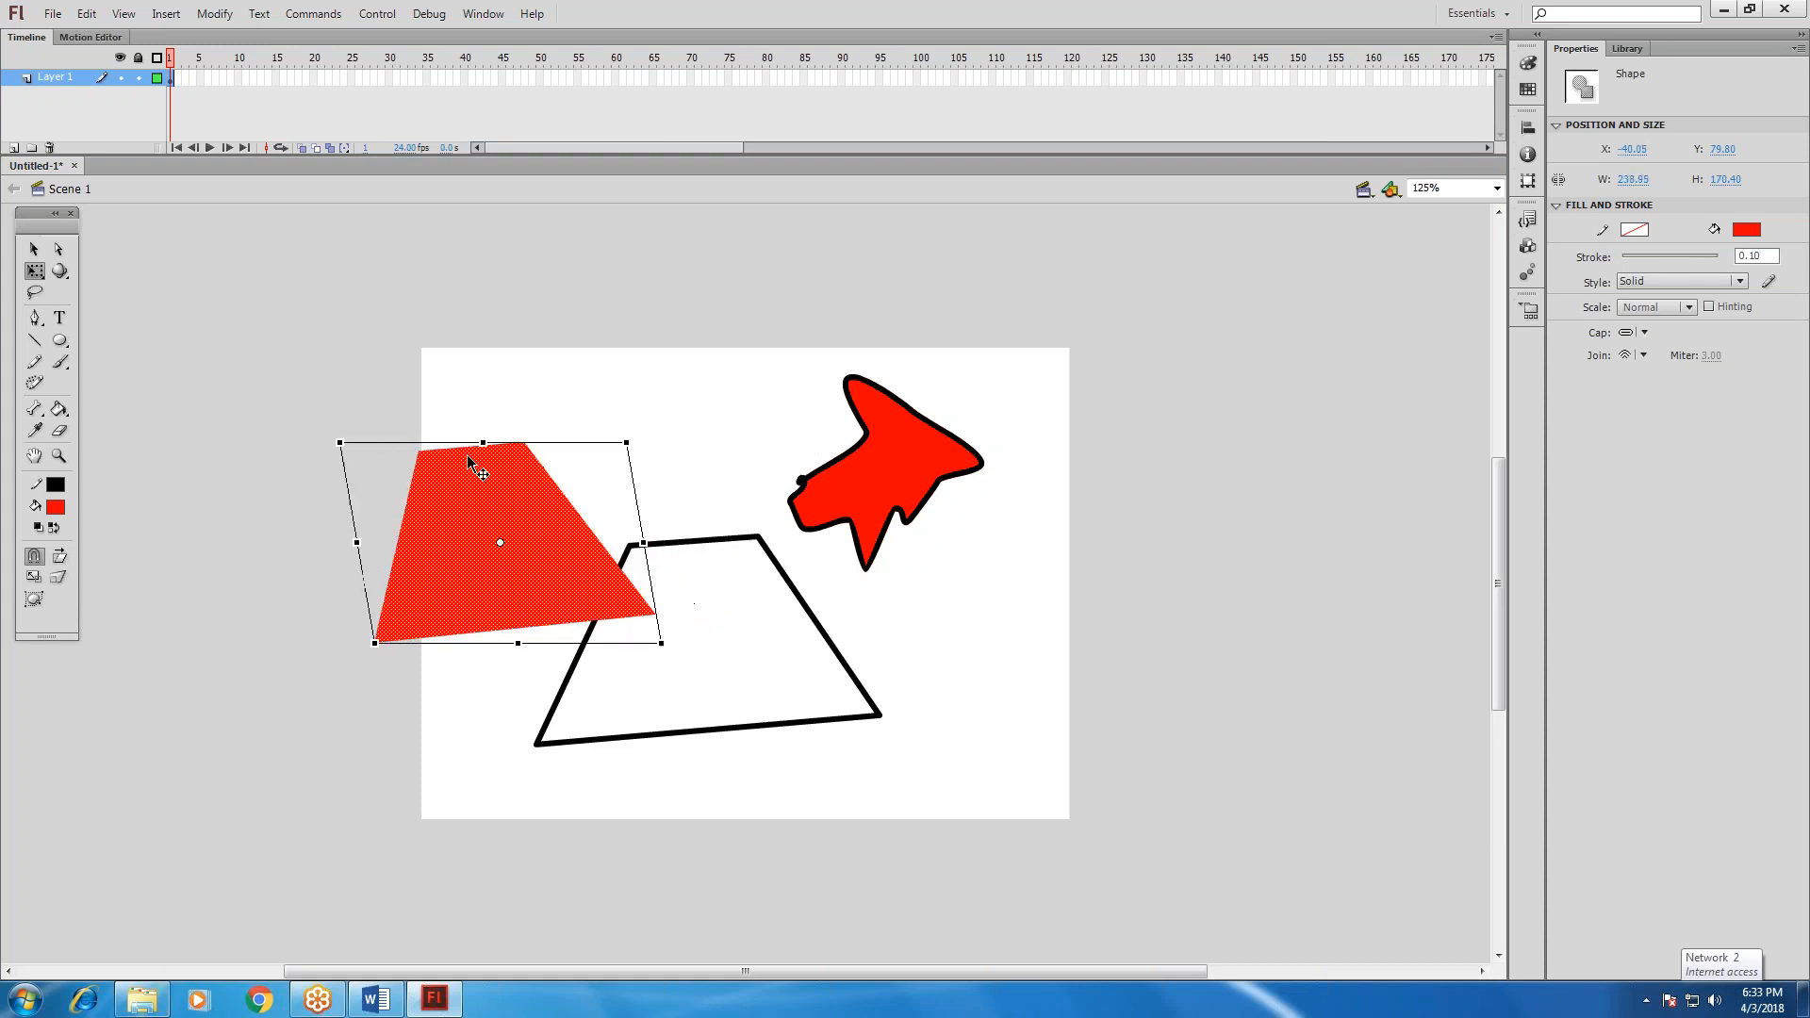
Delete everything on the stage and draw a red rectangle with a black outline, about 218 by 179 px.
{"action": "key", "text": "ctrl+a"}
{"action": "key", "text": "Delete"}
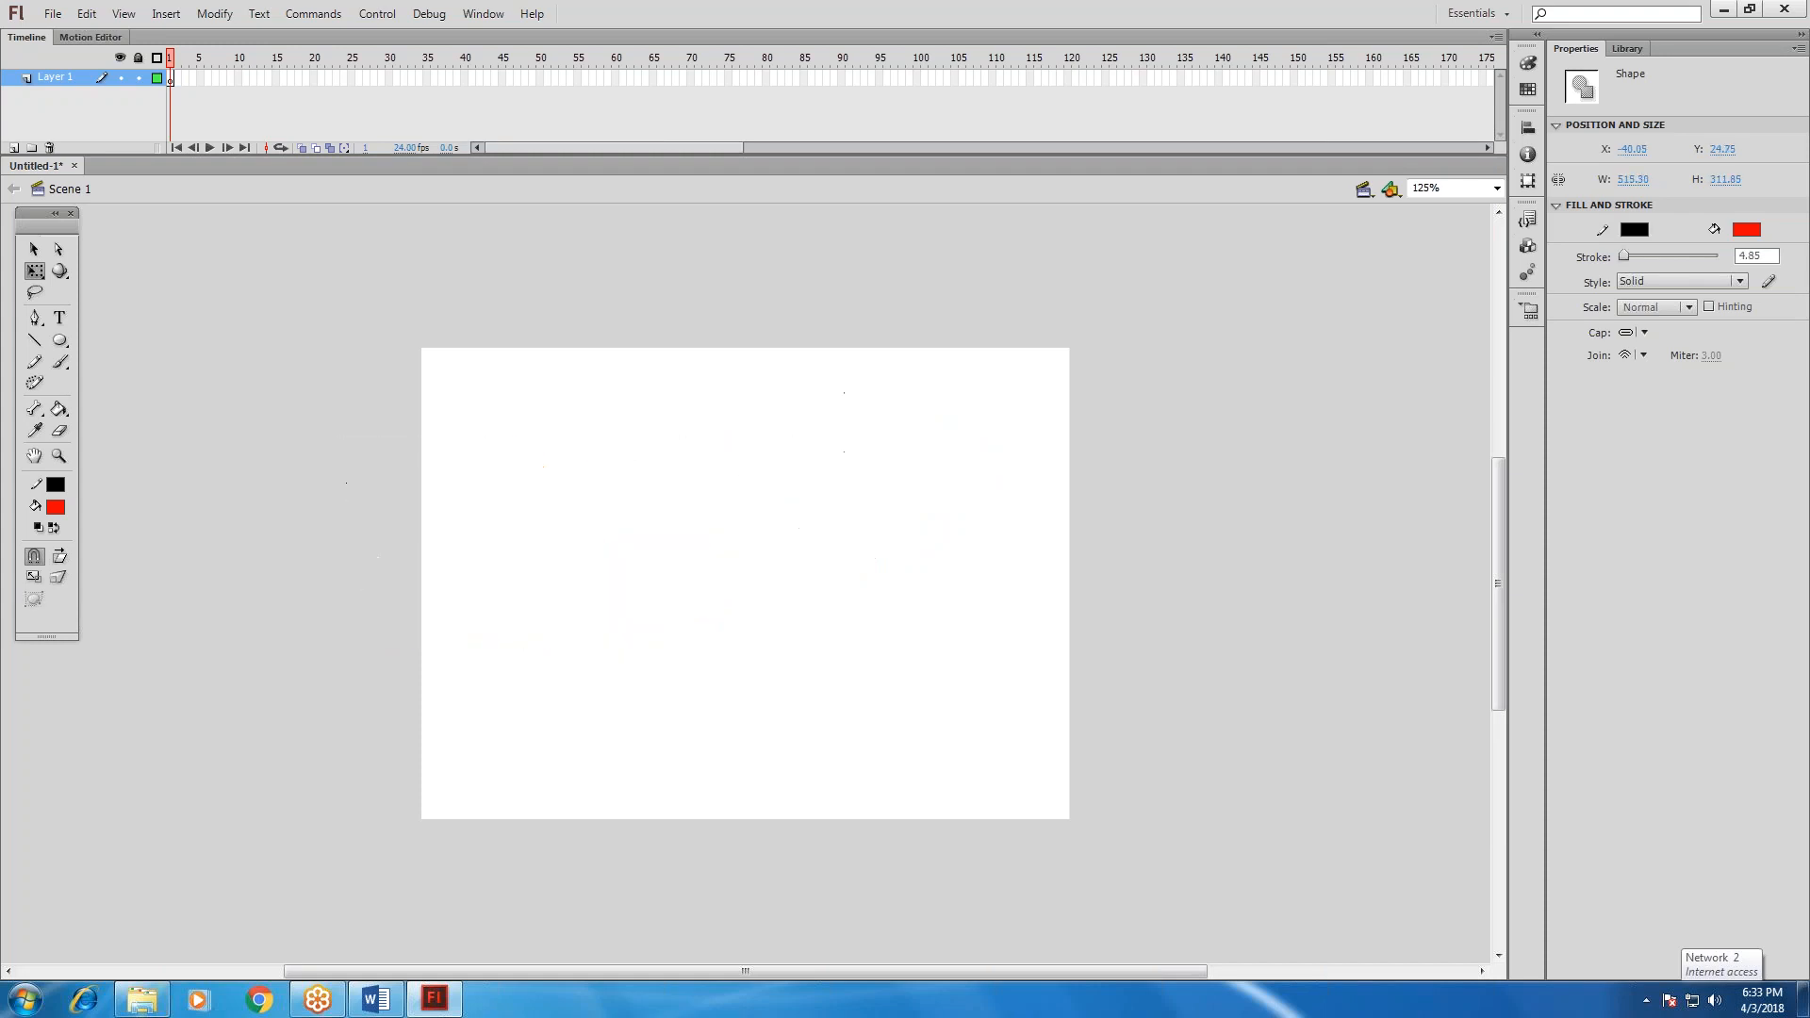
{"action": "left_click", "coordinate": [60, 341]}
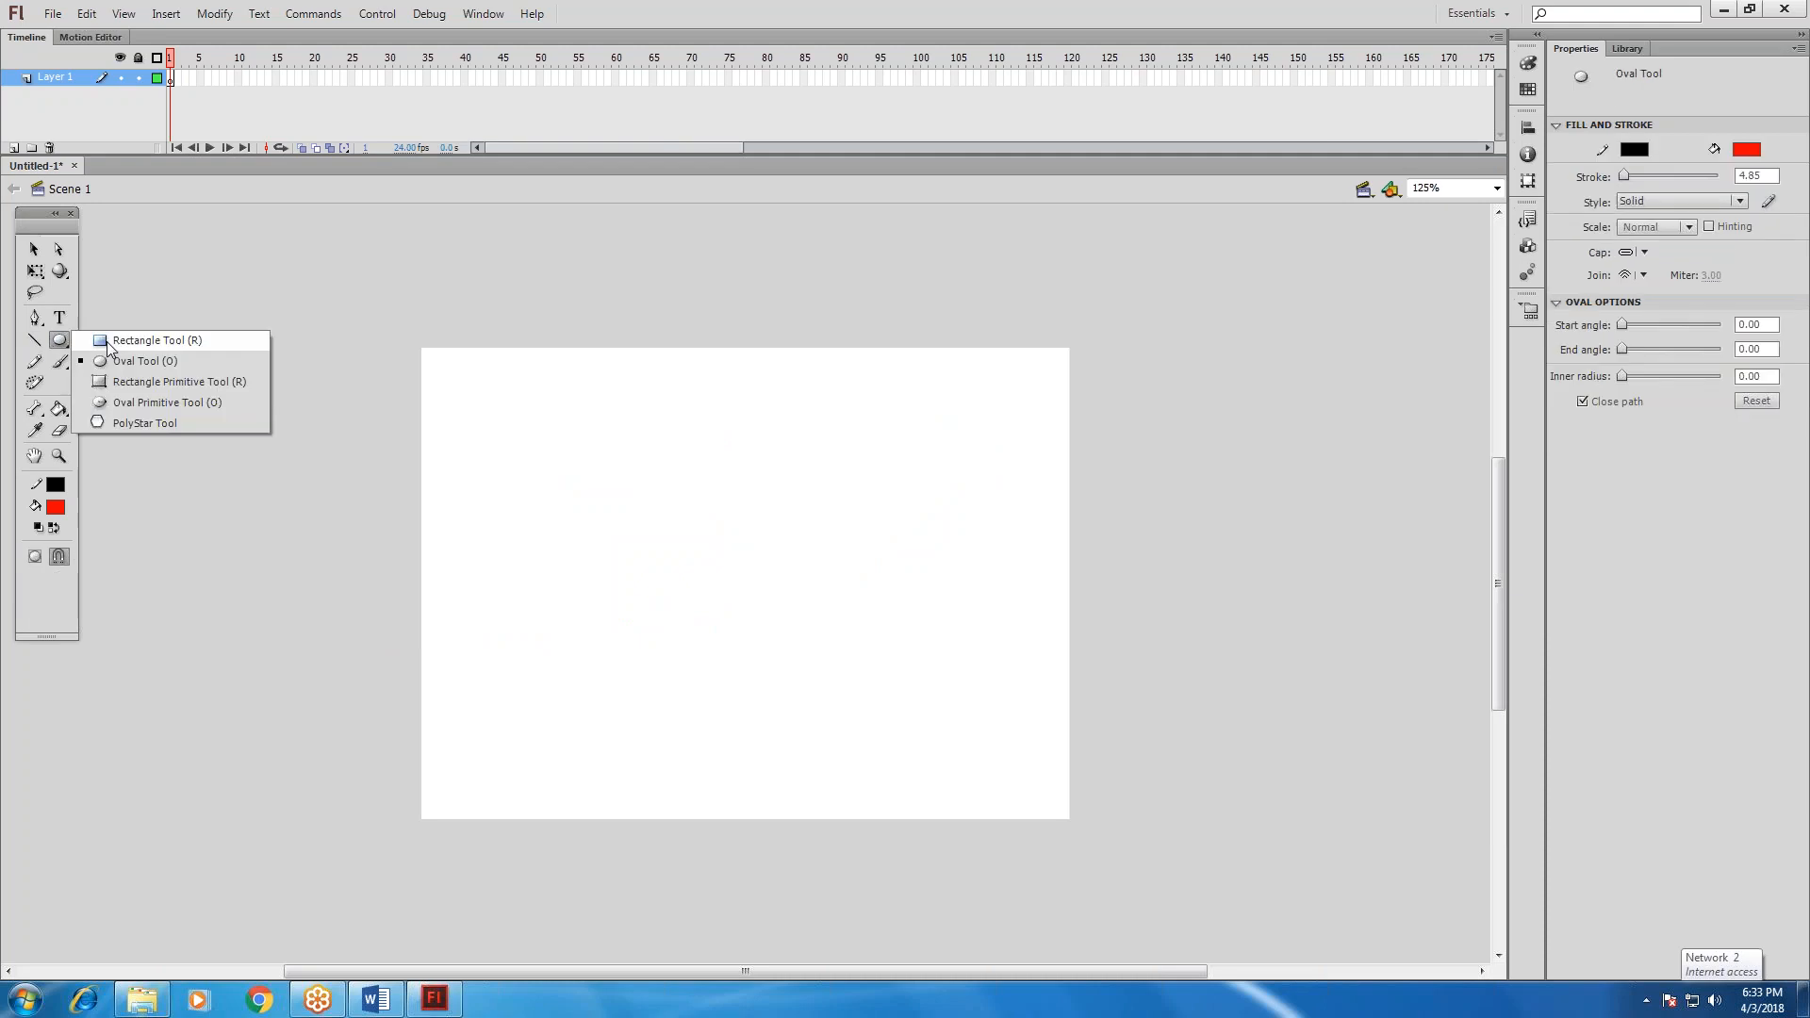
{"action": "left_click", "coordinate": [151, 340]}
{"action": "mouse_move", "coordinate": [516, 469]}
{"action": "left_mouse_down"}
{"action": "mouse_move", "coordinate": [681, 574]}
{"action": "mouse_move", "coordinate": [771, 681]}
{"action": "left_mouse_up"}
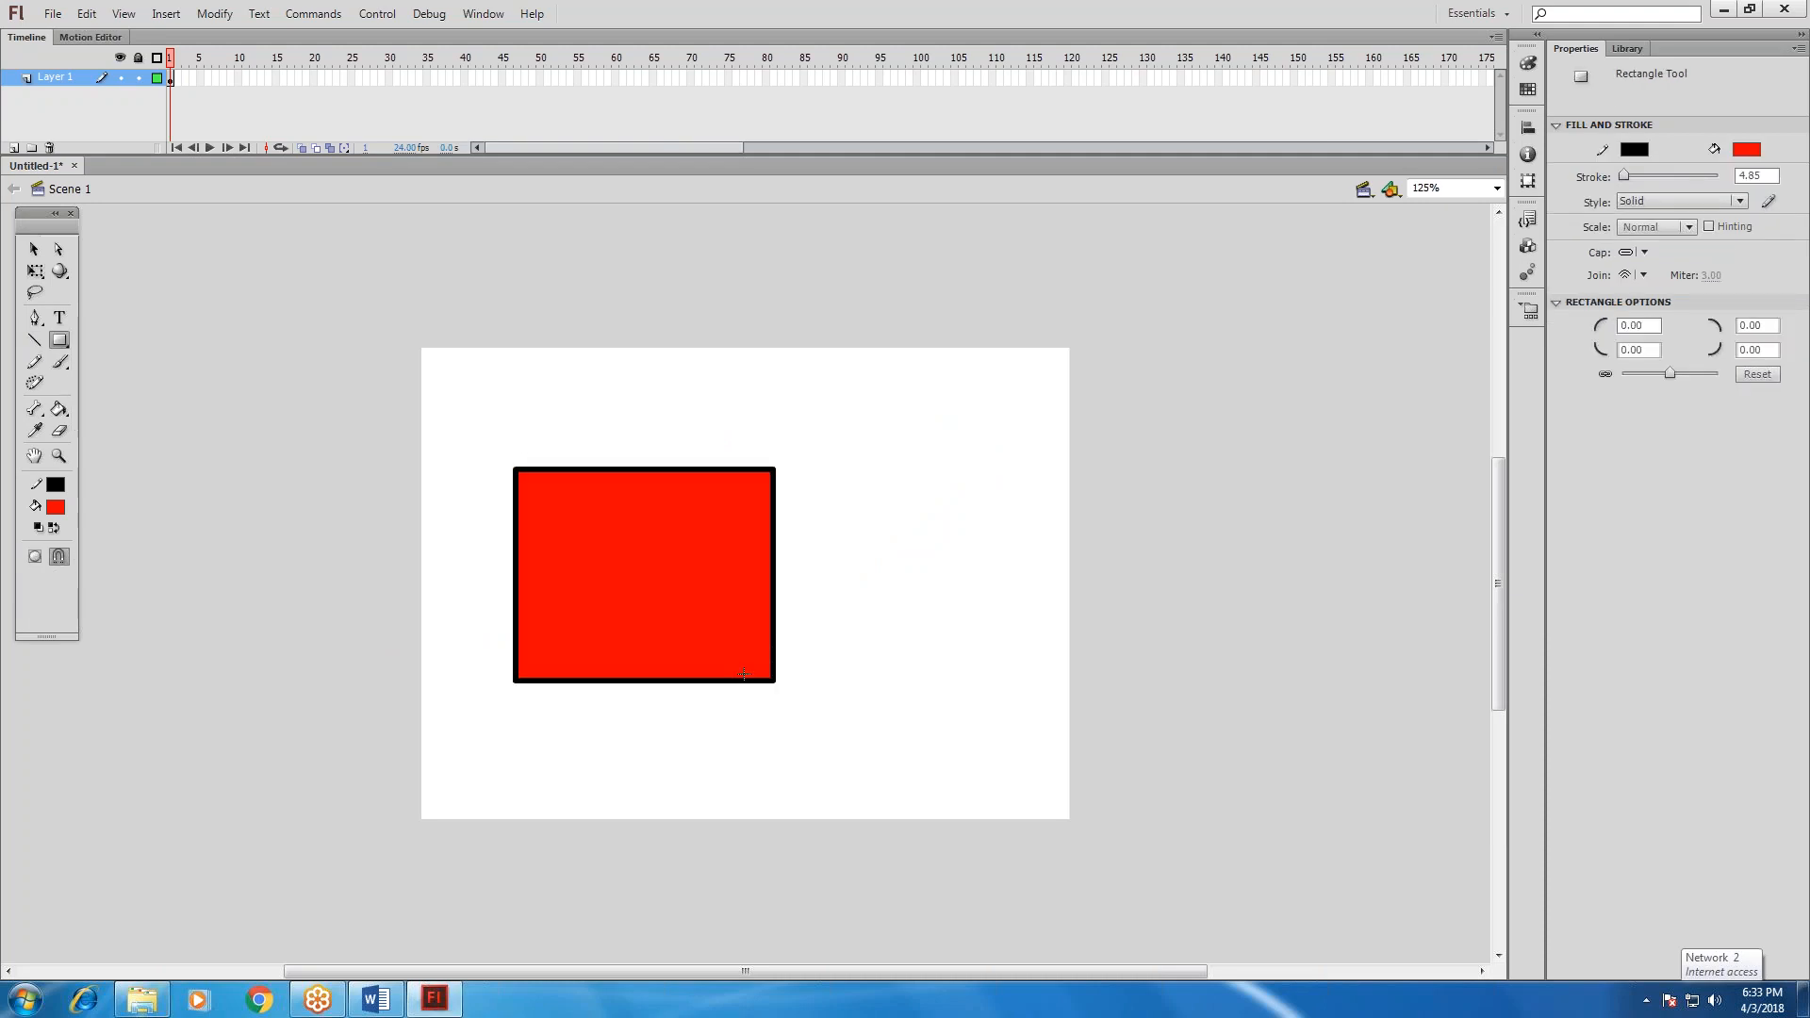
Select the complete rectangle with the Free Transform tool, enlarge it and skew its upper edge to the left into a parallelogram.
{"action": "left_click", "coordinate": [34, 271]}
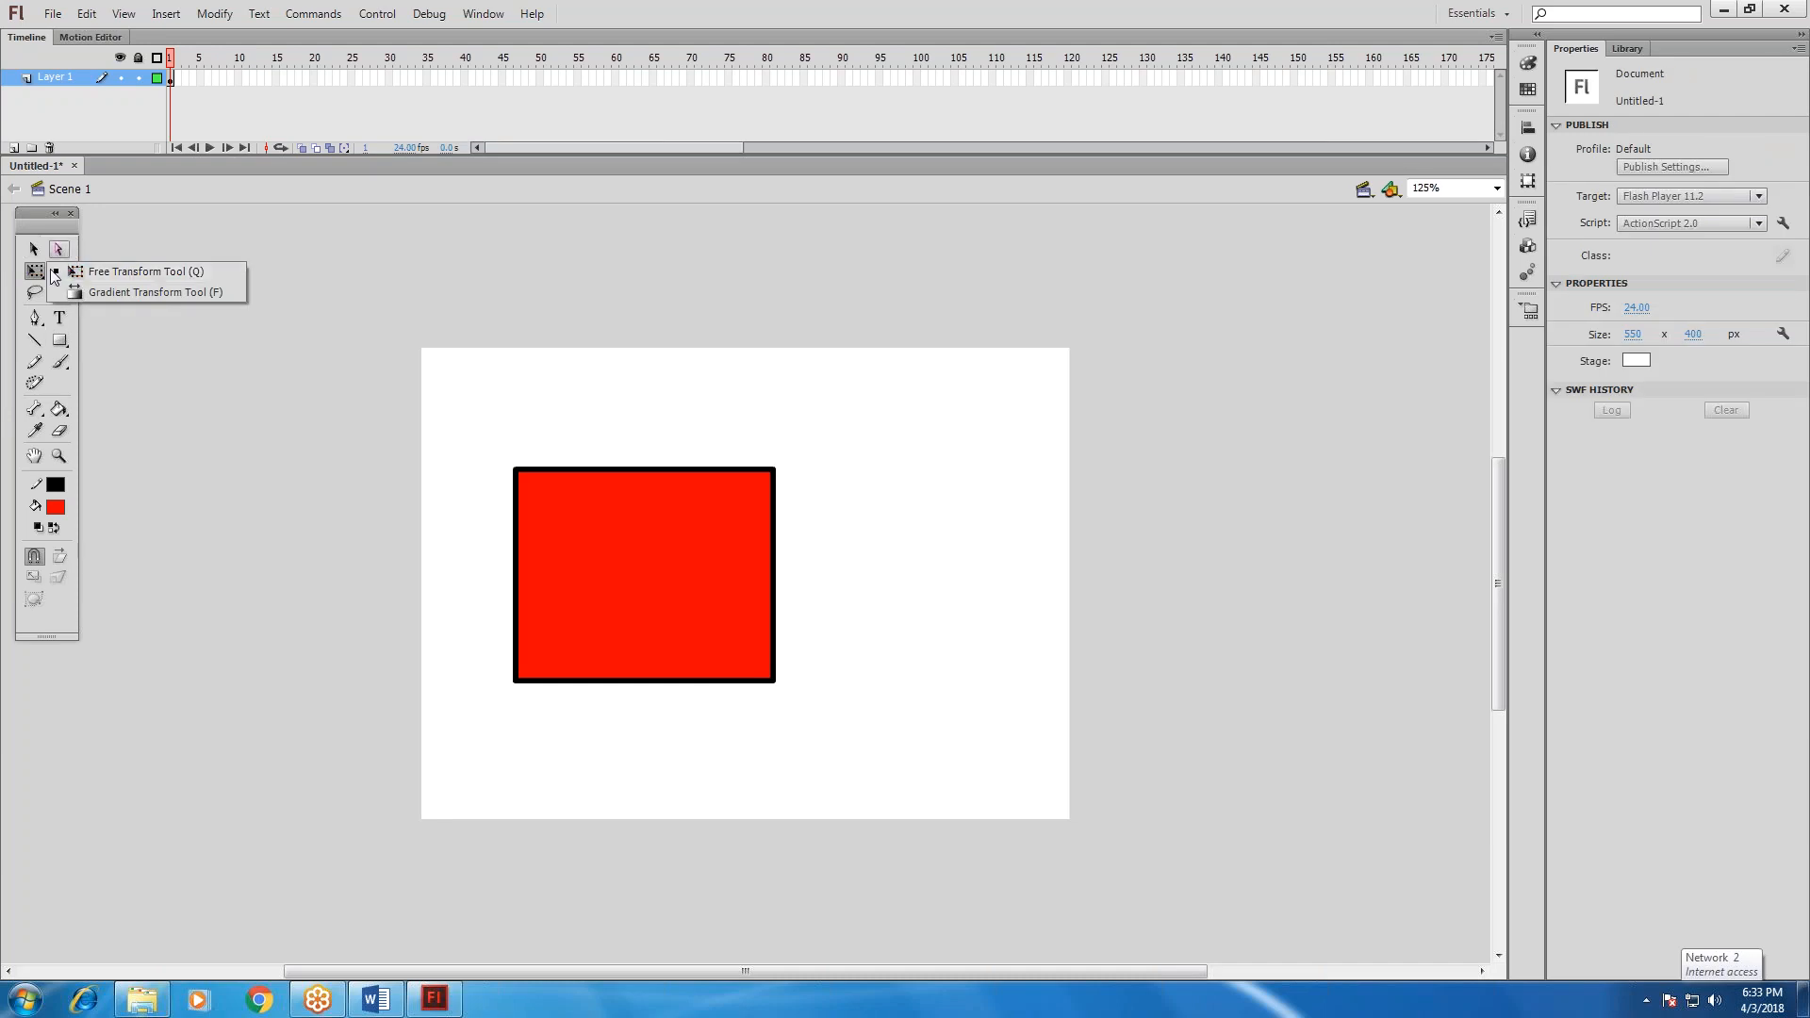
{"action": "left_click", "coordinate": [78, 275]}
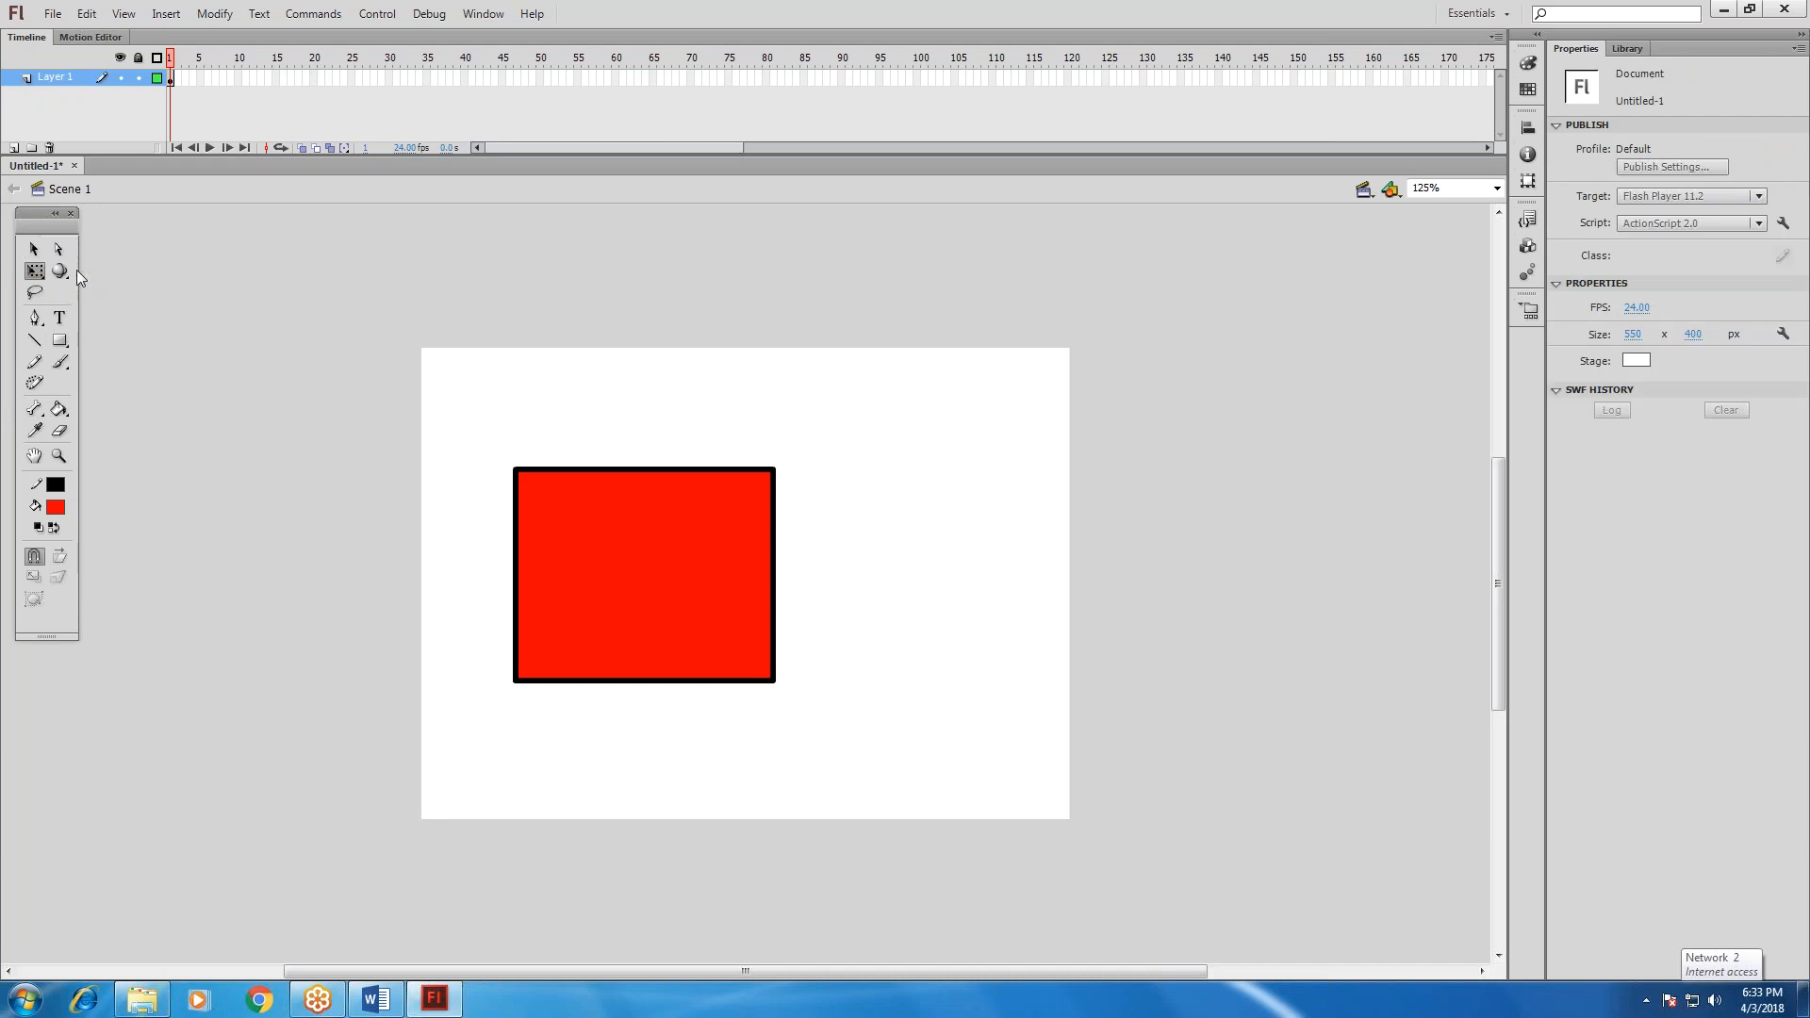
{"action": "left_click_drag", "start_coordinate": [447, 456], "coordinate": [922, 754]}
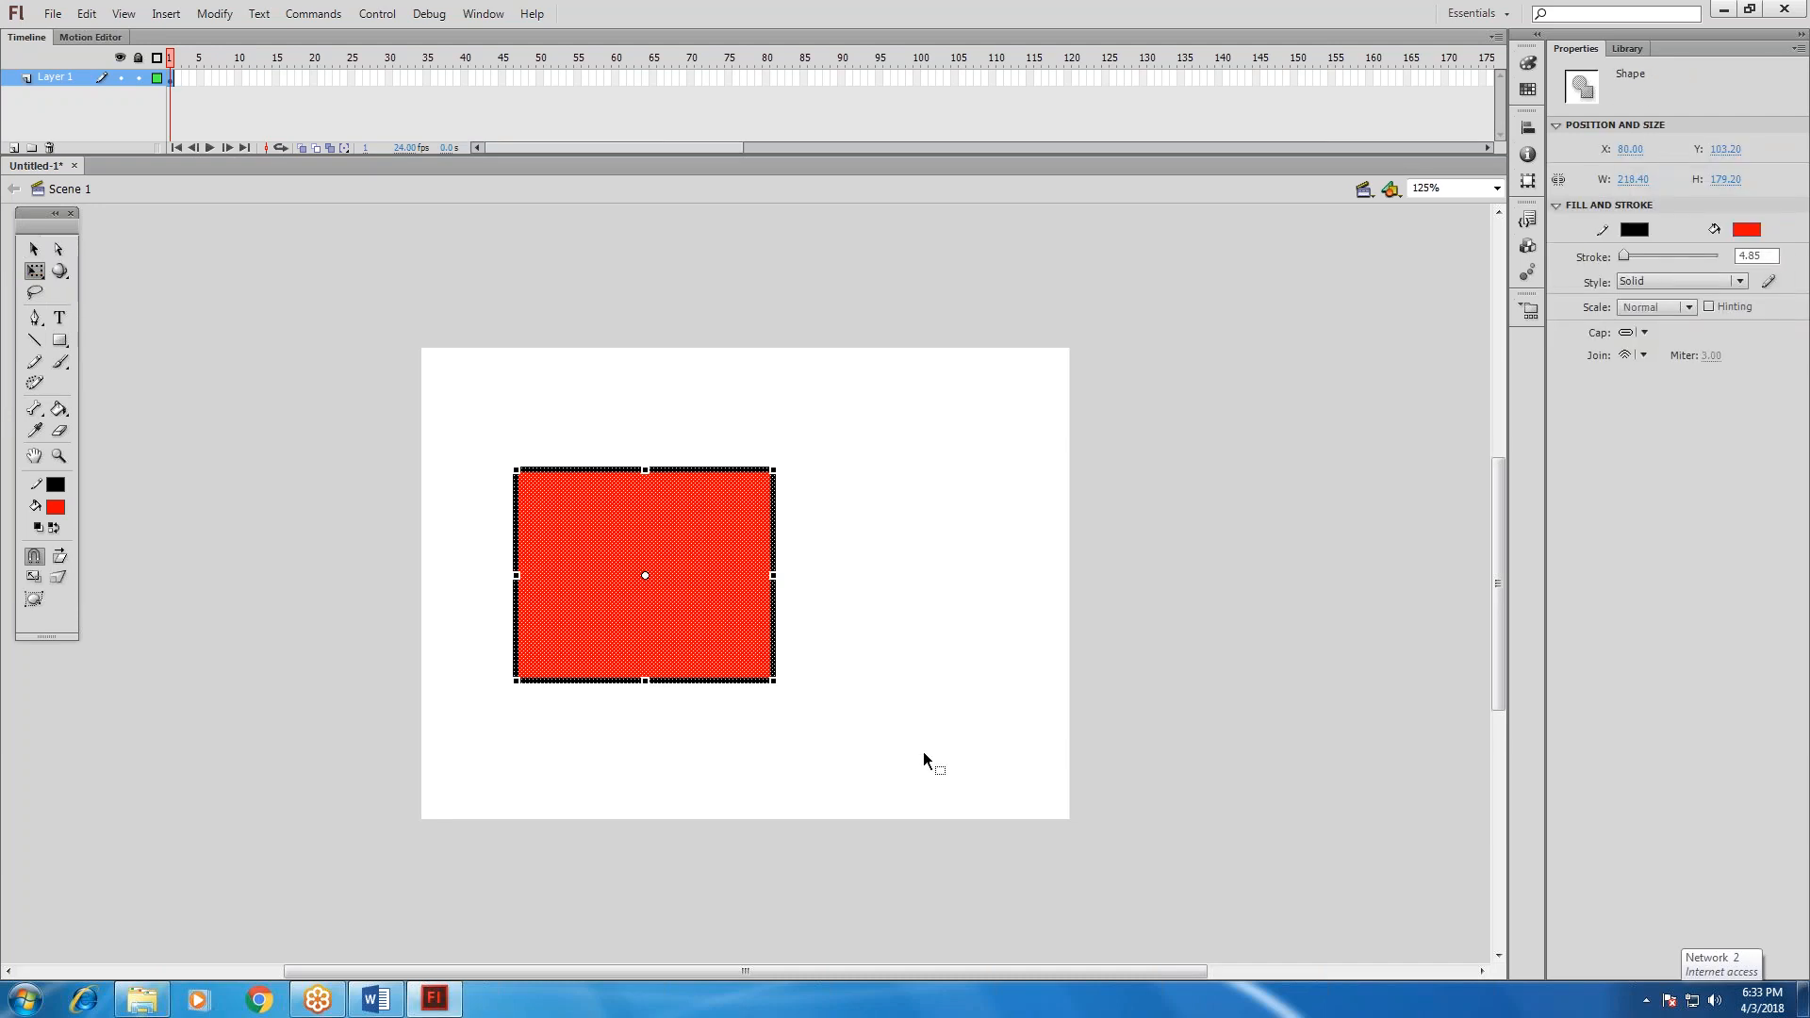
{"action": "left_click_drag", "start_coordinate": [773, 470], "coordinate": [667, 533]}
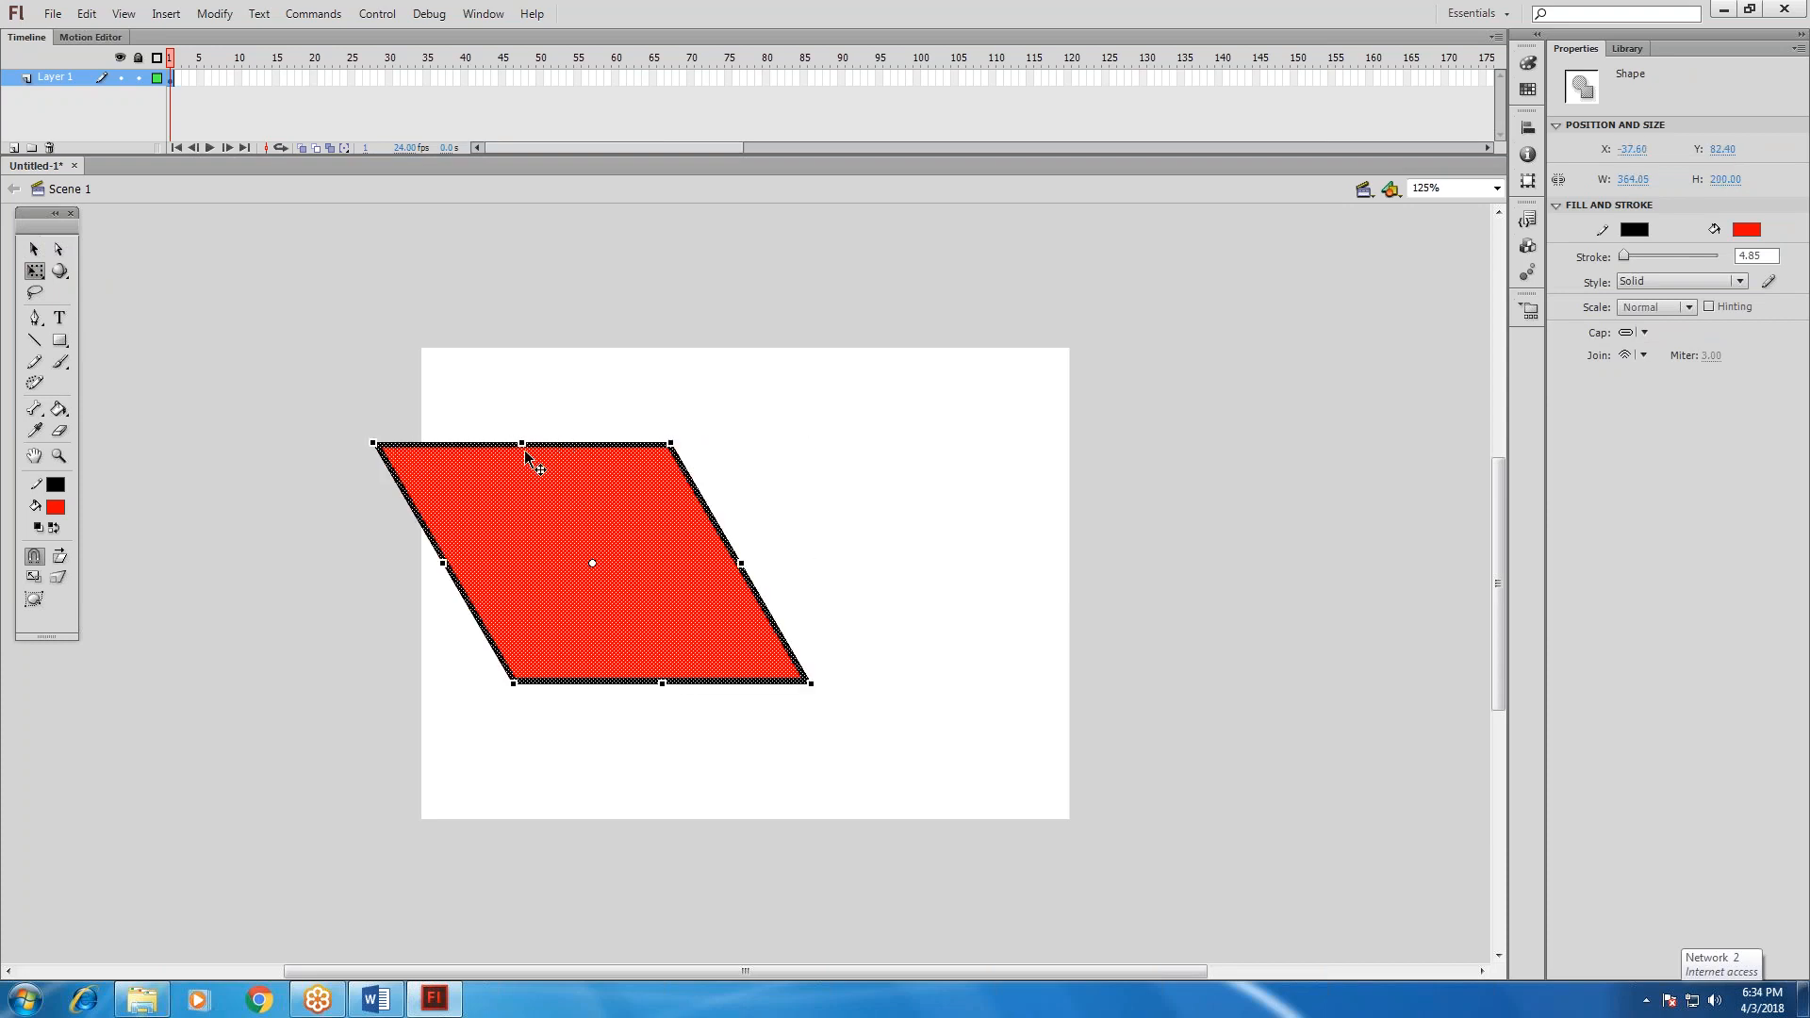
Move the red parallelogram fully onto the stage and scale it down with Free Transform to about 377 by 131 px.
{"action": "left_click_drag", "start_coordinate": [578, 445], "coordinate": [645, 529]}
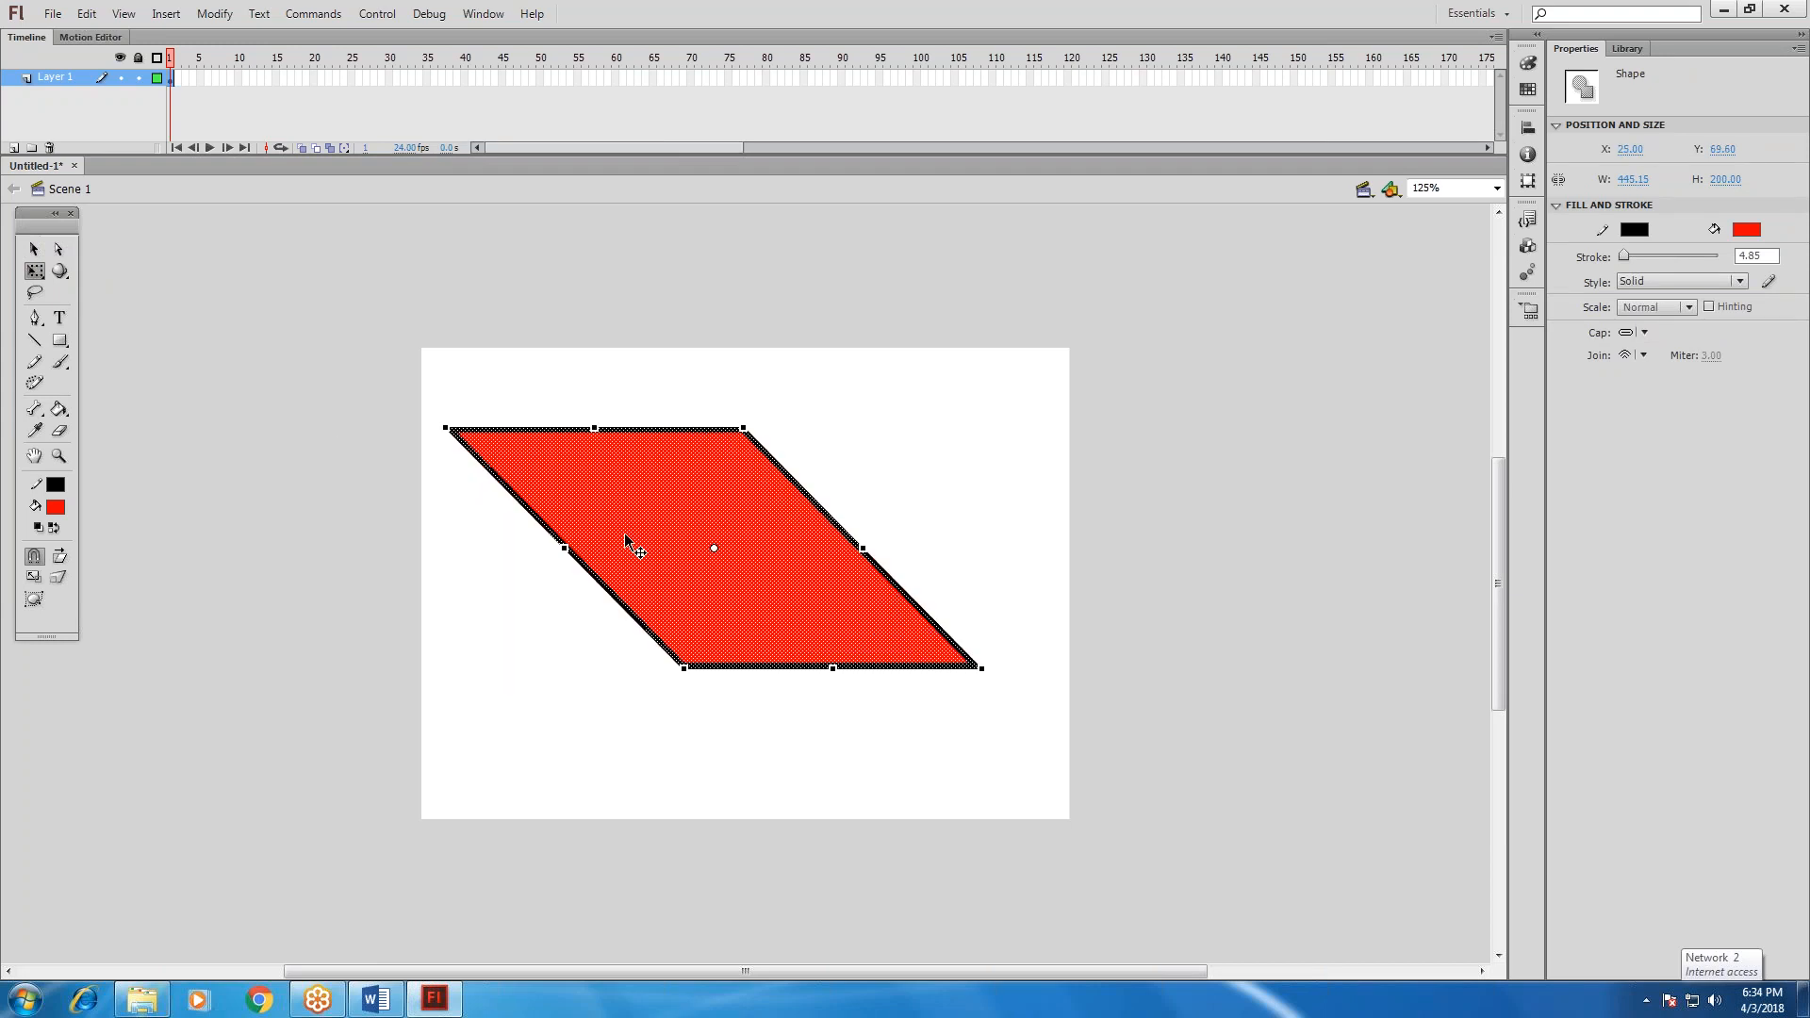
{"action": "left_click_drag", "start_coordinate": [445, 428], "coordinate": [527, 512]}
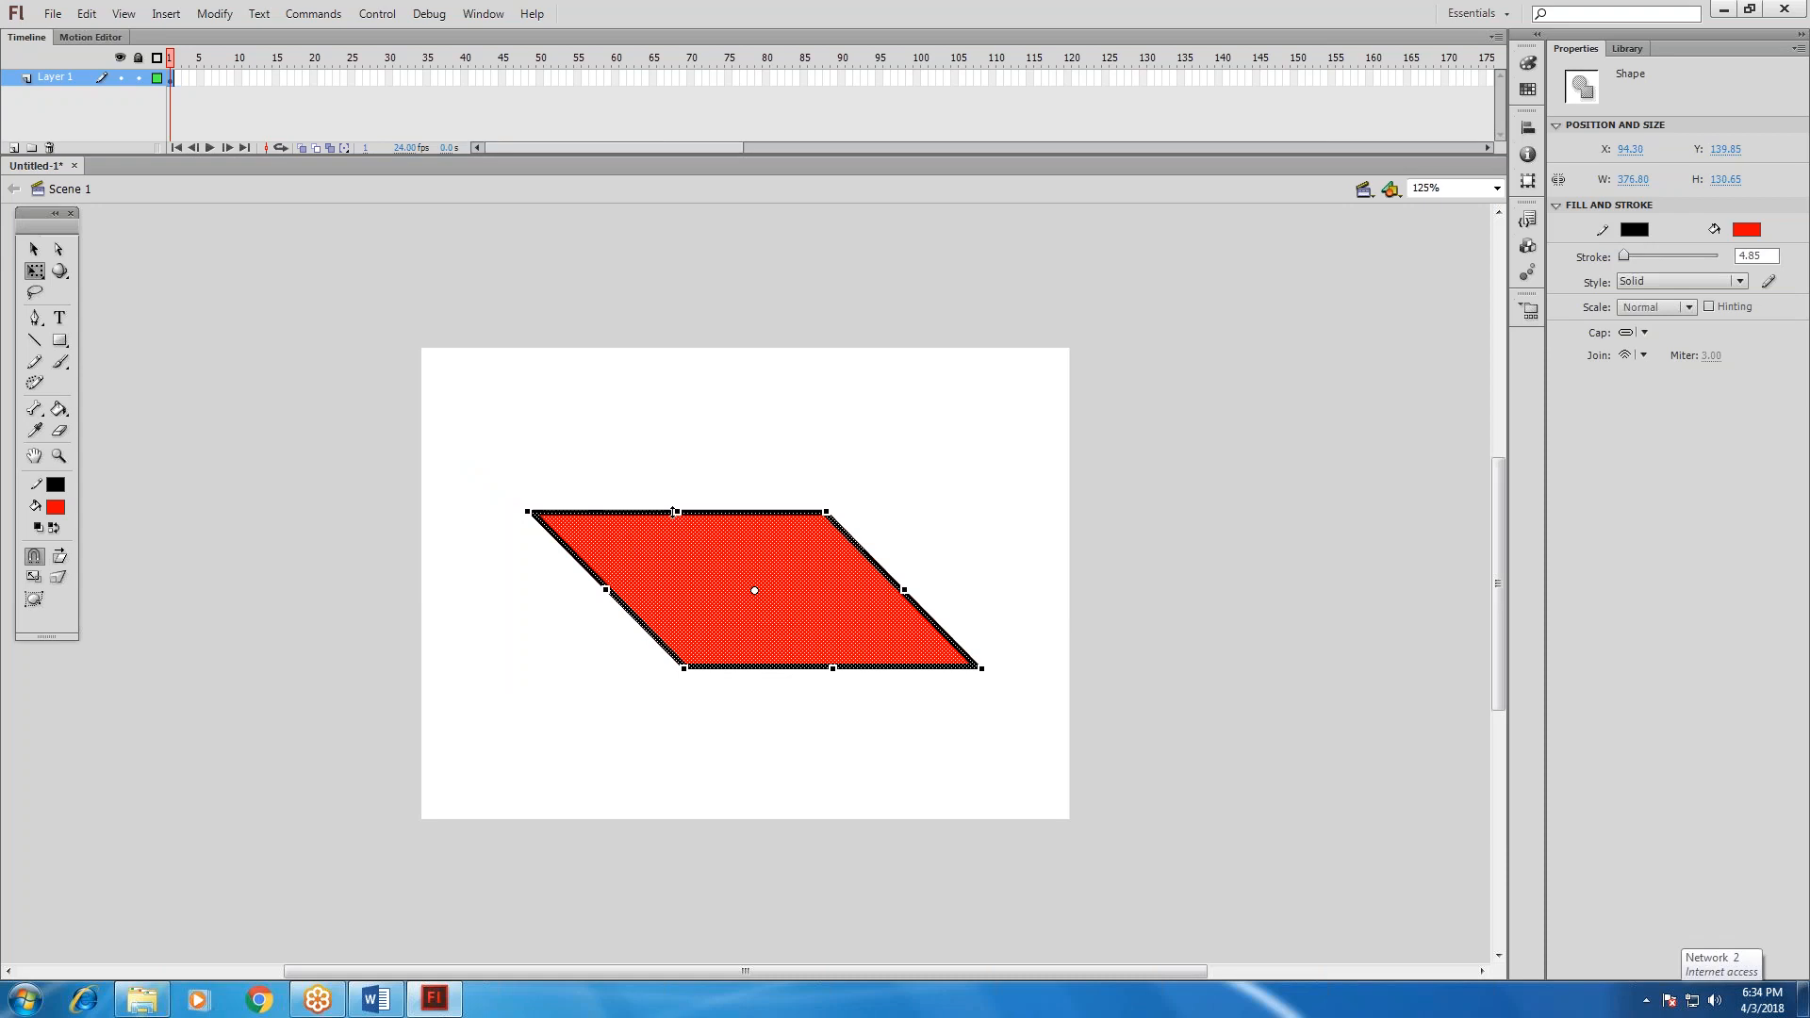
Skew the parallelogram's upper edge to the right and its left side upward with Free Transform, to about 247 by 264 px.
{"action": "left_click_drag", "start_coordinate": [674, 512], "coordinate": [850, 502]}
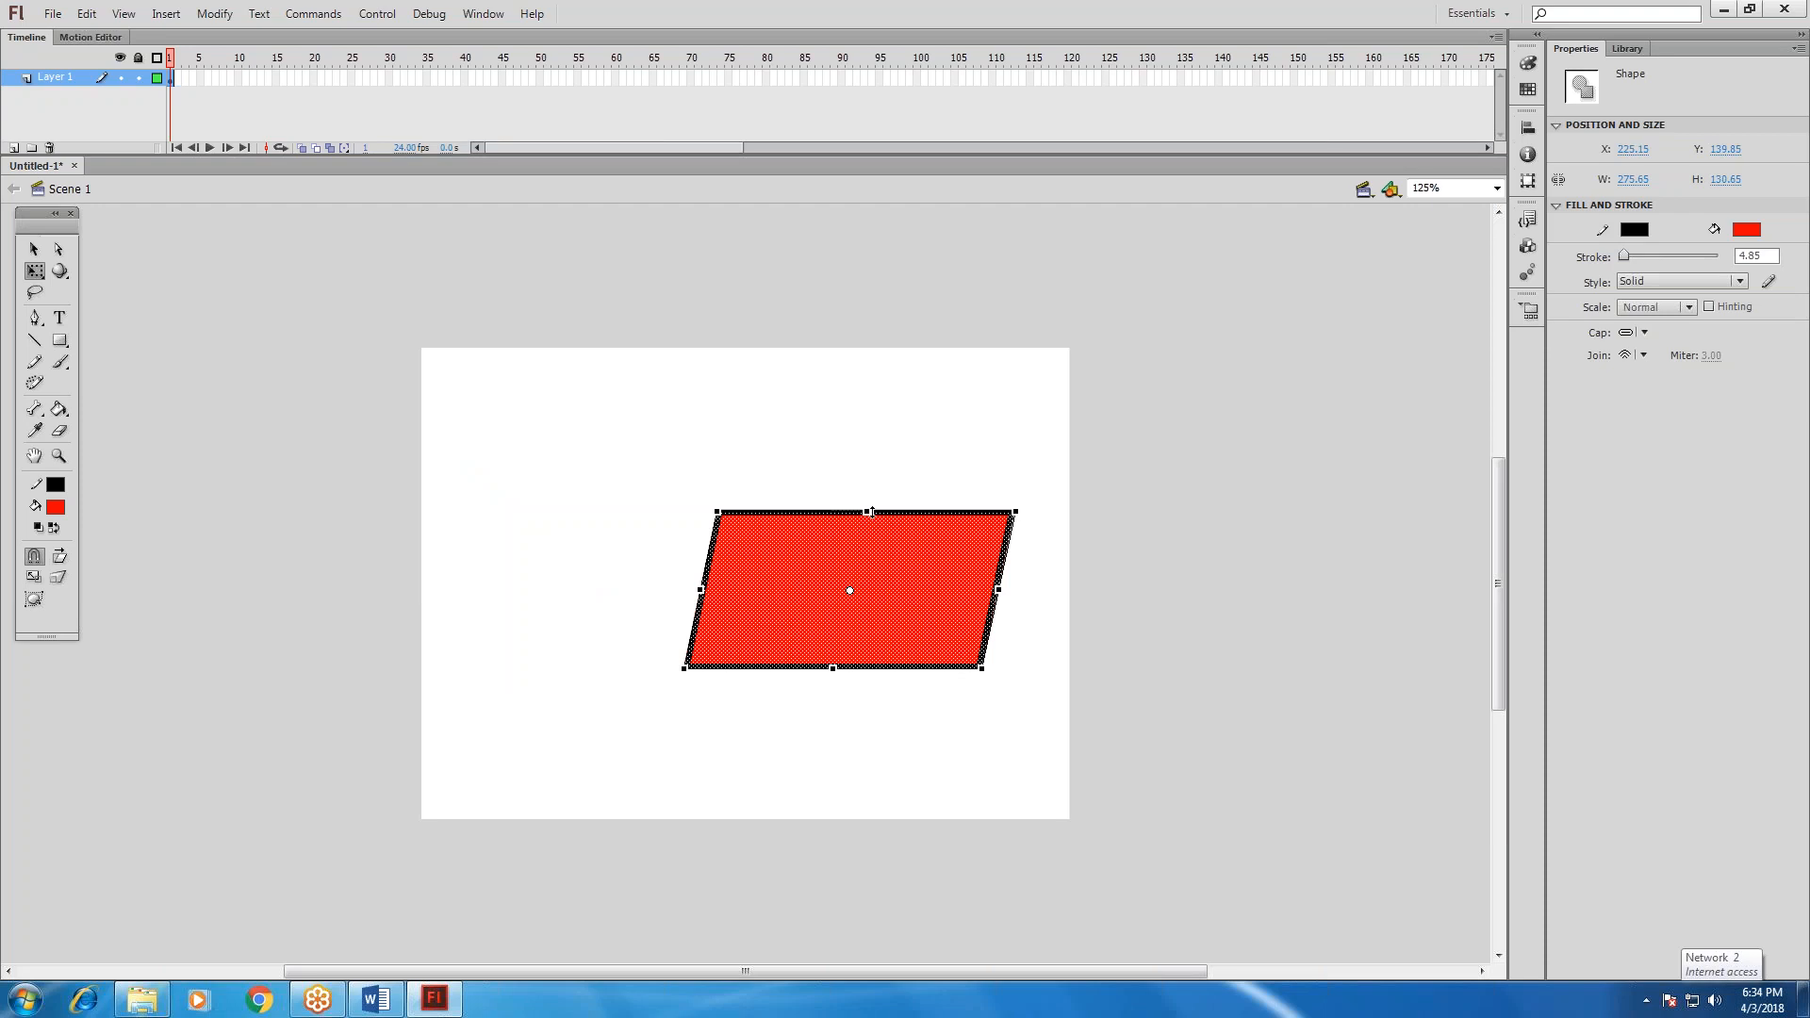
{"action": "left_click_drag", "start_coordinate": [871, 512], "coordinate": [923, 510]}
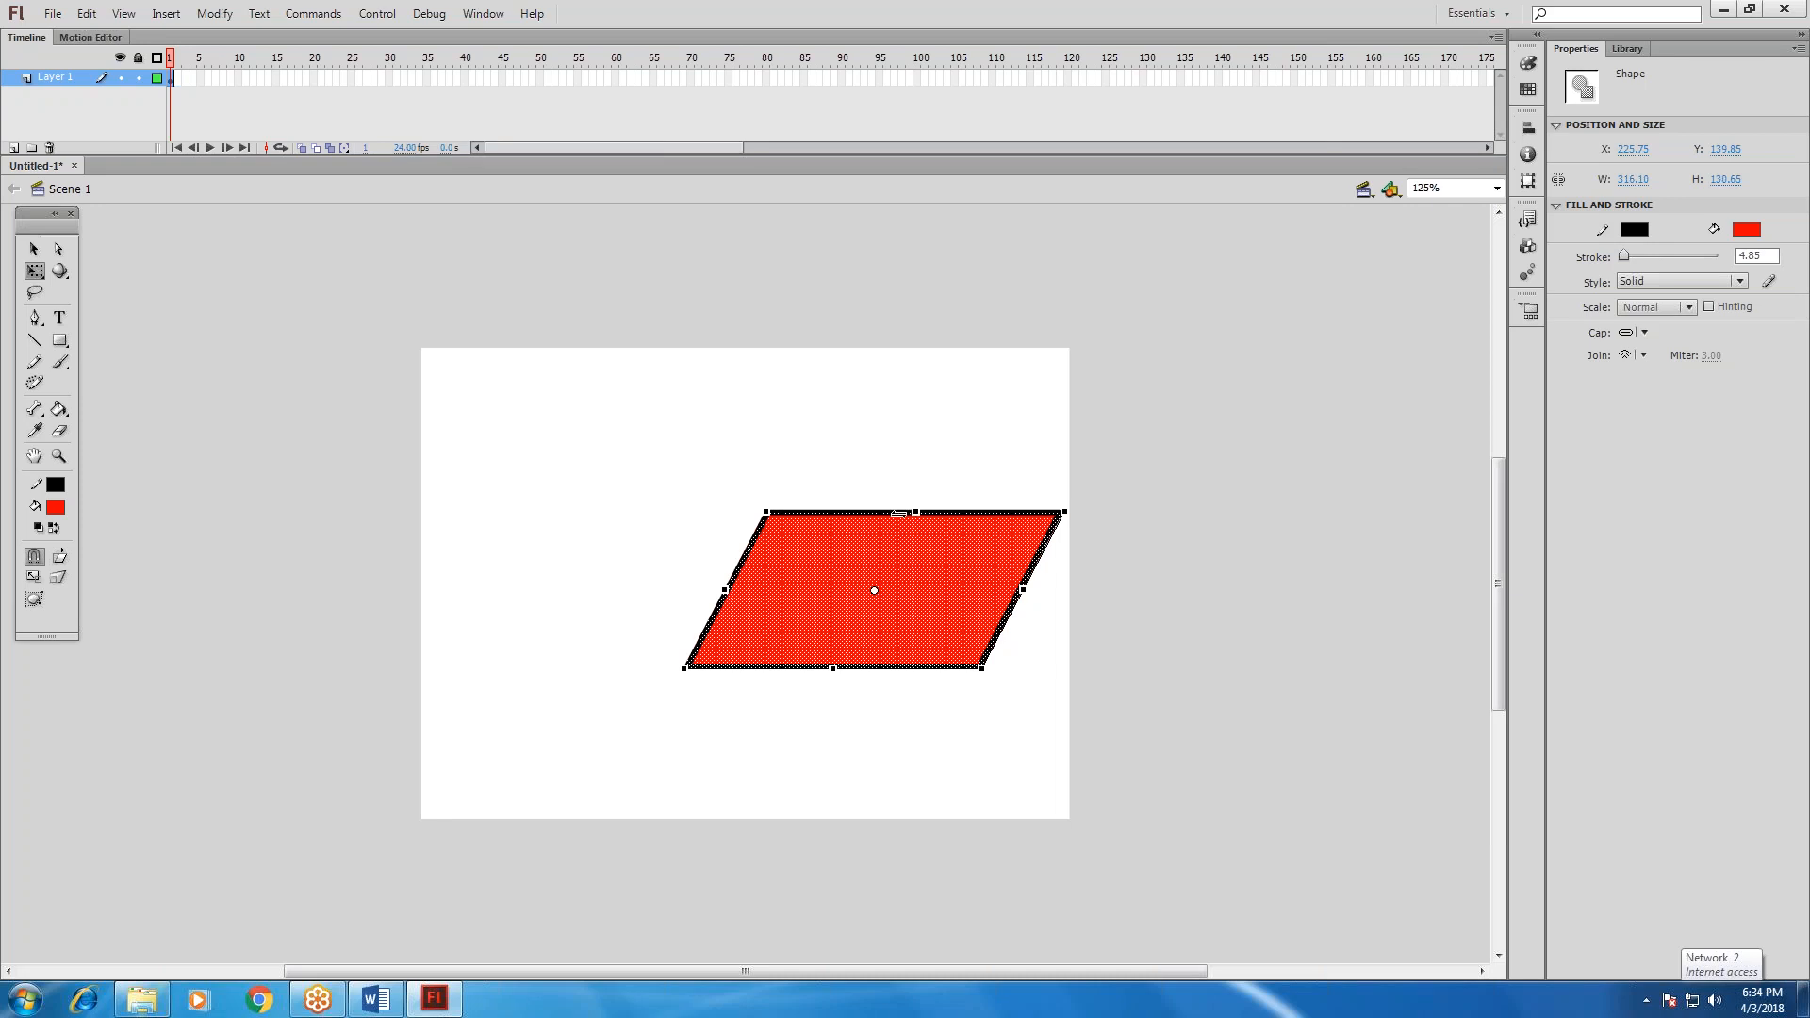
{"action": "left_click_drag", "start_coordinate": [862, 510], "coordinate": [819, 510]}
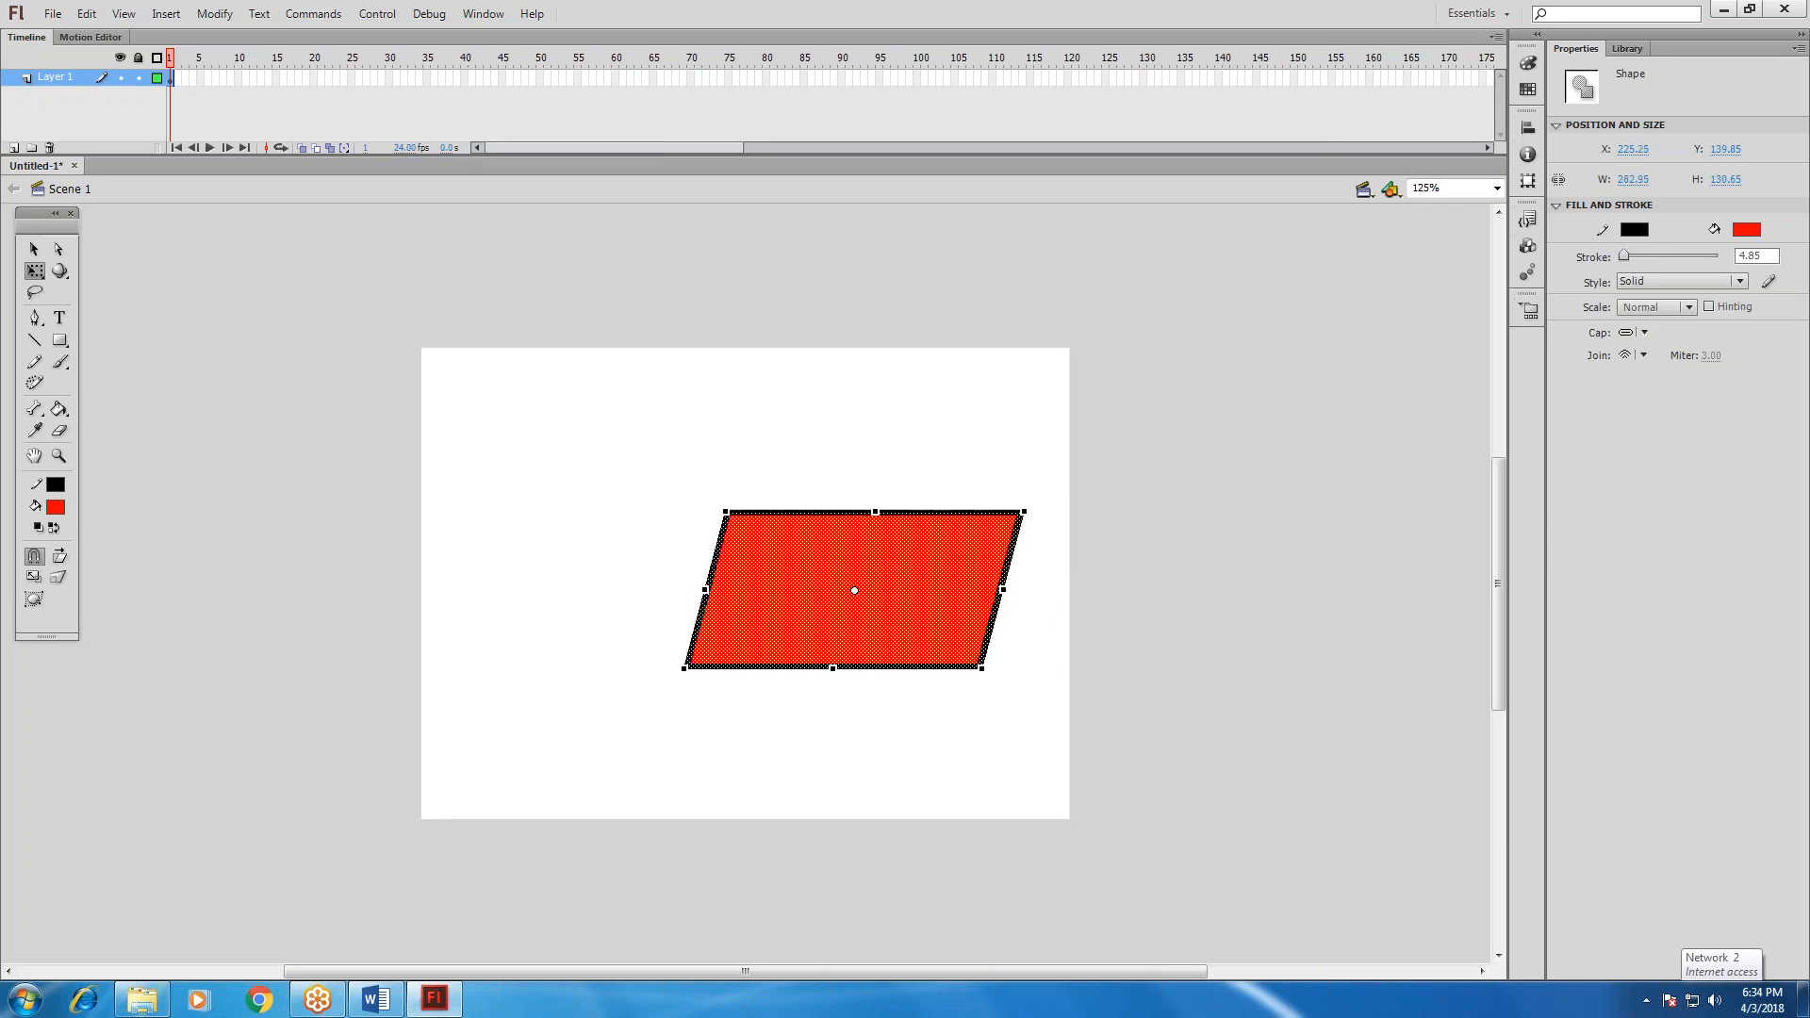
{"action": "left_click_drag", "start_coordinate": [706, 590], "coordinate": [614, 444]}
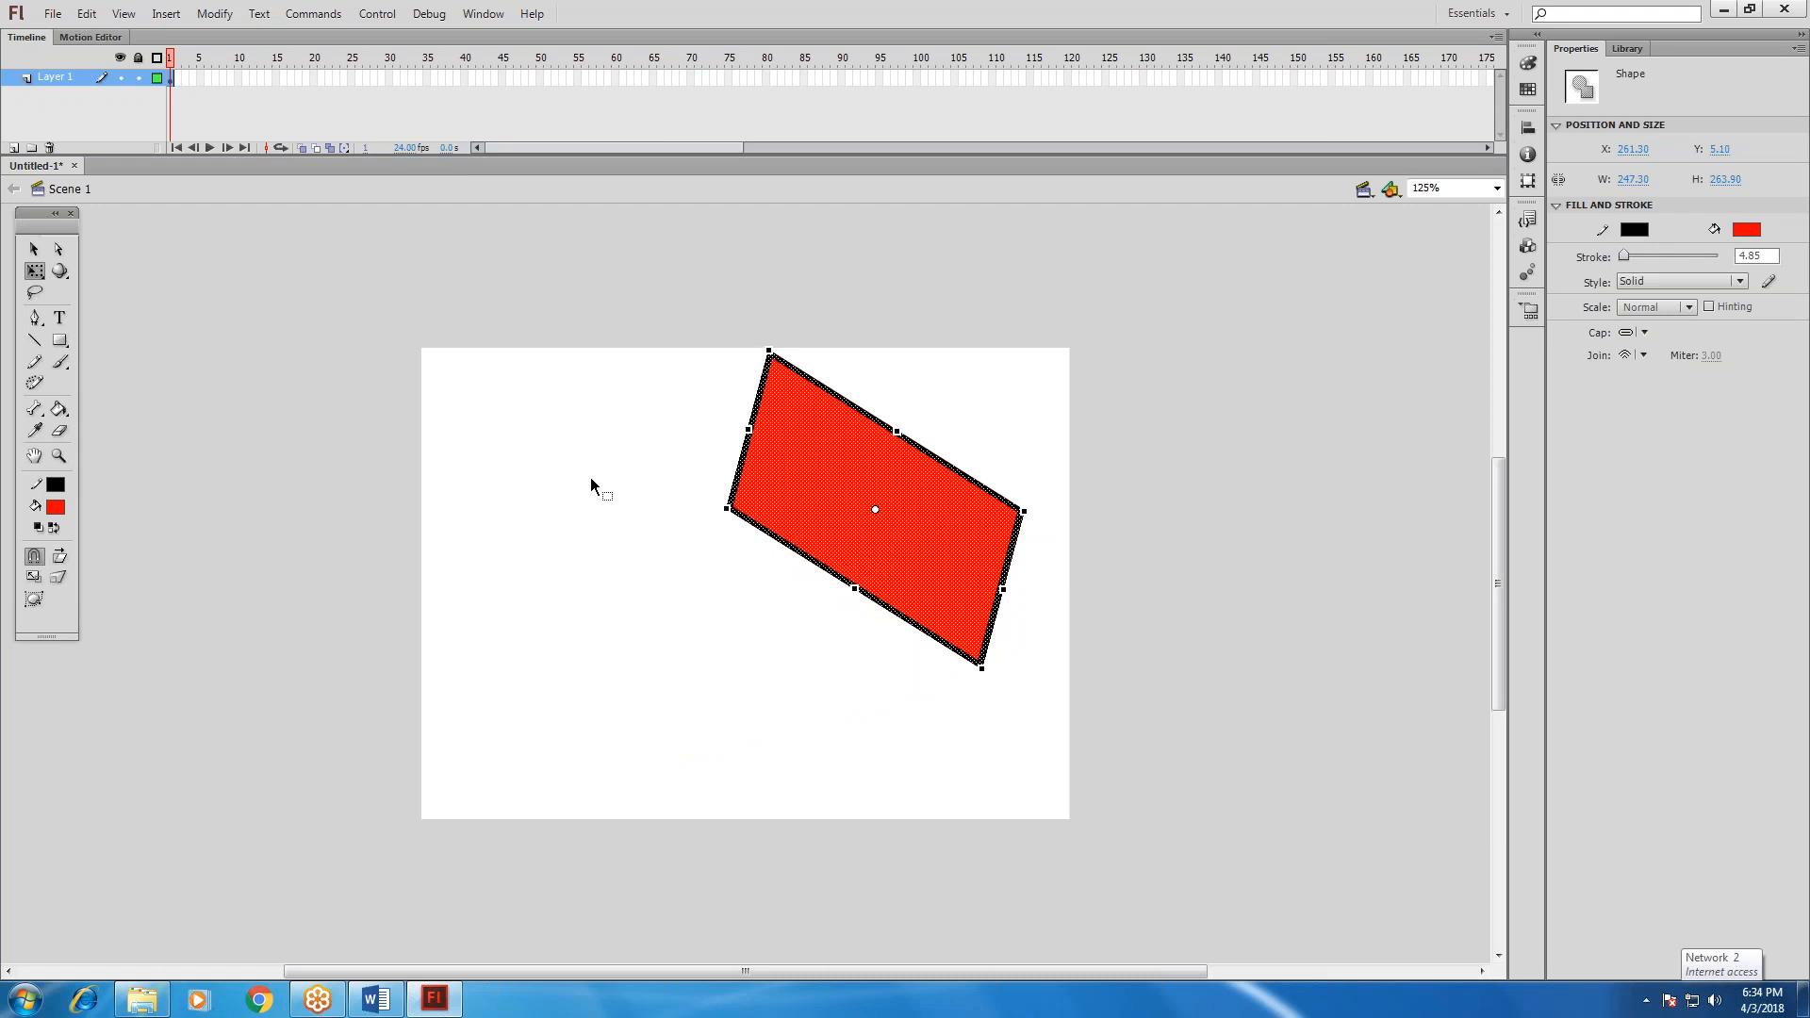
{"action": "left_click", "coordinate": [34, 272]}
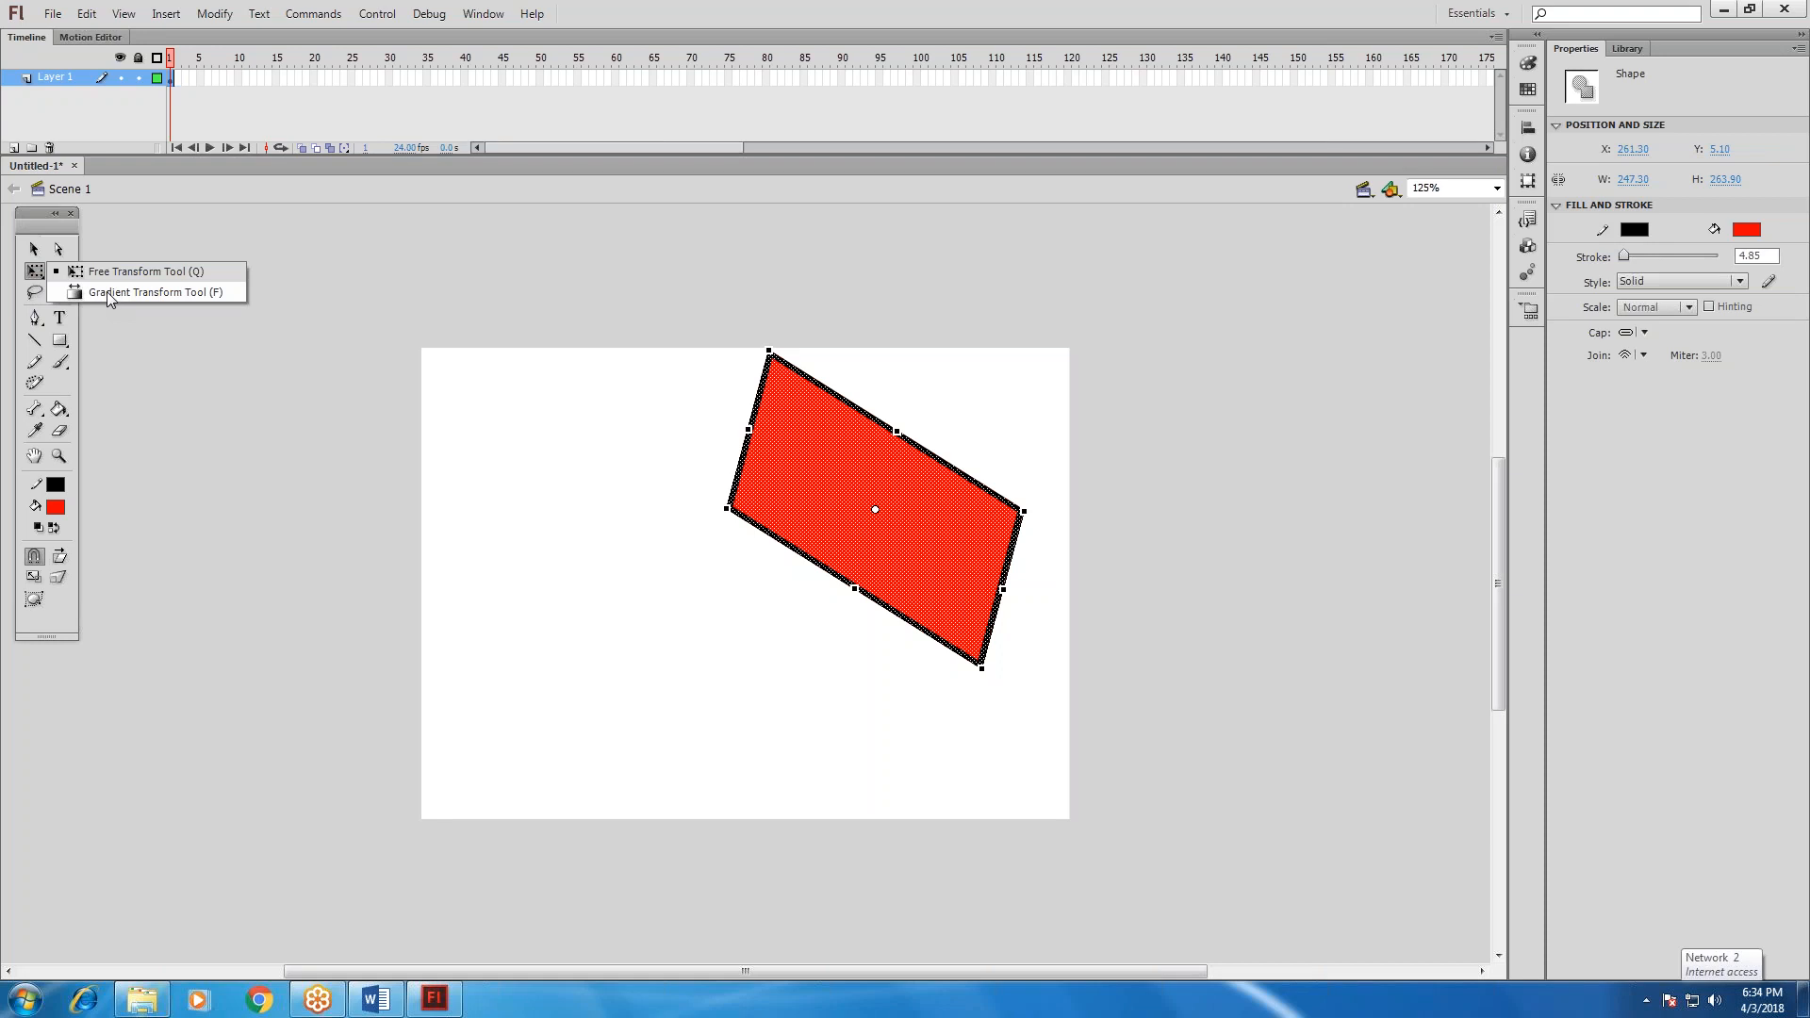
{"action": "left_click", "coordinate": [60, 270]}
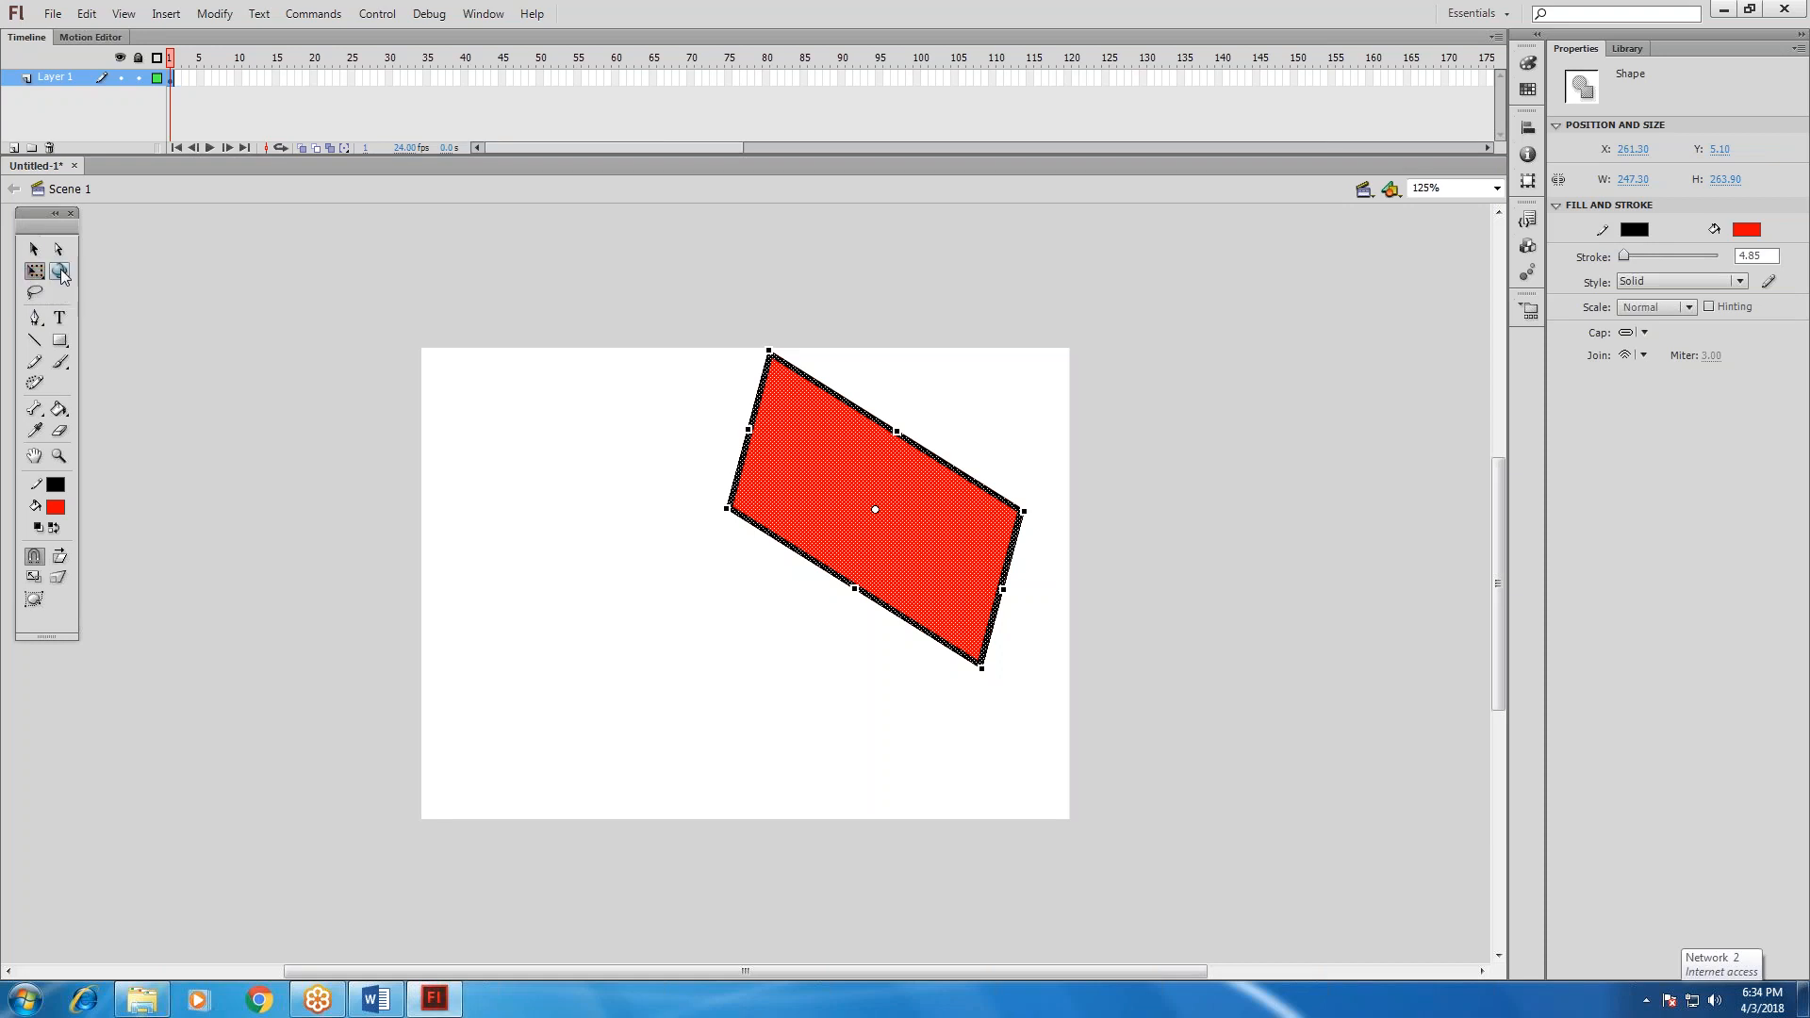
{"action": "left_click", "coordinate": [60, 272]}
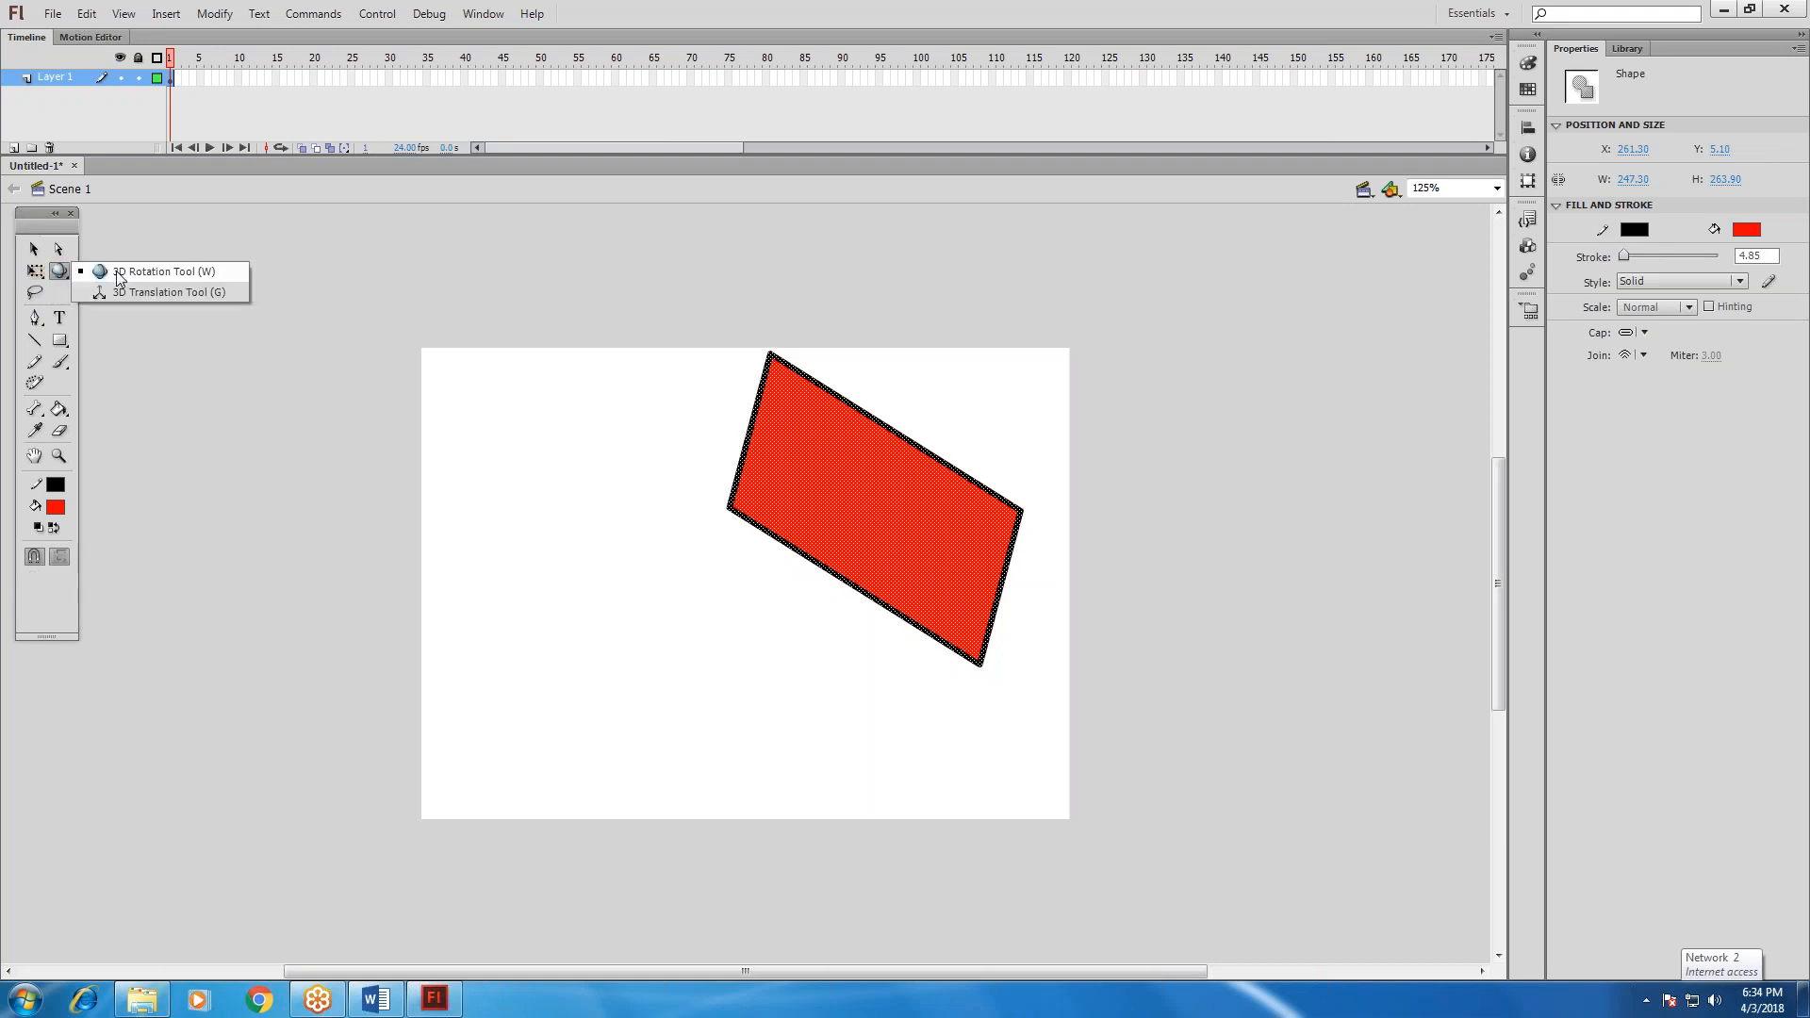
Lasso an apple-shaped area of the red fill, pull it out onto the blank stage, and undo the move.
{"action": "left_click", "coordinate": [36, 293]}
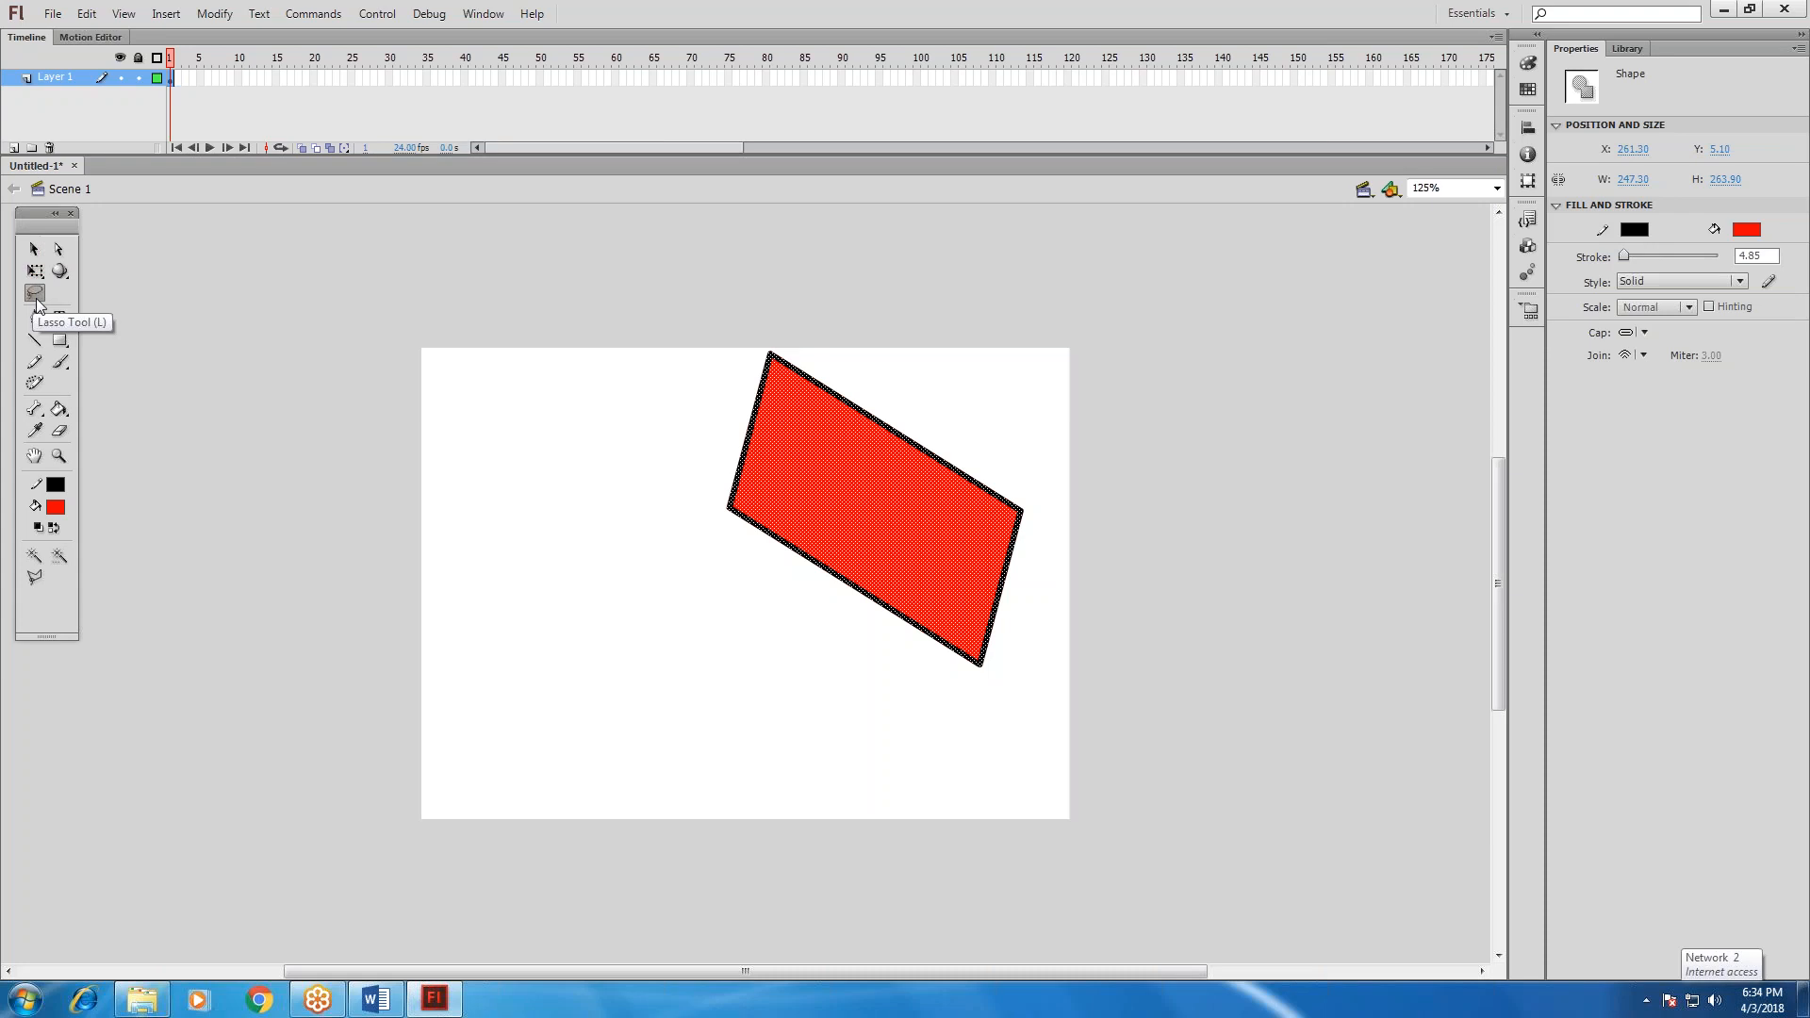
{"action": "left_click", "coordinate": [716, 518]}
{"action": "mouse_move", "coordinate": [867, 457]}
{"action": "left_mouse_down"}
{"action": "mouse_move", "coordinate": [836, 473]}
{"action": "mouse_move", "coordinate": [840, 497]}
{"action": "mouse_move", "coordinate": [886, 514]}
{"action": "mouse_move", "coordinate": [909, 469]}
{"action": "mouse_move", "coordinate": [870, 458]}
{"action": "mouse_move", "coordinate": [871, 440]}
{"action": "mouse_move", "coordinate": [877, 458]}
{"action": "mouse_move", "coordinate": [755, 537]}
{"action": "mouse_move", "coordinate": [593, 591]}
{"action": "left_mouse_up"}
{"action": "left_click", "coordinate": [611, 664]}
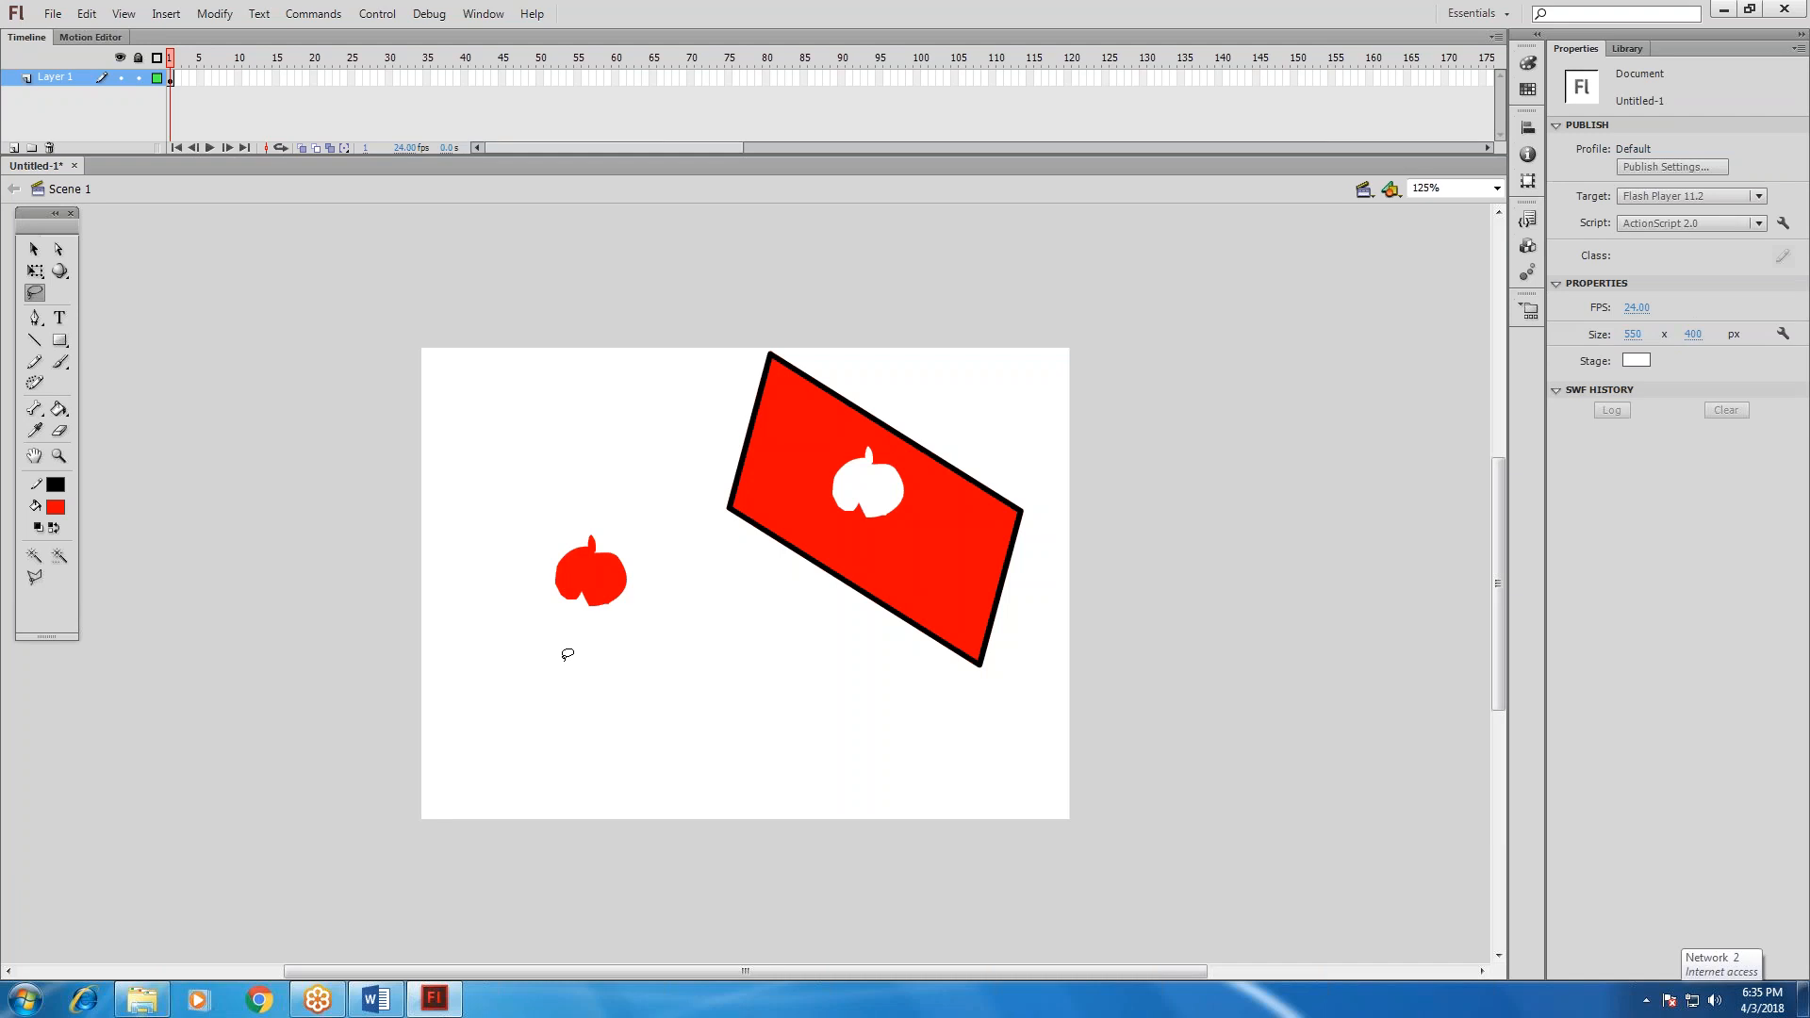
{"action": "key", "text": "ctrl+z"}
{"action": "key", "text": "ctrl+z"}
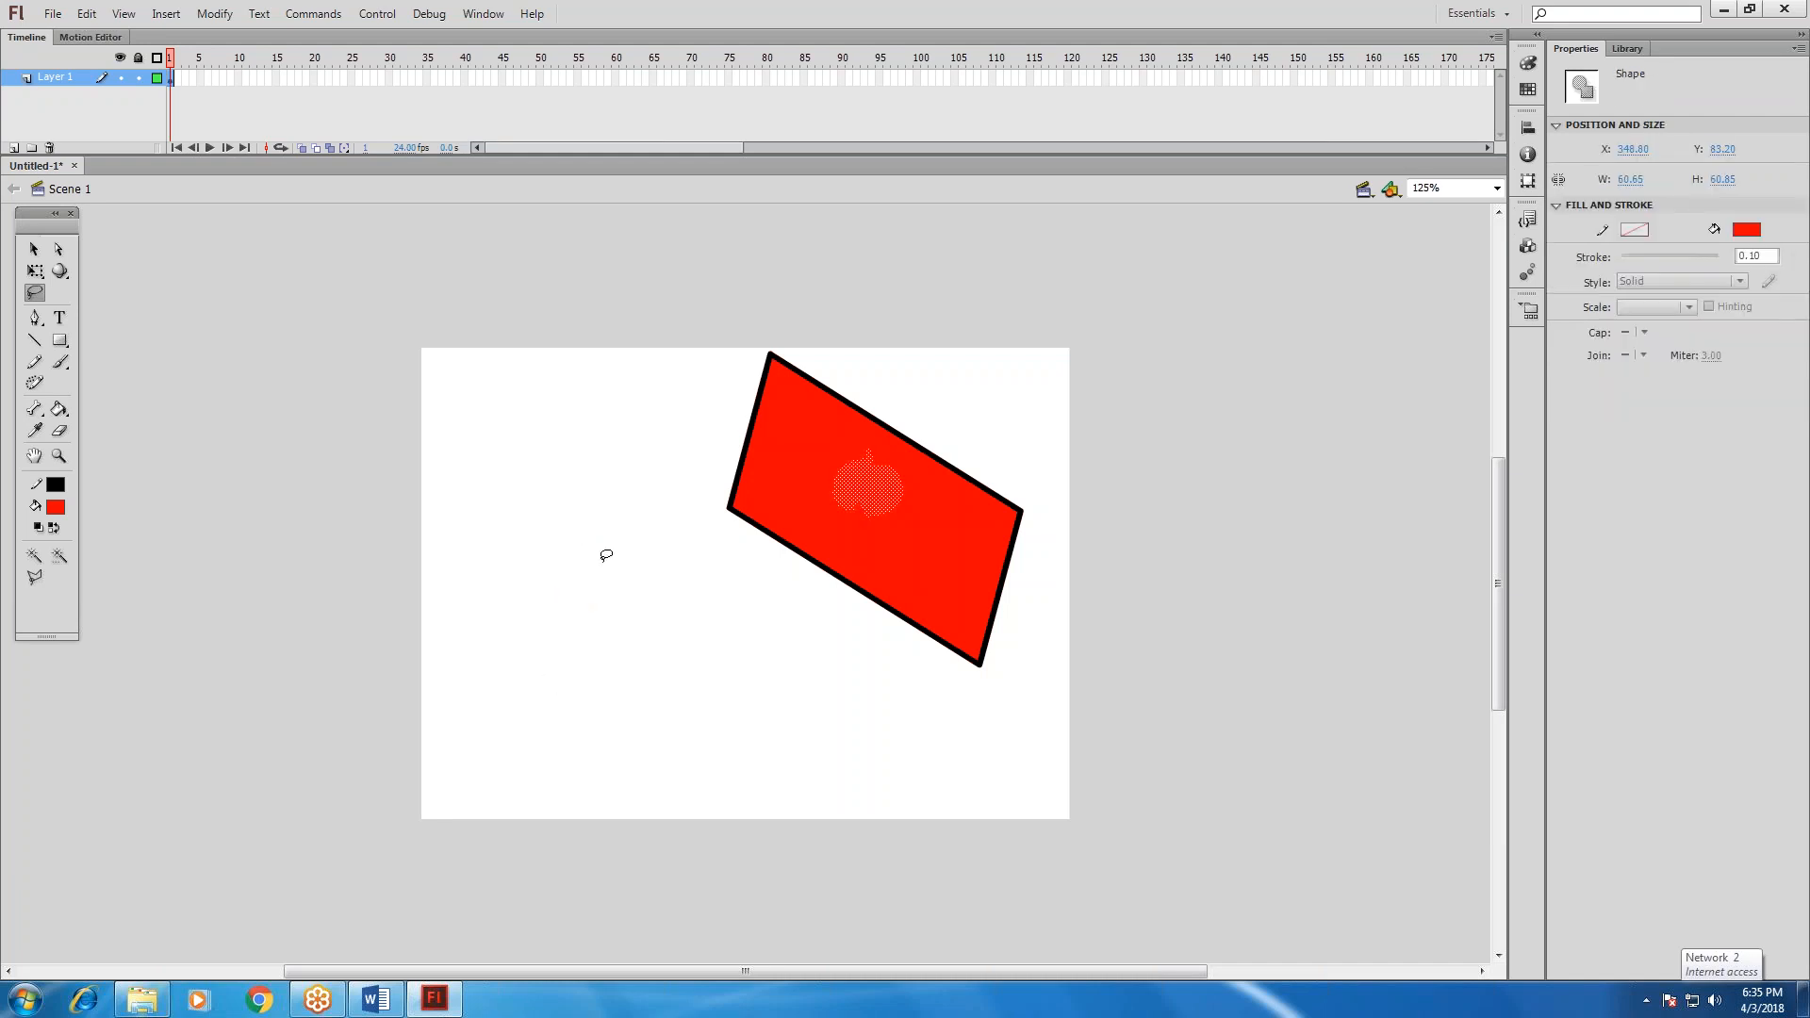
Lasso a narrow arch for a letter A in the red fill, about 53 by 80 px, and move it out left of the parallelogram.
{"action": "mouse_move", "coordinate": [788, 505]}
{"action": "left_mouse_down"}
{"action": "mouse_move", "coordinate": [817, 434]}
{"action": "mouse_move", "coordinate": [857, 464]}
{"action": "mouse_move", "coordinate": [847, 511]}
{"action": "mouse_move", "coordinate": [811, 437]}
{"action": "mouse_move", "coordinate": [795, 516]}
{"action": "mouse_move", "coordinate": [788, 492]}
{"action": "left_mouse_up"}
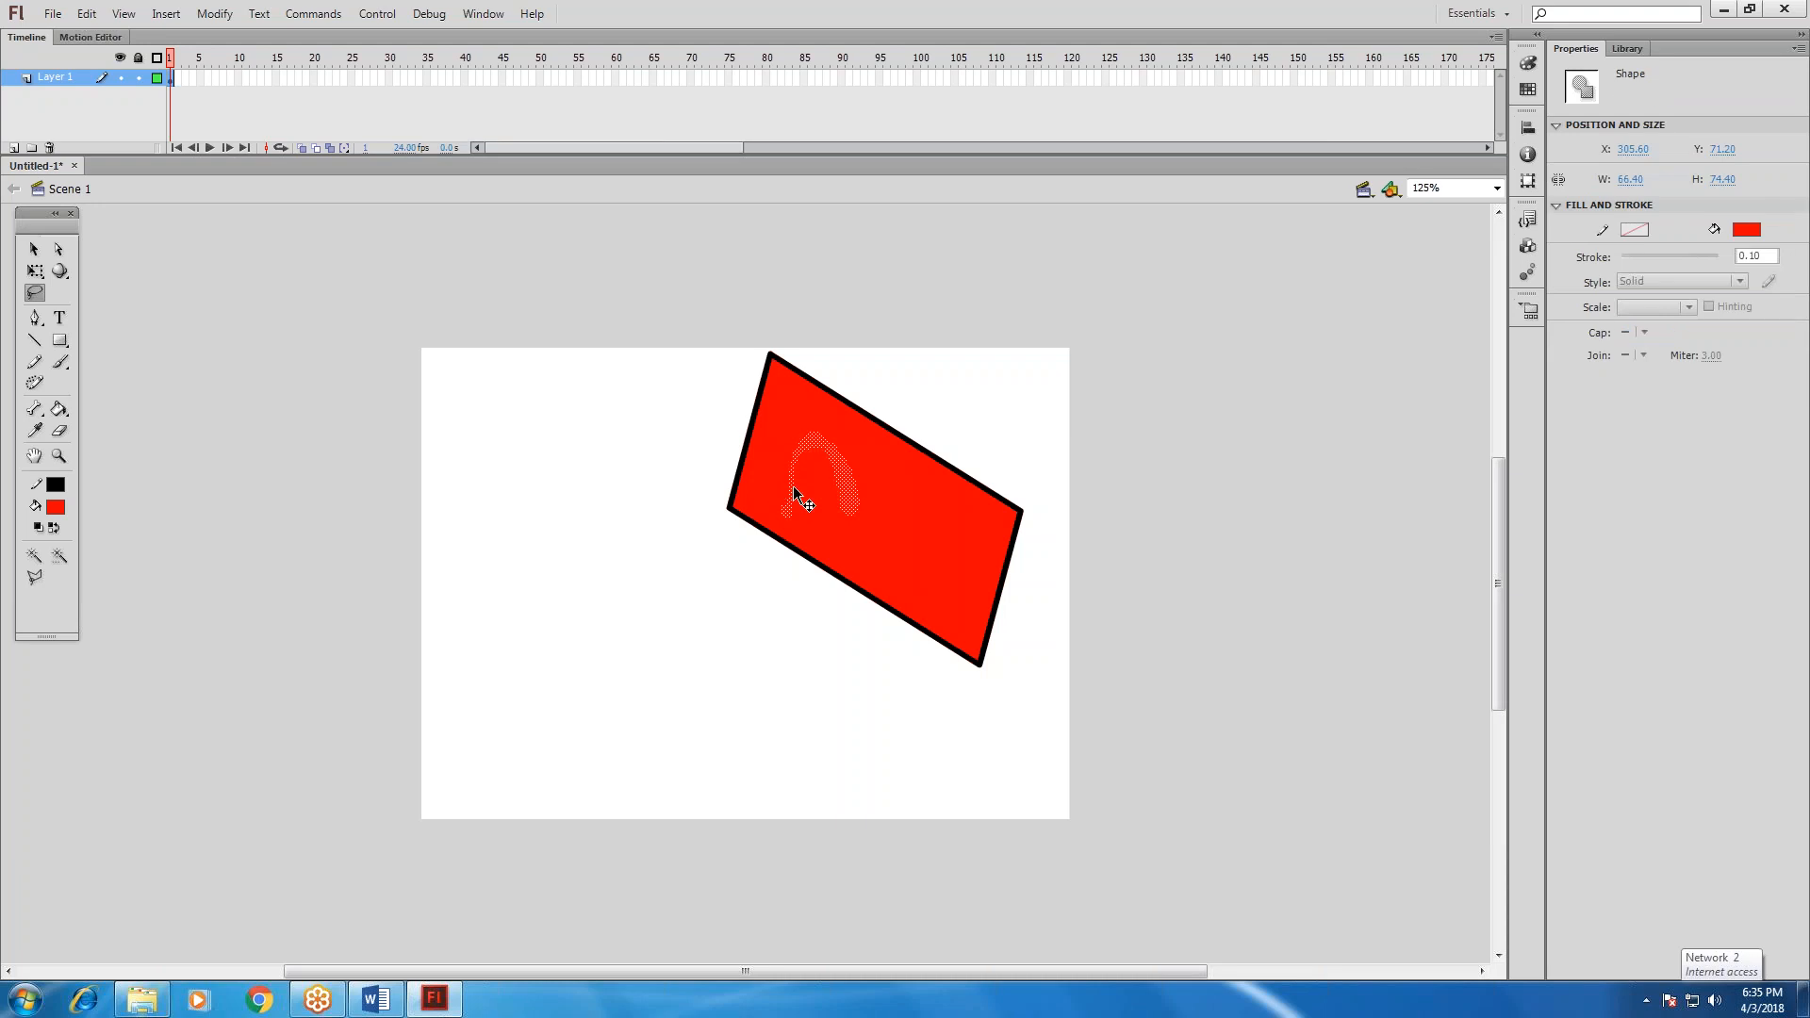
{"action": "left_click", "coordinate": [650, 484]}
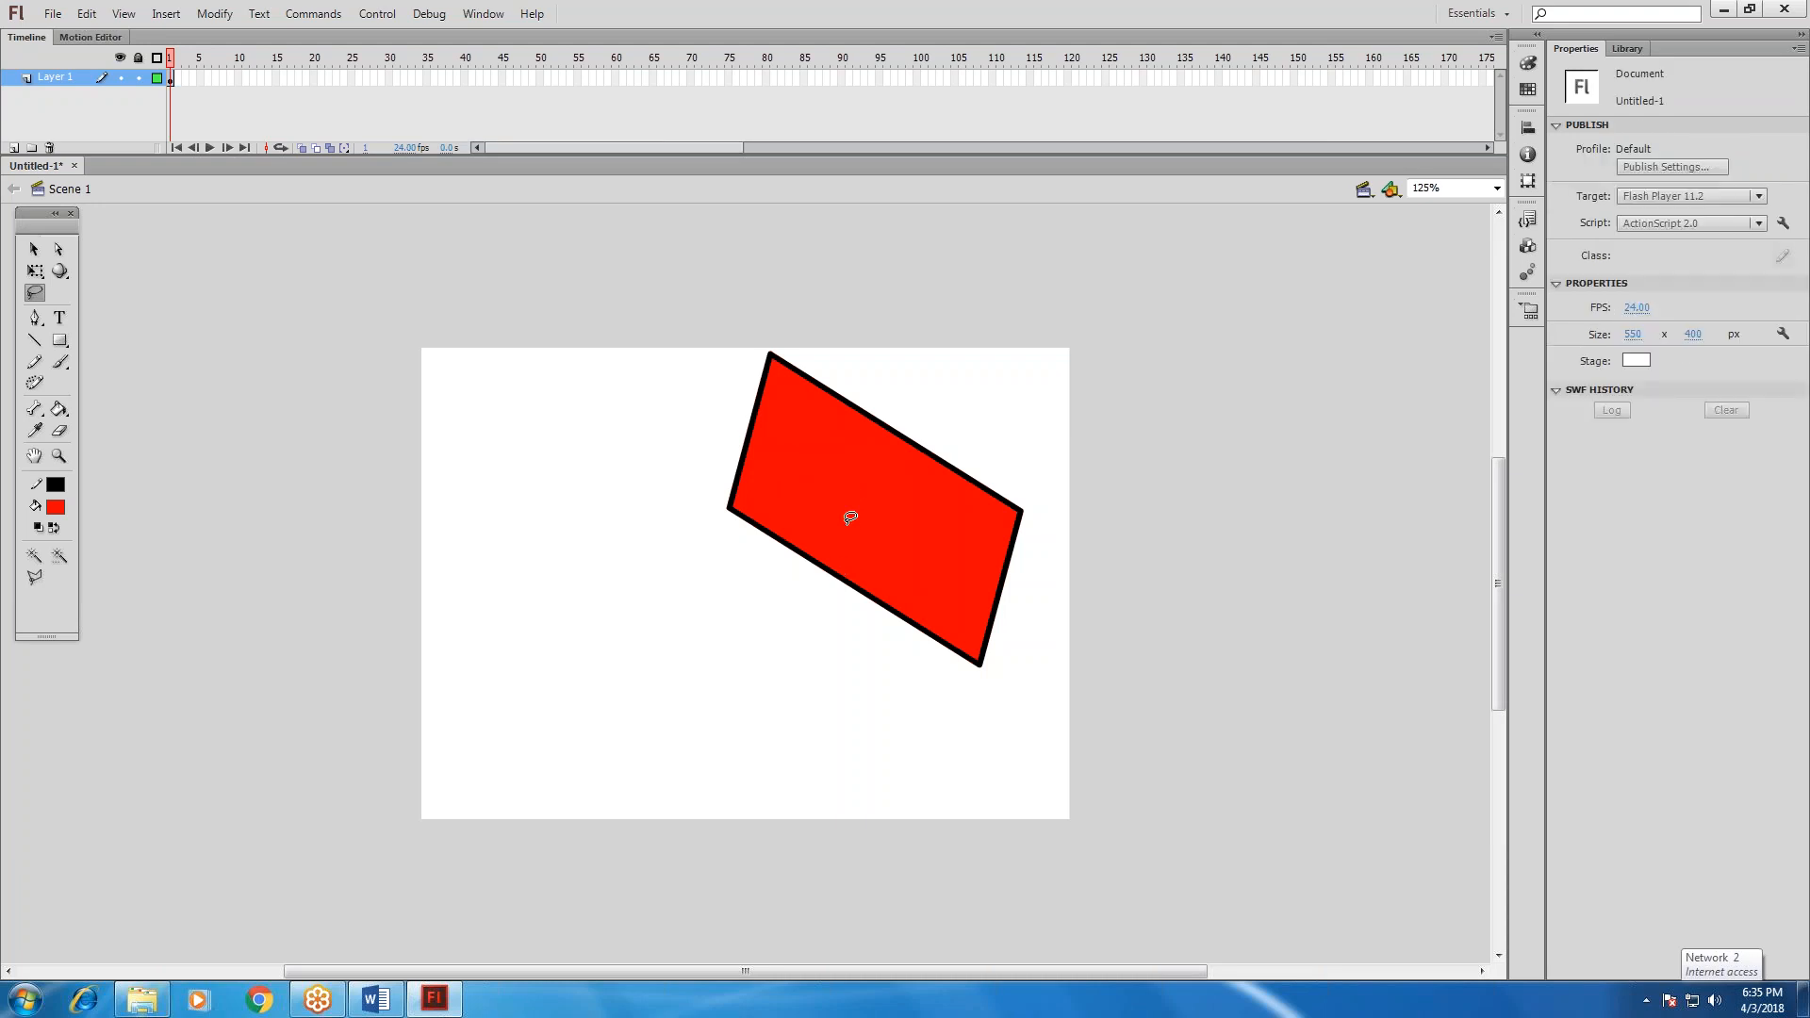
{"action": "mouse_move", "coordinate": [826, 532]}
{"action": "left_mouse_down"}
{"action": "mouse_move", "coordinate": [880, 491]}
{"action": "mouse_move", "coordinate": [884, 534]}
{"action": "mouse_move", "coordinate": [866, 470]}
{"action": "mouse_move", "coordinate": [842, 477]}
{"action": "mouse_move", "coordinate": [826, 532]}
{"action": "mouse_move", "coordinate": [872, 499]}
{"action": "mouse_move", "coordinate": [839, 499]}
{"action": "mouse_move", "coordinate": [856, 489]}
{"action": "left_mouse_up"}
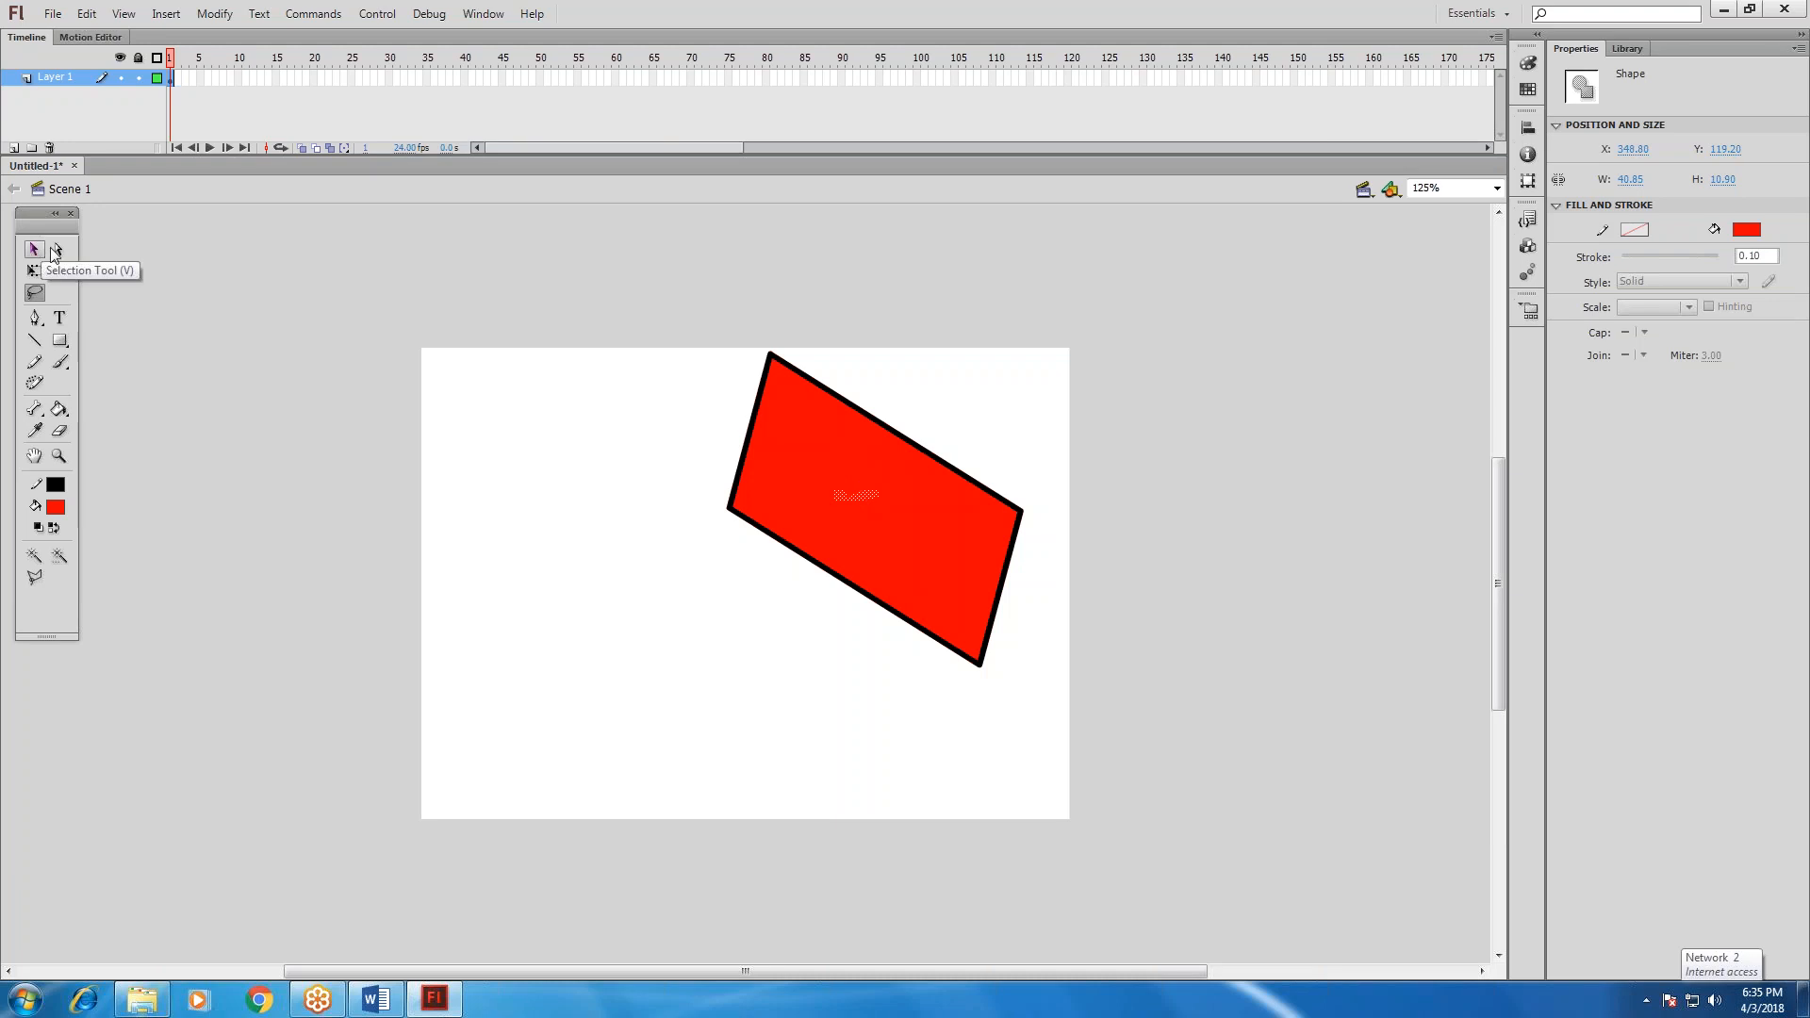
{"action": "key", "text": "ctrl+z"}
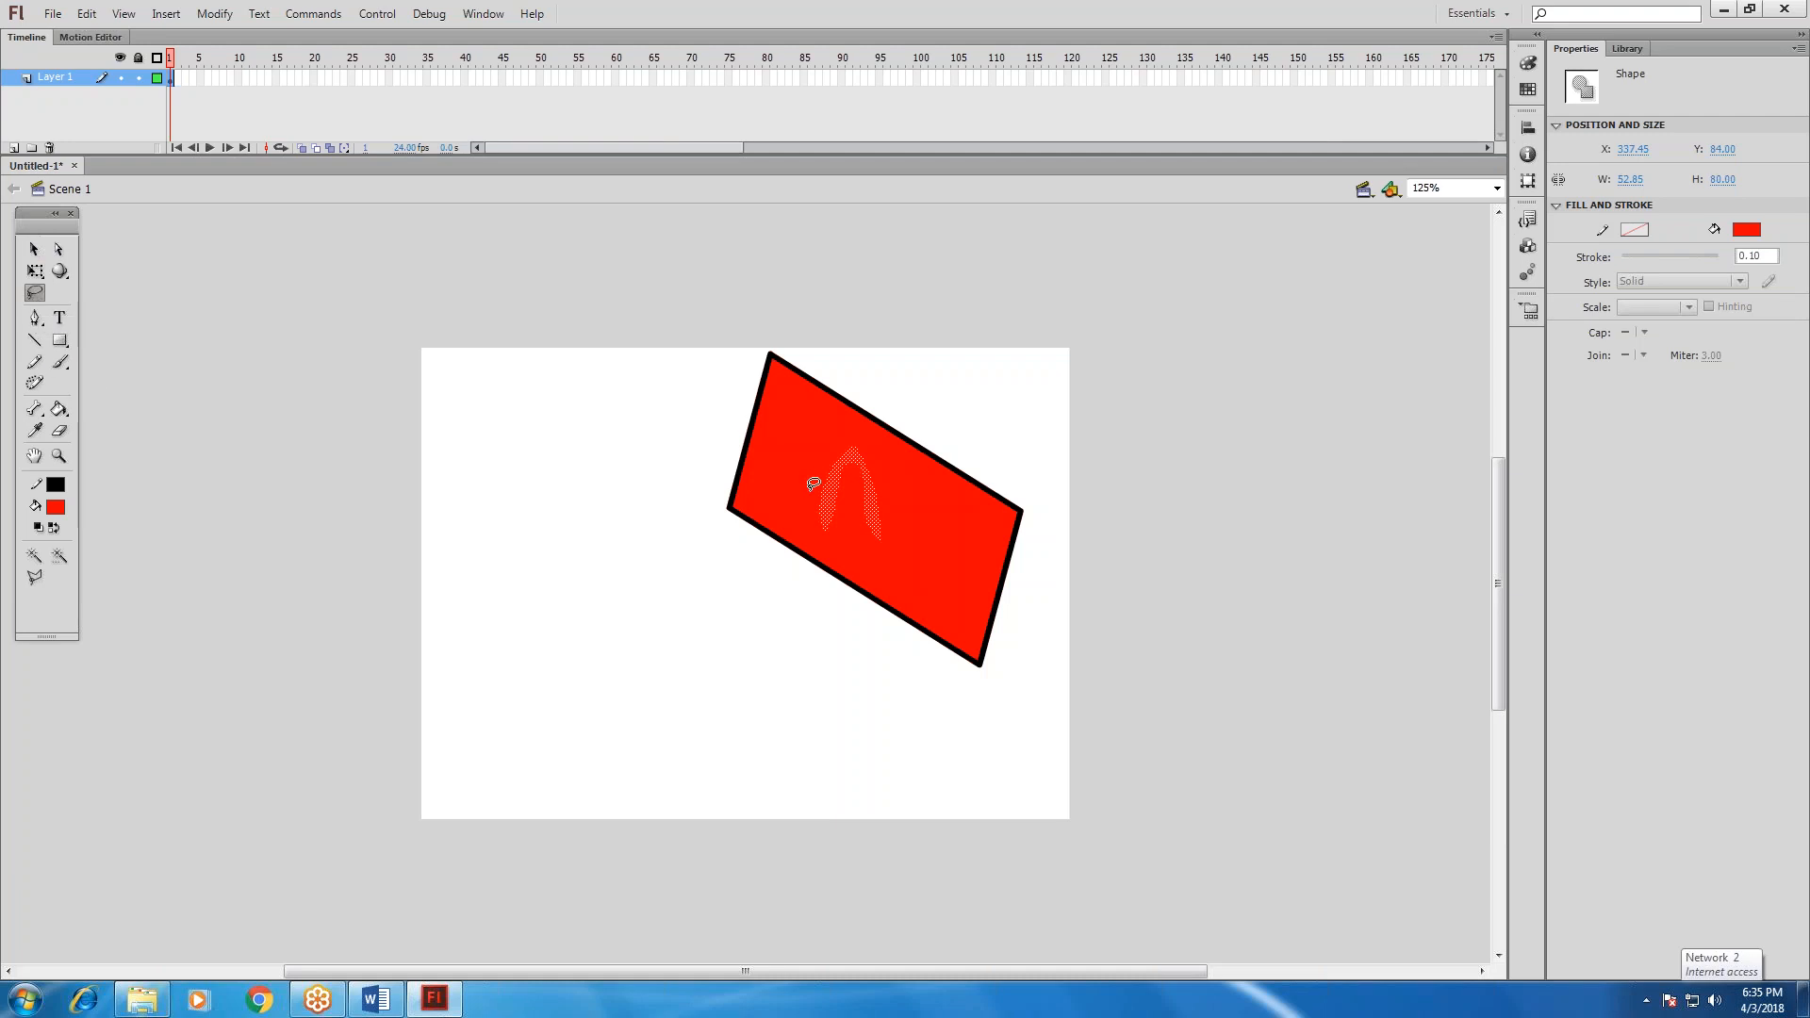
{"action": "mouse_move", "coordinate": [815, 494]}
{"action": "left_mouse_down"}
{"action": "mouse_move", "coordinate": [876, 478]}
{"action": "mouse_move", "coordinate": [815, 494]}
{"action": "left_mouse_up"}
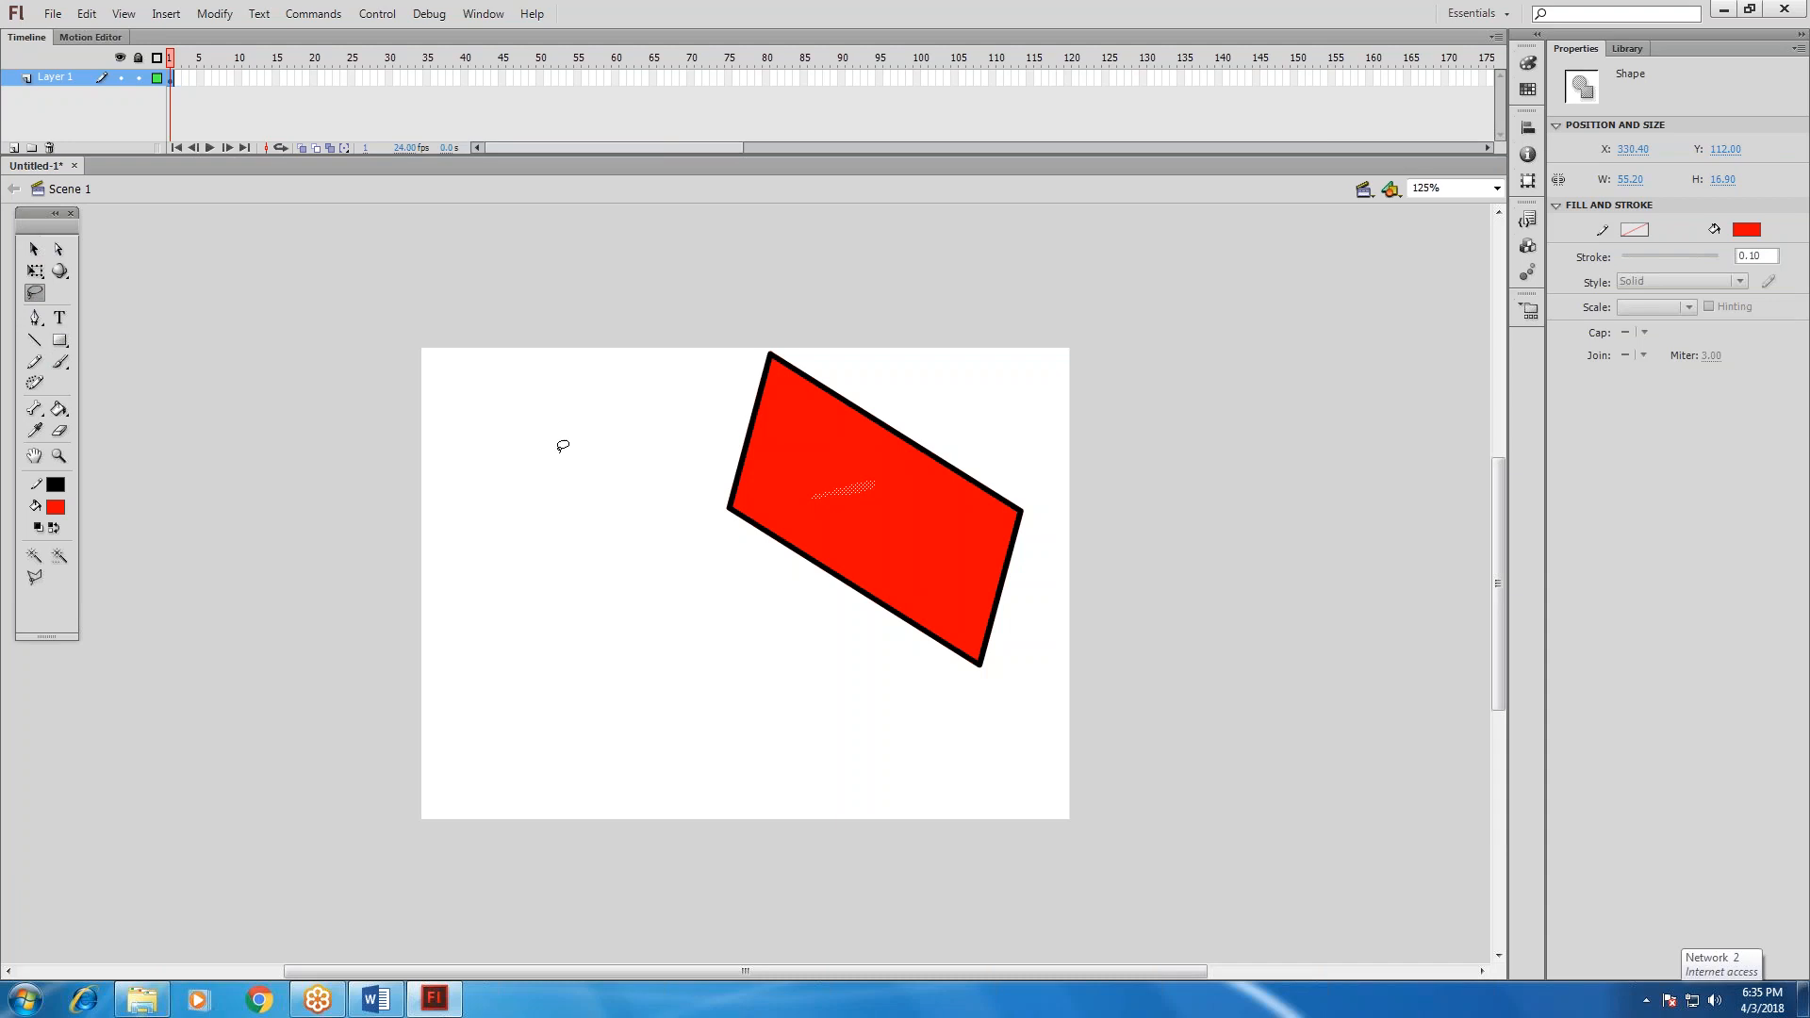
{"action": "key", "text": "ctrl+z"}
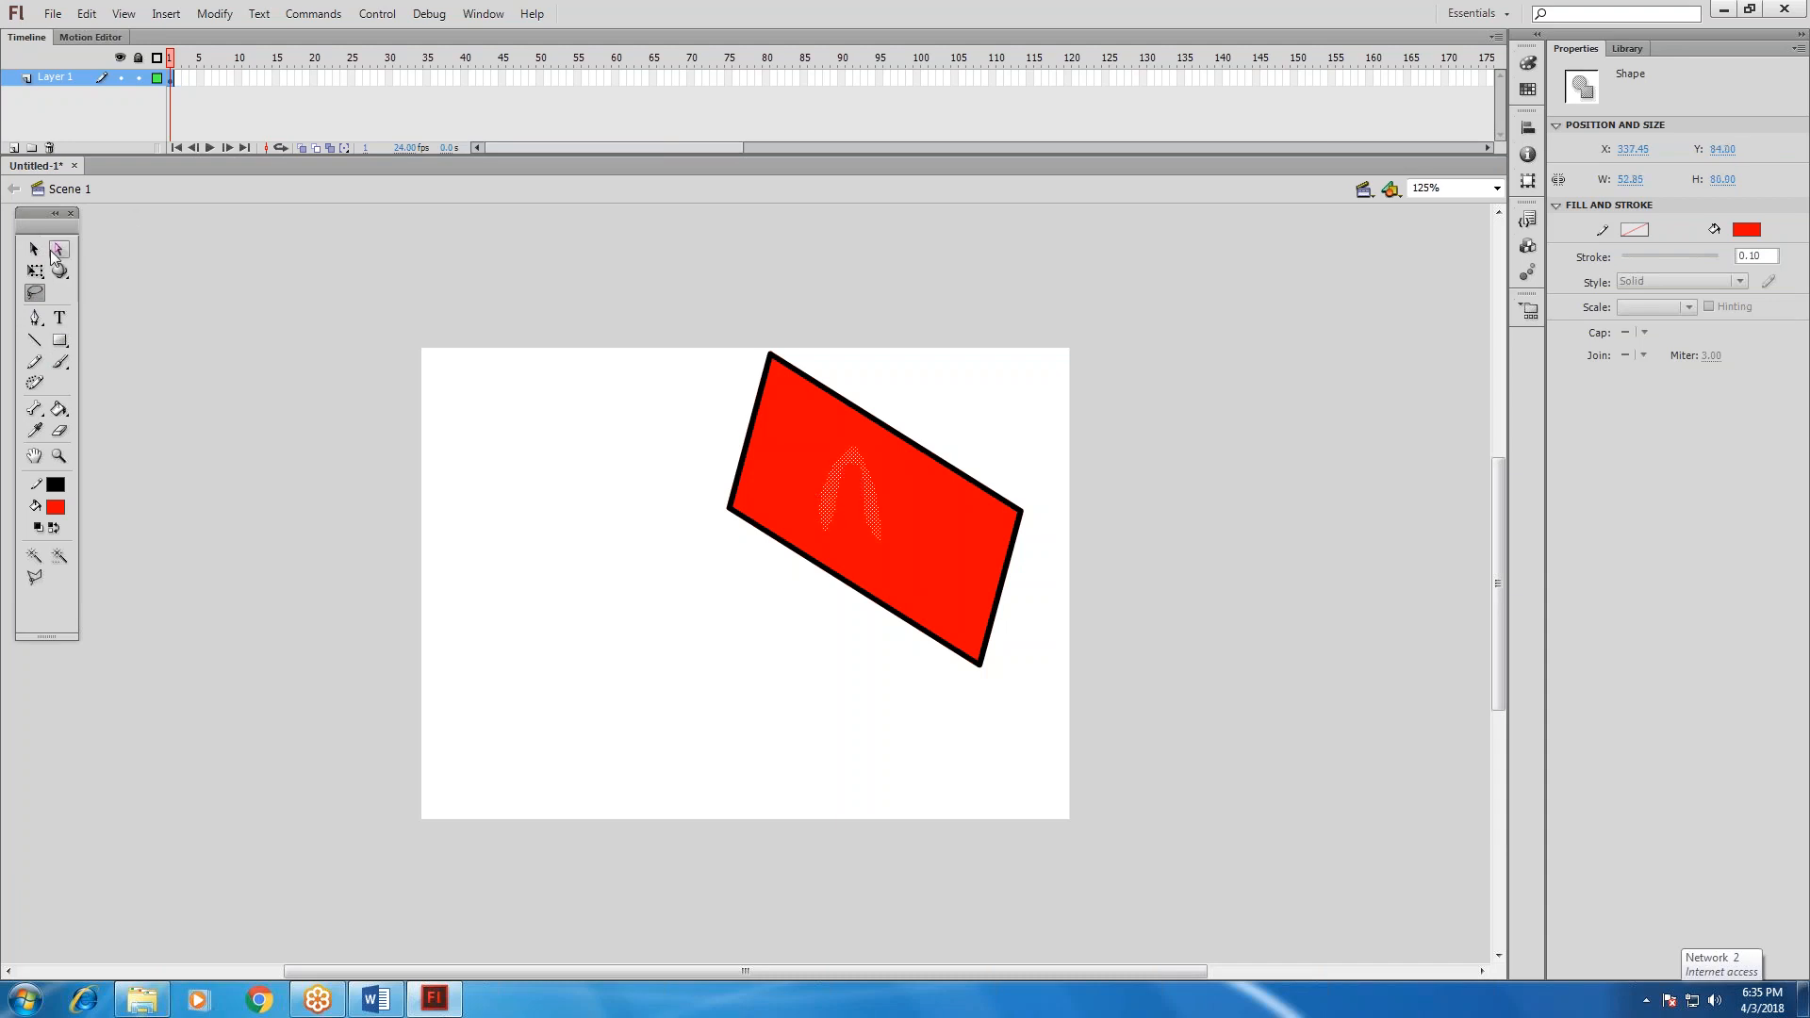
{"action": "left_click_drag", "start_coordinate": [873, 513], "coordinate": [640, 545]}
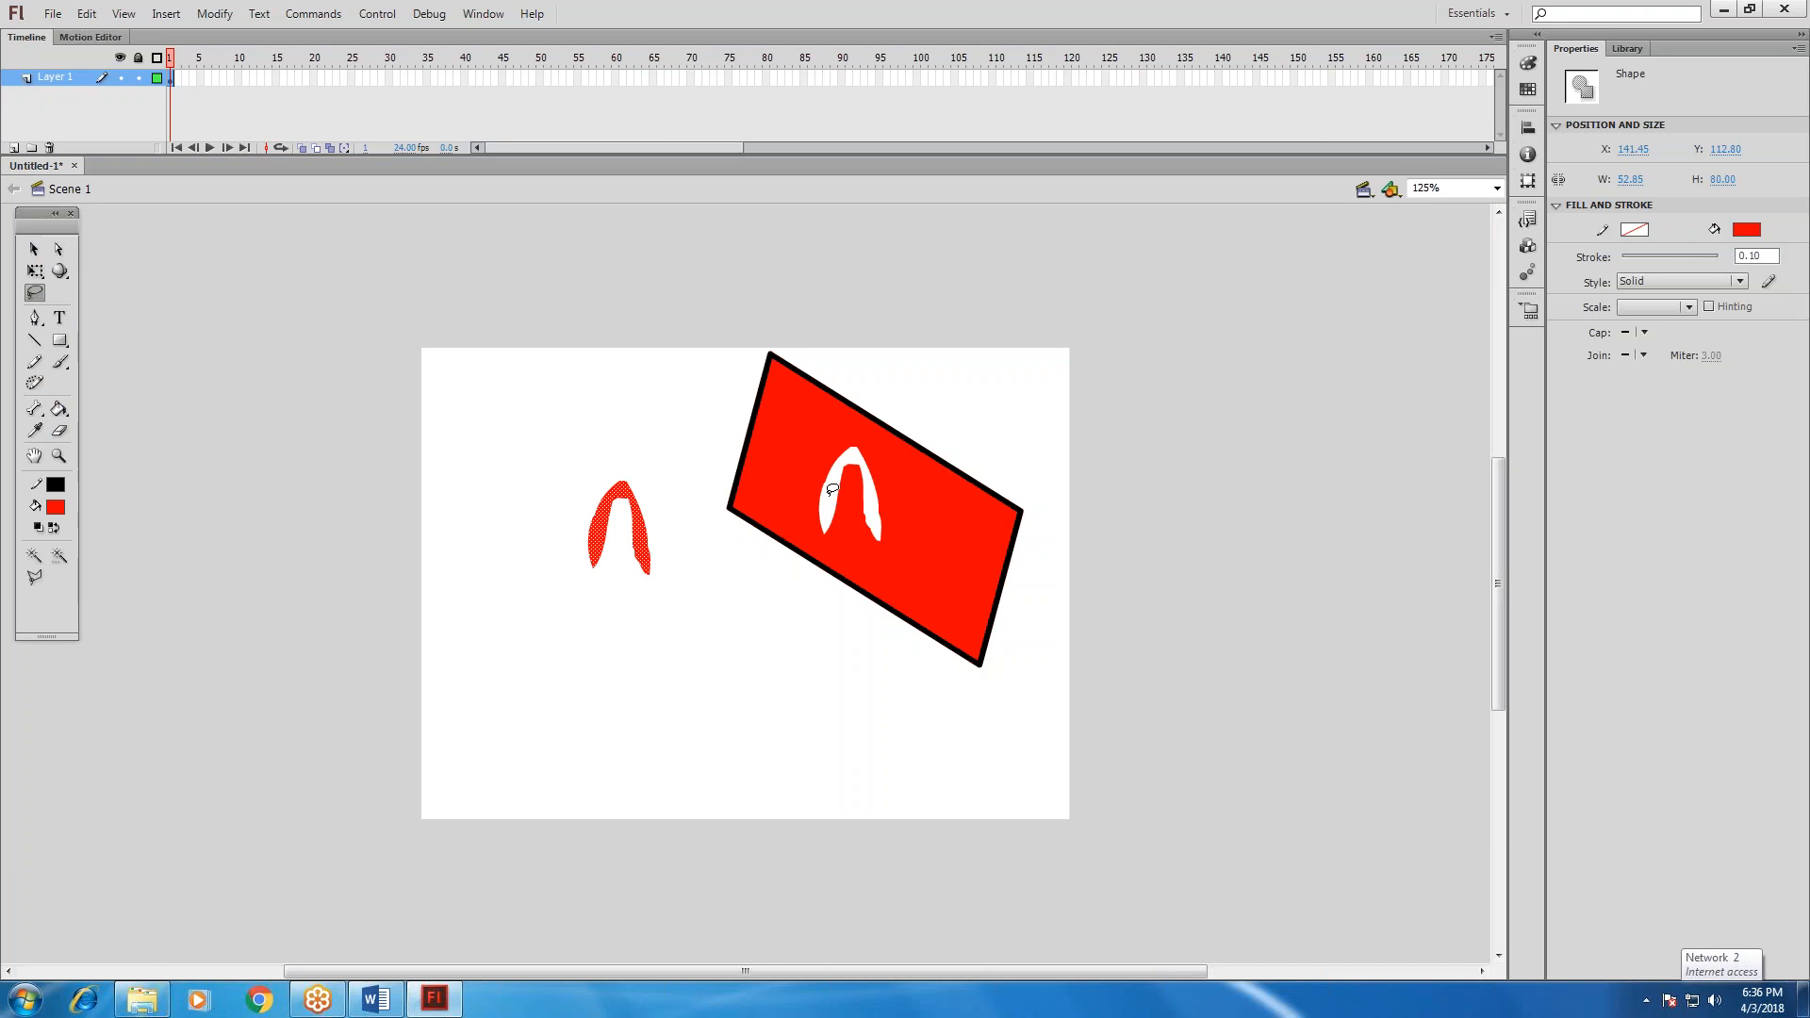
Lasso a crossbar between the cut-out's legs and move it onto the detached arch to complete the letter A.
{"action": "mouse_move", "coordinate": [829, 497]}
{"action": "left_mouse_down"}
{"action": "mouse_move", "coordinate": [863, 488]}
{"action": "mouse_move", "coordinate": [870, 504]}
{"action": "mouse_move", "coordinate": [817, 509]}
{"action": "mouse_move", "coordinate": [819, 494]}
{"action": "mouse_move", "coordinate": [599, 542]}
{"action": "mouse_move", "coordinate": [624, 539]}
{"action": "left_mouse_up"}
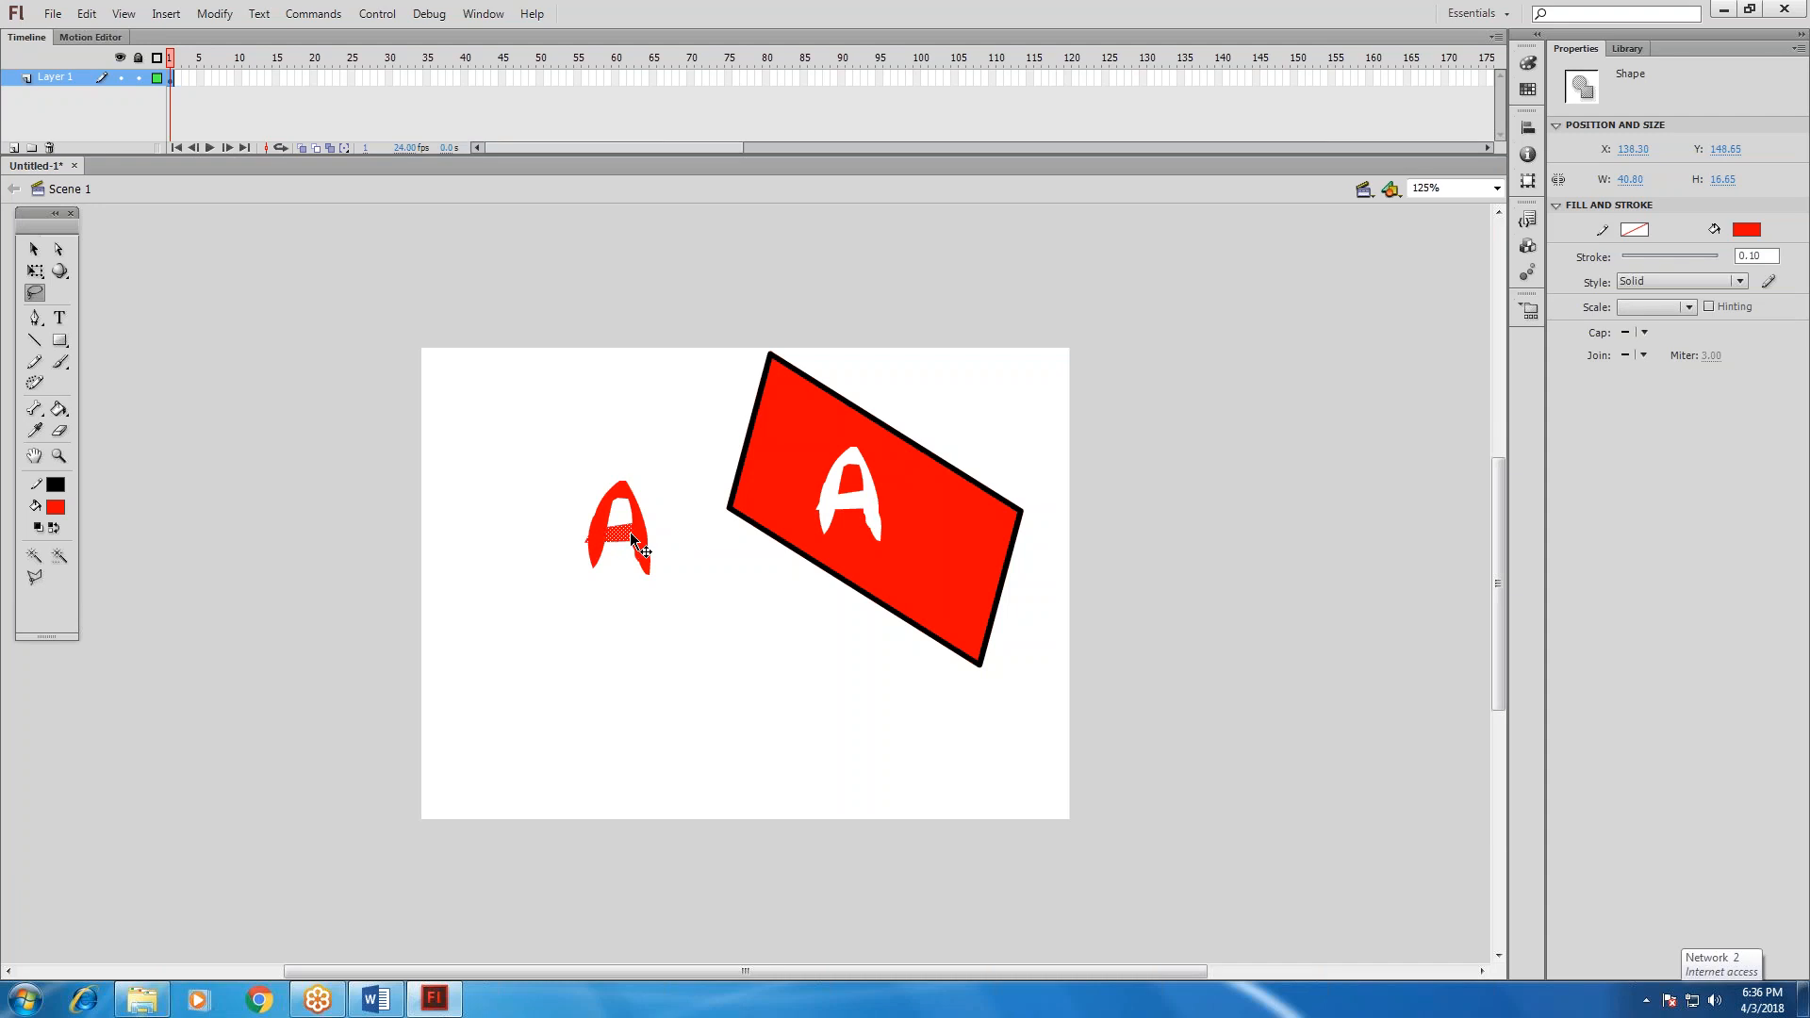
{"action": "left_click", "coordinate": [675, 593]}
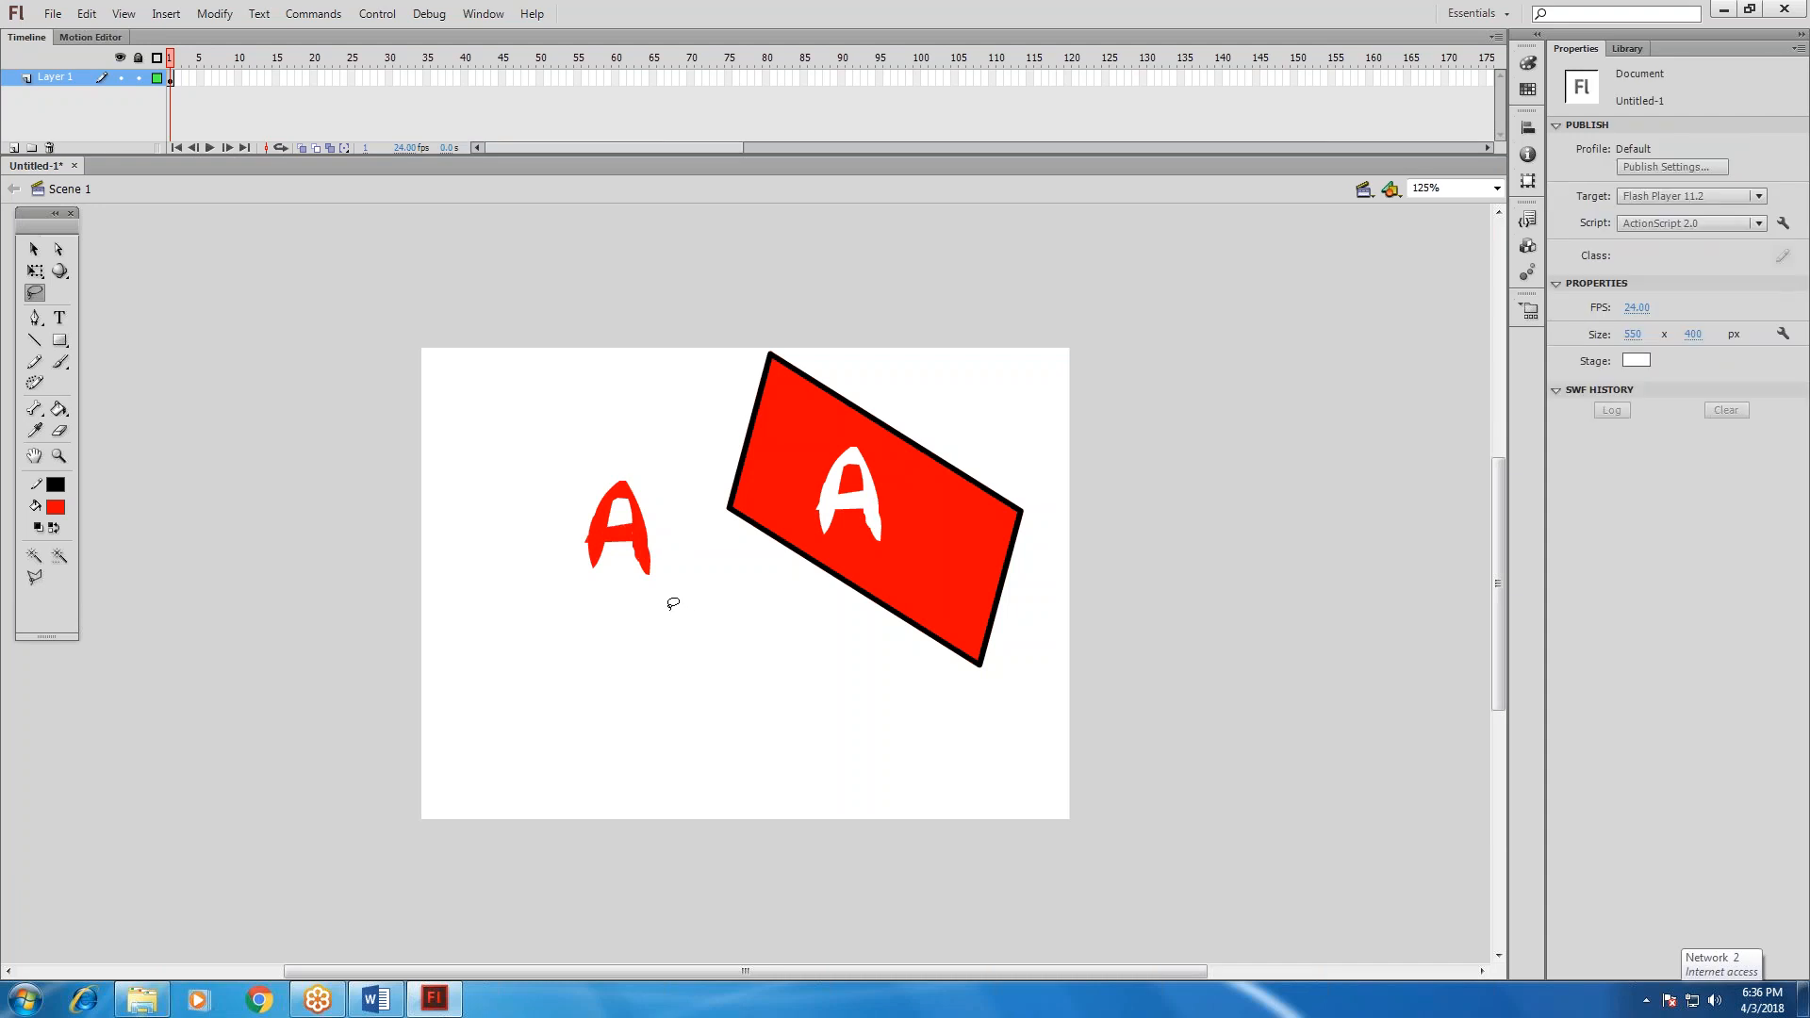
Delete everything on the stage and draw a wide red rectangle with a black outline near the stage's centre.
{"action": "key", "text": "ctrl+a"}
{"action": "key", "text": "Delete"}
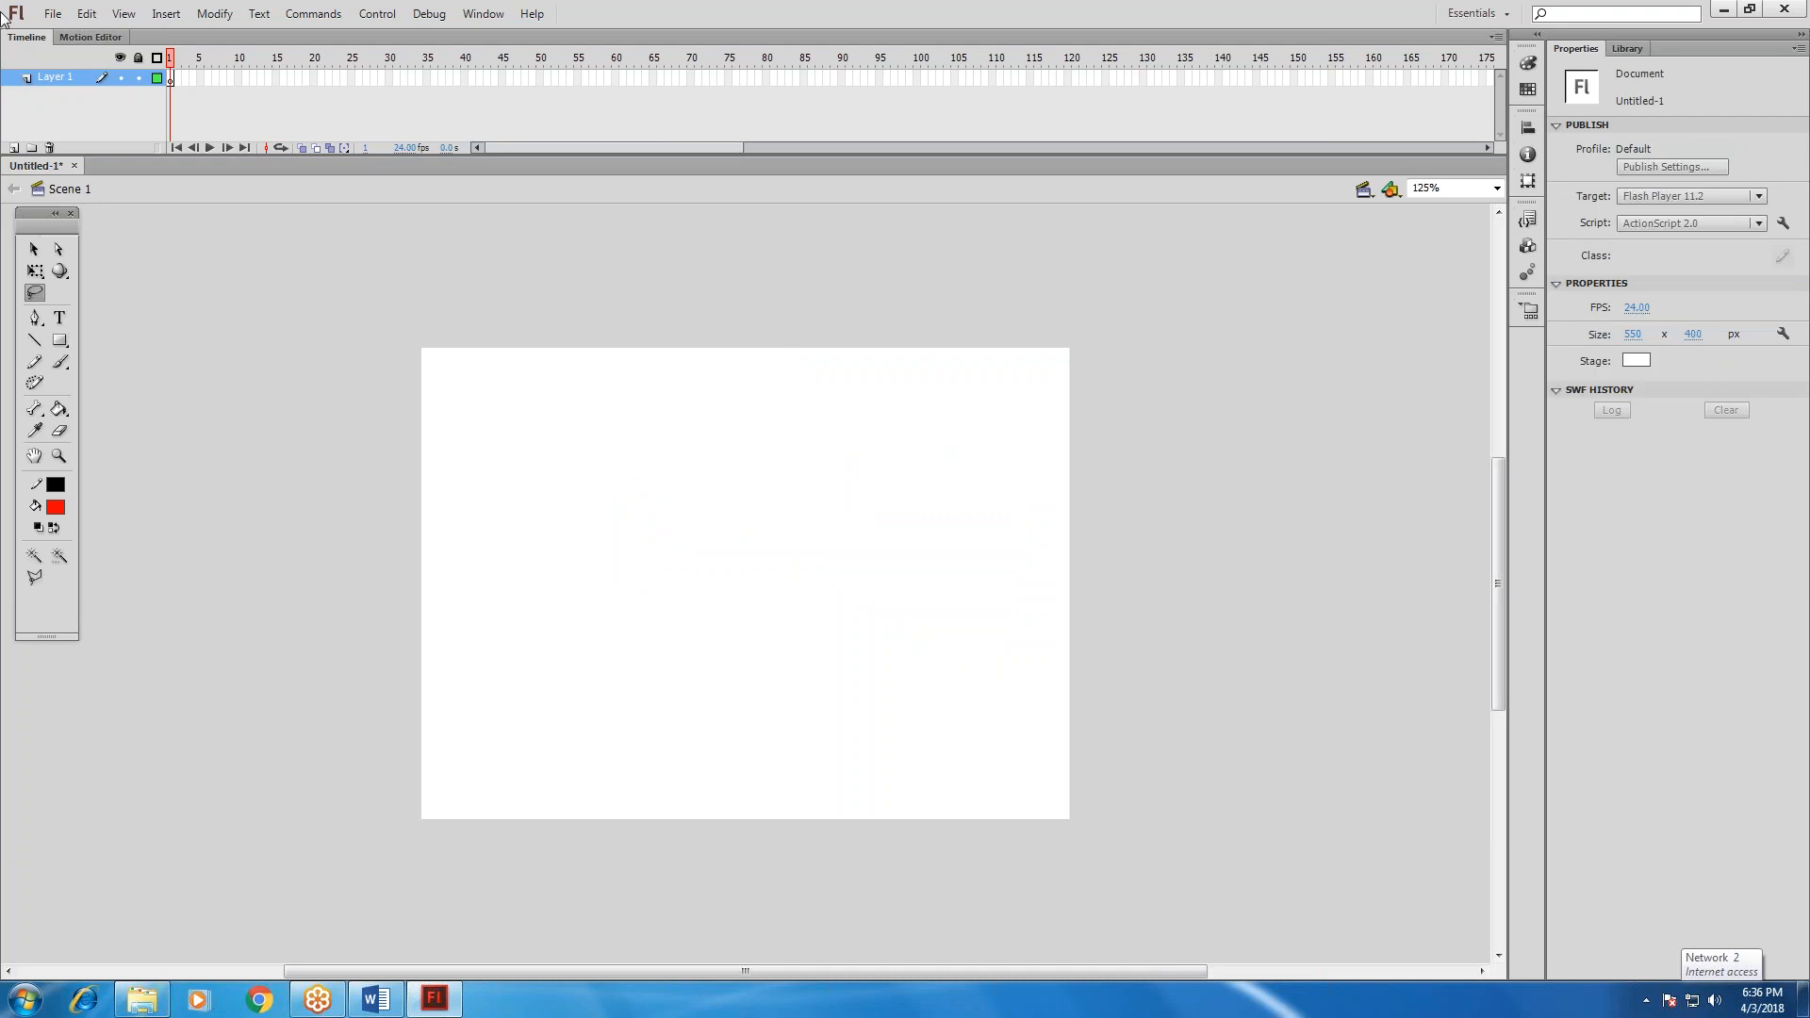
{"action": "left_click", "coordinate": [34, 274]}
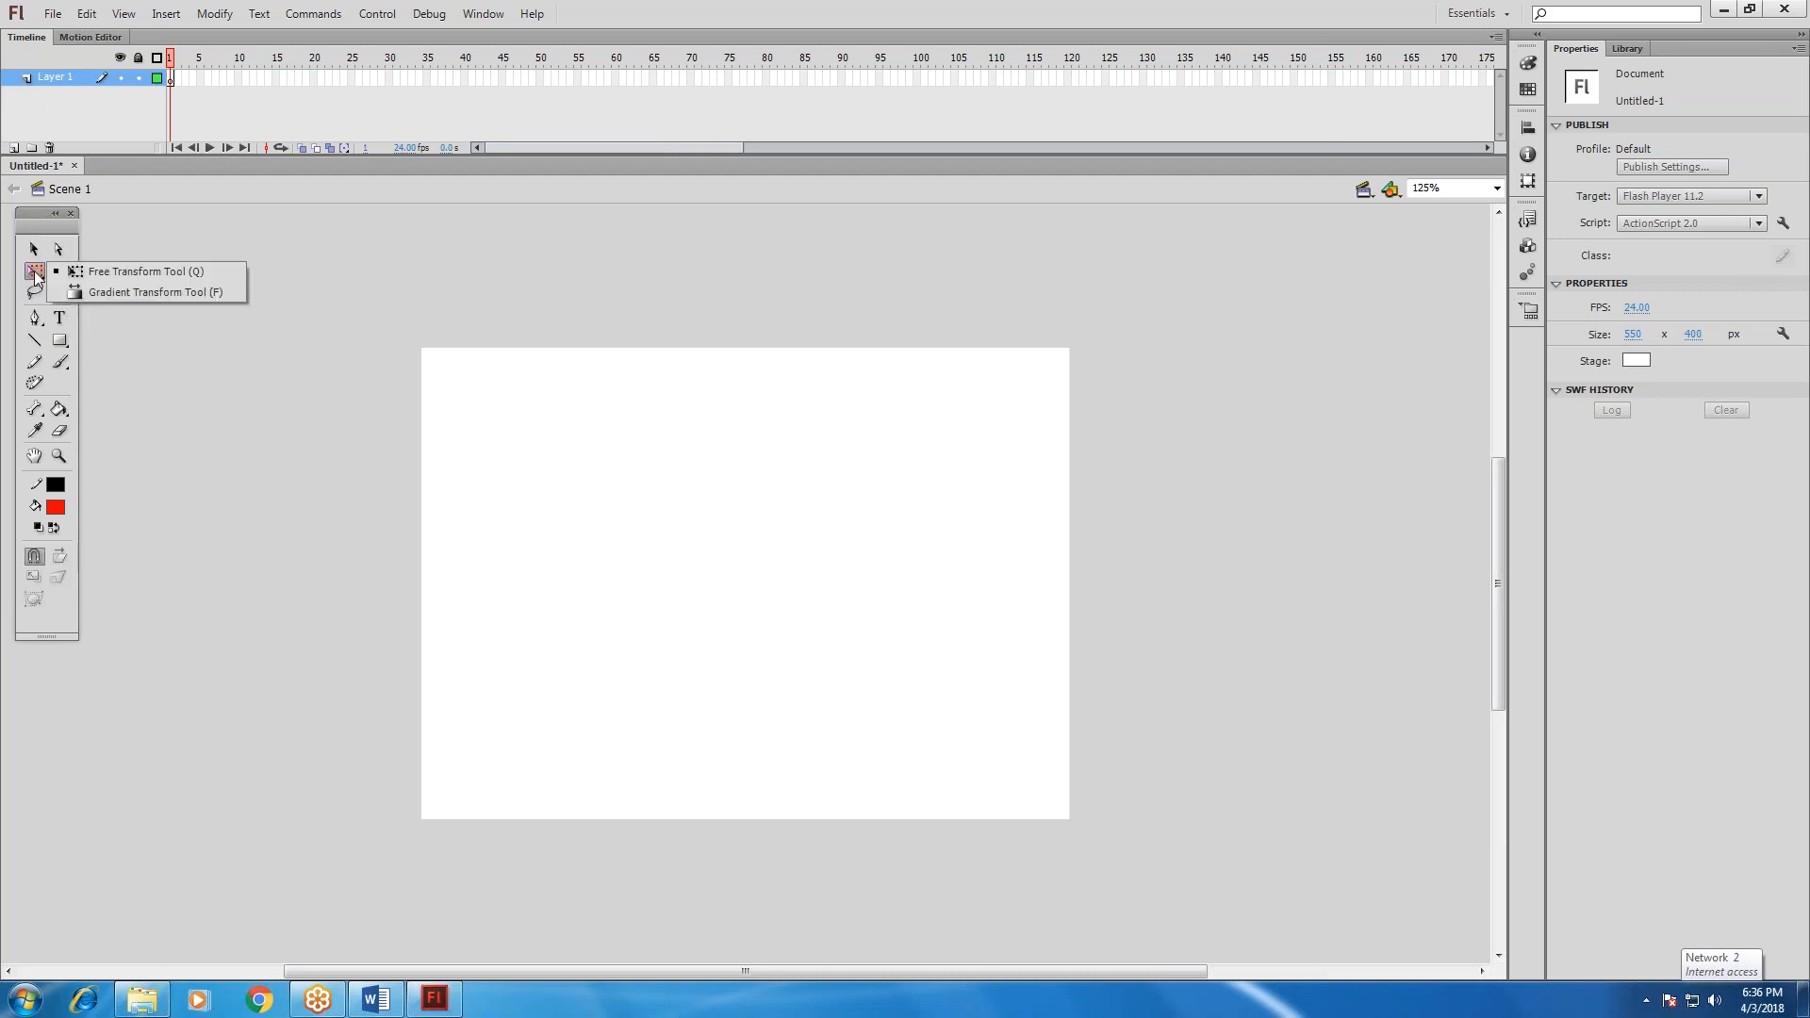
{"action": "left_click", "coordinate": [89, 275]}
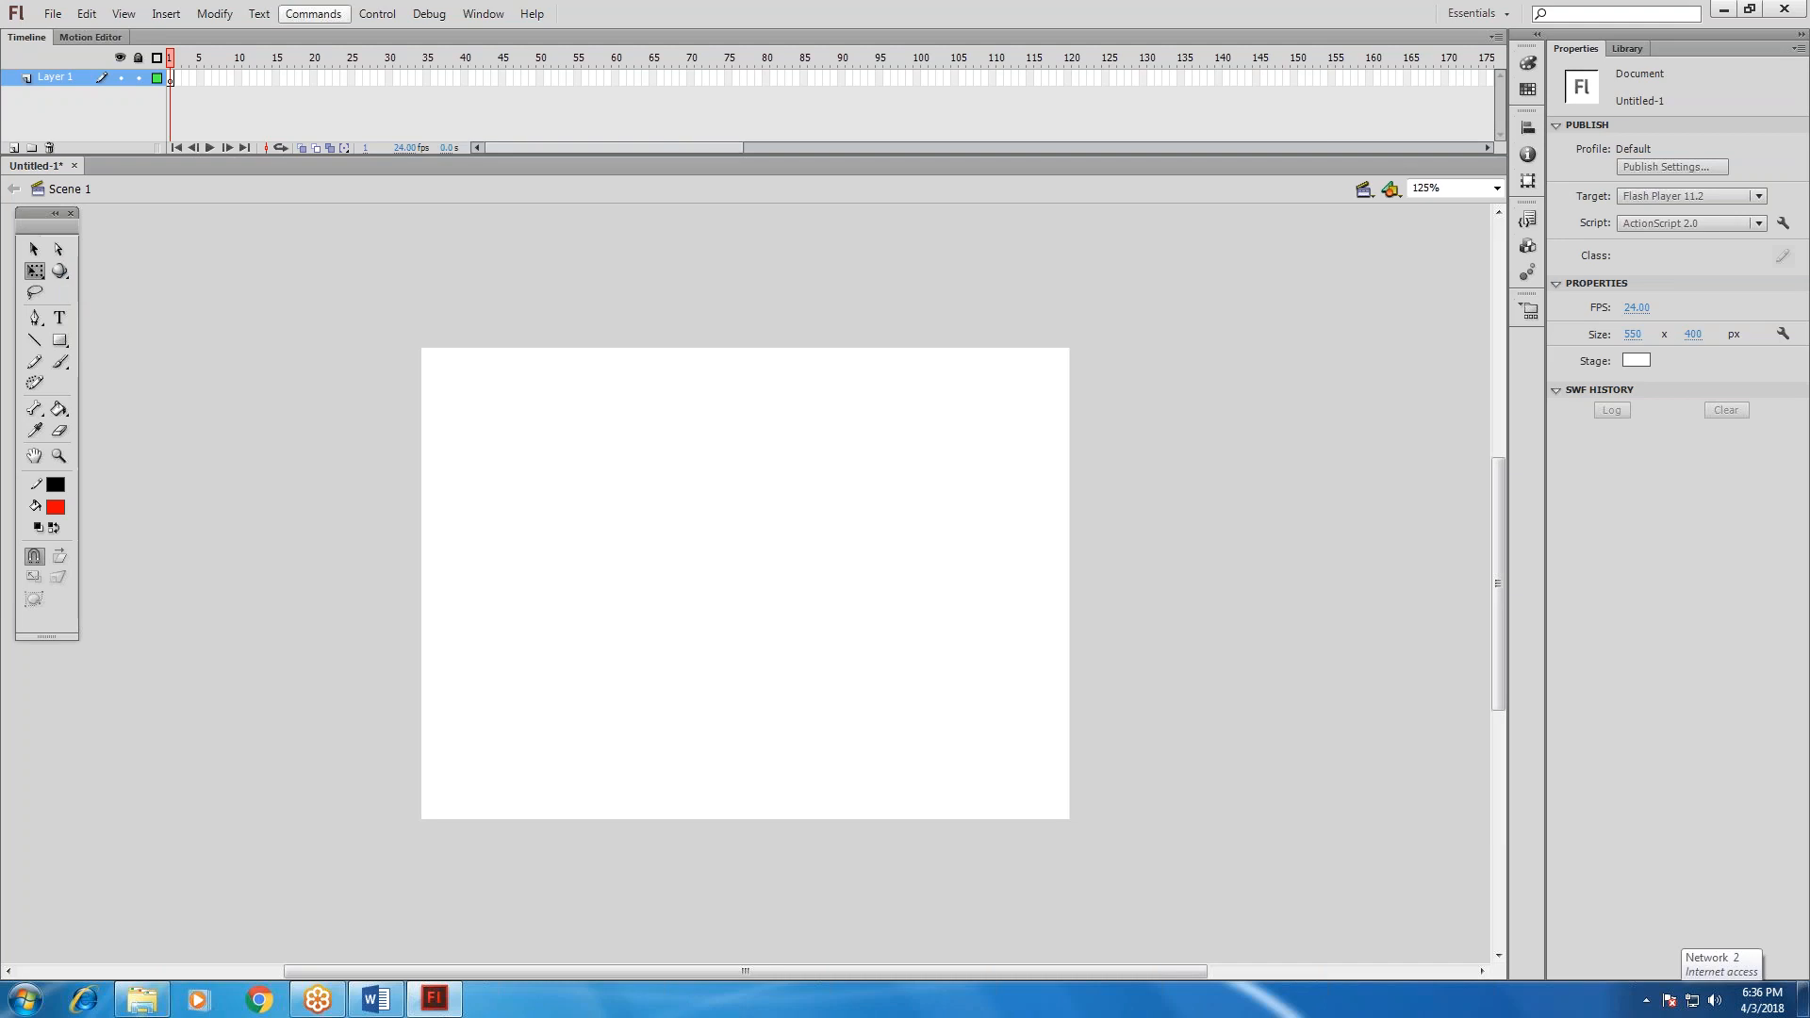
{"action": "left_click", "coordinate": [34, 249]}
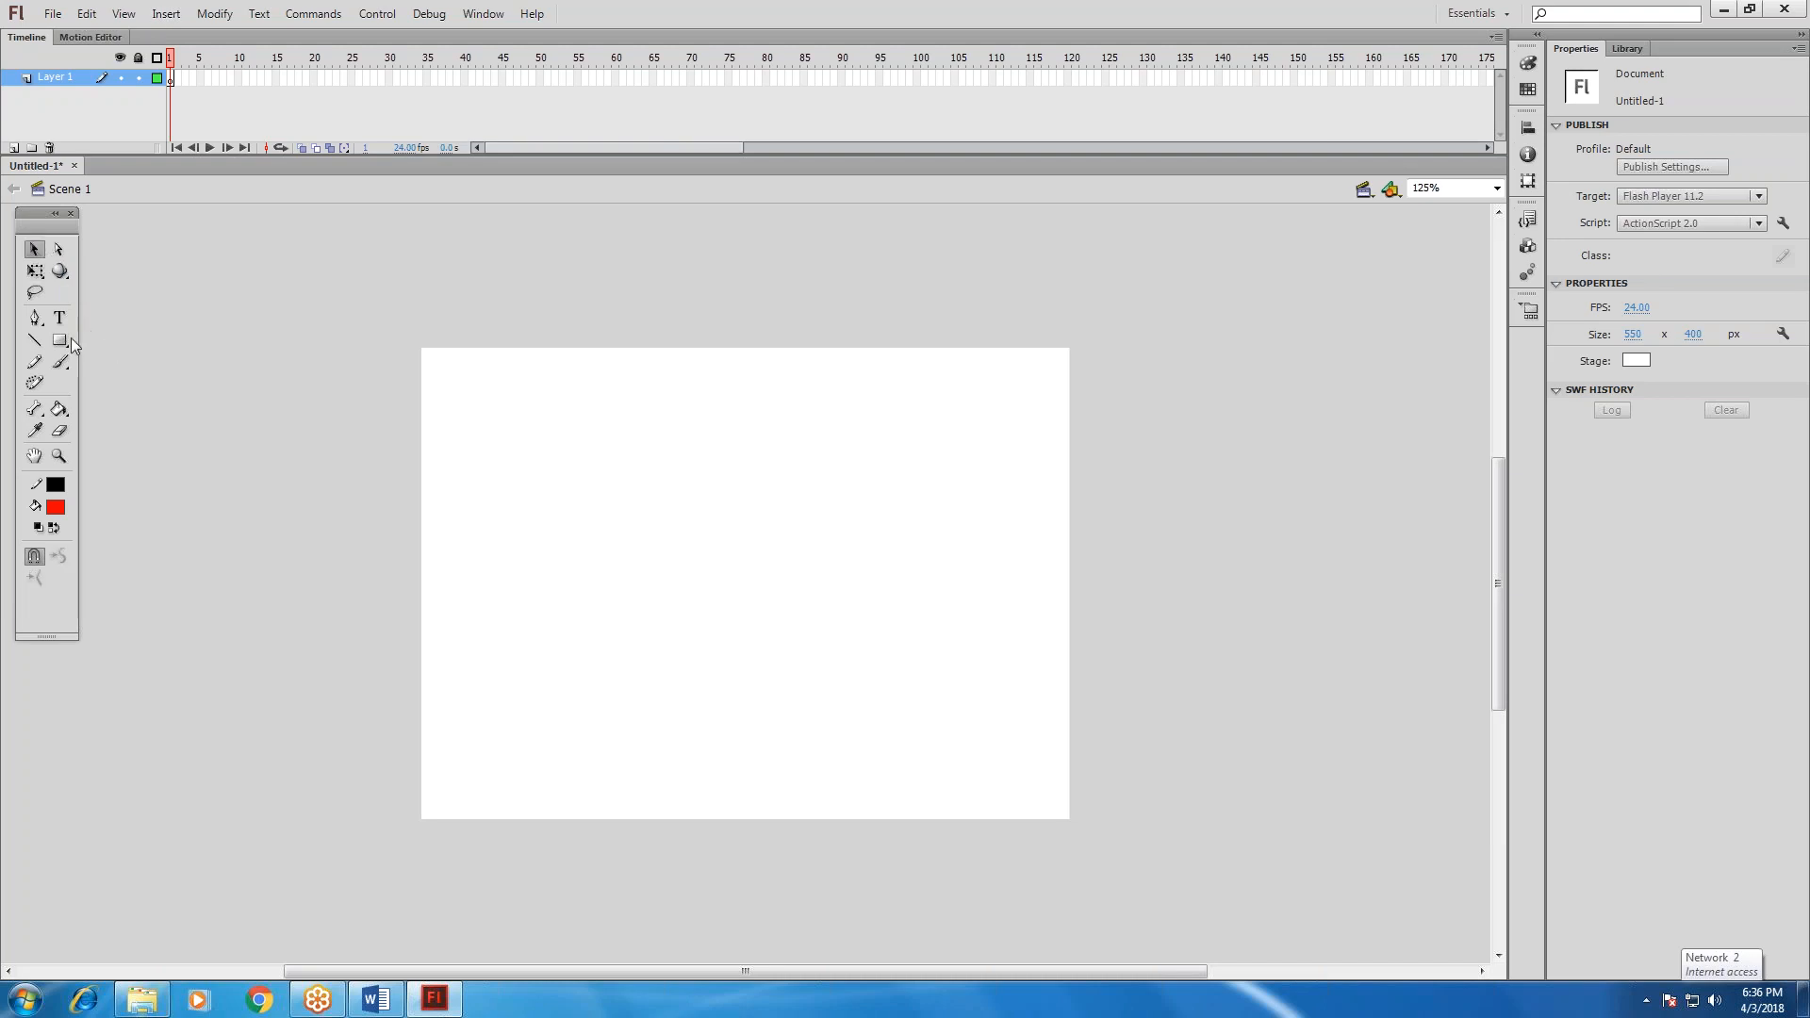
{"action": "left_click_drag", "start_coordinate": [68, 342], "coordinate": [105, 341]}
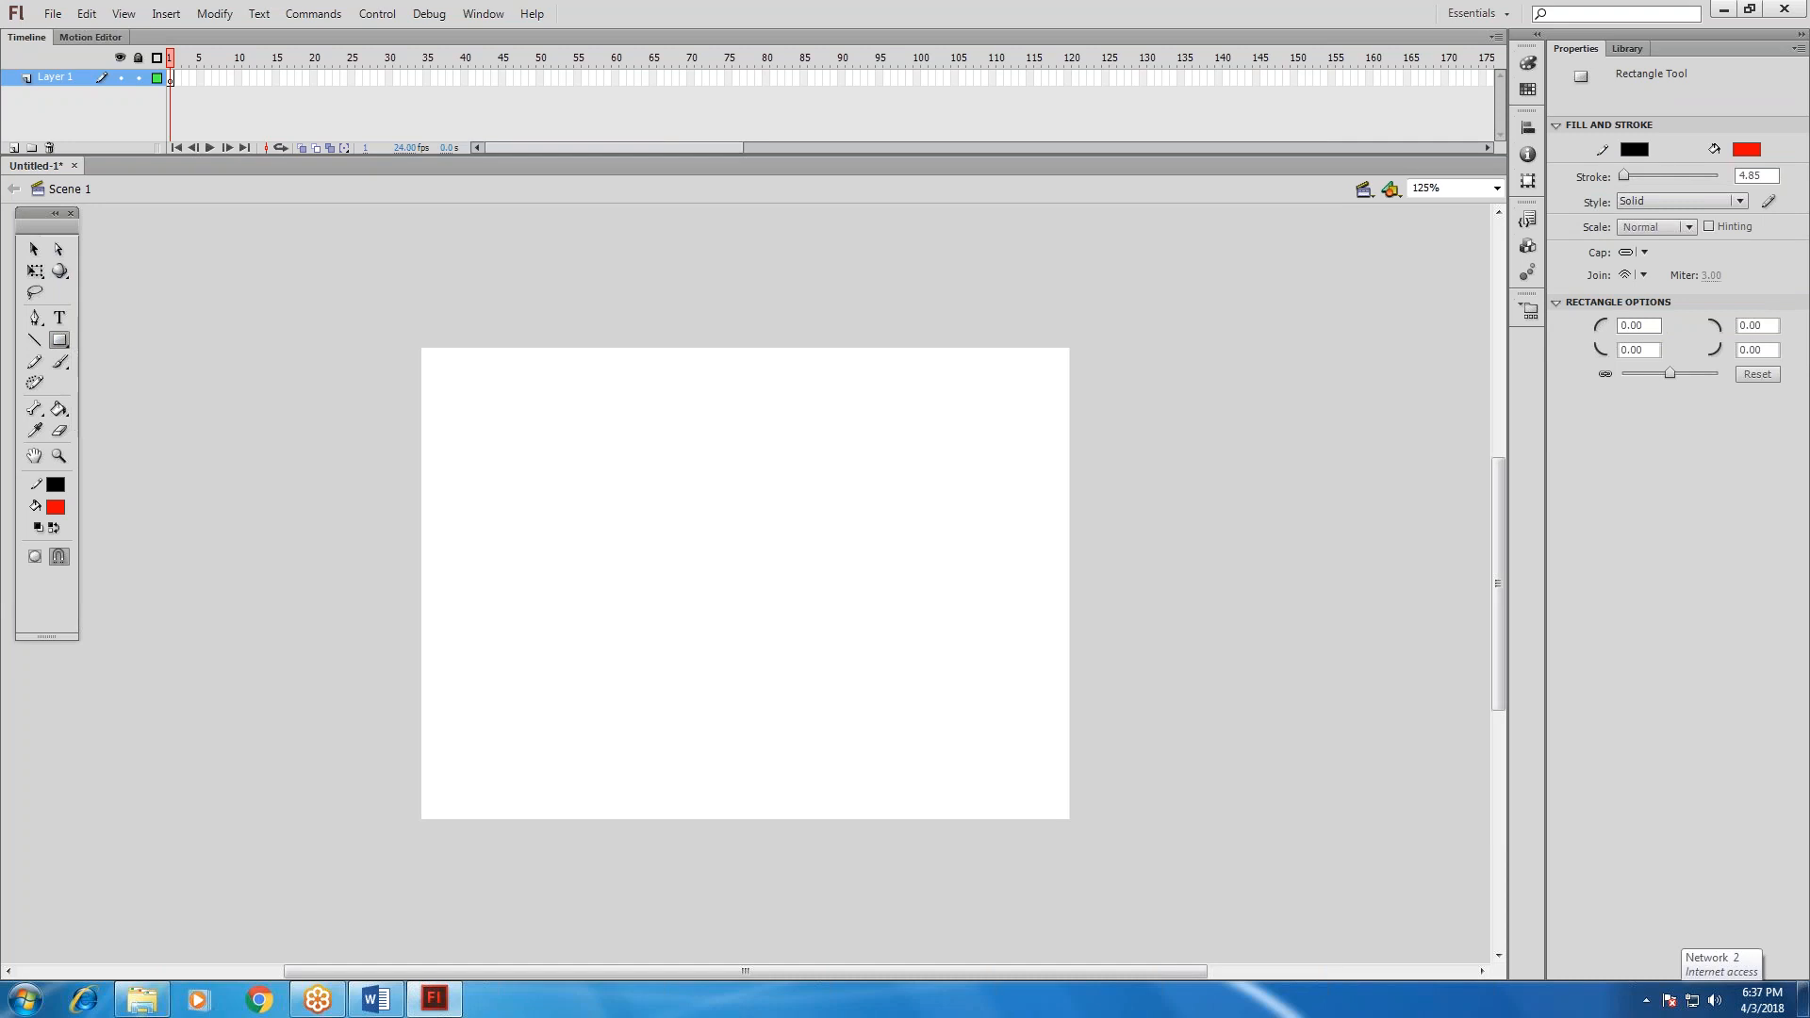
{"action": "mouse_move", "coordinate": [535, 471]}
{"action": "left_mouse_down"}
{"action": "mouse_move", "coordinate": [764, 619]}
{"action": "mouse_move", "coordinate": [849, 648]}
{"action": "left_mouse_up"}
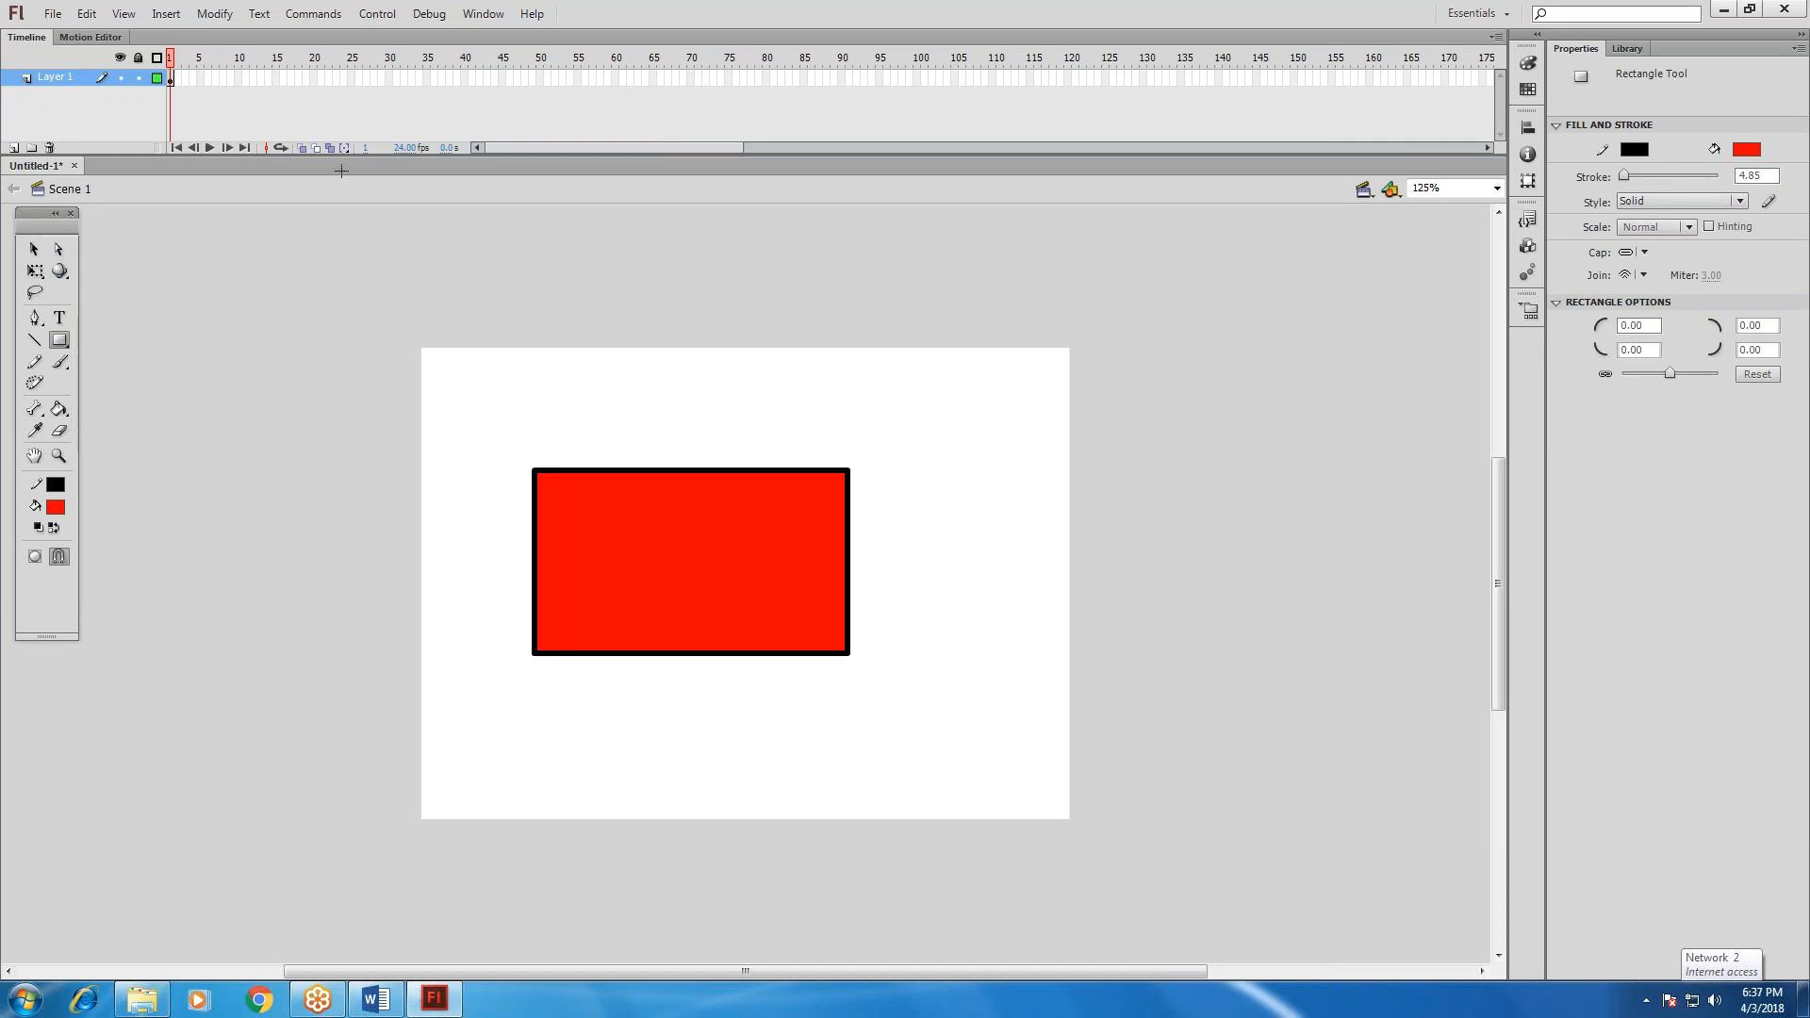
Draw a horizontal black line about 280 px long above the rectangle with the Line tool.
{"action": "left_click", "coordinate": [35, 249]}
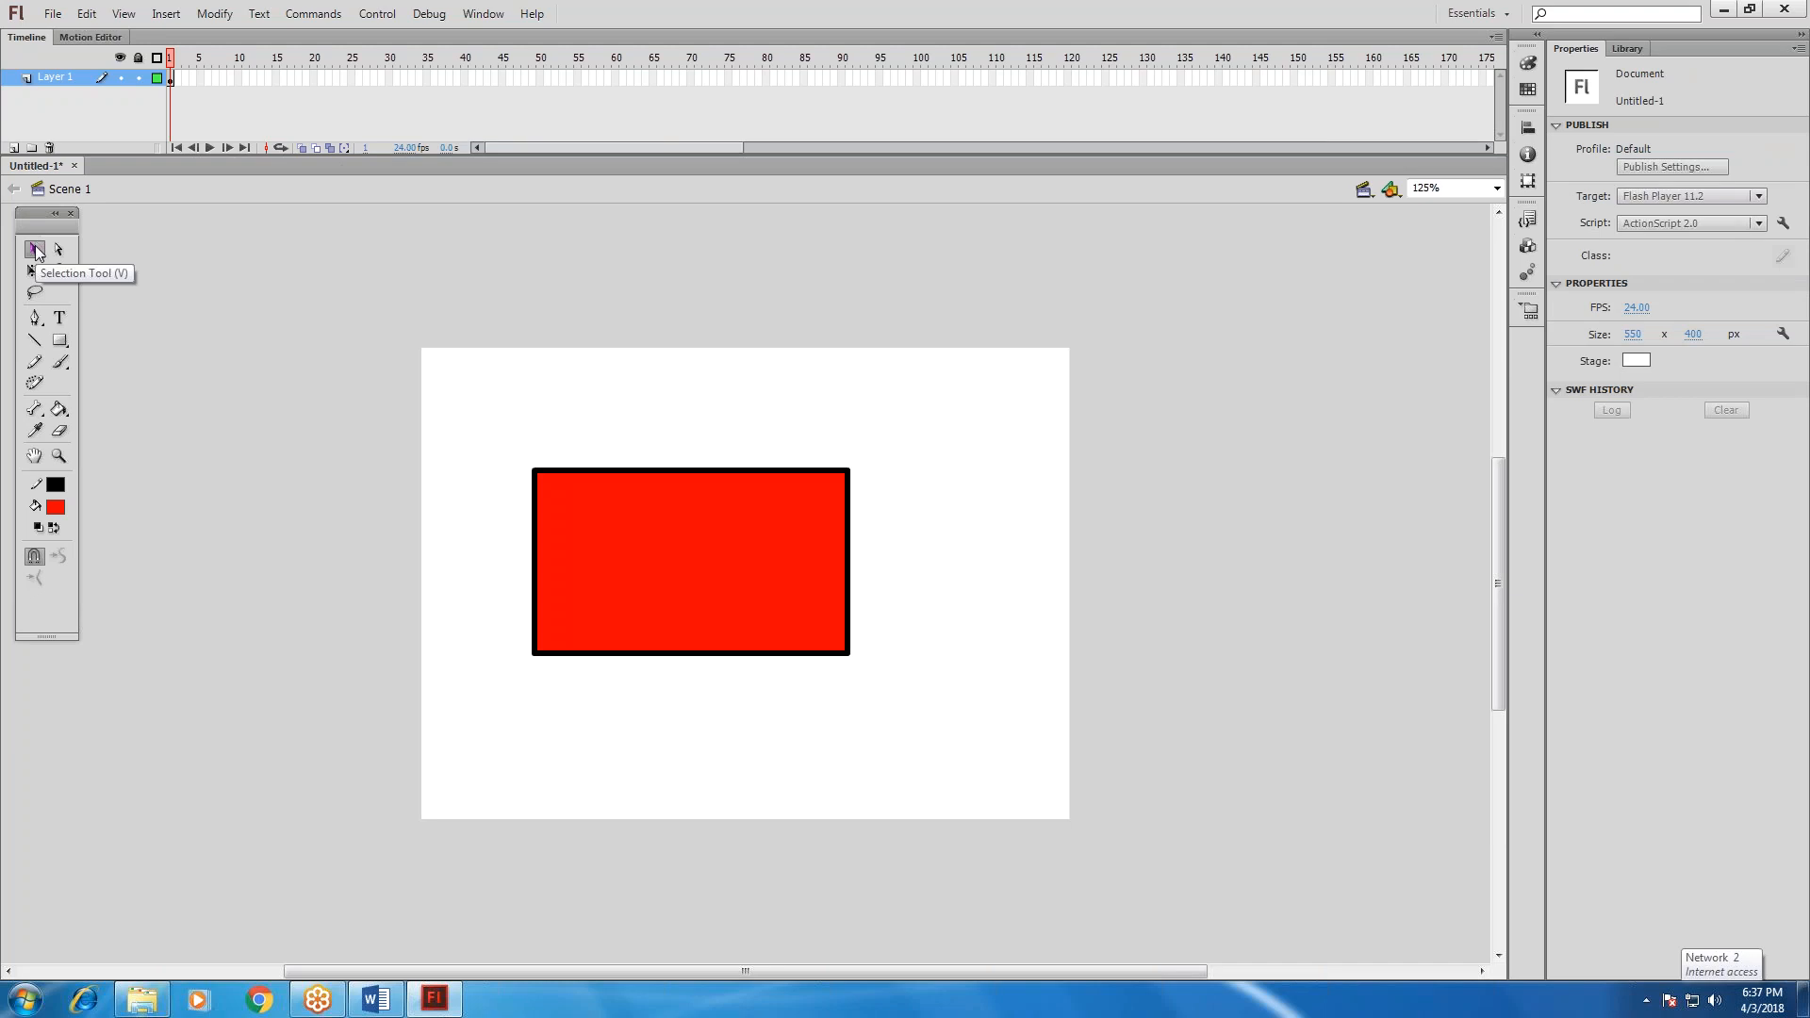
{"action": "left_click", "coordinate": [35, 340]}
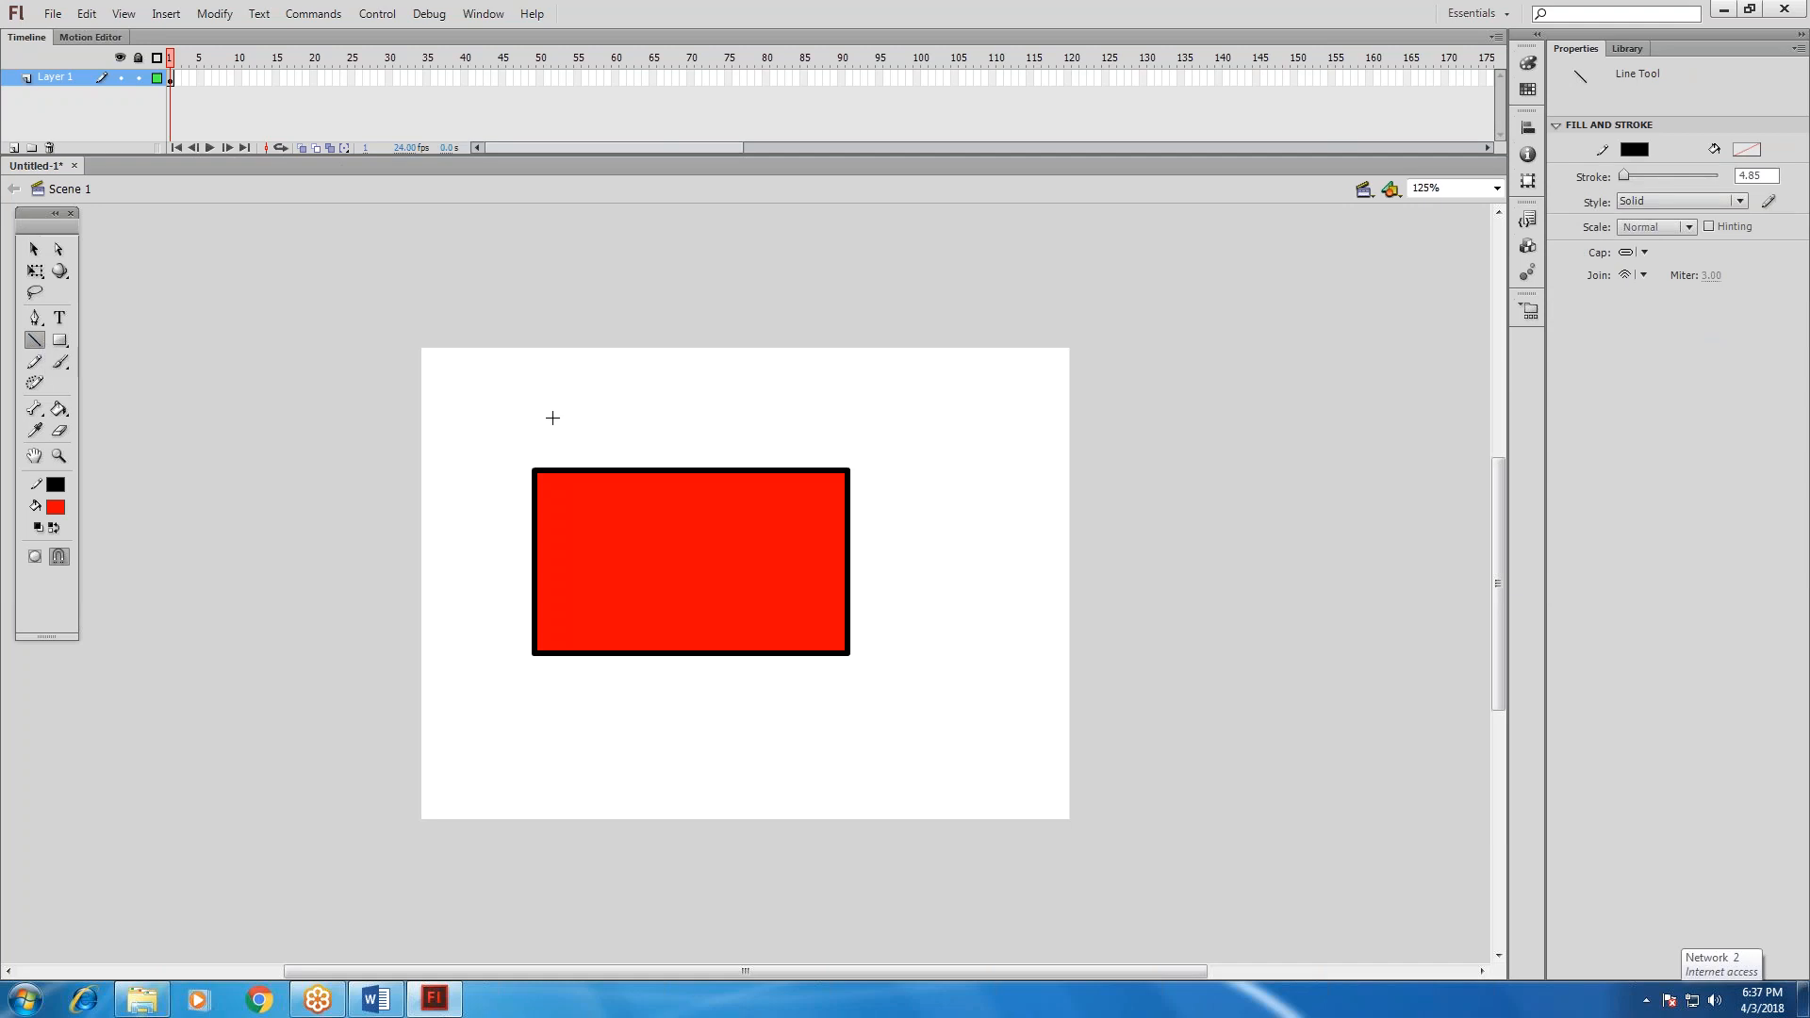
{"action": "left_click_drag", "start_coordinate": [544, 408], "coordinate": [870, 402]}
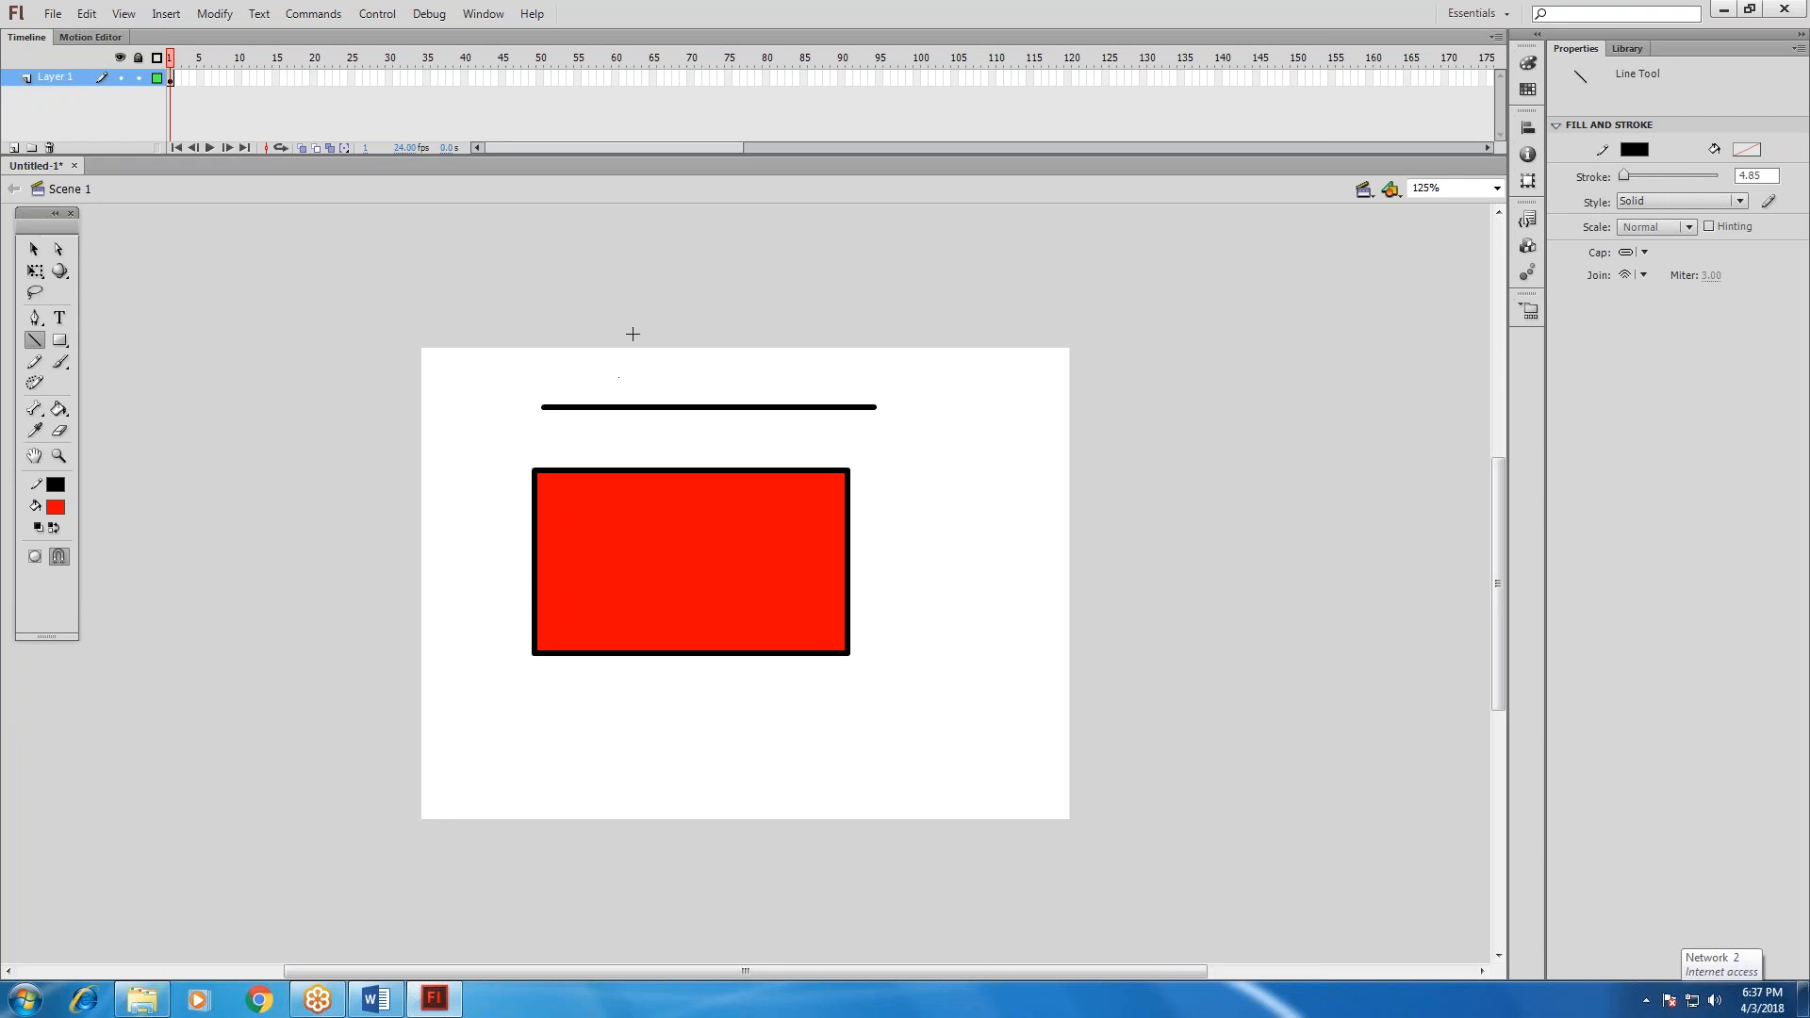
Select the line above the rectangle and thicken its stroke to 69.50.
{"action": "key", "text": "v"}
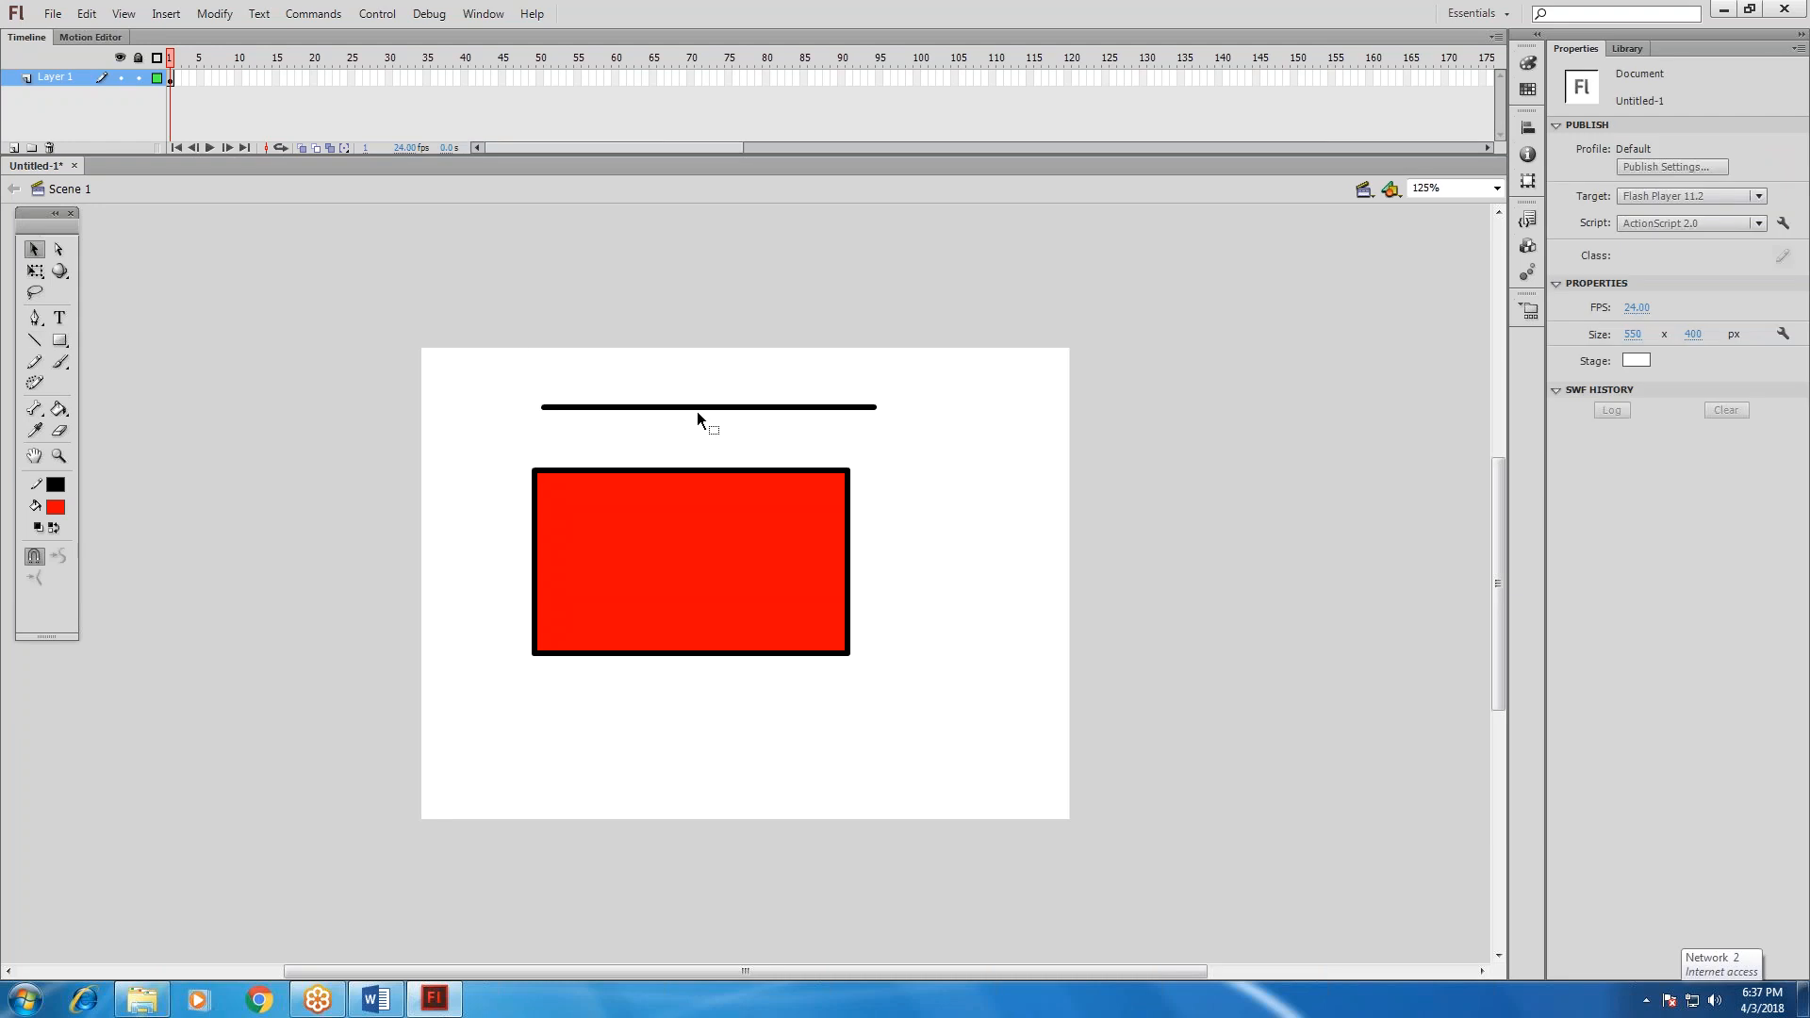
{"action": "left_click", "coordinate": [698, 408]}
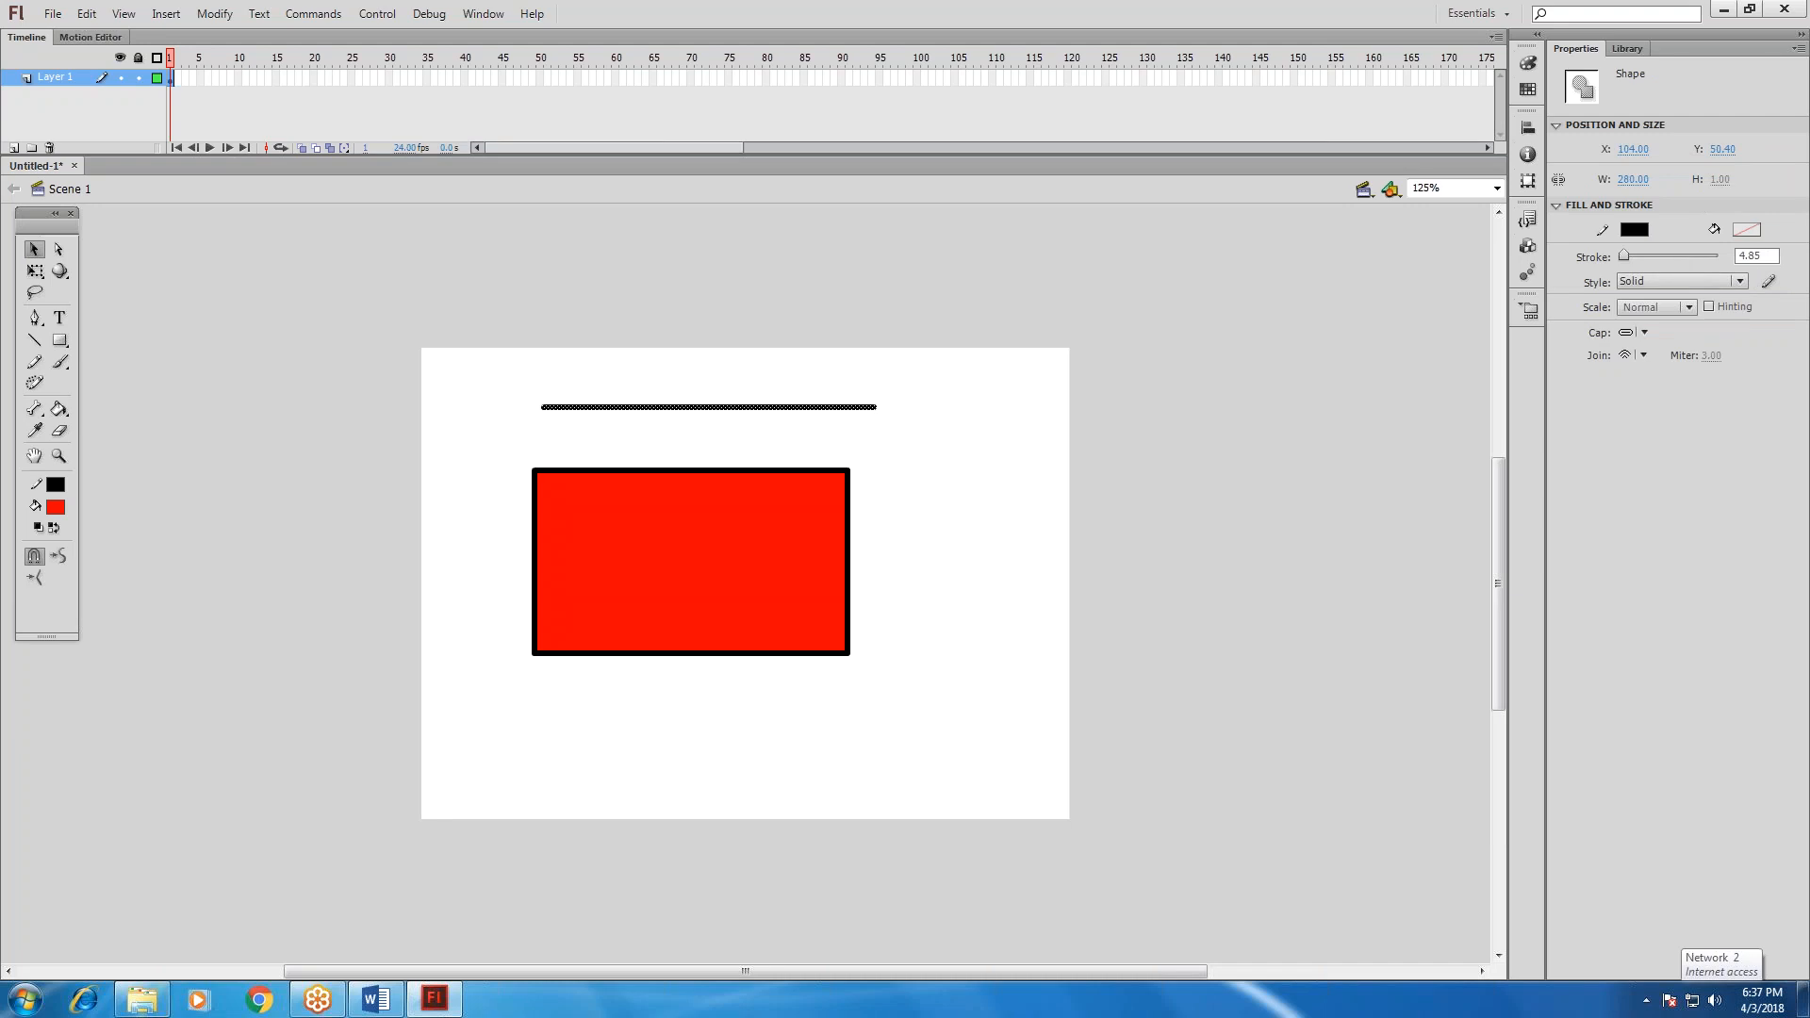
{"action": "left_click_drag", "start_coordinate": [1626, 259], "coordinate": [1656, 262]}
{"action": "left_click", "coordinate": [986, 466]}
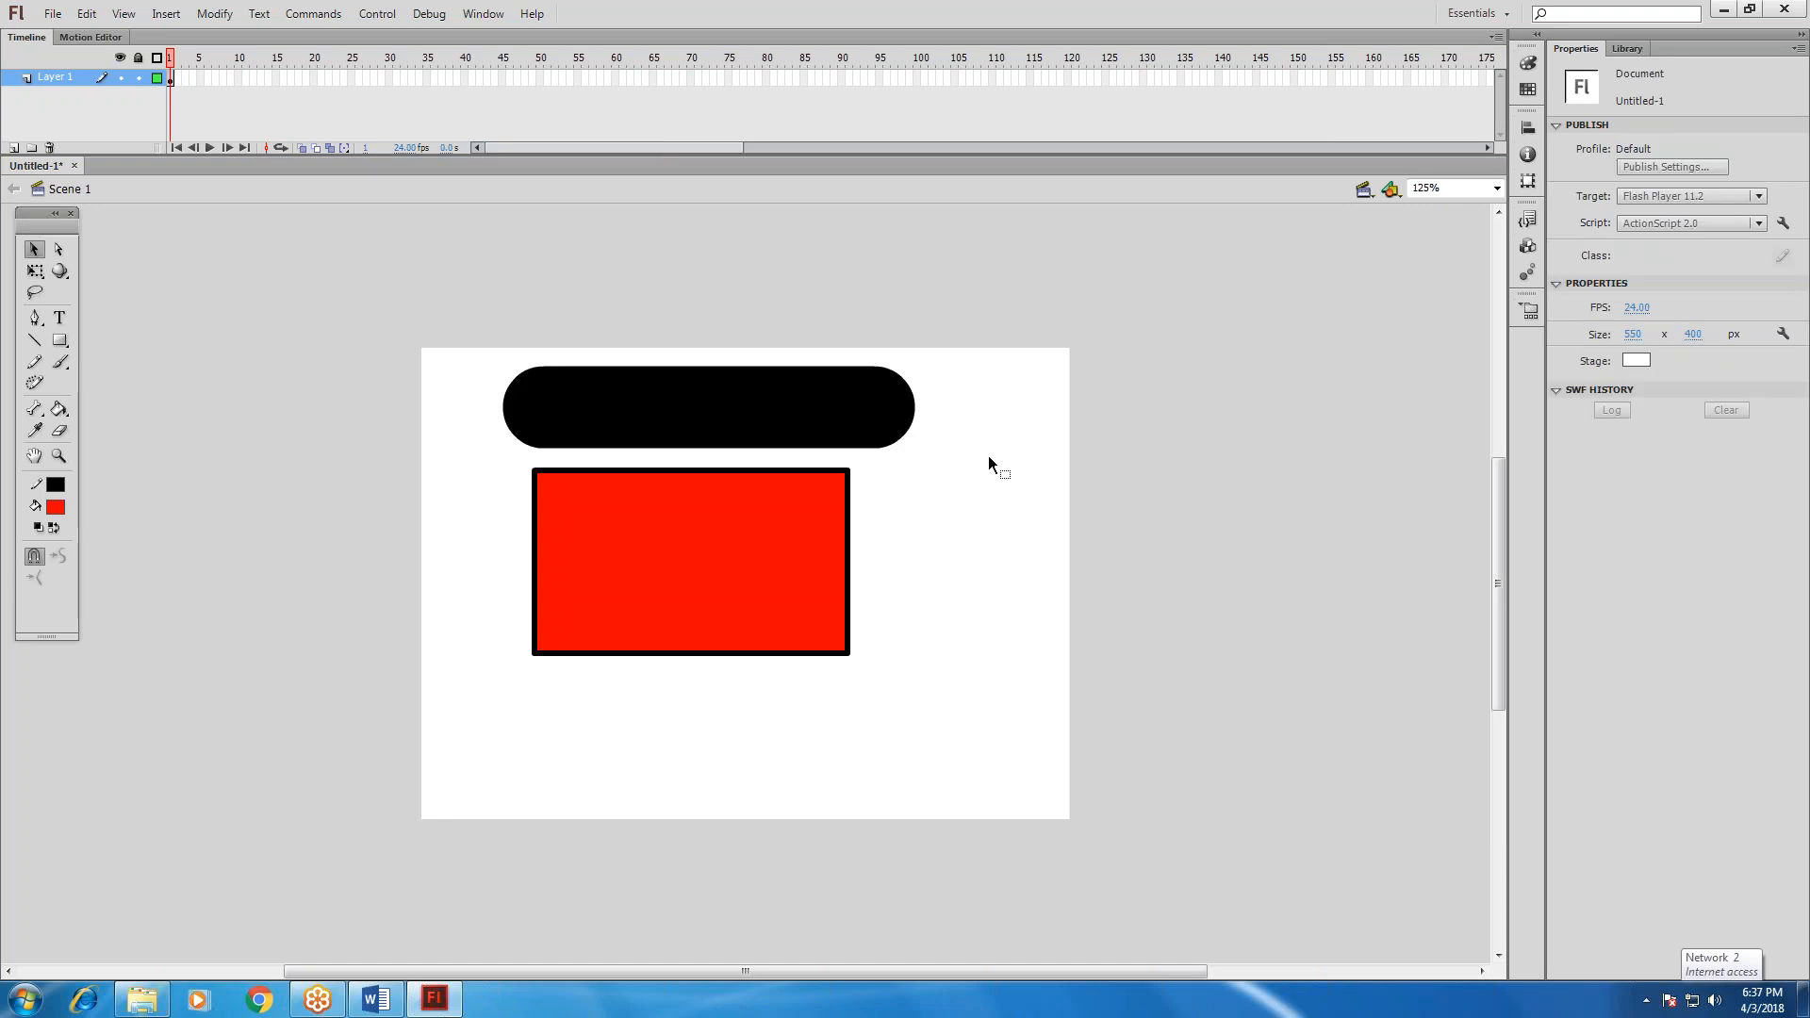
Select the thick black line and try the Square, Round and None stroke caps on it in turn.
{"action": "left_click", "coordinate": [878, 415]}
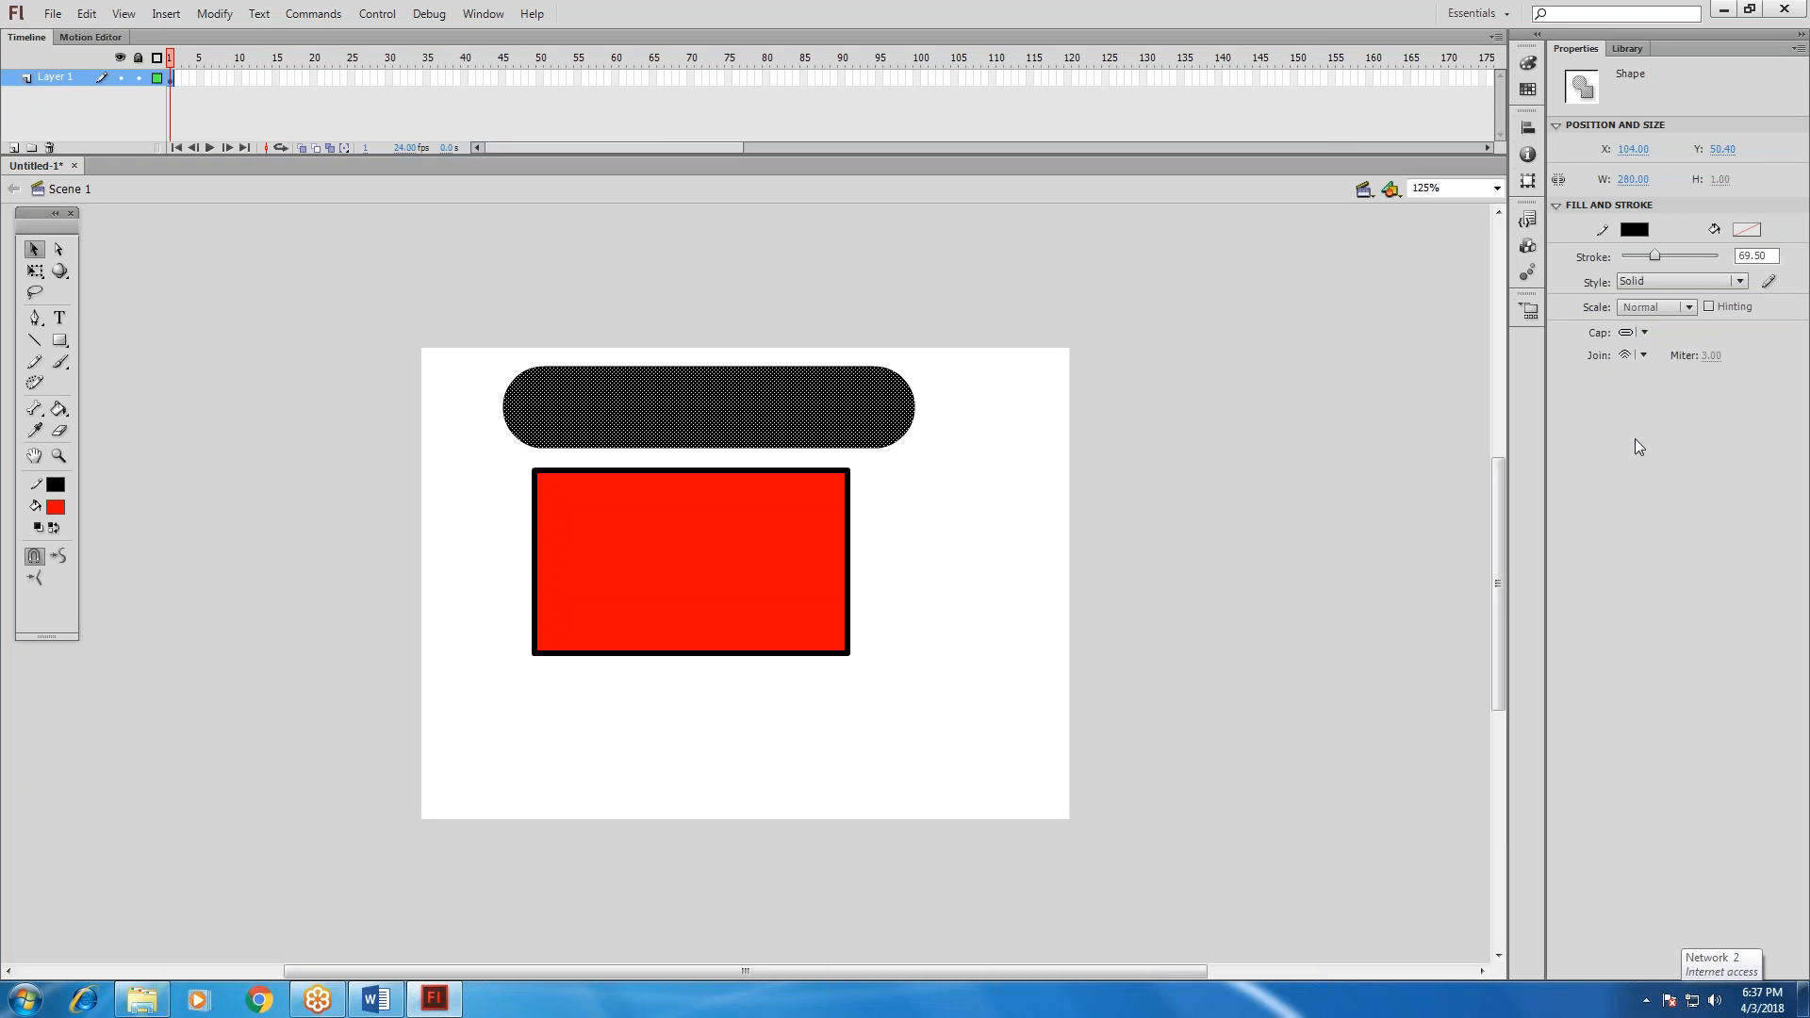
{"action": "left_click", "coordinate": [1636, 333]}
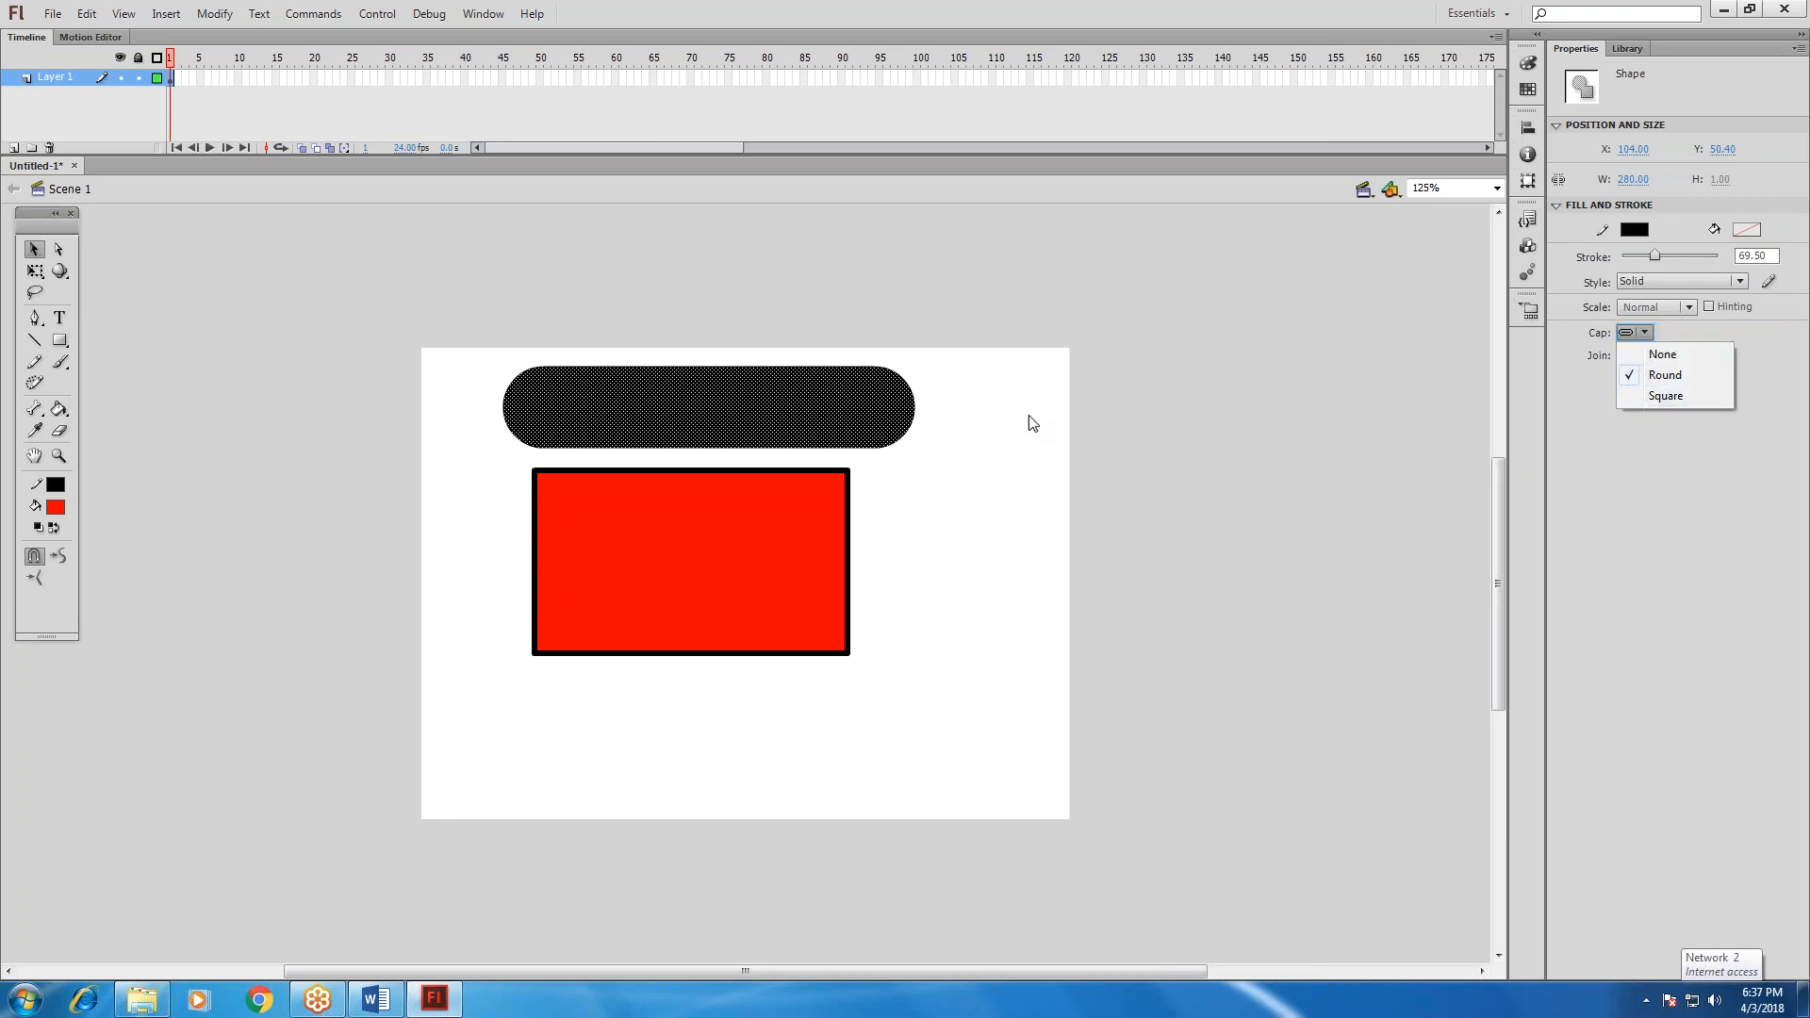
{"action": "left_click", "coordinate": [1667, 397]}
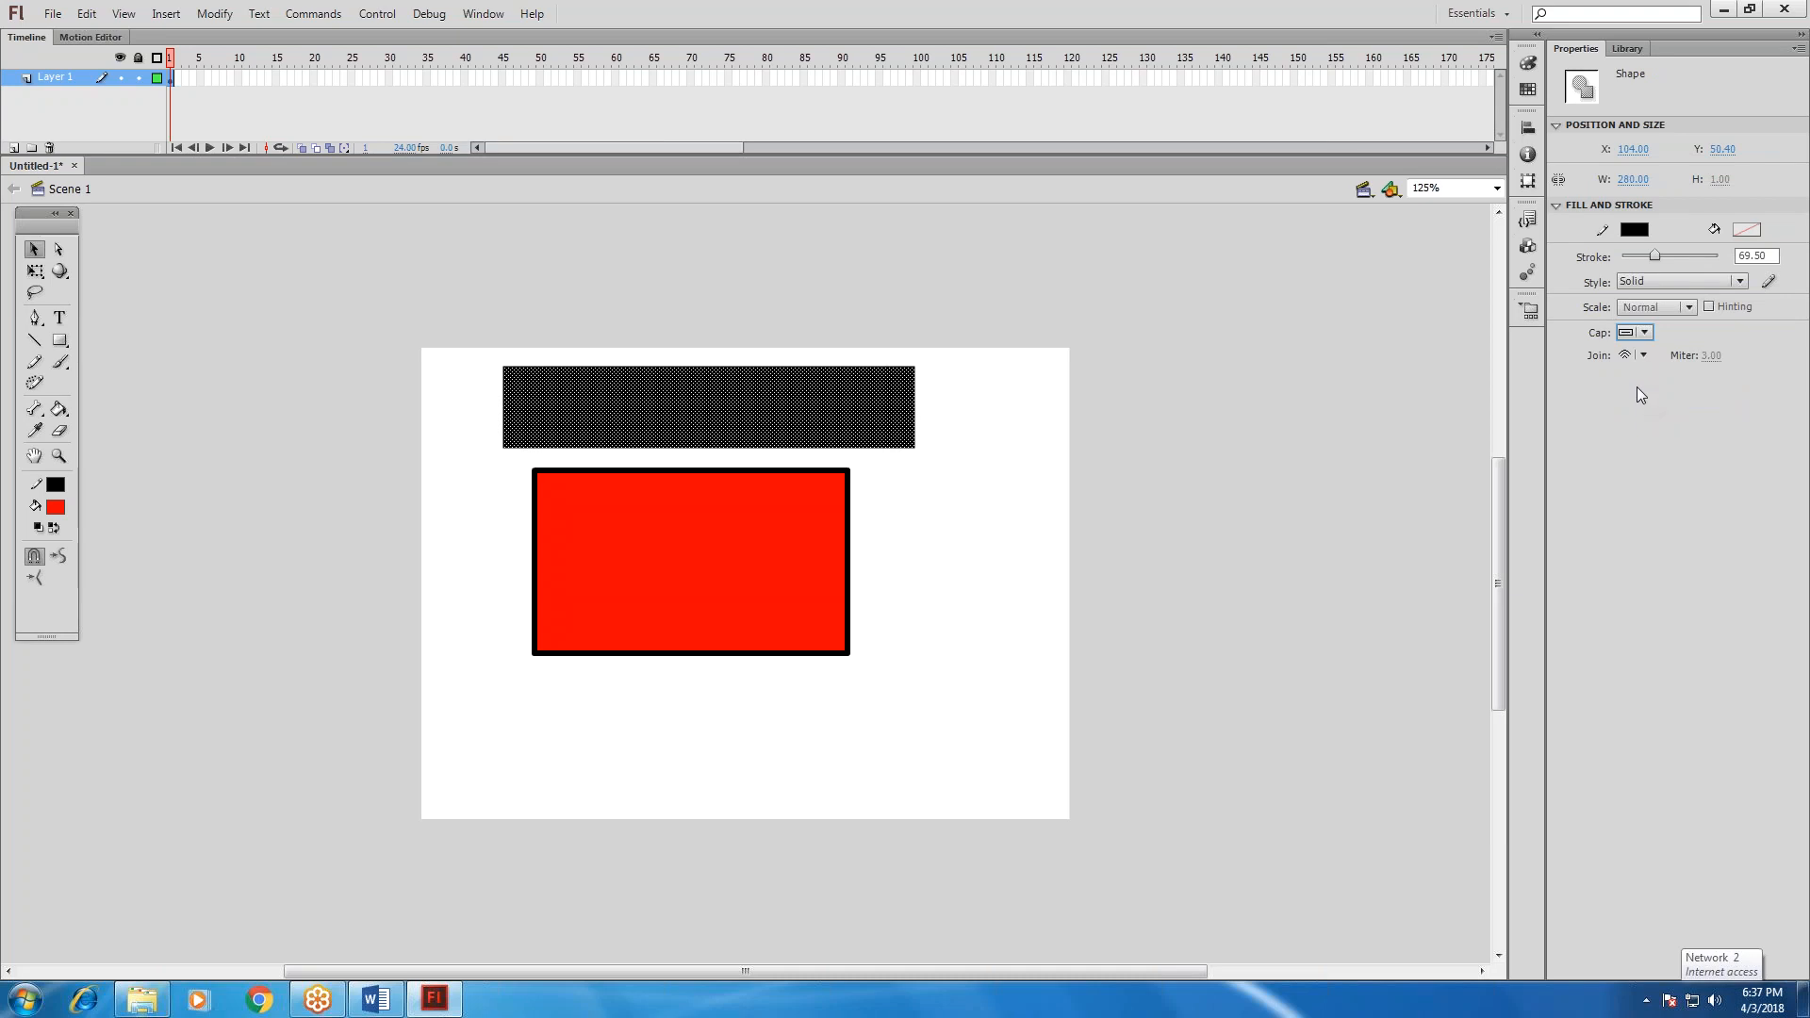
{"action": "left_click", "coordinate": [1642, 336]}
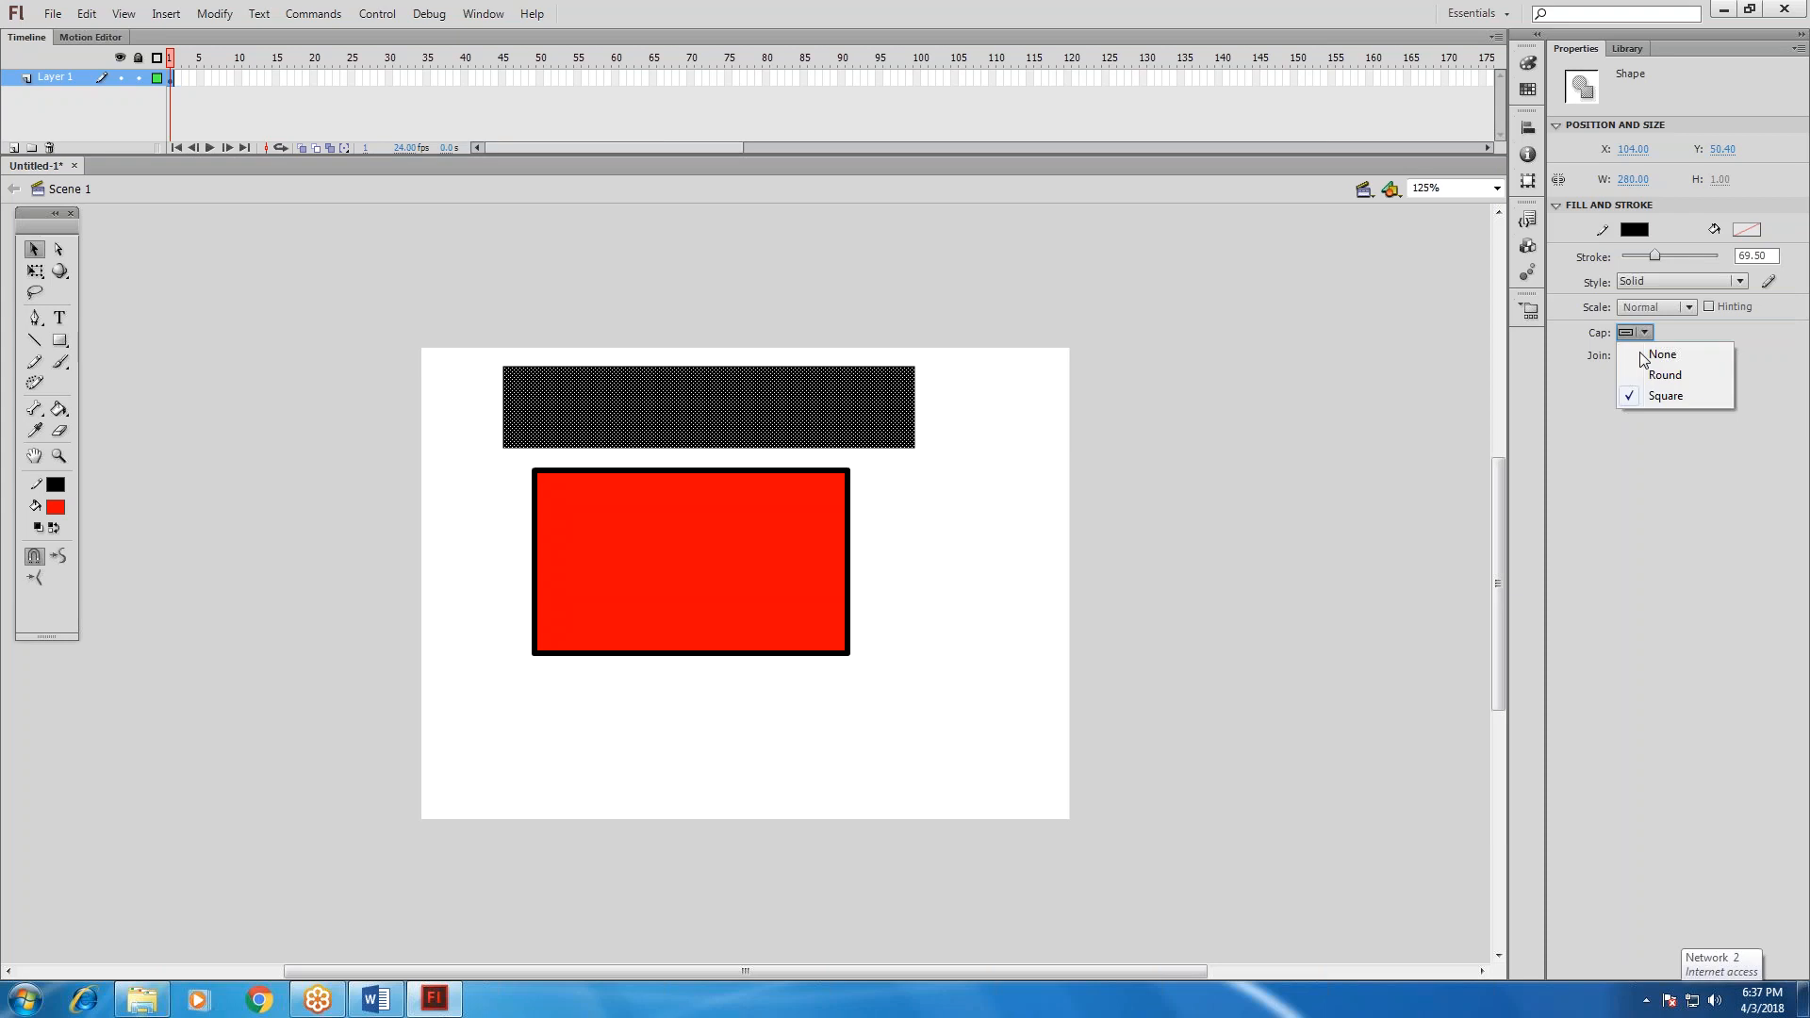
{"action": "left_click", "coordinate": [1662, 376]}
{"action": "left_click", "coordinate": [1648, 332]}
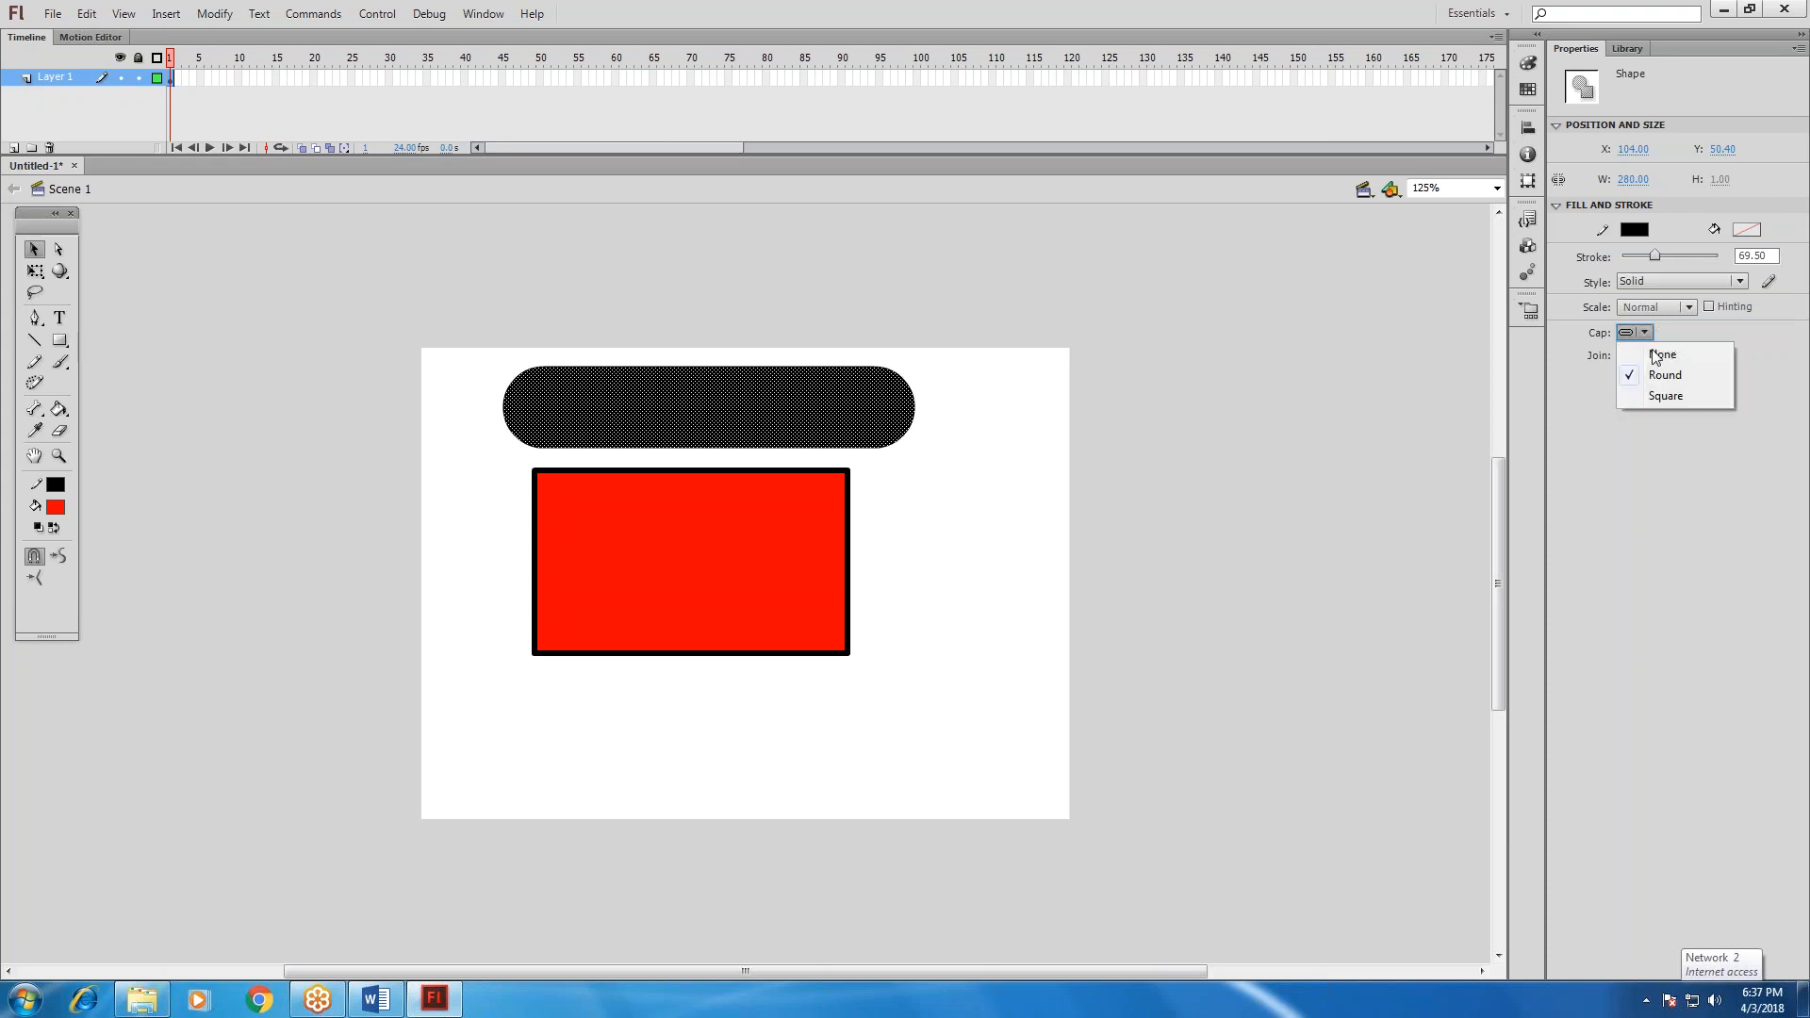
{"action": "left_click", "coordinate": [1650, 354]}
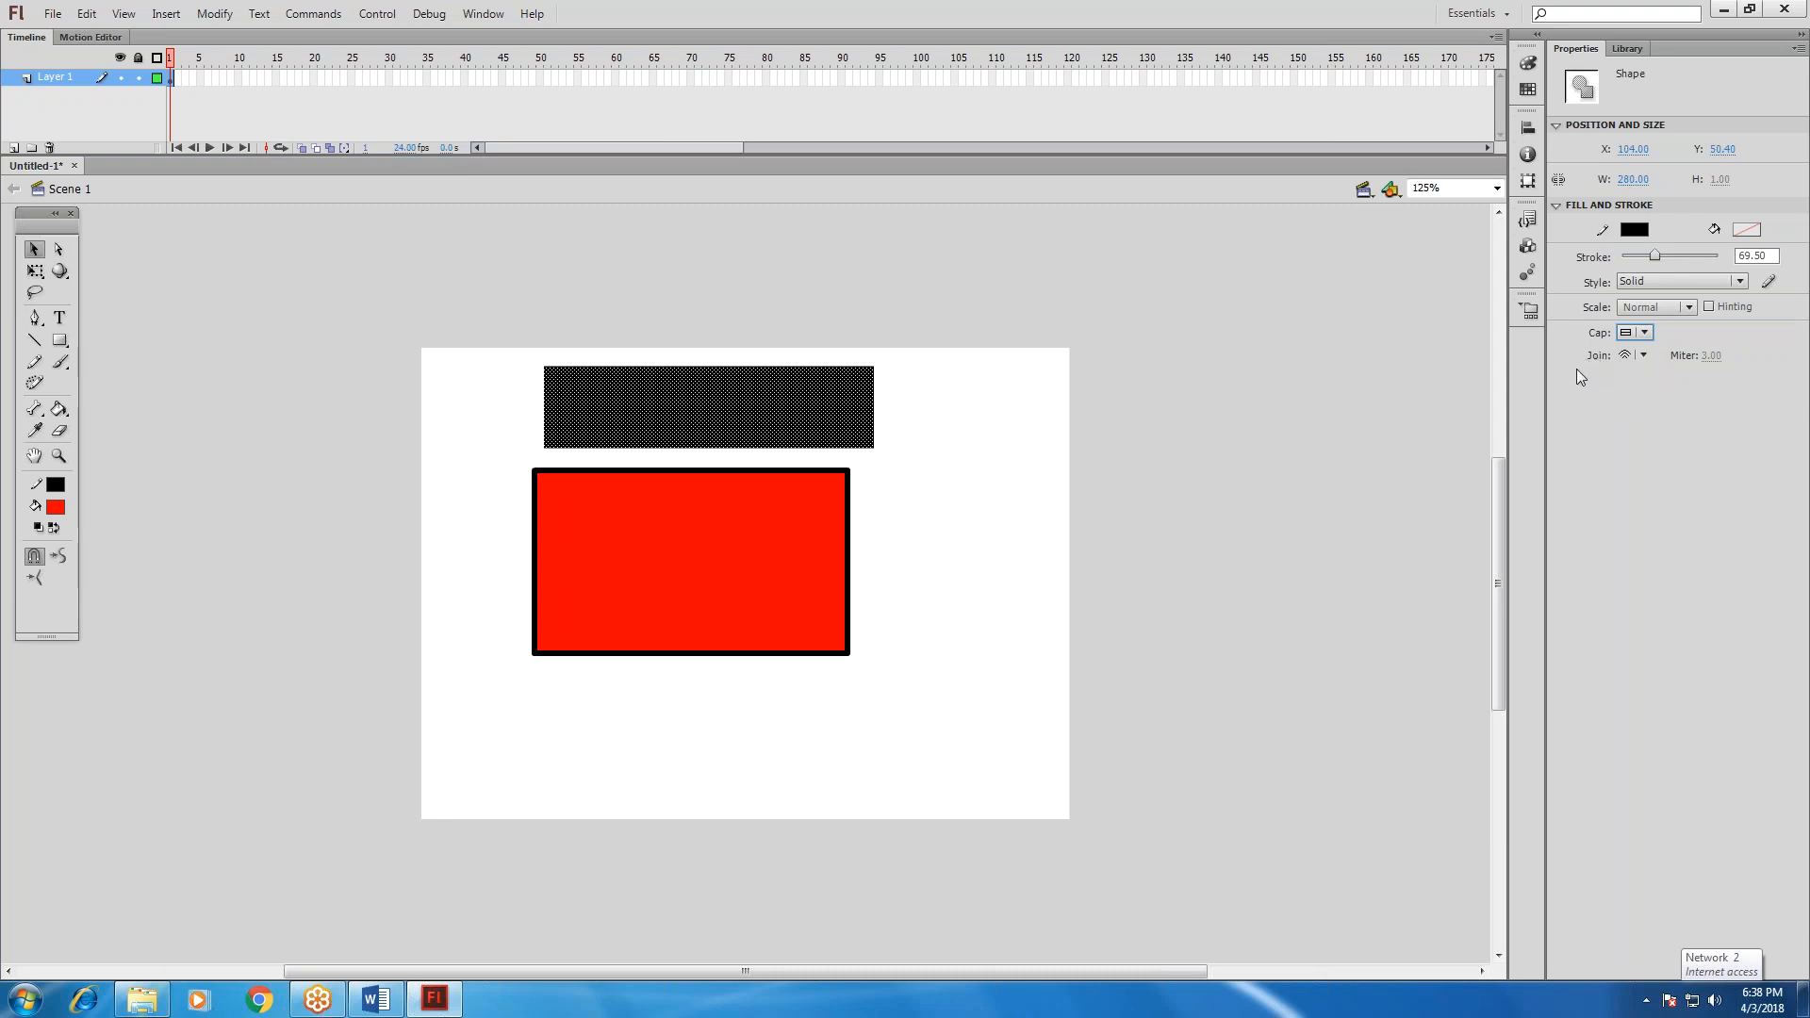
Switch the line's stroke cap to Round, to Square, and finally back to Round.
{"action": "left_click", "coordinate": [1646, 332]}
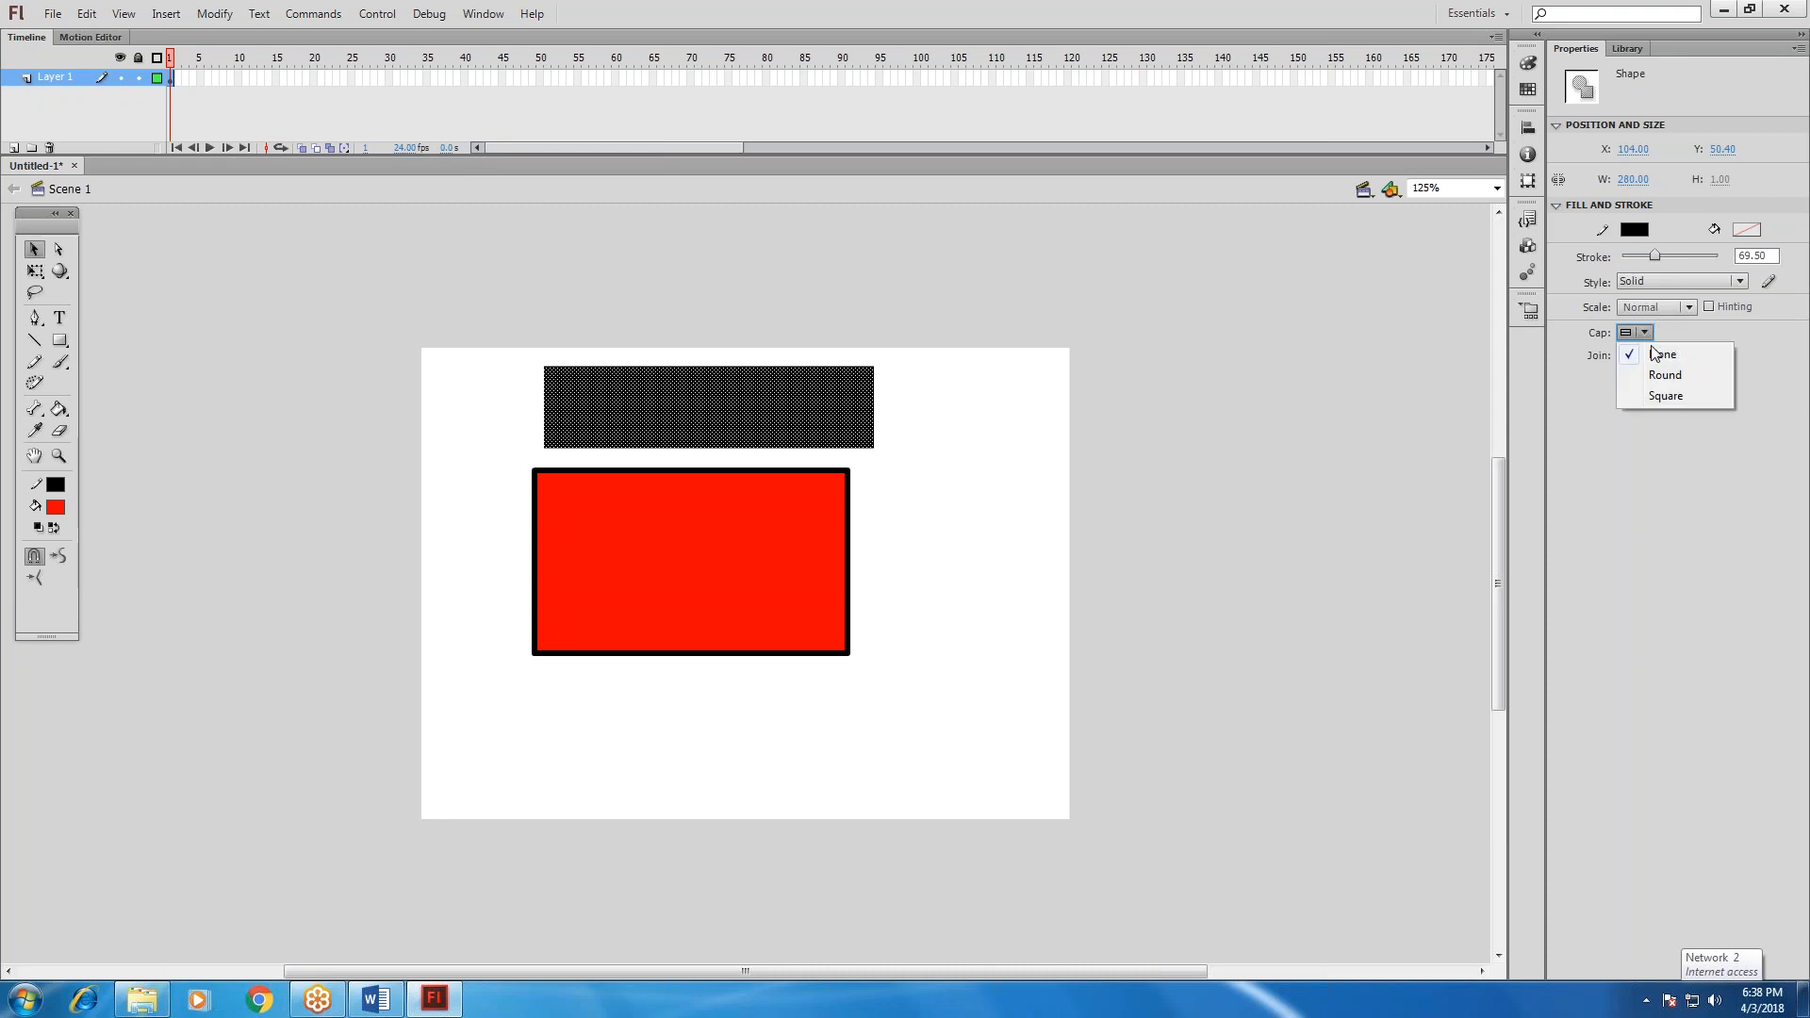
{"action": "left_click", "coordinate": [1661, 376]}
{"action": "left_click", "coordinate": [1645, 331]}
{"action": "left_click", "coordinate": [1661, 394]}
{"action": "left_click", "coordinate": [1645, 332]}
{"action": "left_click", "coordinate": [1650, 378]}
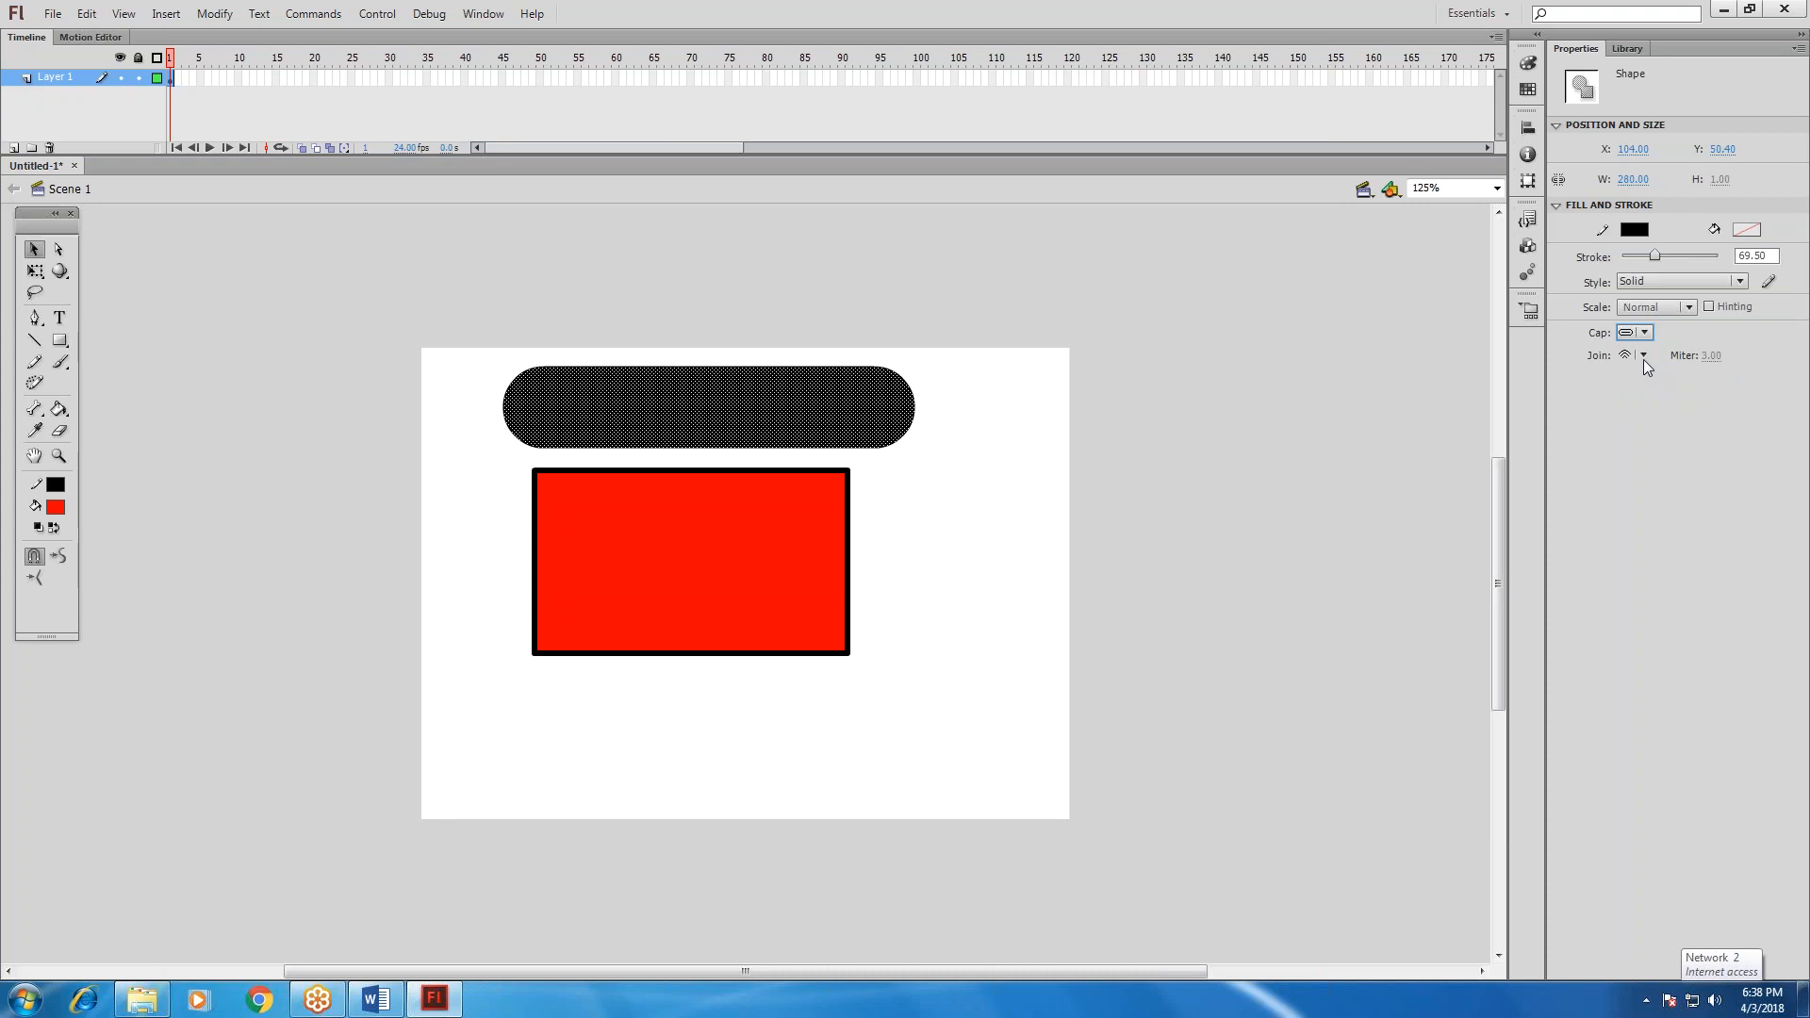
Try different join options for the selected line's stroke.
{"action": "left_click", "coordinate": [1637, 358]}
{"action": "left_click", "coordinate": [1645, 374]}
{"action": "left_click", "coordinate": [1645, 357]}
{"action": "left_click", "coordinate": [1649, 393]}
Try the green radial gradient on the line's stroke, followed by the solid light purple #CC66FF.
{"action": "left_click", "coordinate": [1635, 229]}
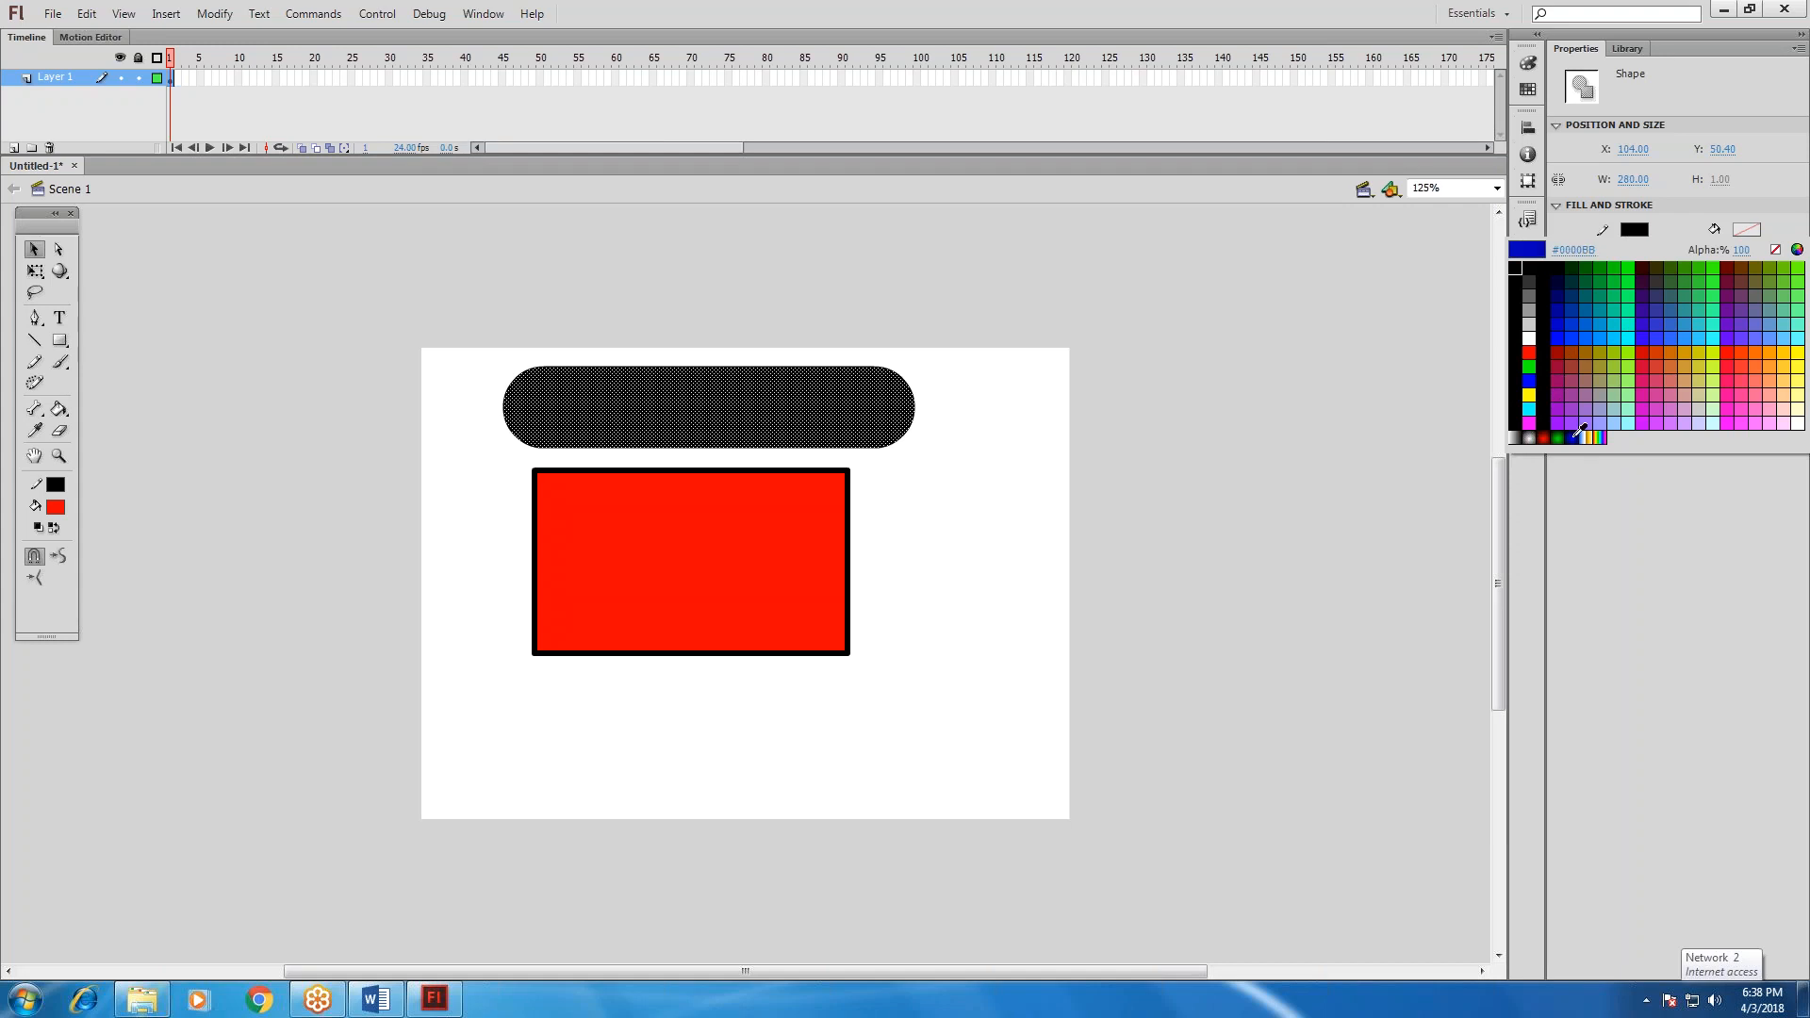
{"action": "left_click", "coordinate": [1557, 438]}
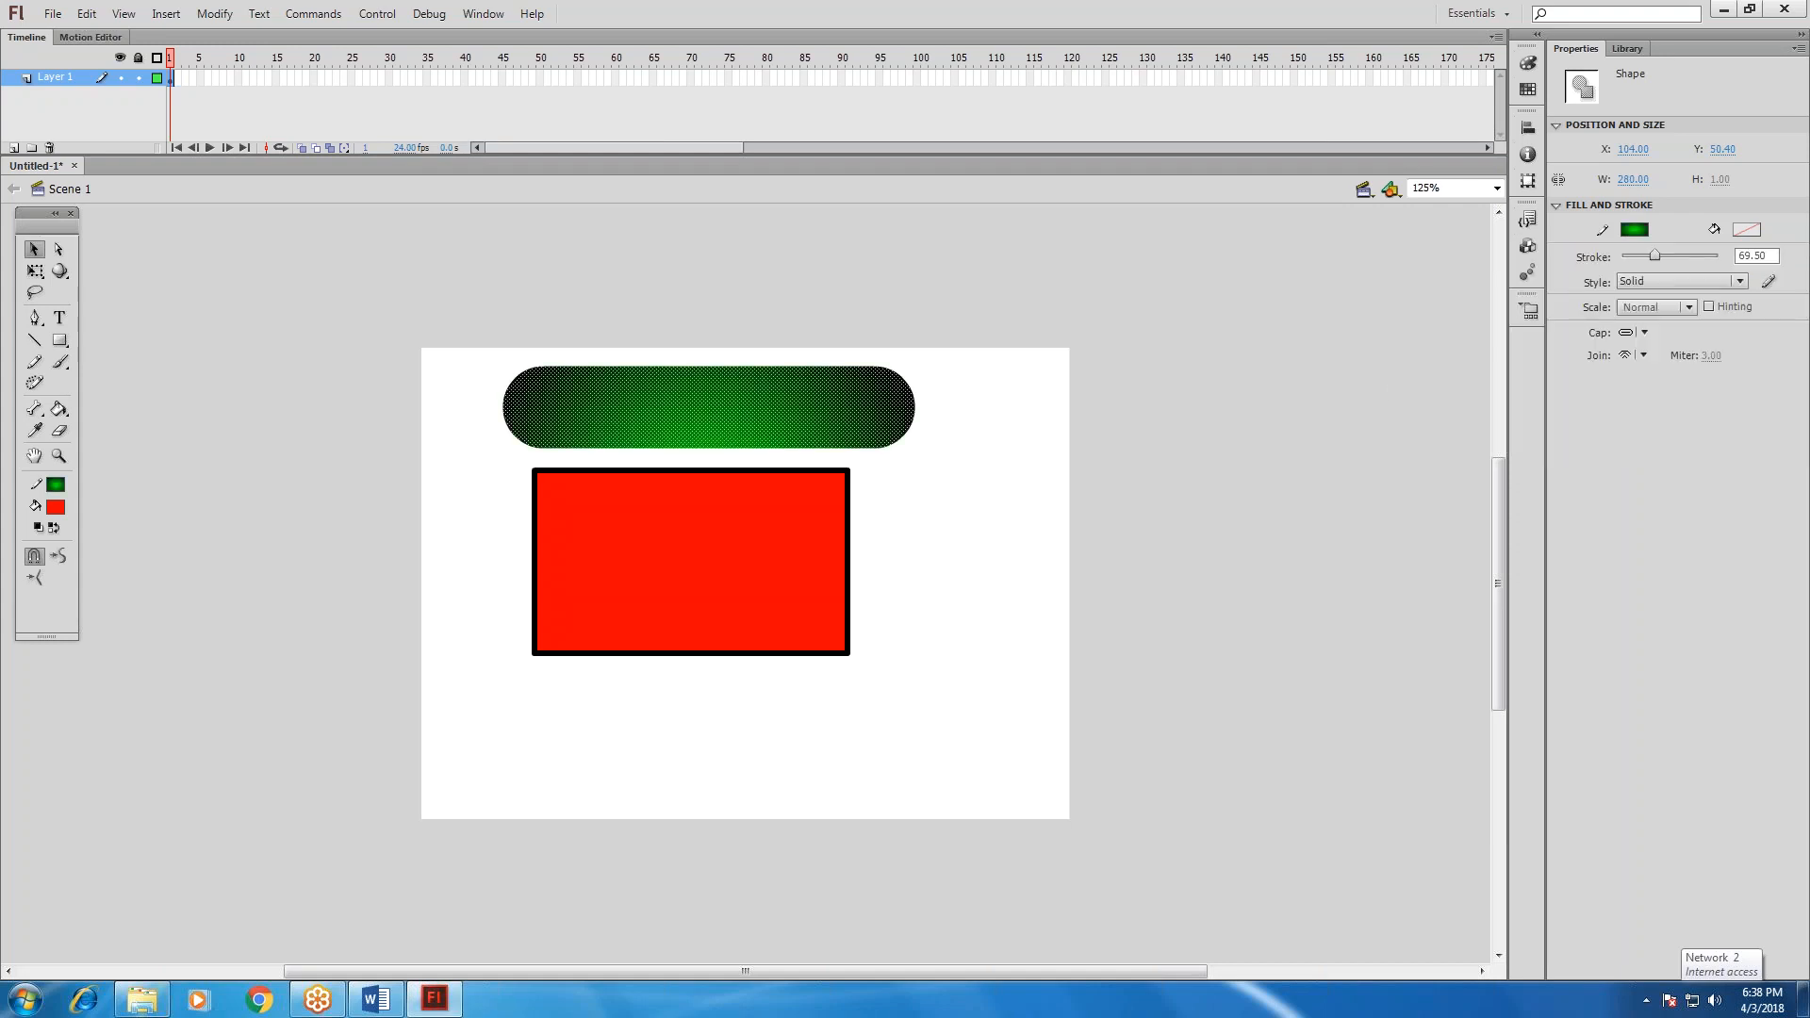
{"action": "key", "text": "Escape"}
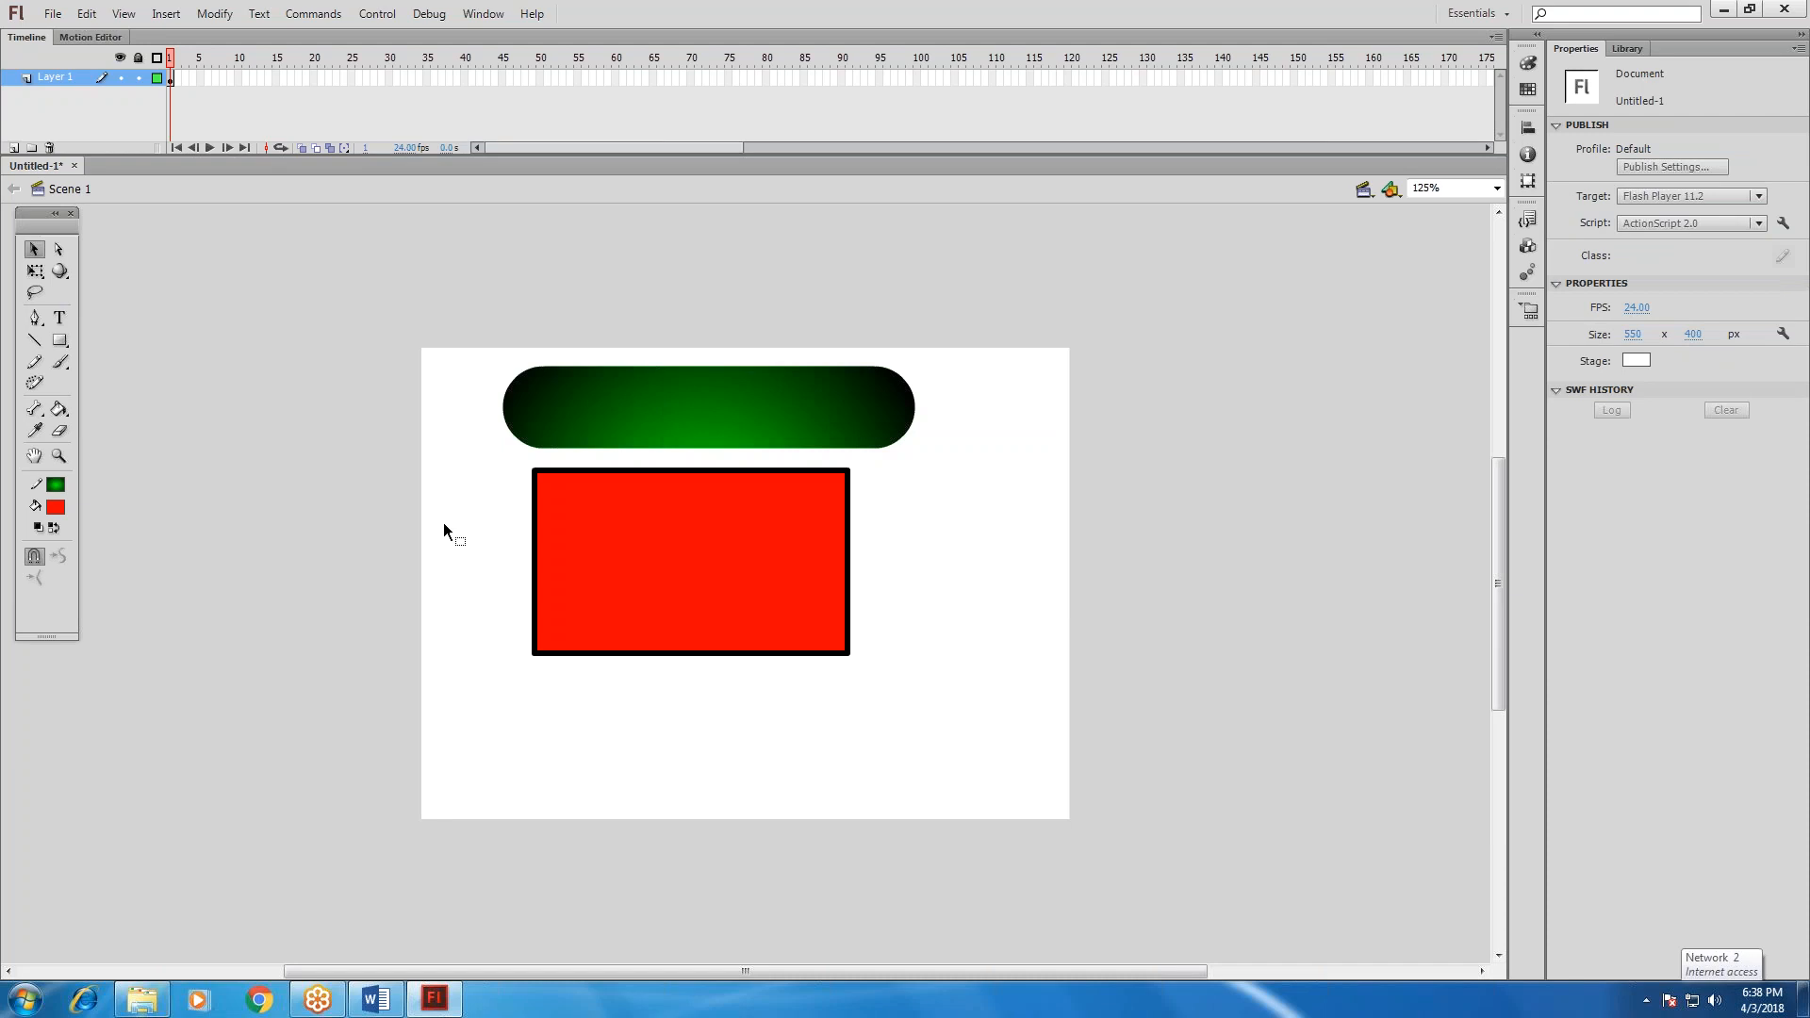
{"action": "left_click", "coordinate": [716, 392]}
{"action": "left_click", "coordinate": [1628, 234]}
{"action": "left_click", "coordinate": [1668, 415]}
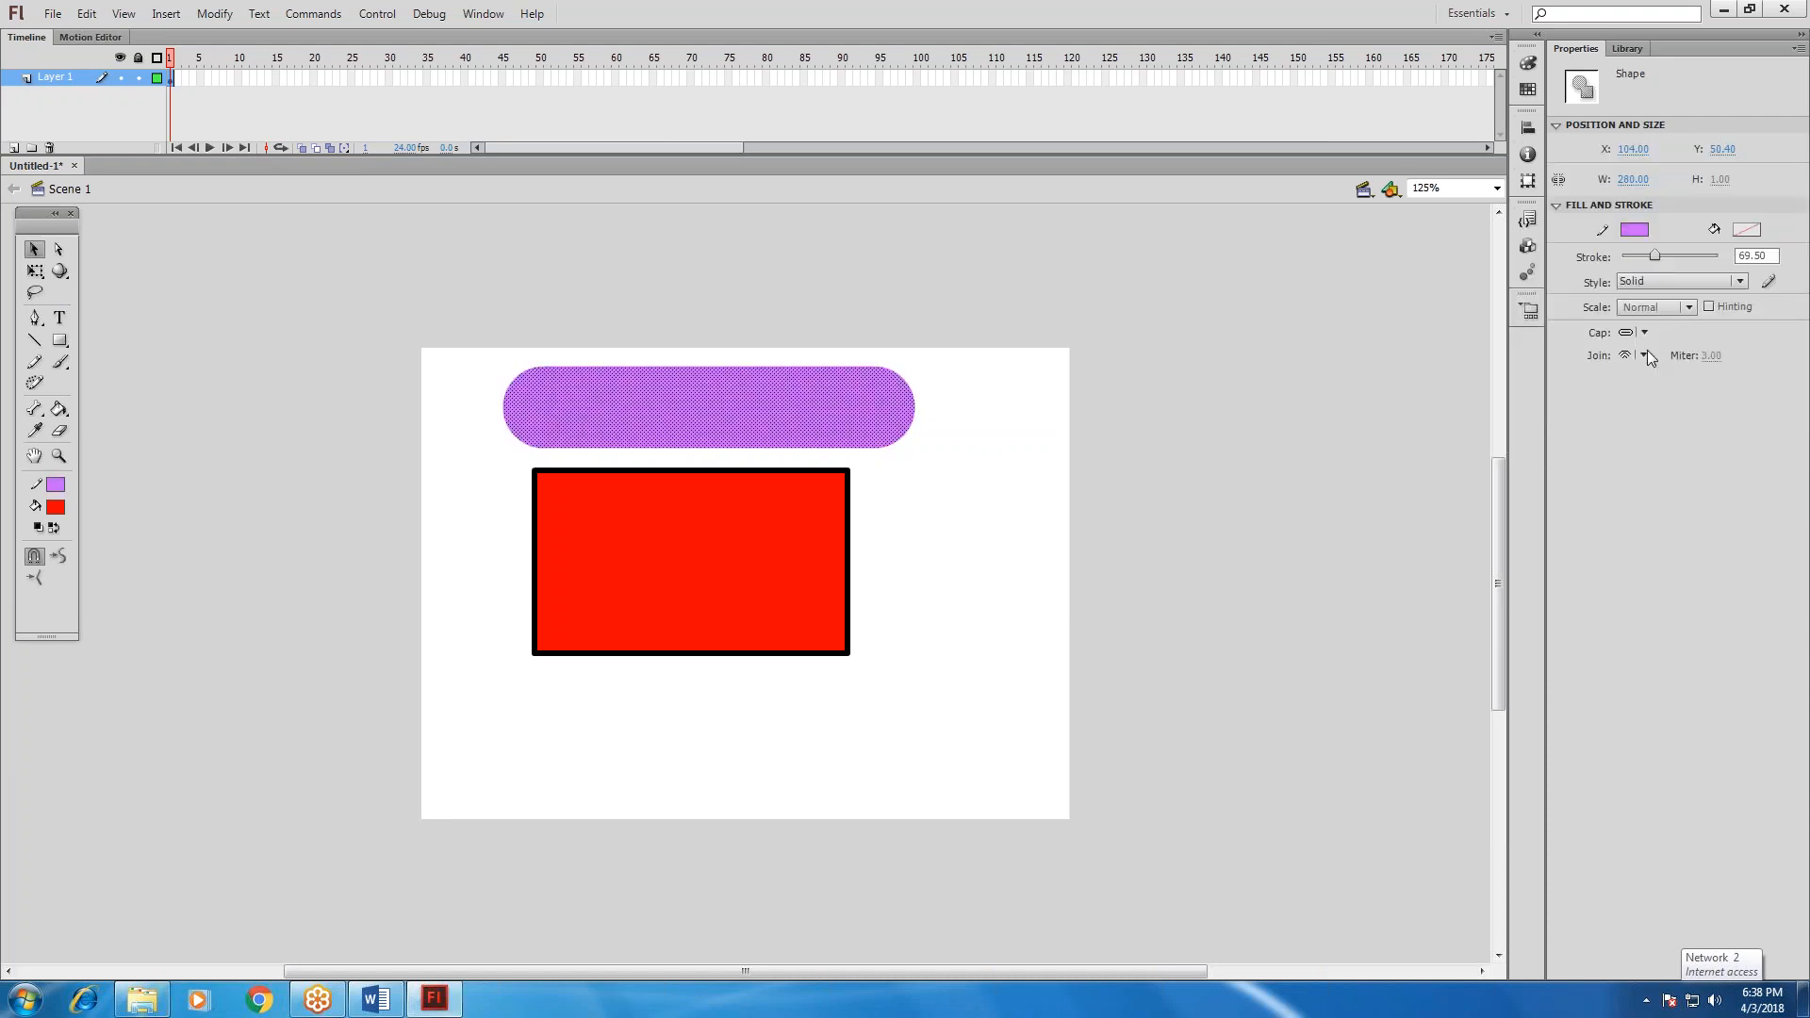
Thin the line's stroke to 0.10 and try a dusty pink and another swatch as its colour.
{"action": "left_click", "coordinate": [1618, 252]}
{"action": "left_click", "coordinate": [1635, 230]}
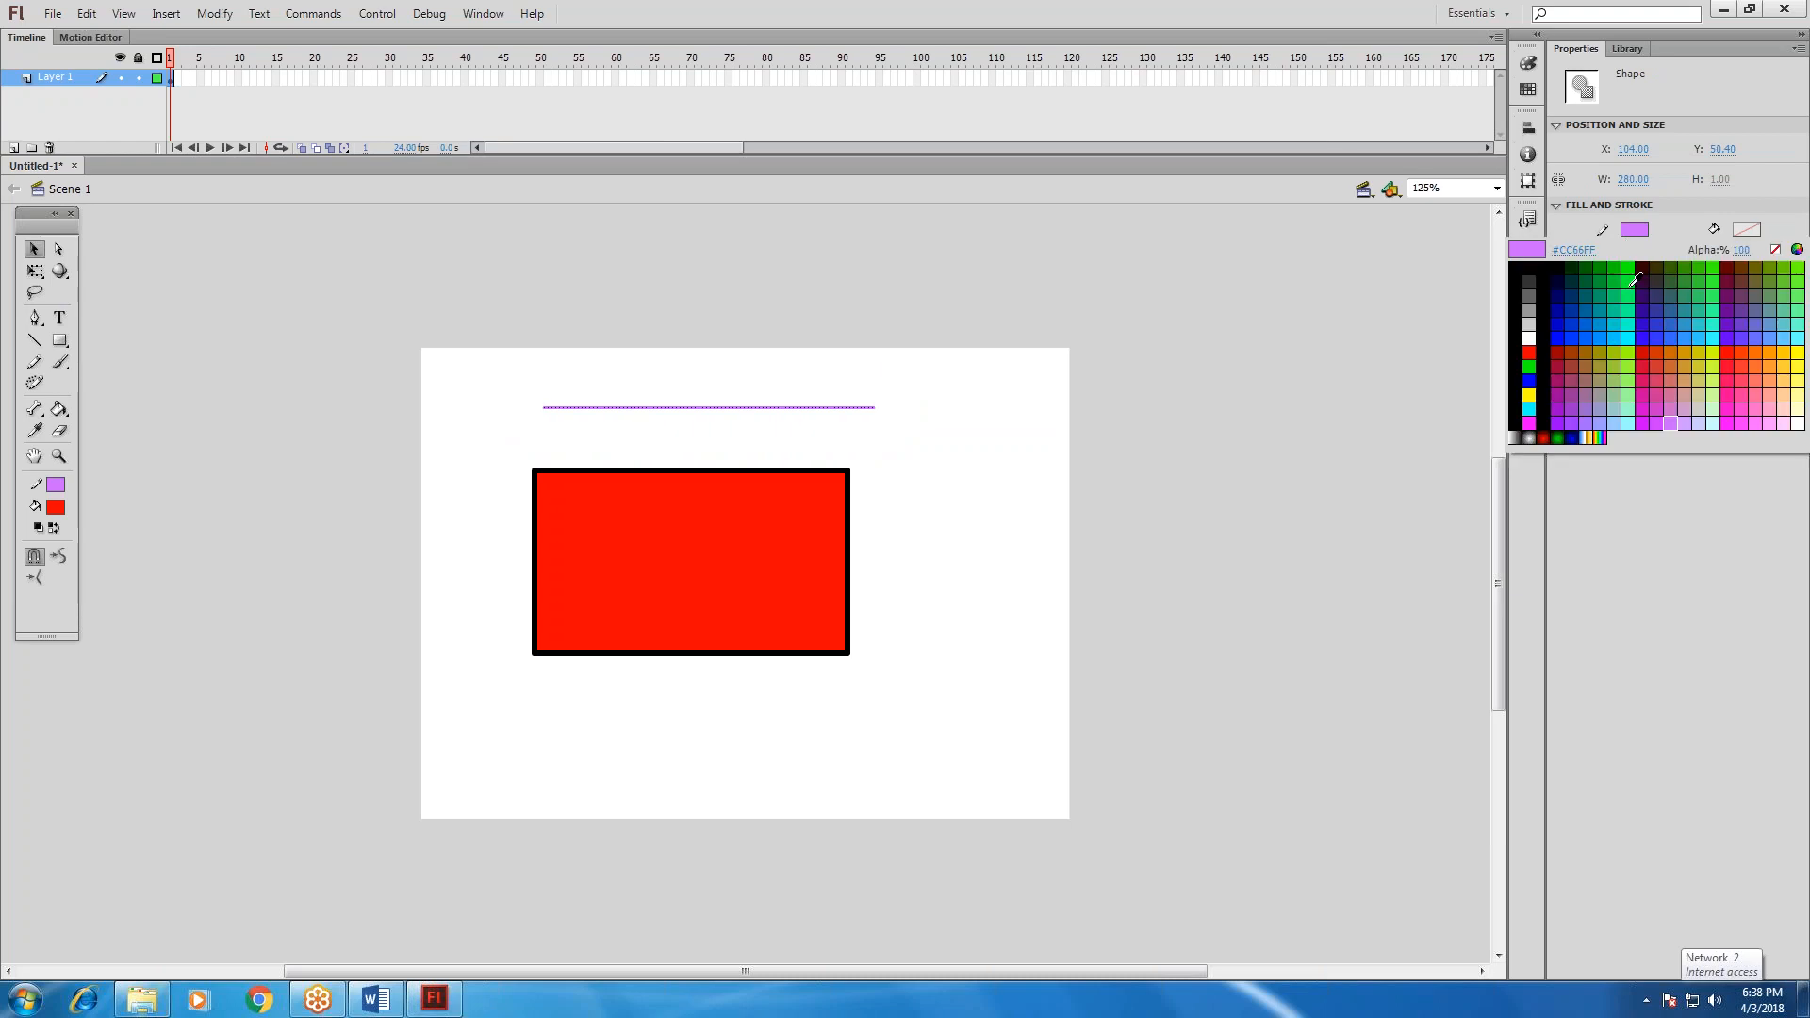
{"action": "left_click", "coordinate": [1663, 379]}
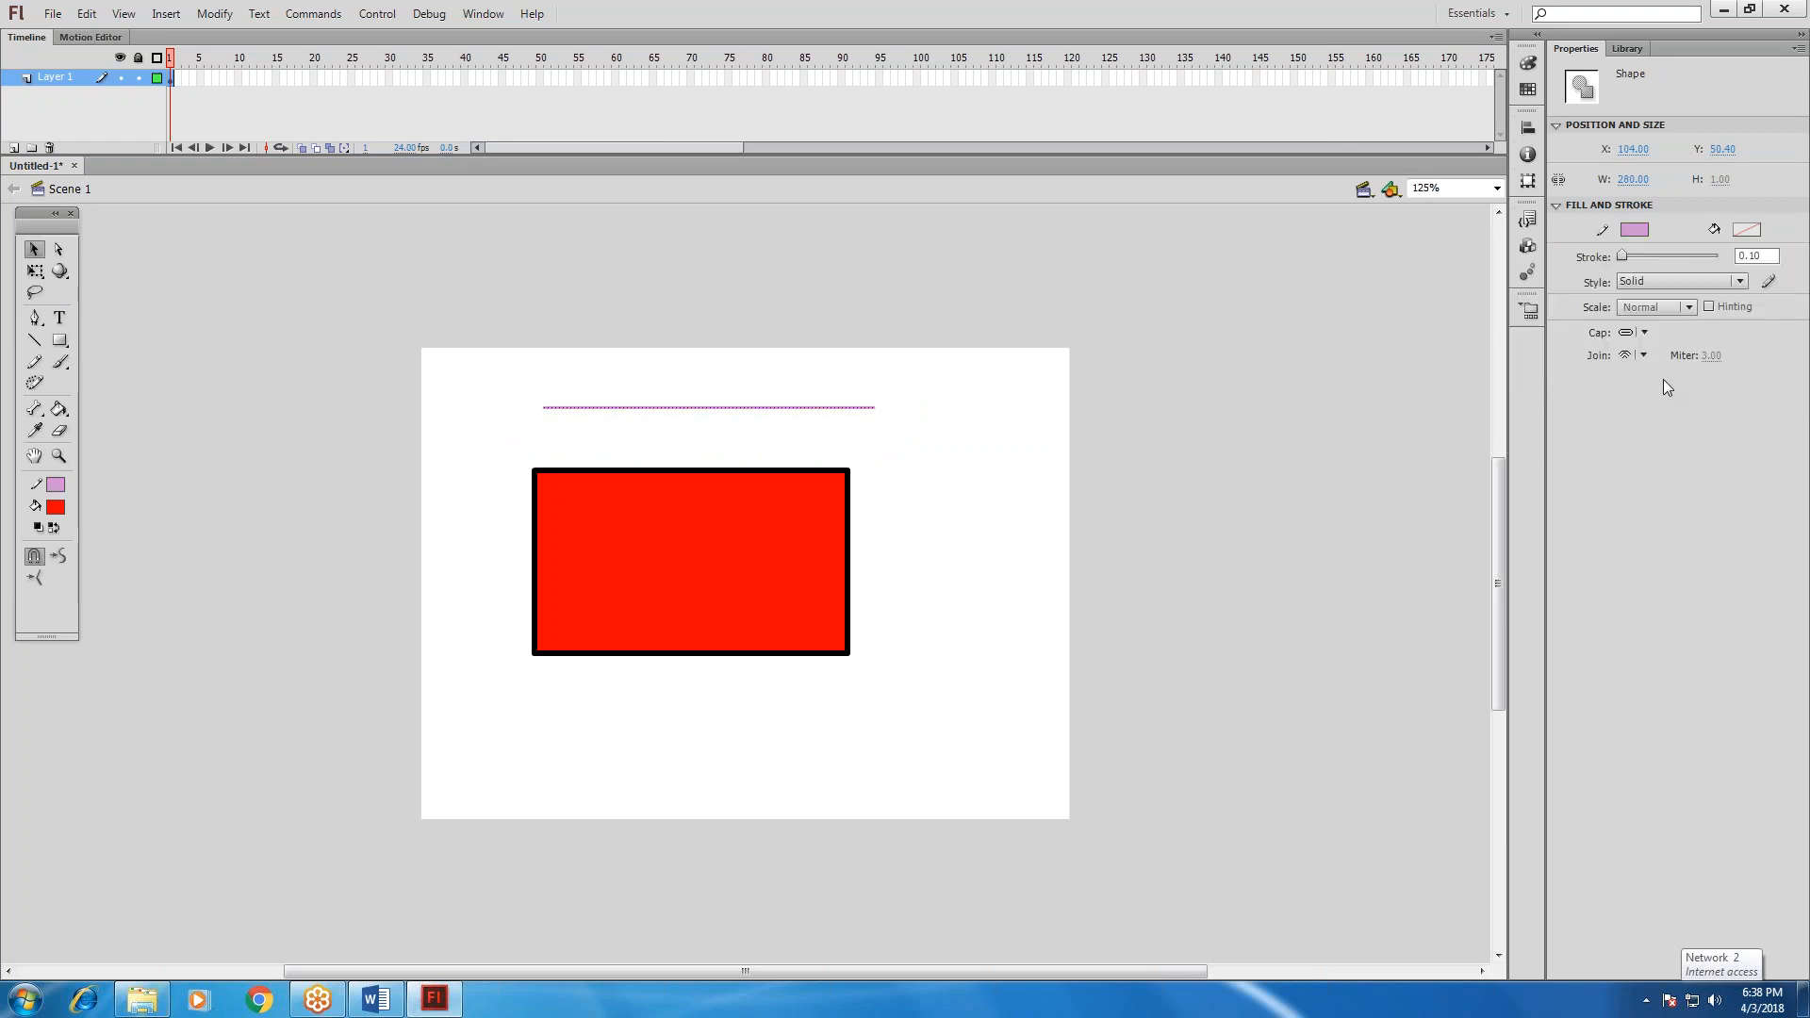
{"action": "left_click", "coordinate": [1630, 230]}
{"action": "left_click", "coordinate": [1741, 396]}
Thicken the line's stroke to 39.25 and colour it dark orange.
{"action": "left_click_drag", "start_coordinate": [1627, 257], "coordinate": [1649, 258]}
{"action": "left_click", "coordinate": [1635, 230]}
{"action": "left_click", "coordinate": [1669, 351]}
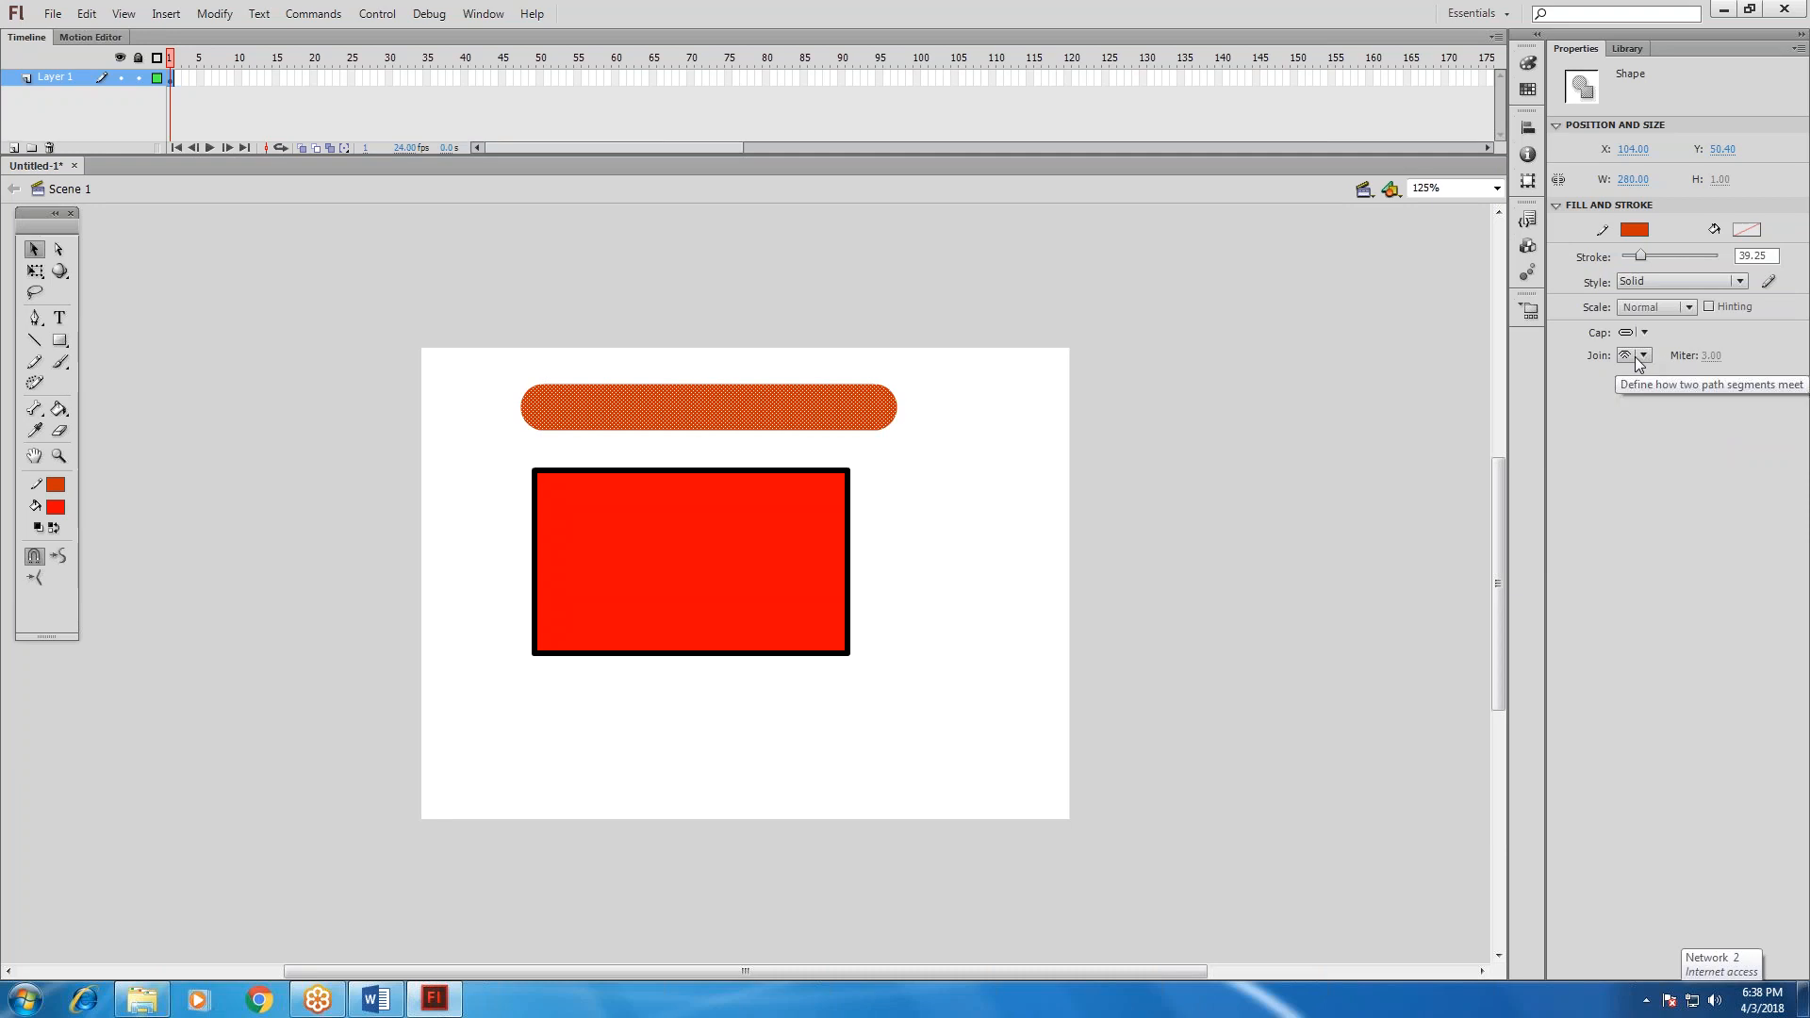
Try the Hairline, Dashed and Ragged stroke styles on the line, finishing with Solid.
{"action": "left_click", "coordinate": [1676, 280]}
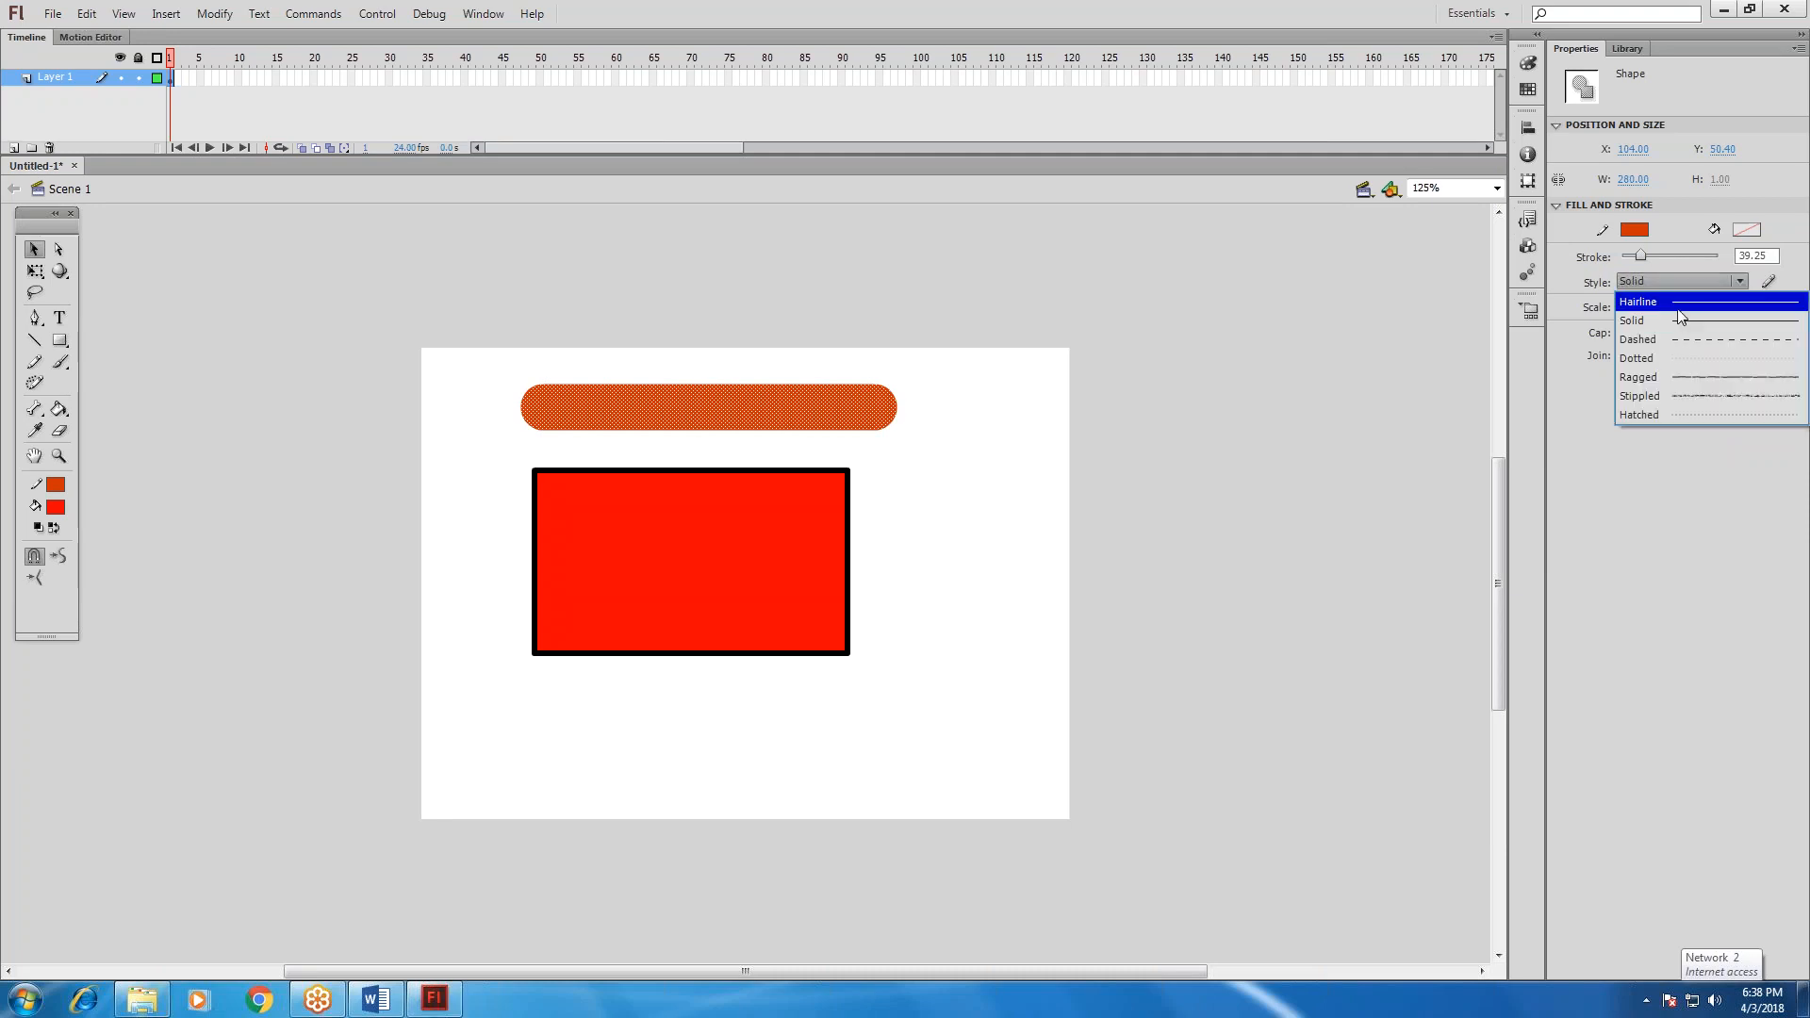
{"action": "left_click", "coordinate": [1677, 307]}
{"action": "left_click", "coordinate": [1667, 285]}
{"action": "left_click", "coordinate": [1675, 339]}
{"action": "left_click", "coordinate": [1678, 281]}
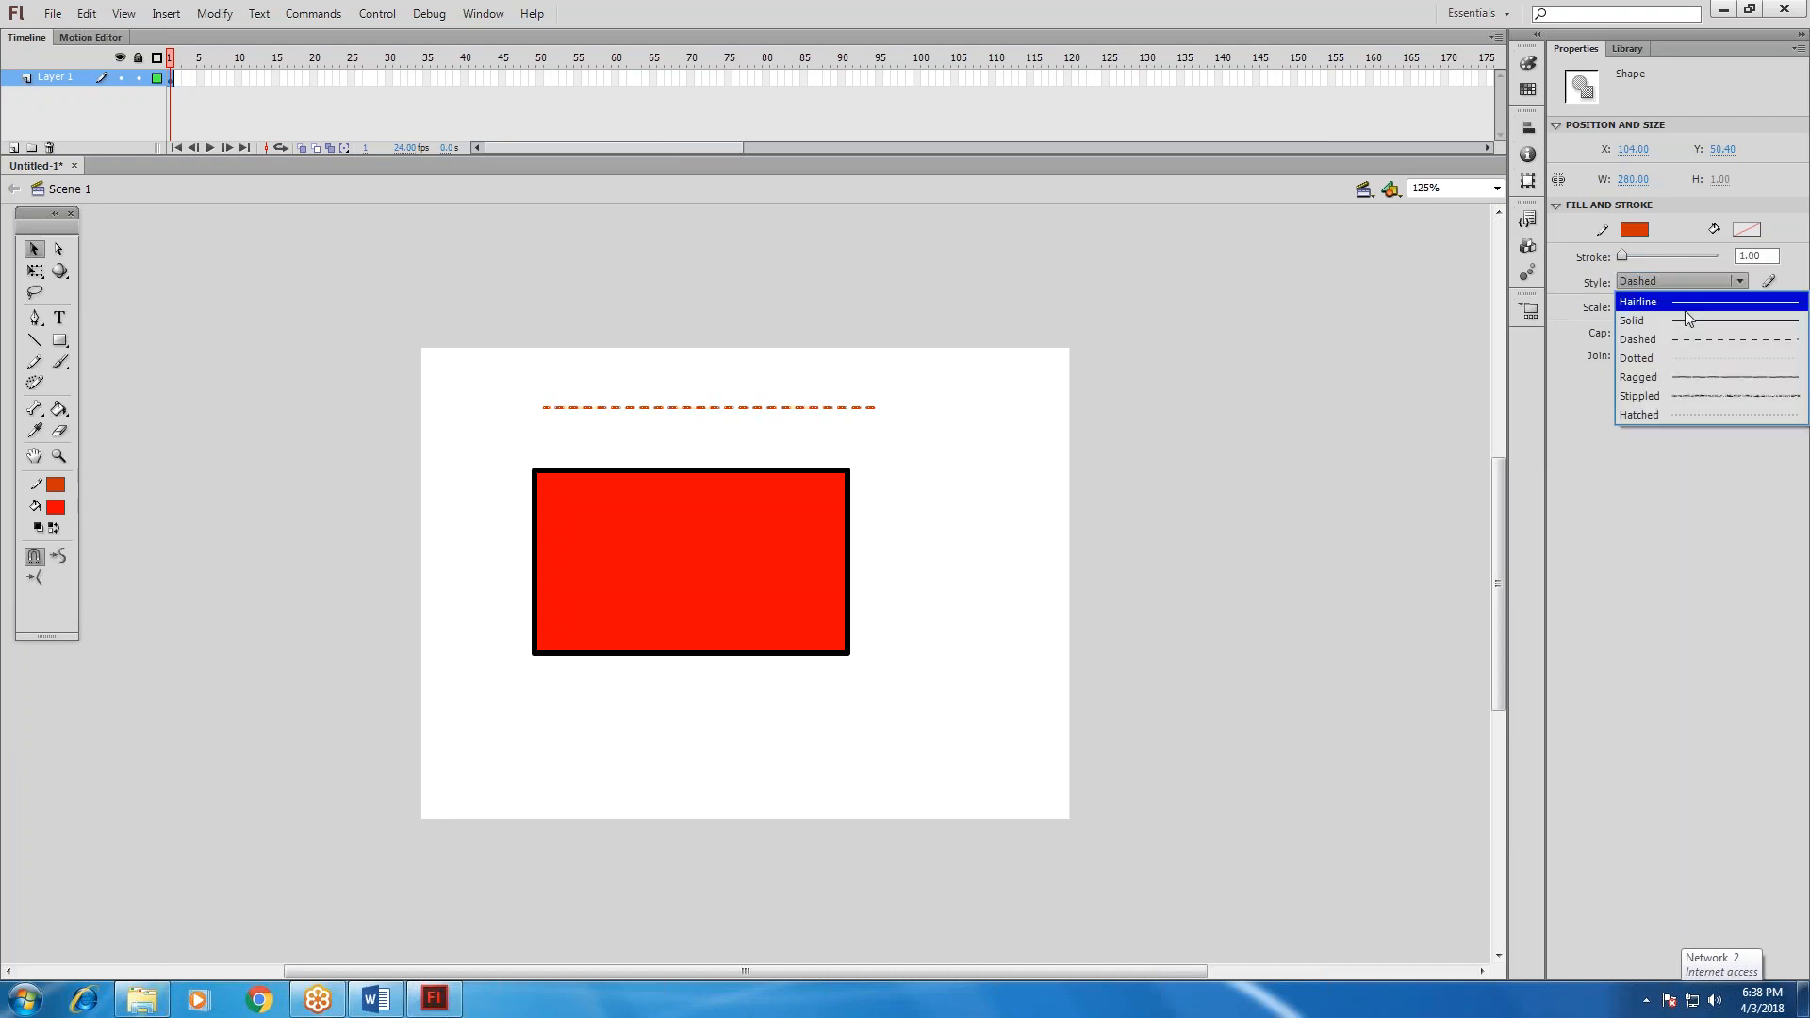
{"action": "left_click", "coordinate": [1690, 381]}
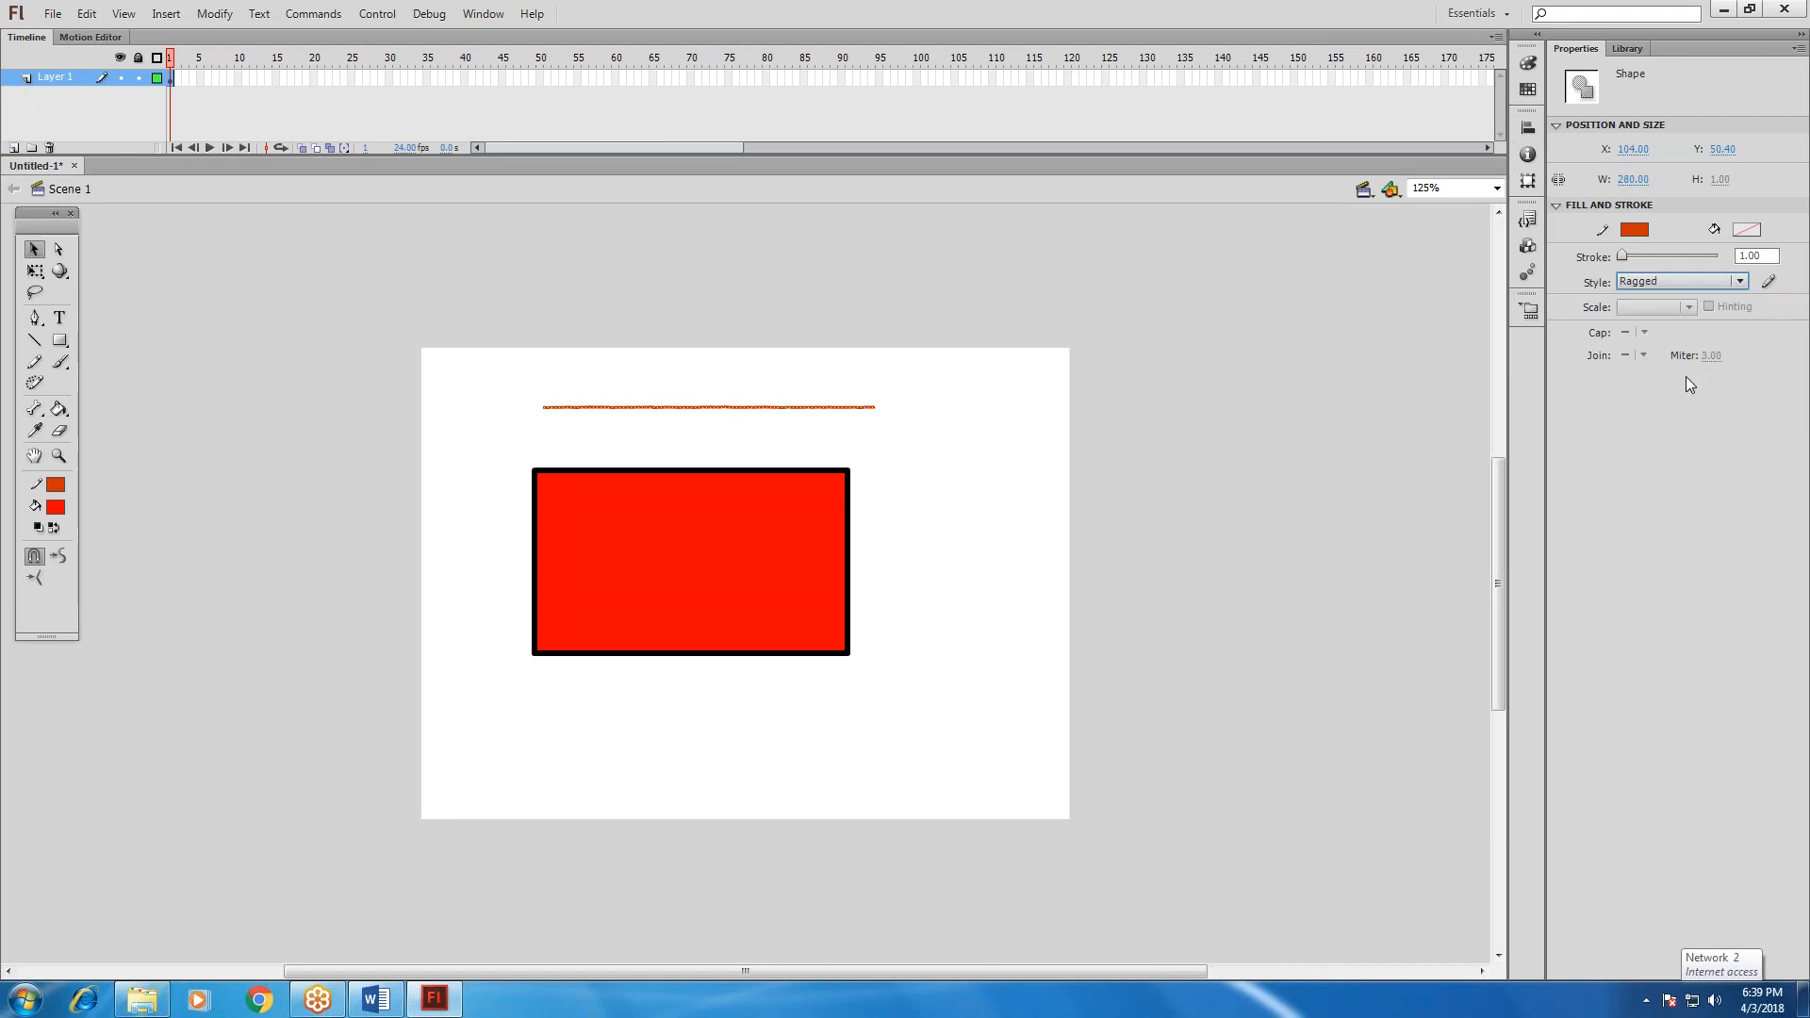
{"action": "left_click", "coordinate": [1672, 286]}
{"action": "left_click", "coordinate": [1677, 325]}
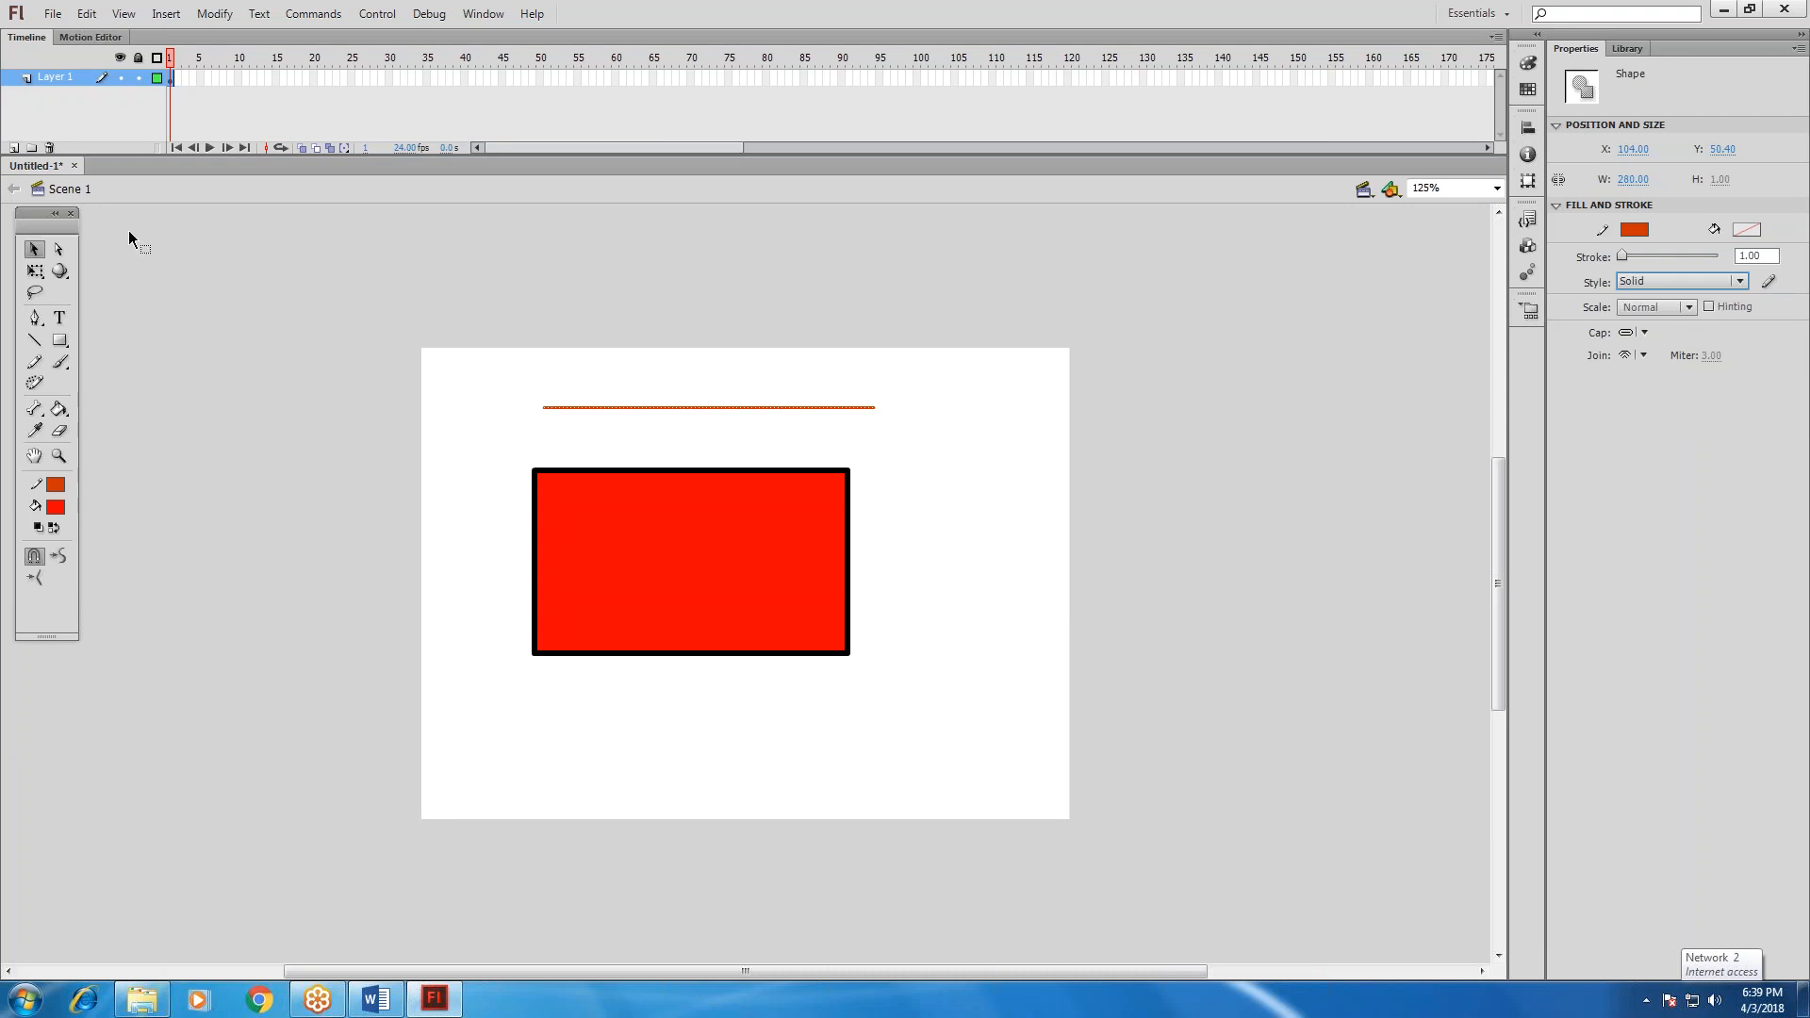
Select the line and the red rectangle together and move them off the stage onto the pasteboard to its right.
{"action": "left_click_drag", "start_coordinate": [466, 382], "coordinate": [1067, 751]}
{"action": "left_click_drag", "start_coordinate": [789, 599], "coordinate": [1351, 483]}
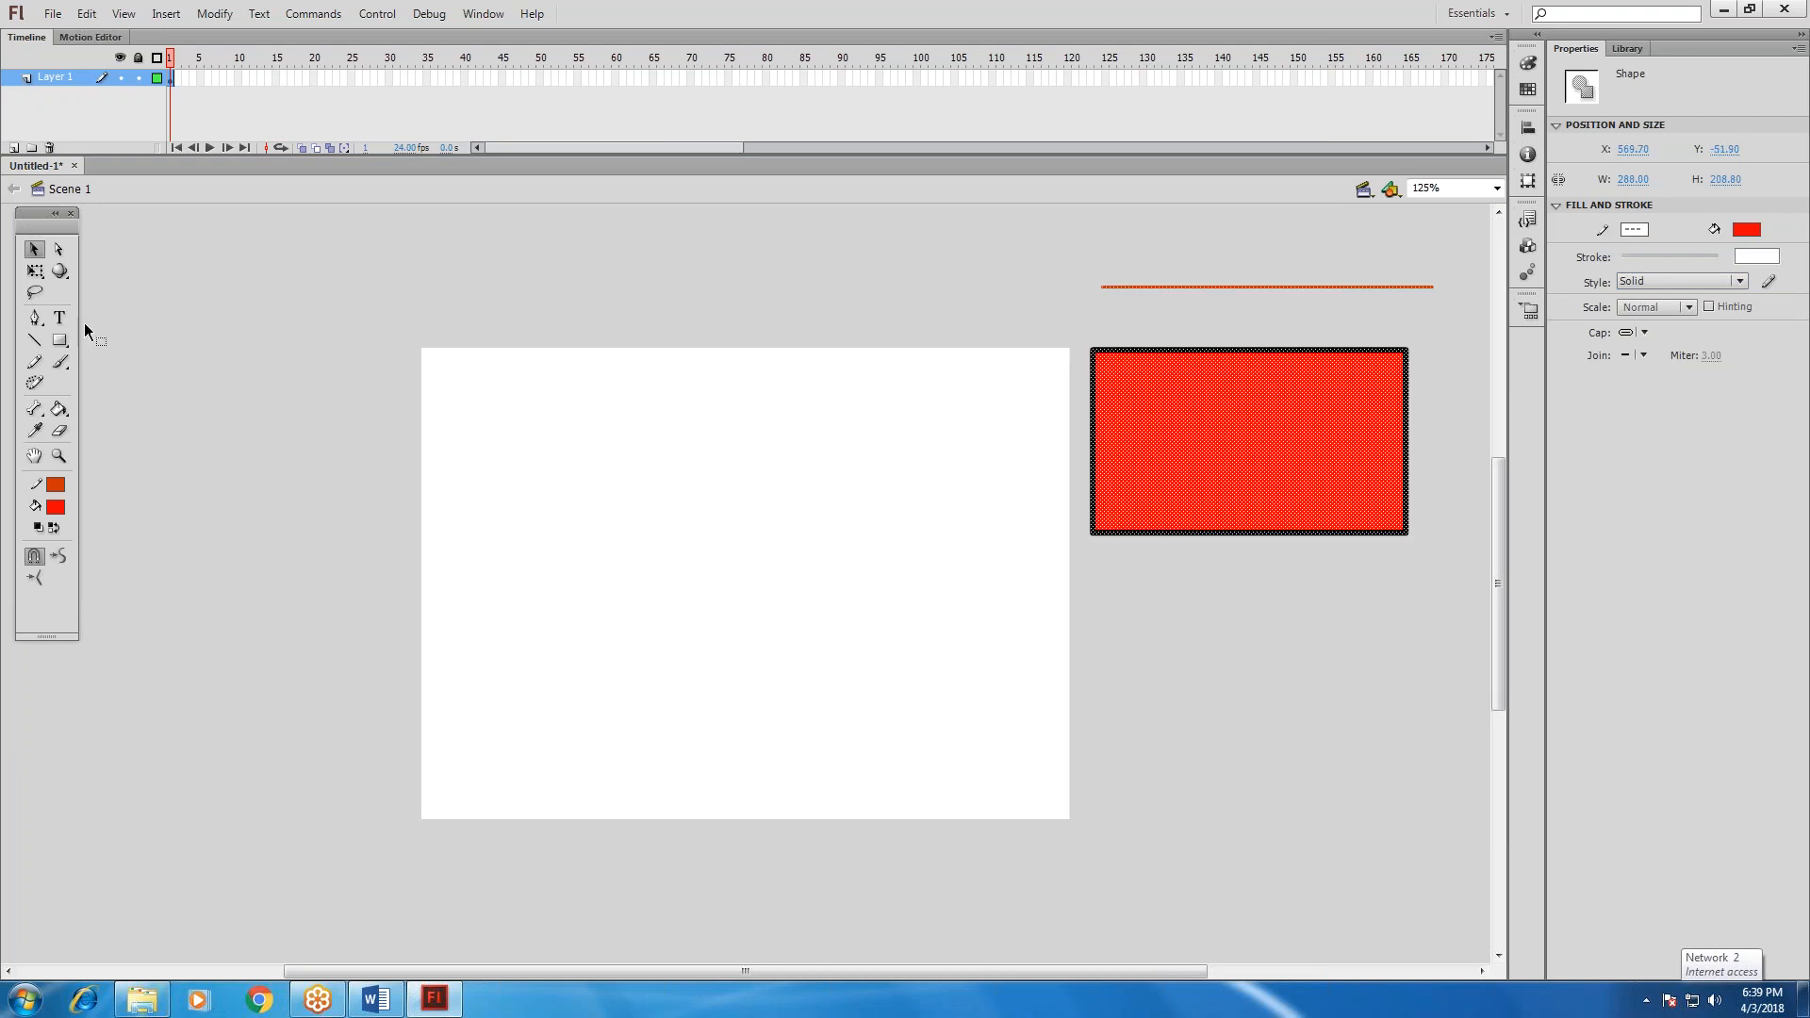
Draw a red oval about 198 px wide and 159 px high left of the stage's centre with the Oval tool.
{"action": "left_click", "coordinate": [60, 341]}
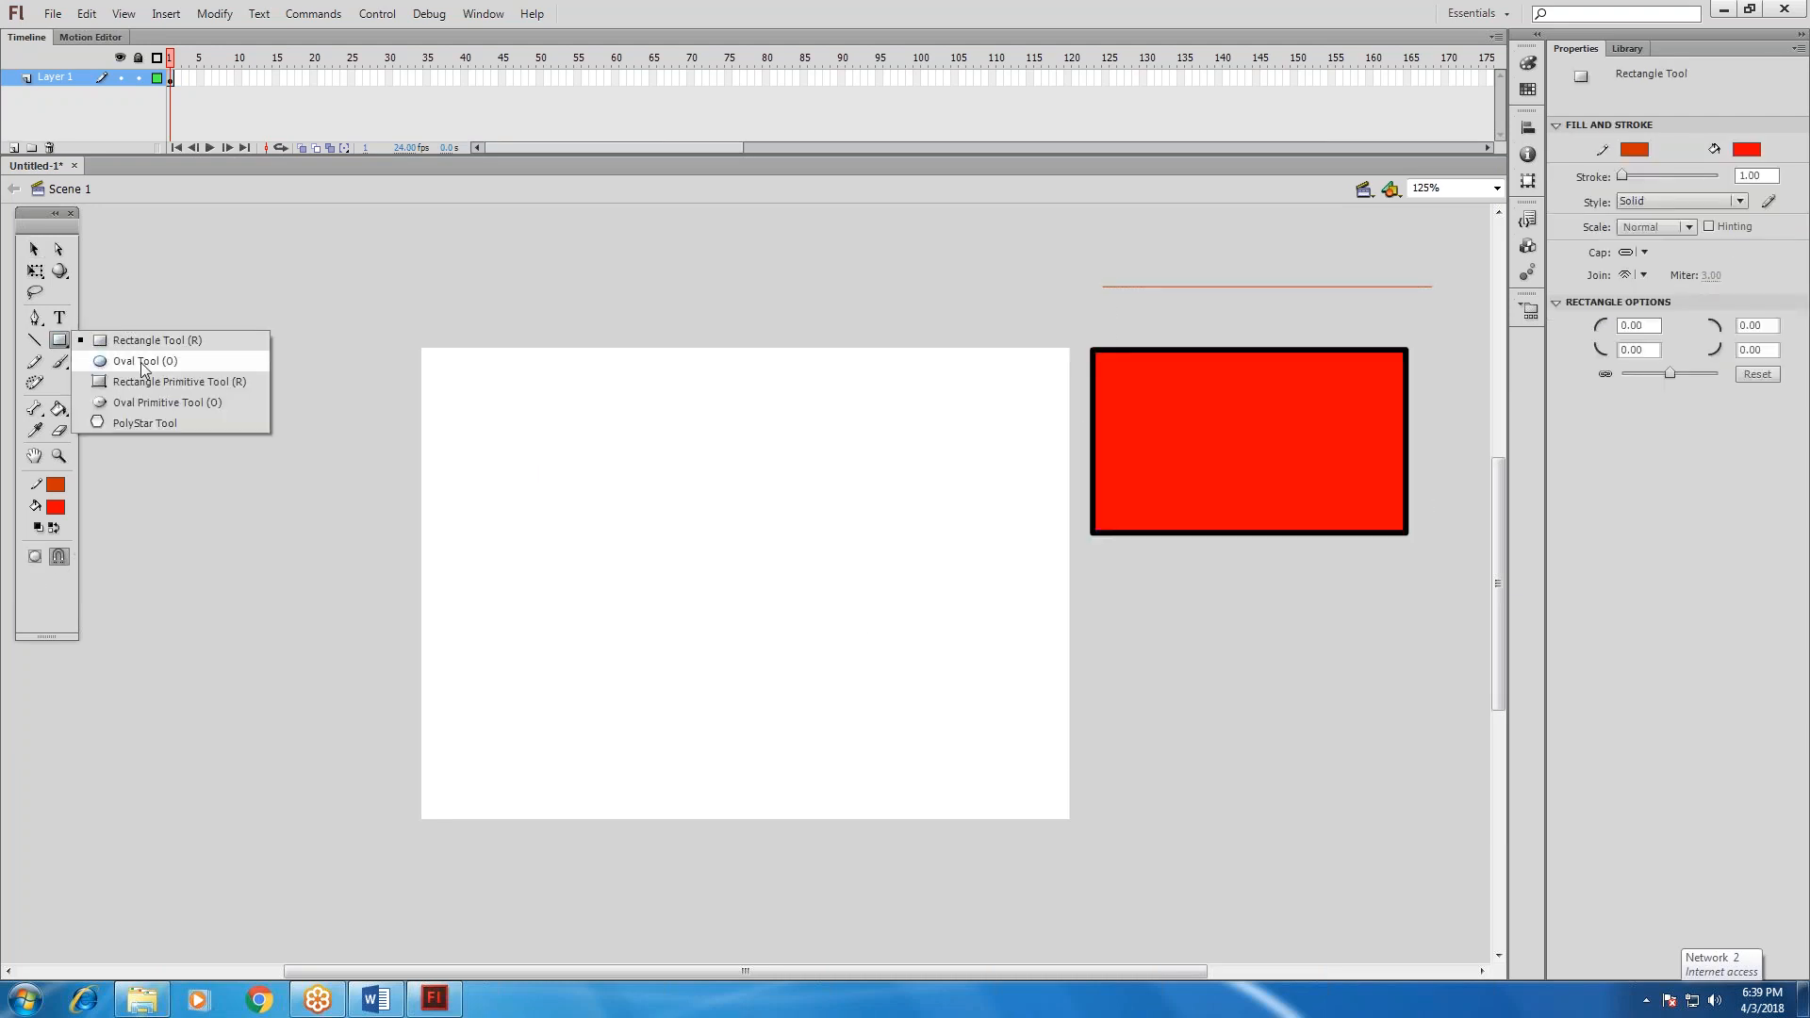
{"action": "left_click", "coordinate": [138, 348]}
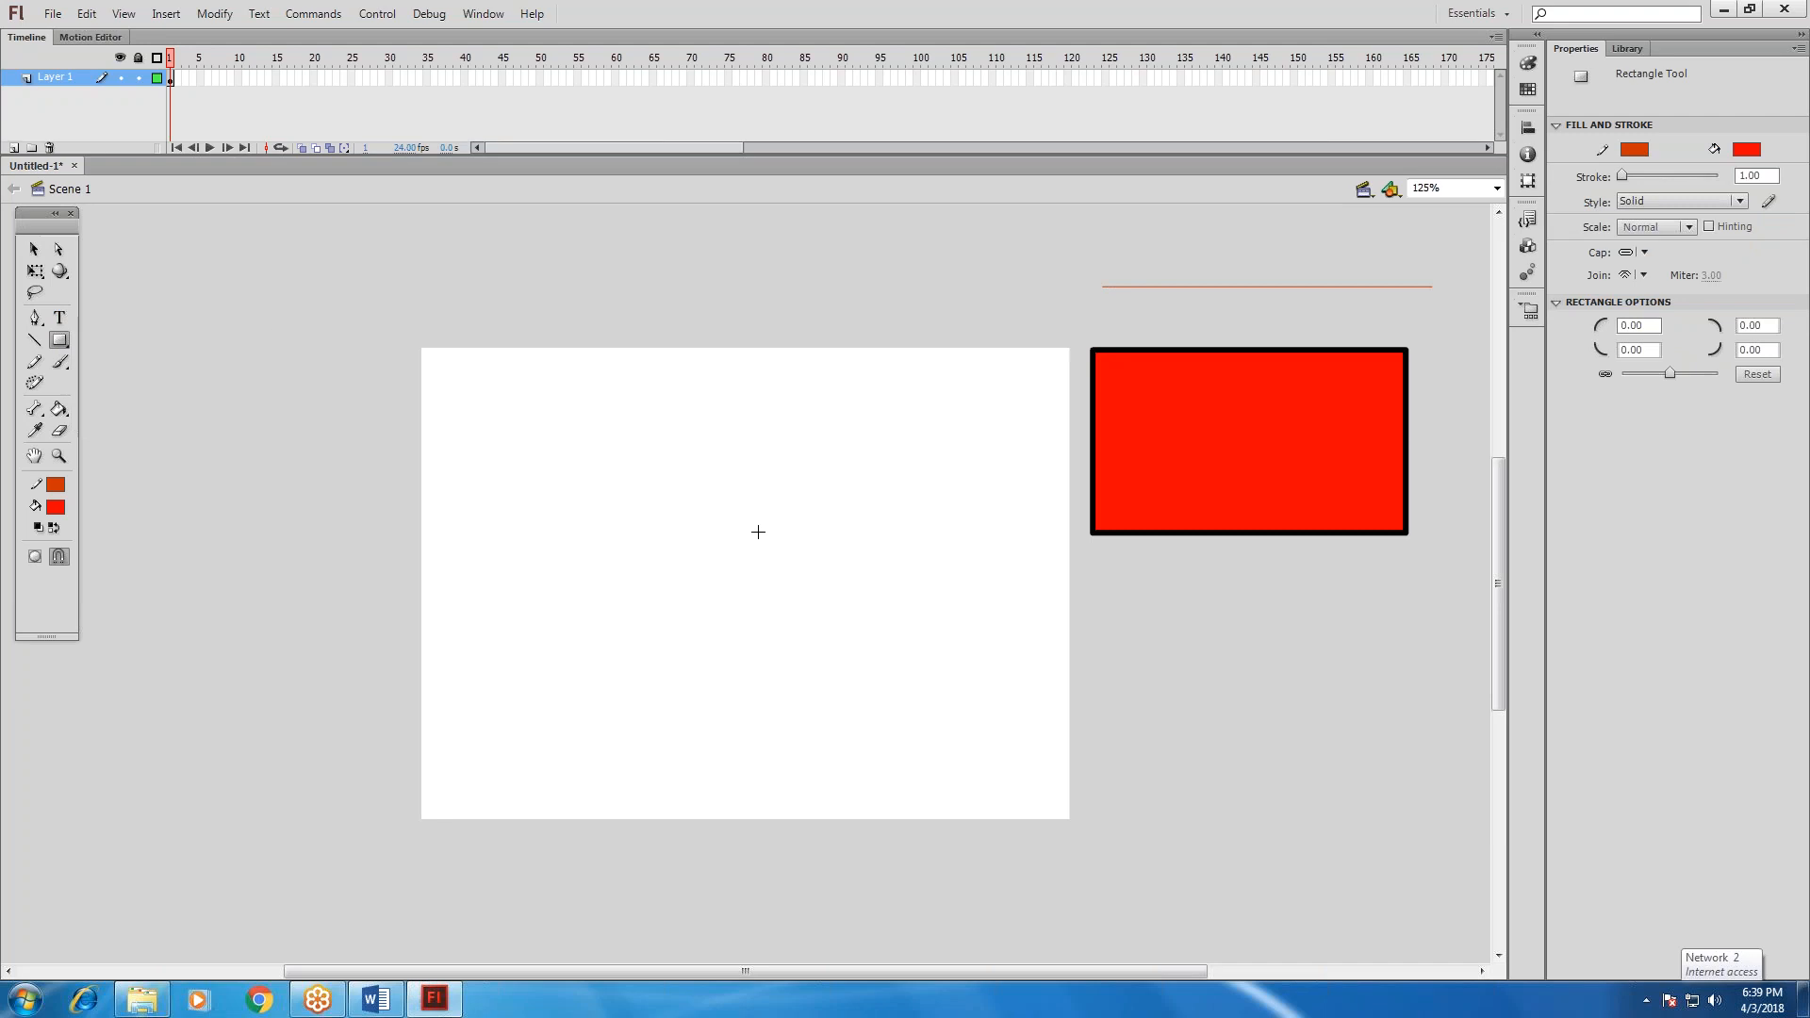
{"action": "left_click", "coordinate": [60, 342]}
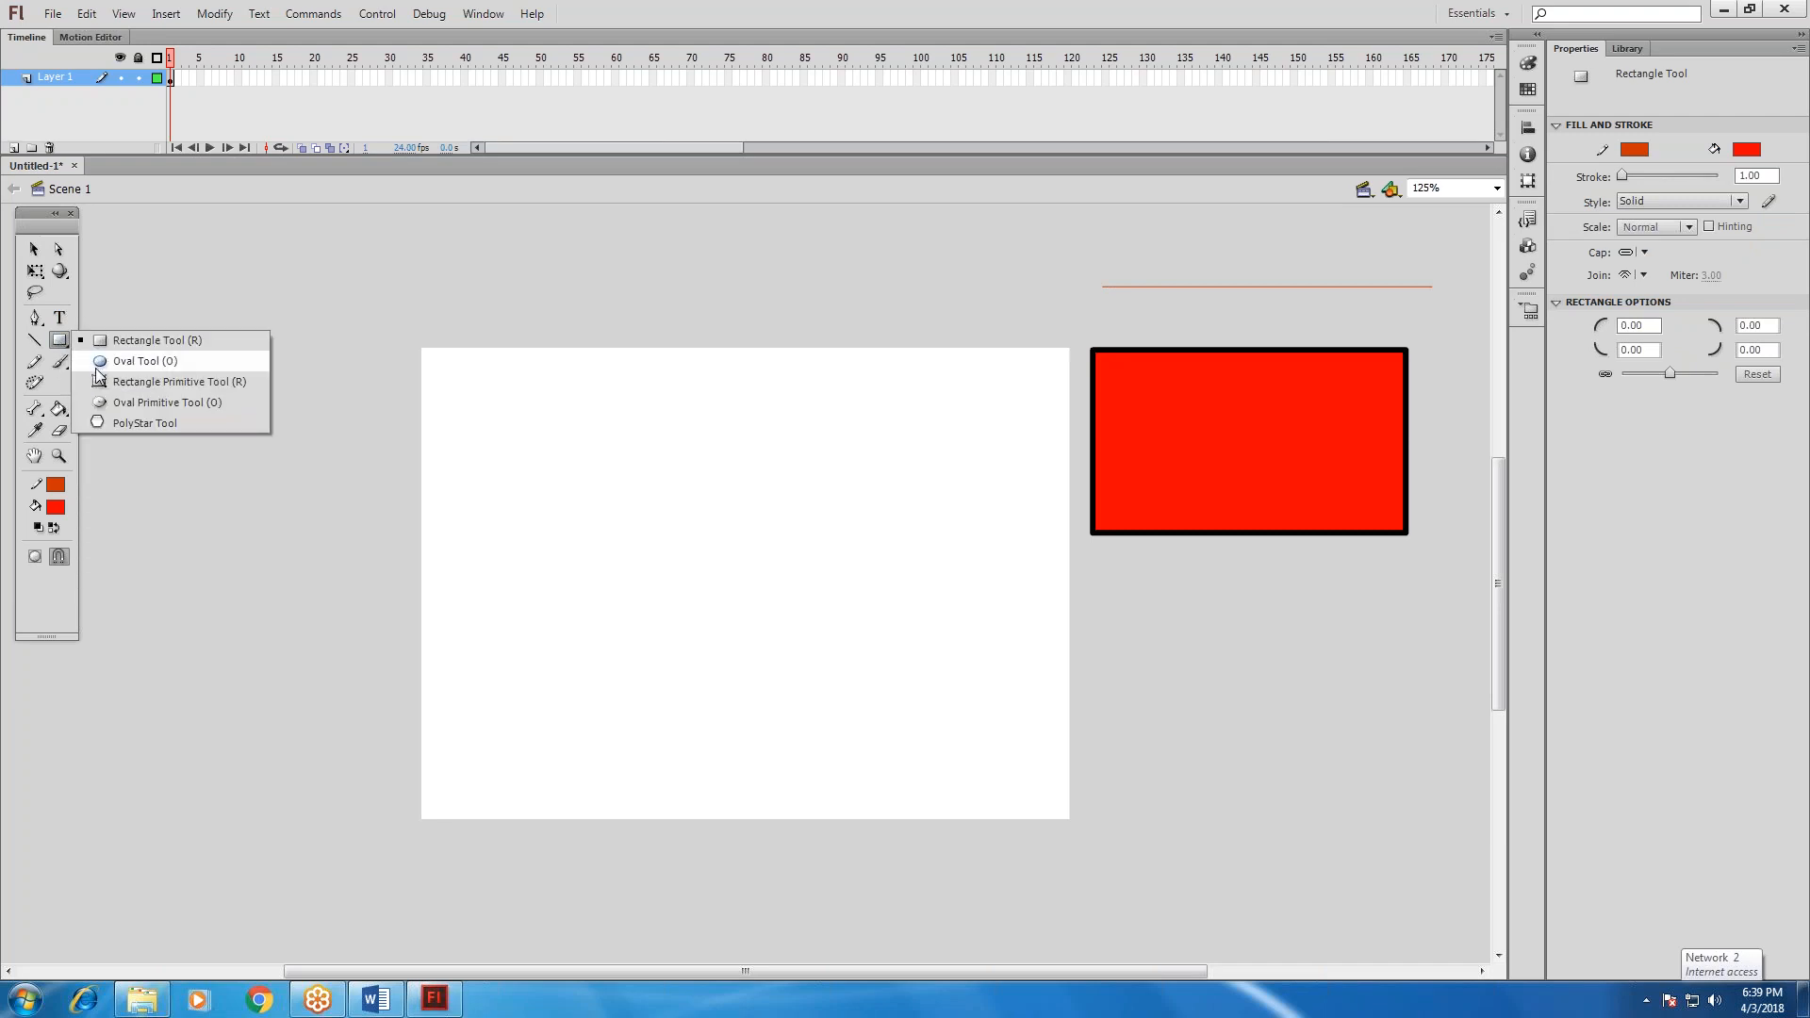
{"action": "left_click", "coordinate": [98, 363]}
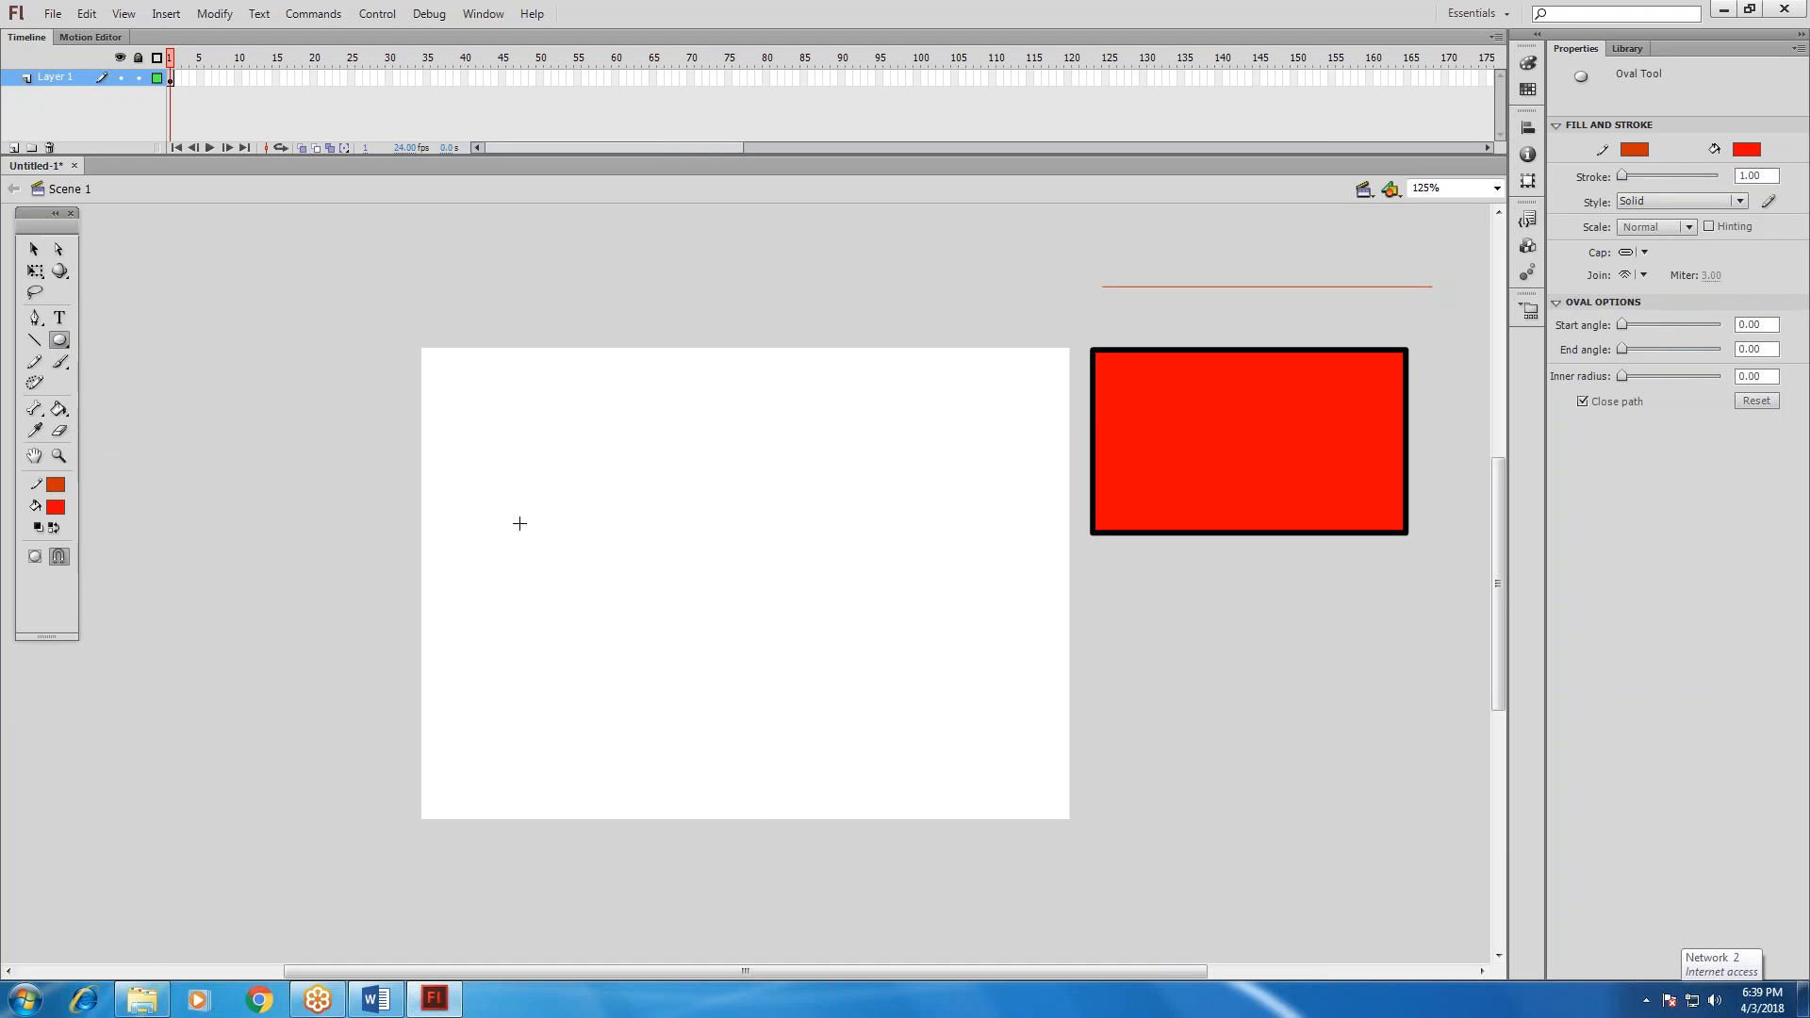
{"action": "left_click_drag", "start_coordinate": [545, 475], "coordinate": [778, 663]}
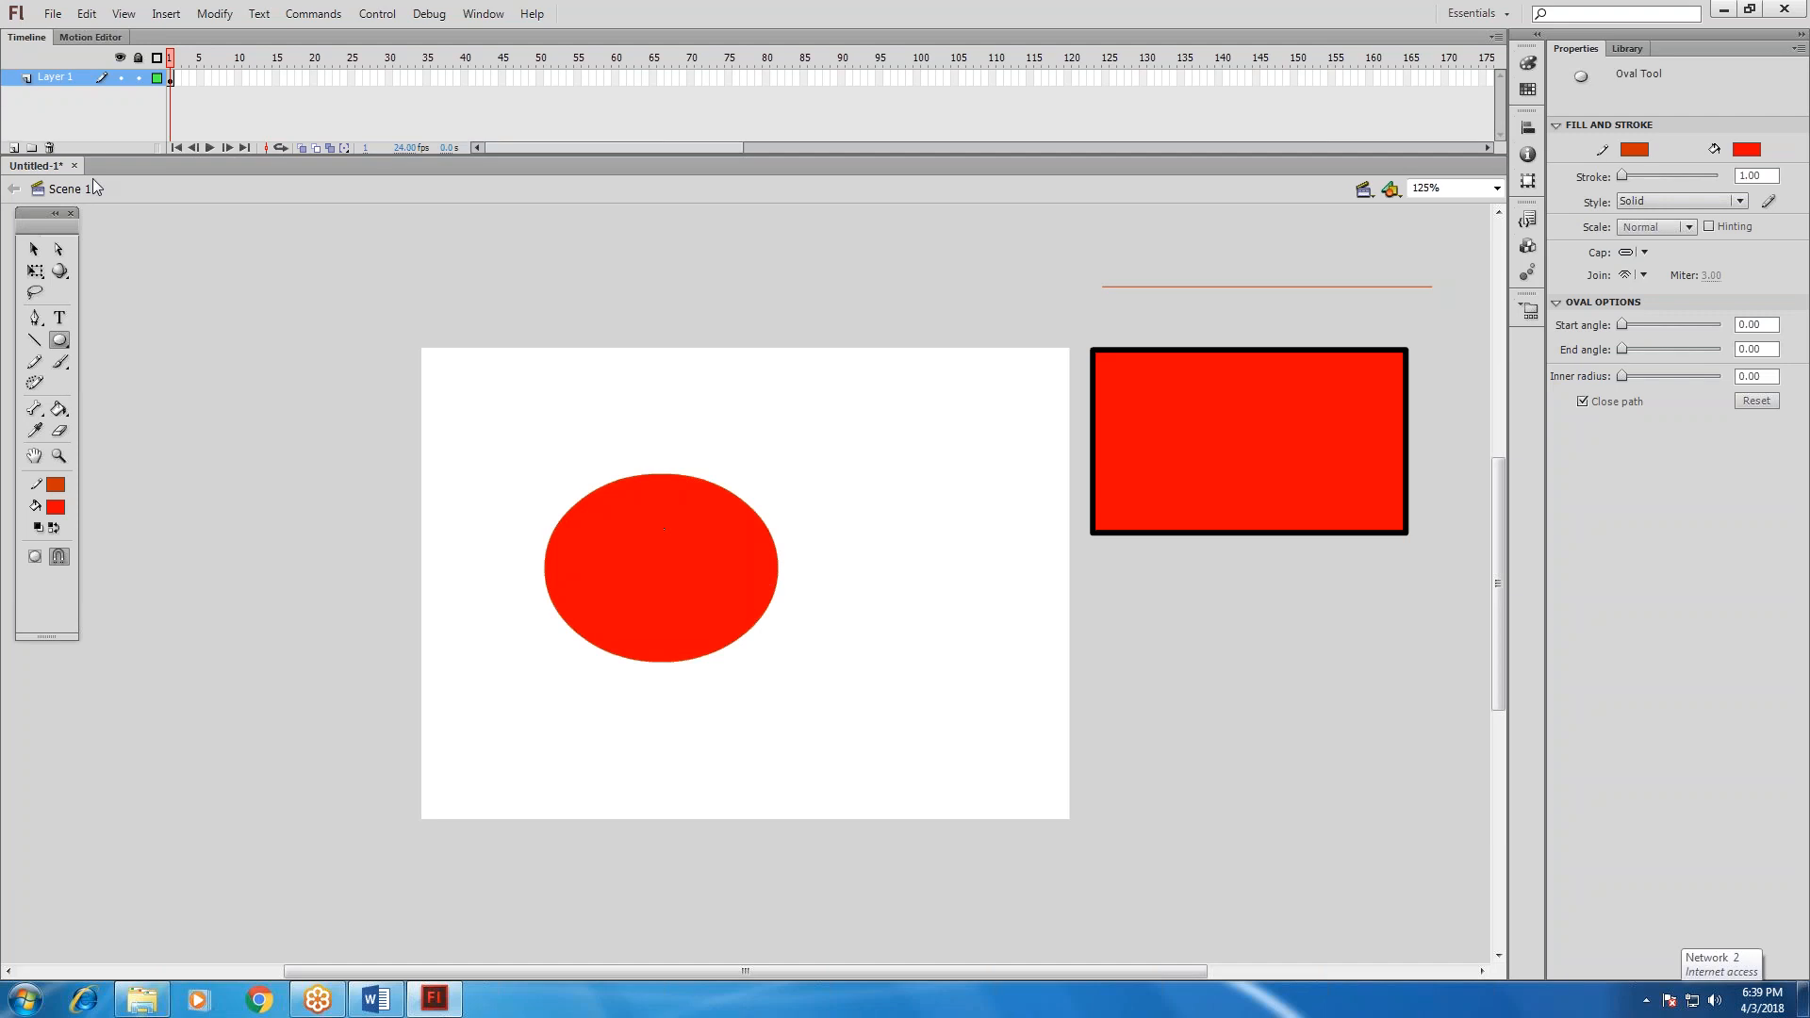
Select the oval's fill and try medium blue, bright blue and turquoise, ending with dark navy blue.
{"action": "left_click", "coordinate": [34, 249]}
{"action": "left_click", "coordinate": [605, 507]}
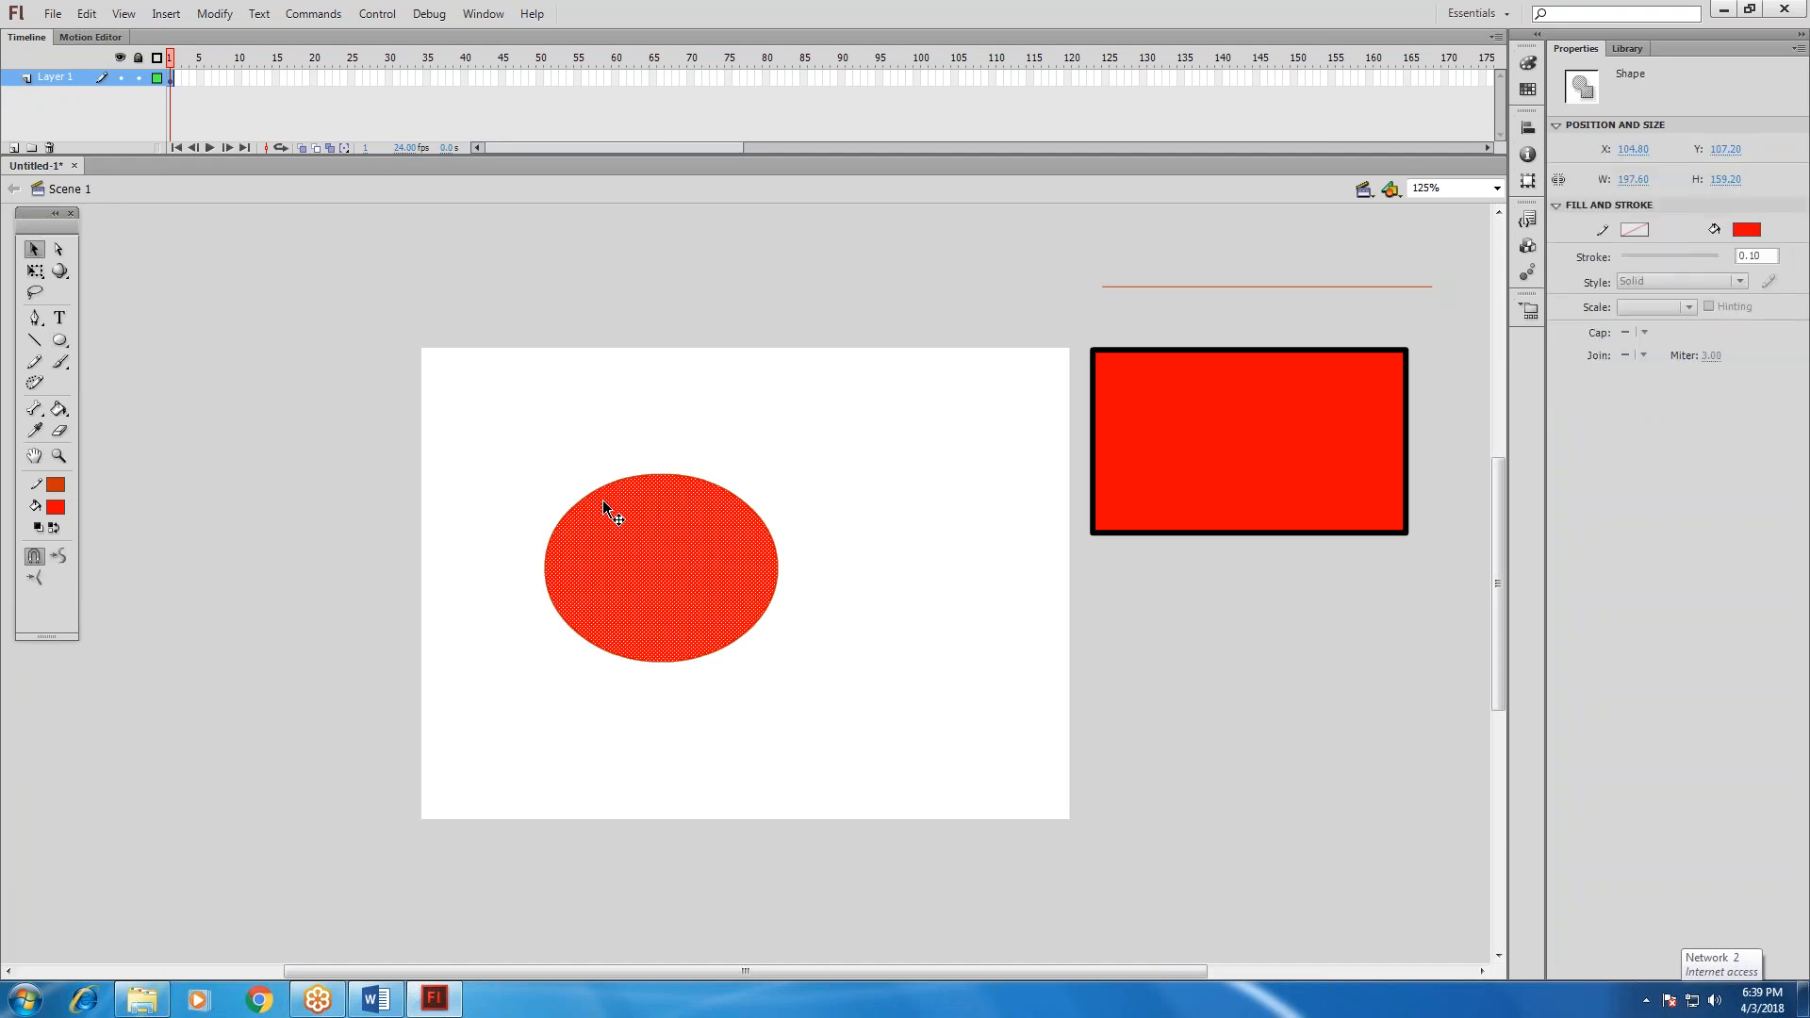
{"action": "left_click", "coordinate": [1744, 232]}
{"action": "left_click", "coordinate": [1591, 300]}
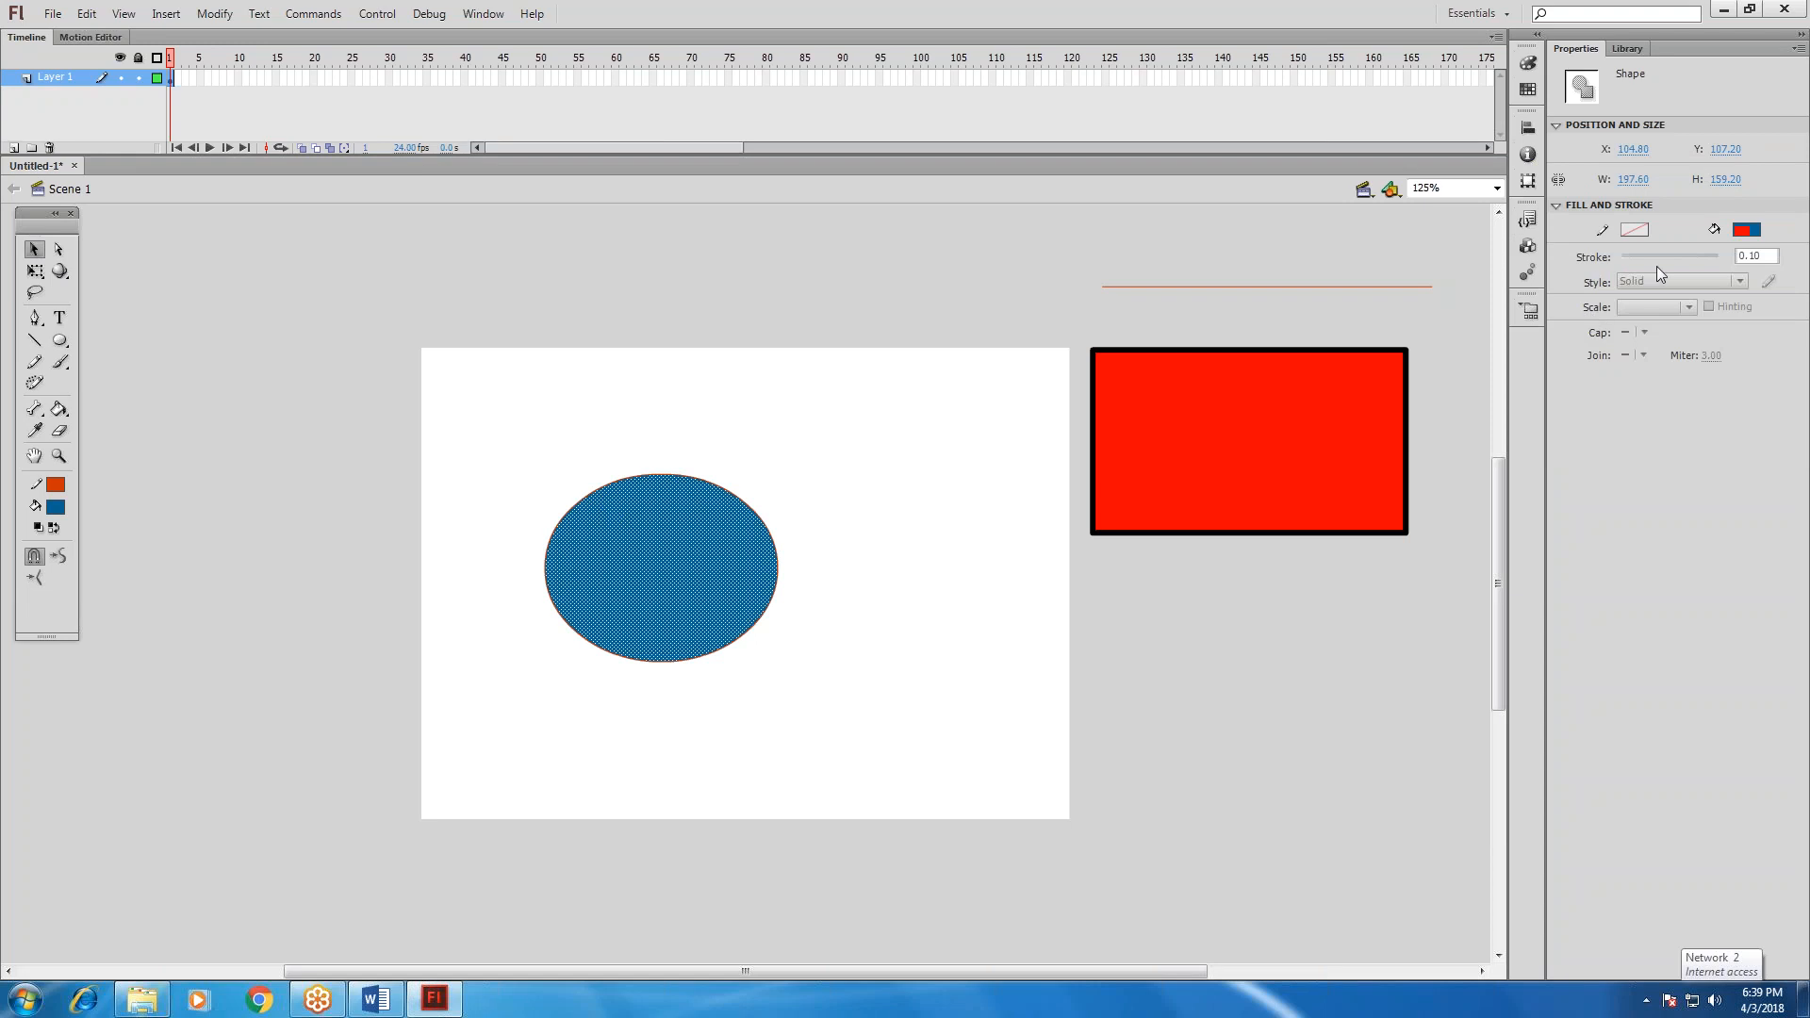
{"action": "left_click", "coordinate": [1746, 230]}
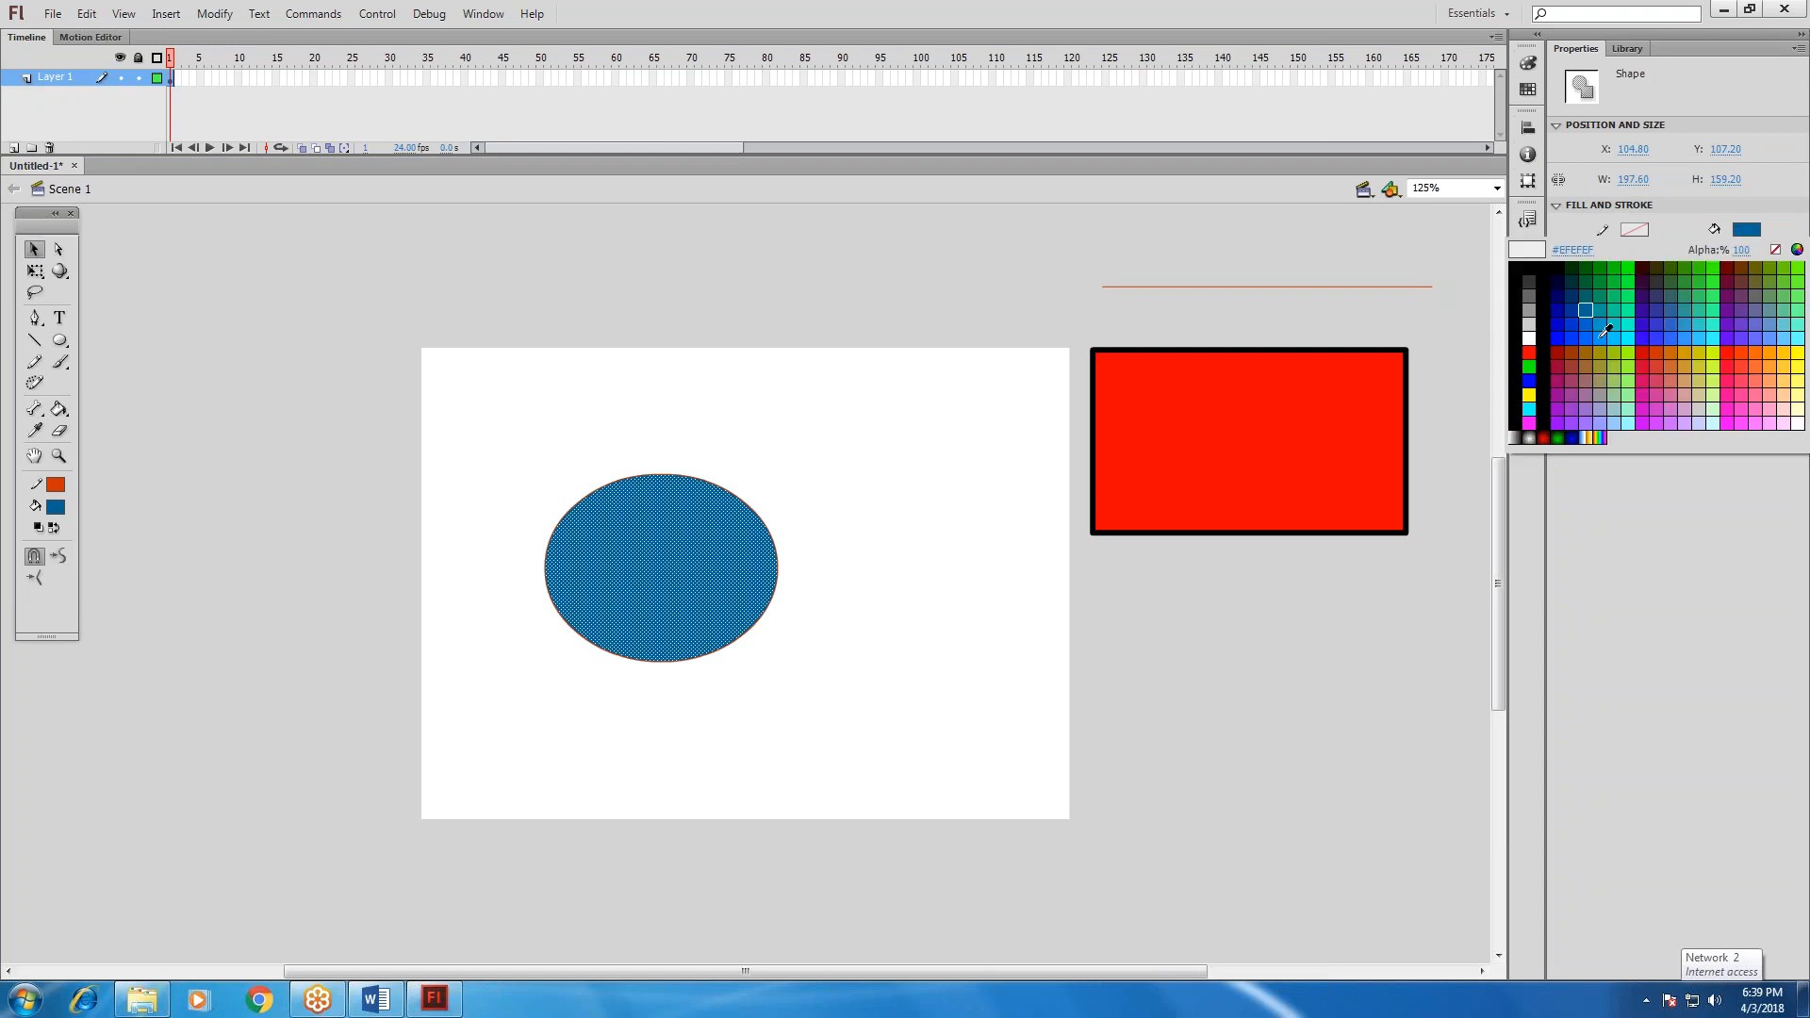
{"action": "left_click", "coordinate": [1604, 332]}
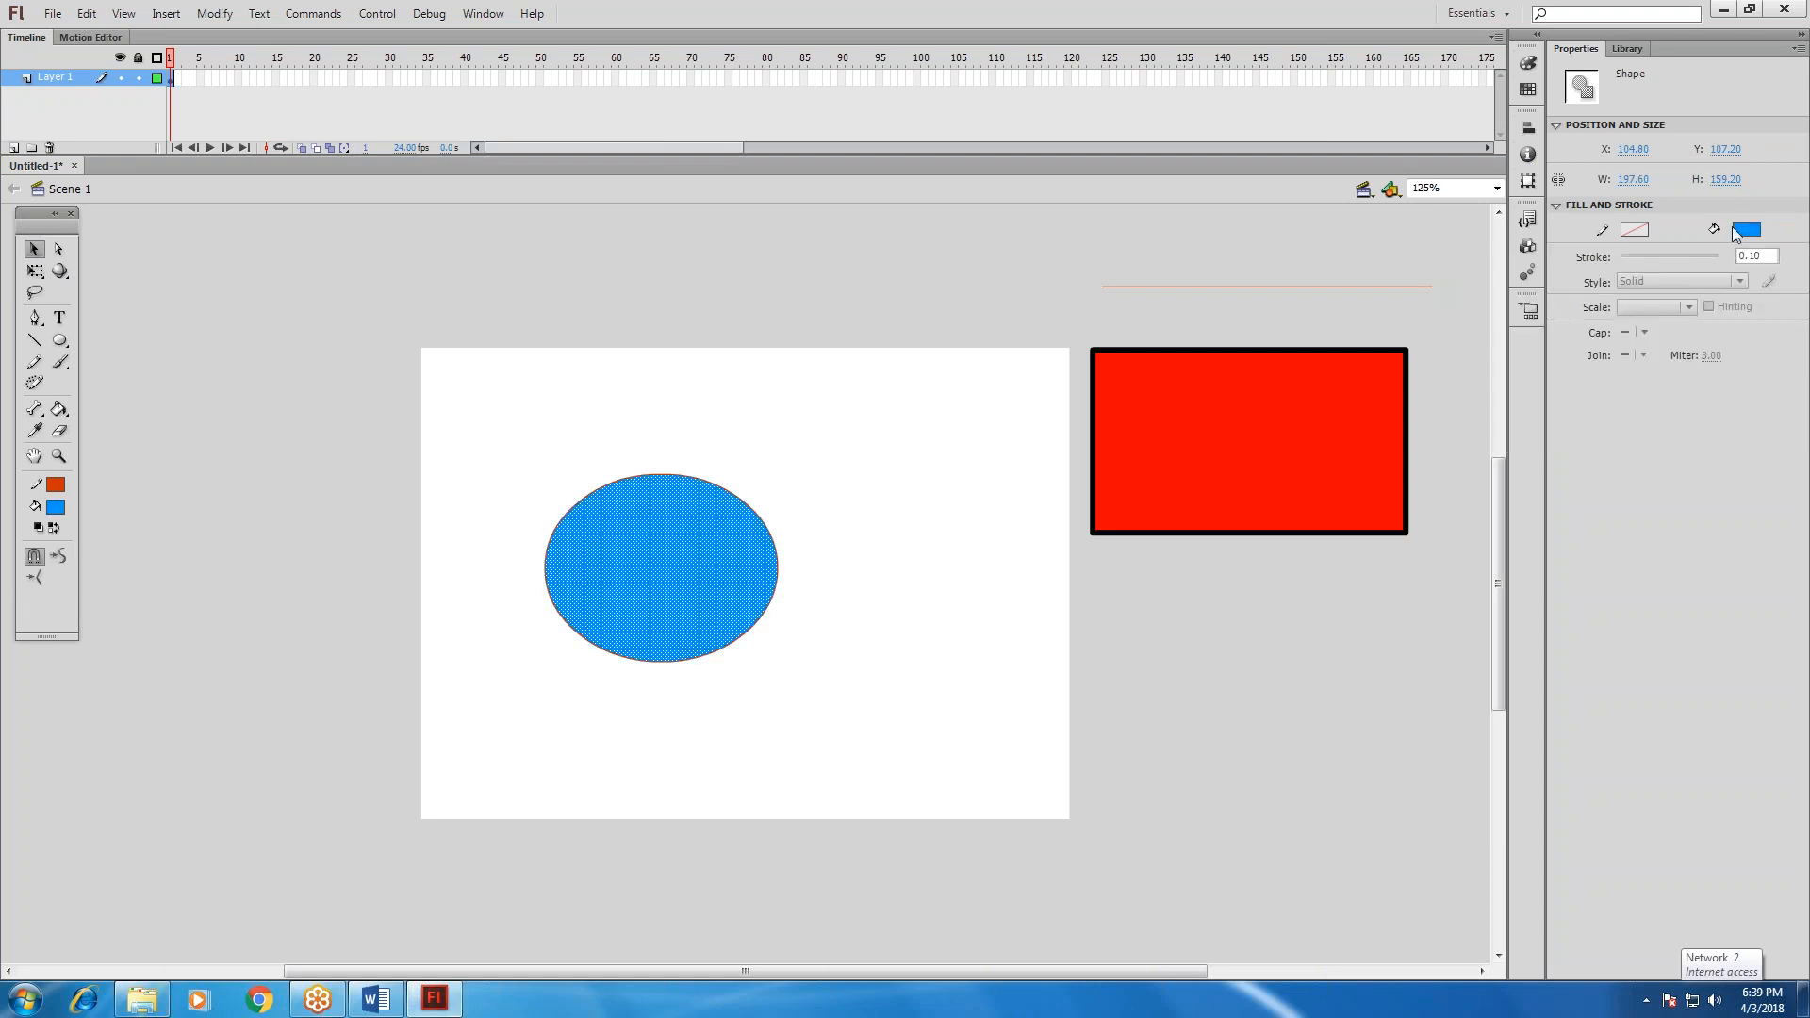
{"action": "left_click", "coordinate": [1741, 232]}
{"action": "left_click", "coordinate": [1599, 320]}
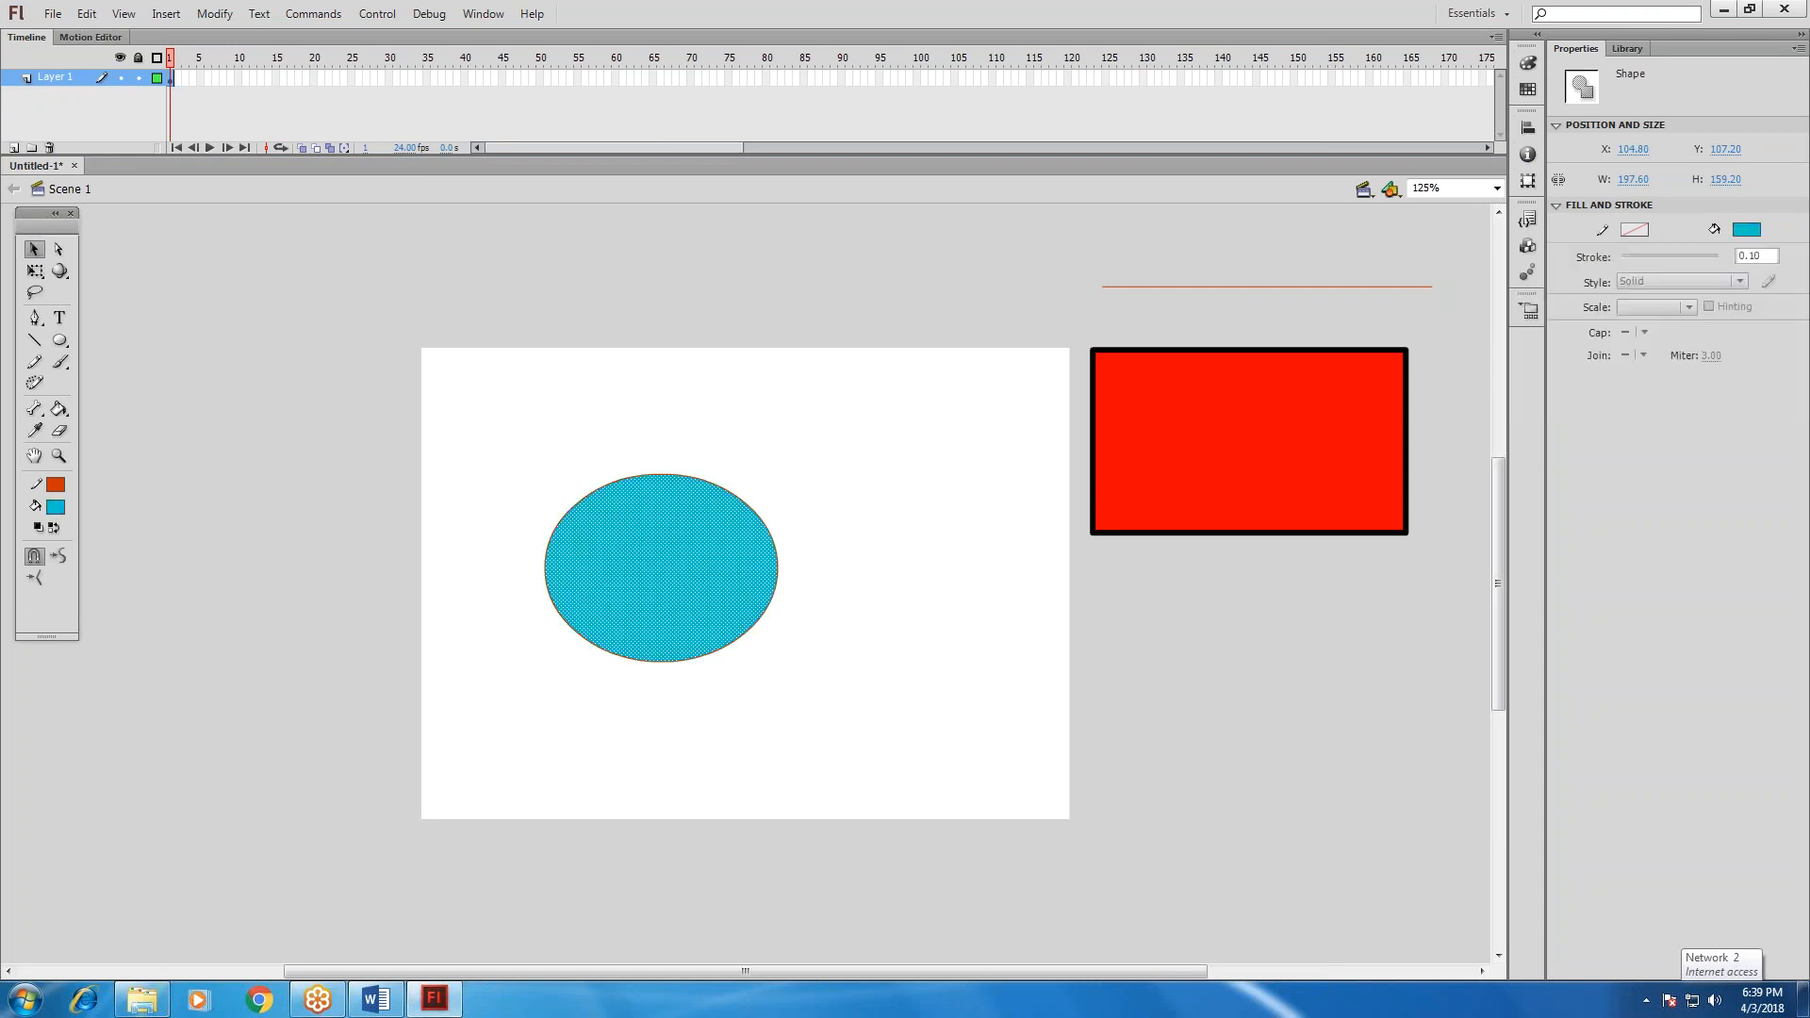
{"action": "left_click", "coordinate": [1635, 230]}
{"action": "left_click", "coordinate": [1571, 300]}
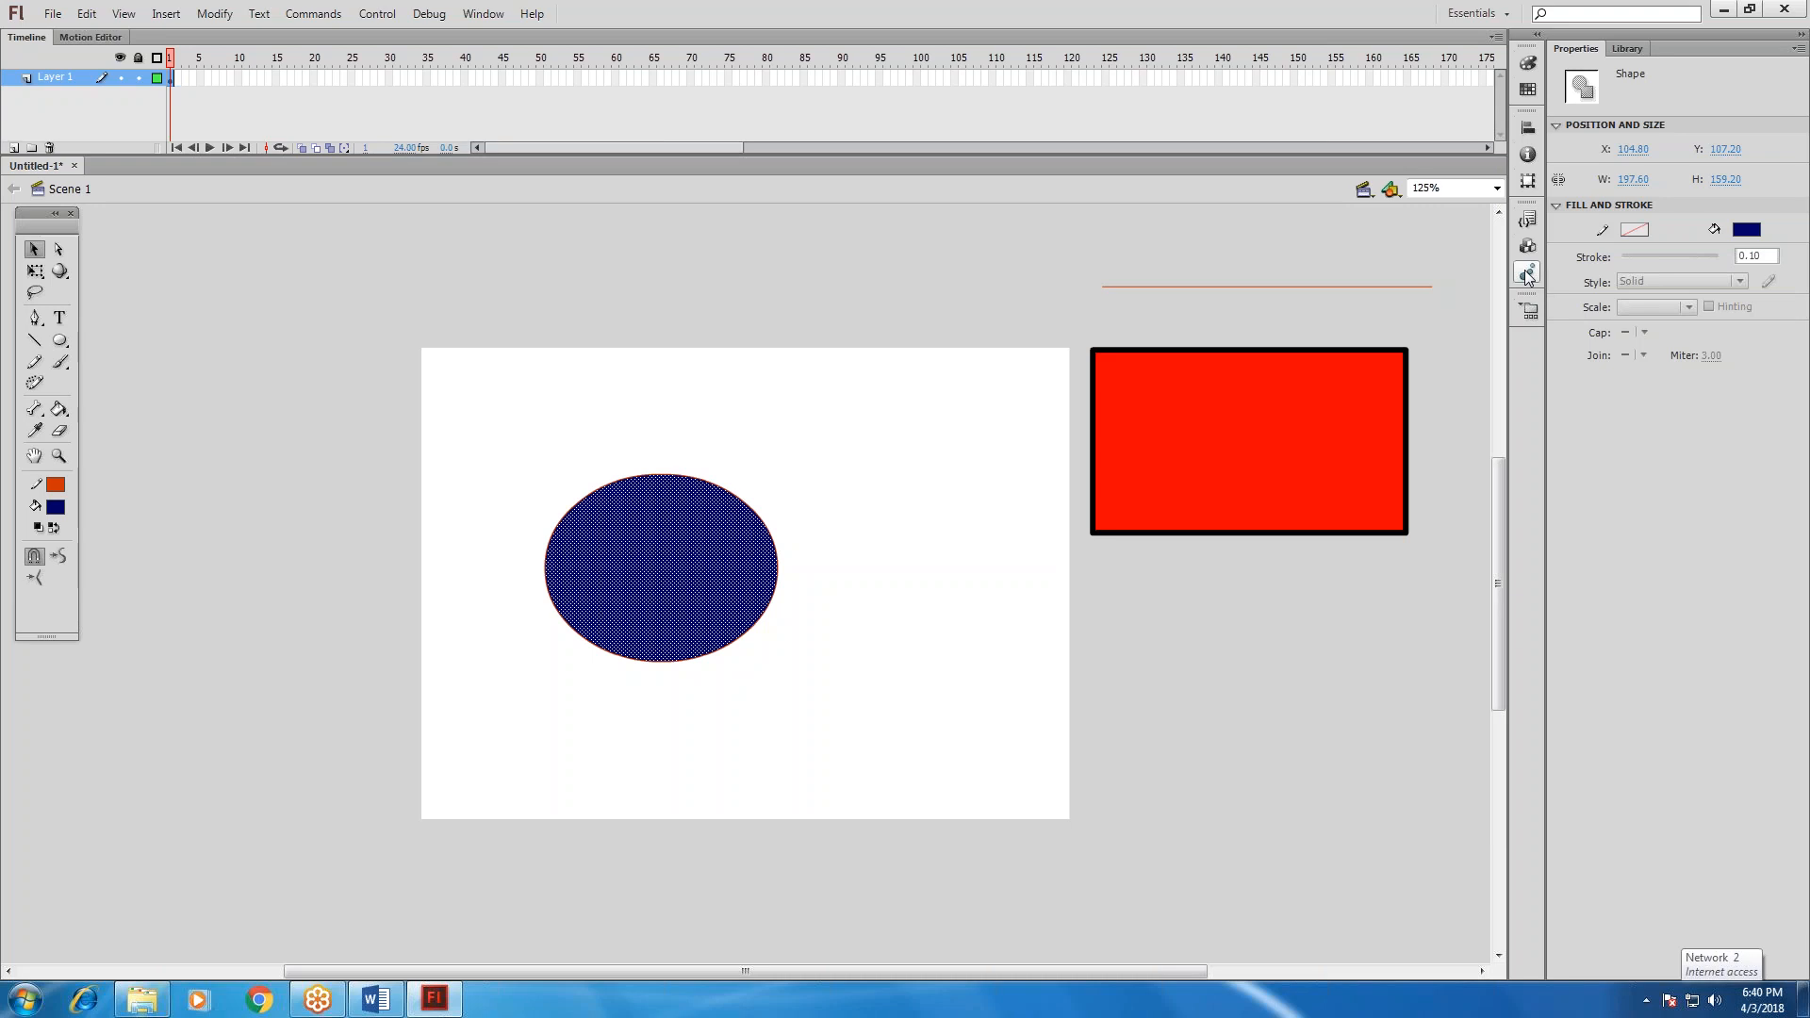
Draw a navy rectangle about 137 by 114 px right of the oval, and raise the Rectangle tool's corner radius.
{"action": "left_click", "coordinate": [61, 349]}
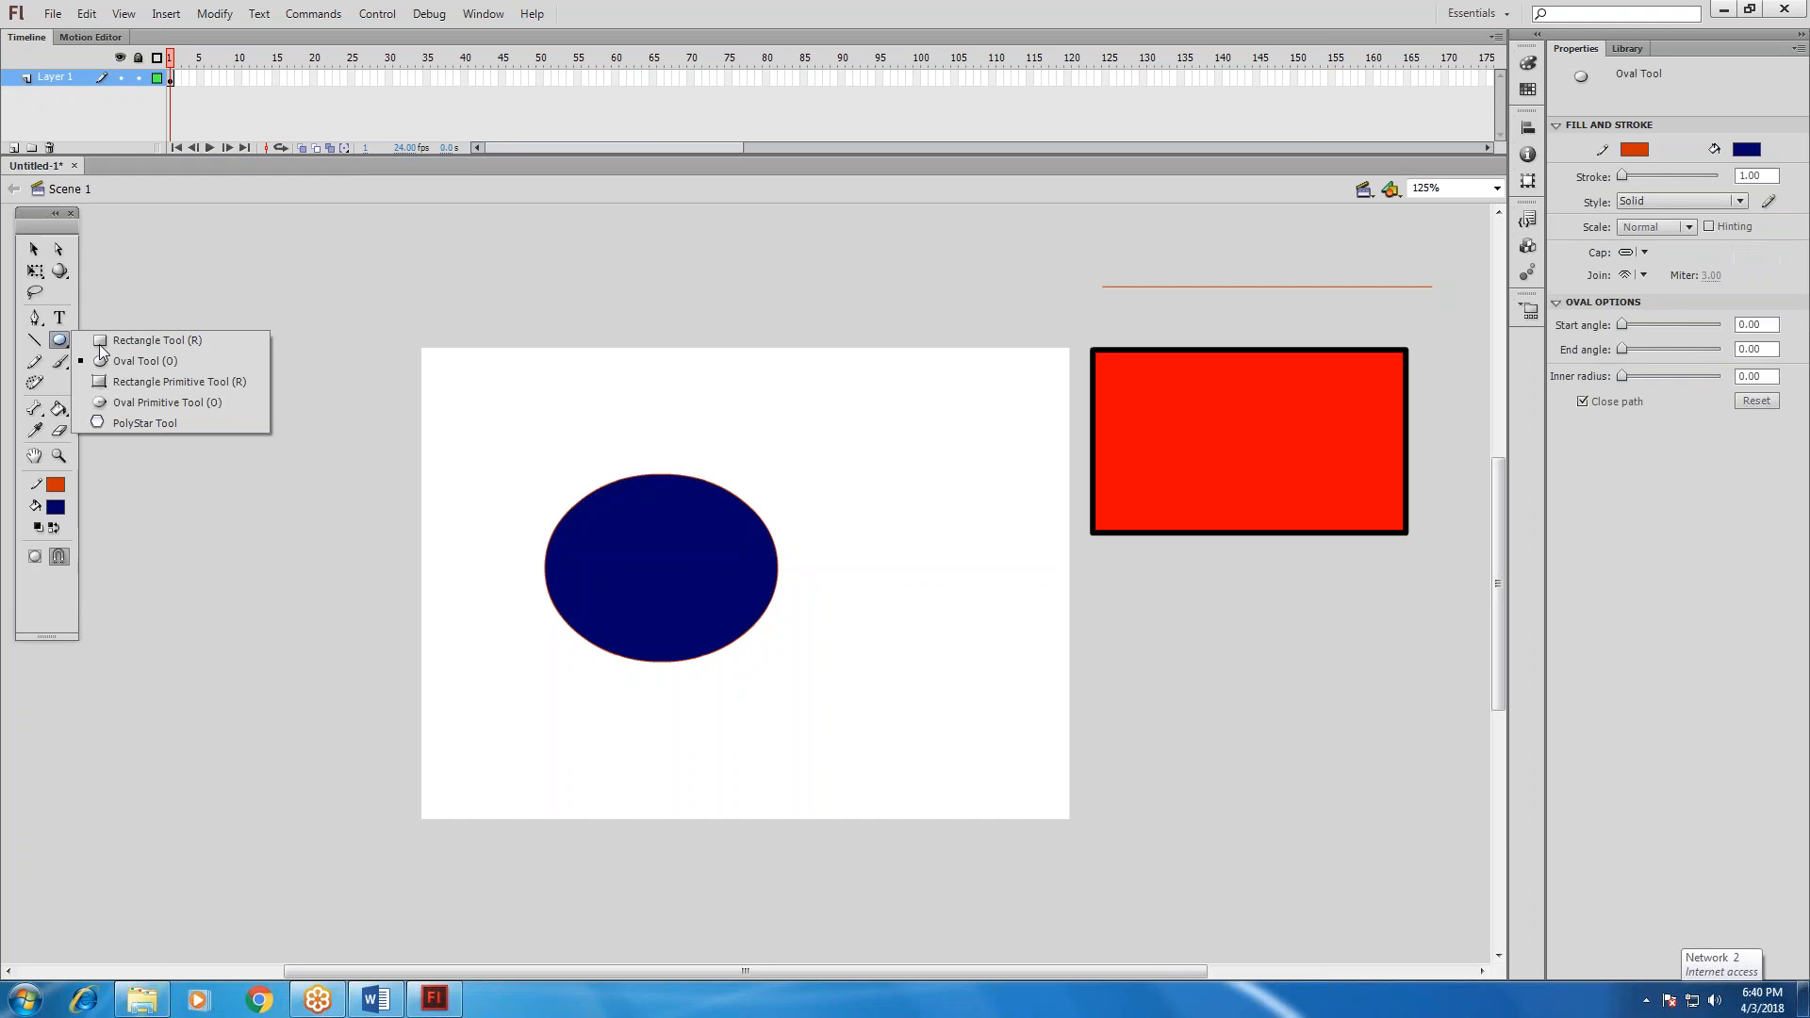
{"action": "left_click", "coordinate": [148, 340]}
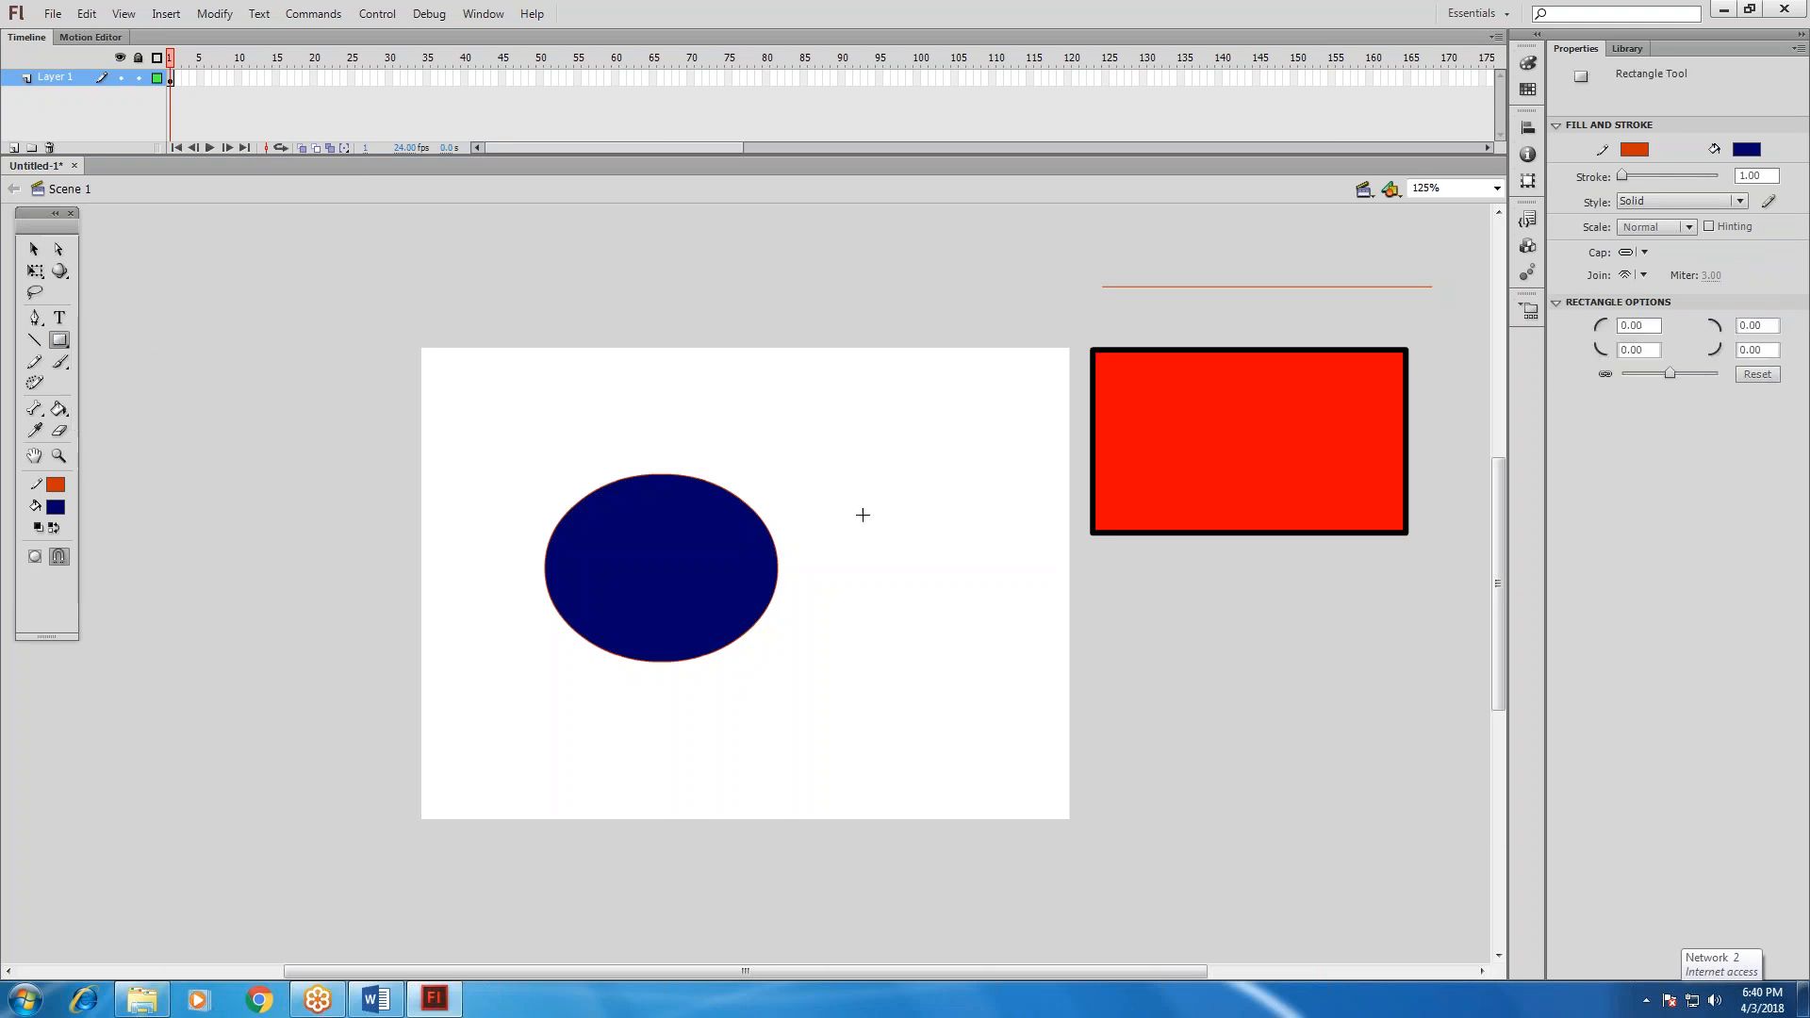
{"action": "left_click_drag", "start_coordinate": [846, 511], "coordinate": [1007, 645]}
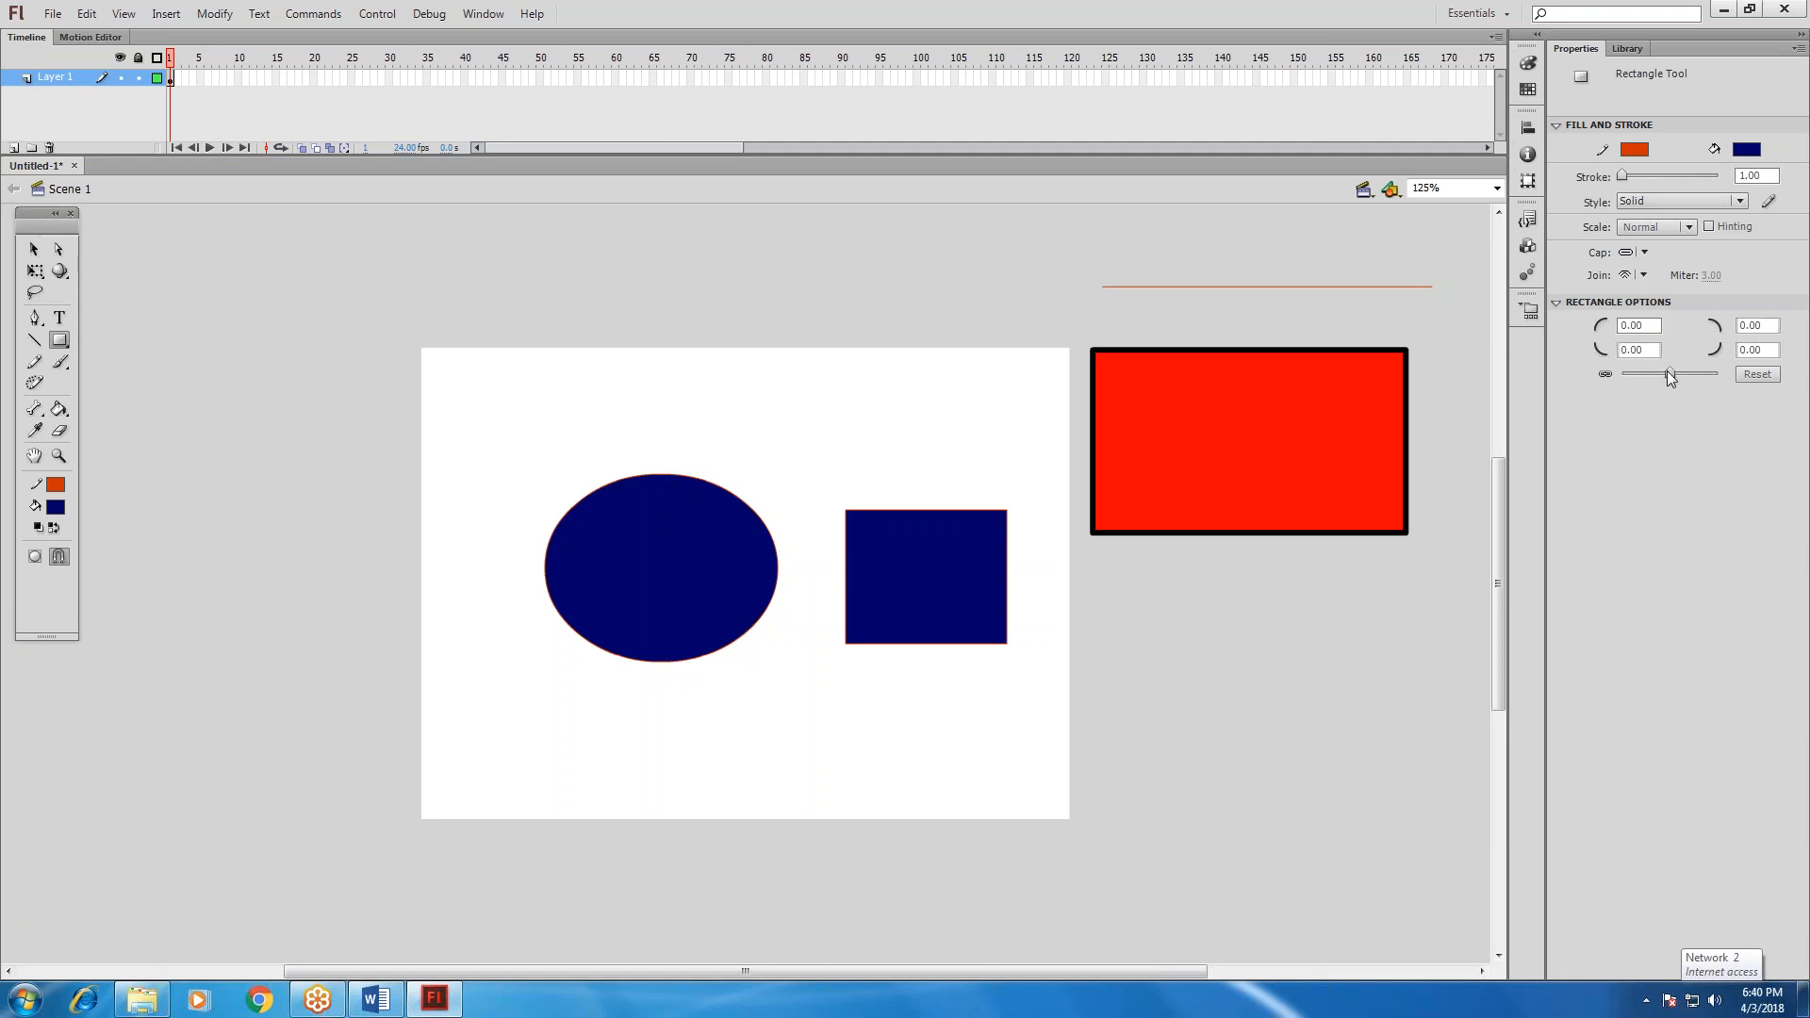
{"action": "left_click_drag", "start_coordinate": [1673, 372], "coordinate": [1688, 374]}
Select the whole navy oval with its outline and move it to the upper-left corner of the stage.
{"action": "left_click", "coordinate": [33, 249]}
{"action": "left_click", "coordinate": [571, 518]}
{"action": "mouse_move", "coordinate": [506, 461]}
{"action": "left_mouse_down"}
{"action": "mouse_move", "coordinate": [862, 733]}
{"action": "mouse_move", "coordinate": [813, 707]}
{"action": "mouse_move", "coordinate": [703, 526]}
{"action": "mouse_move", "coordinate": [518, 409]}
{"action": "left_mouse_up"}
{"action": "left_click_drag", "start_coordinate": [717, 552], "coordinate": [593, 446]}
Select the navy rectangle with its outline and move it left and down, just below the stage's centre.
{"action": "left_click", "coordinate": [755, 513]}
{"action": "left_click_drag", "start_coordinate": [766, 469], "coordinate": [1049, 743]}
{"action": "left_click_drag", "start_coordinate": [934, 592], "coordinate": [802, 637]}
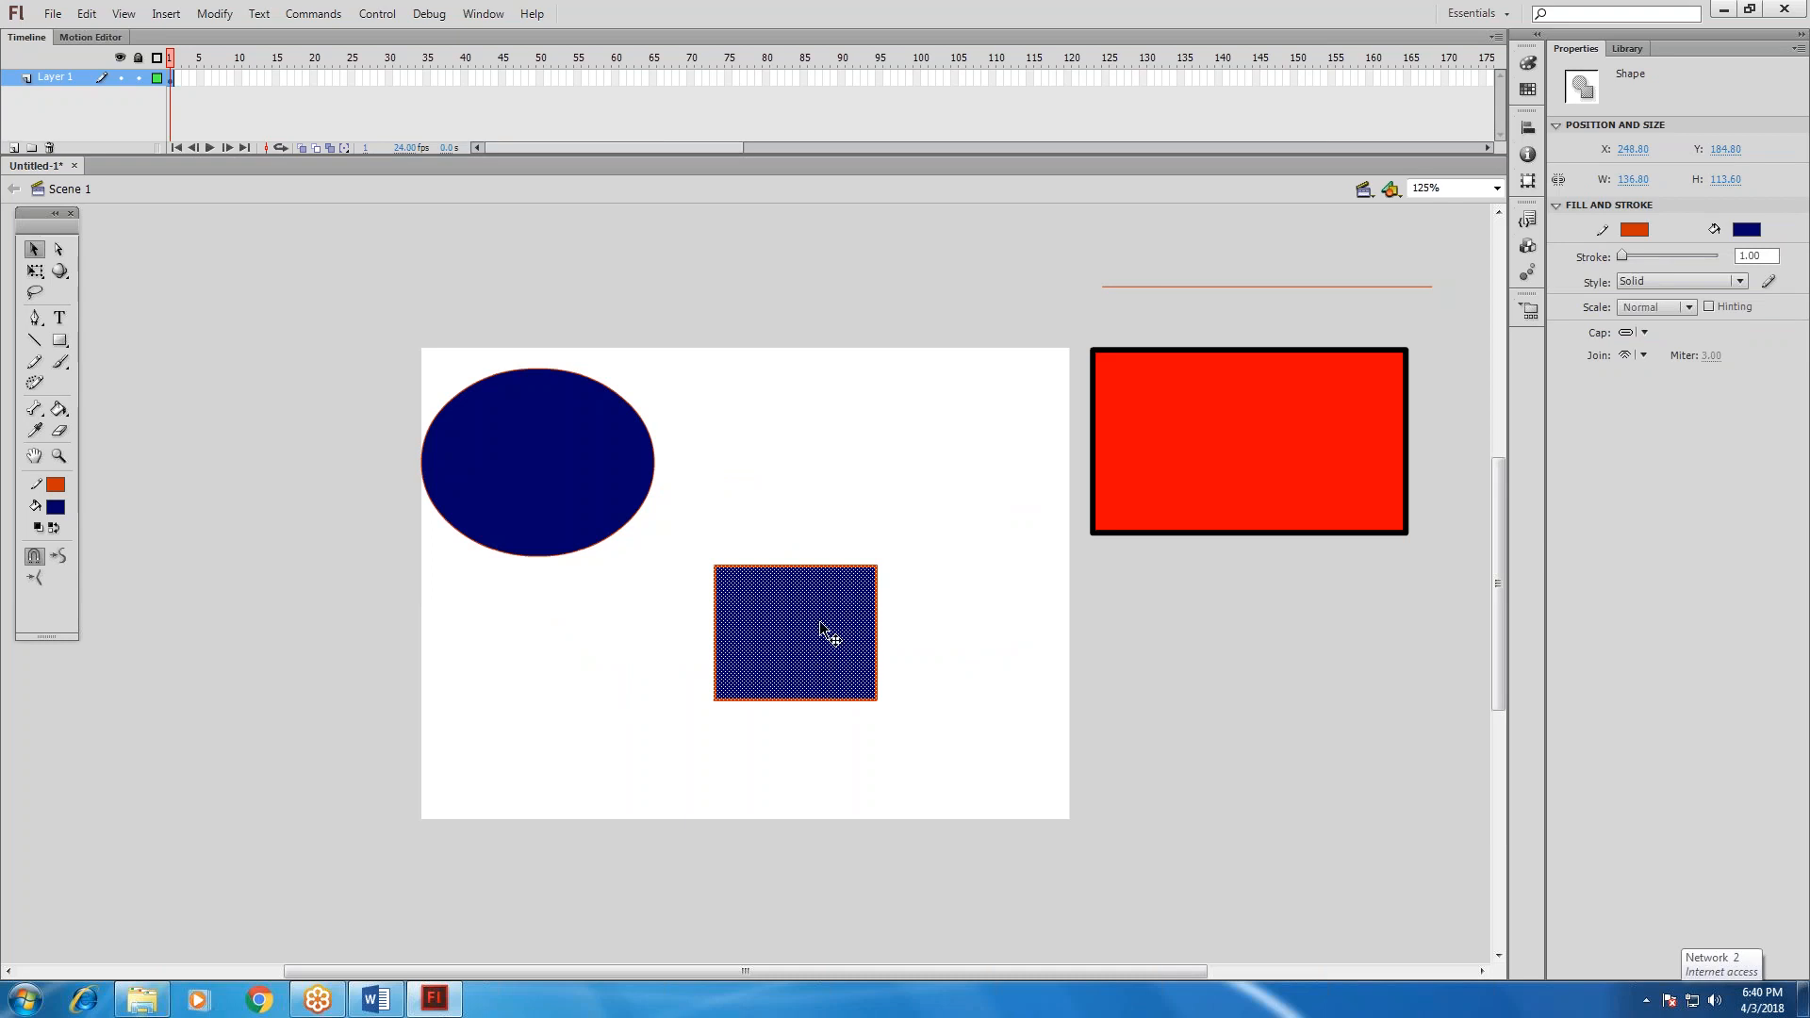
Select the whole navy rectangle with its outline, view its stroke cap and join options, and delete it.
{"action": "left_click", "coordinate": [1152, 411]}
{"action": "left_click", "coordinate": [842, 556]}
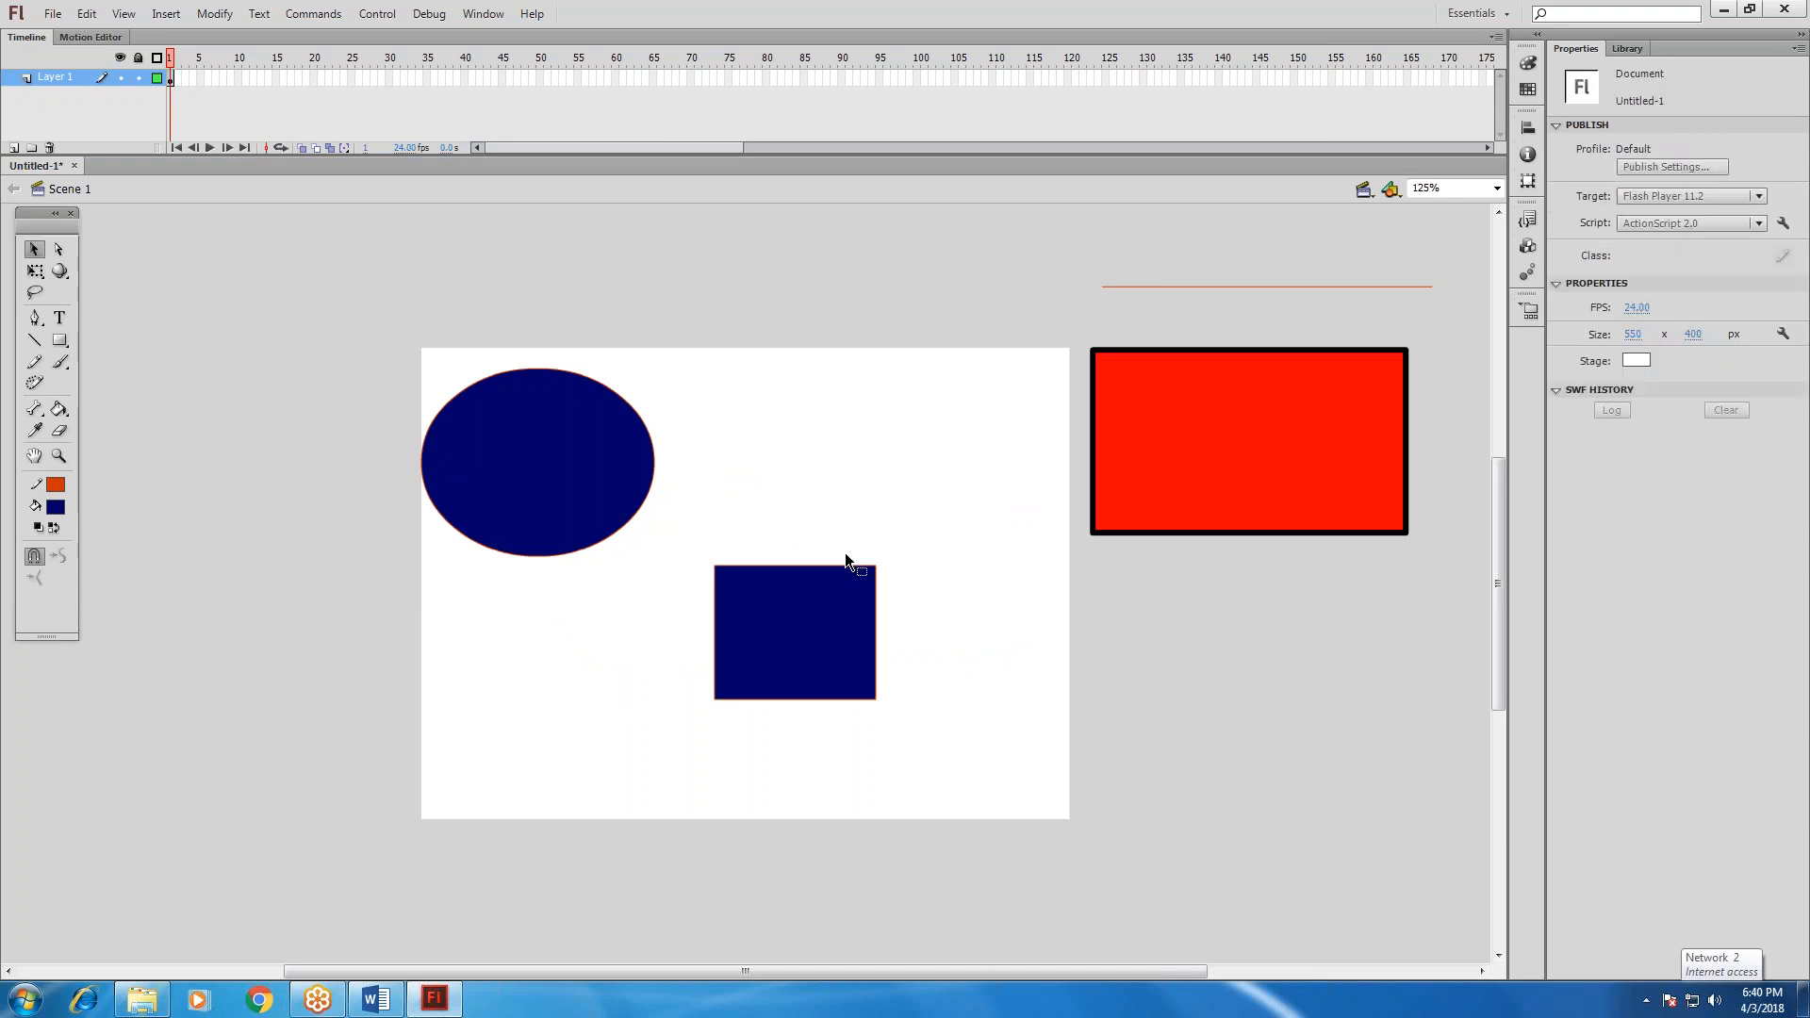
{"action": "left_click_drag", "start_coordinate": [690, 541], "coordinate": [925, 726]}
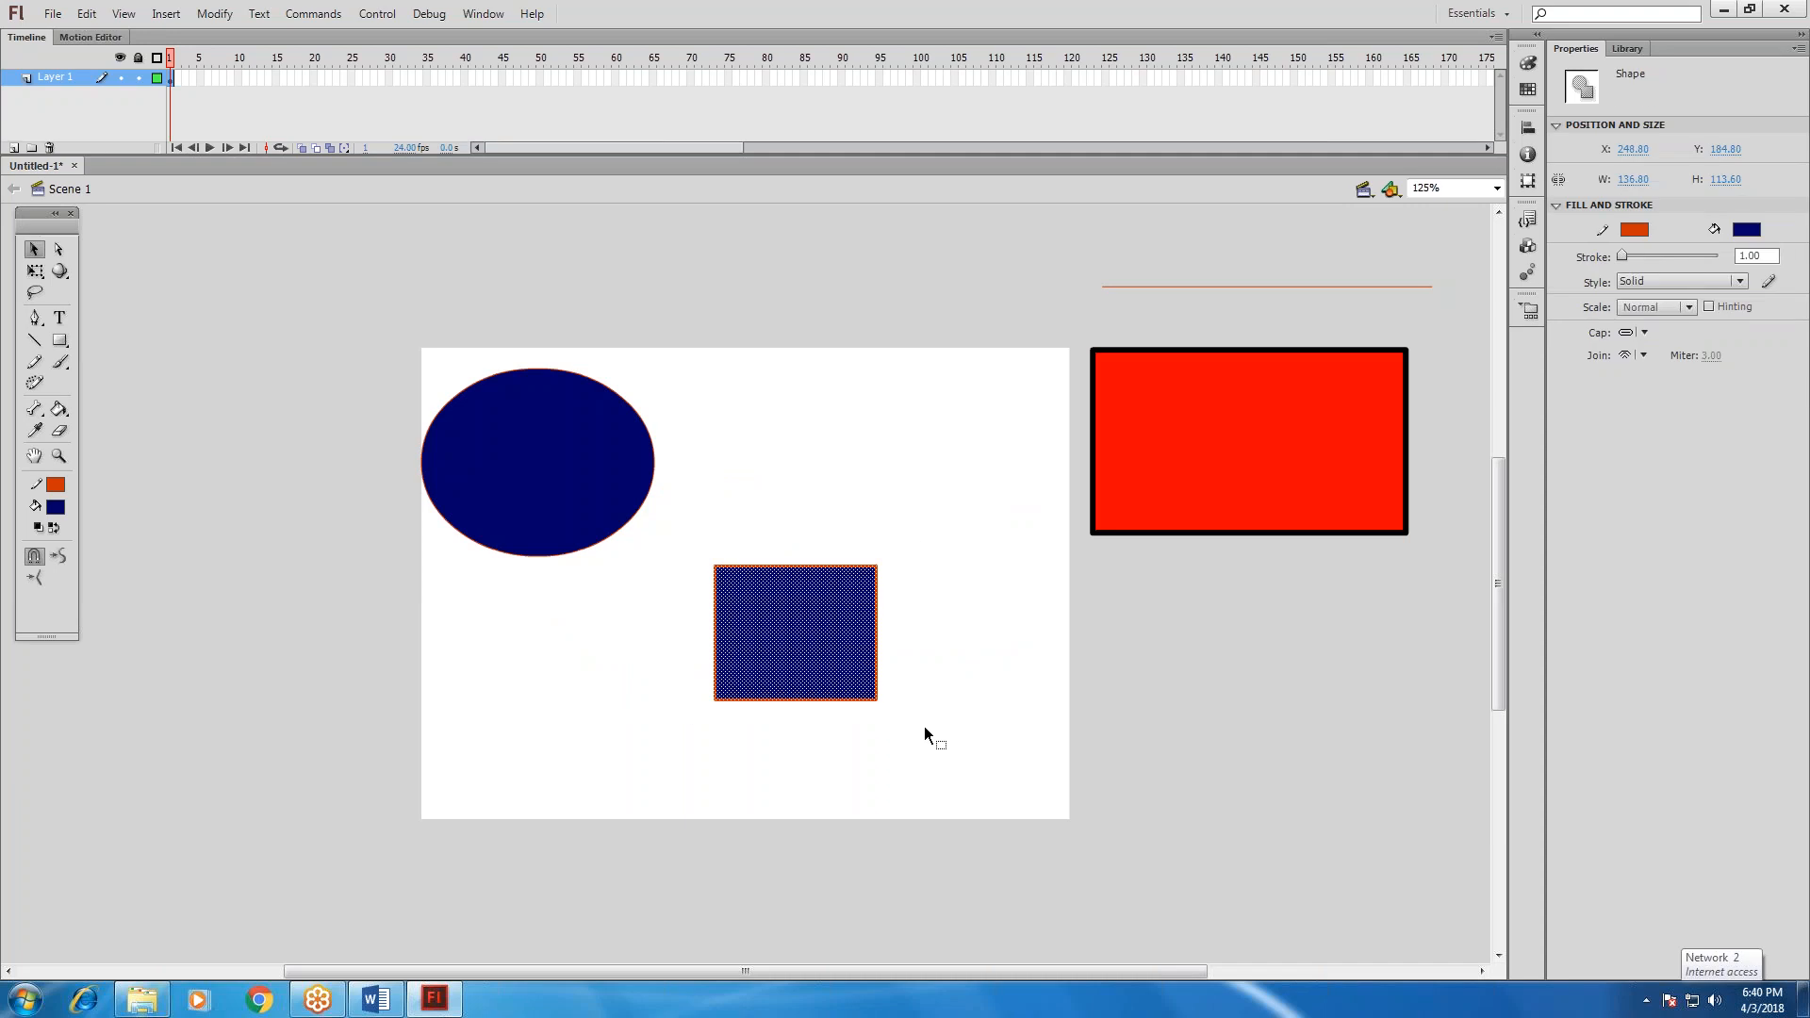
{"action": "left_click", "coordinate": [1626, 335]}
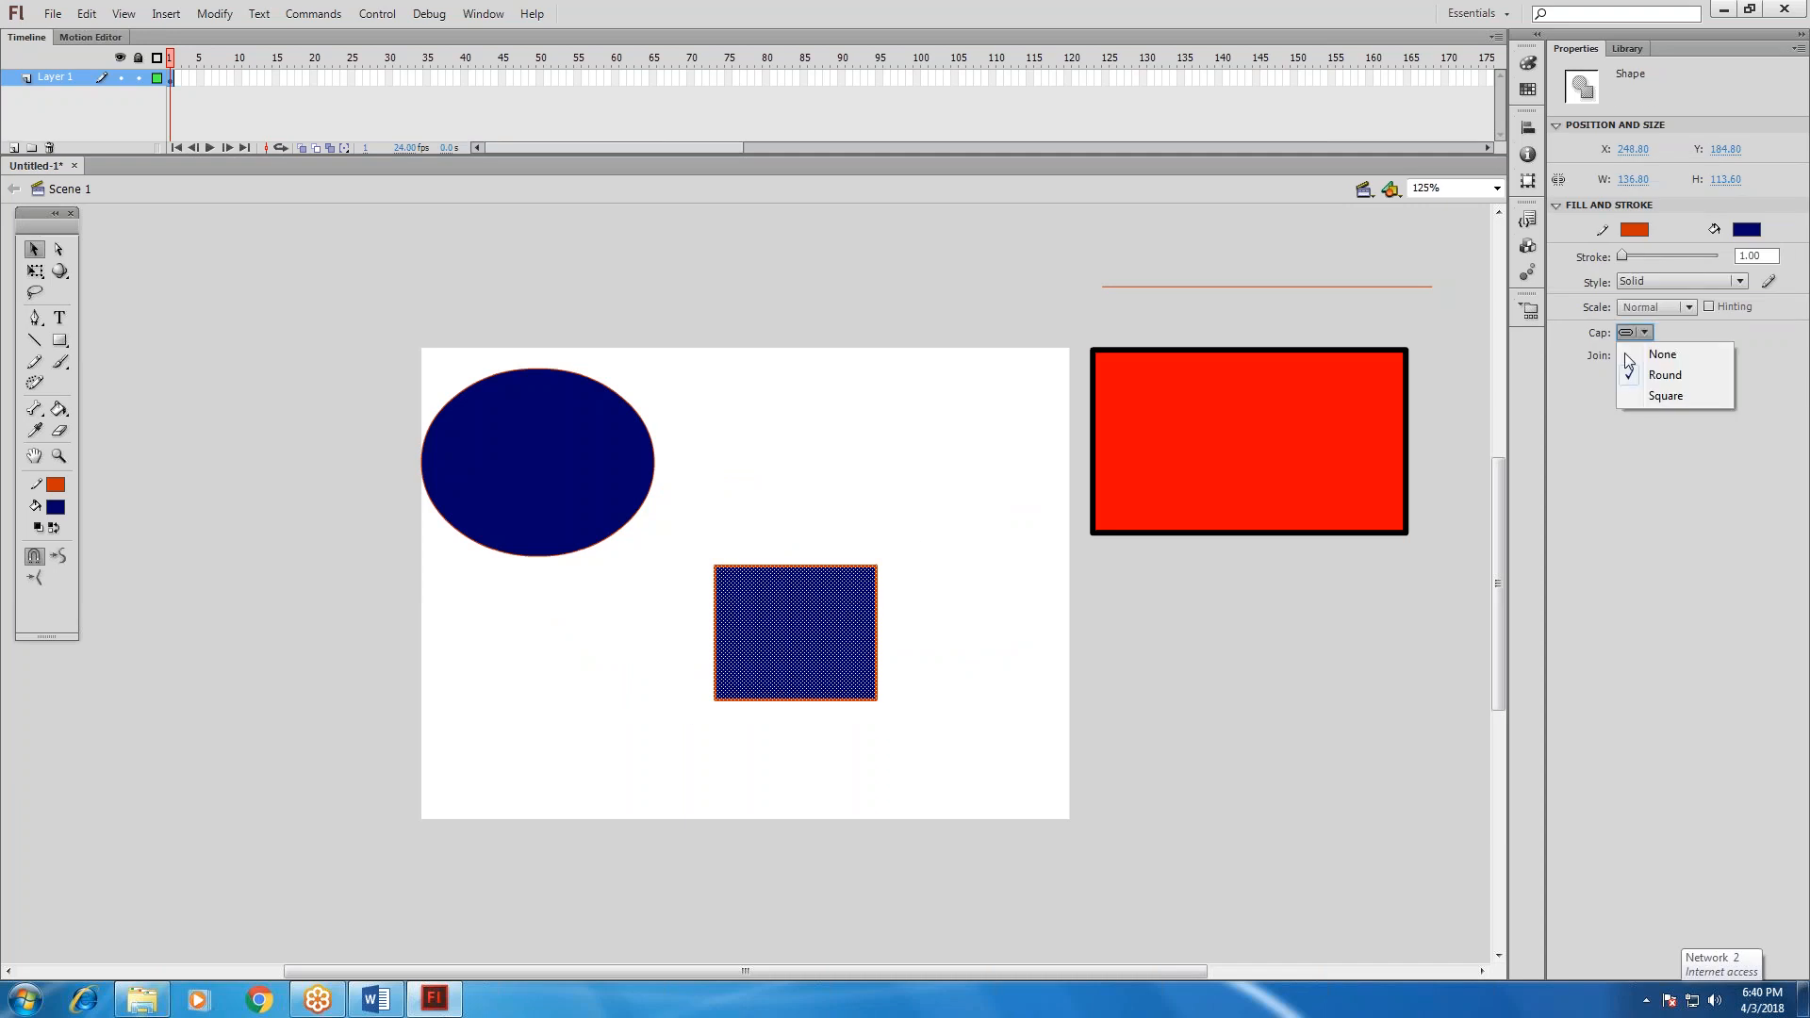
{"action": "left_click", "coordinate": [1641, 358]}
{"action": "left_click", "coordinate": [1643, 358]}
{"action": "left_click", "coordinate": [1642, 357]}
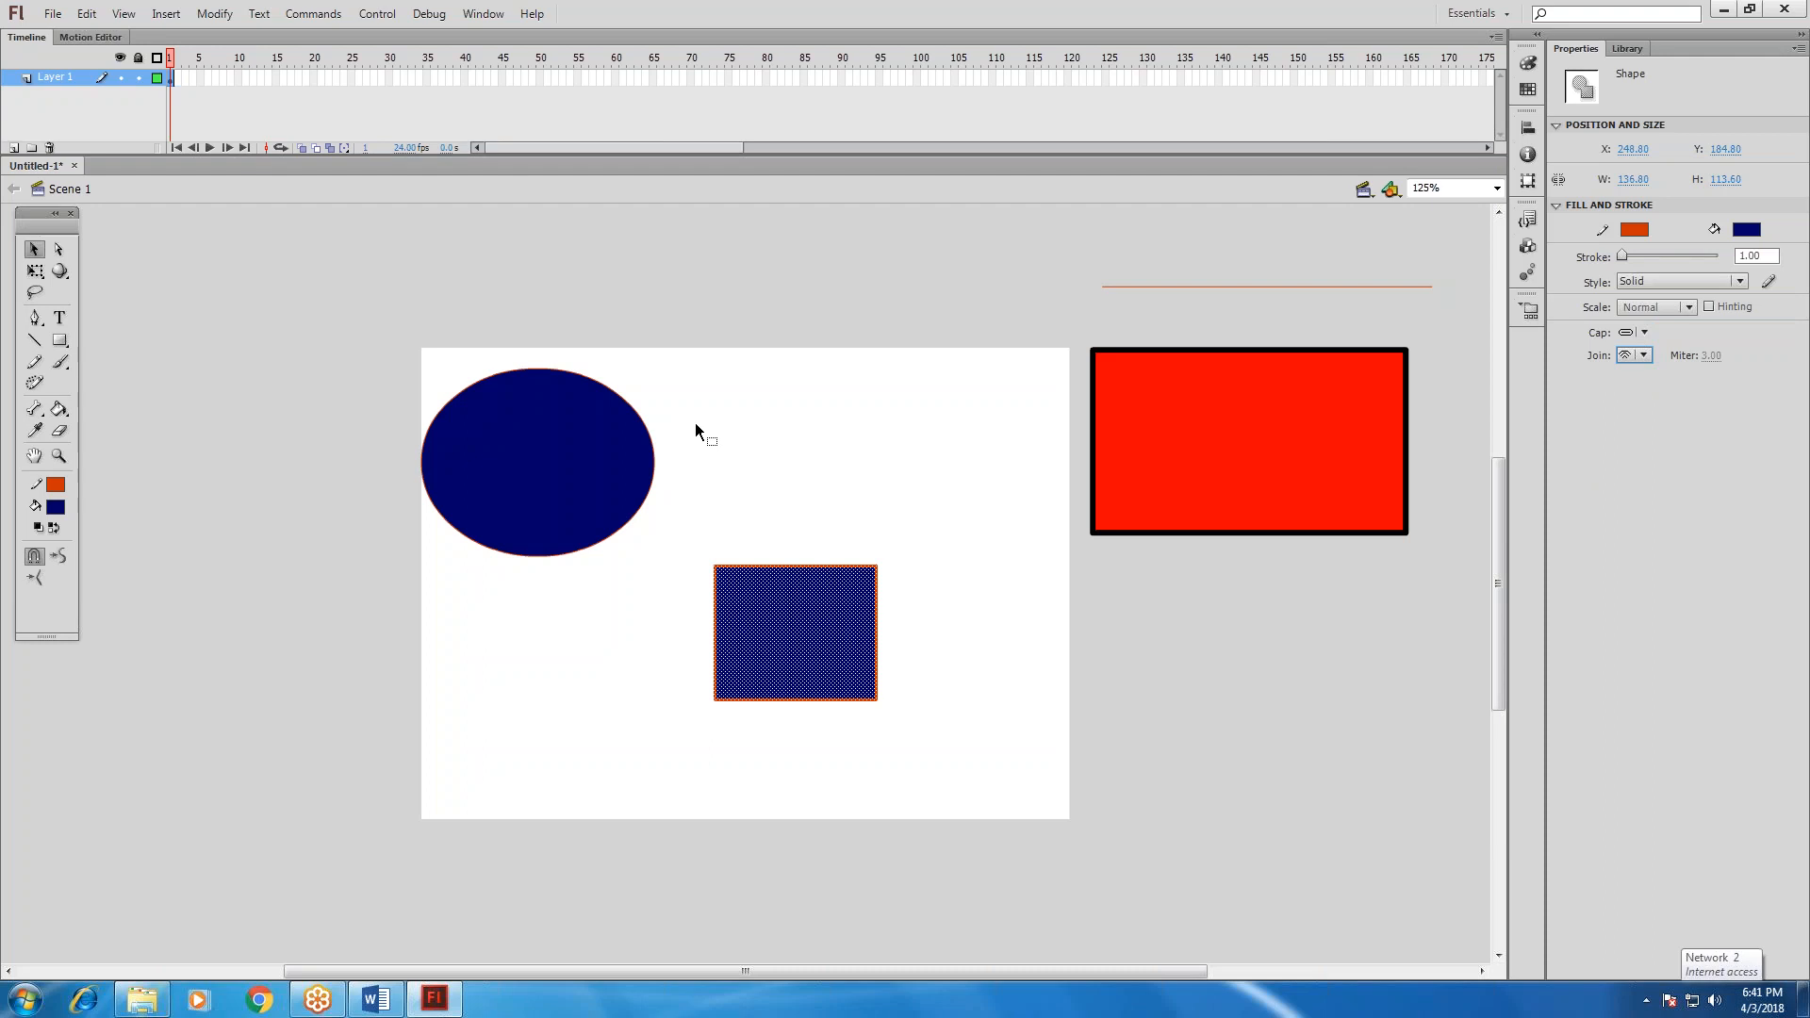
{"action": "key", "text": "Delete"}
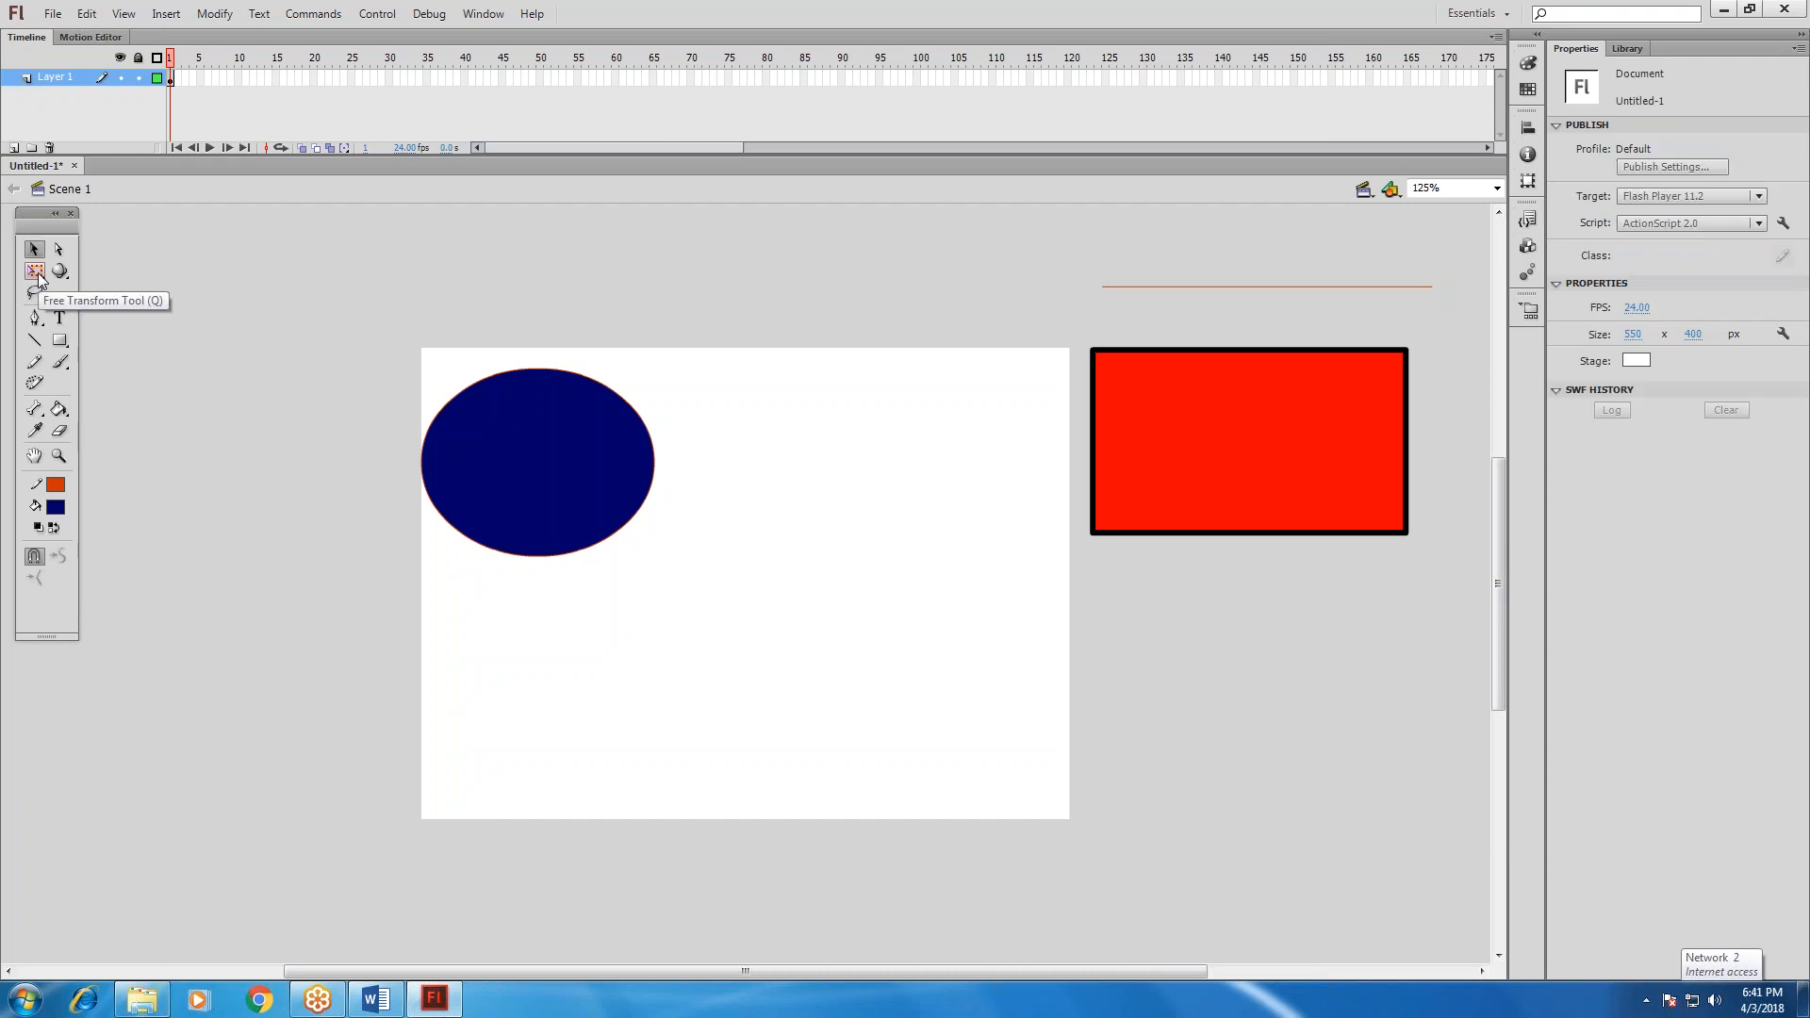
Set the Rectangle tool's corner radius to 13 and draw a rounded rectangle about 194 by 129 px below the stage's centre.
{"action": "left_click", "coordinate": [59, 340]}
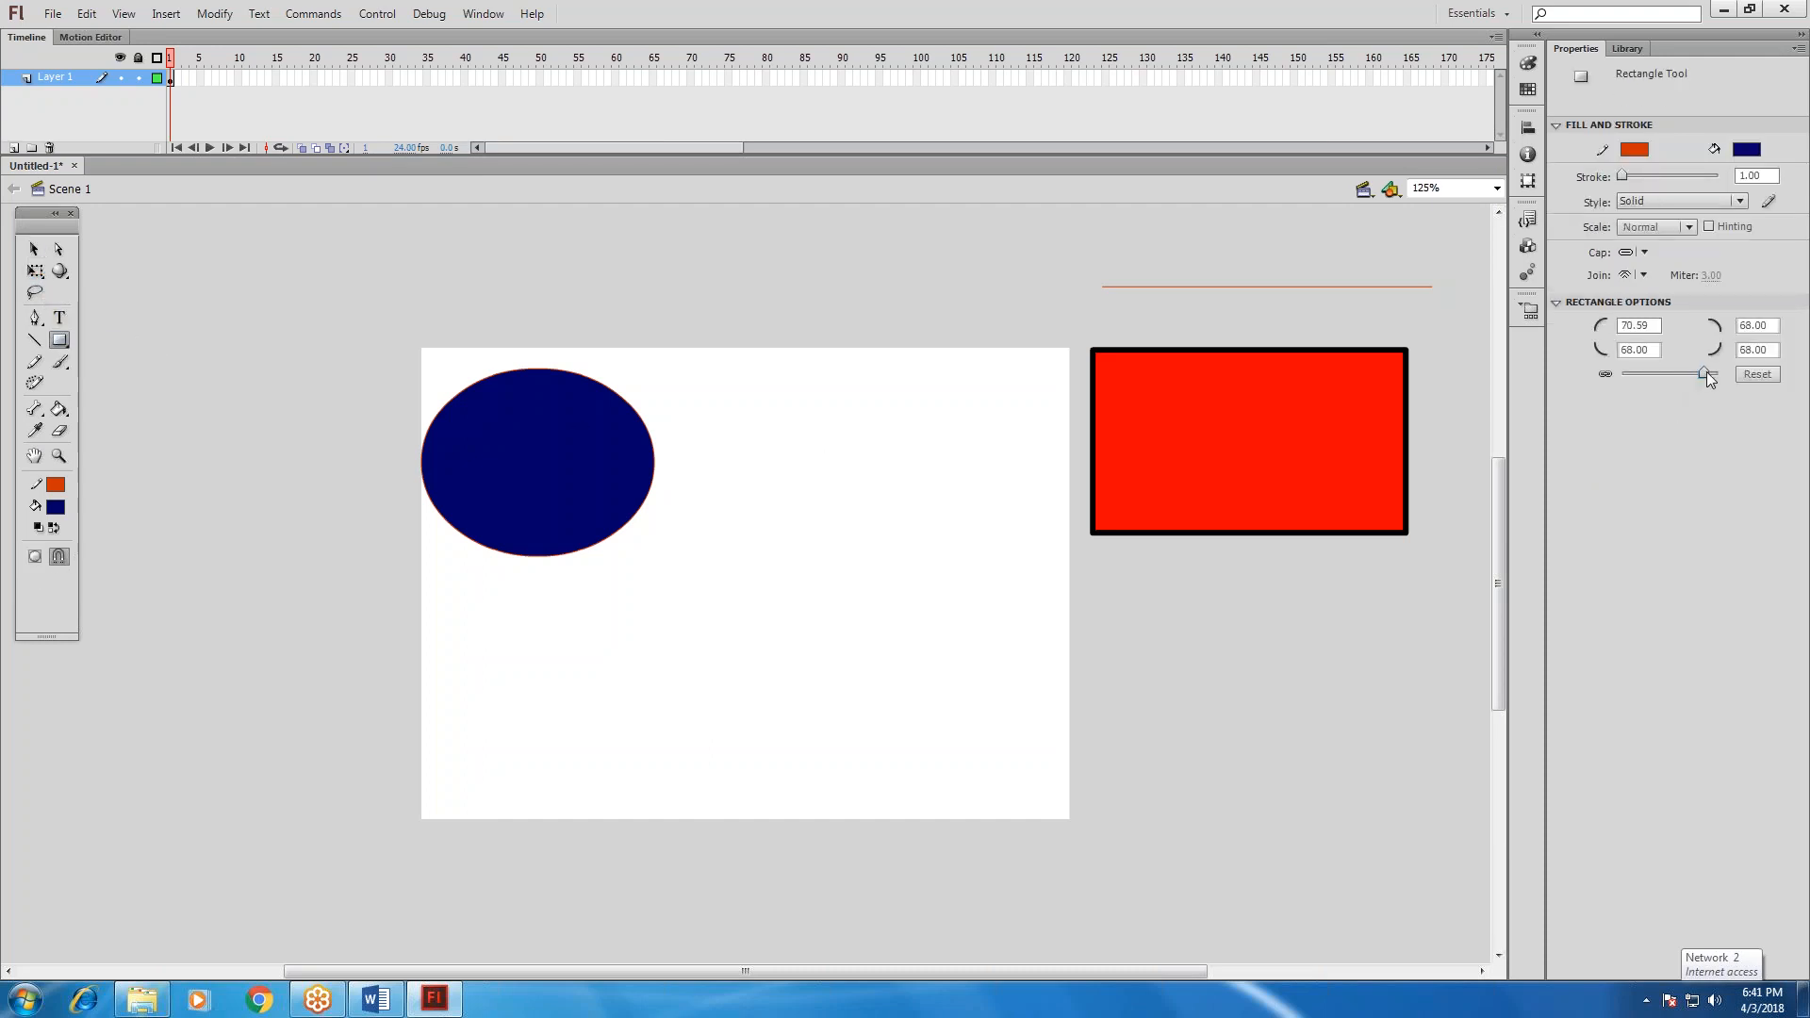
{"action": "left_click_drag", "start_coordinate": [1707, 372], "coordinate": [1679, 366]}
{"action": "left_click_drag", "start_coordinate": [633, 578], "coordinate": [863, 731]}
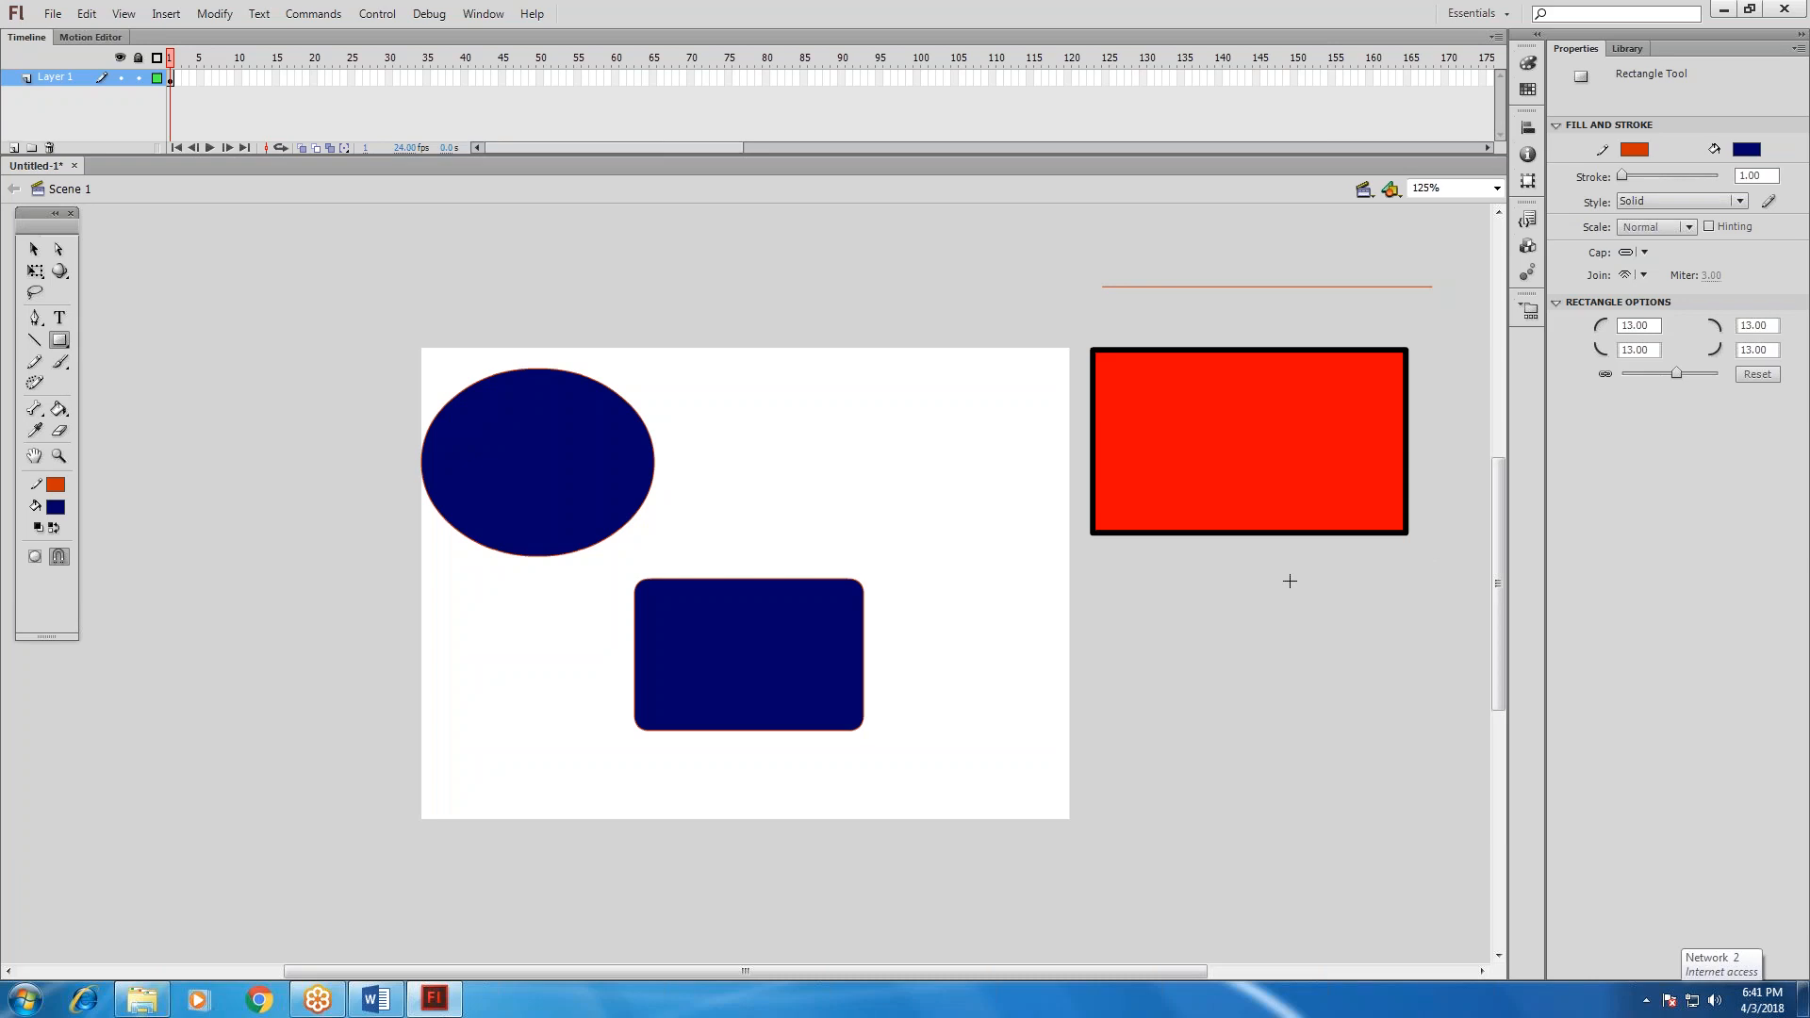
Select the whole rounded rectangle with its outline and thicken its stroke to 18.55.
{"action": "left_click", "coordinate": [34, 249]}
{"action": "left_click_drag", "start_coordinate": [583, 568], "coordinate": [913, 756]}
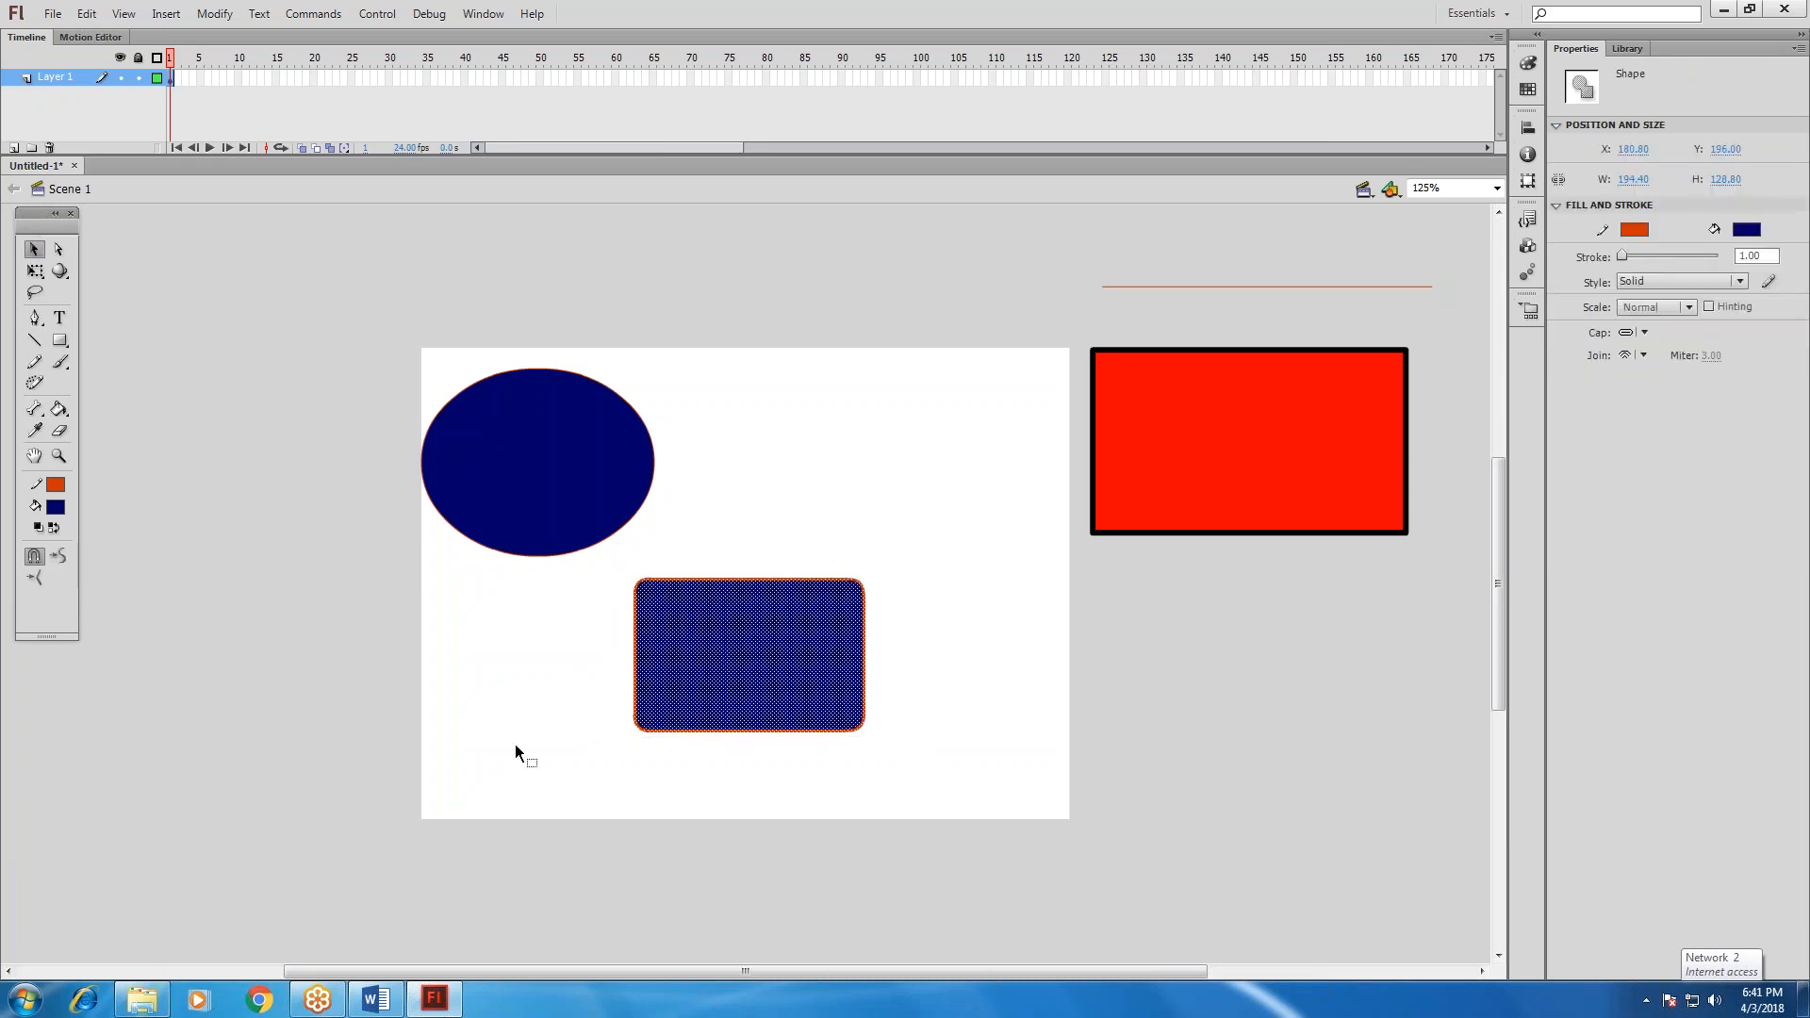
{"action": "mouse_move", "coordinate": [1626, 260]}
{"action": "left_mouse_down"}
{"action": "mouse_move", "coordinate": [1652, 261]}
{"action": "mouse_move", "coordinate": [1630, 260]}
{"action": "left_mouse_up"}
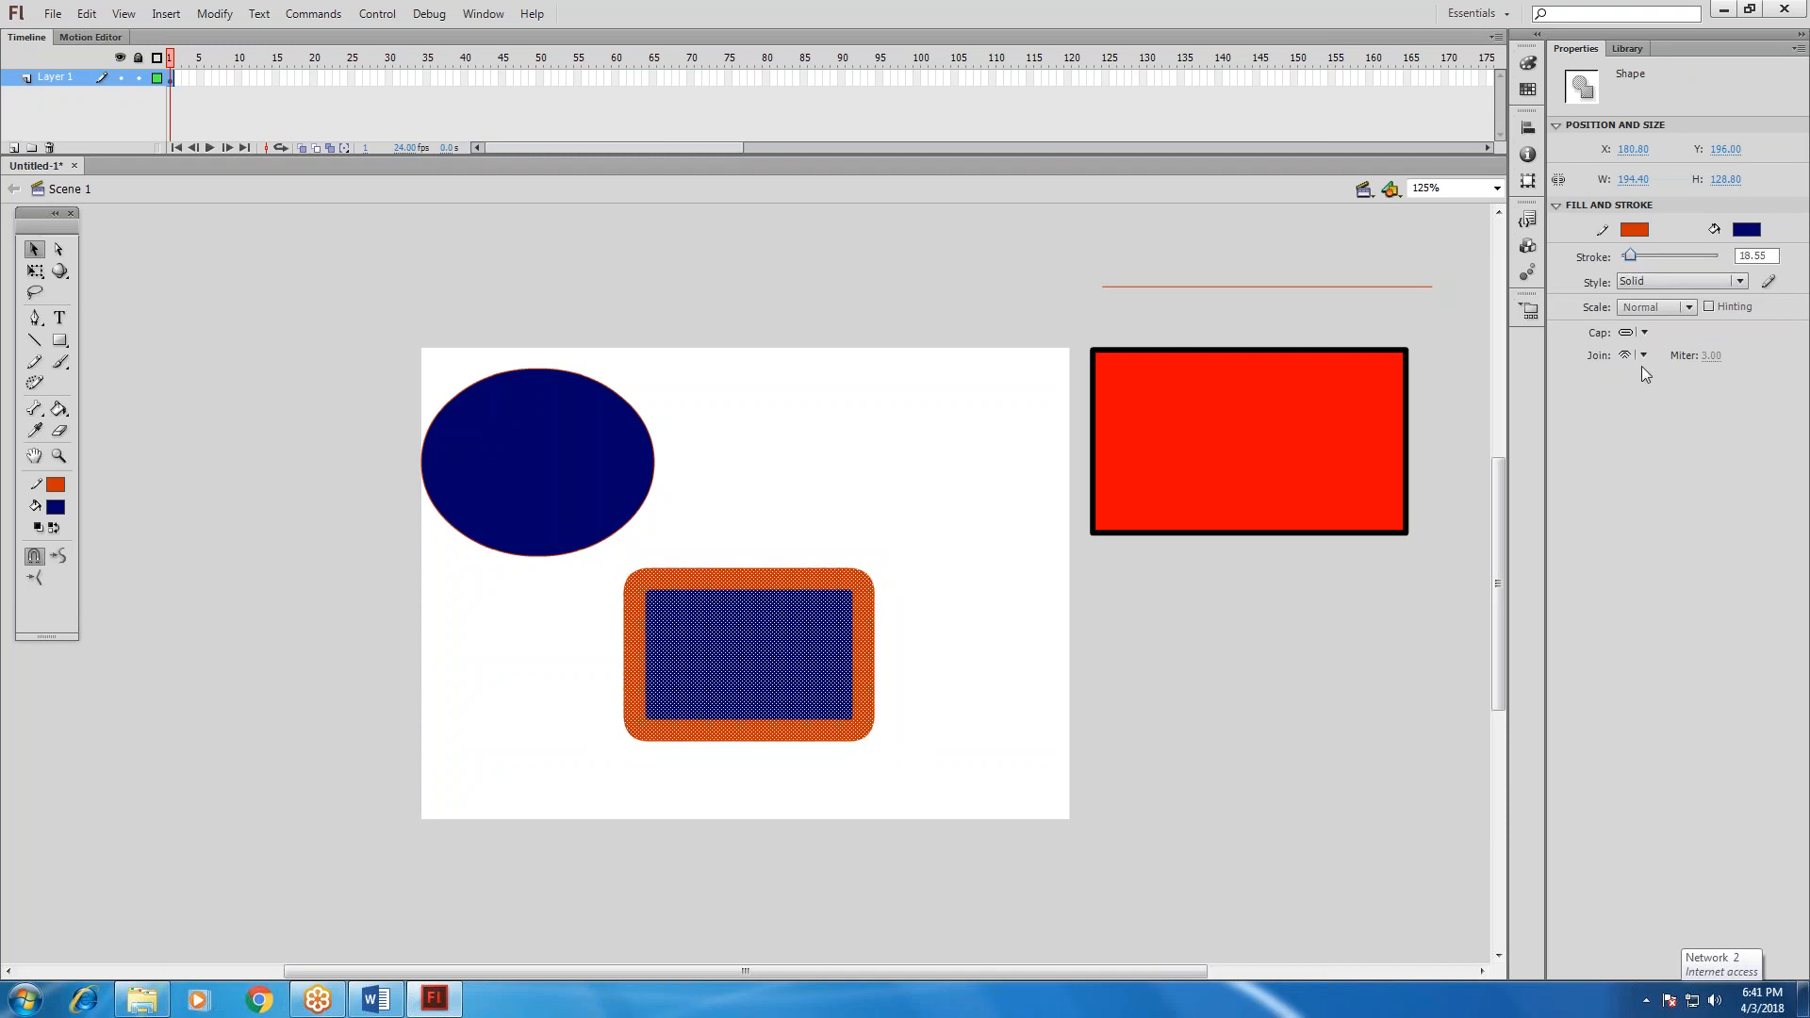